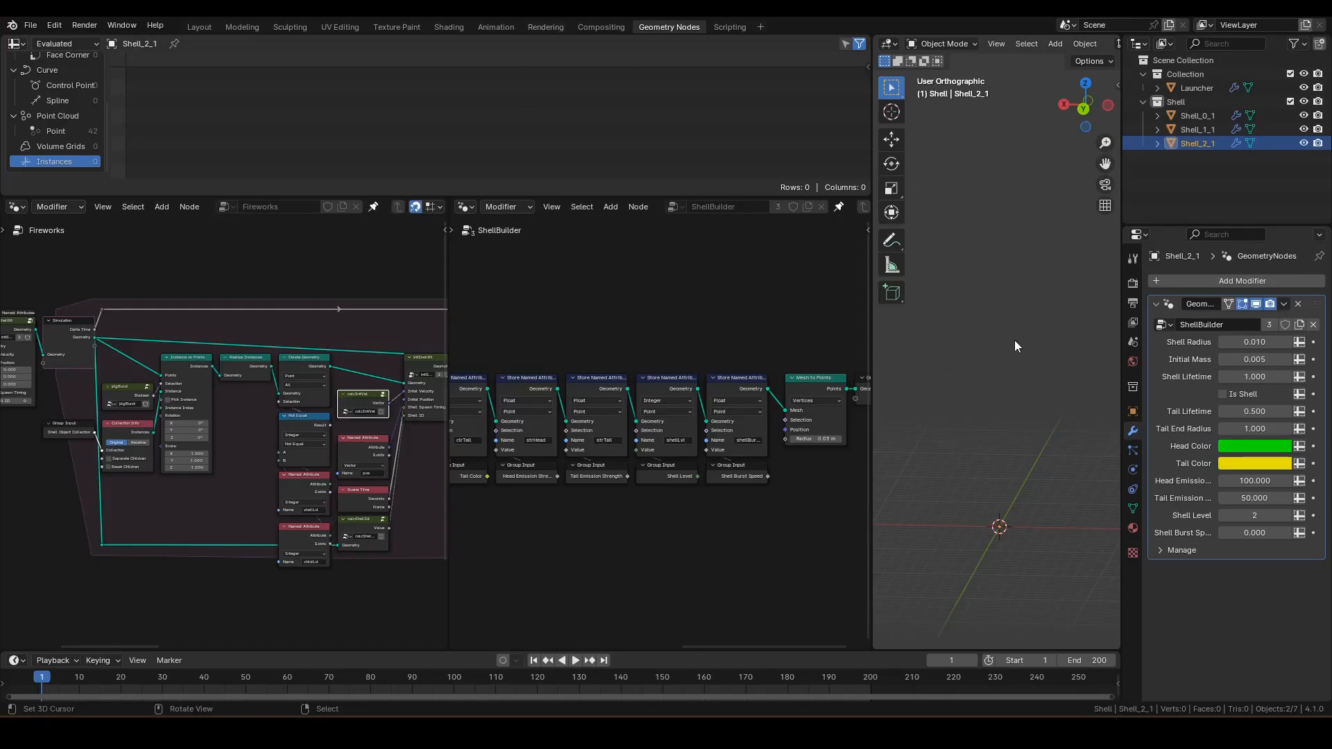
Step: Delete the Shell_2_1 object from the scene
key("x")
left_click(991, 281)
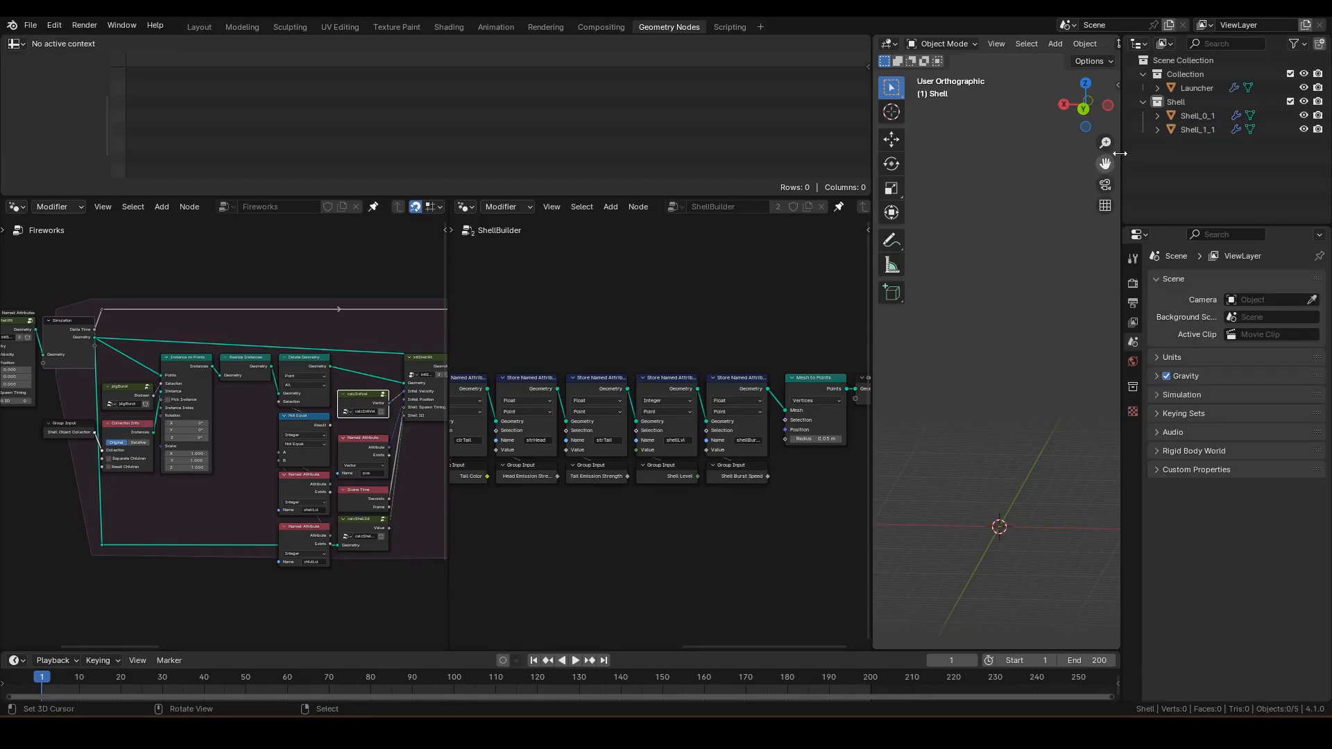
Step: For Shell_1_1, turn off Is Shell and set Tail Lifetime to 1 in its ShellBuilder modifier
left_click(1197, 129)
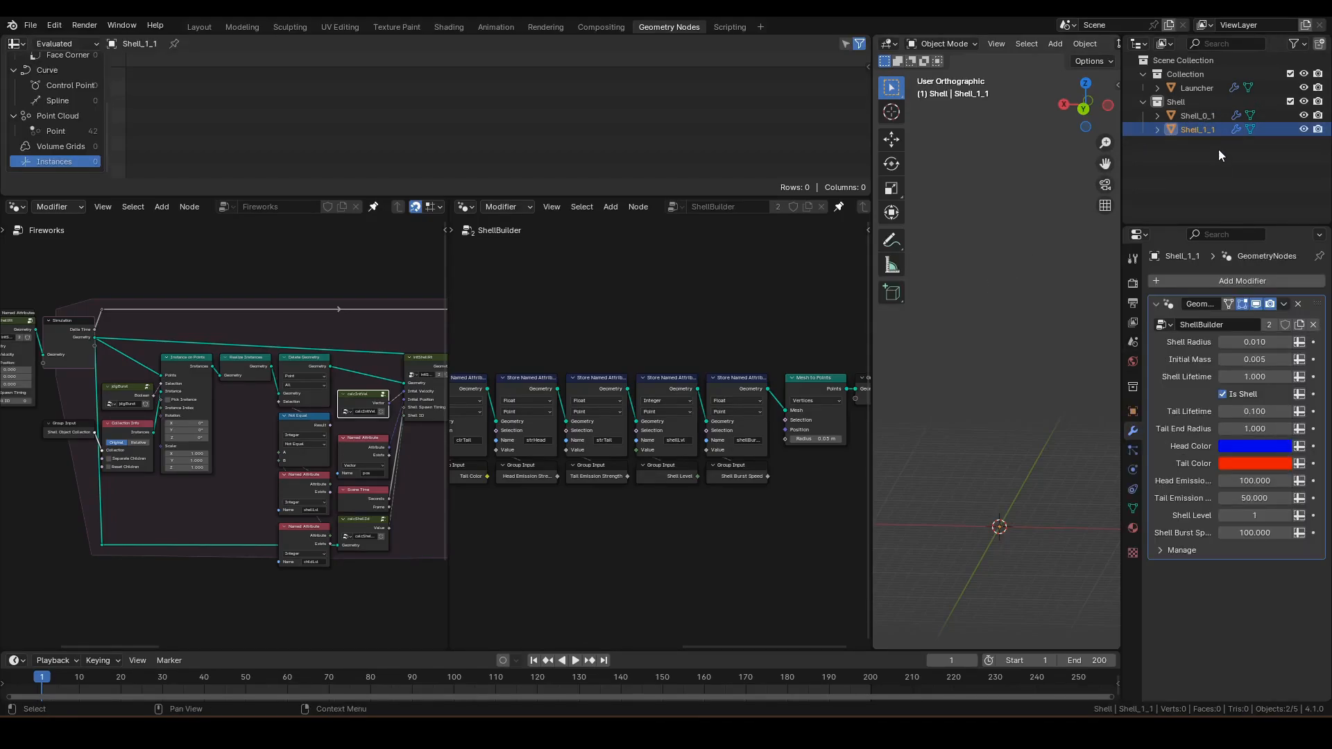
left_click(1223, 394)
left_click(1244, 411)
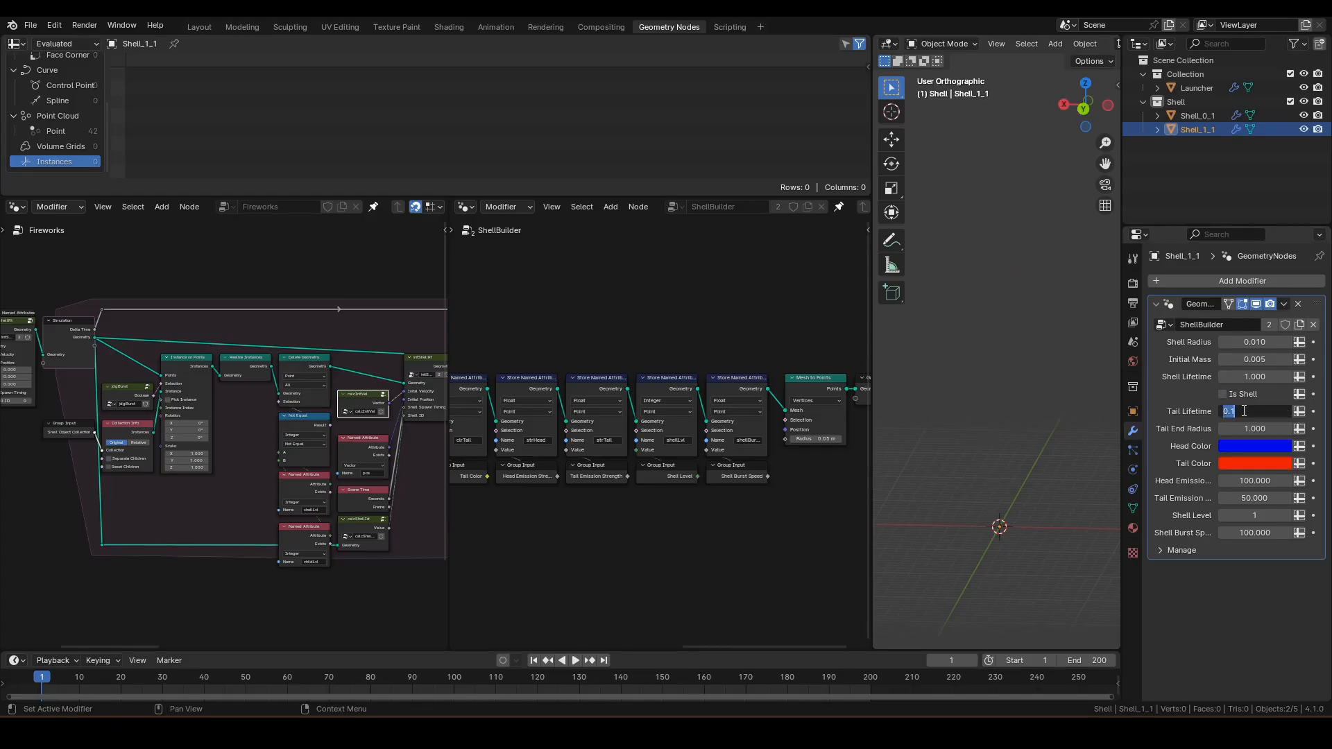
type("1")
key("Return")
Step: Play the animation with Rendered shading to review the firework burst, and pause at about frame 142
key("space")
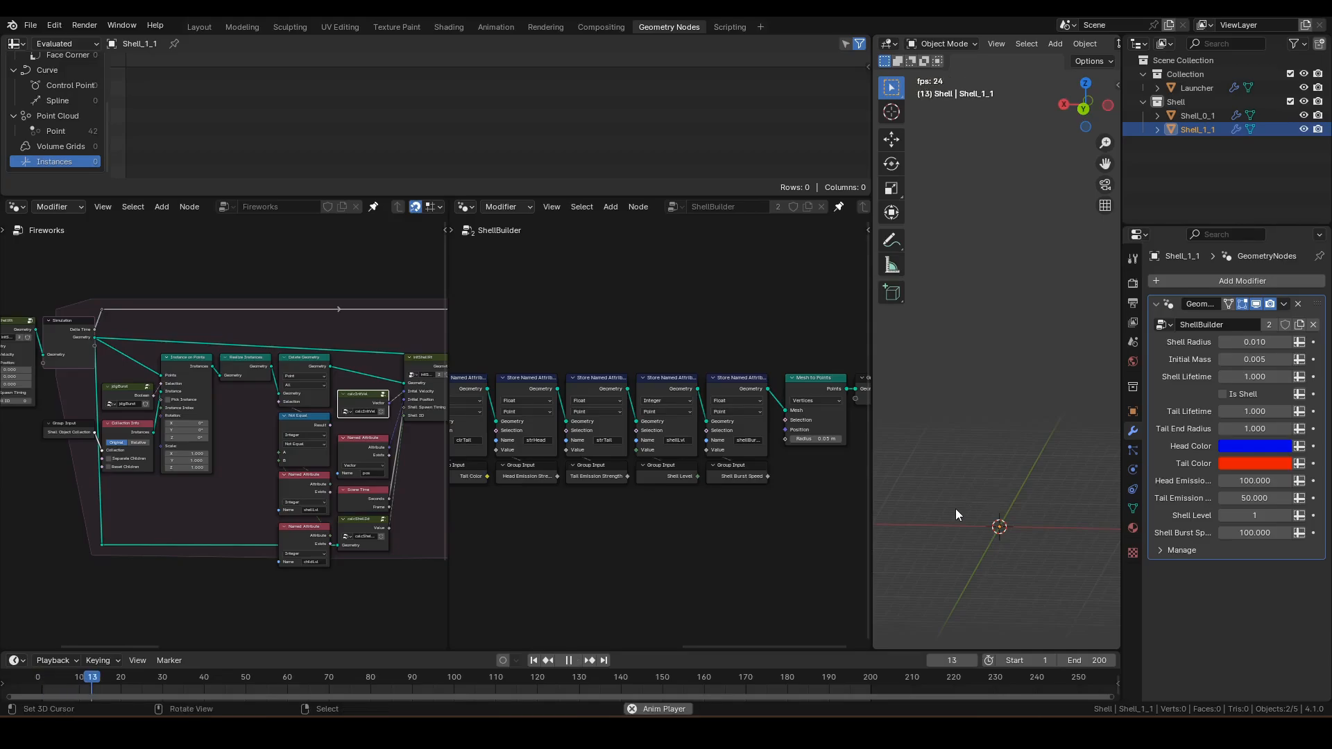
key("z")
left_click(1115, 395)
scroll(1017, 415, "up", 2)
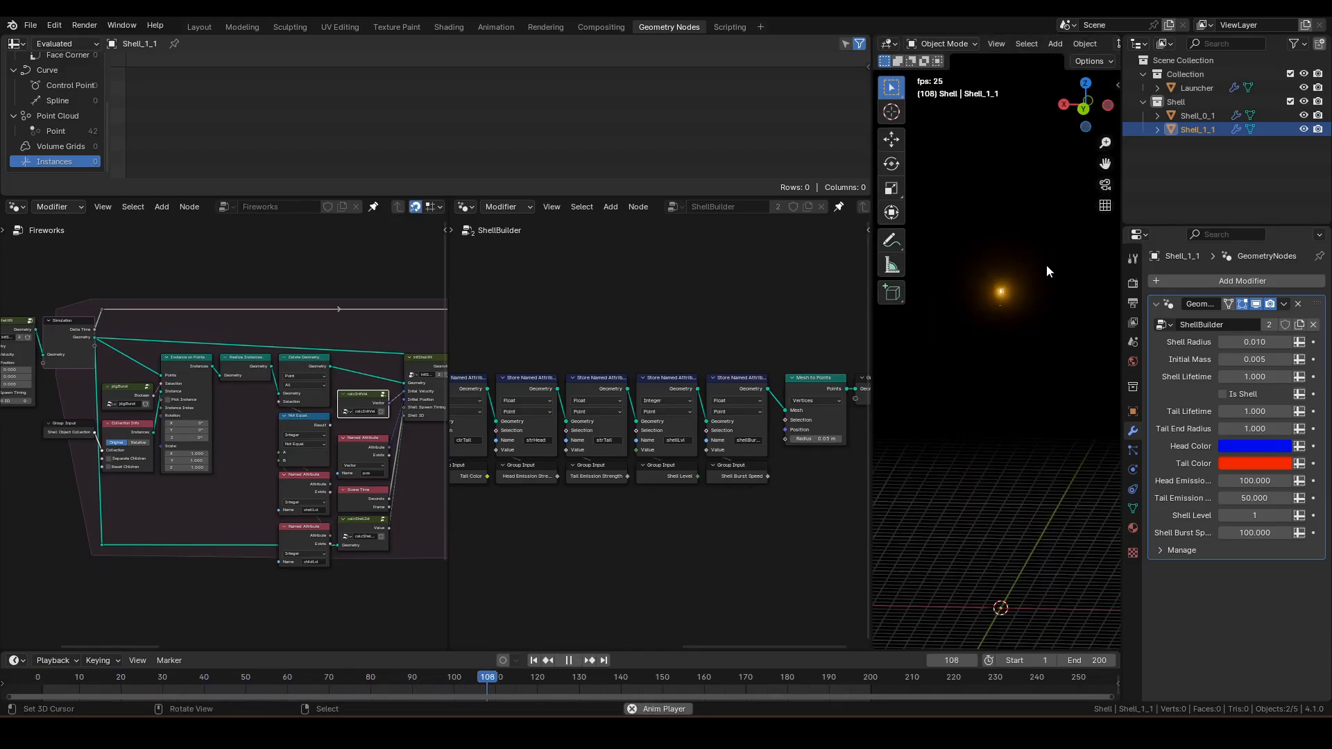
key("space")
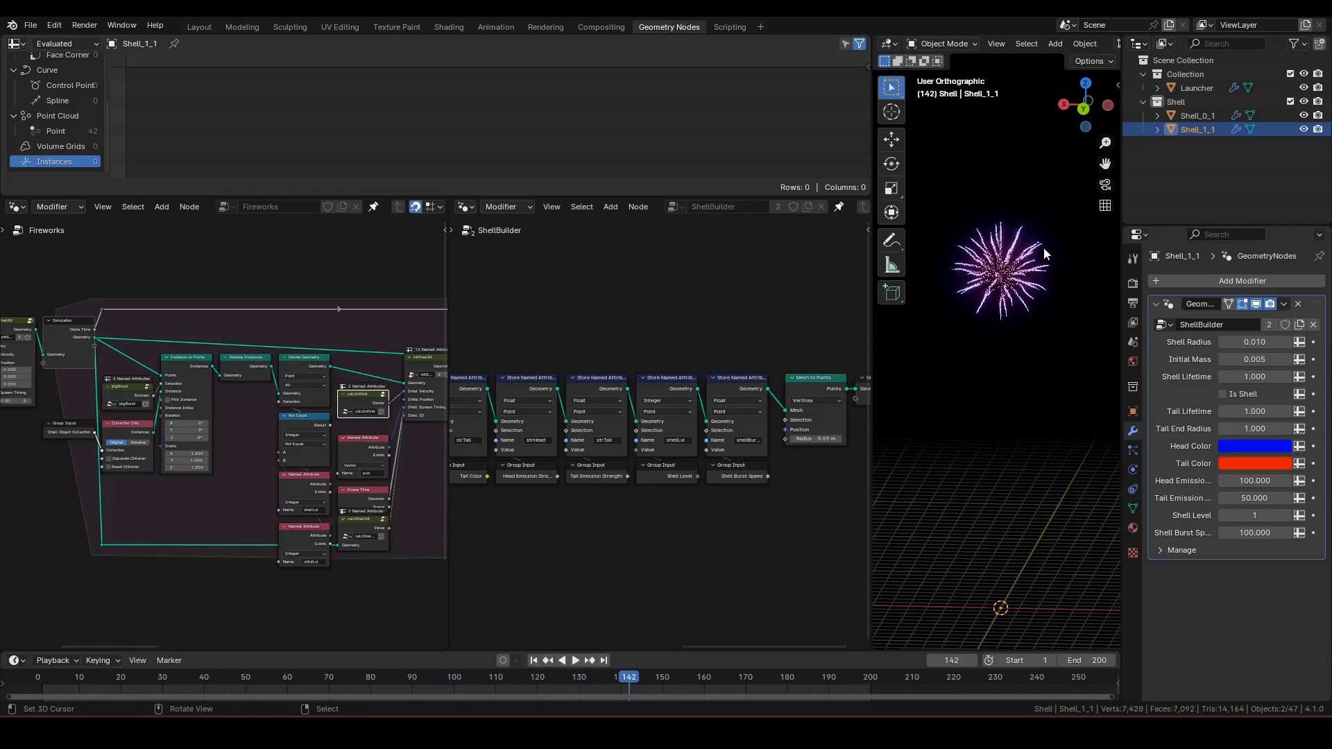
Step: Switch the viewport to Solid shading and isolate Shell_1_1 in local view
key("z")
left_click(1060, 334)
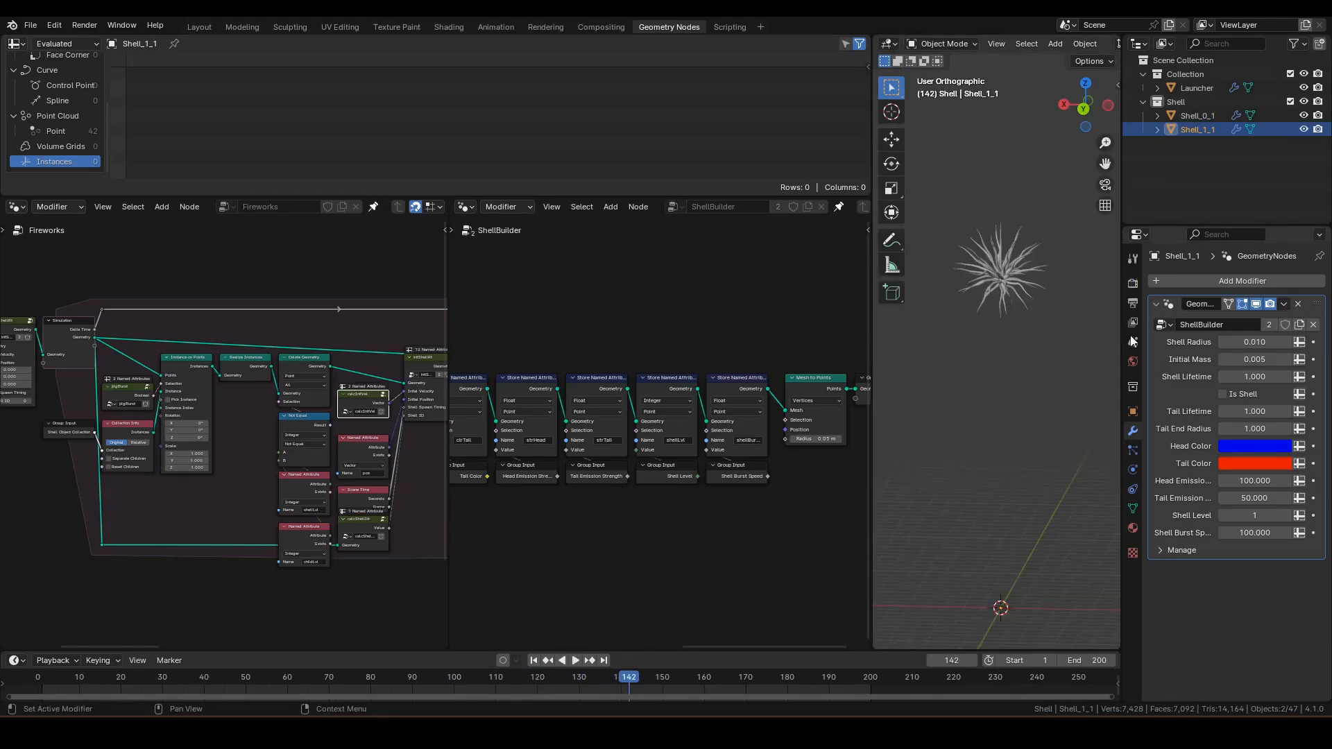
right_click(1010, 265)
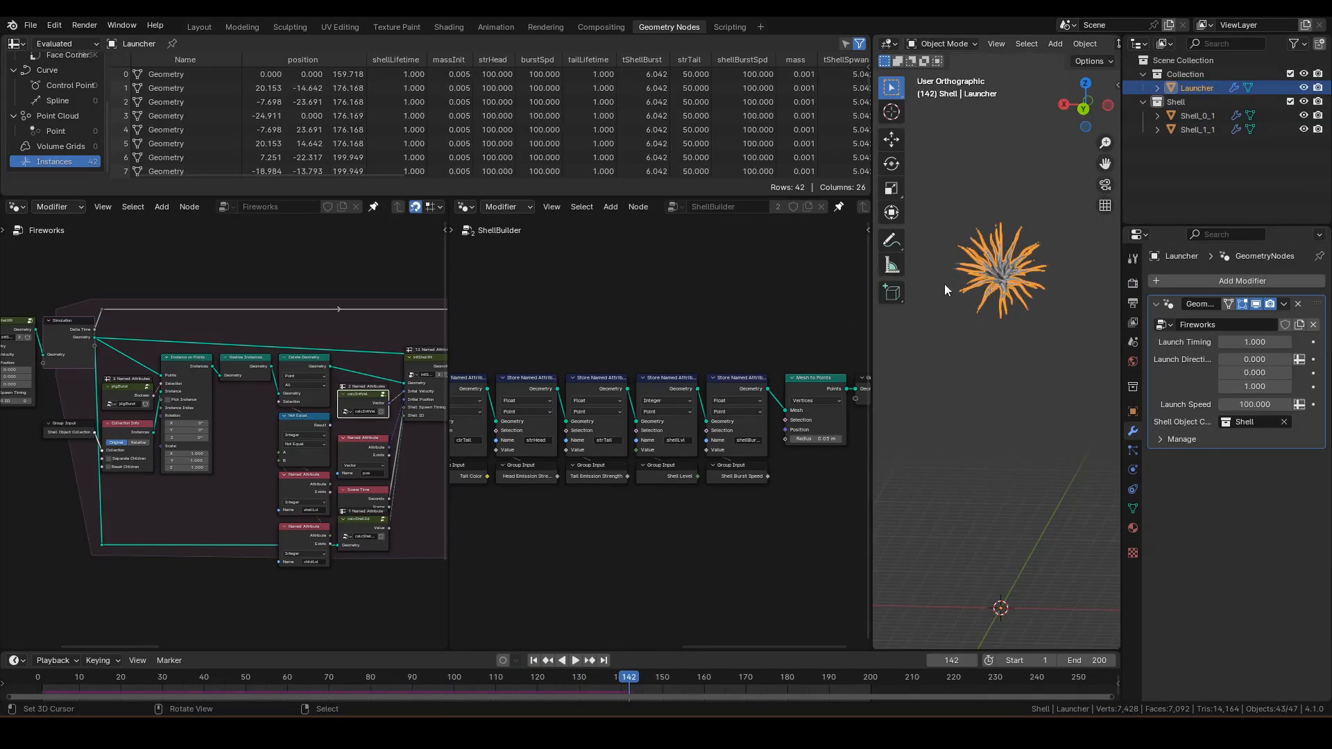
left_click(1199, 130)
key("KP_Divide")
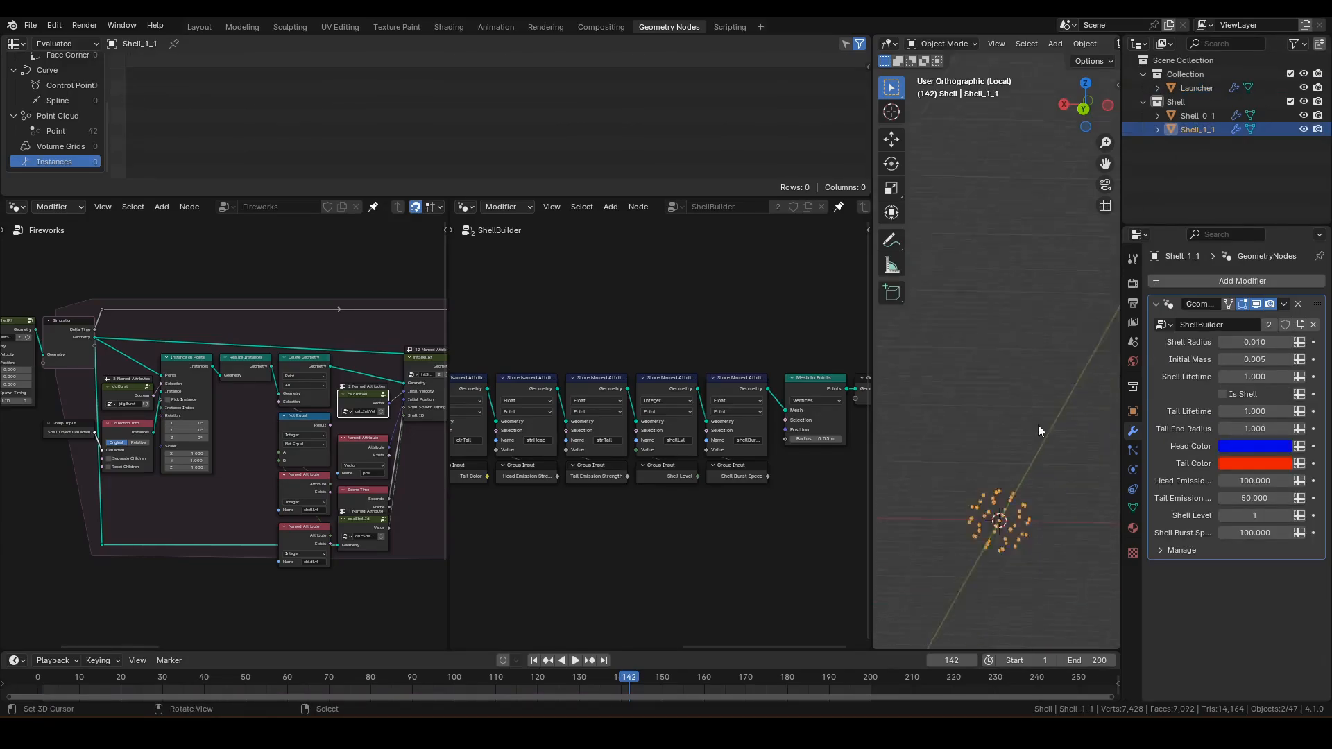
mouse_move(1013, 331)
middle_mouse_down()
mouse_move(995, 338)
mouse_move(1002, 329)
middle_mouse_up()
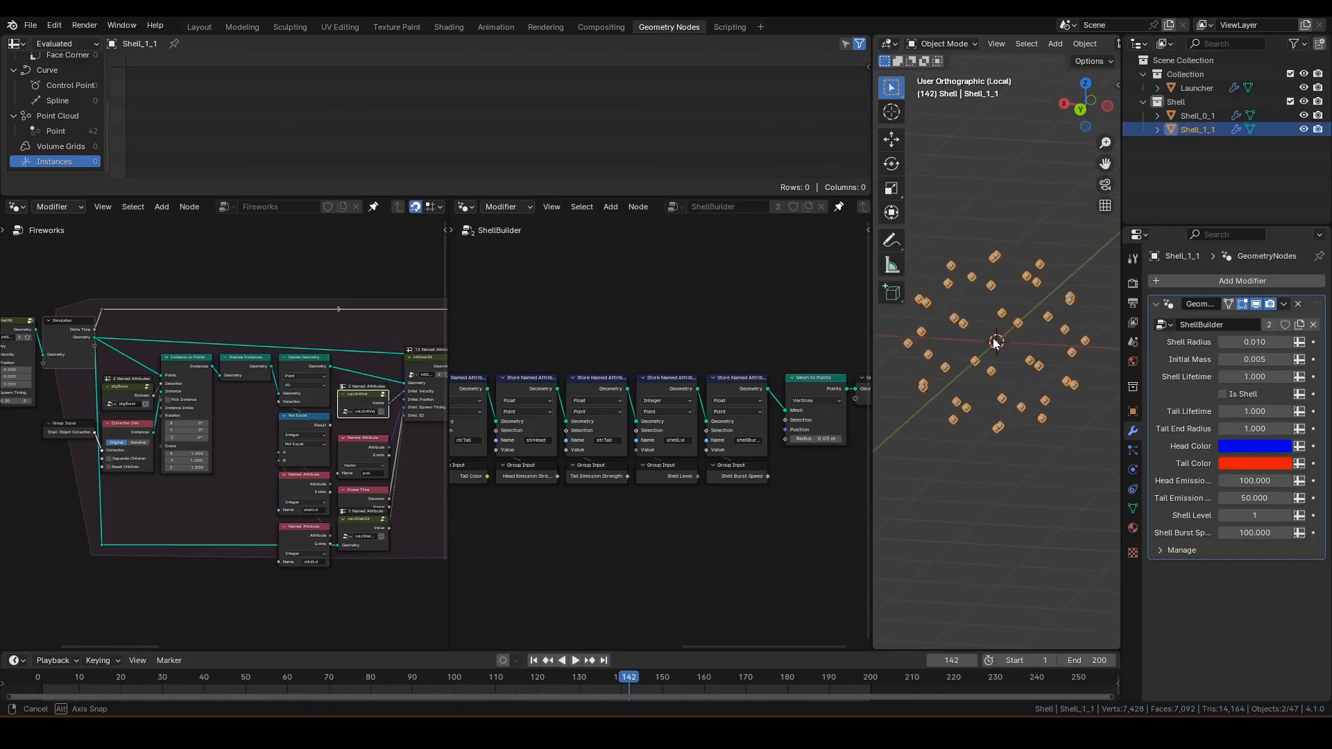
Step: Delete all of Shell_1_1's mesh vertices in Edit Mode
key("ctrl+Tab")
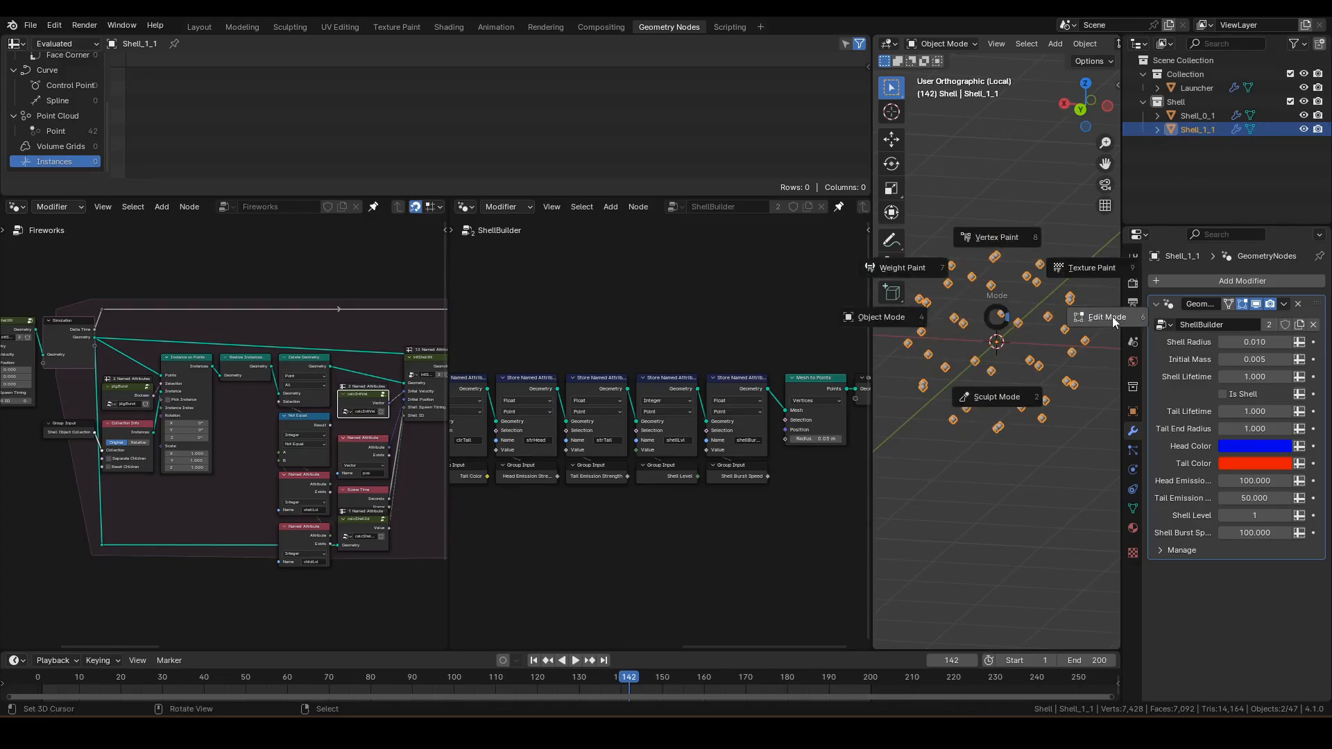
left_click(1113, 317)
middle_click_drag(1042, 324, 1031, 334)
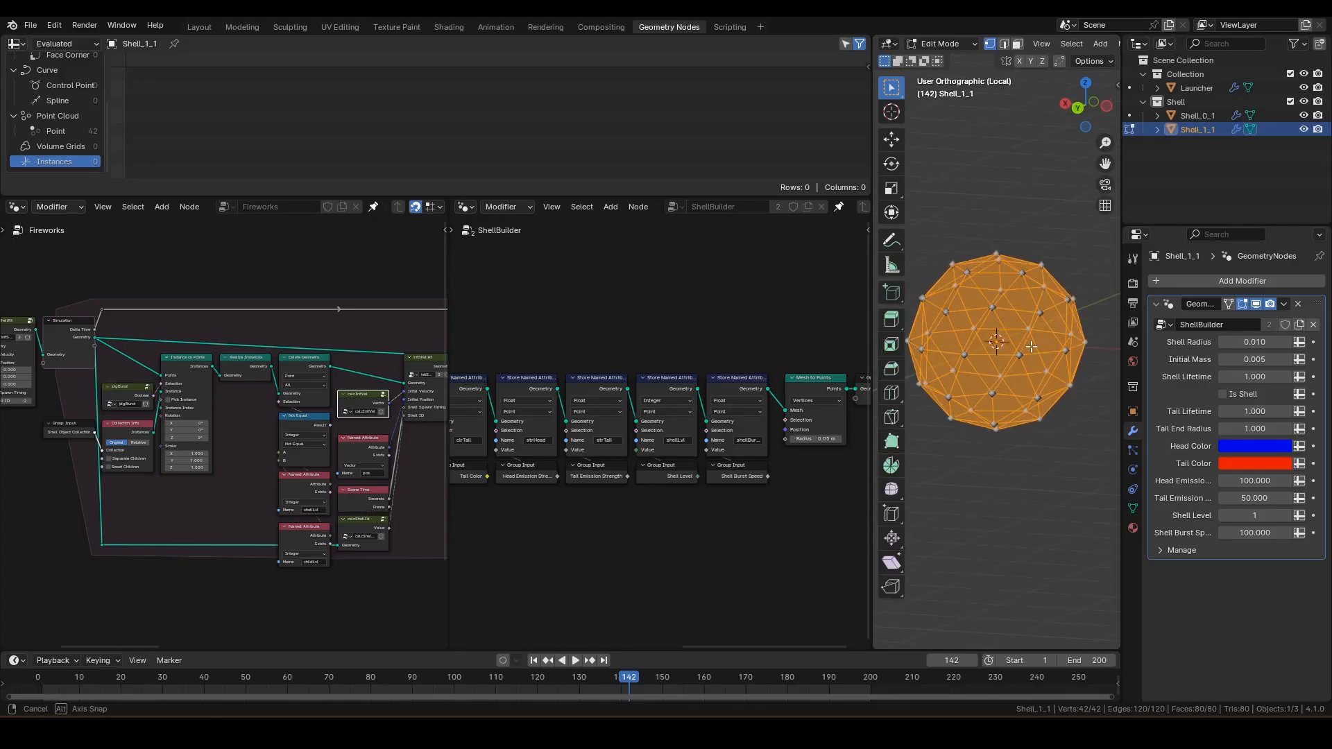
key("x")
left_click(1014, 334)
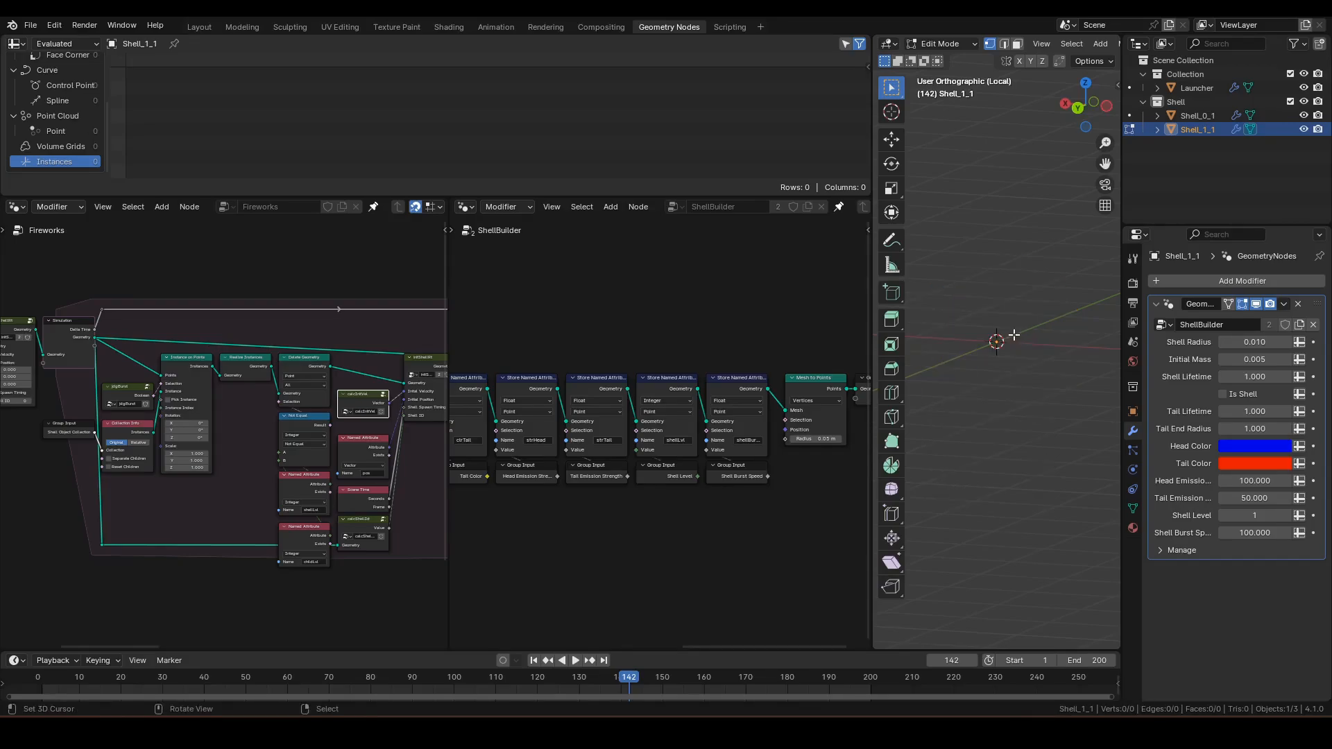
Step: Add a Monkey mesh inside Shell_1_1 and return to Object Mode with local view turned off
key("shift+a")
left_click(971, 410)
middle_click_drag(973, 402, 992, 368)
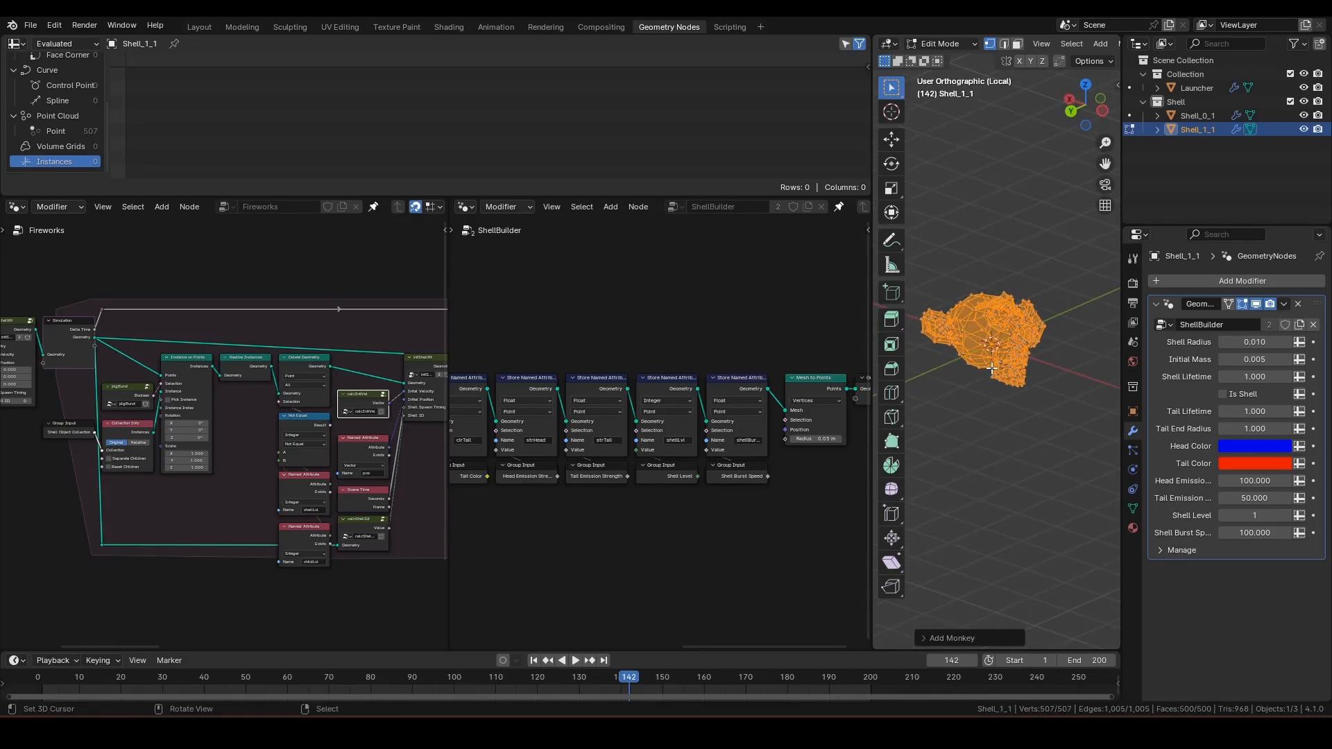
key("KP_Divide")
key("ctrl+Tab")
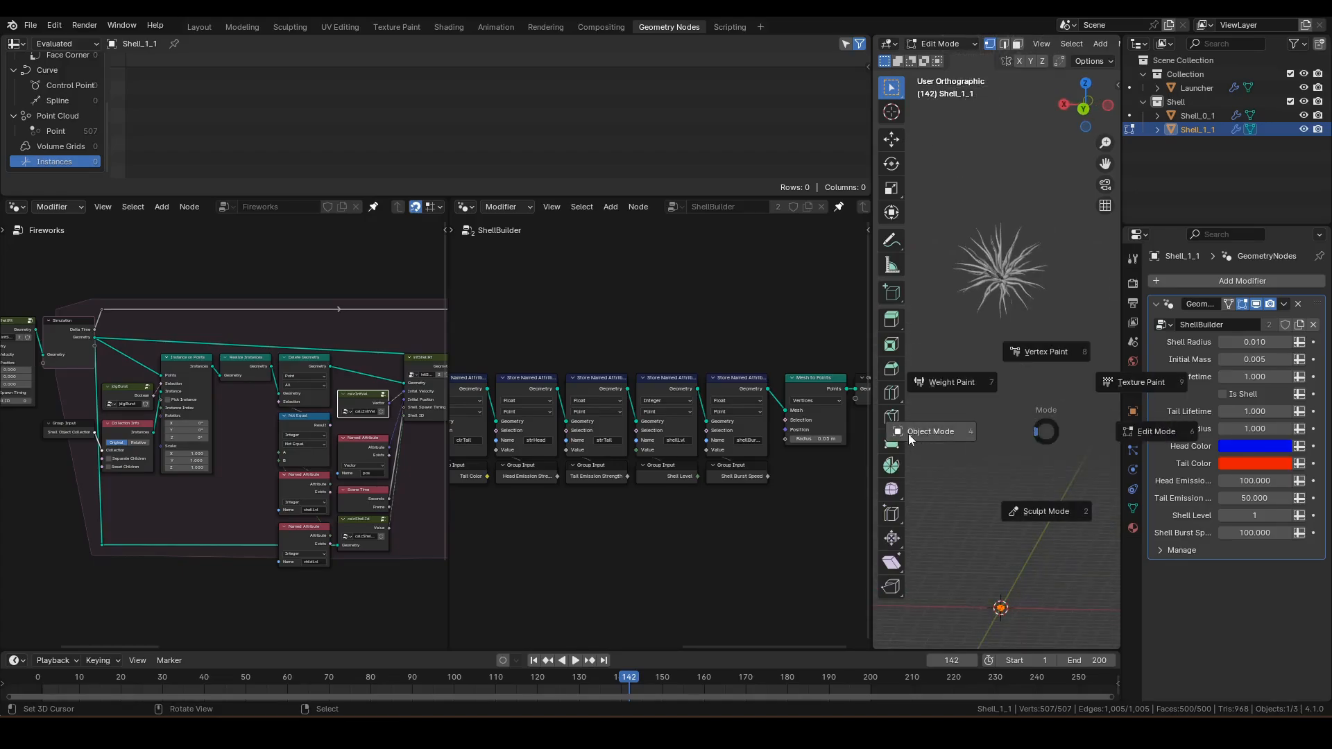
left_click(897, 435)
Step: Replay the animation from the start with Rendered shading, pause at about frame 136 and inspect the burst shape
key("space")
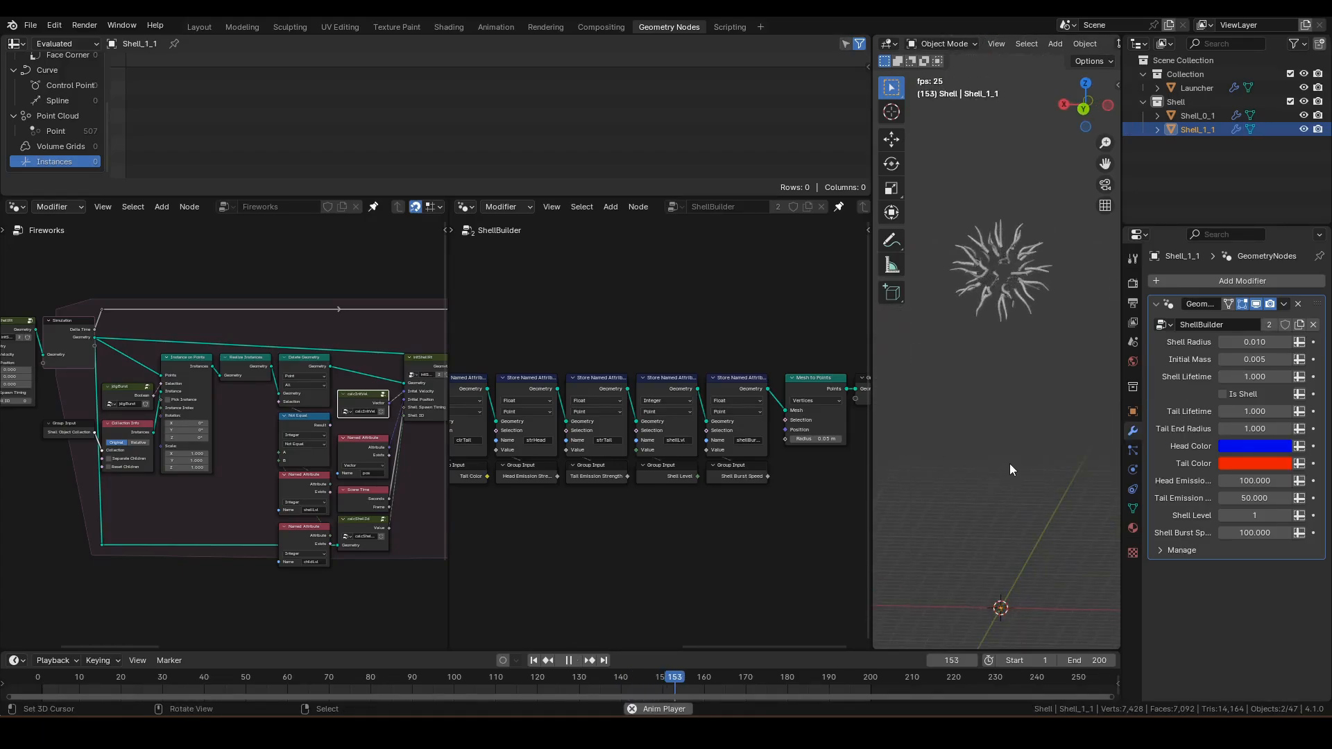
key("shift+Left")
key("z")
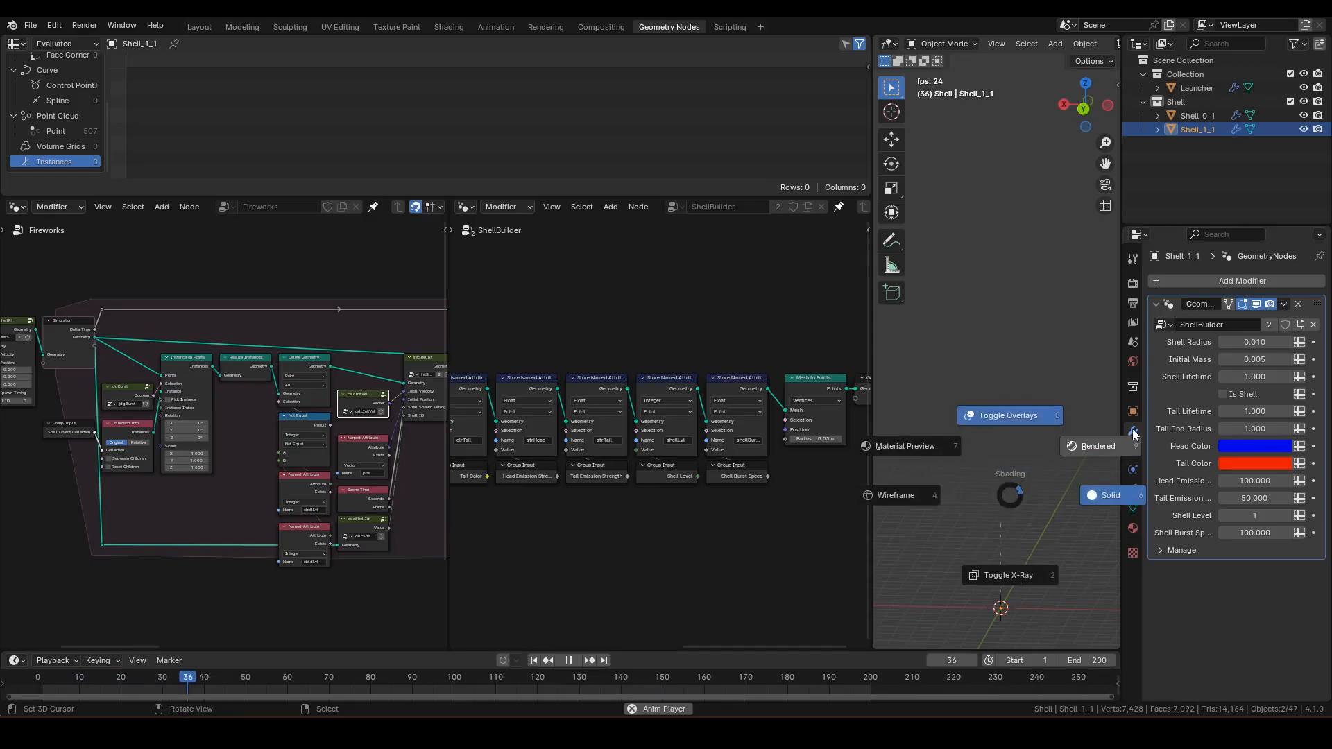
left_click(1056, 361)
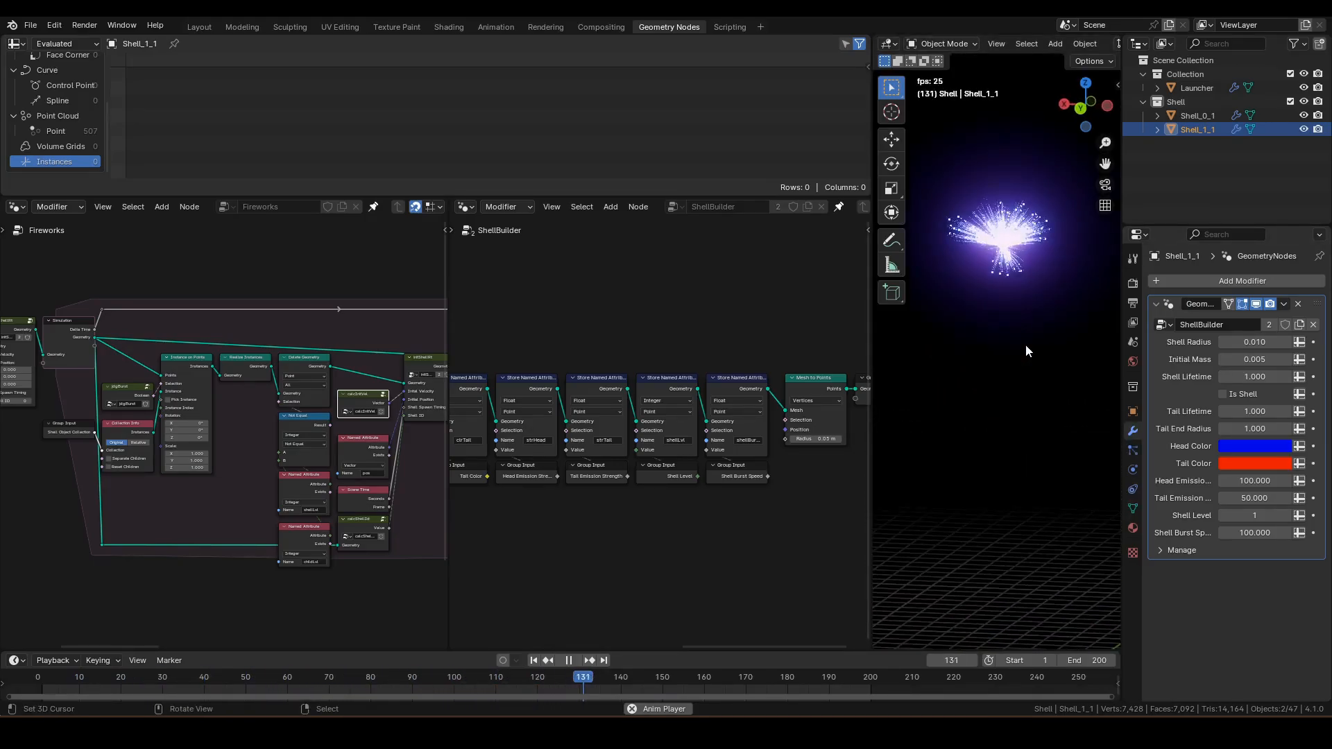
key("space")
mouse_move(1043, 340)
middle_mouse_down()
mouse_move(916, 340)
mouse_move(1089, 340)
mouse_move(1032, 360)
mouse_move(1048, 351)
mouse_move(989, 345)
mouse_move(1013, 361)
mouse_move(1013, 347)
mouse_move(1026, 405)
mouse_move(1019, 393)
mouse_move(1082, 381)
mouse_move(983, 423)
middle_mouse_up()
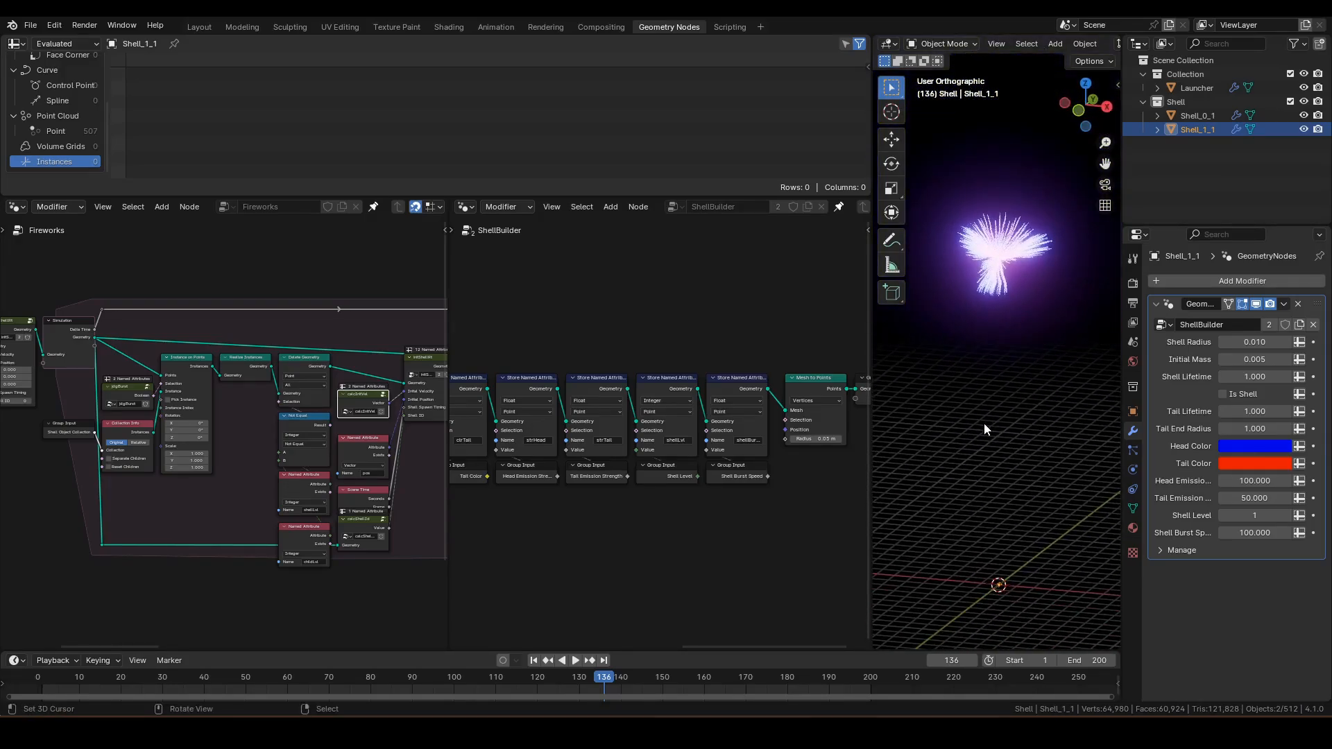
Step: Isolate Shell_1_1 in a maximized viewport with Solid shading and enter Edit Mode
key("z")
left_click(1165, 417)
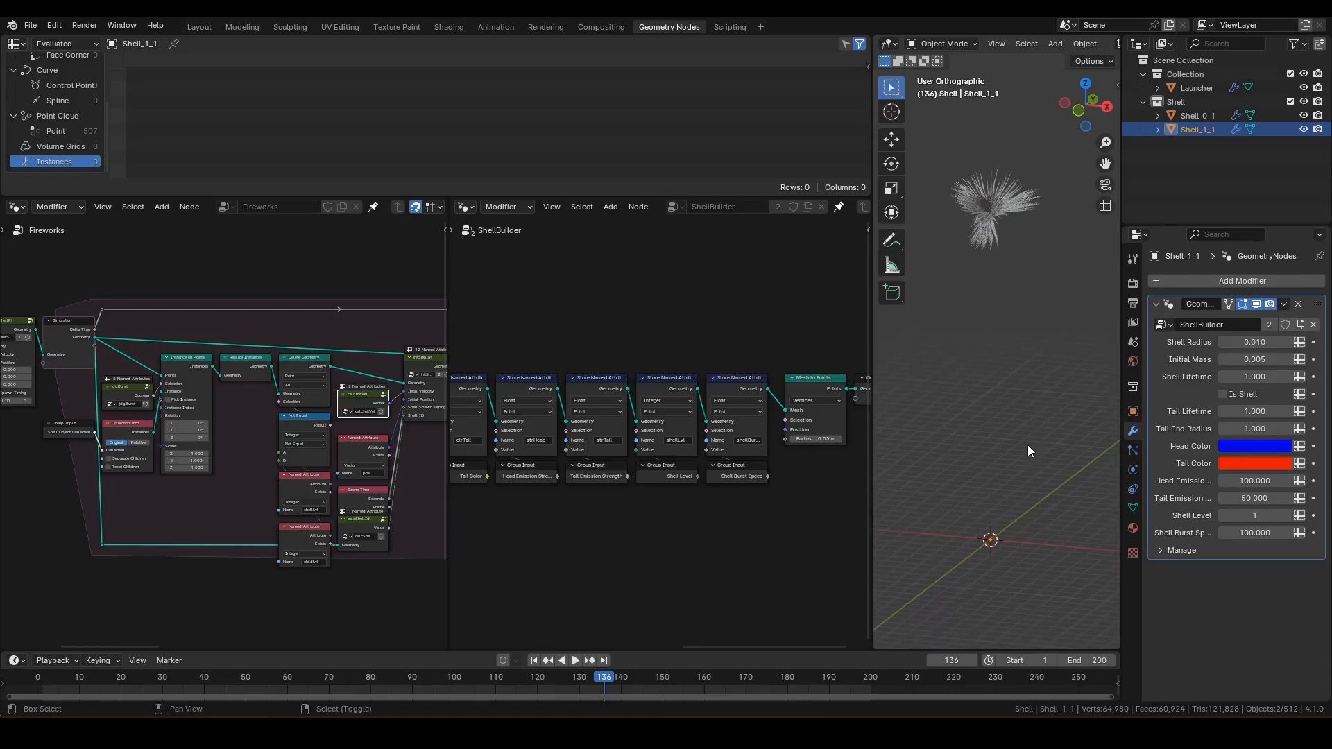
key("KP_Divide")
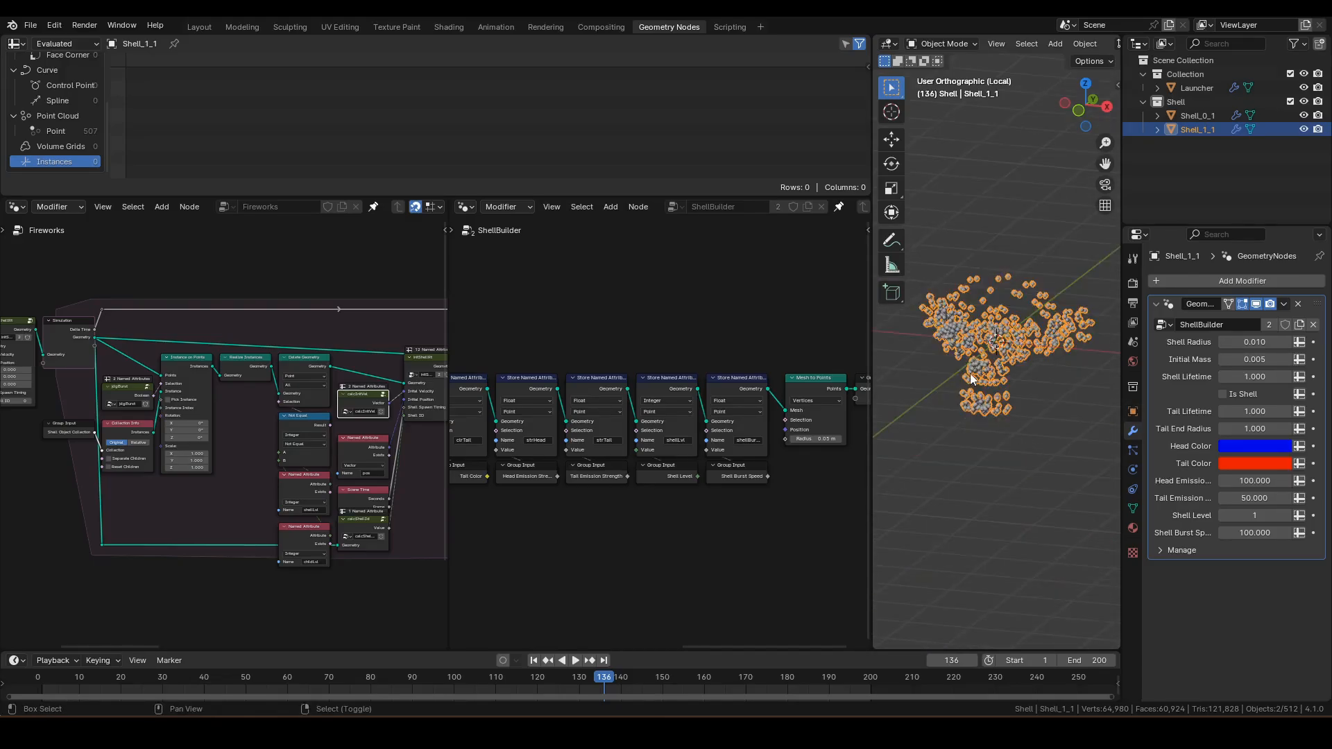
middle_click_drag(970, 373, 968, 405)
key("ctrl+space")
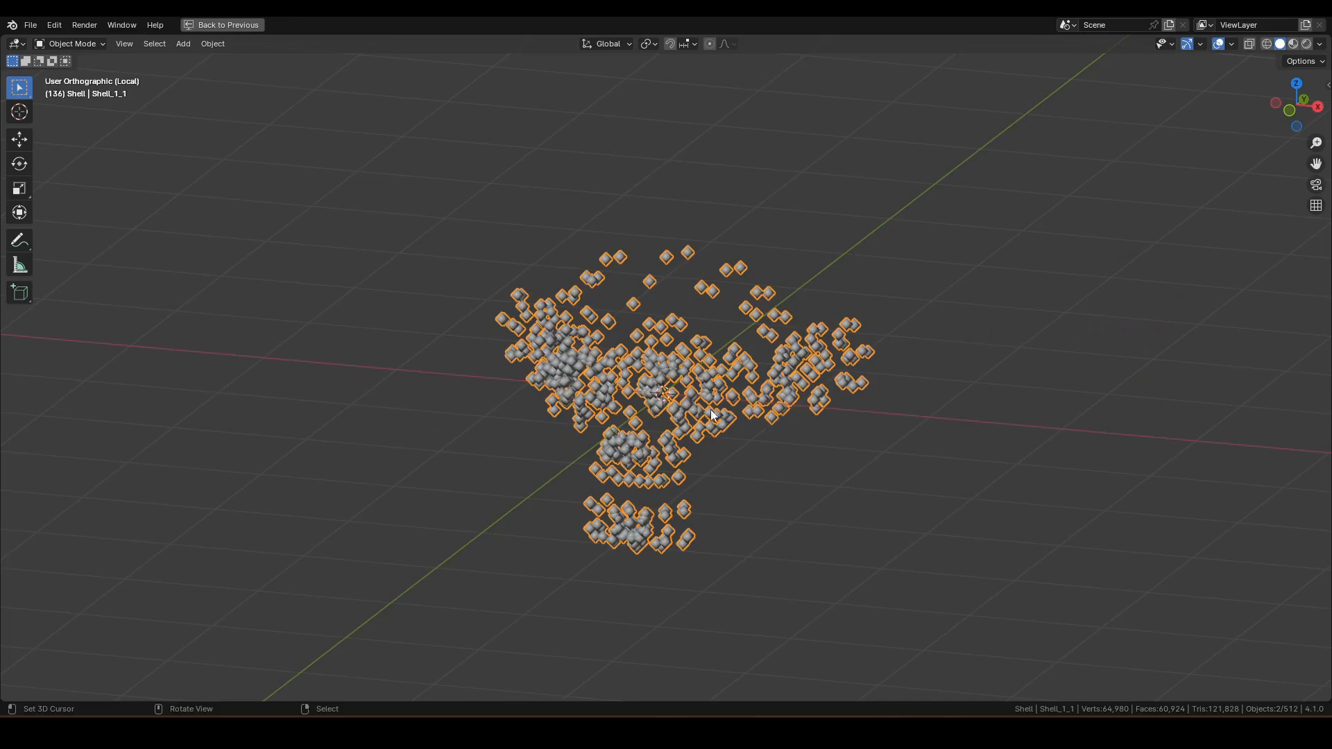
key("ctrl+Tab")
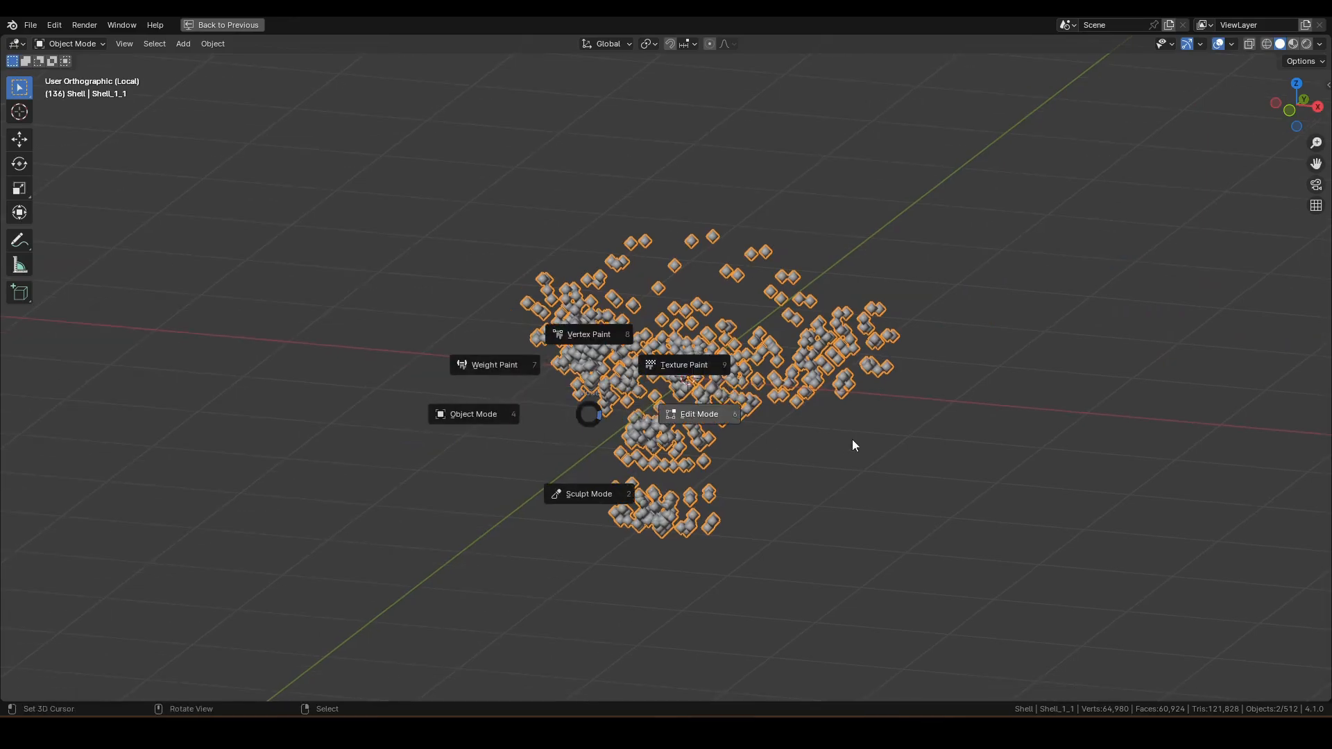
left_click(852, 439)
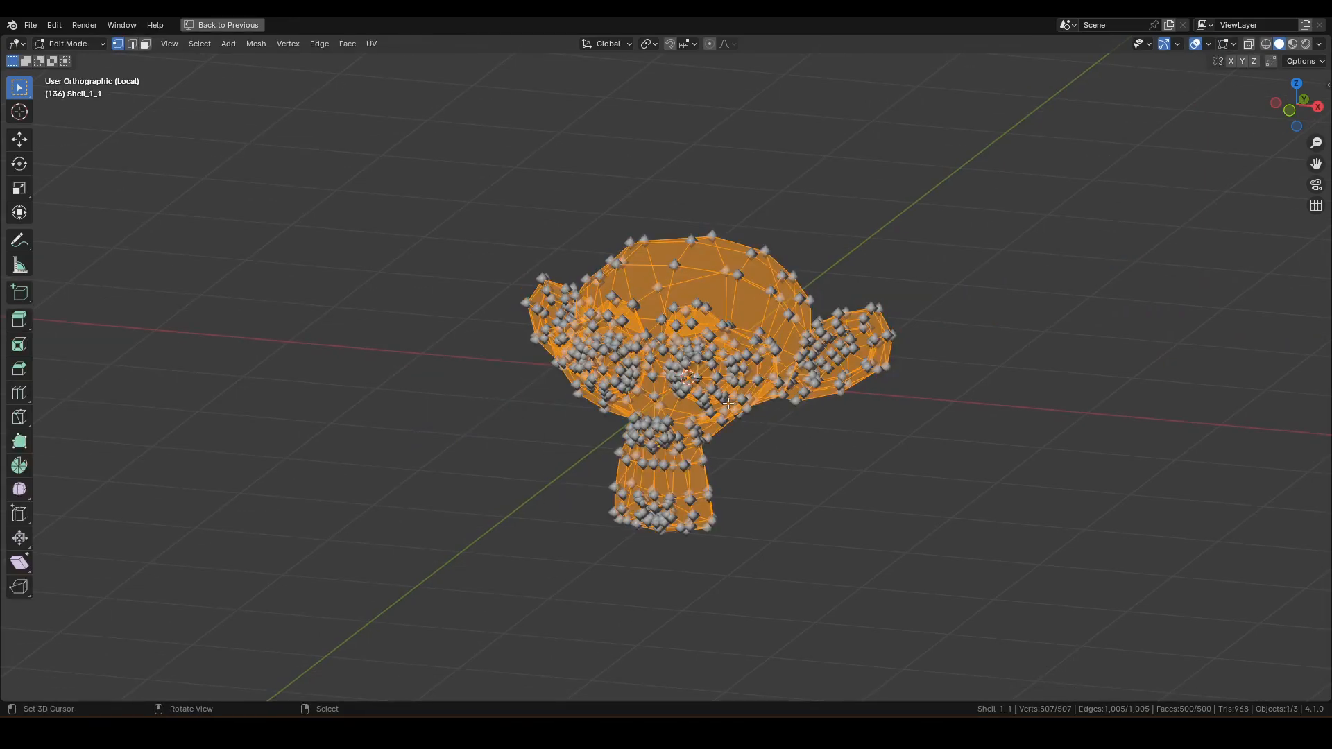
Step: Replace the monkey mesh with a UV Sphere and inspect its vertex distribution
key("x")
left_click(728, 404)
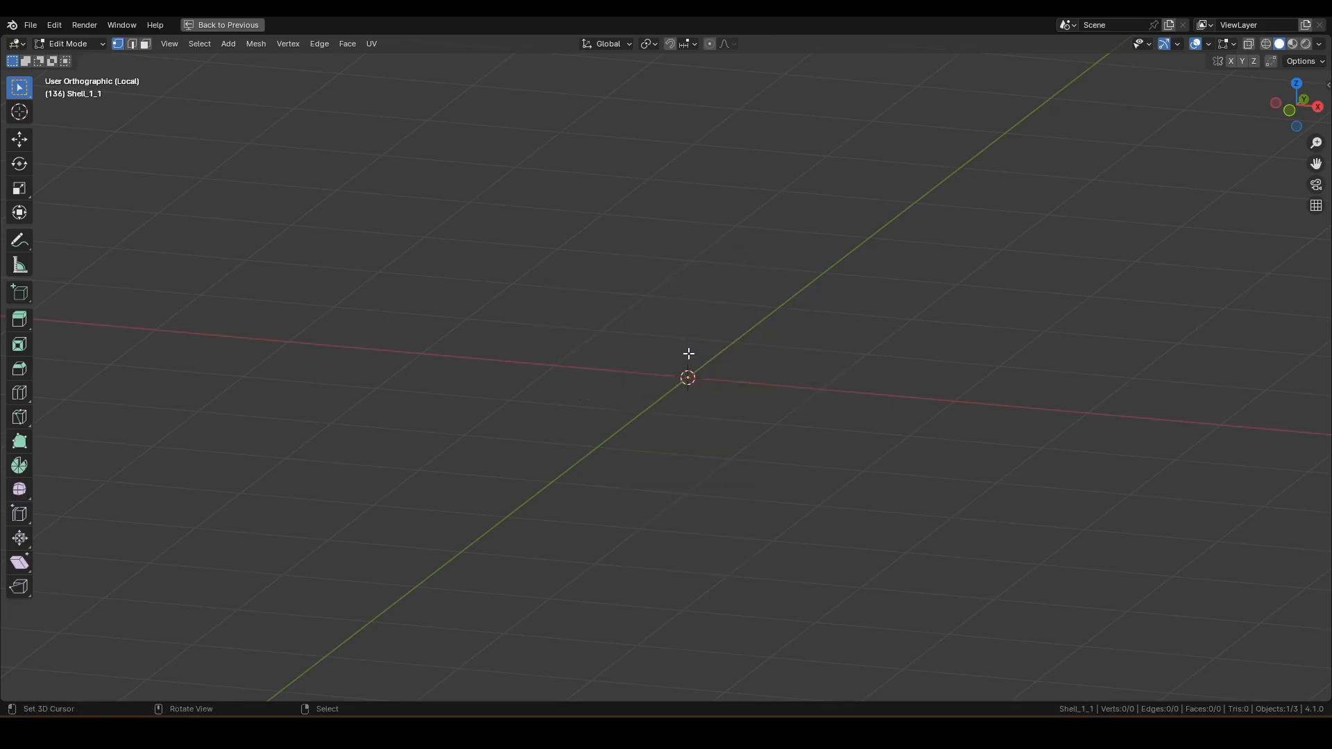
key("shift+a")
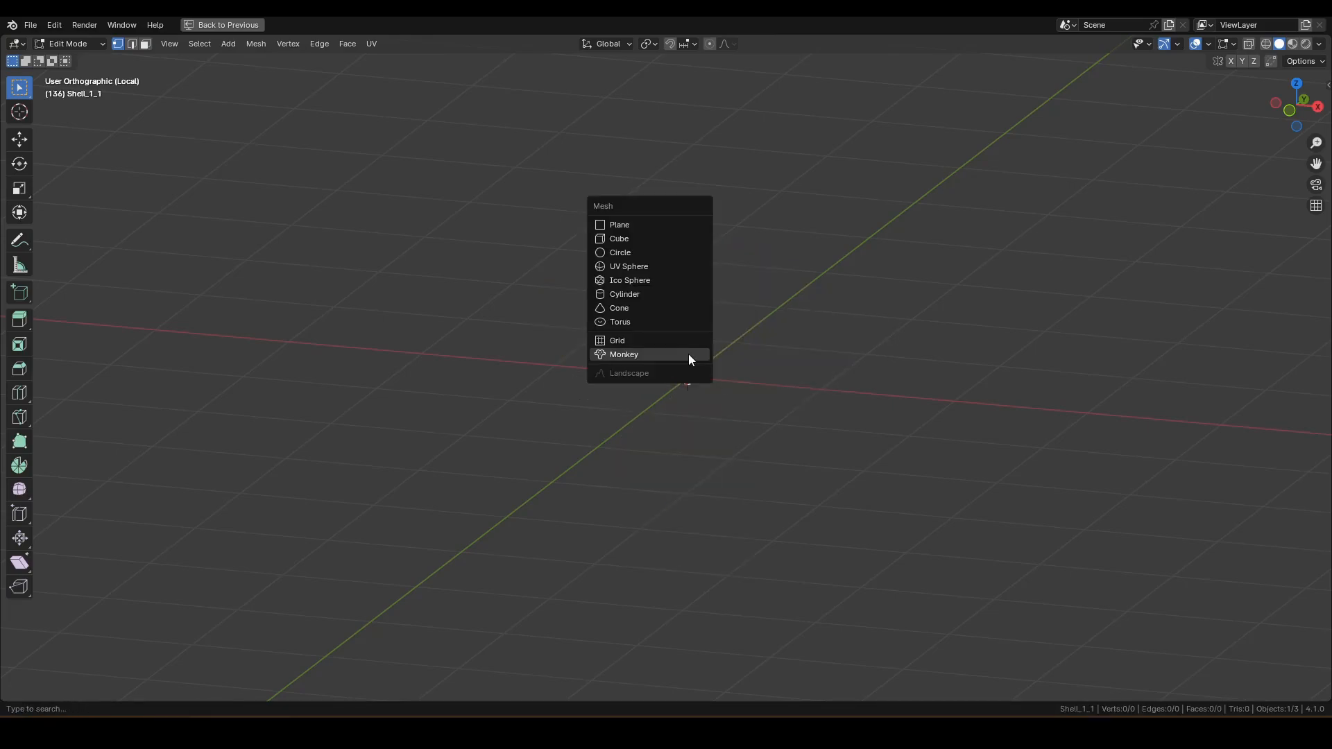
left_click(662, 268)
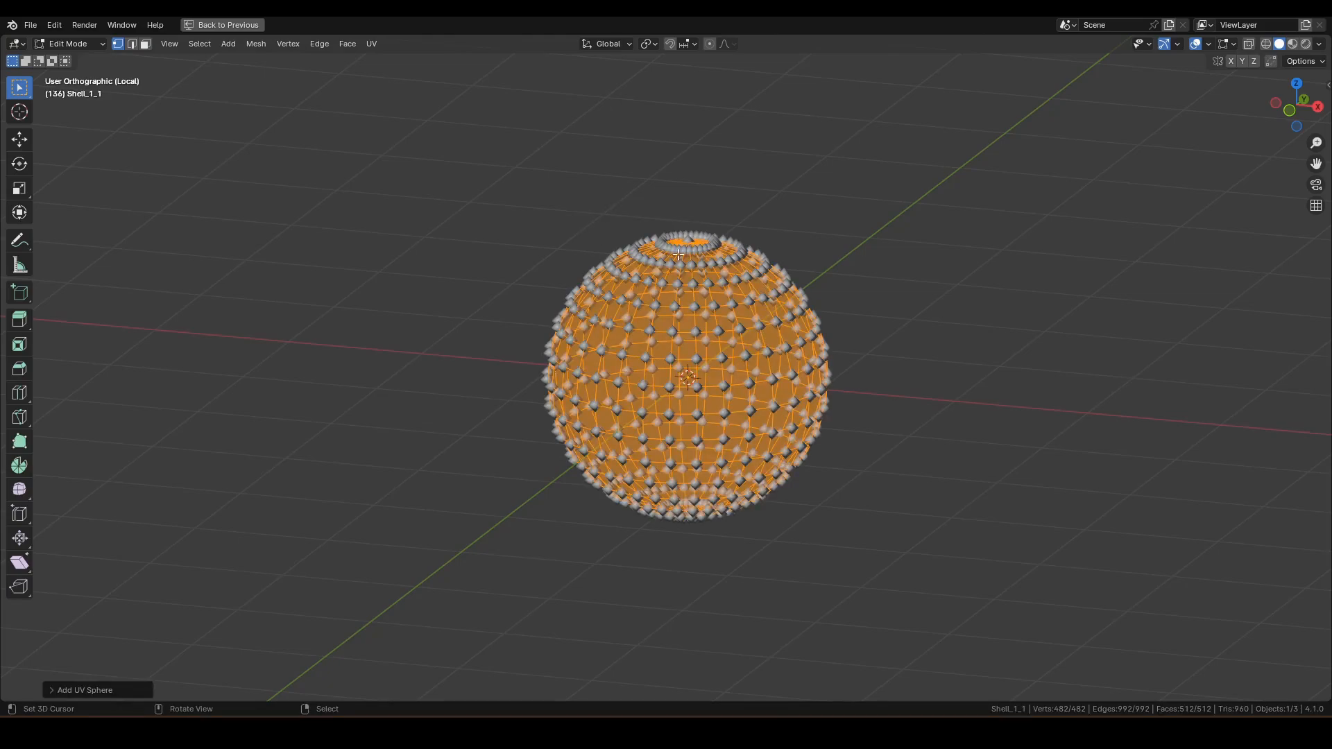
middle_click_drag(711, 267, 712, 305)
middle_click_drag(731, 441, 737, 401)
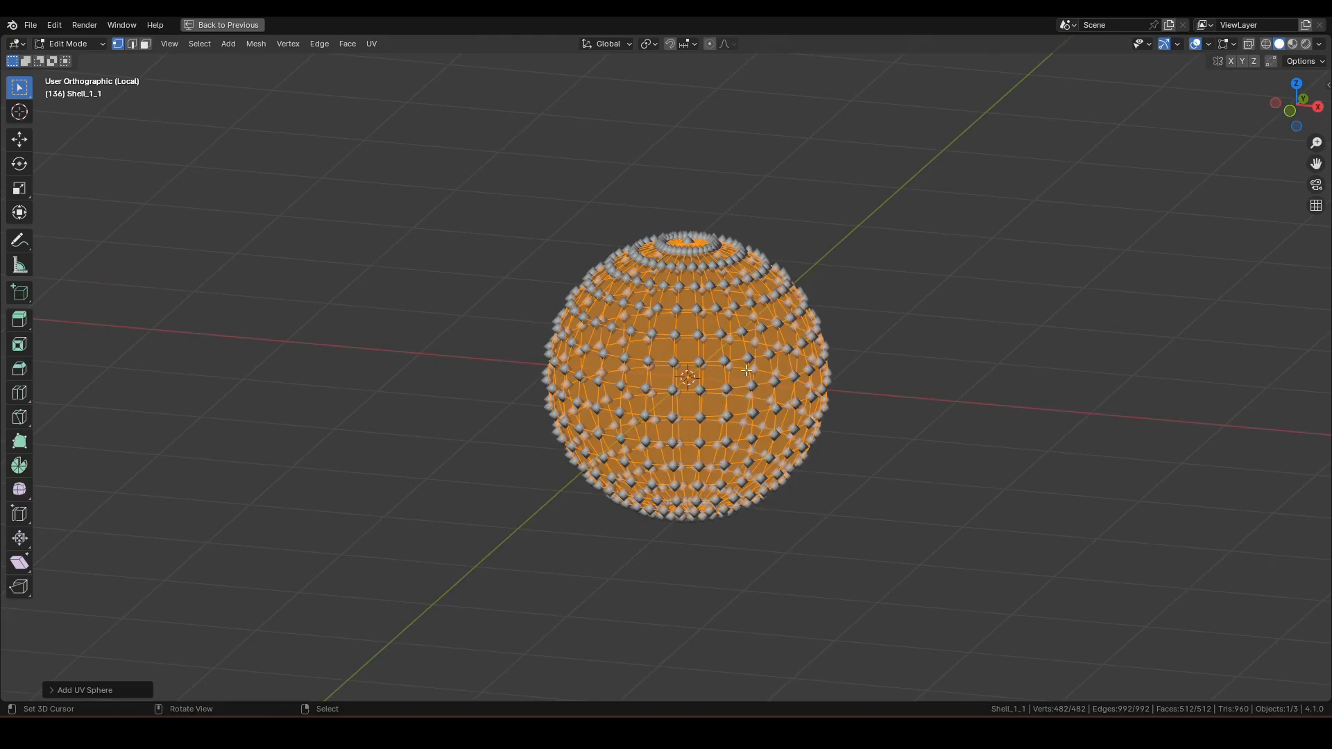
Step: Replace the UV sphere with an Ico Sphere inside Shell_1_1
key("x")
left_click(679, 324)
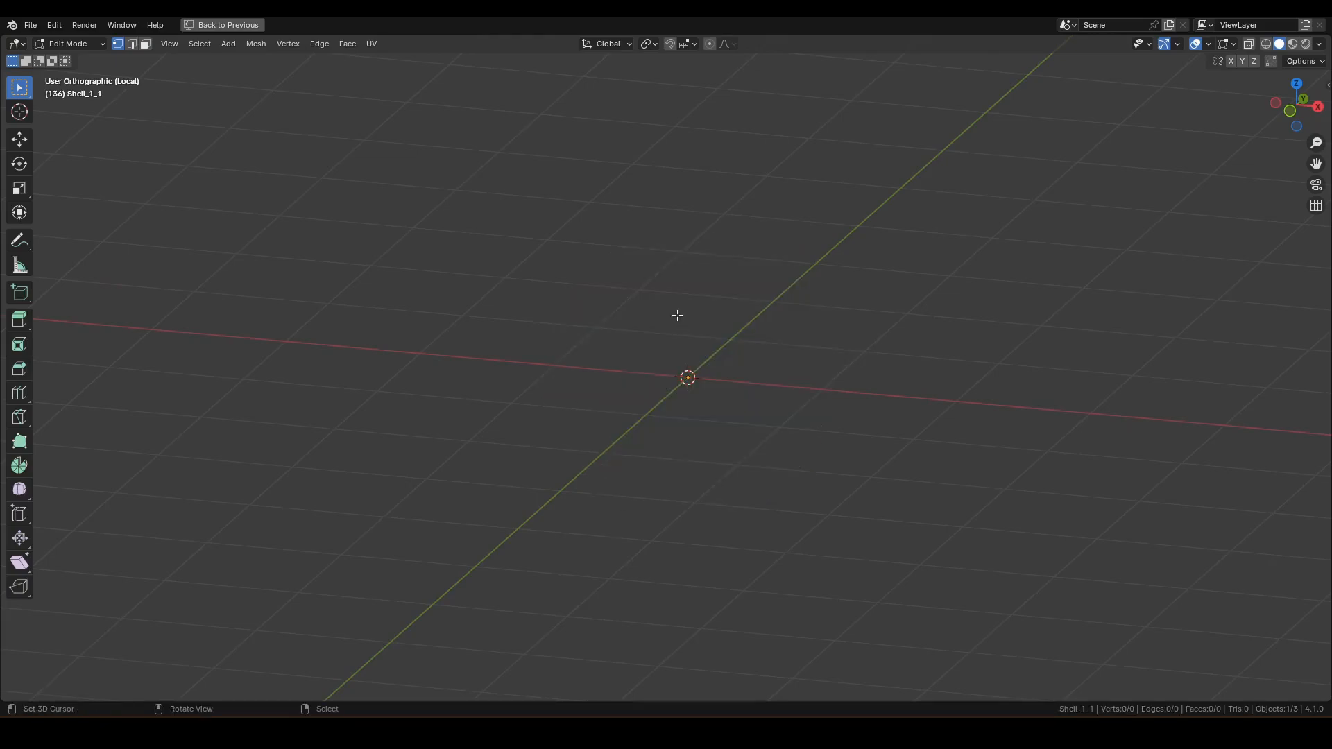
key("shift+a")
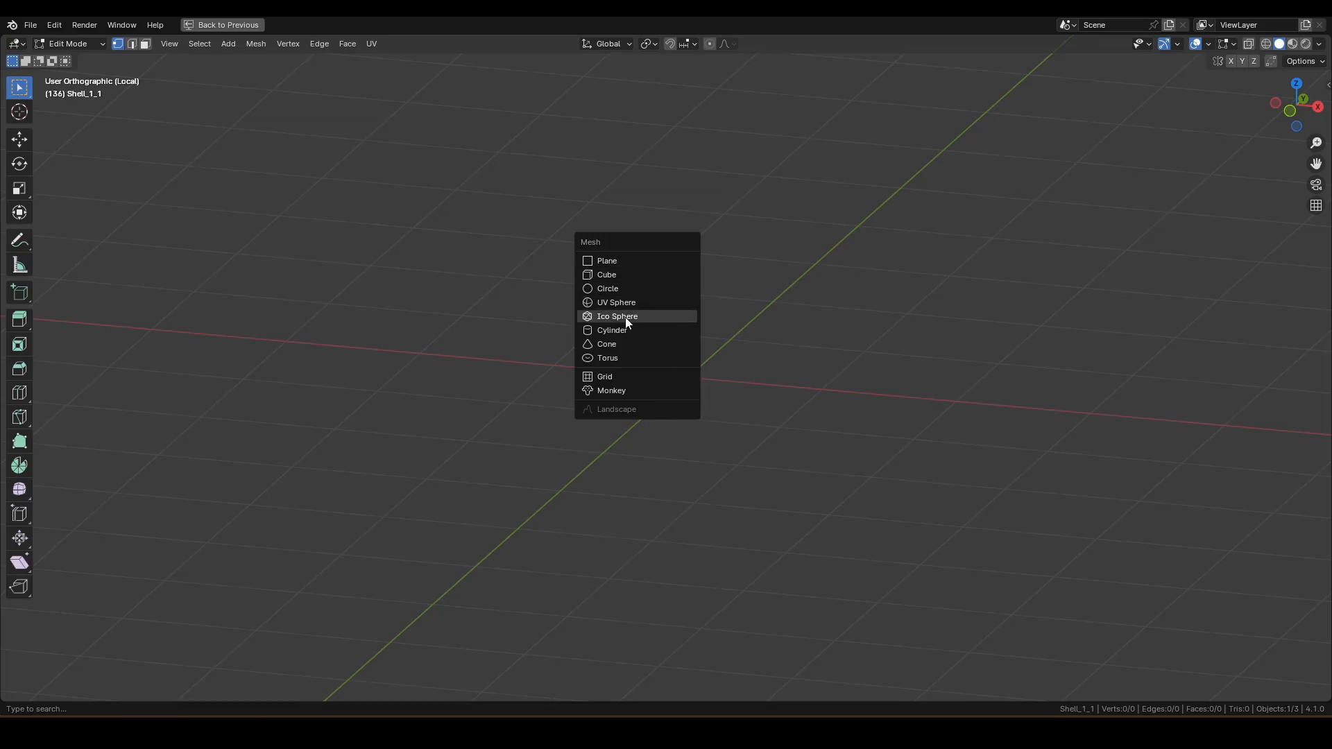
left_click(626, 318)
middle_click_drag(704, 259, 677, 284)
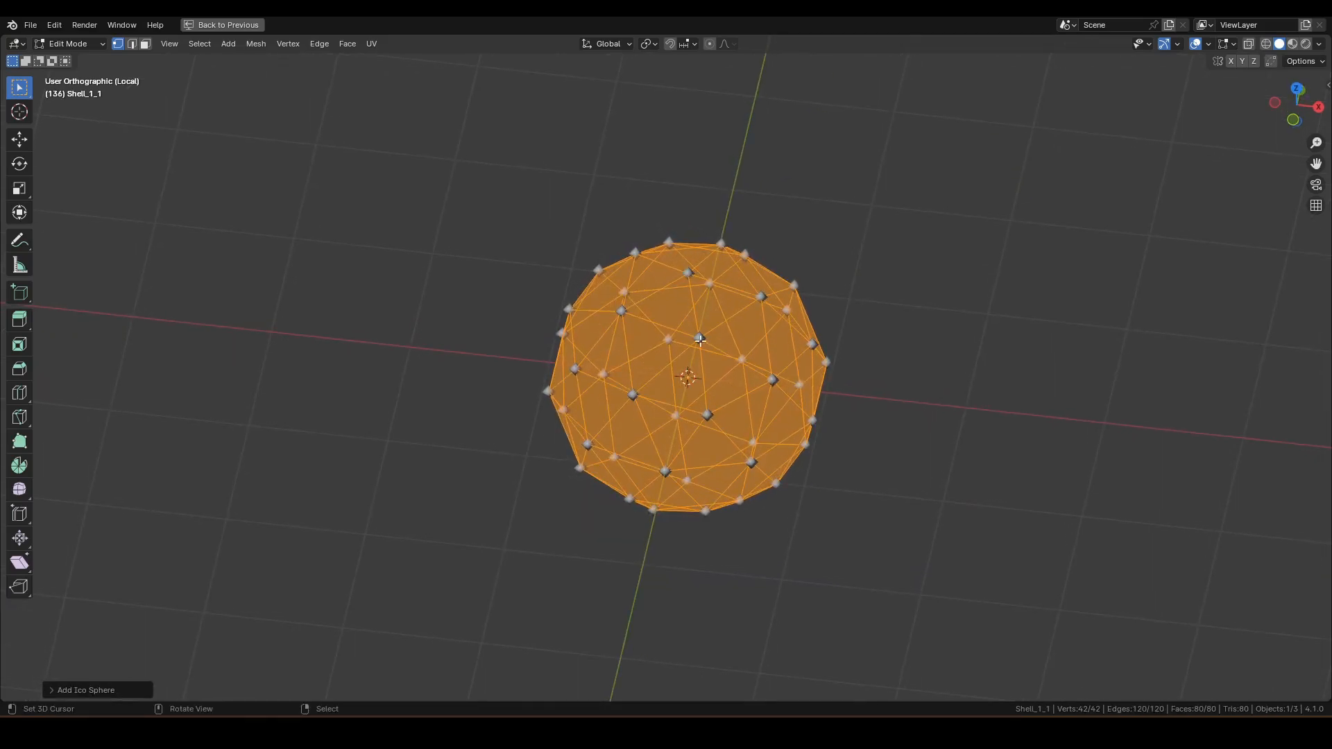
Step: Try 1 subdivision on the new ico sphere, then set its Subdivisions to 4
left_click(51, 690)
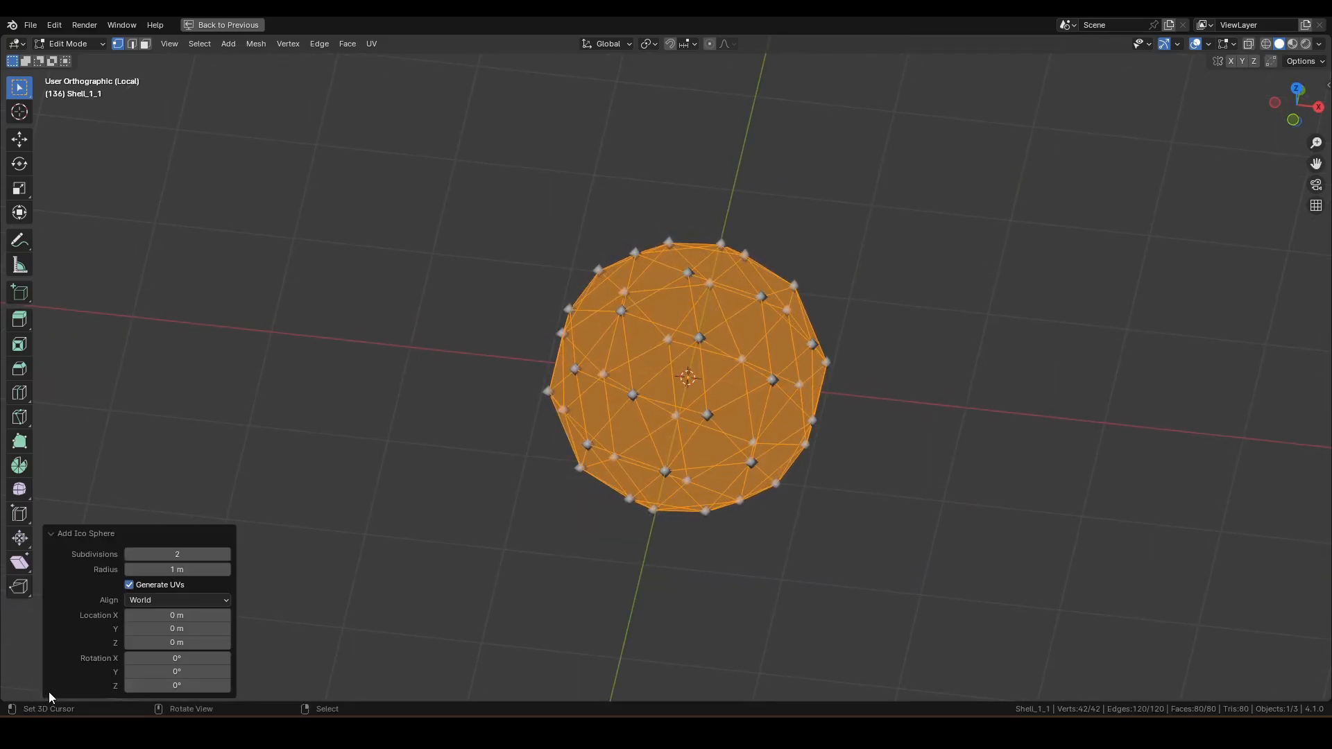
left_click(130, 553)
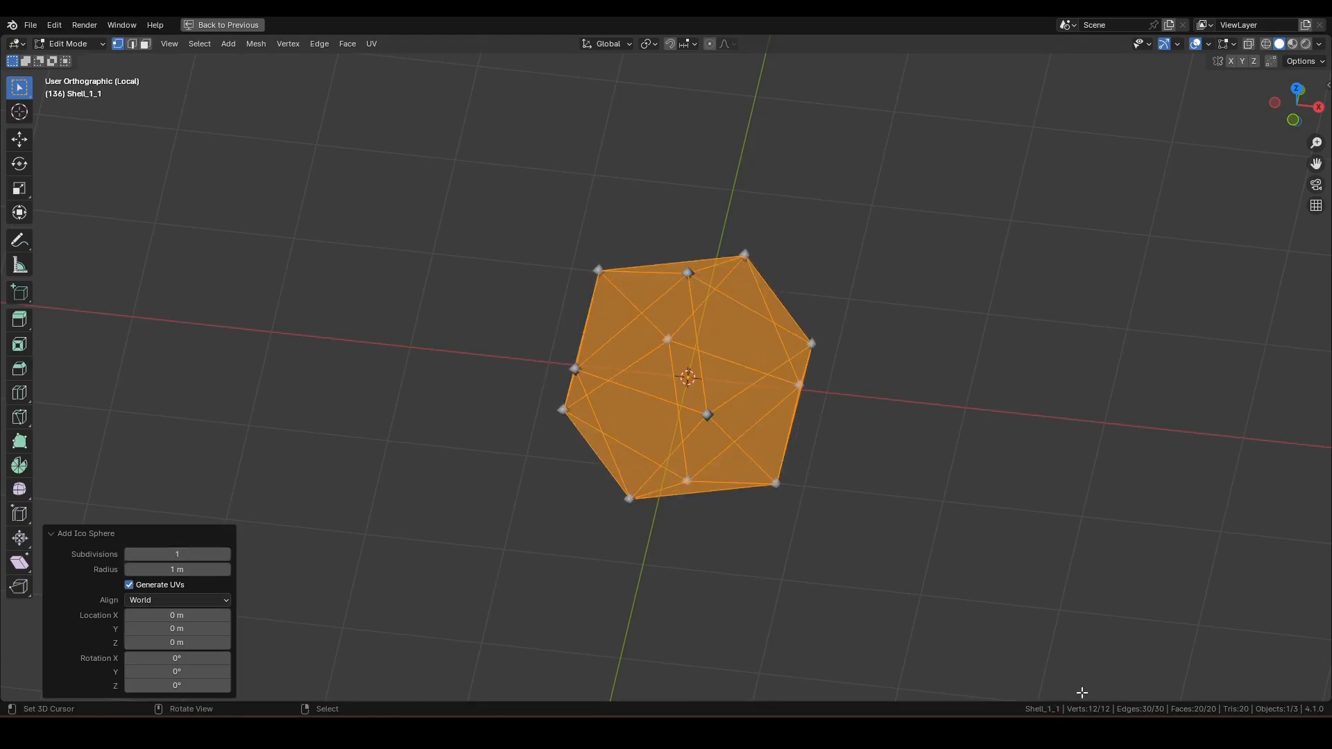
left_click(227, 554)
left_click(226, 553)
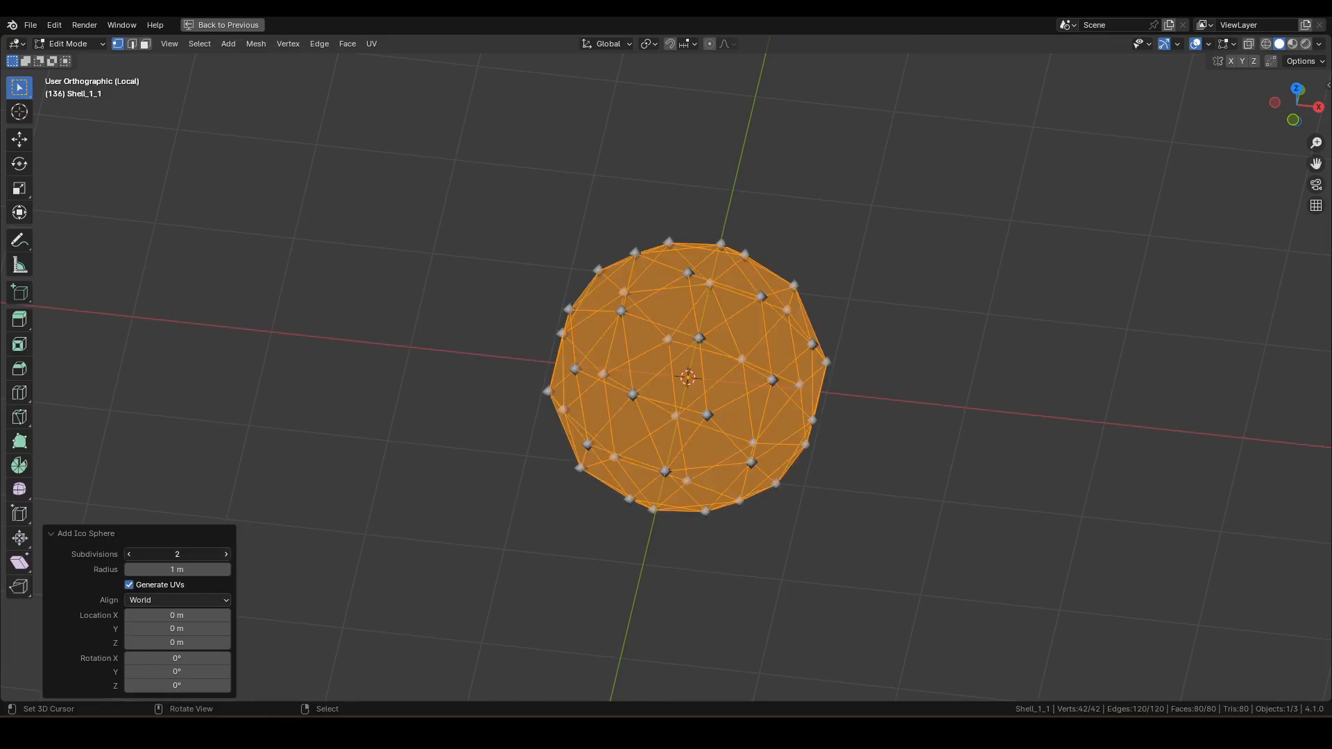
left_click(227, 553)
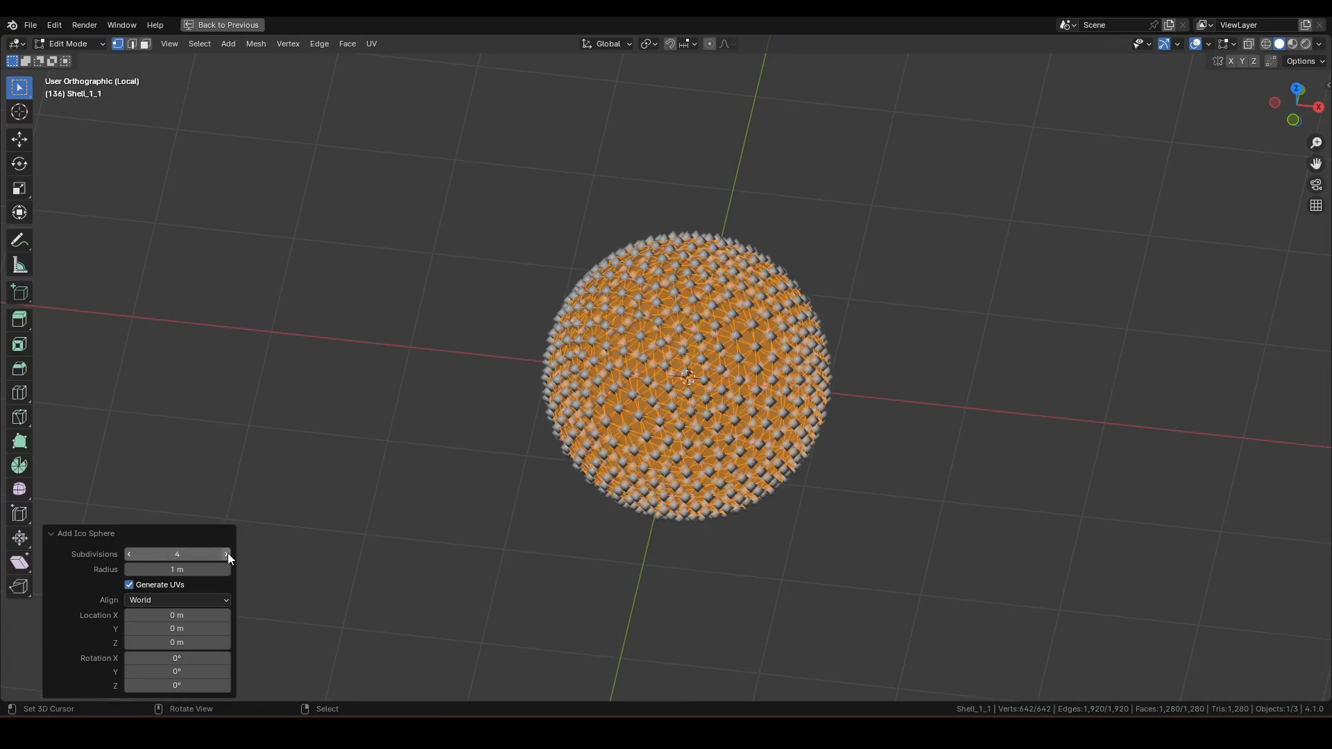
Step: Set the new ico sphere's Subdivisions to 5, return to Object Mode and restore the full workspace layout
left_click(226, 553)
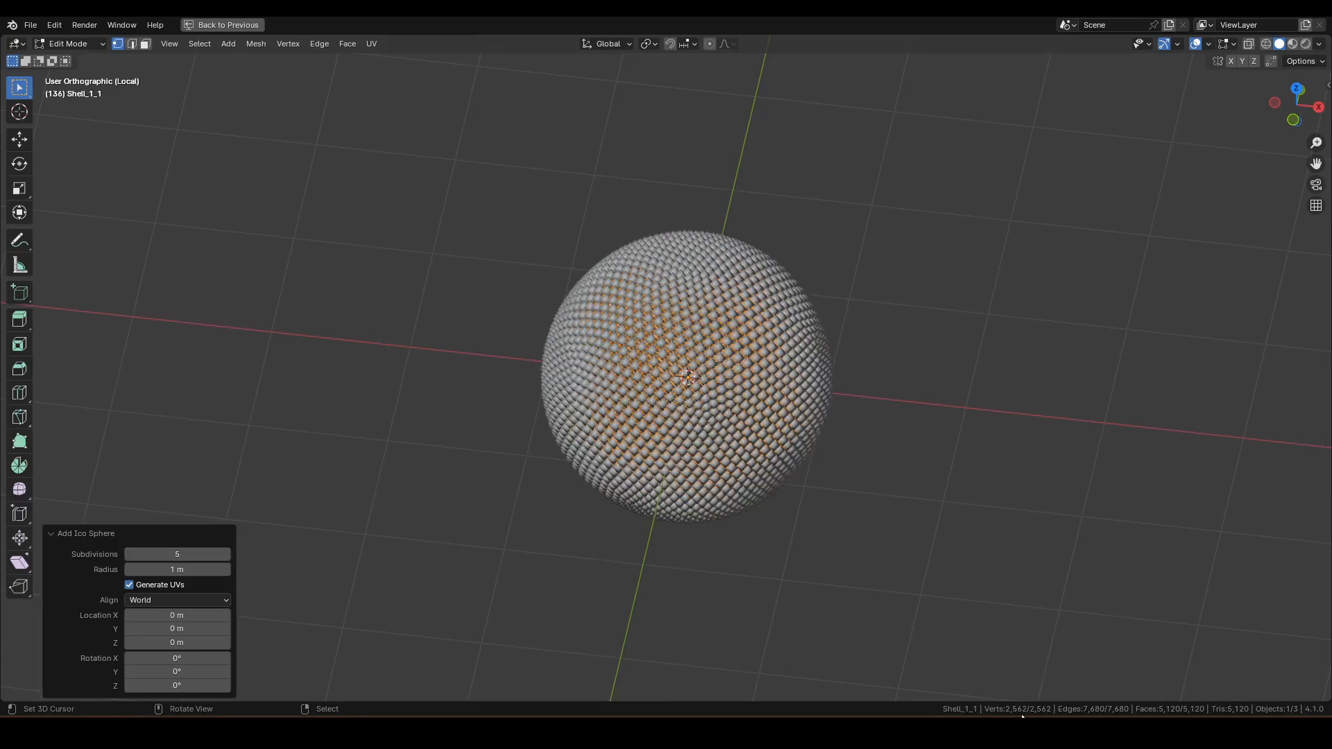
key("Tab")
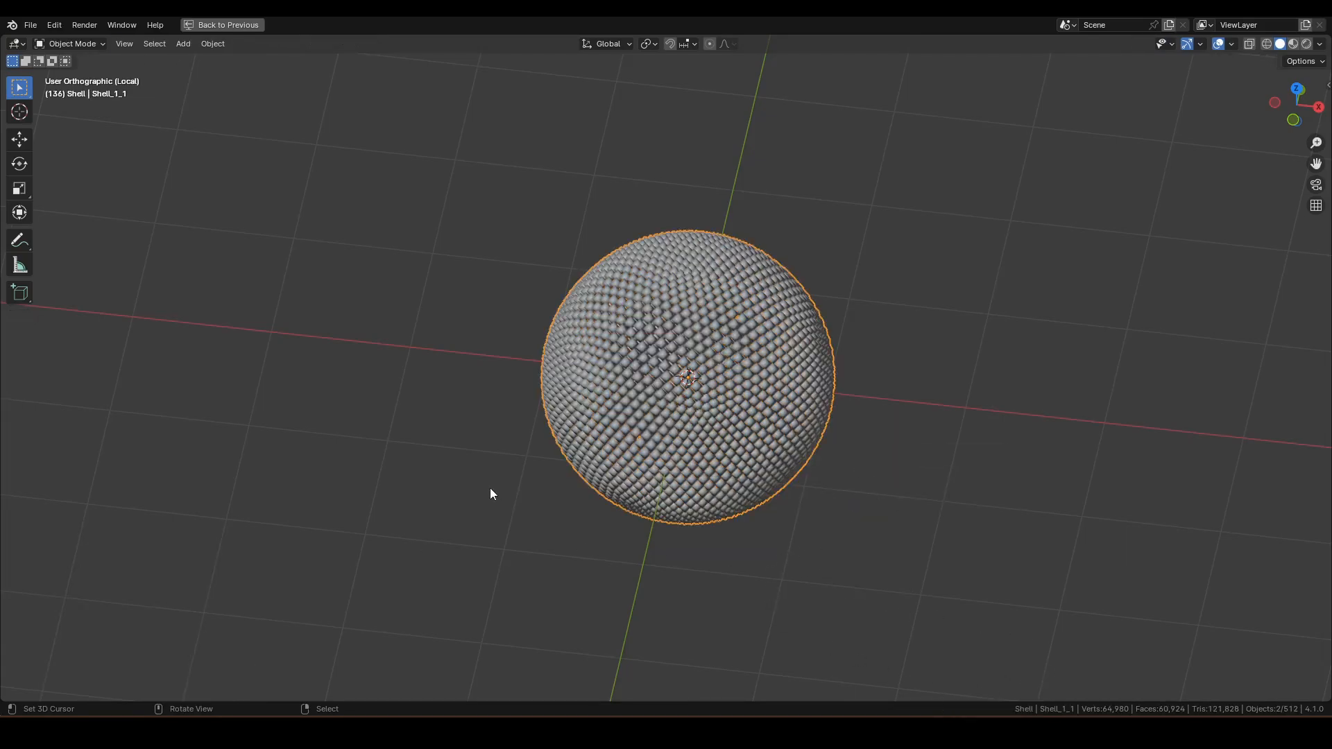
key("ctrl+space")
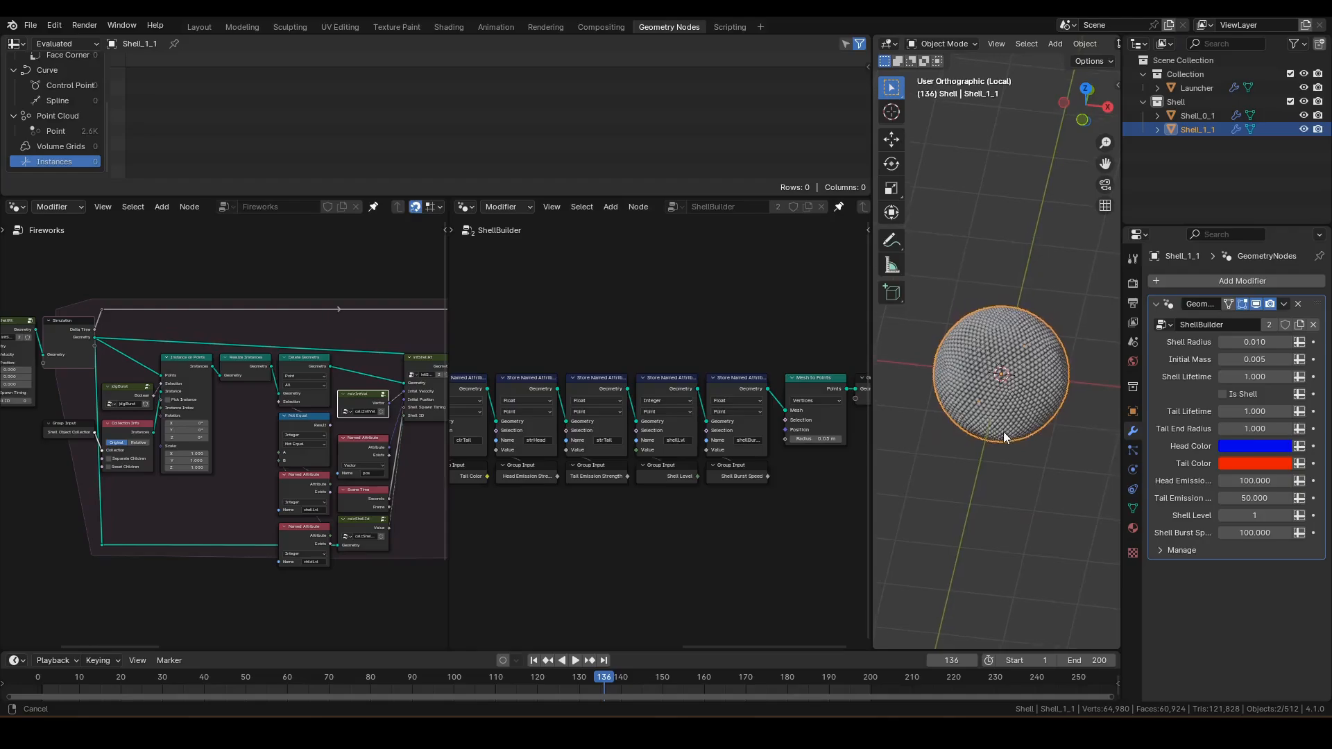
mouse_move(1003, 432)
middle_mouse_down()
mouse_move(994, 447)
mouse_move(1001, 415)
middle_mouse_up()
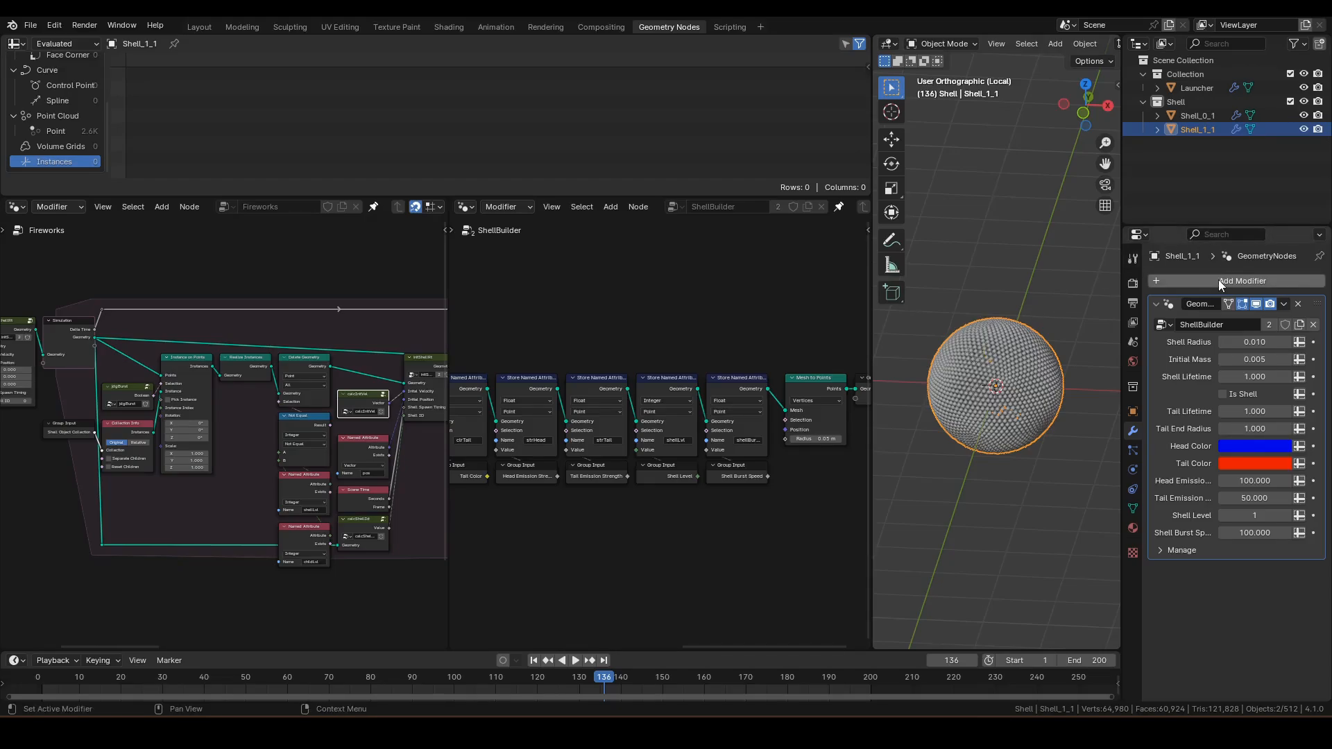
Step: Add a mesh plane to the root Scene Collection and isolate it in local view
left_click(1176, 60)
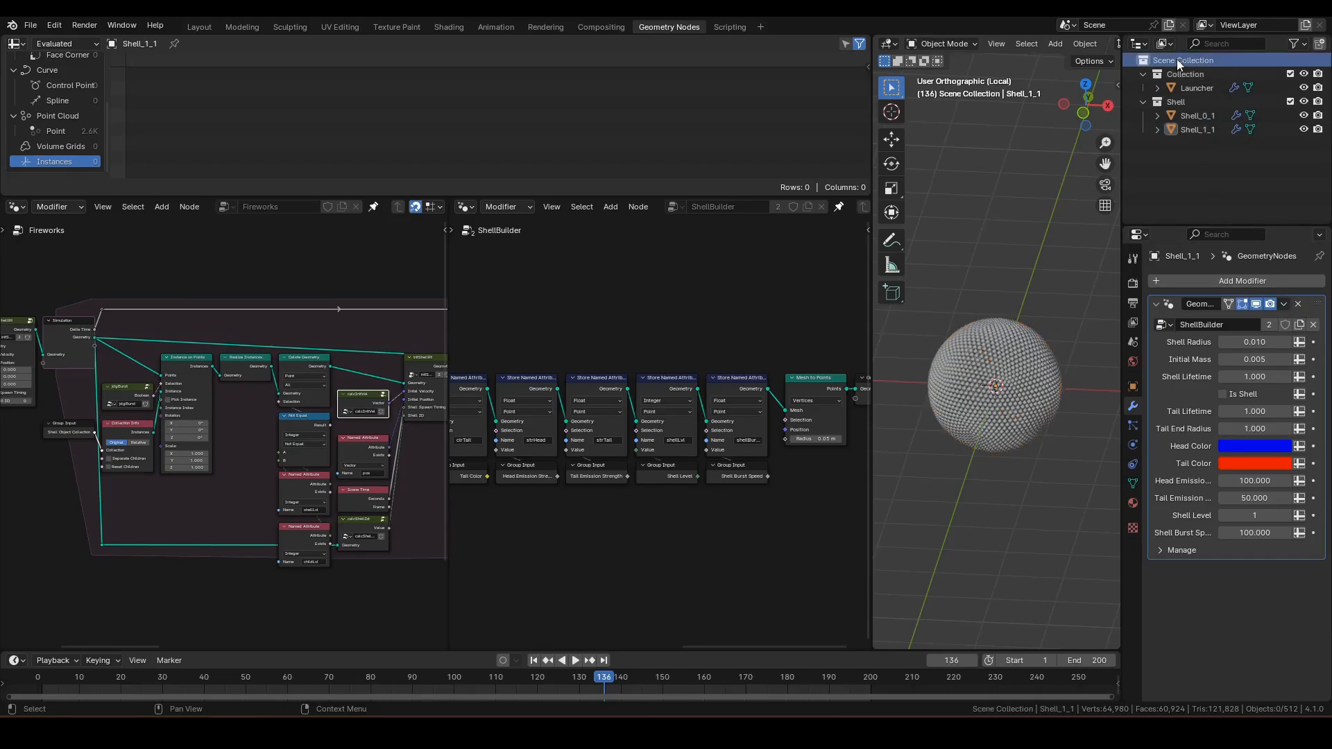
key("shift+a")
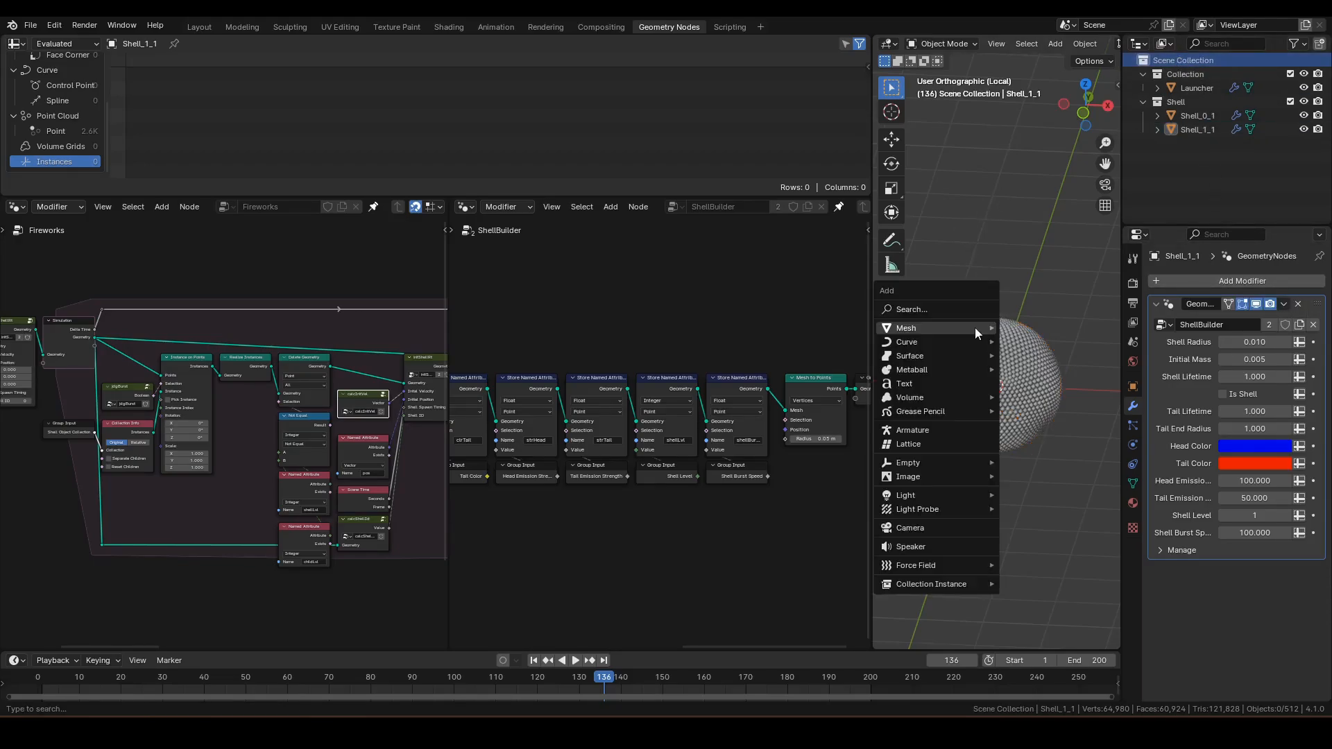
mouse_move(935, 326)
left_click(1050, 323)
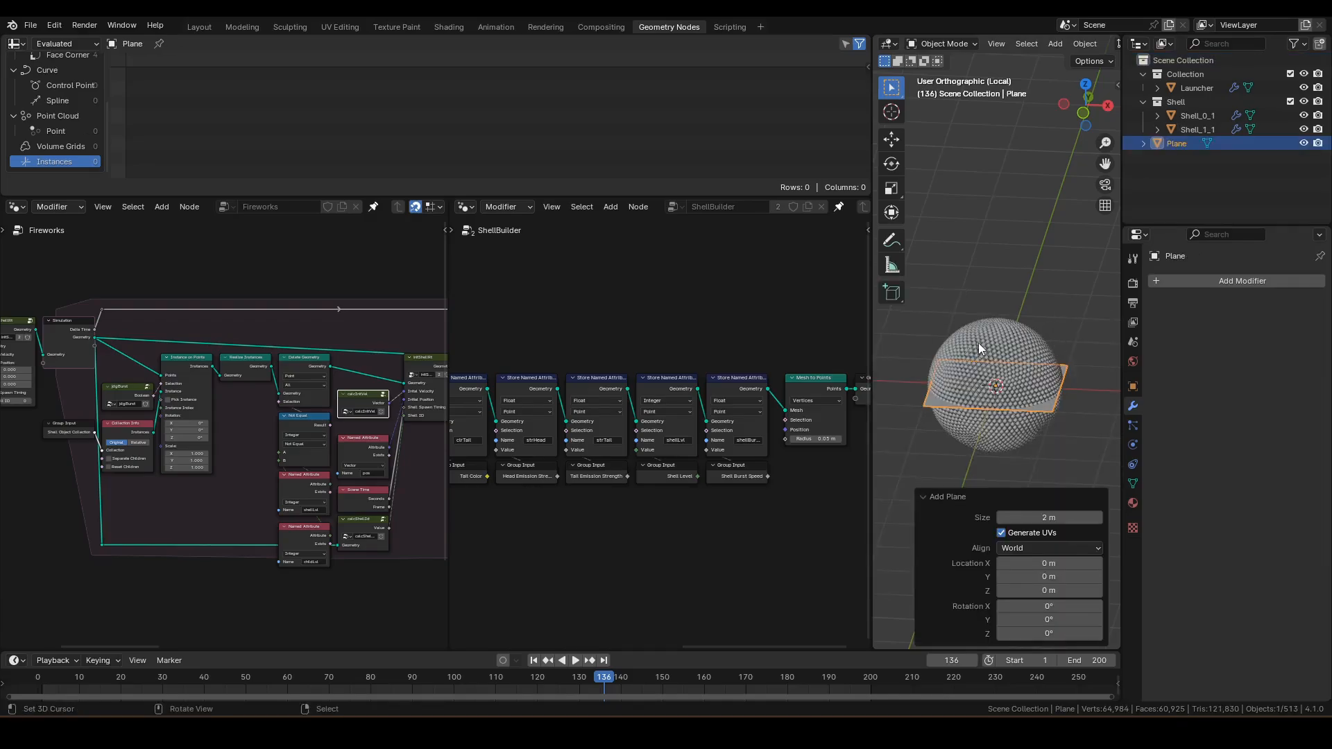
key("KP_Divide")
key("KP_Divide")
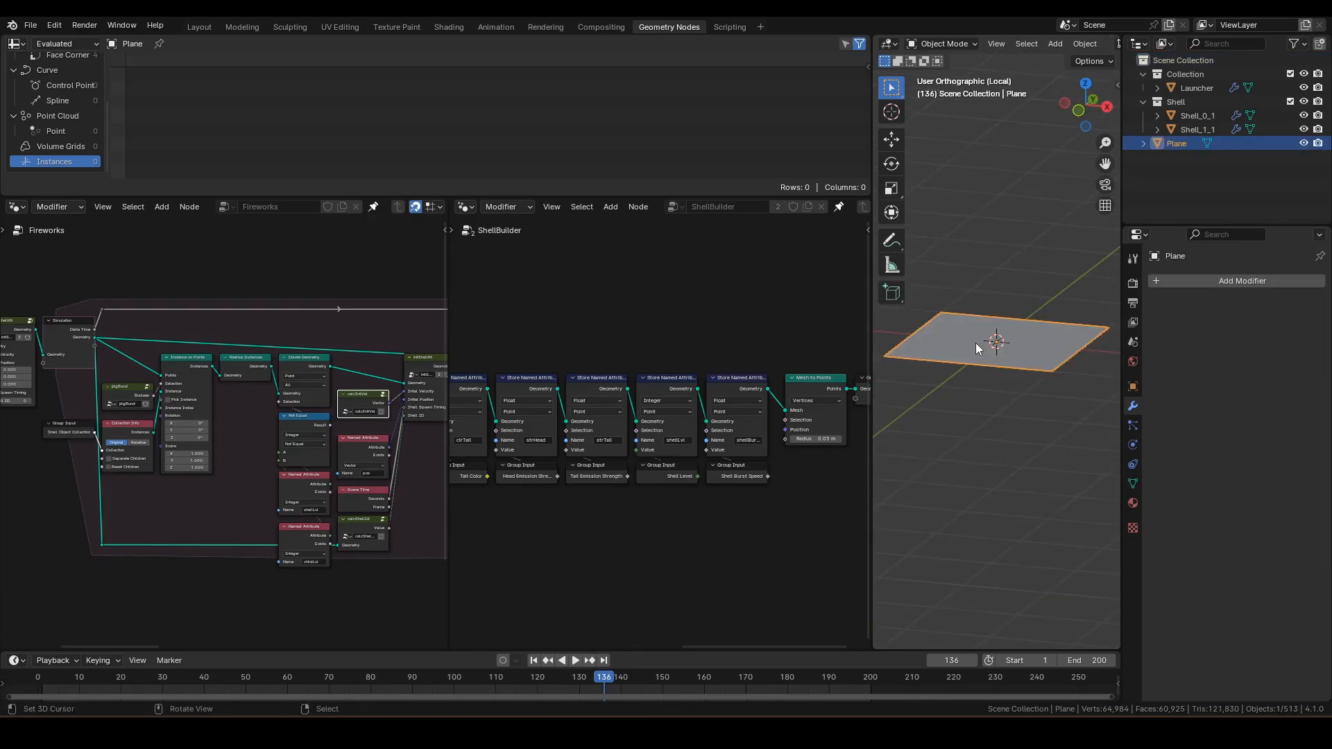
middle_click_drag(975, 326, 960, 277)
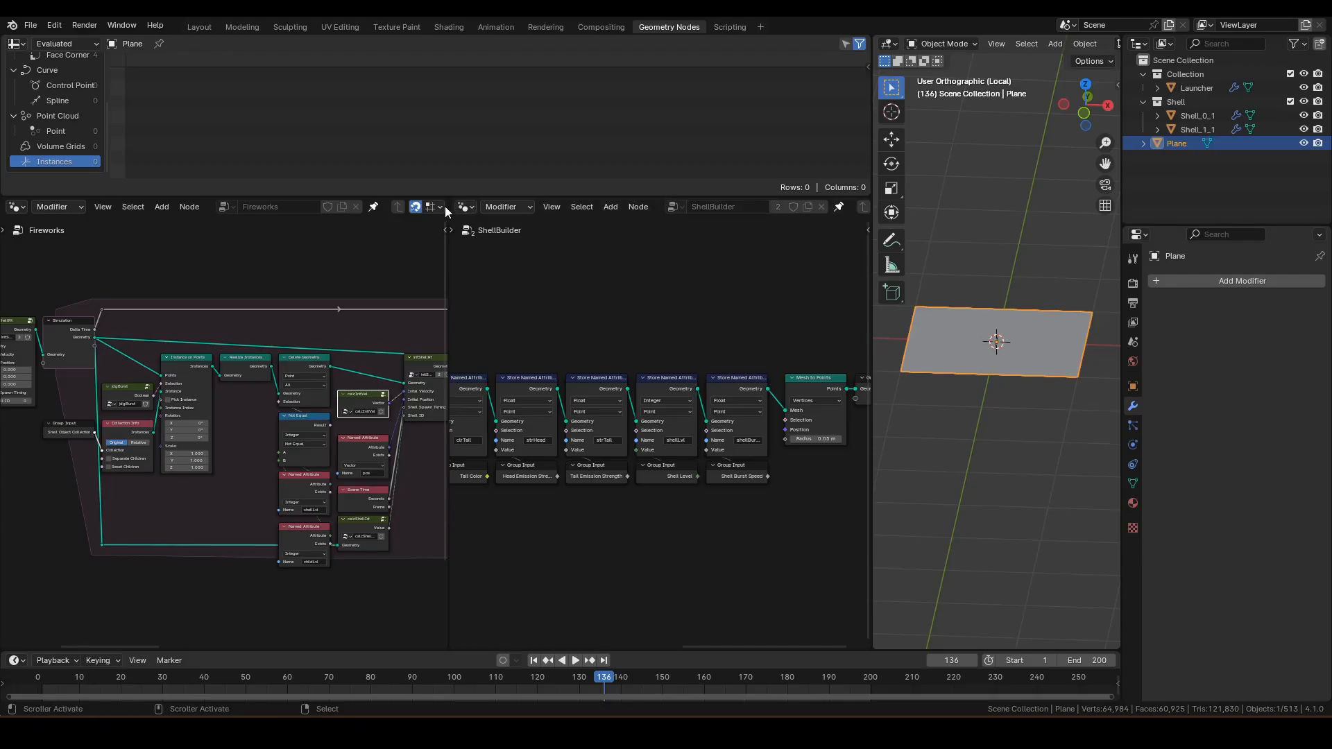
Step: Merge the two node editors into one, unpin it and create a new geometry node tree on the plane
left_click_drag(444, 202, 684, 215)
mouse_move(692, 303)
middle_mouse_down()
mouse_move(719, 299)
mouse_move(707, 308)
middle_mouse_up()
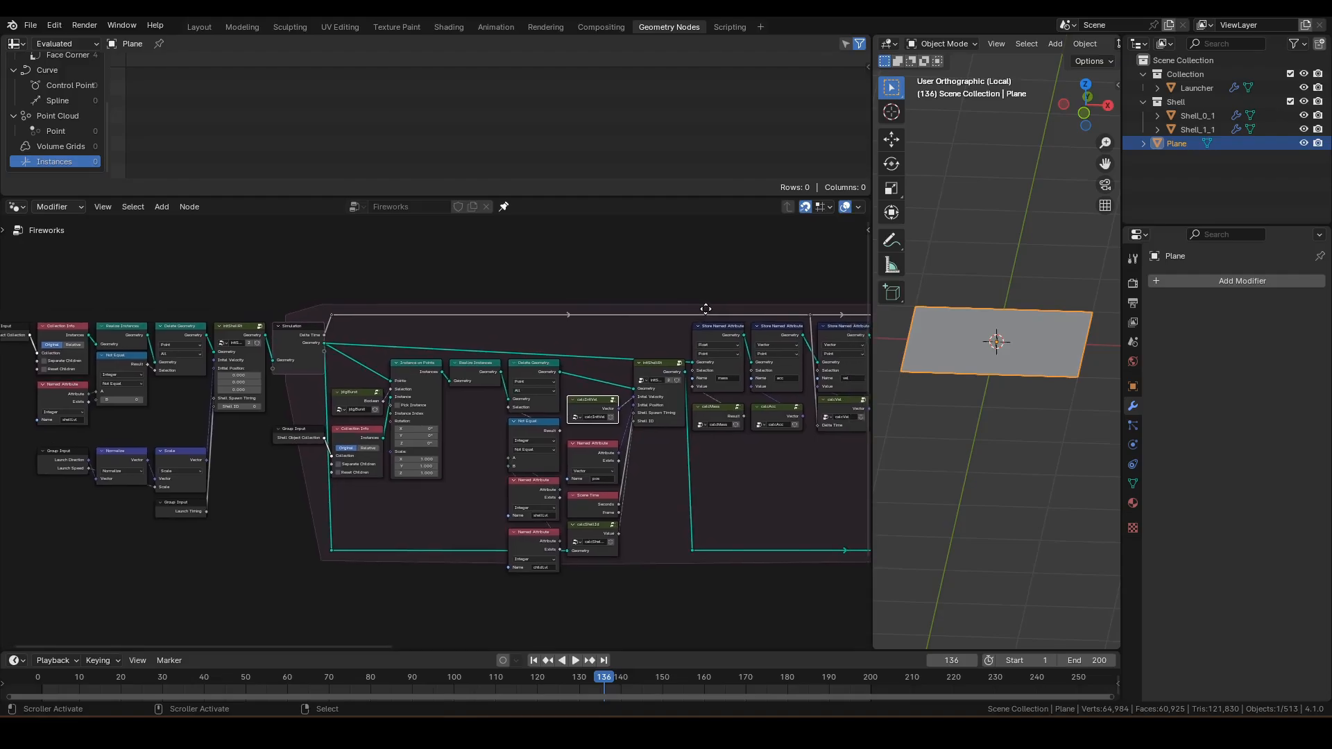
left_click(503, 207)
left_click(426, 207)
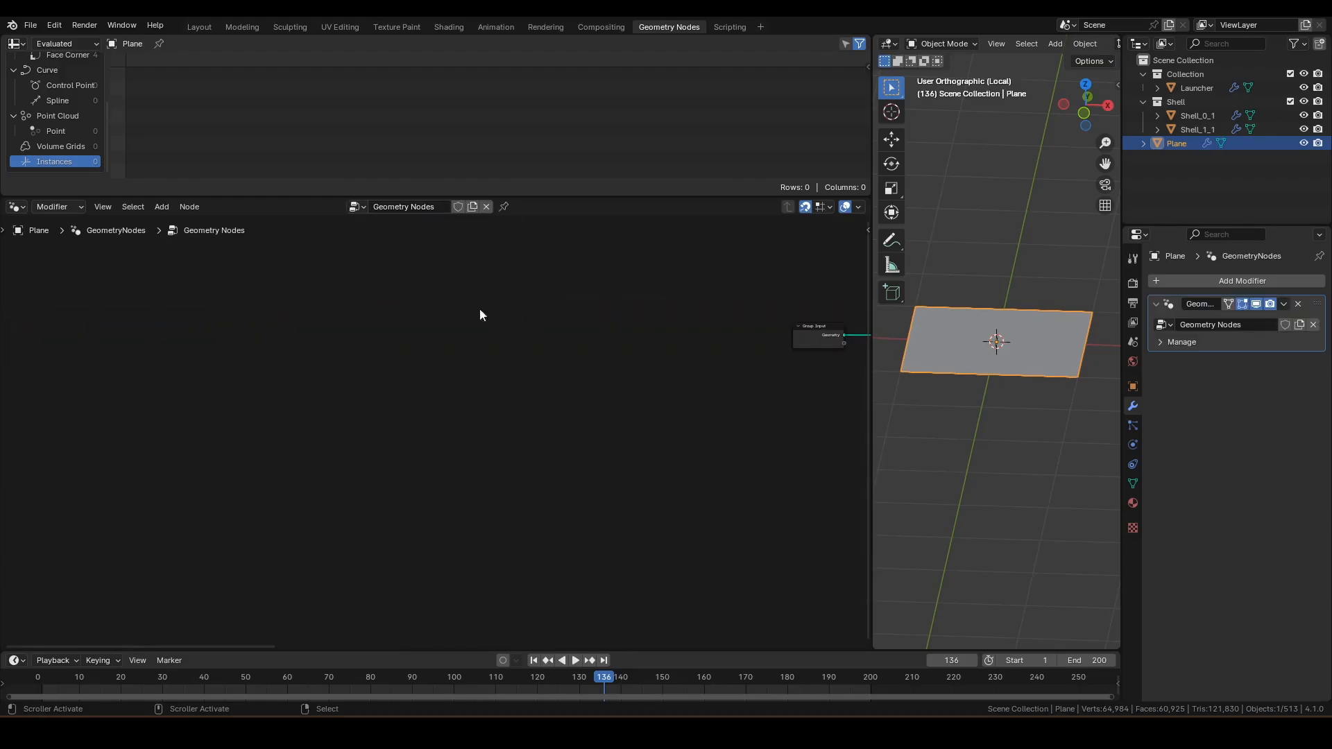
Step: Rename the plane's node group to GoldenSphere
double_click(1255, 324)
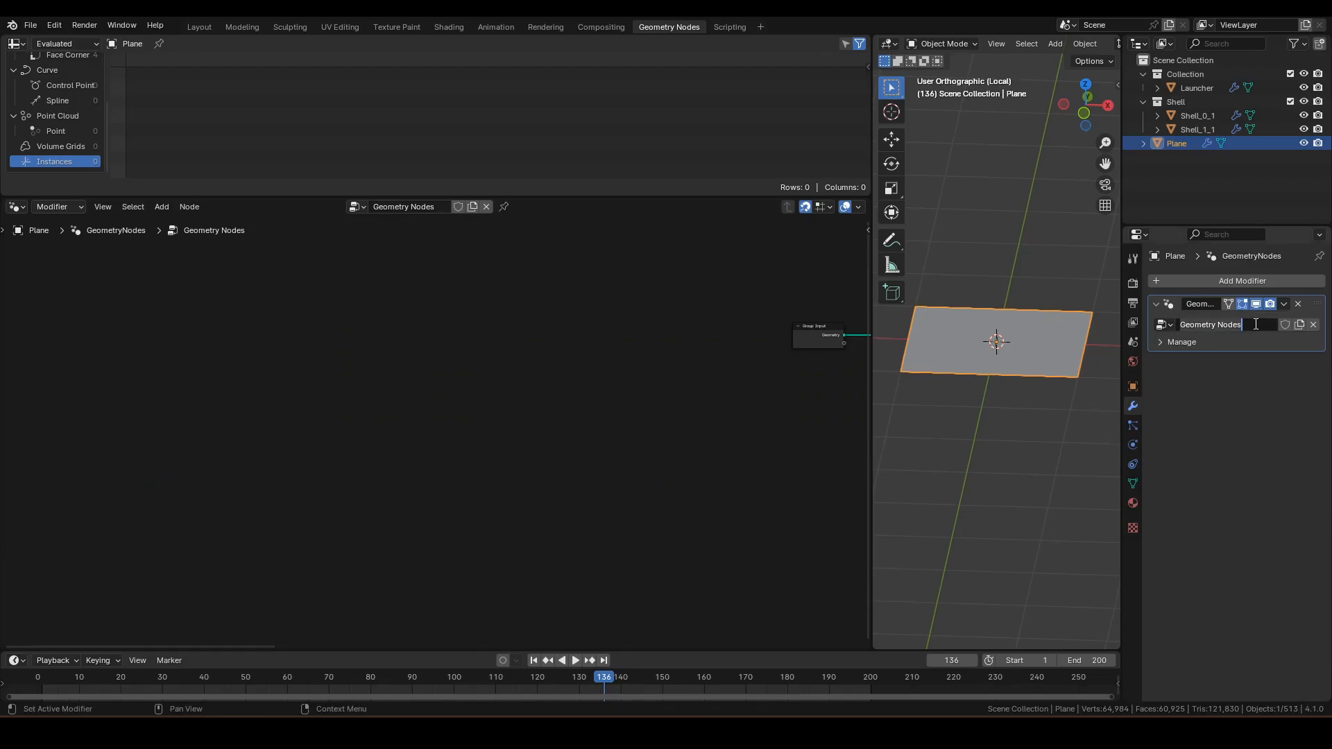
key("ctrl+a")
key("BackSpace")
type("GoldenSphere")
key("Return")
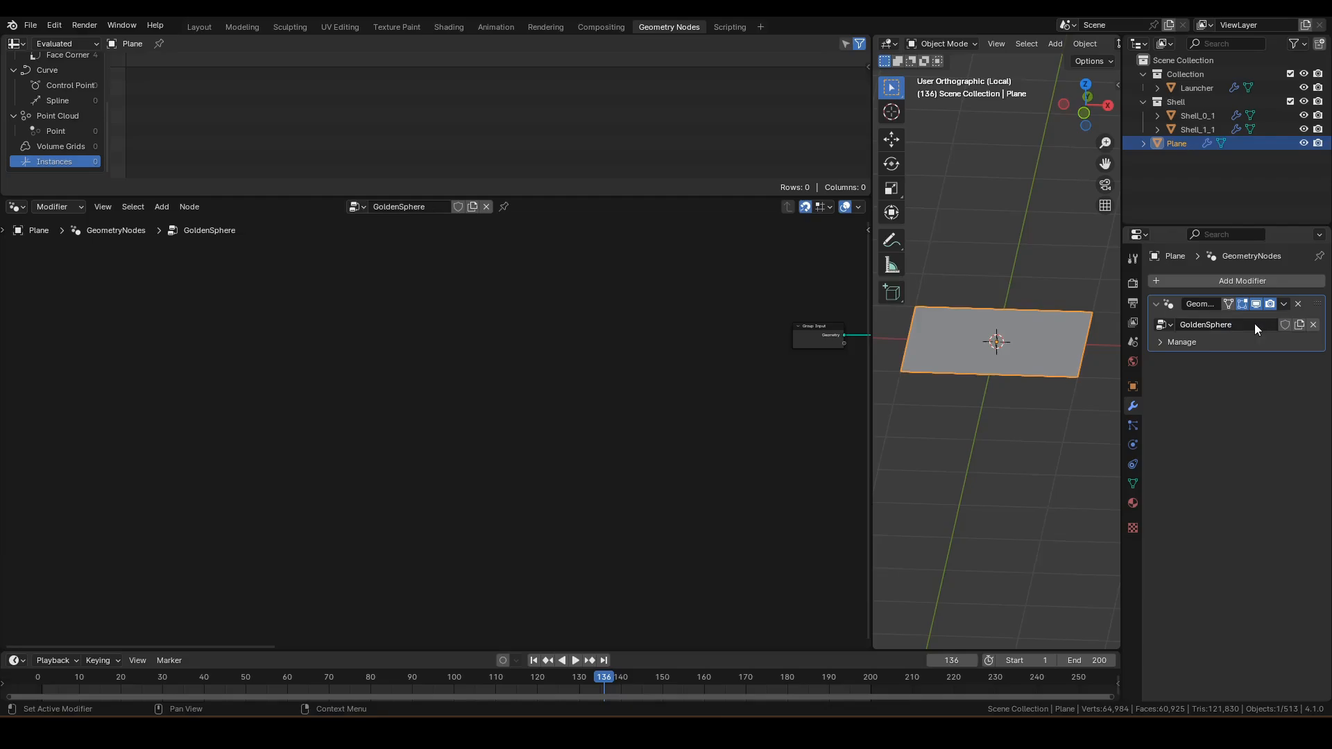
Step: Remove the Geometry input from the GoldenSphere group's interface, keeping the Geometry output
key("Home")
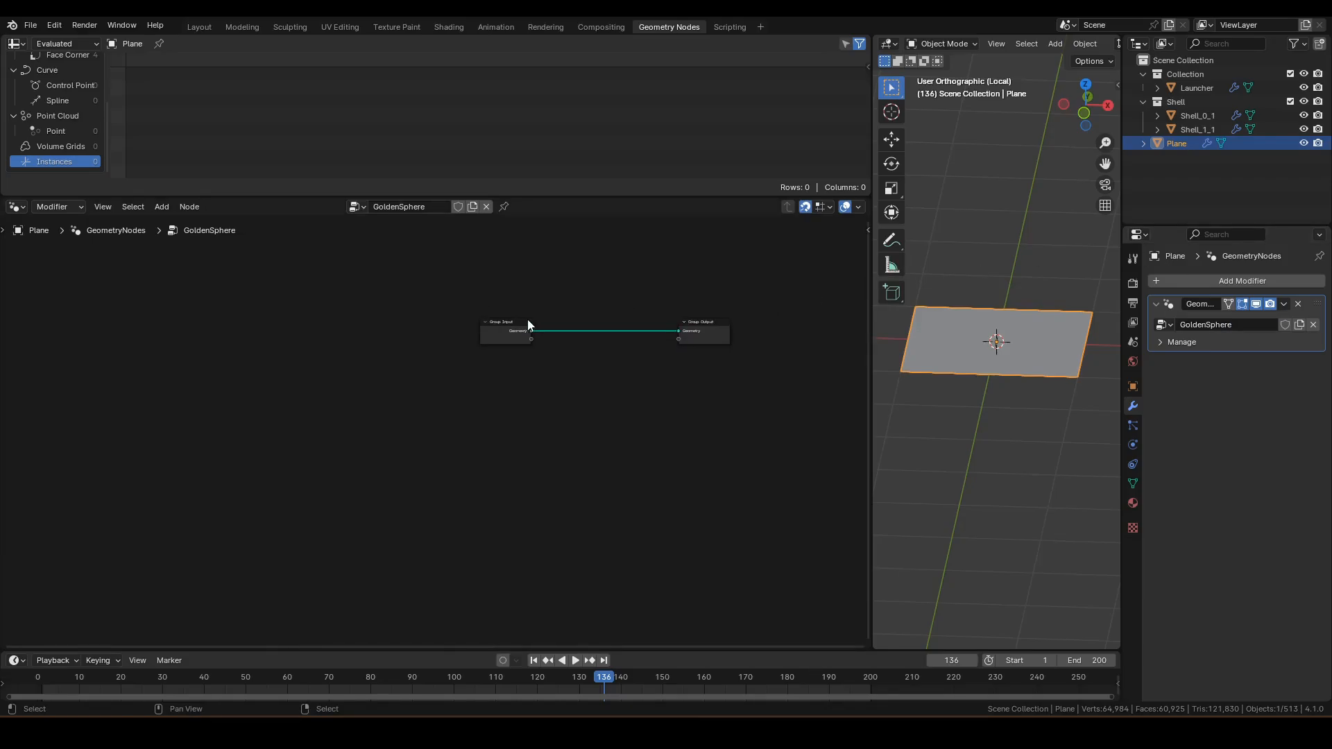
key("n")
scroll(564, 332, "up", 4)
middle_click_drag(566, 332, 405, 345)
scroll(420, 344, "up", 2)
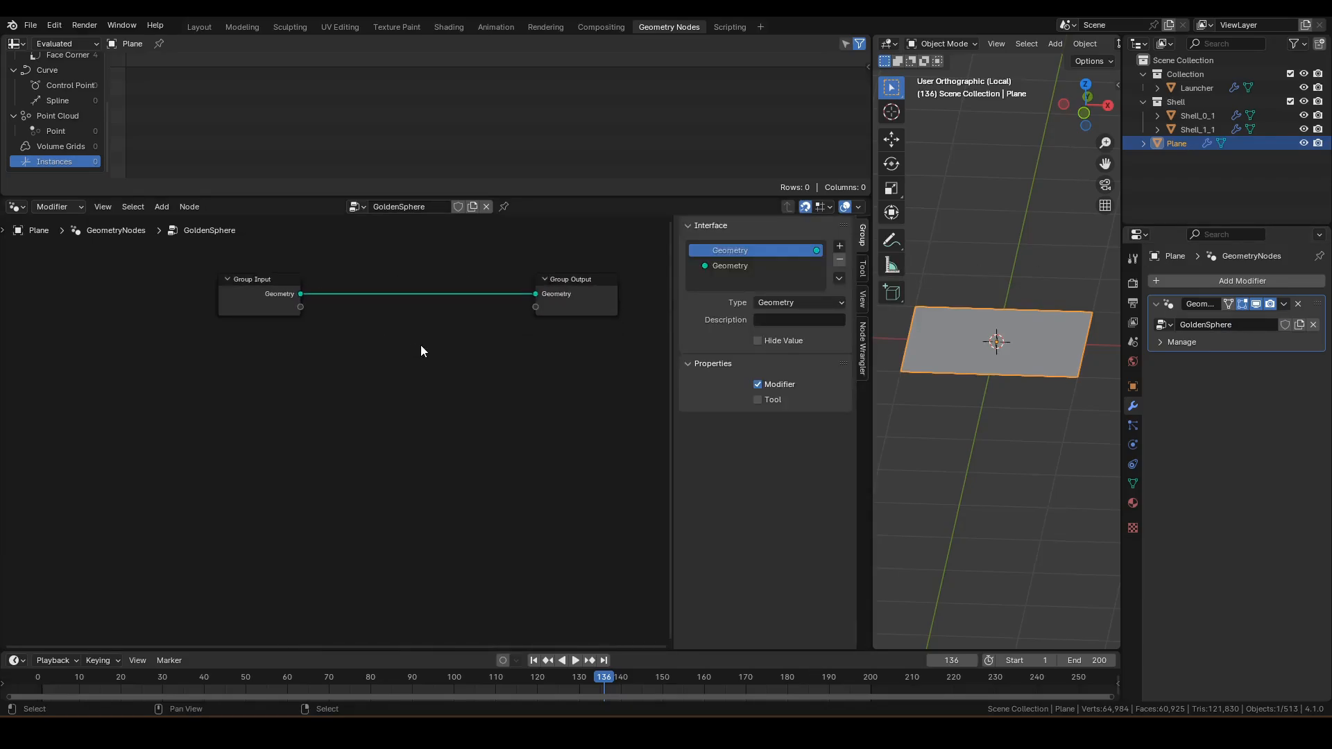
middle_click_drag(559, 281, 561, 301)
left_click(723, 269)
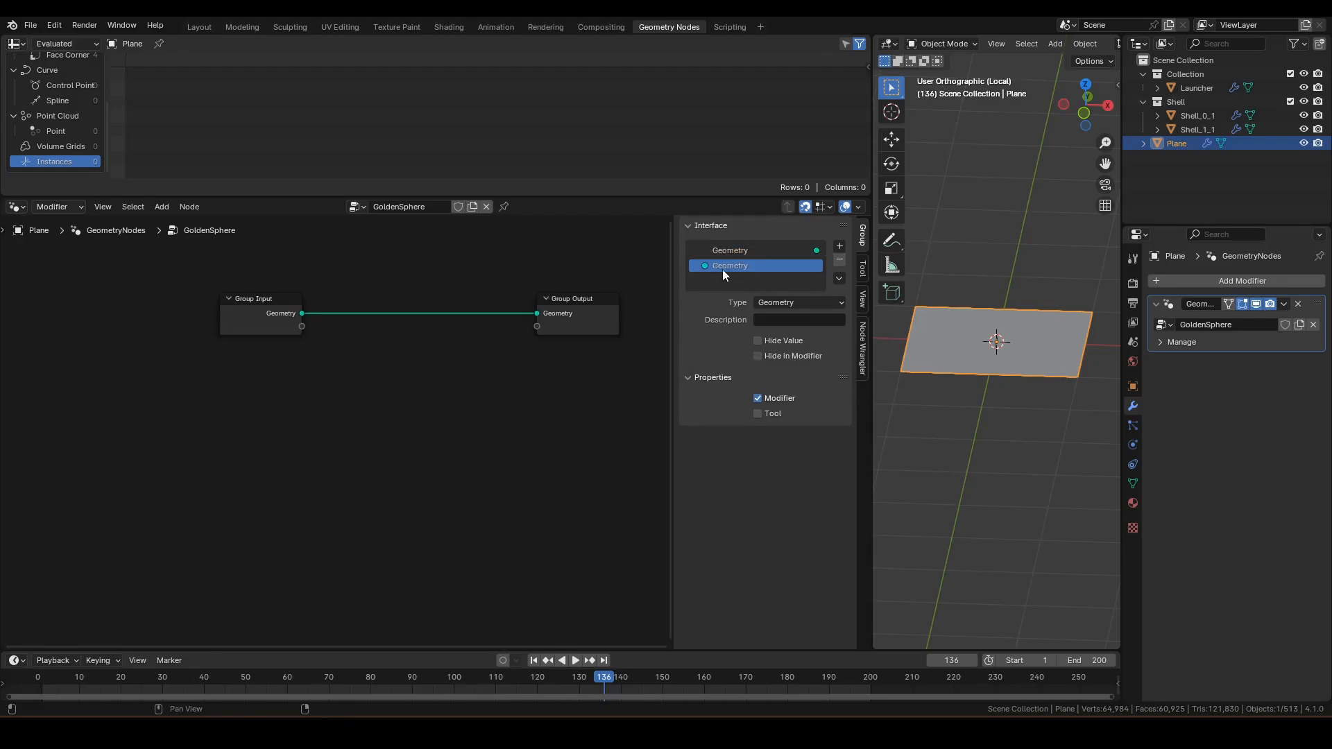
left_click(840, 260)
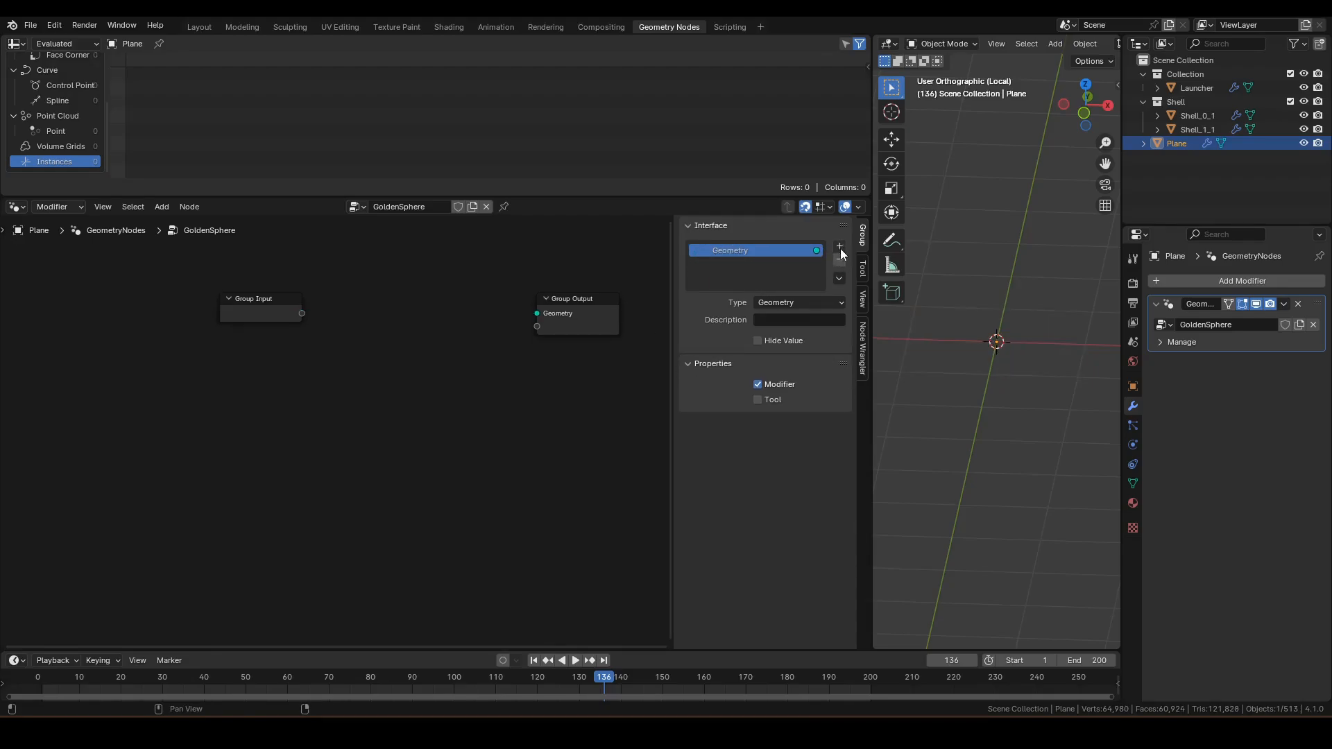
Step: Add a group input named Count to the GoldenSphere interface and set its type to Integer
left_click(839, 247)
left_click(867, 262)
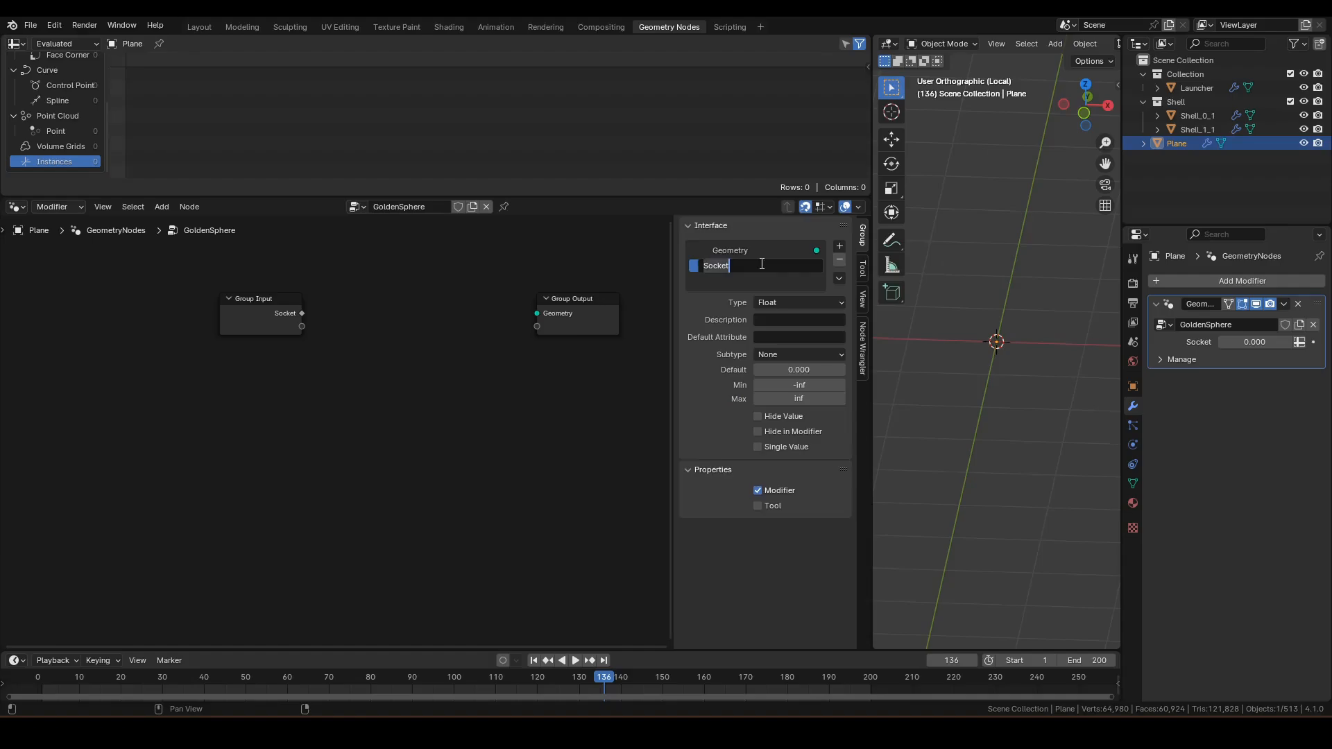
type("Count")
key("Return")
left_click(794, 304)
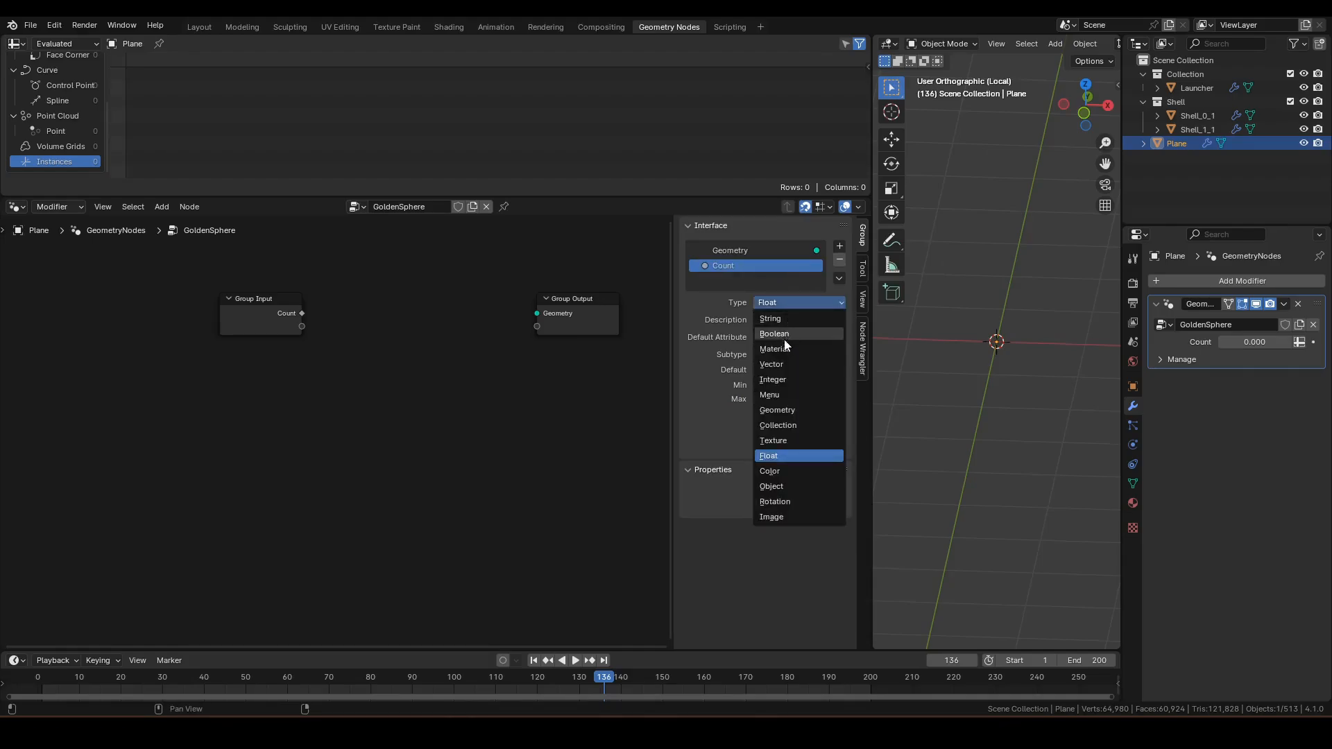
left_click(780, 380)
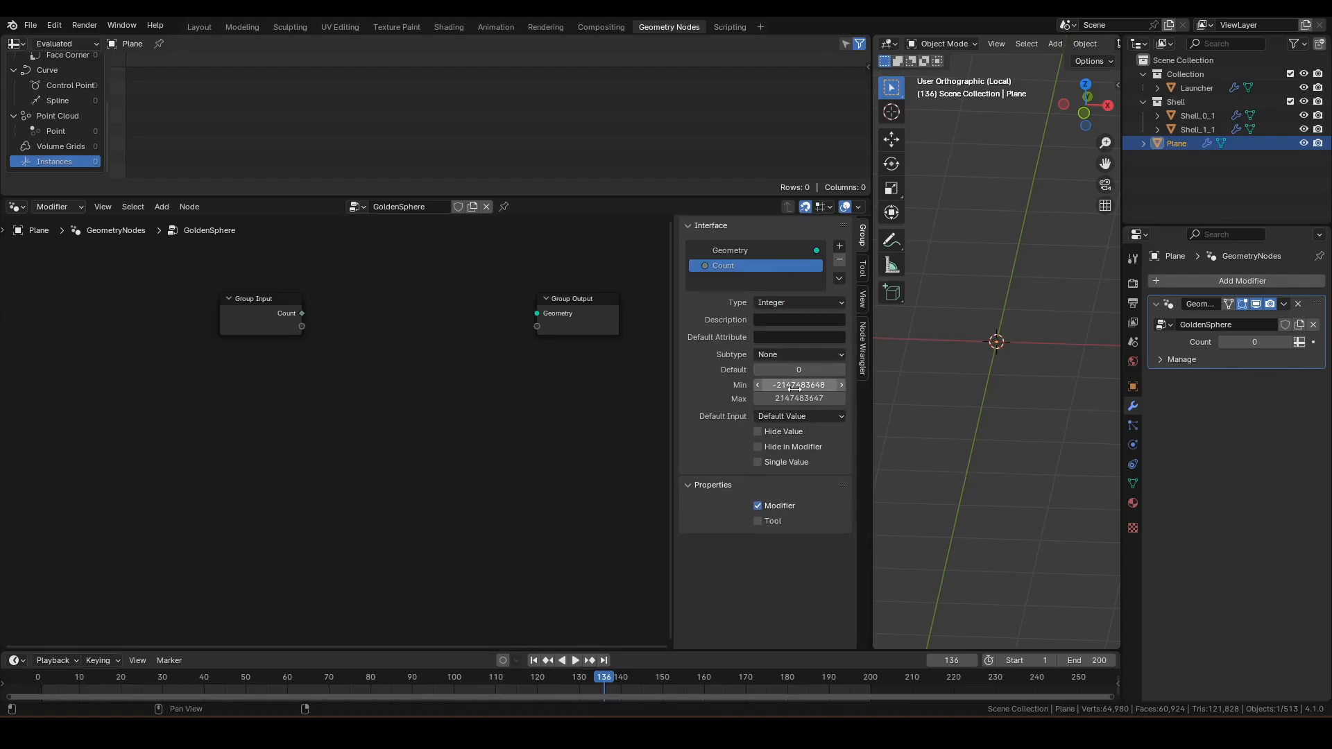
Step: Add a second group input of type Float named Shell Radius
left_click(841, 244)
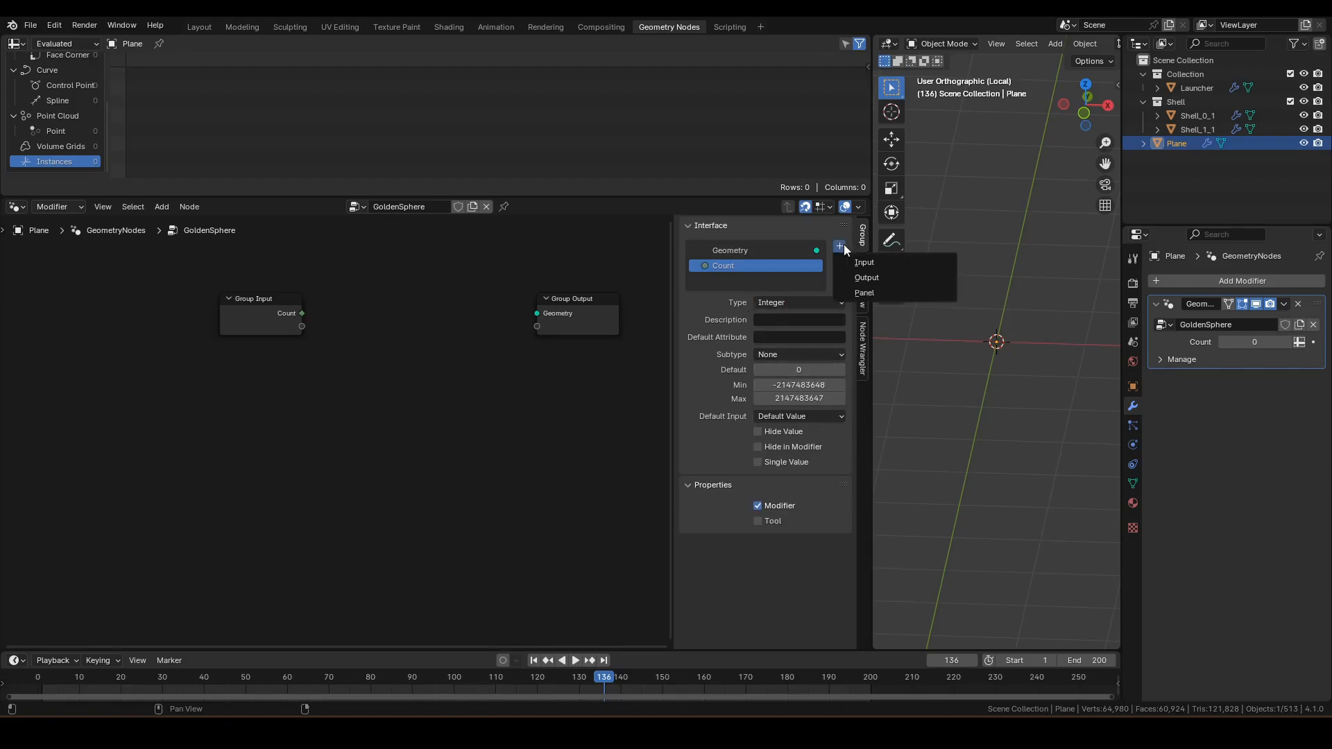
left_click(863, 262)
double_click(776, 280)
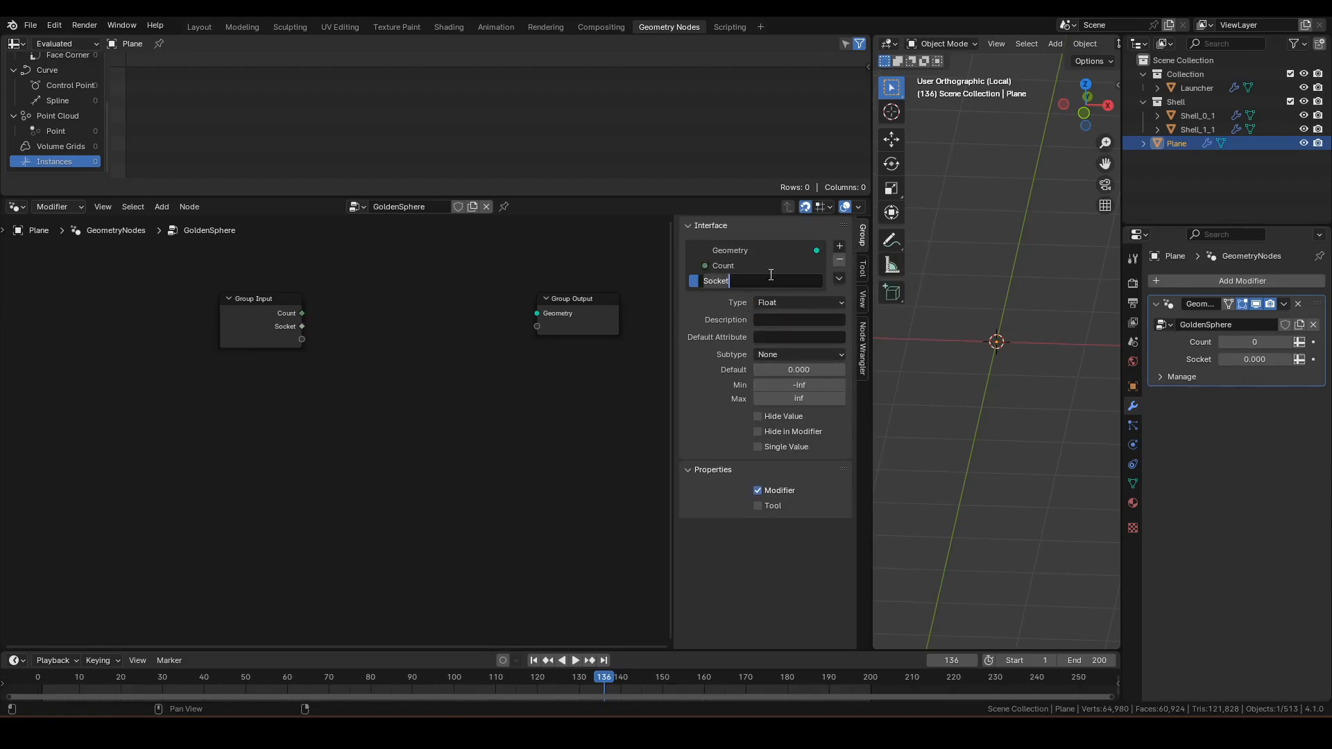
type("Shell Radius")
key("Return")
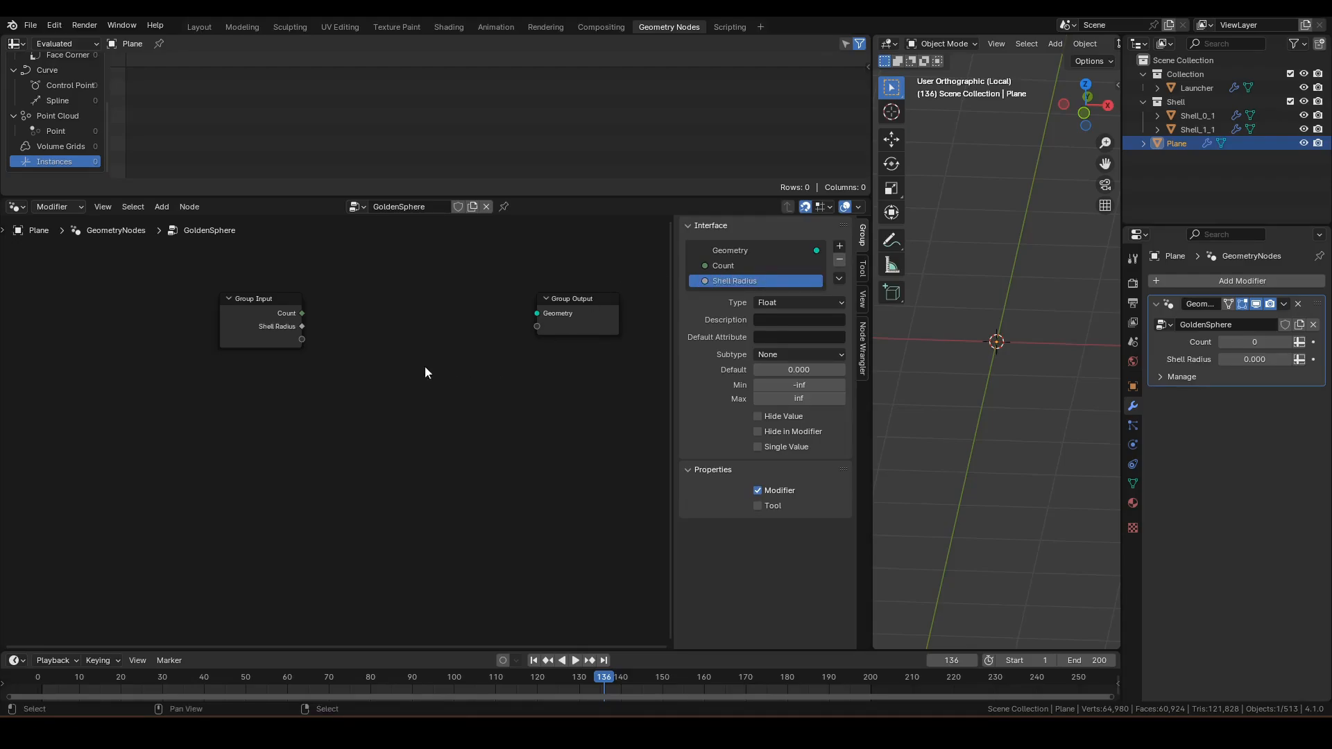
Step: Set the modifier's Count to 10 and Shell Radius to 1 on the plane
left_click(1238, 341)
type("10")
key("Tab")
type("1")
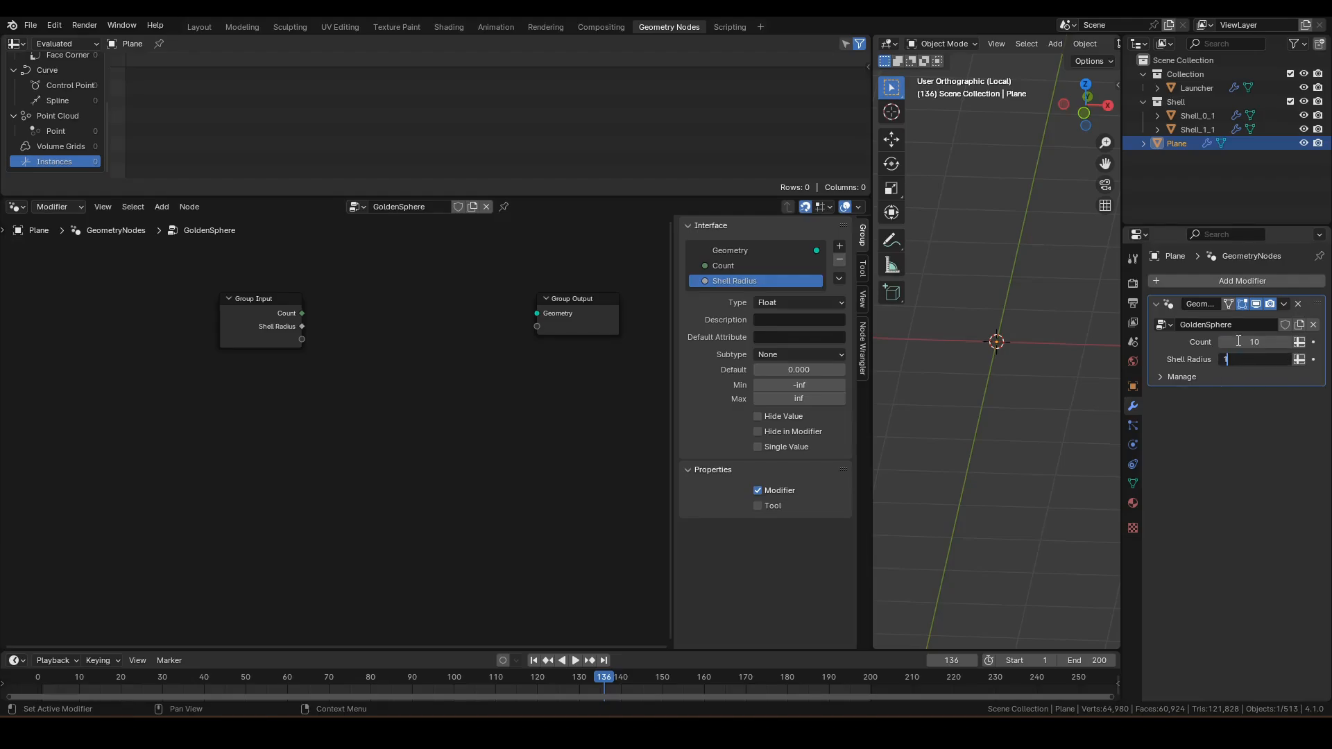
key("Return")
Step: Add a Points node fed by the Group Input's Count and connect its Points output to the Group Output's Geometry
scroll(314, 338, "up", 1)
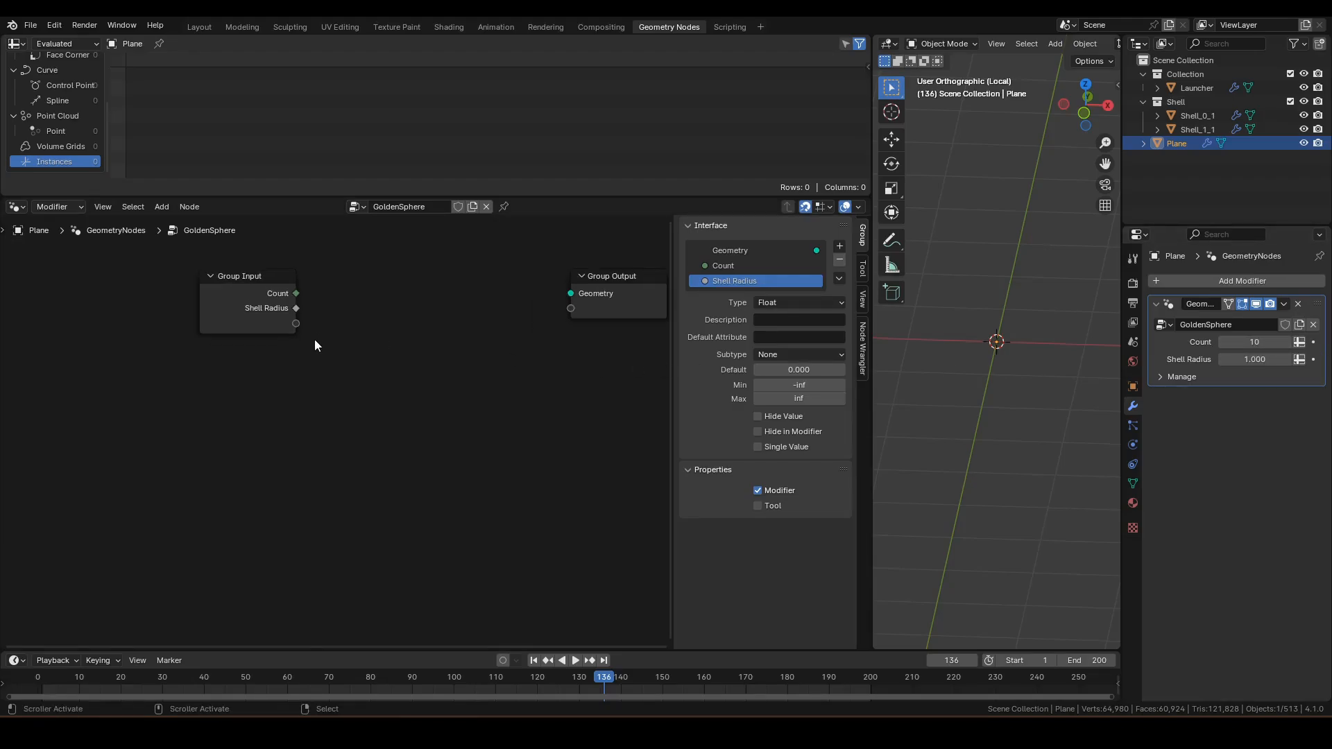
left_click_drag(294, 294, 355, 297)
type("points")
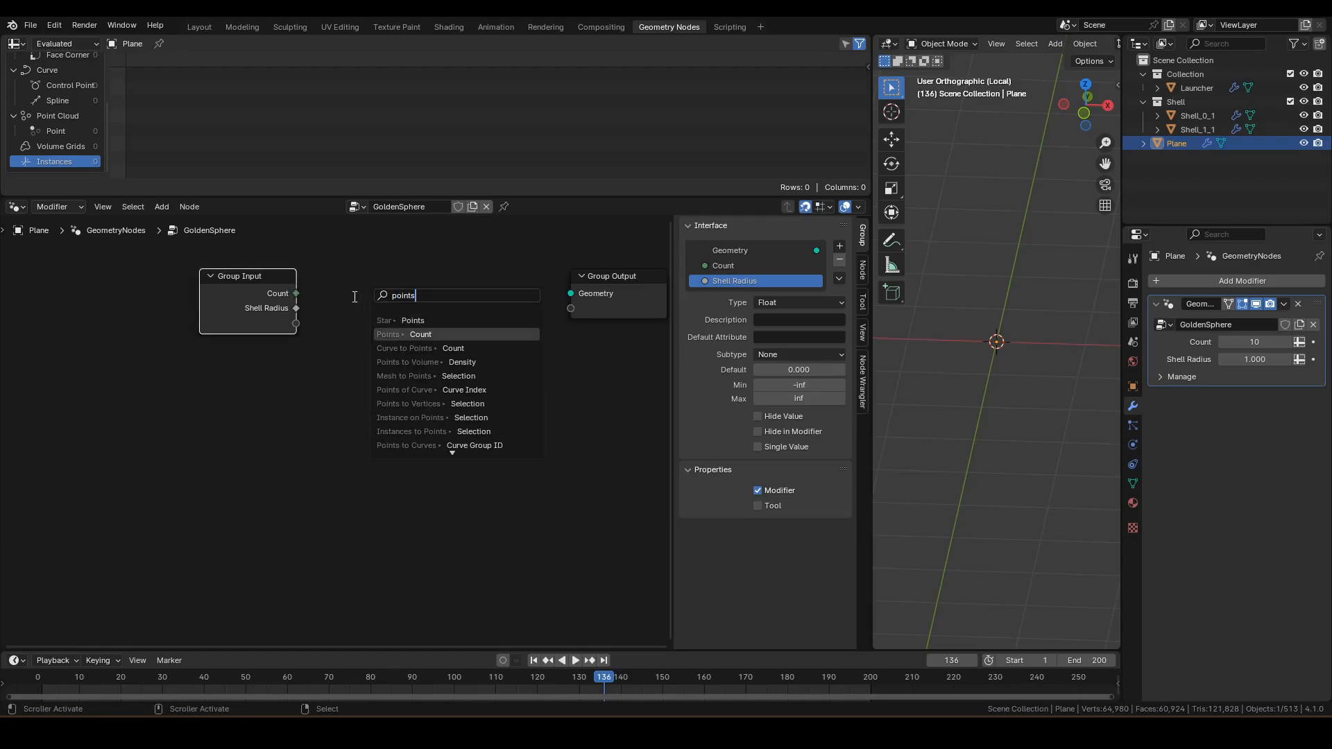
key("Return")
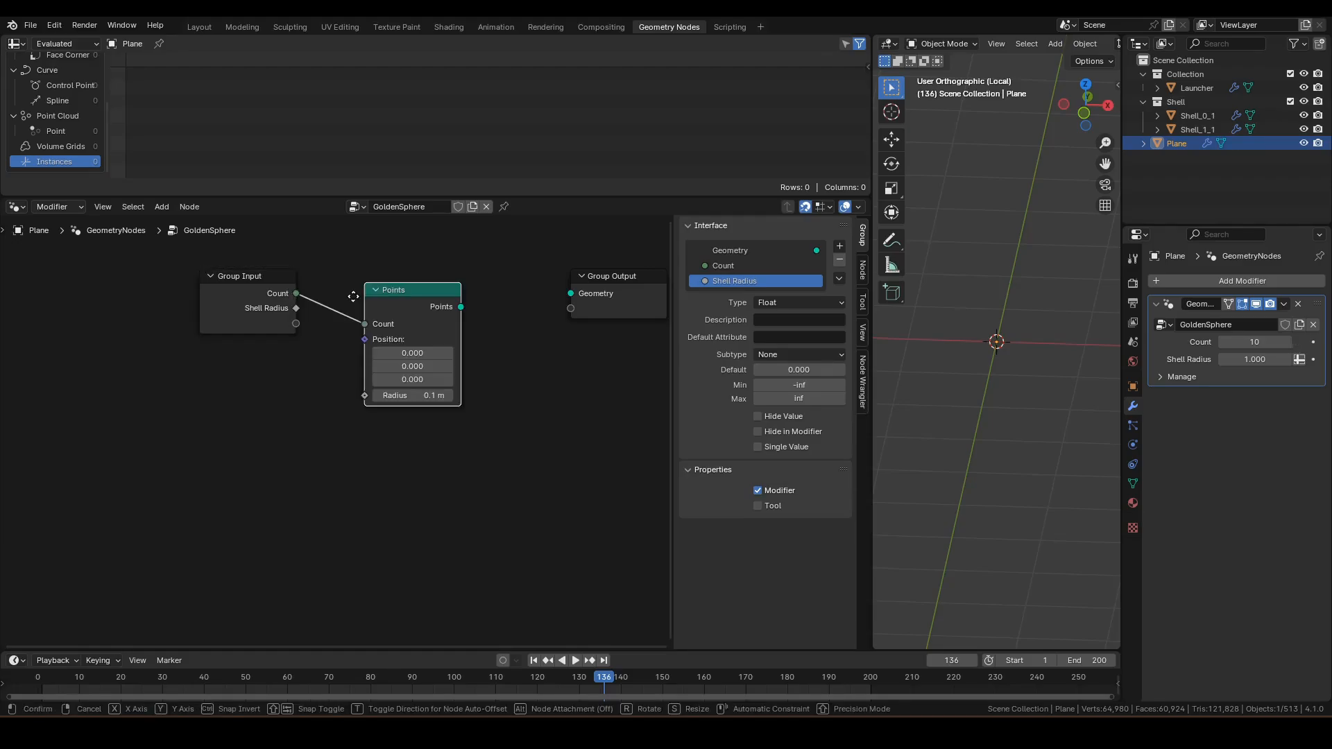
left_click(298, 283)
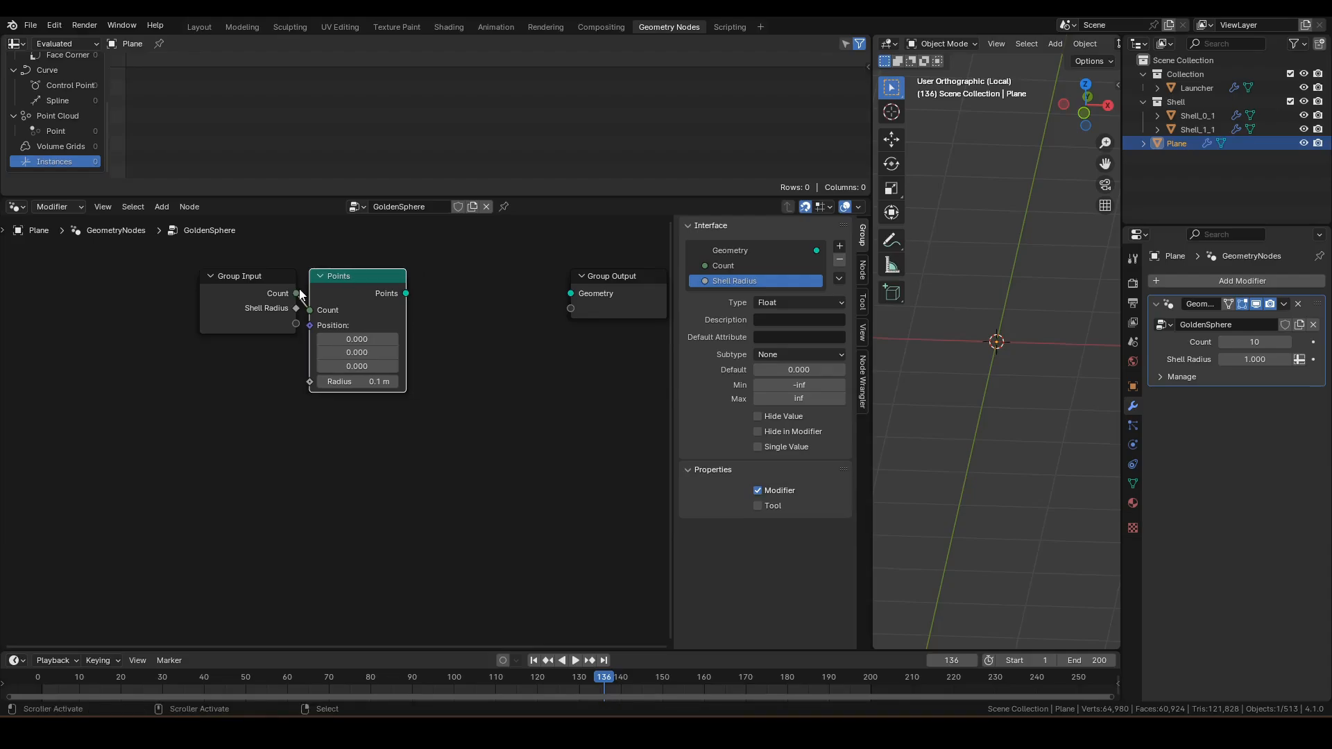
left_click(340, 287, "ctrl+shift")
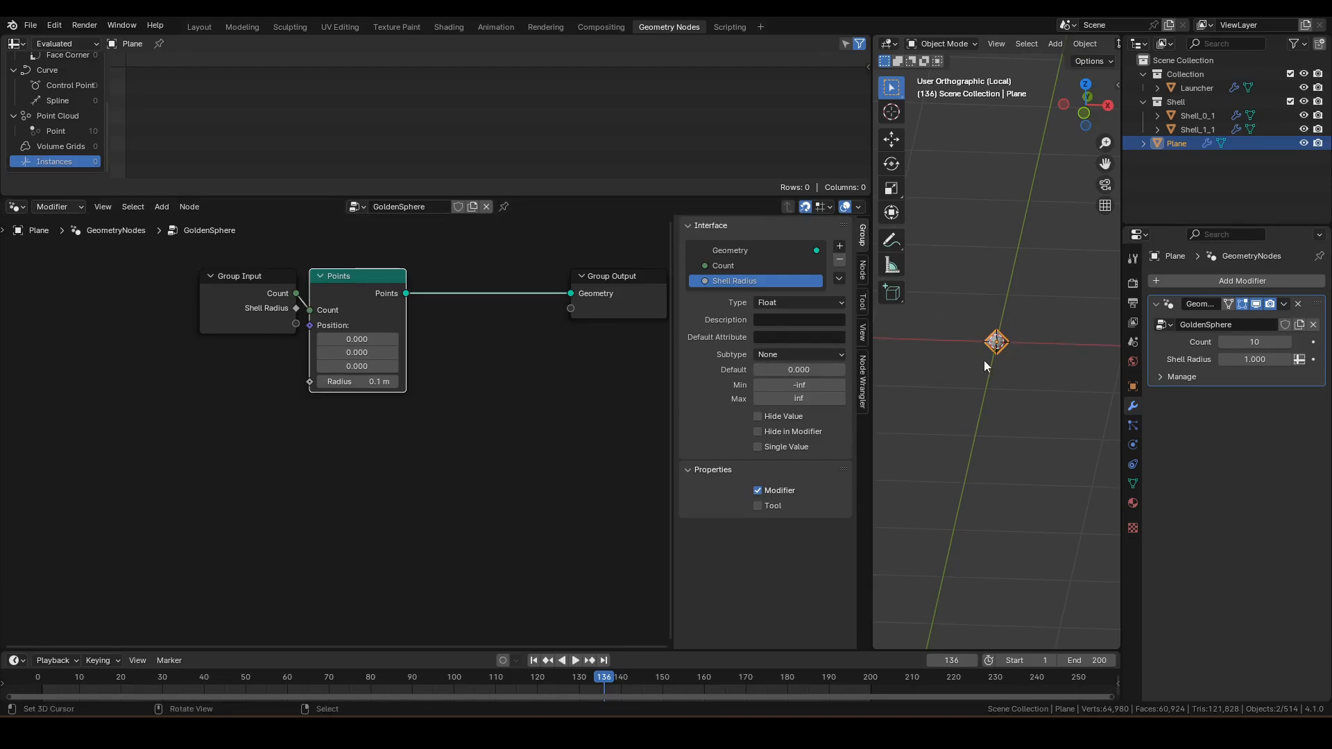
Step: Maximize the node editor and add a second Group Input node in the empty area well below and left of the existing nodes
key("n")
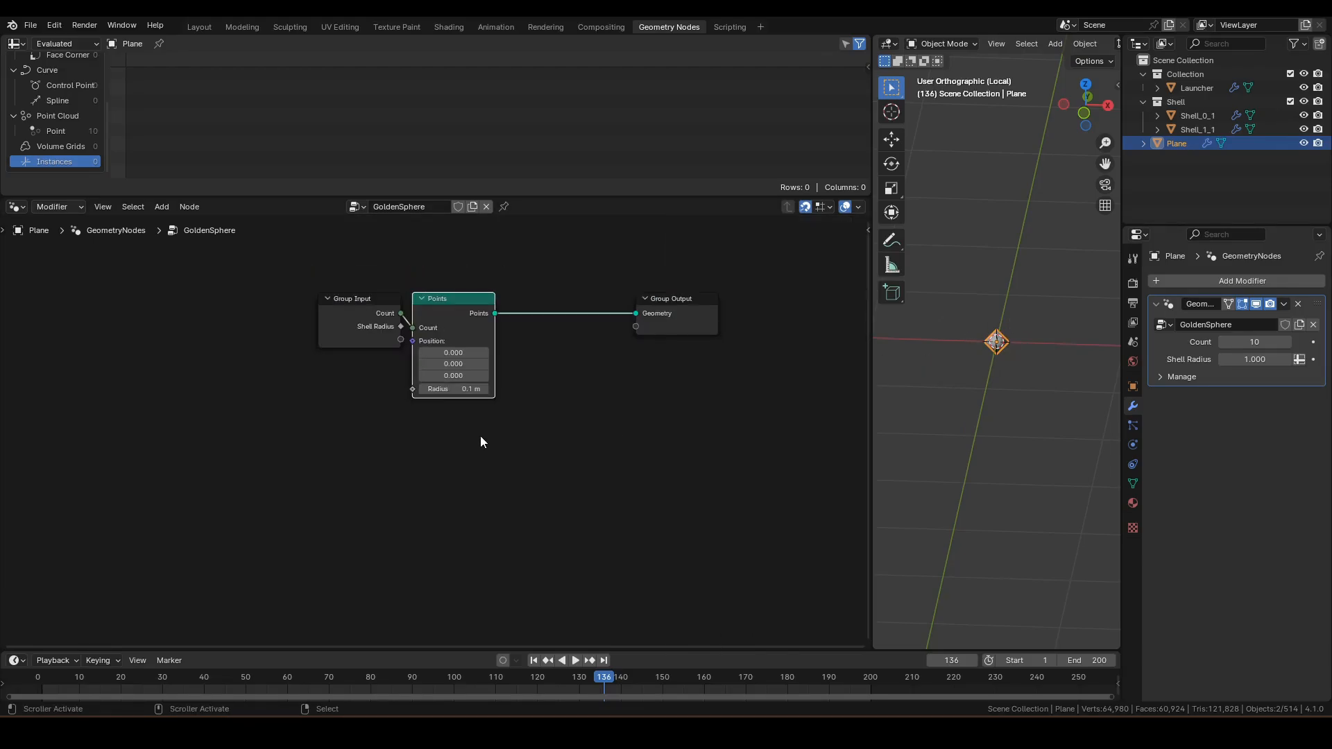
key("ctrl+space")
middle_click_drag(710, 414, 773, 379)
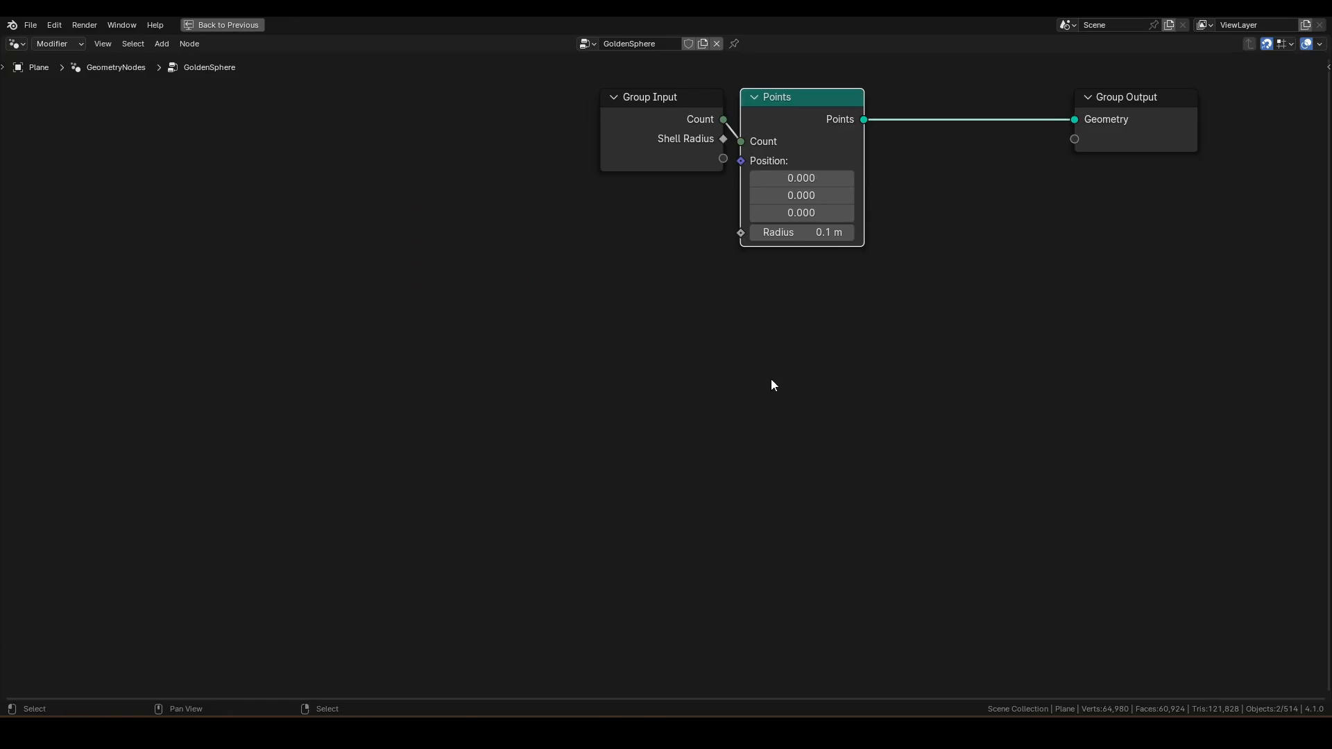
scroll(660, 378, "down", 3)
middle_click_drag(659, 424, 799, 318)
scroll(670, 387, "down", 3)
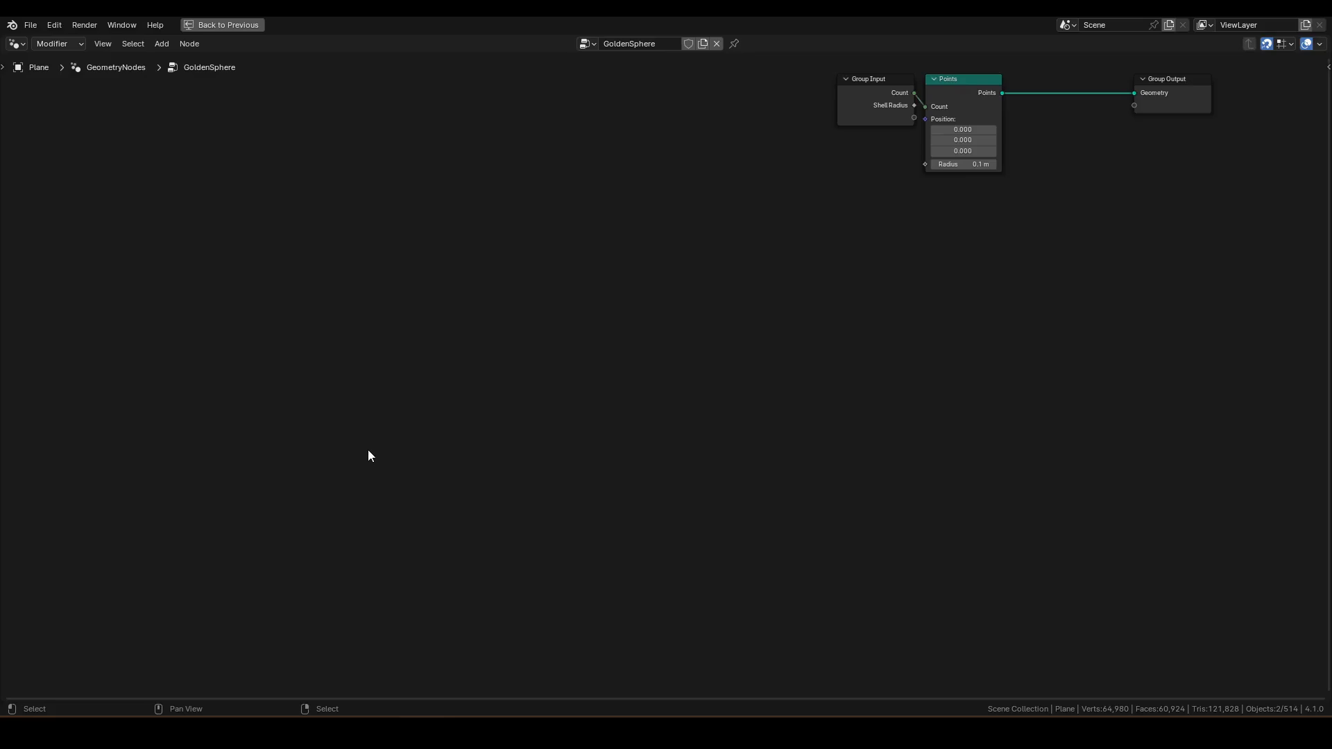
key("F3")
type("gi")
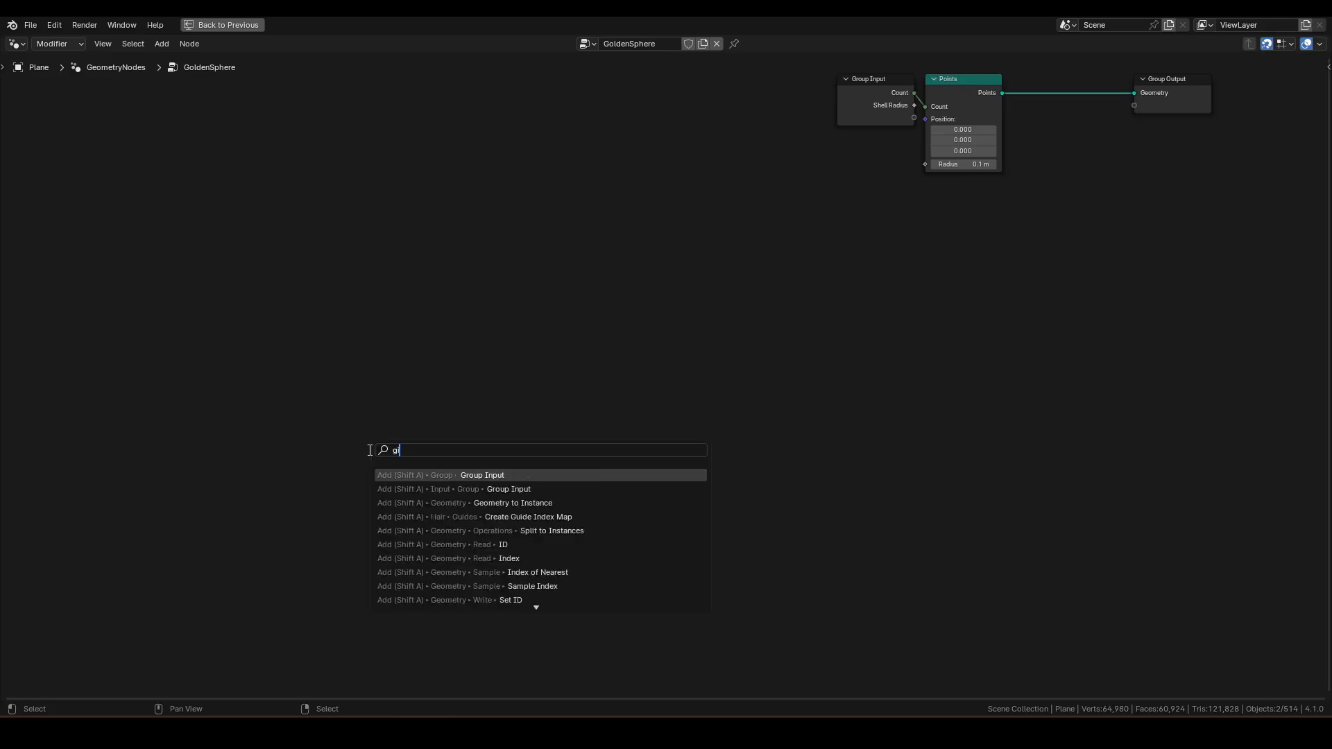
key("Return")
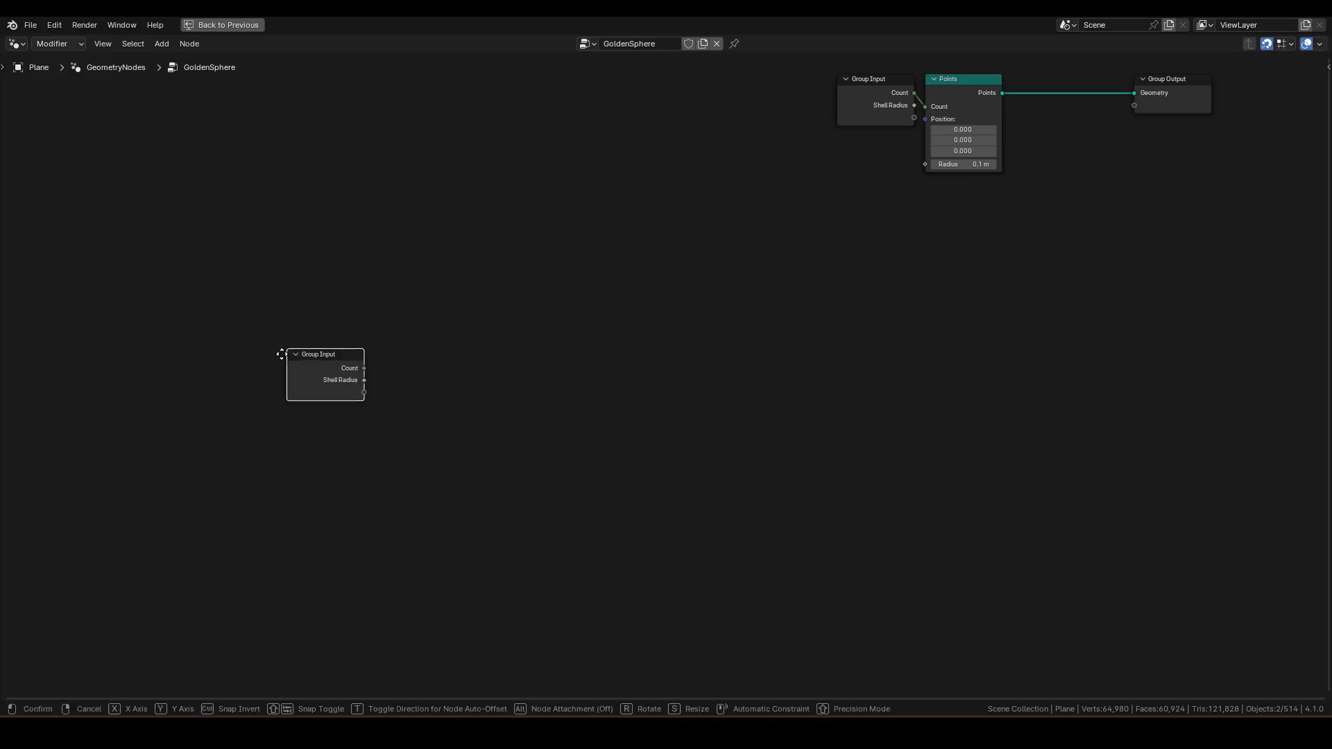
left_click(229, 452)
scroll(229, 452, "up", 2)
middle_click_drag(229, 452, 430, 465)
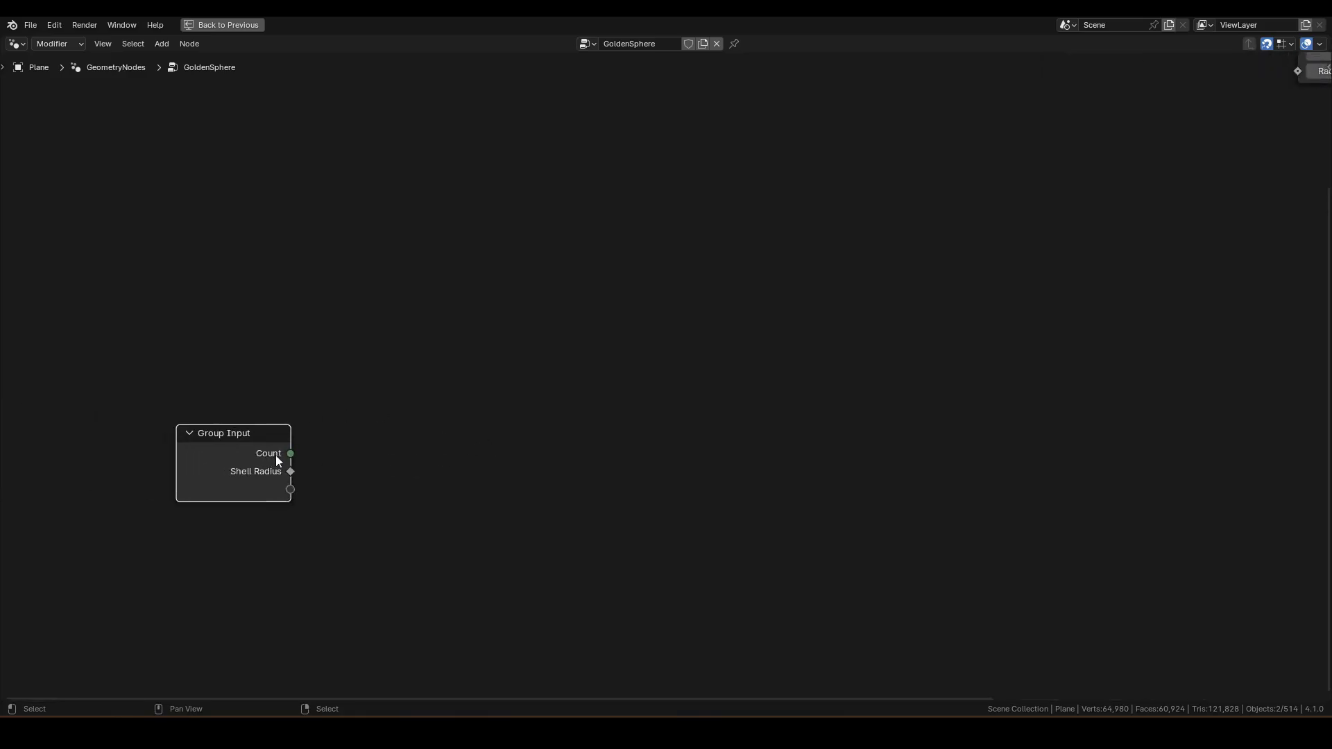
Step: Add a Subtract math node fed by the new Group Input's Count and set its second value to 1
left_click_drag(289, 453, 348, 438)
type("sub")
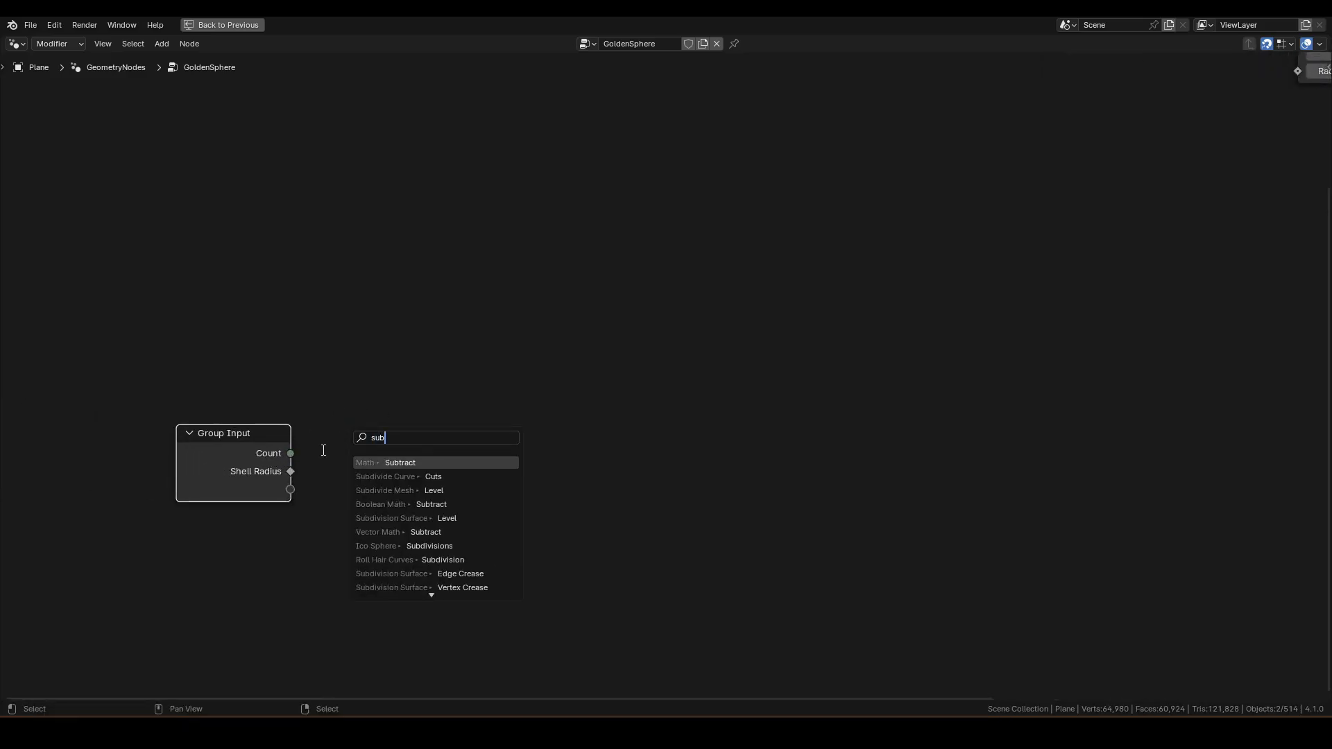
key("Return")
left_click(276, 453)
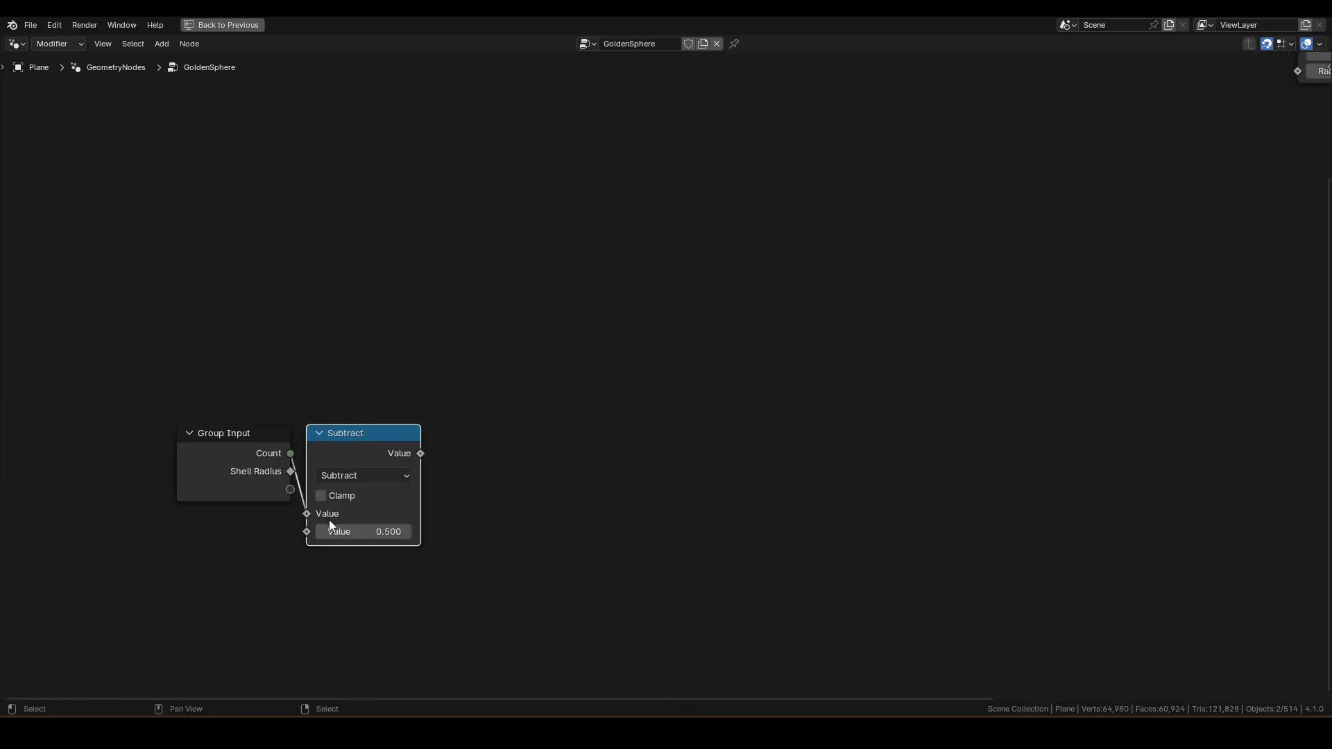
left_click(342, 531)
type("1")
key("Return")
Step: Add an Index node directly above the Subtract node
key("F3")
type("in")
key("Return")
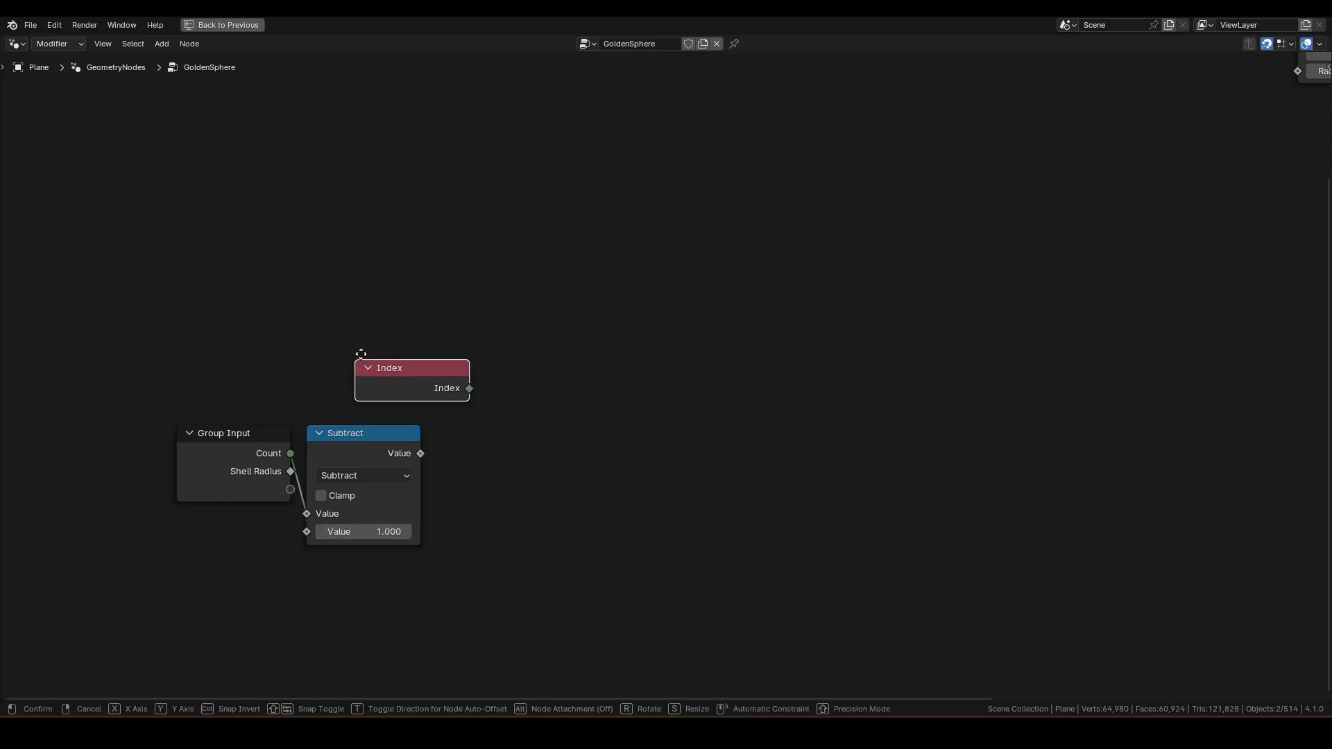
left_click(312, 378)
Step: Add a Divide node that divides the Index output by the Subtract node's result
left_click_drag(421, 404, 471, 425)
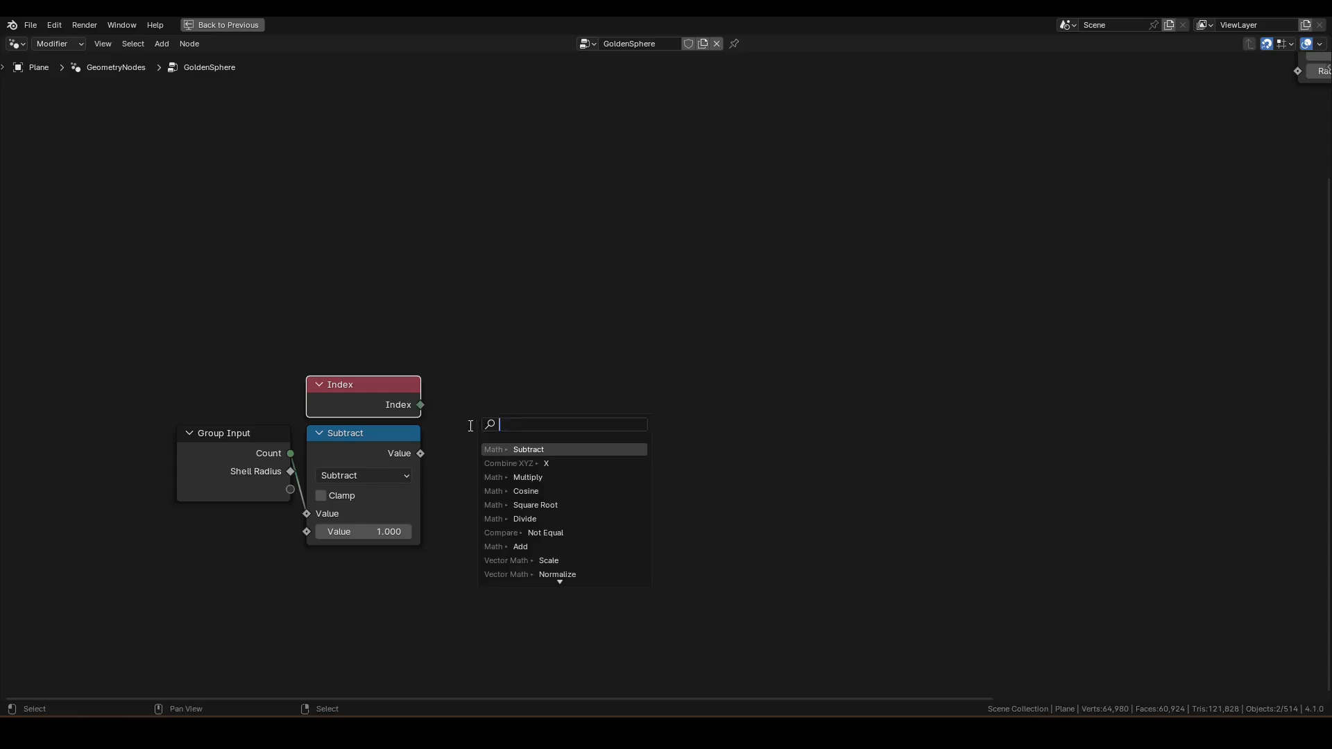
type("div")
key("Return")
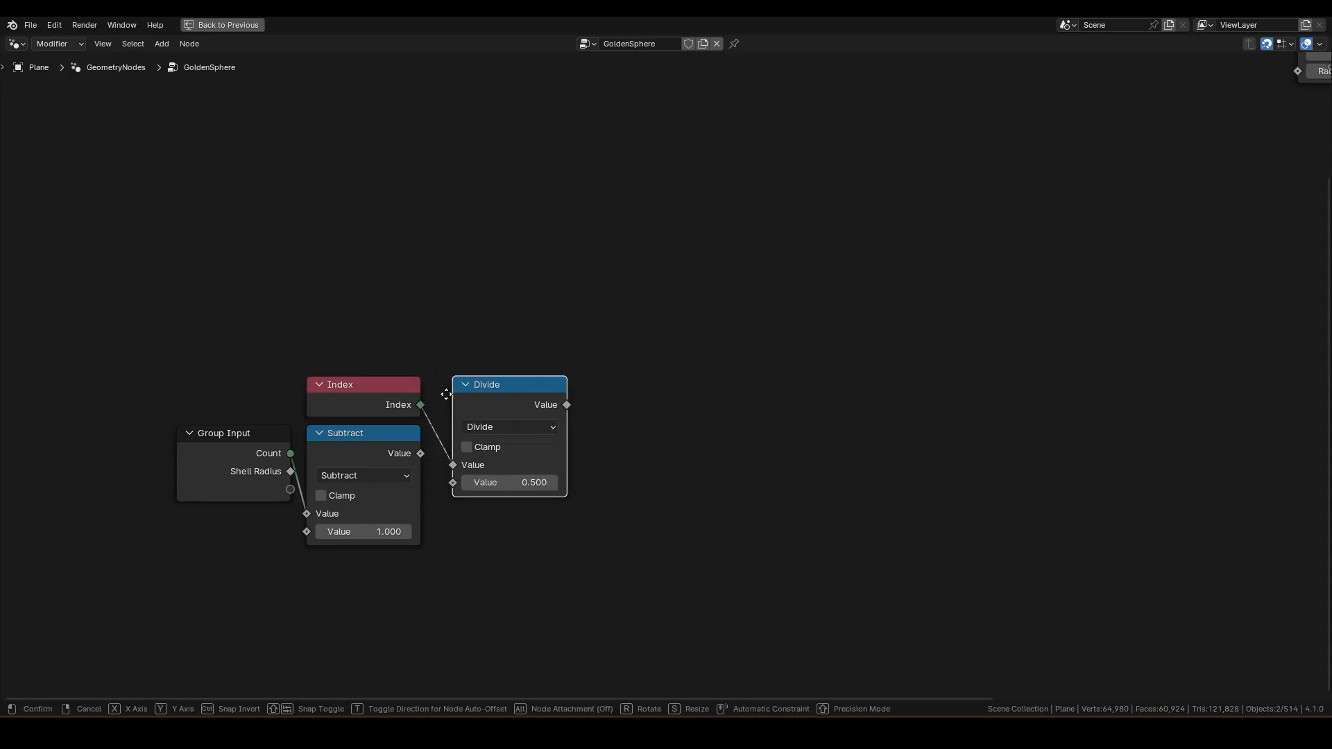
left_click(431, 394)
left_click_drag(421, 453, 437, 482)
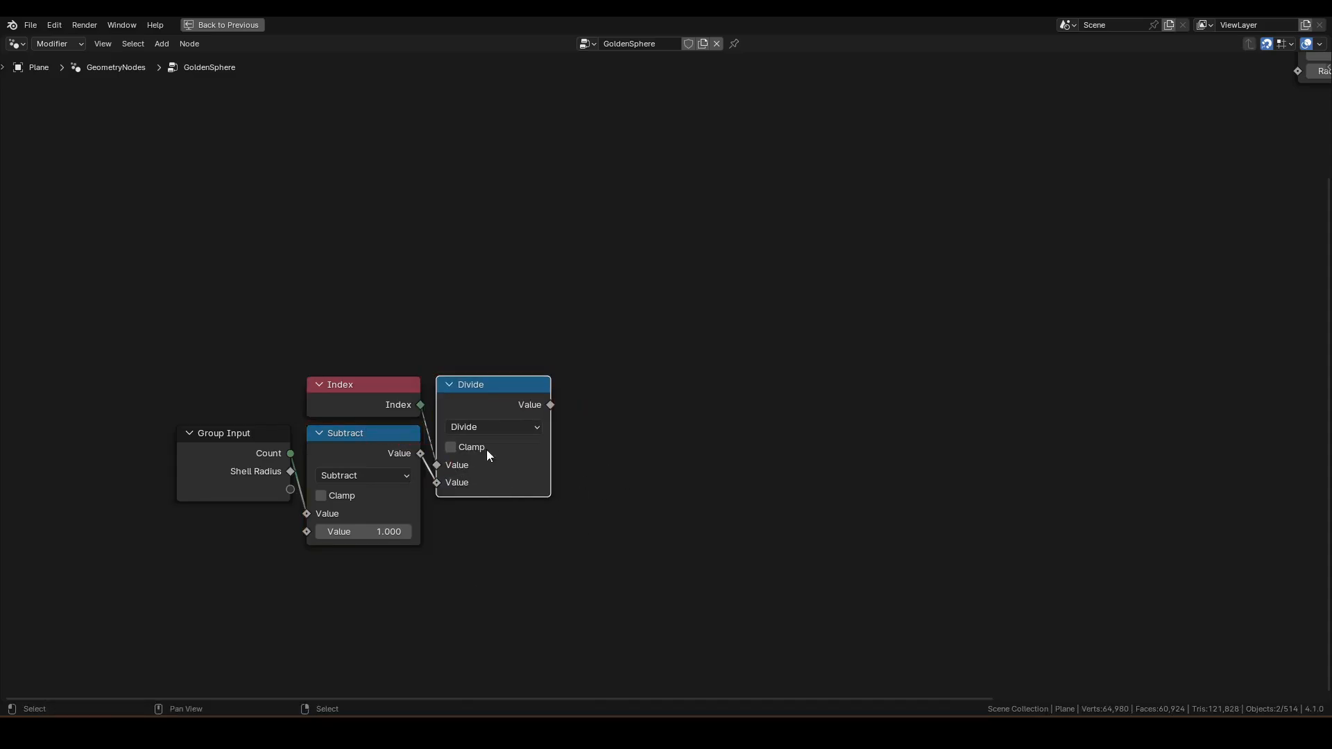
Step: Add a Multiply node after the Divide node and set its second value to 2
left_click_drag(550, 404, 569, 412)
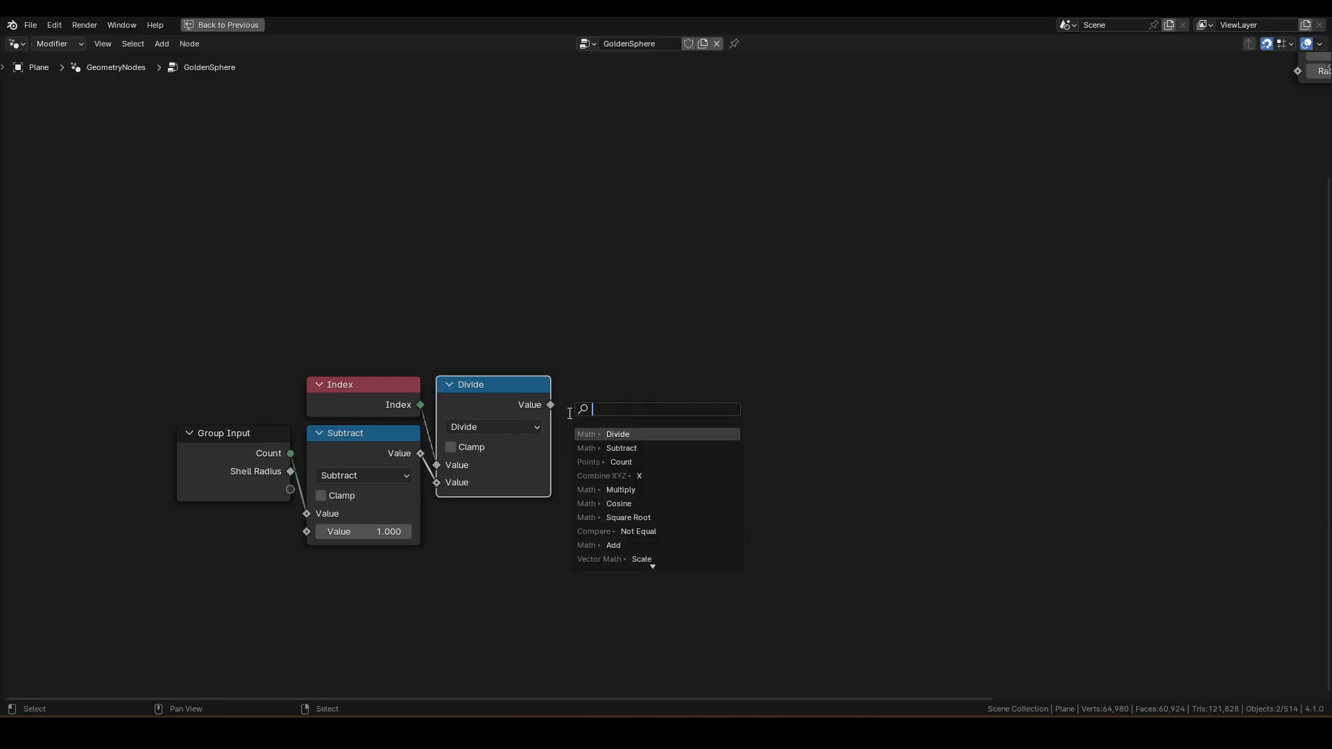
type("mu")
key("Return")
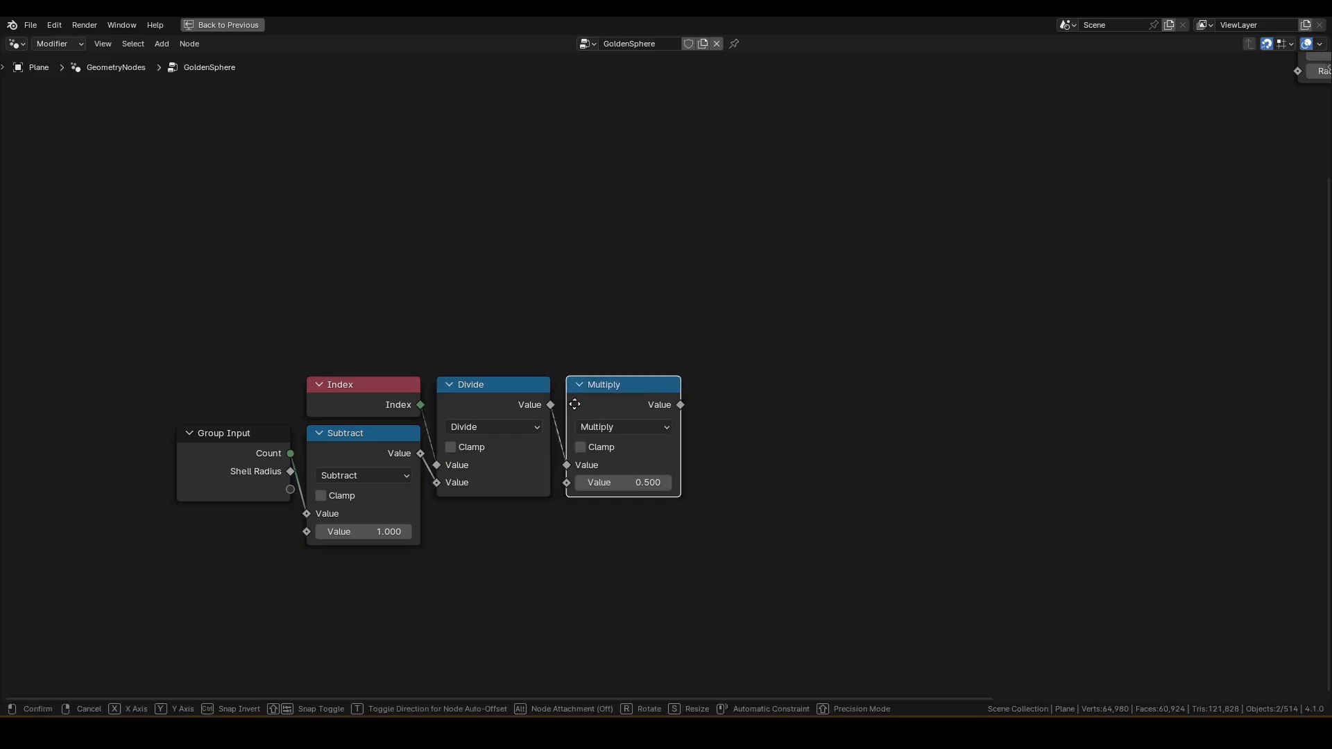
left_click(569, 397)
left_click(615, 480)
type("2")
key("Return")
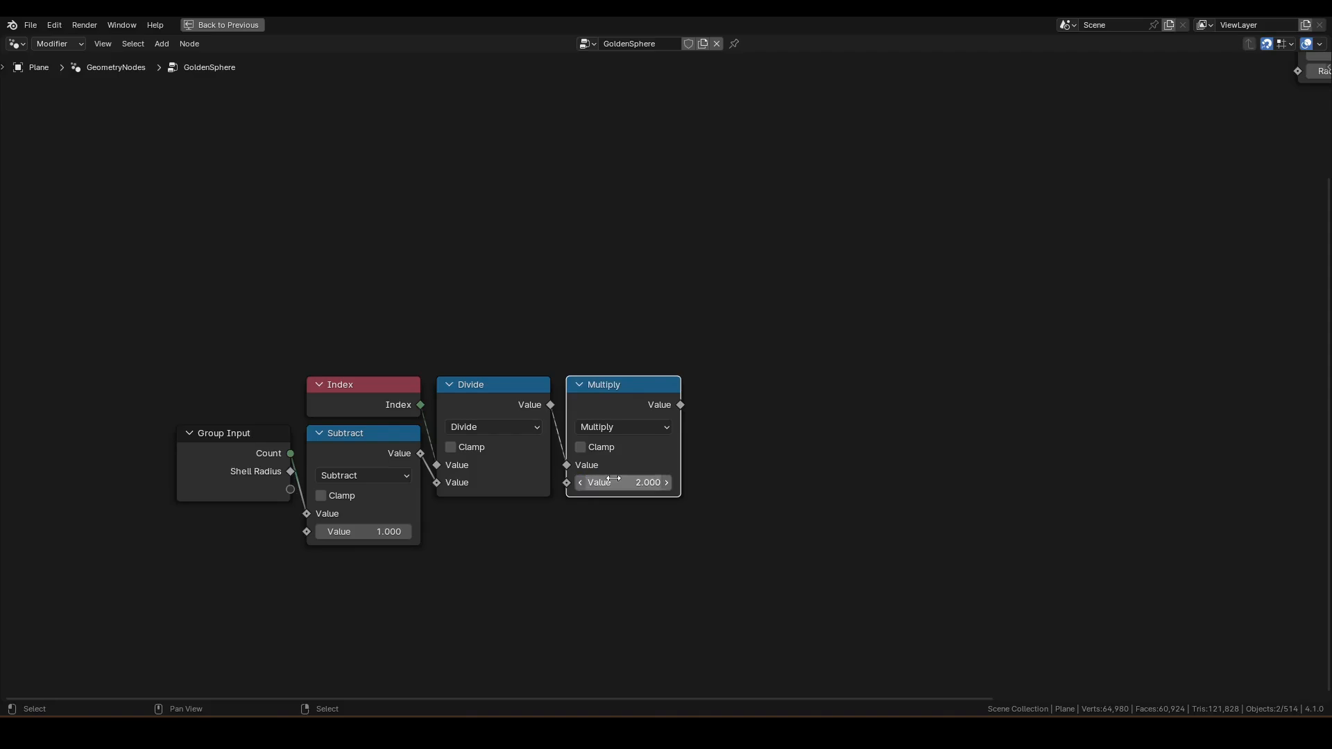
Step: Add a Subtract node after the Multiply node and set its second value to 1
left_click_drag(681, 404, 699, 408)
type("su")
key("Return")
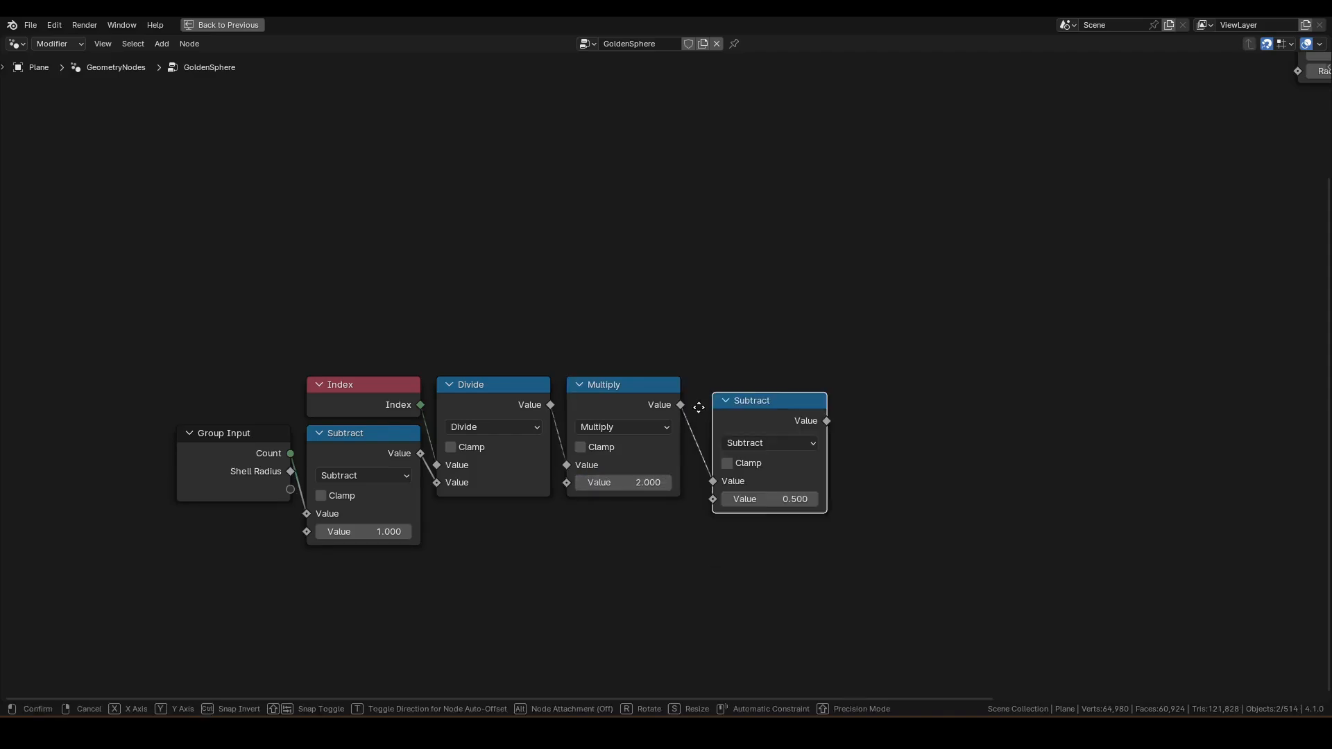
left_click(684, 392)
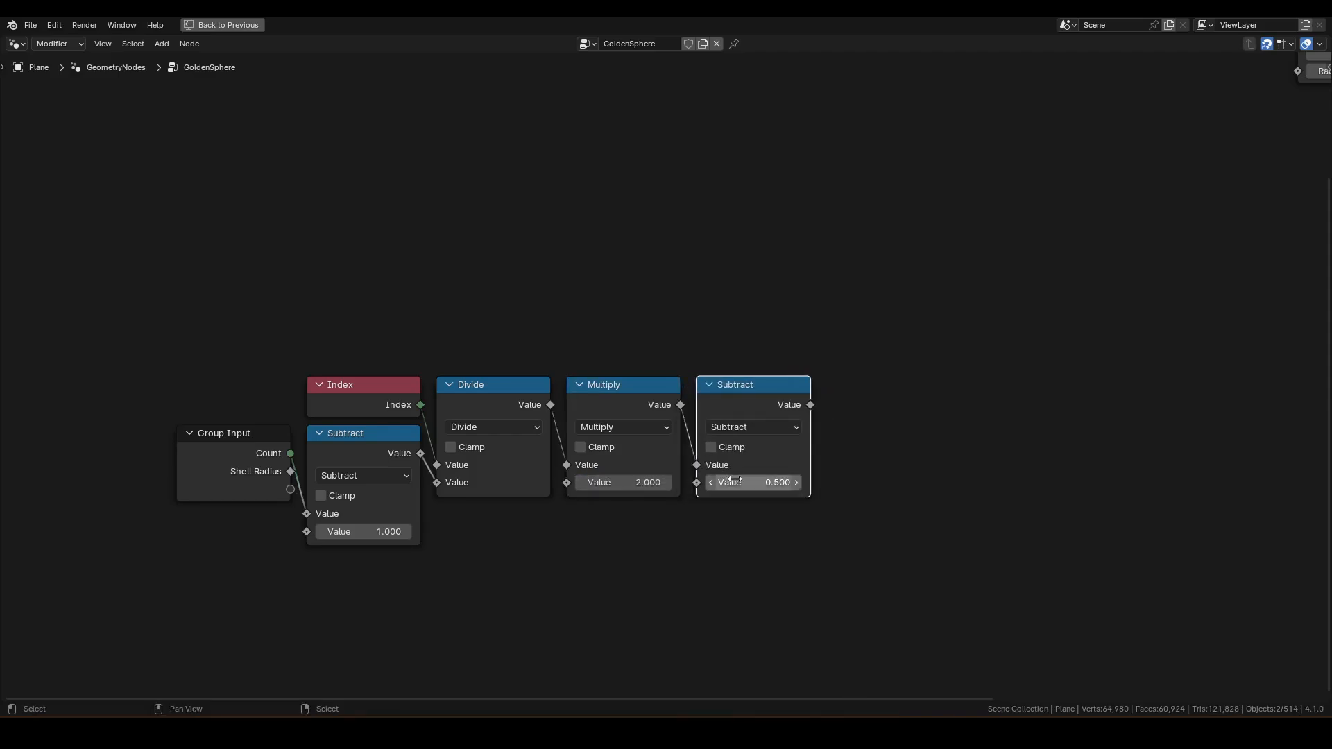
left_click(757, 483)
type("1")
key("Return")
Step: Join the Group Input, Index and connected math nodes in a frame labelled y
left_click_drag(114, 304, 858, 600)
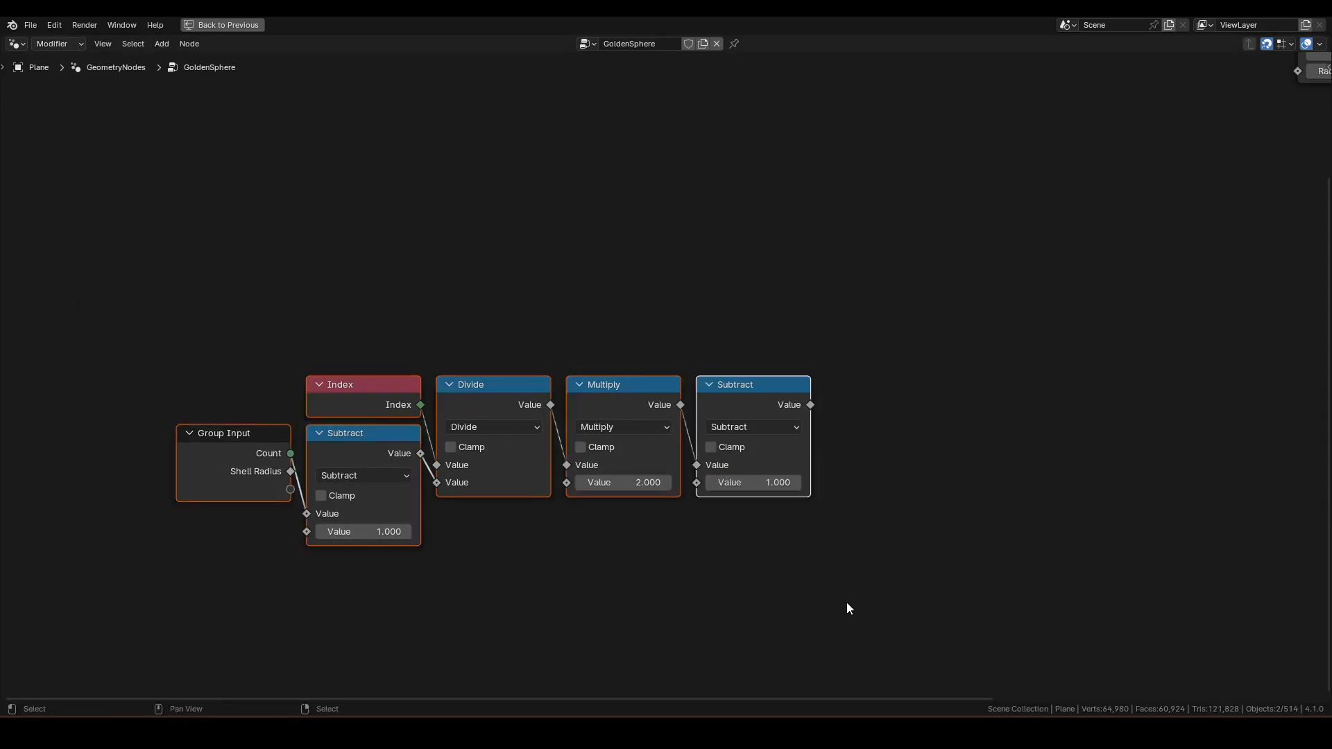
key("ctrl+j")
key("F2")
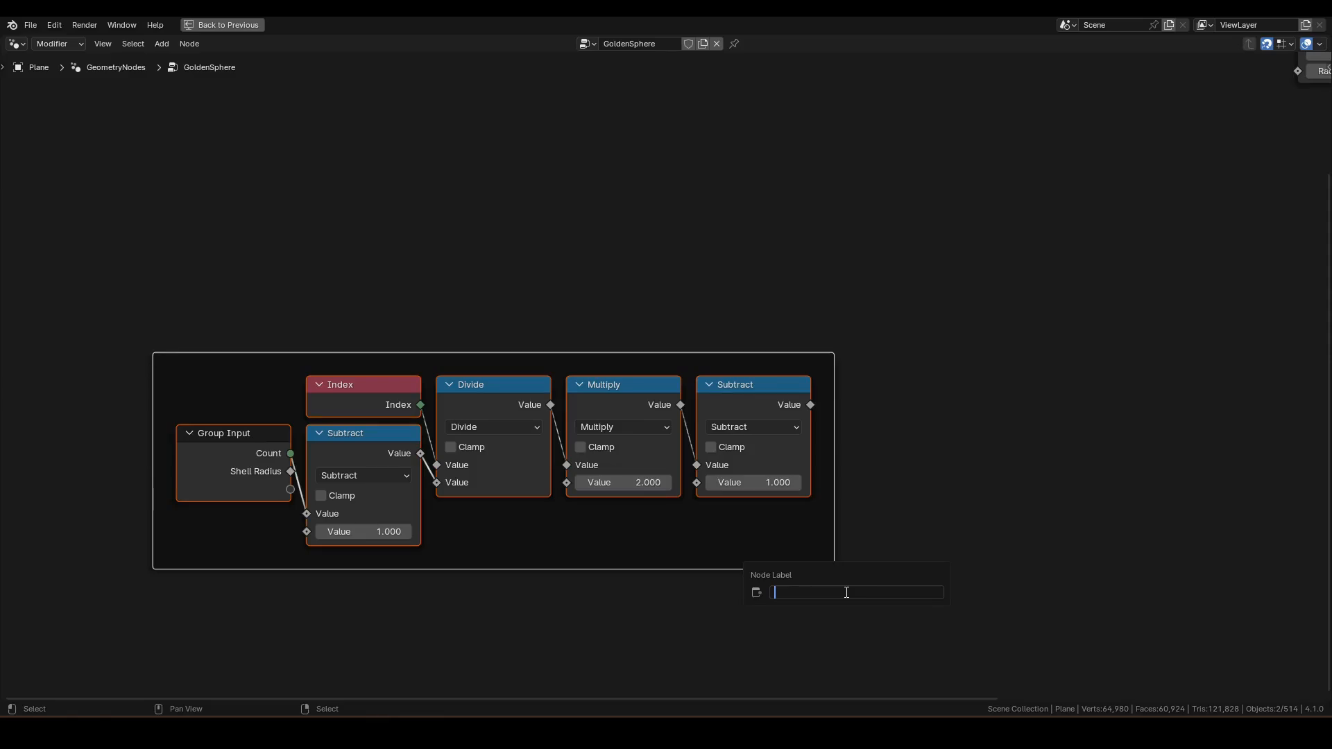
type("y")
key("Return")
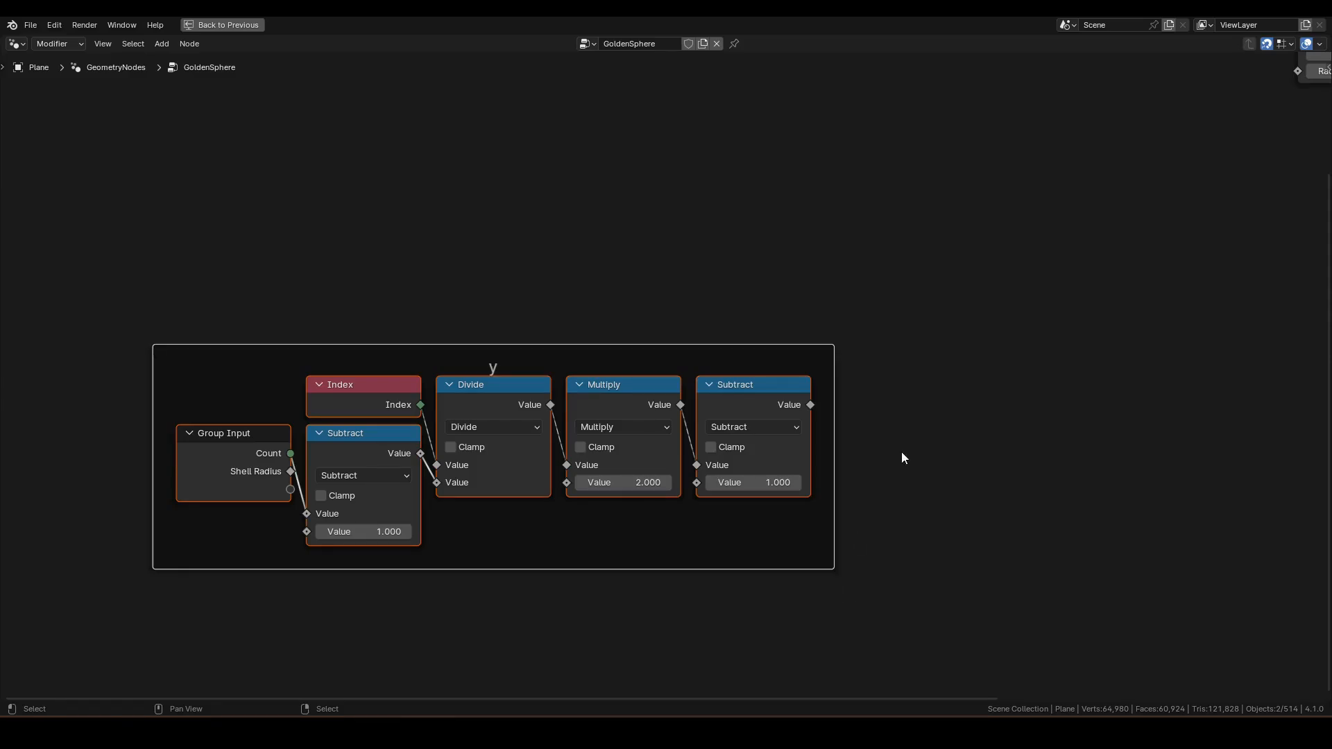
Step: Square the y frame's result by feeding its last Subtract output into both values of a new Multiply node outside the frame
middle_click_drag(901, 451, 815, 498)
left_click_drag(746, 443, 842, 334)
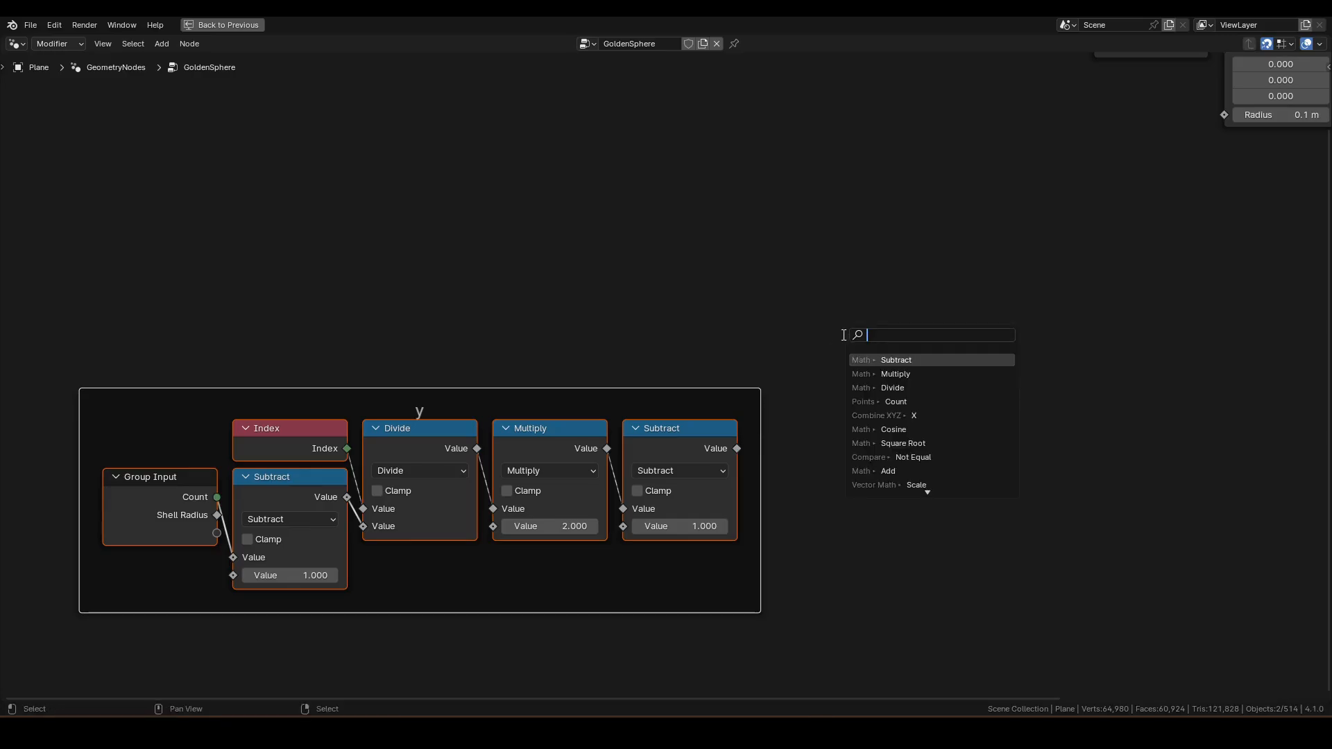
type("mul")
key("Return")
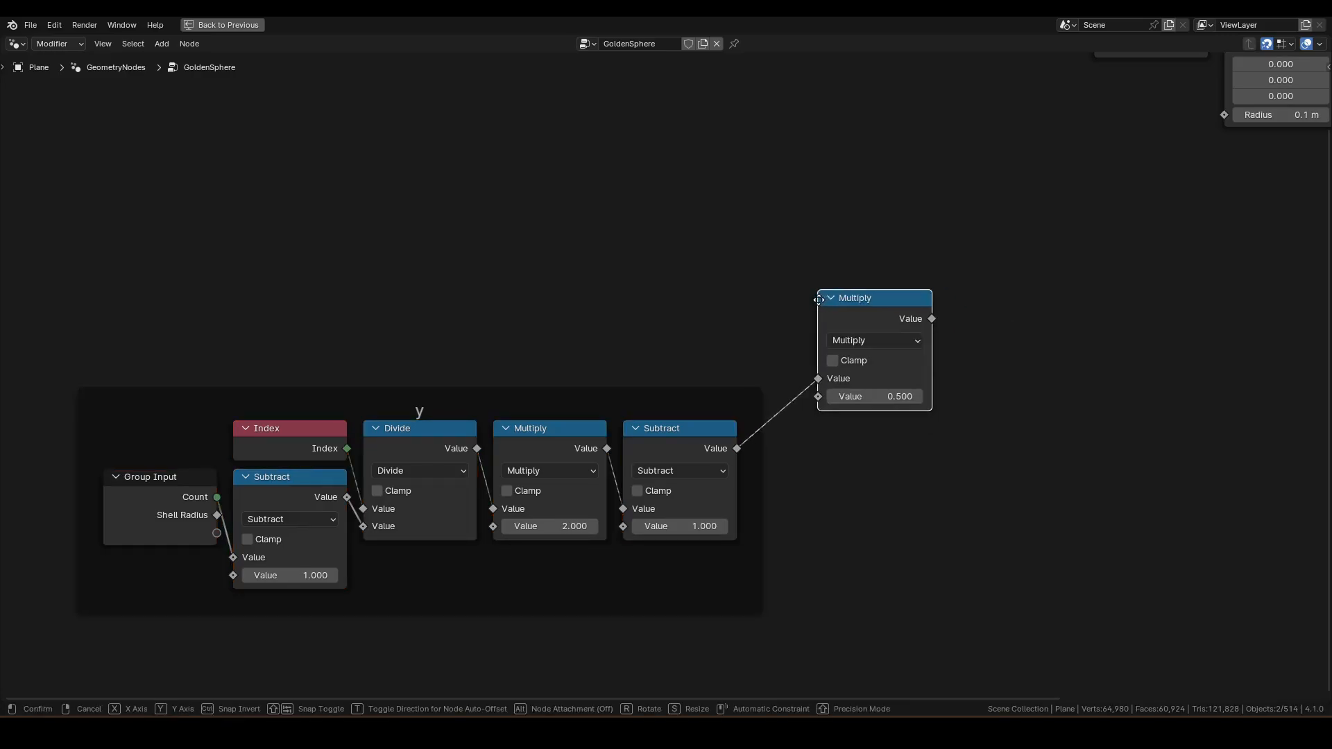
left_click(810, 302)
left_click_drag(737, 448, 833, 391)
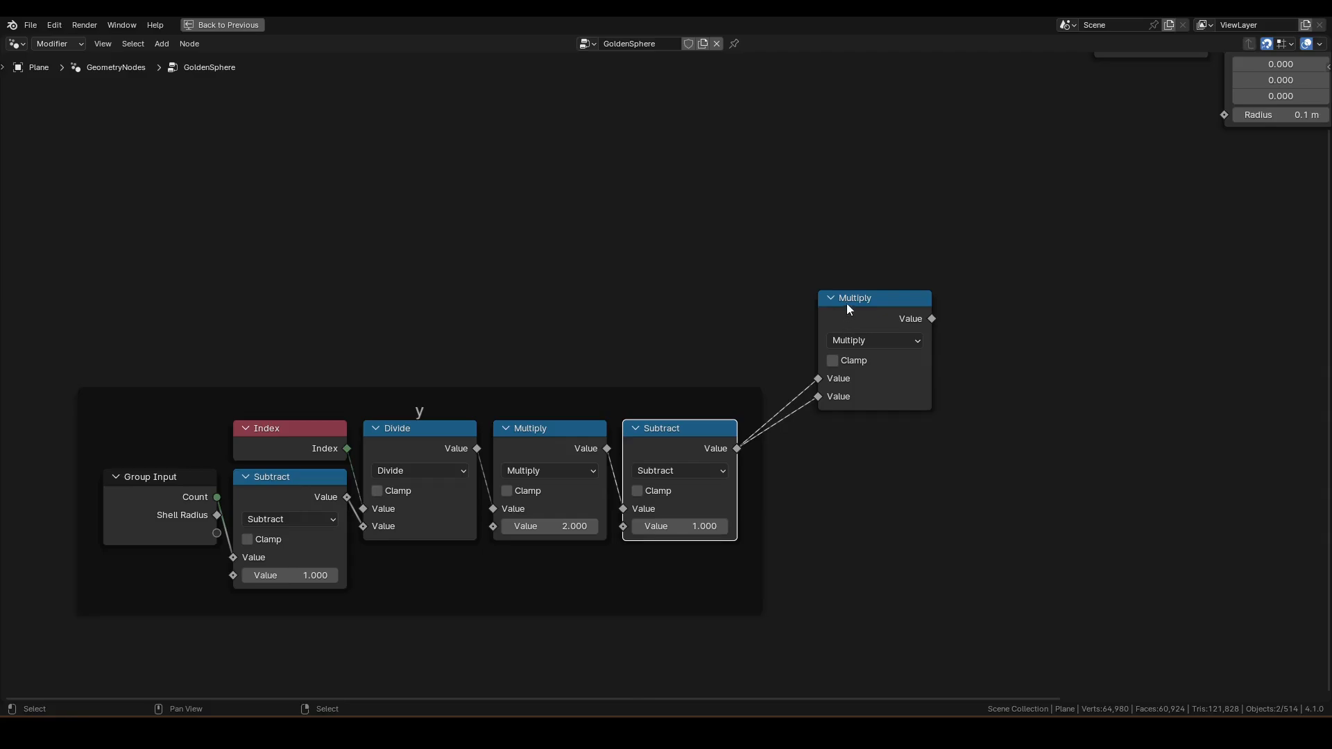
Step: Add a Subtract node beside the squaring Multiply node, with first value 1 and the Multiply output as second value
left_click_drag(897, 314, 972, 327)
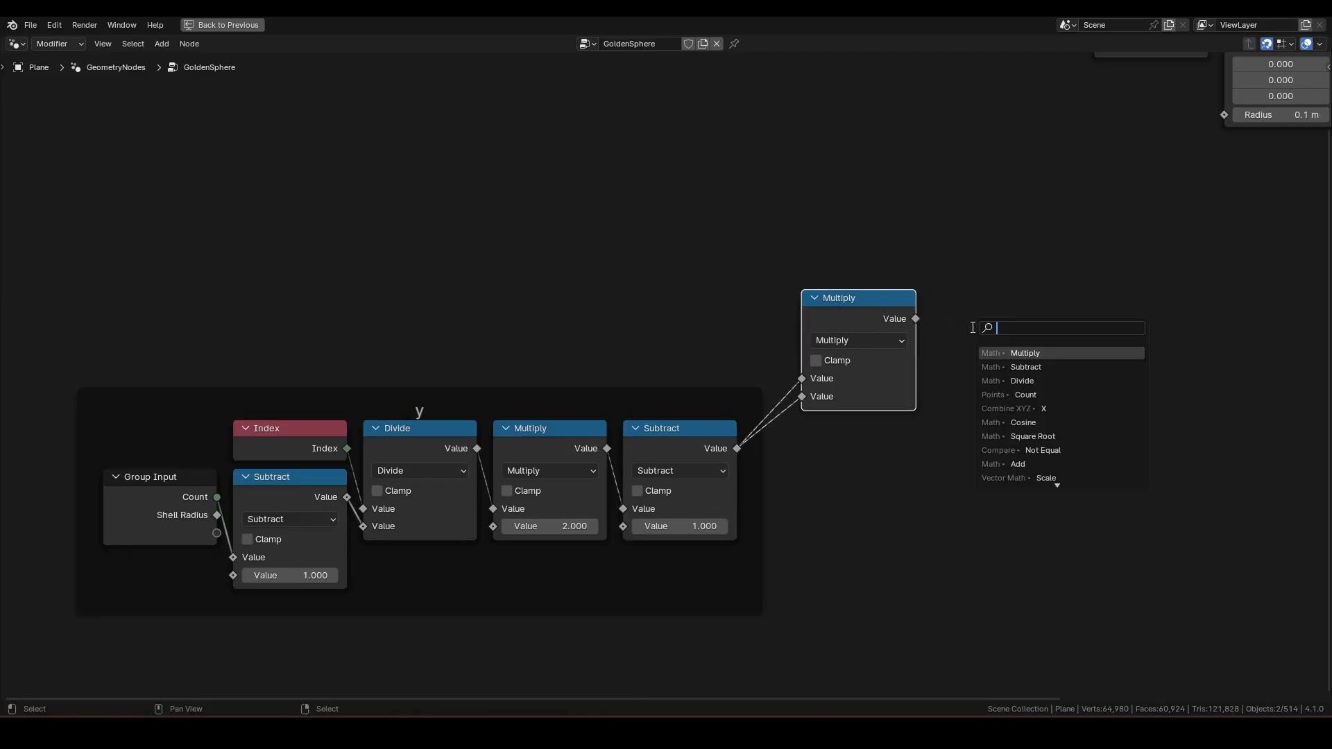
type("su")
key("Return")
left_click(972, 310)
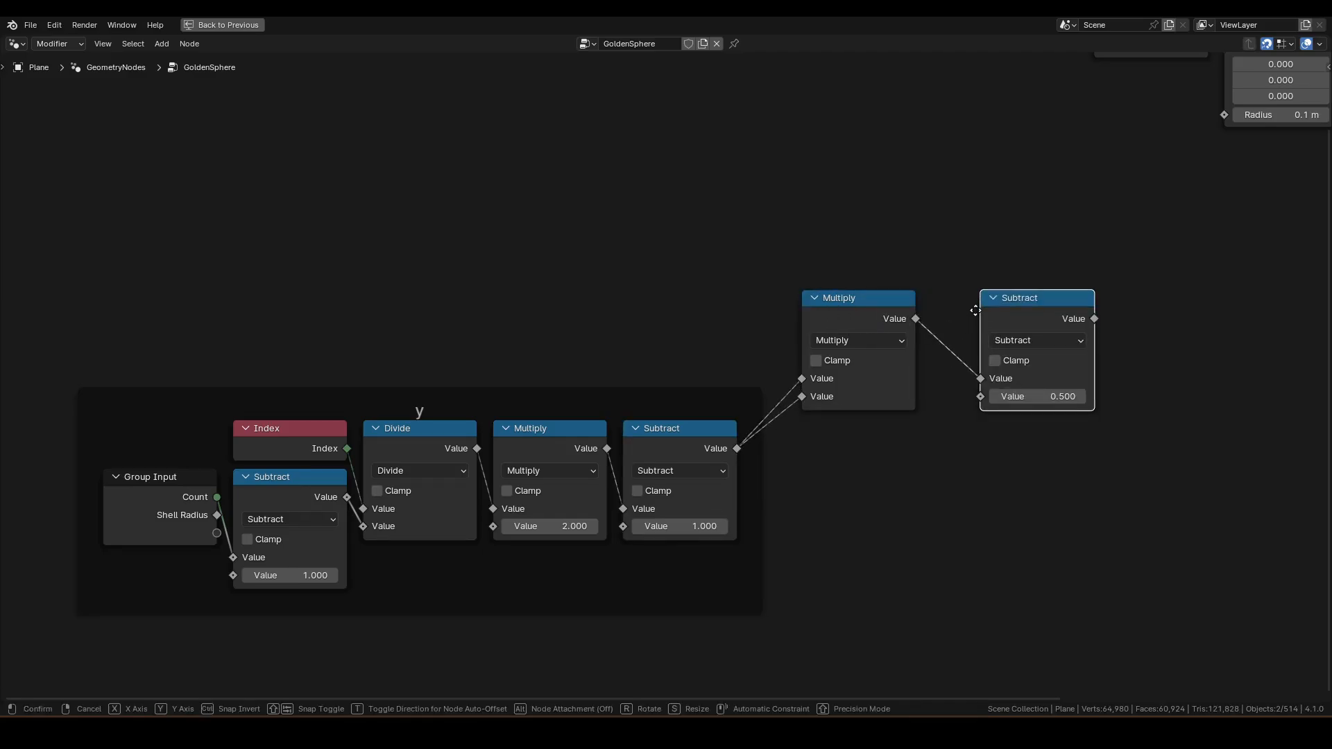
mouse_move(980, 378)
left_mouse_down()
mouse_move(958, 340)
mouse_move(964, 417)
mouse_move(981, 397)
left_mouse_up()
left_click(1049, 379)
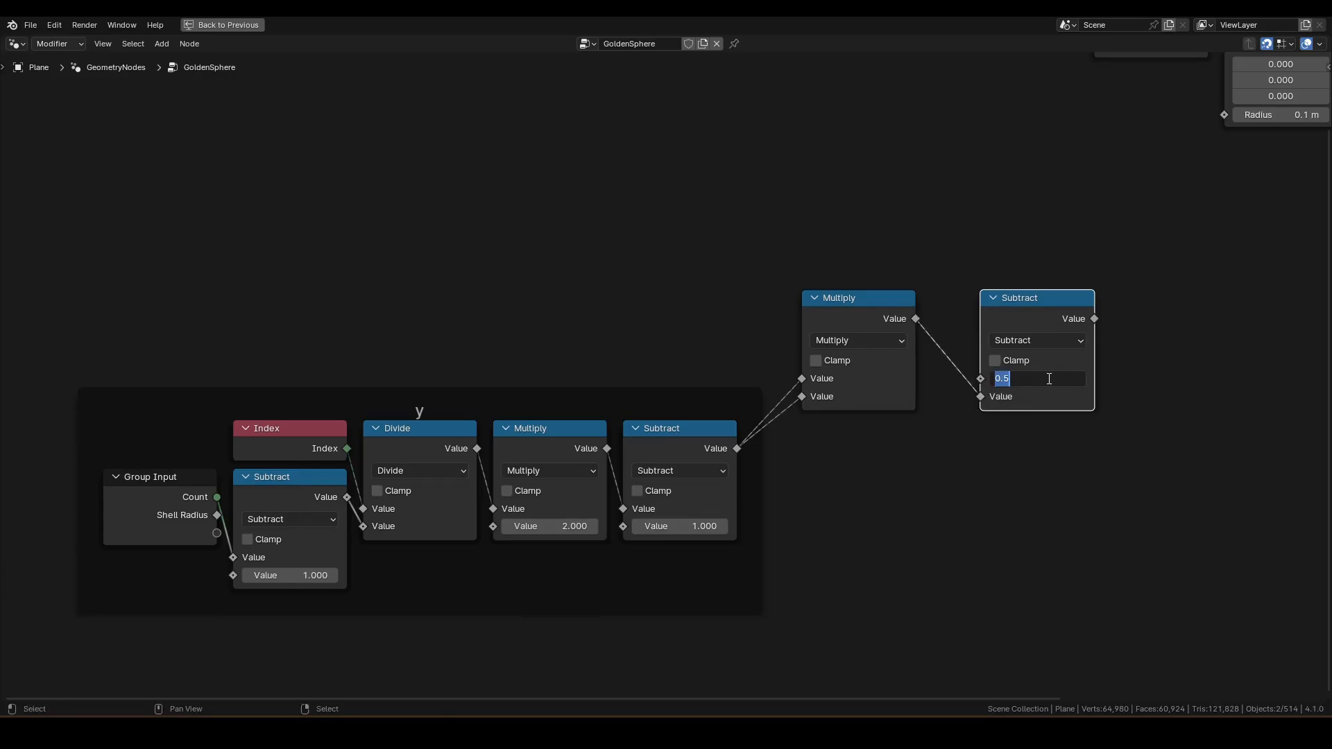
type("1")
key("Return")
key("g")
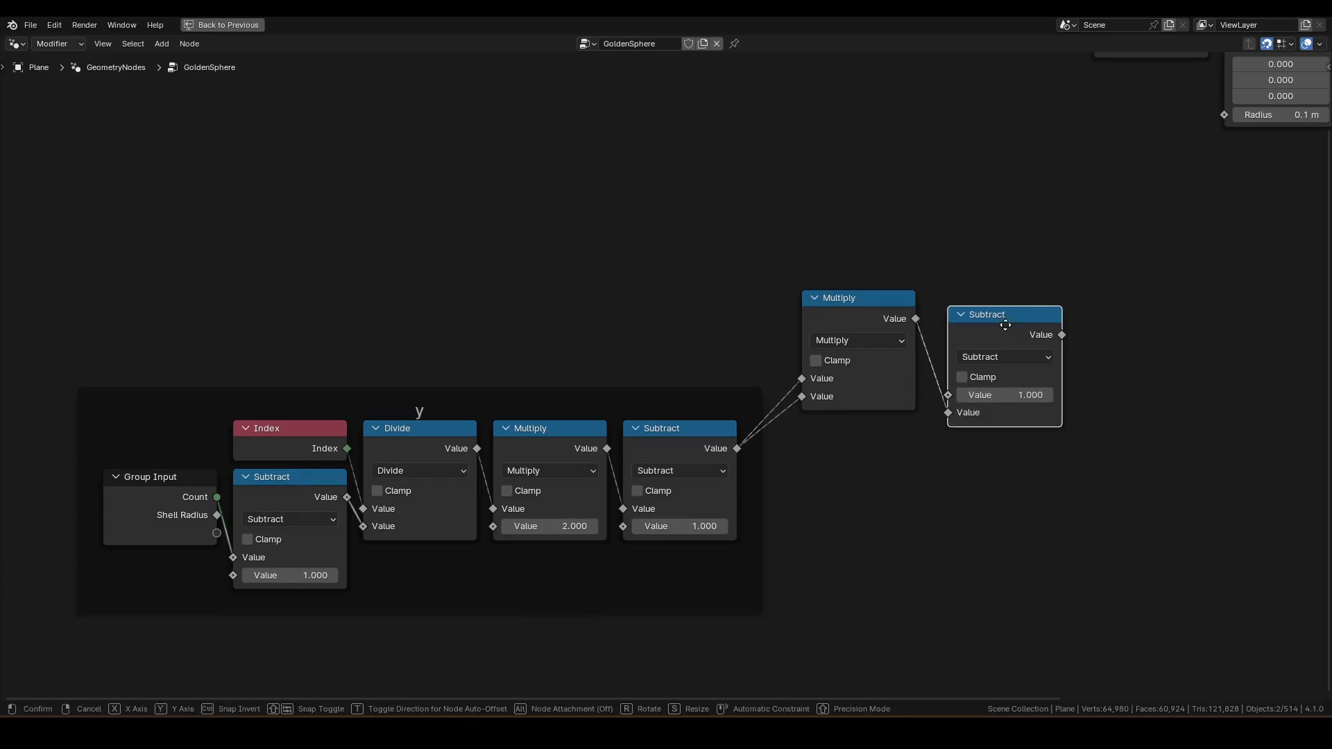
left_click(988, 310)
Step: Add a Square Root node fed by the output of the Subtract node outside the y frame
left_click_drag(1045, 319, 1114, 310)
type("sq")
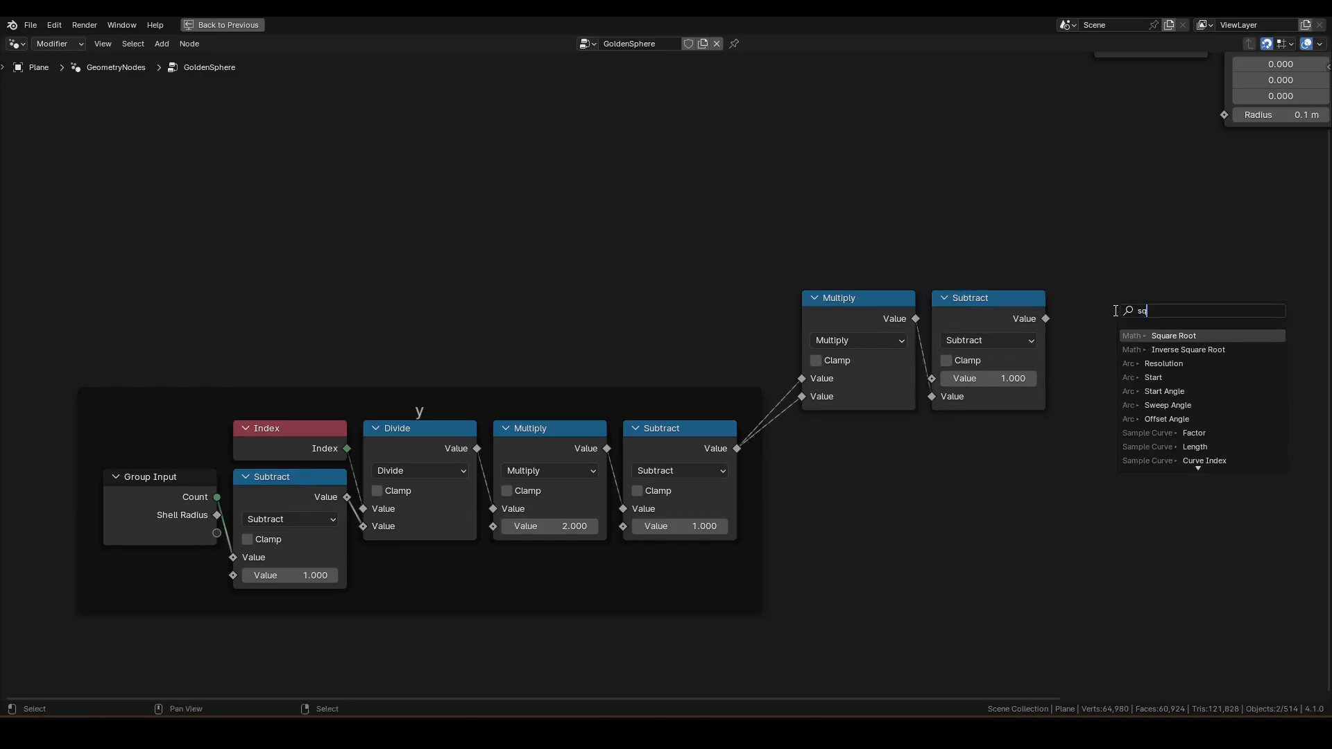
key("Return")
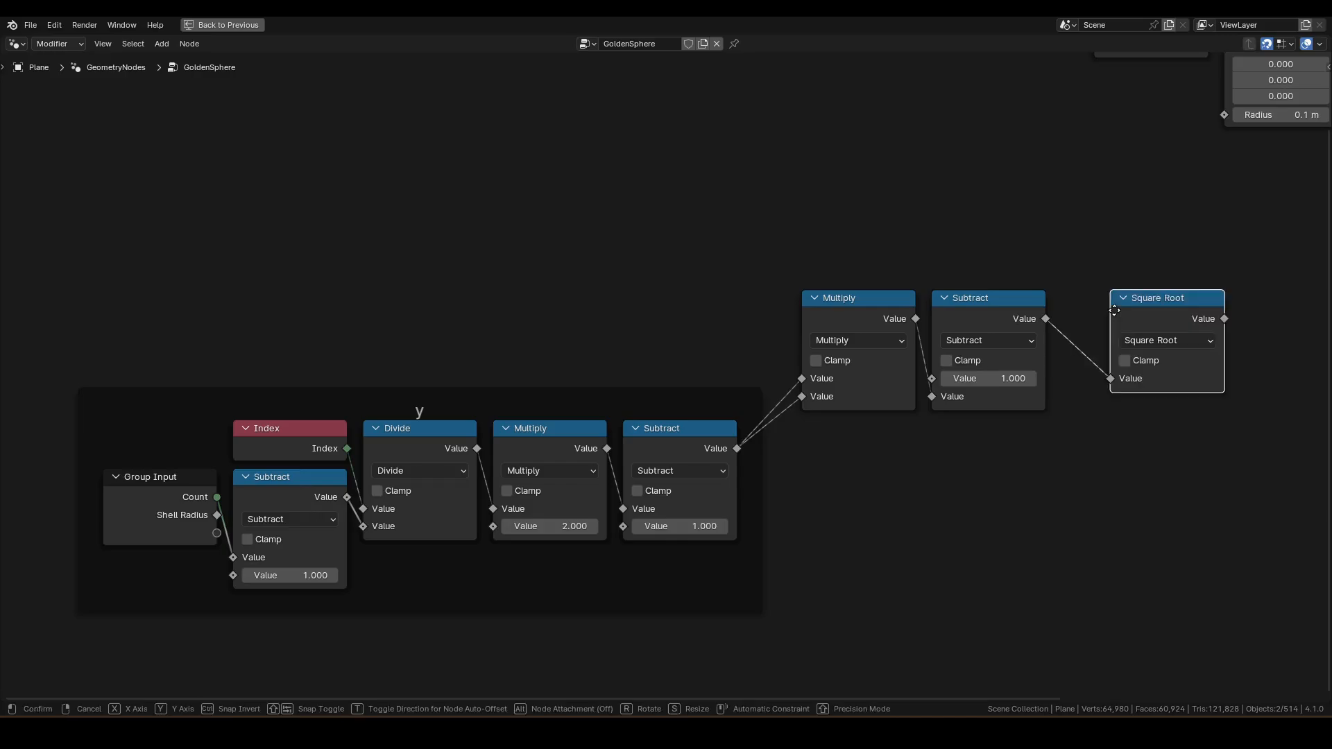
left_click(1065, 306)
Step: Join the Multiply, Subtract and Square Root nodes outside the y frame in a frame labelled radius
middle_click_drag(1203, 278, 1028, 252)
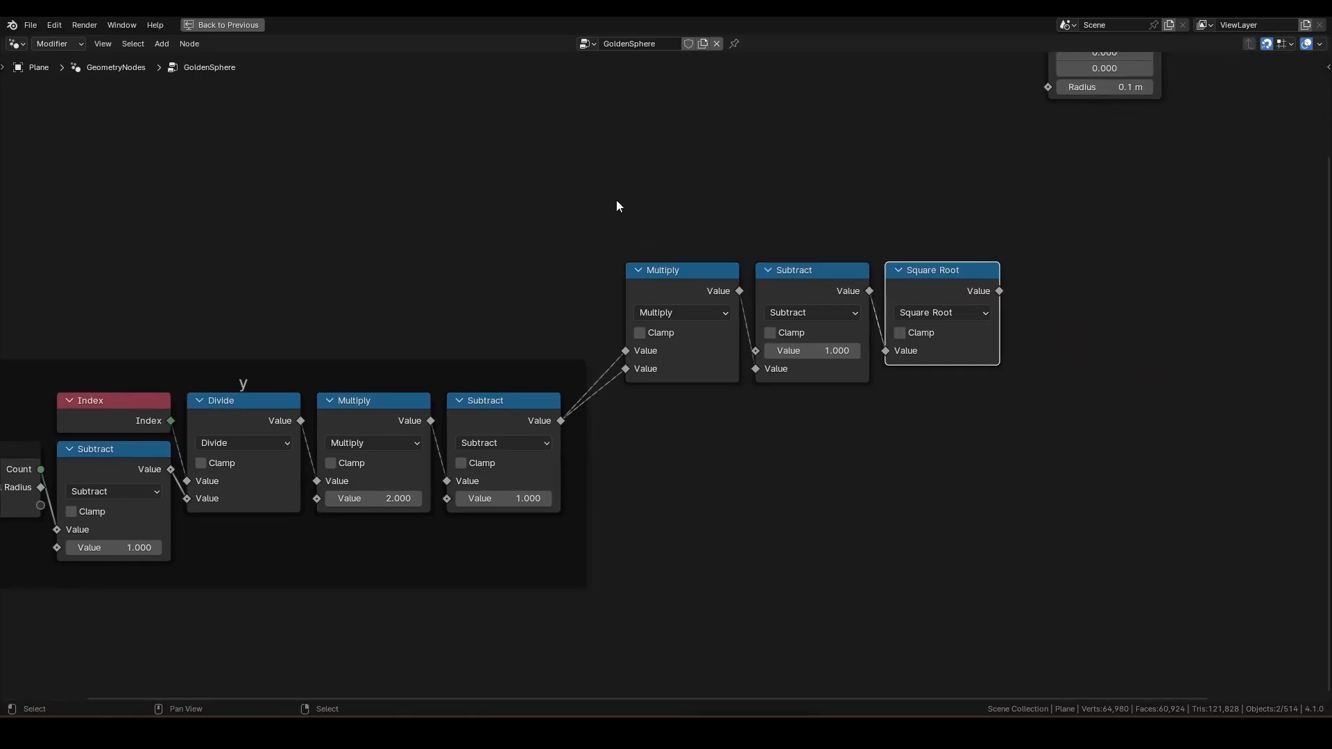
left_click_drag(618, 206, 1020, 434)
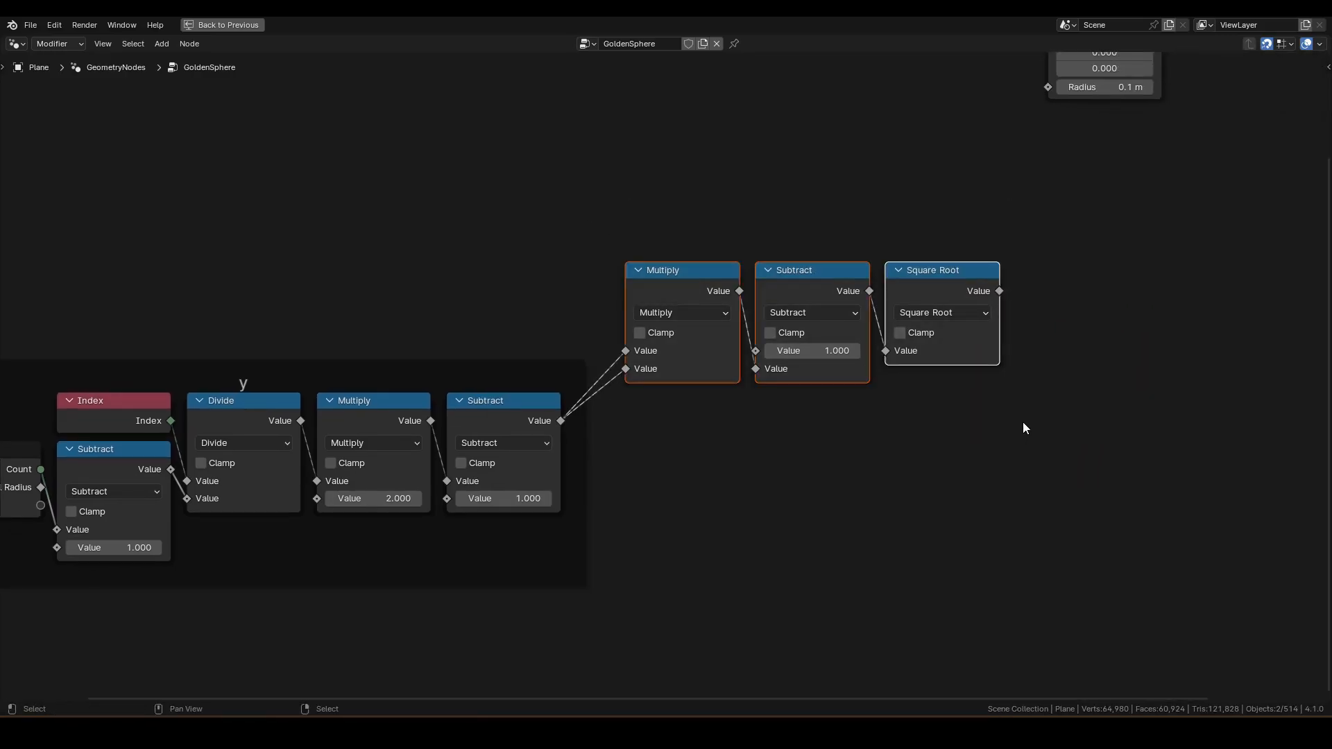
key("ctrl+j")
key("F2")
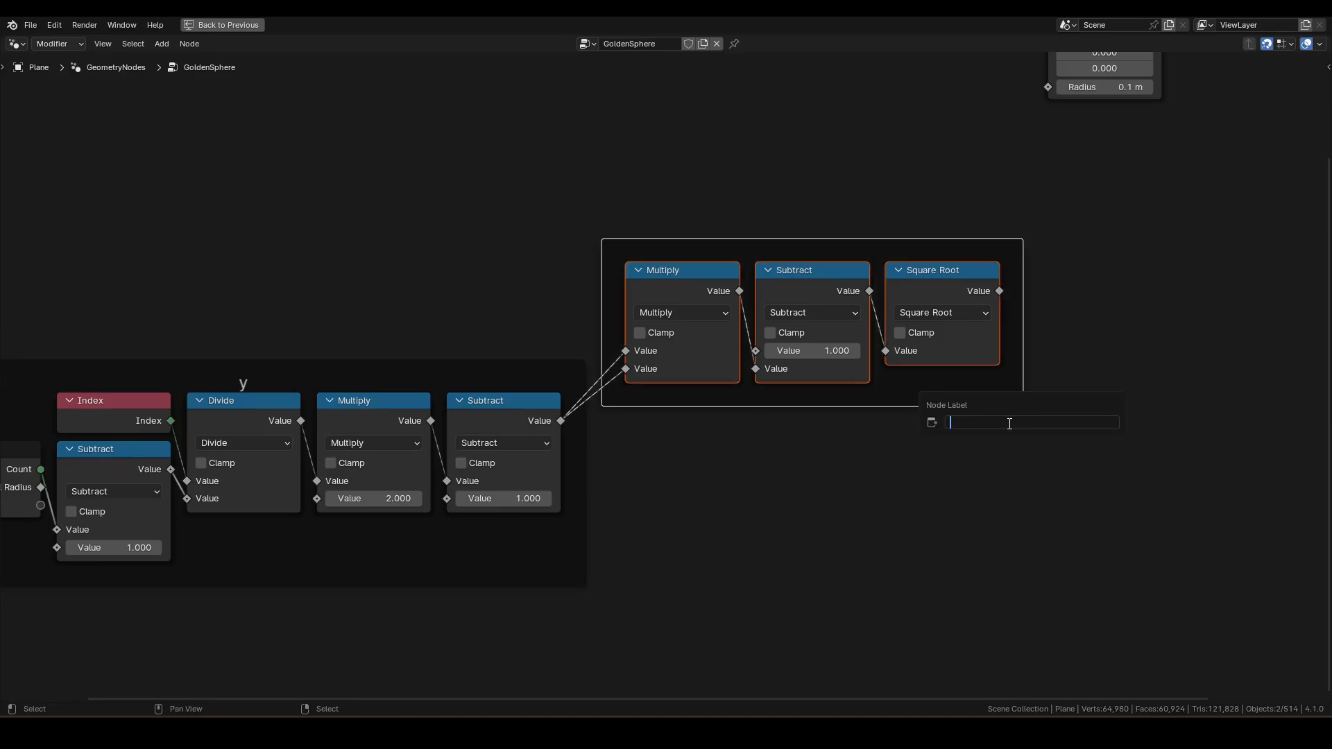
type("radius")
key("Return")
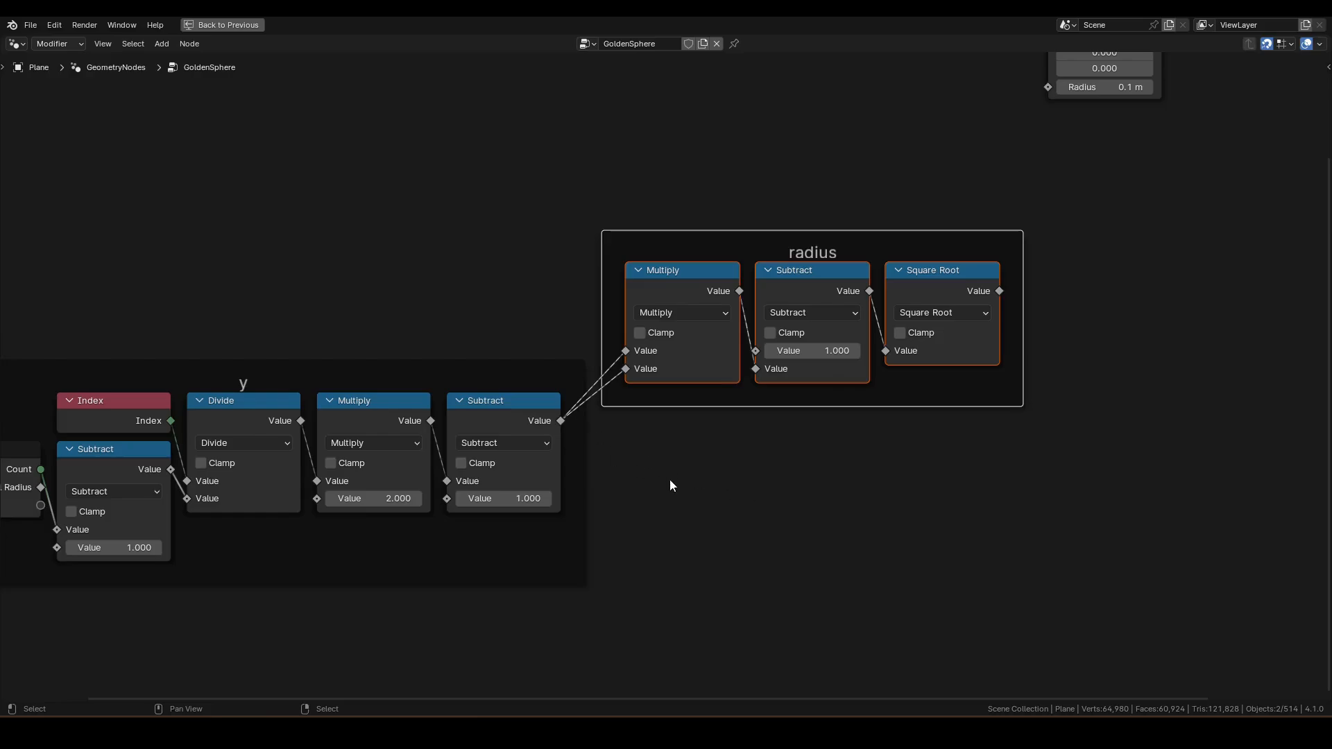
Step: Add a Math node below the radius frame, change its operation to Square Root and set its value to 5
left_click(699, 543)
key("F3")
type("add")
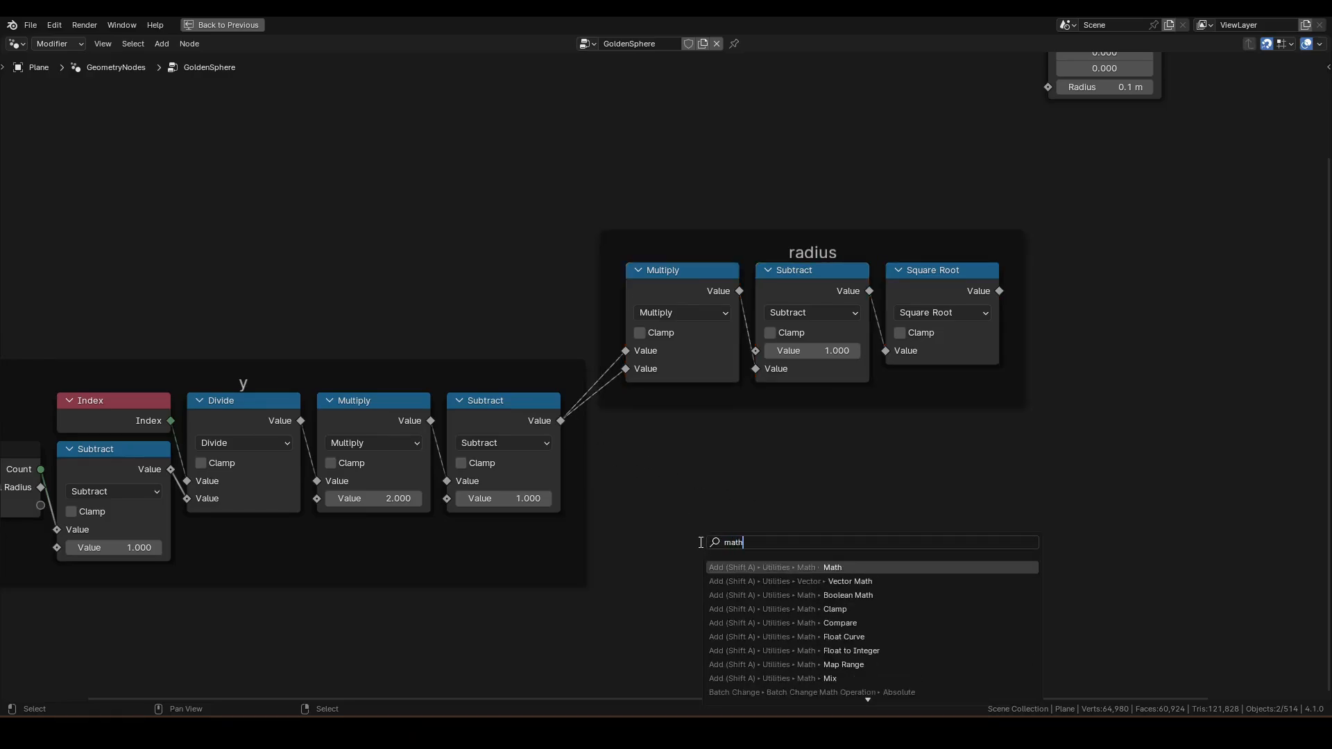
key("Return")
left_click(623, 500)
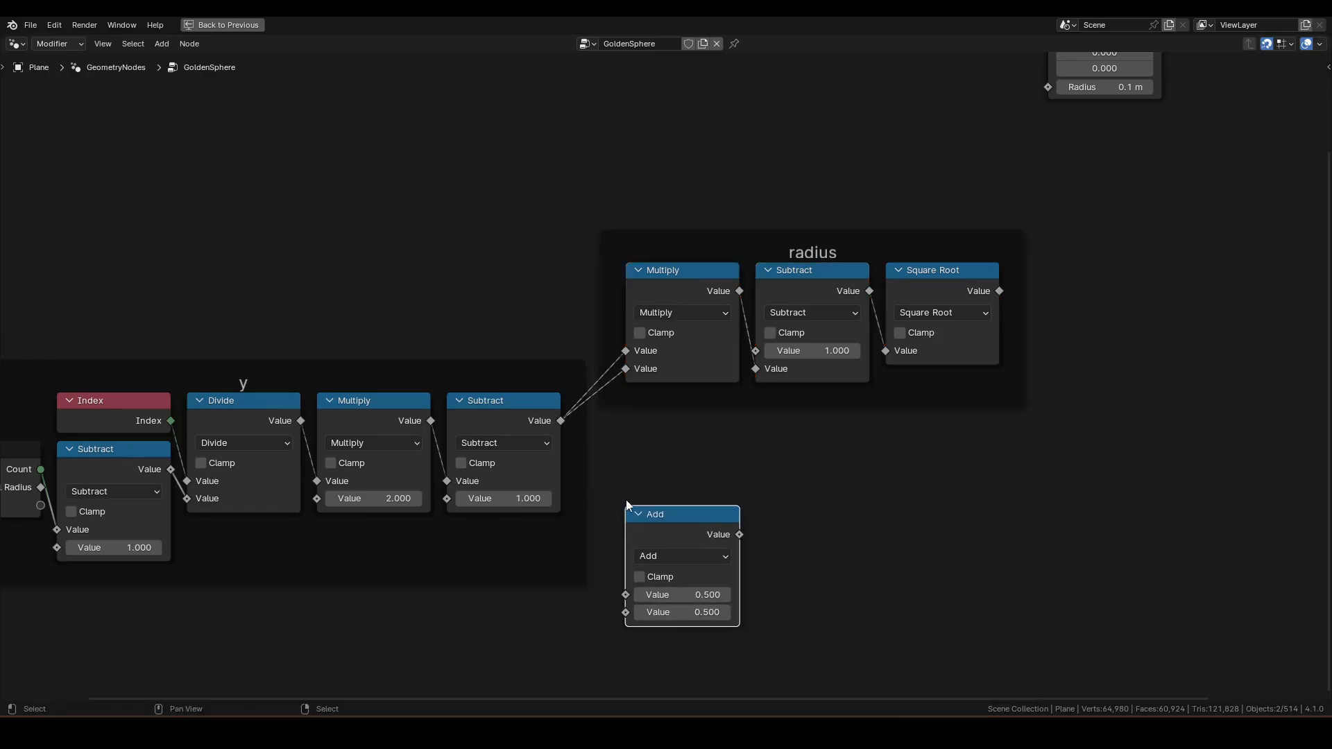
left_click(660, 557)
key("r")
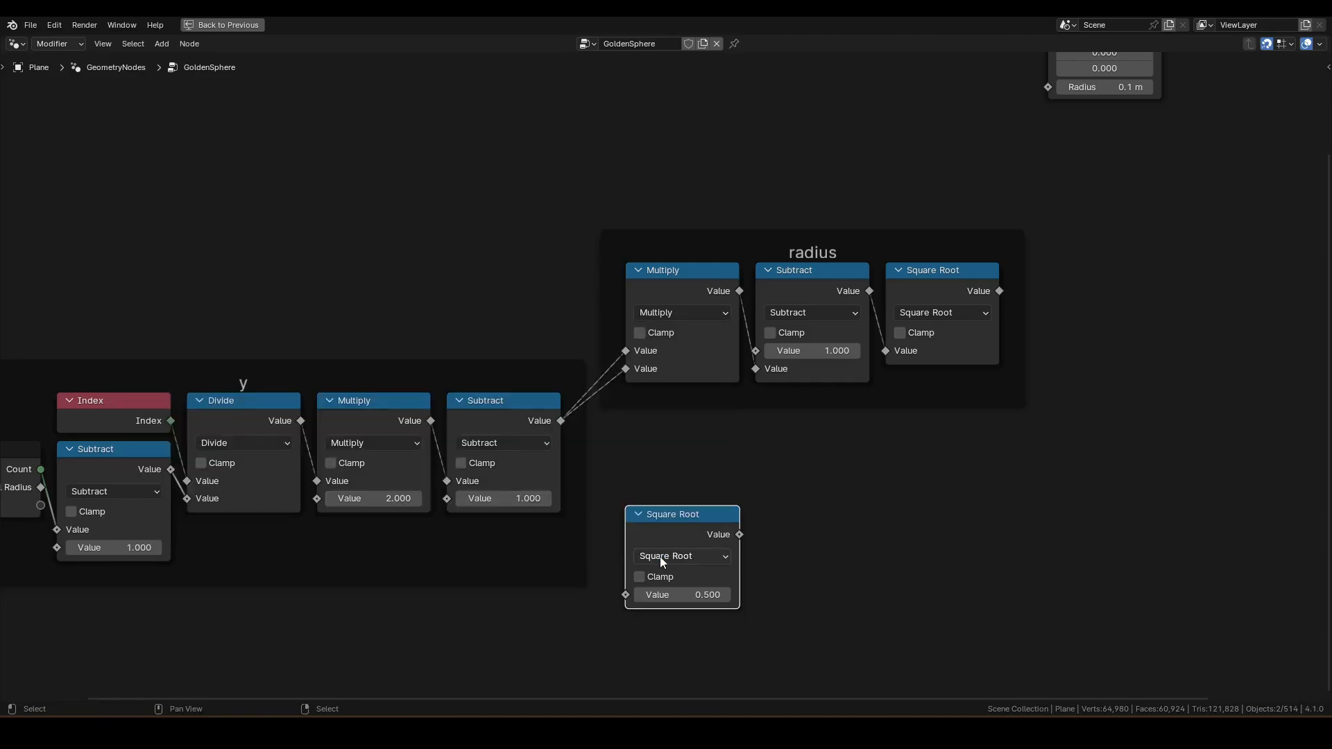
left_click(703, 595)
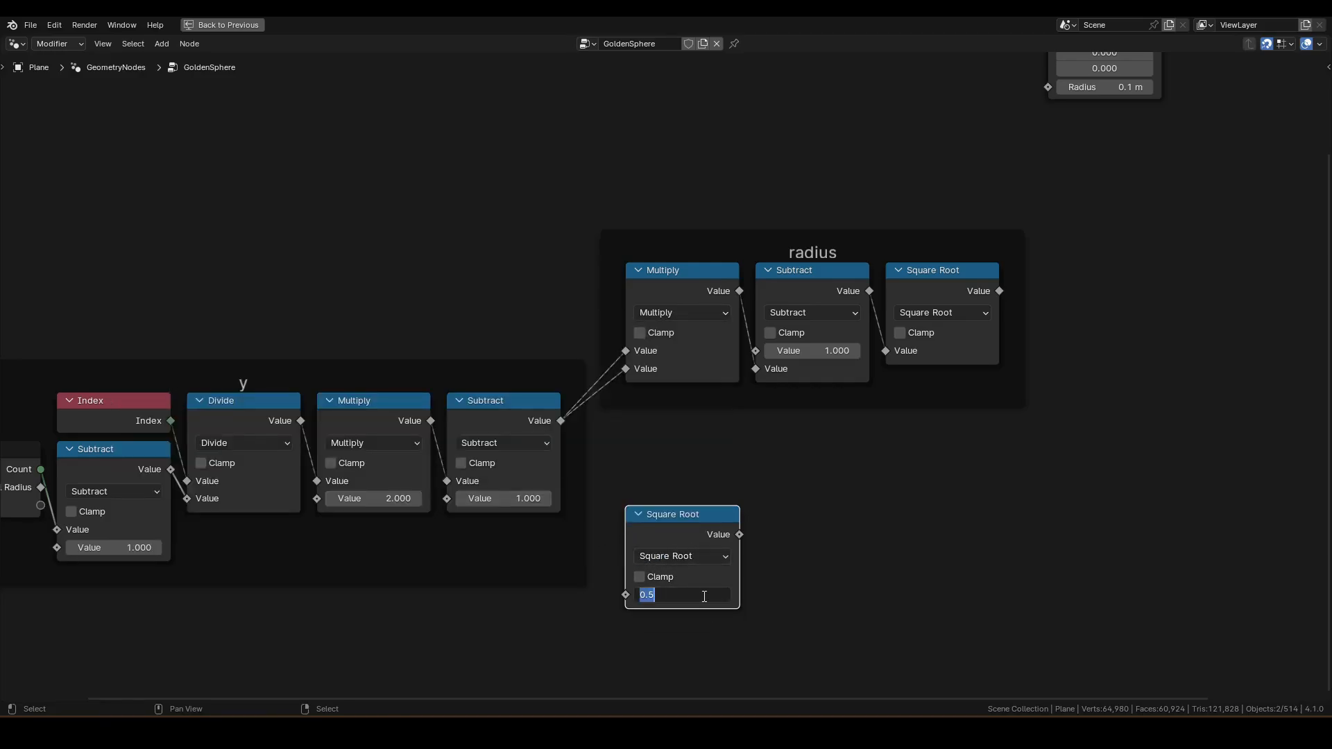
type("5")
key("Return")
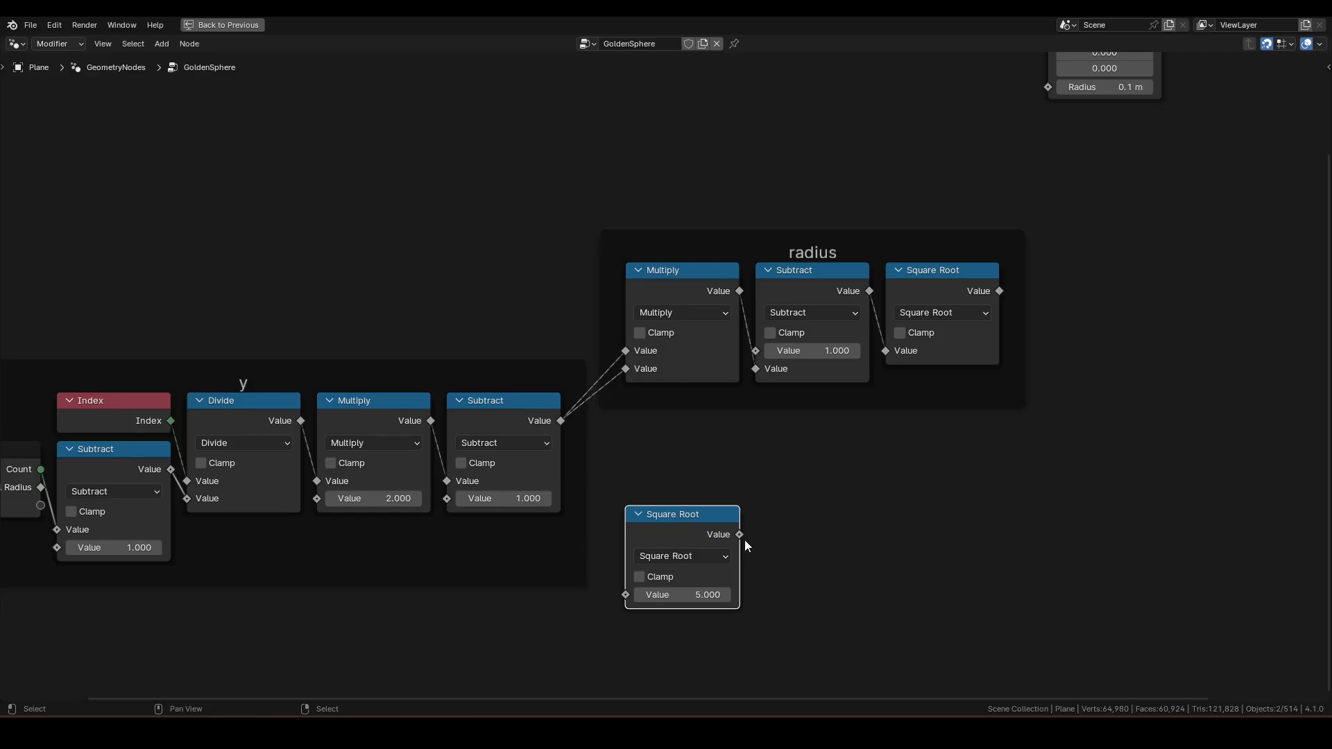
Step: Add a Subtract node after the lower Square Root node and set its second value to 1
left_click_drag(739, 534, 792, 534)
type("sub")
key("Return")
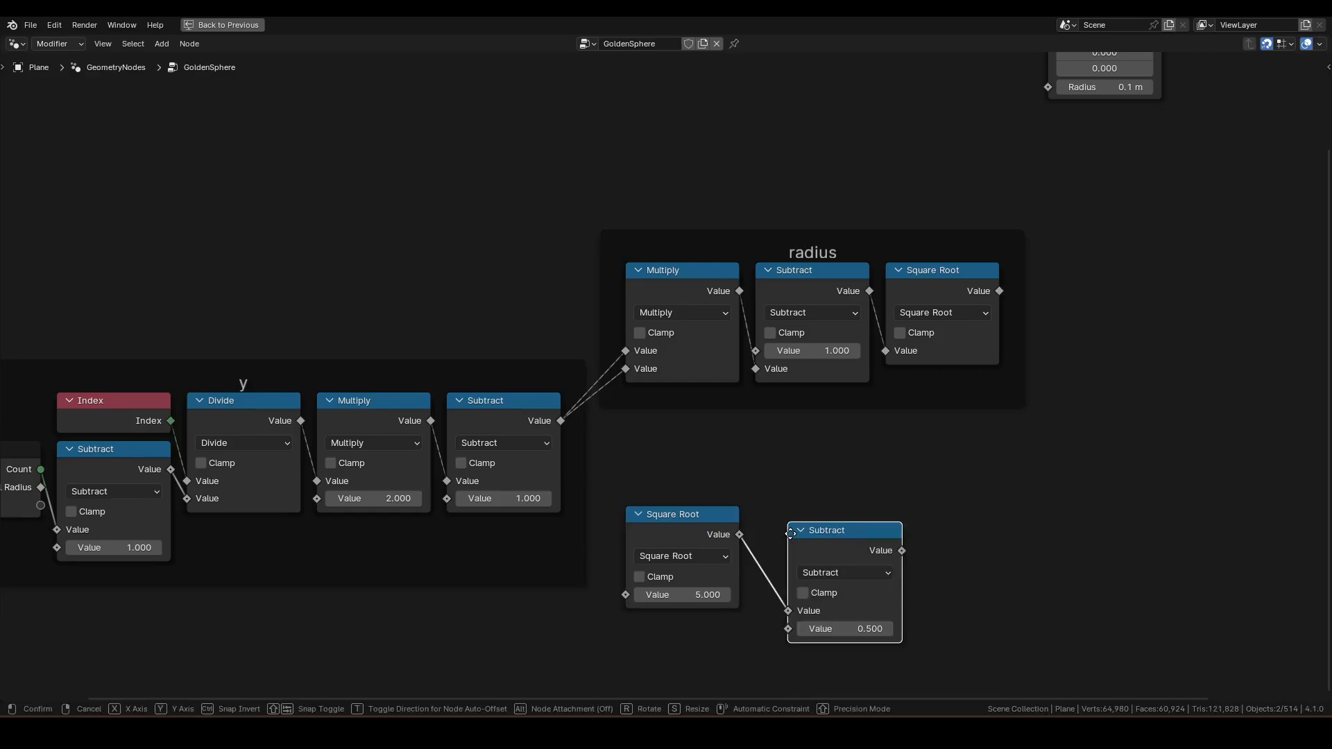
left_click(784, 556)
left_click(812, 612)
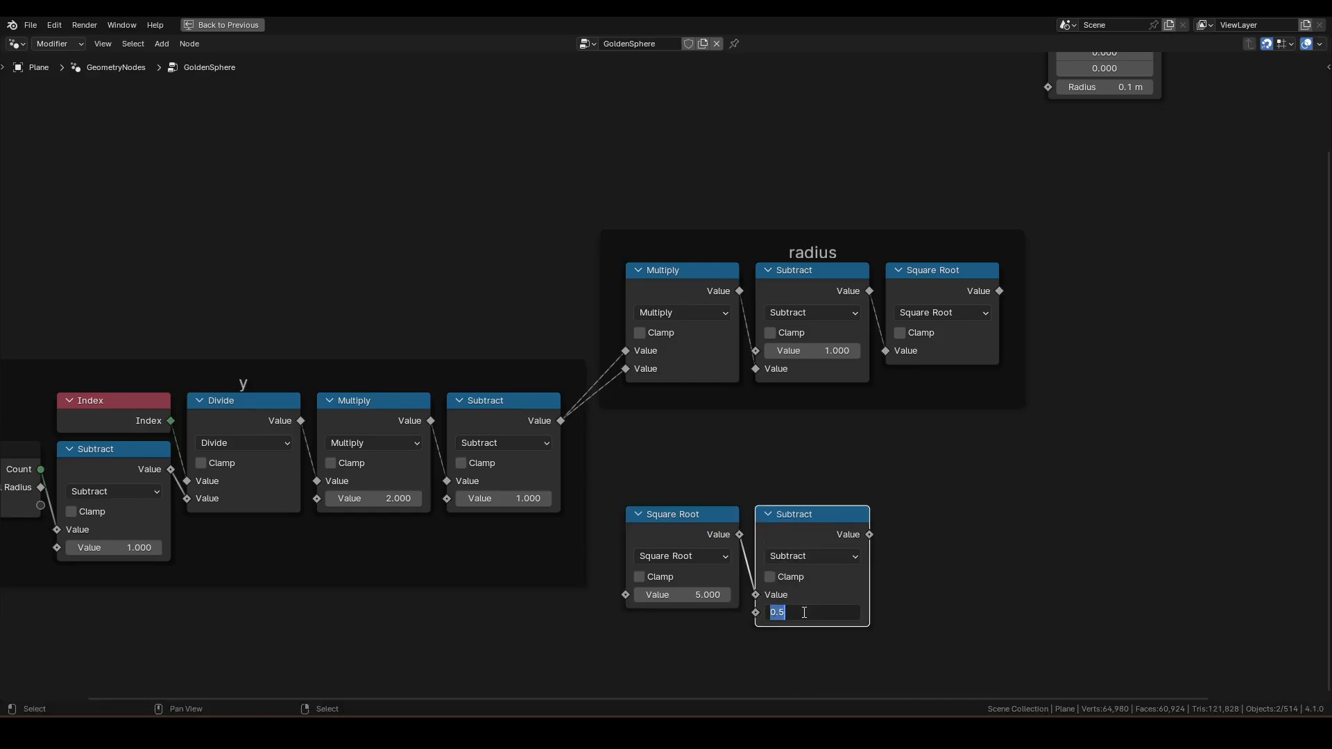
type("1")
key("Return")
Step: Add a Multiply node fed by the lower Subtract node's output and set its second value to pi
left_click_drag(870, 536, 882, 539)
type("mul")
key("Return")
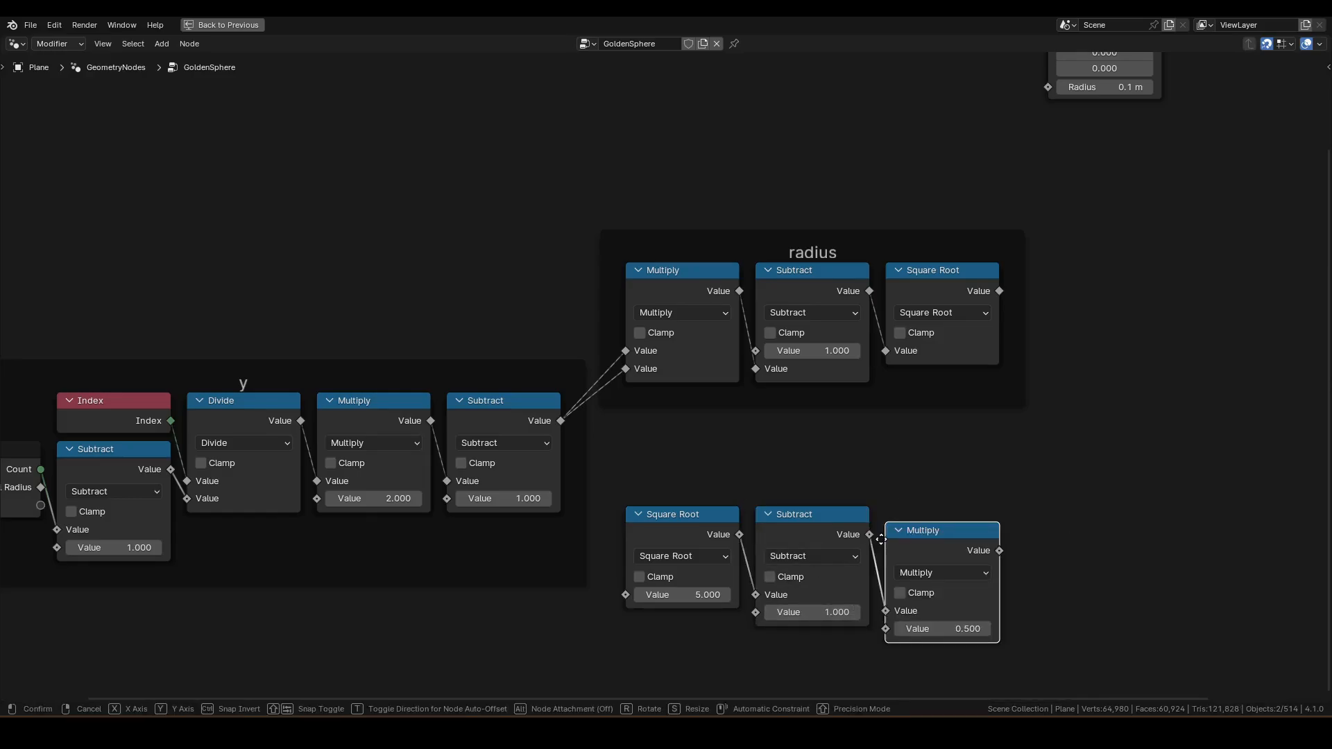
left_click(883, 531)
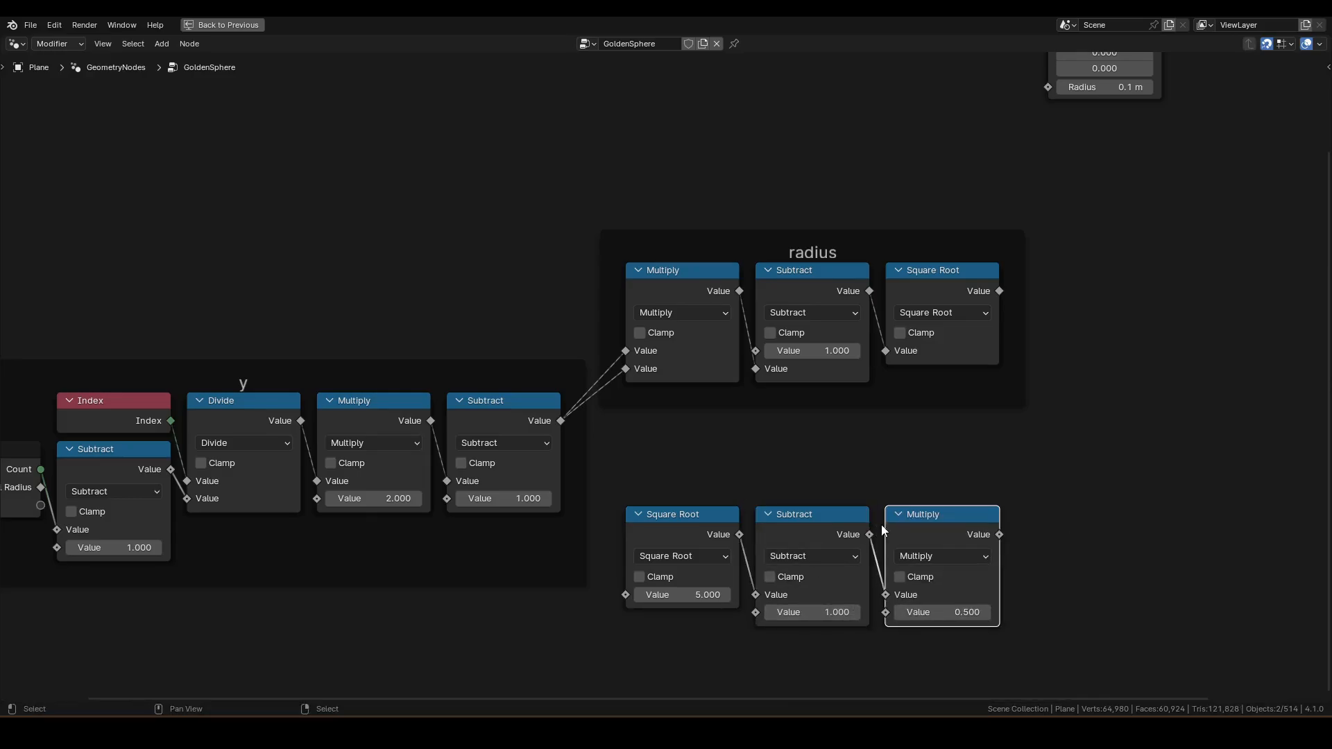
left_click(949, 610)
type("pi")
key("Return")
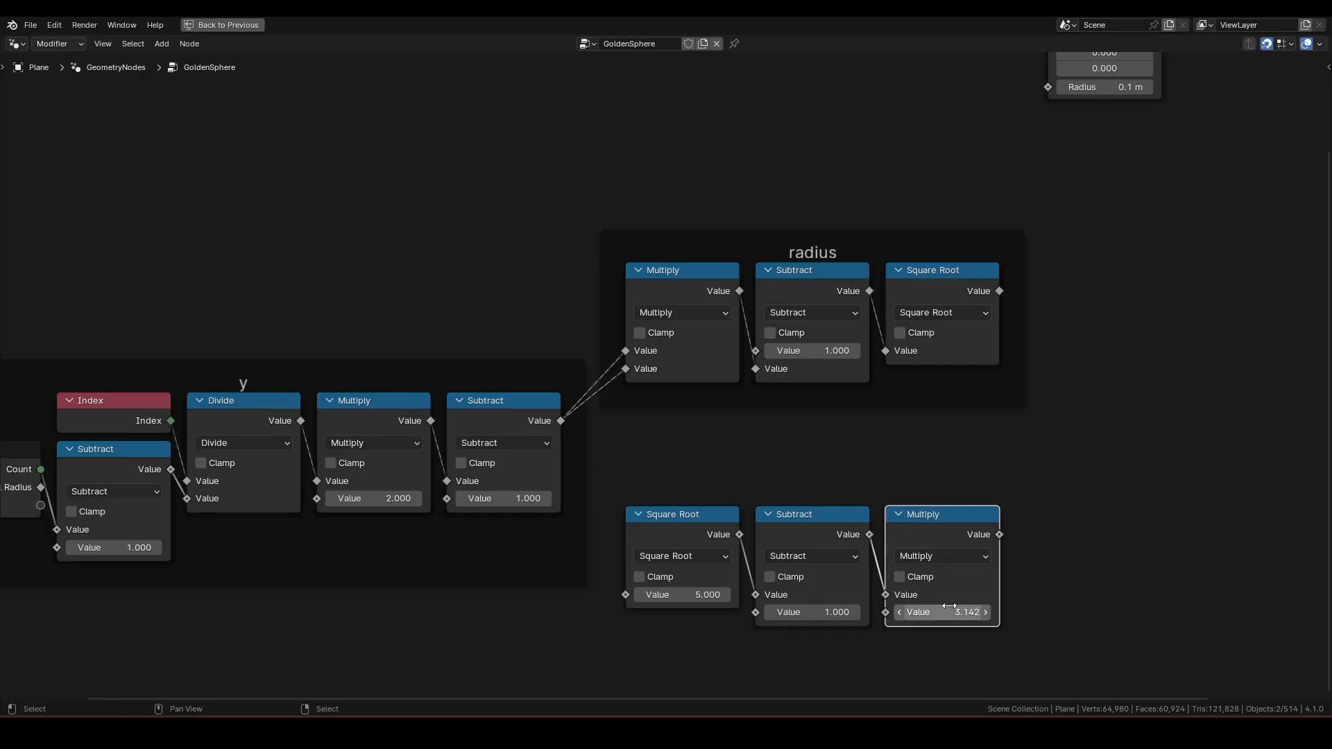
Step: Join the lower Square Root, Subtract and Multiply nodes in a frame labelled phi
left_click_drag(1061, 491, 609, 644)
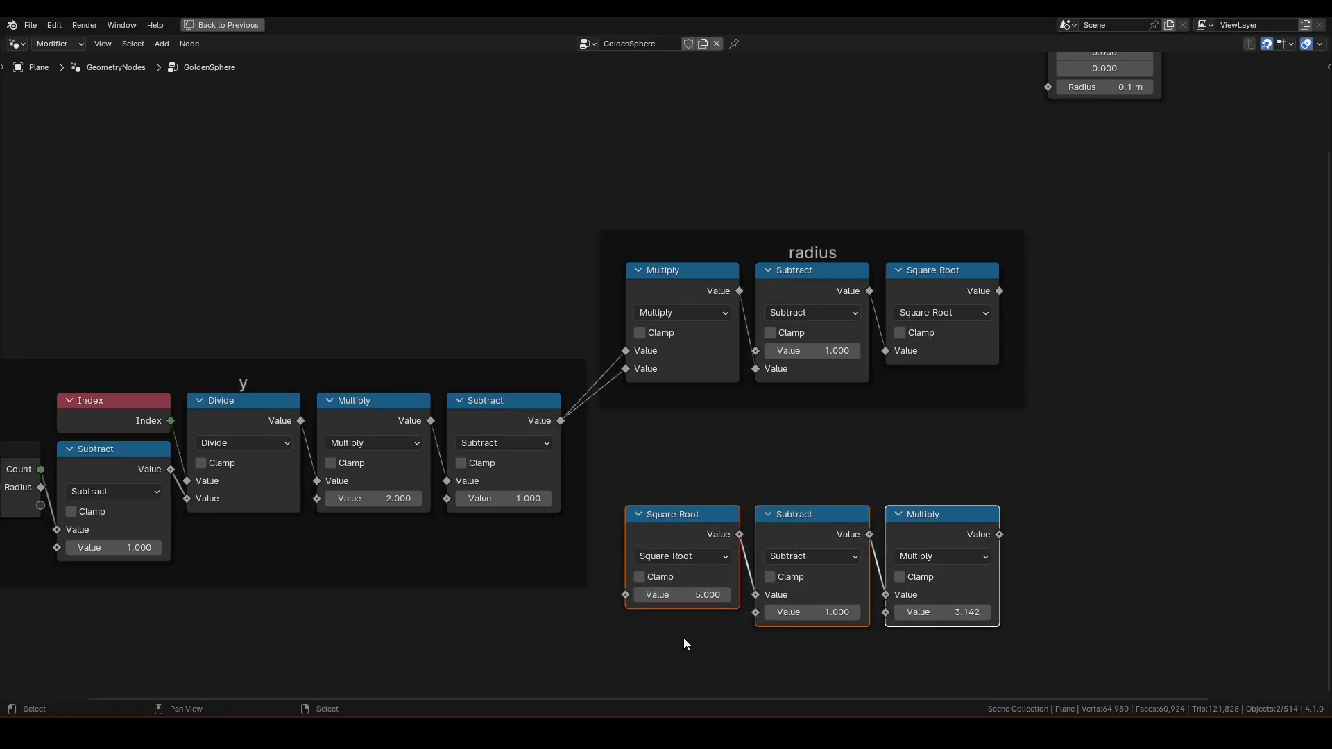
key("ctrl+j")
key("F2")
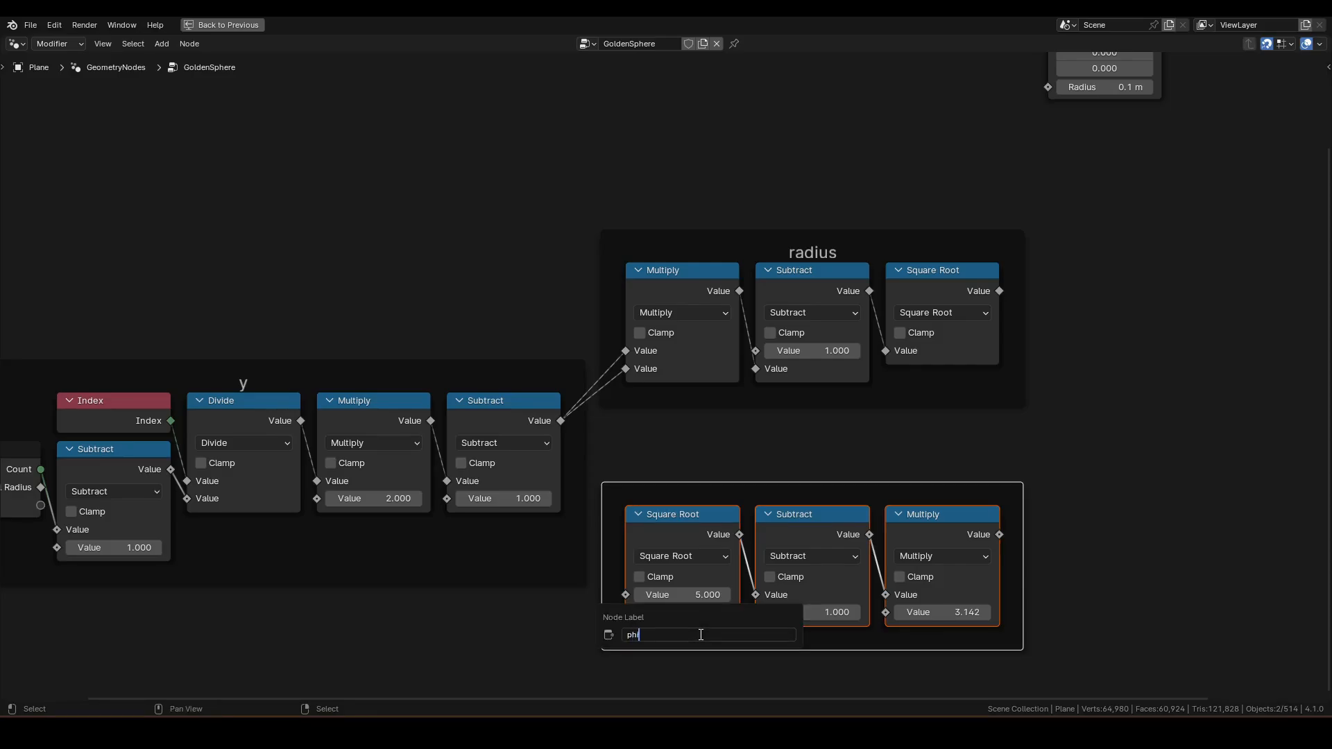
type("phi")
key("Return")
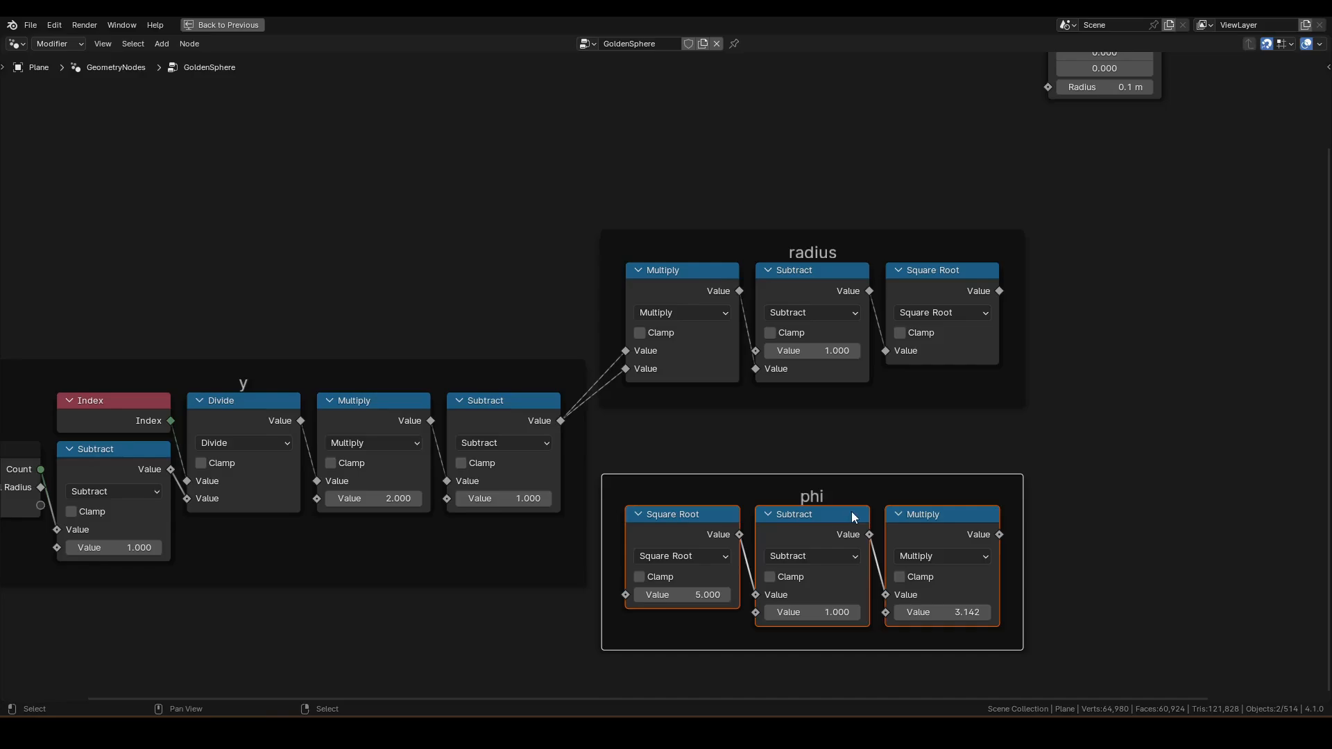
Step: Add a Multiply node outside the phi frame, fed by the output of the frame's Multiply node
middle_click_drag(1109, 494, 1092, 516)
left_click_drag(982, 558, 1081, 539)
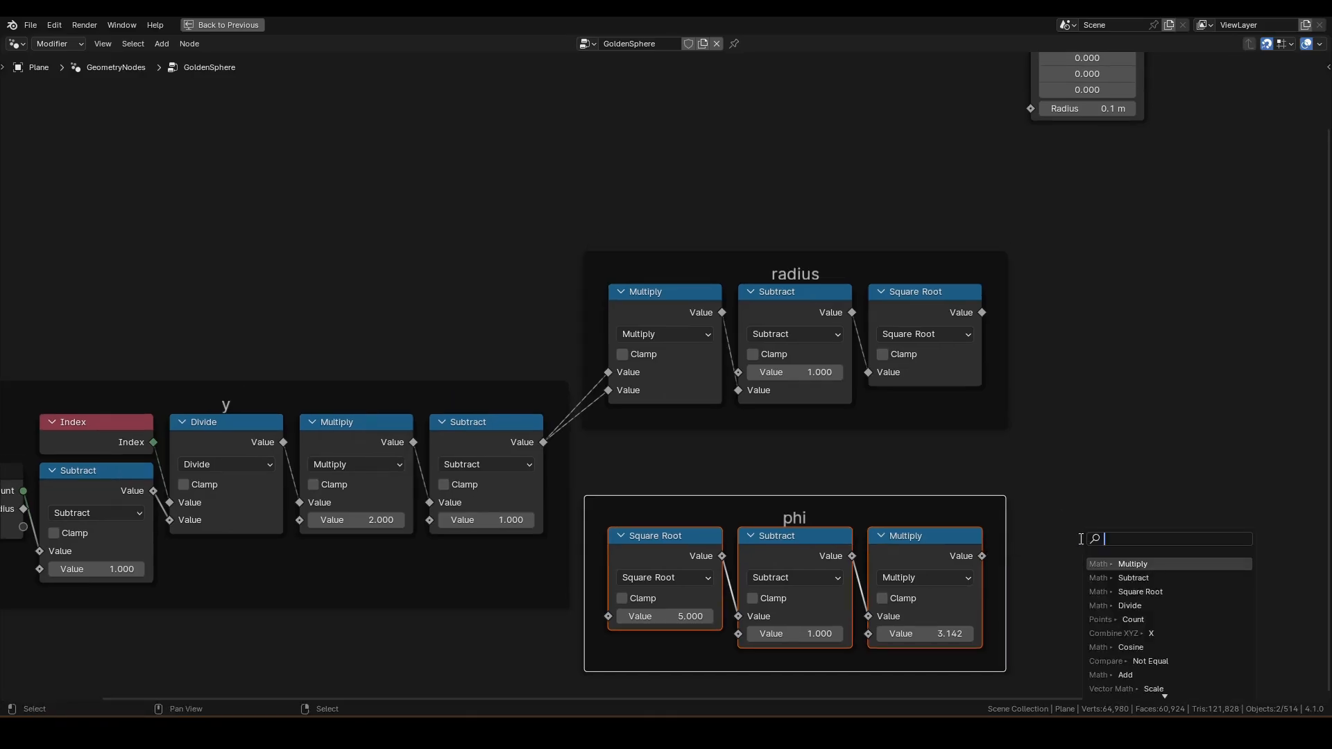
key("Return")
left_click(1097, 533)
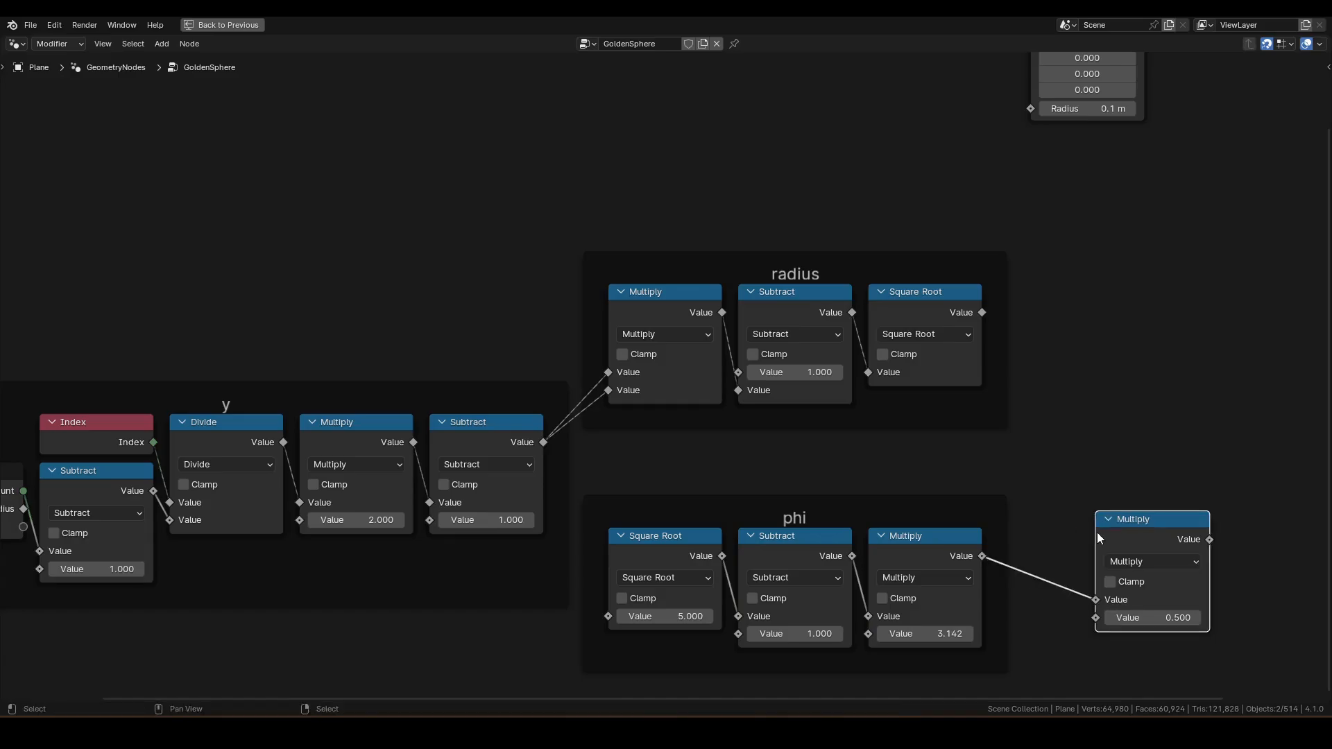
left_click_drag(1146, 540, 1136, 549)
middle_click_drag(1146, 542, 984, 484)
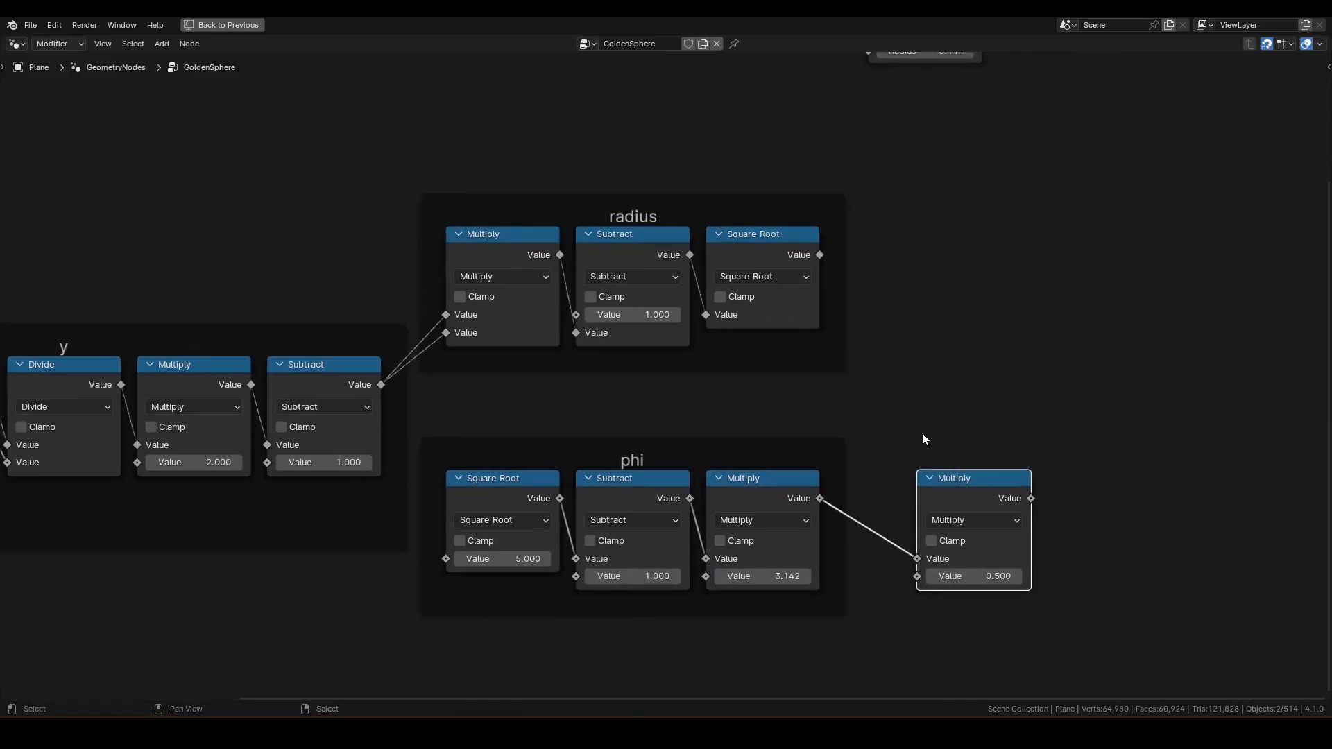
Step: Feed the new Multiply node's second value from a new Index node placed directly beneath it
left_click_drag(920, 576, 907, 629)
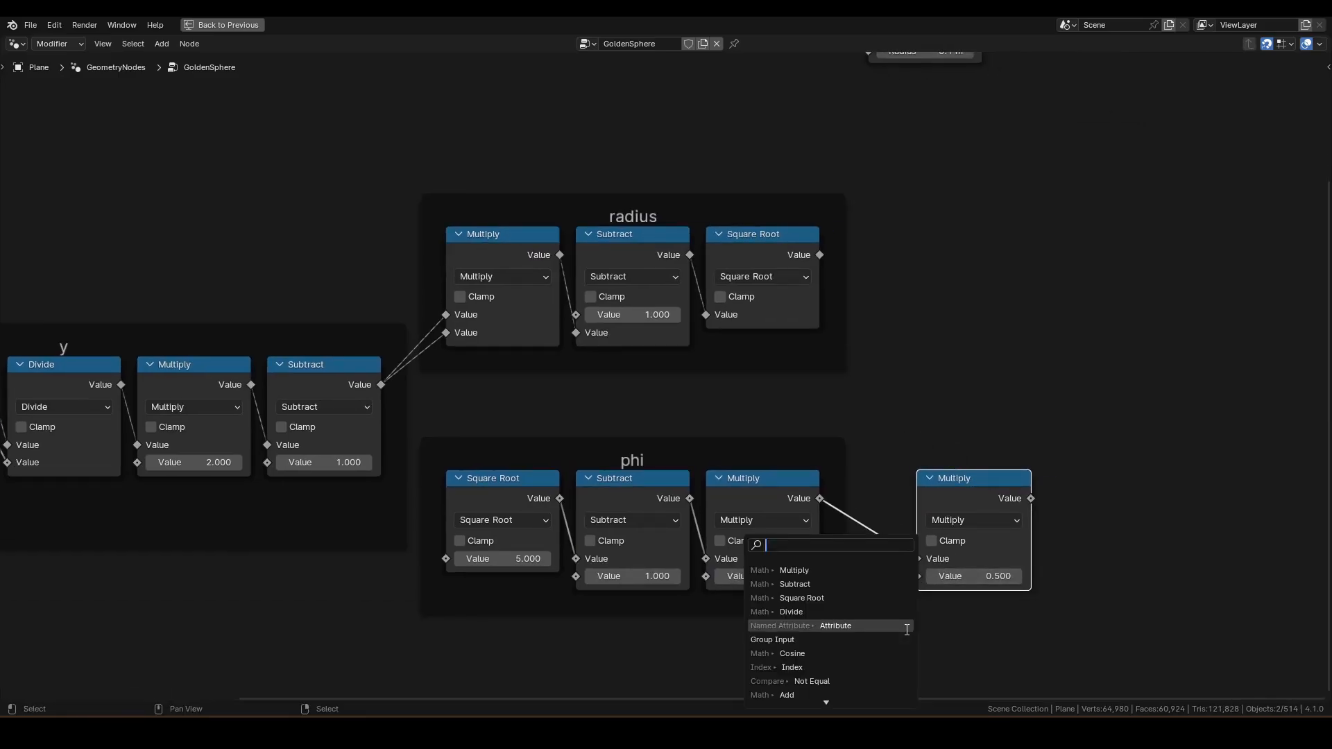
type("ind")
key("Return")
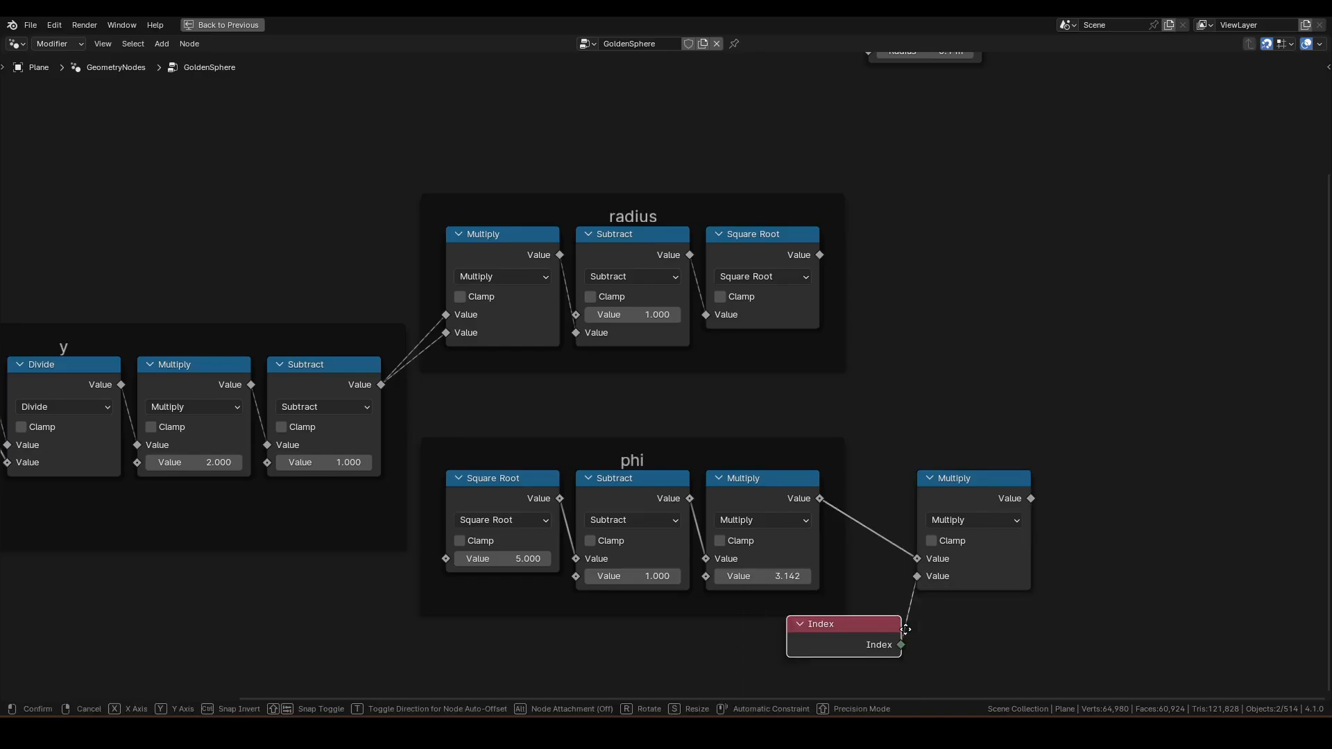
left_click(1034, 620)
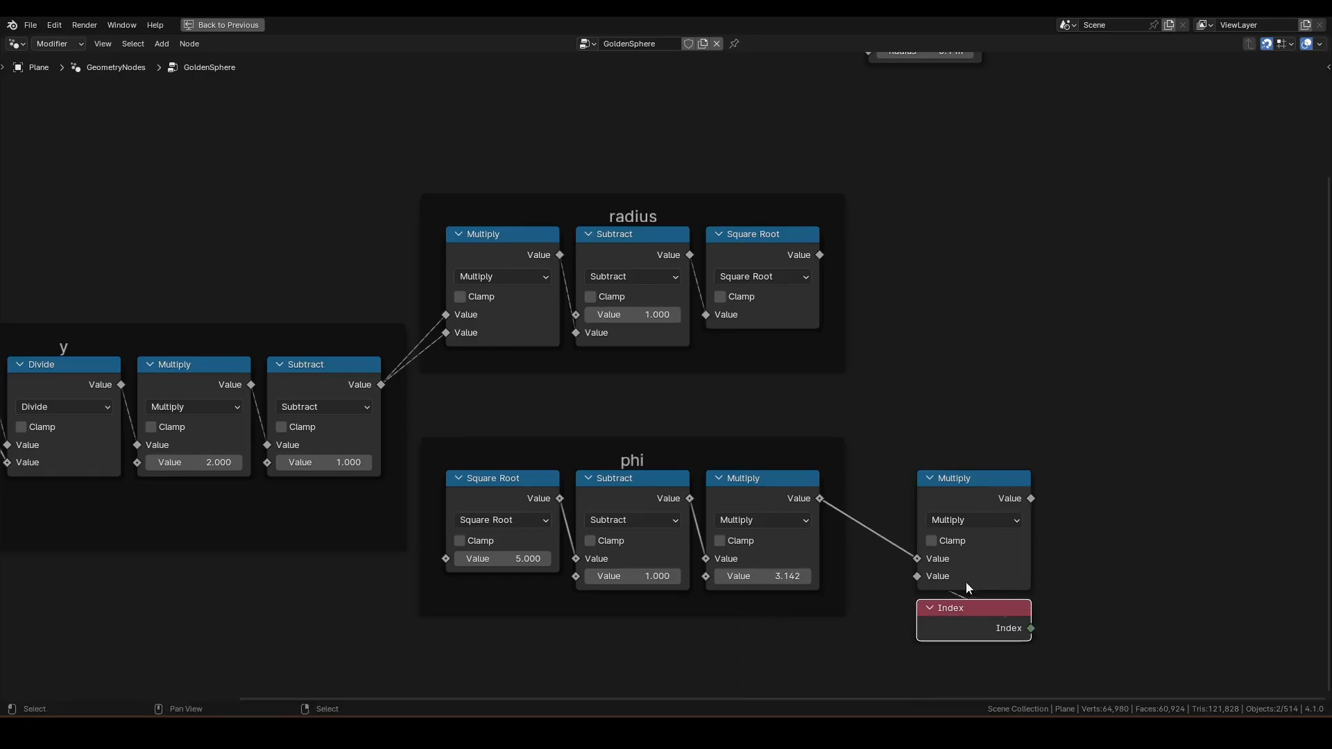
Step: Join the Multiply and Index nodes in a frame labelled theta and move it closer to the phi frame
left_click_drag(901, 431, 1047, 668)
key("ctrl+j")
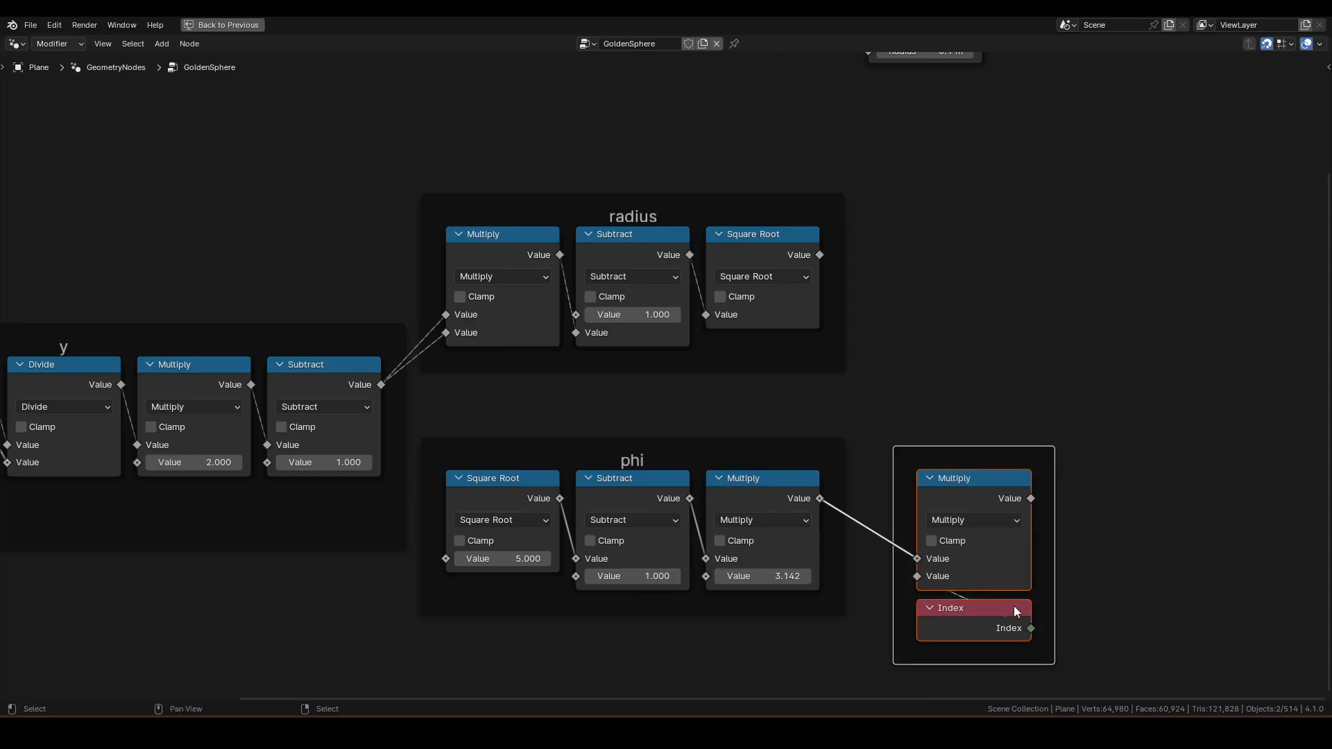
key("F2")
type("t")
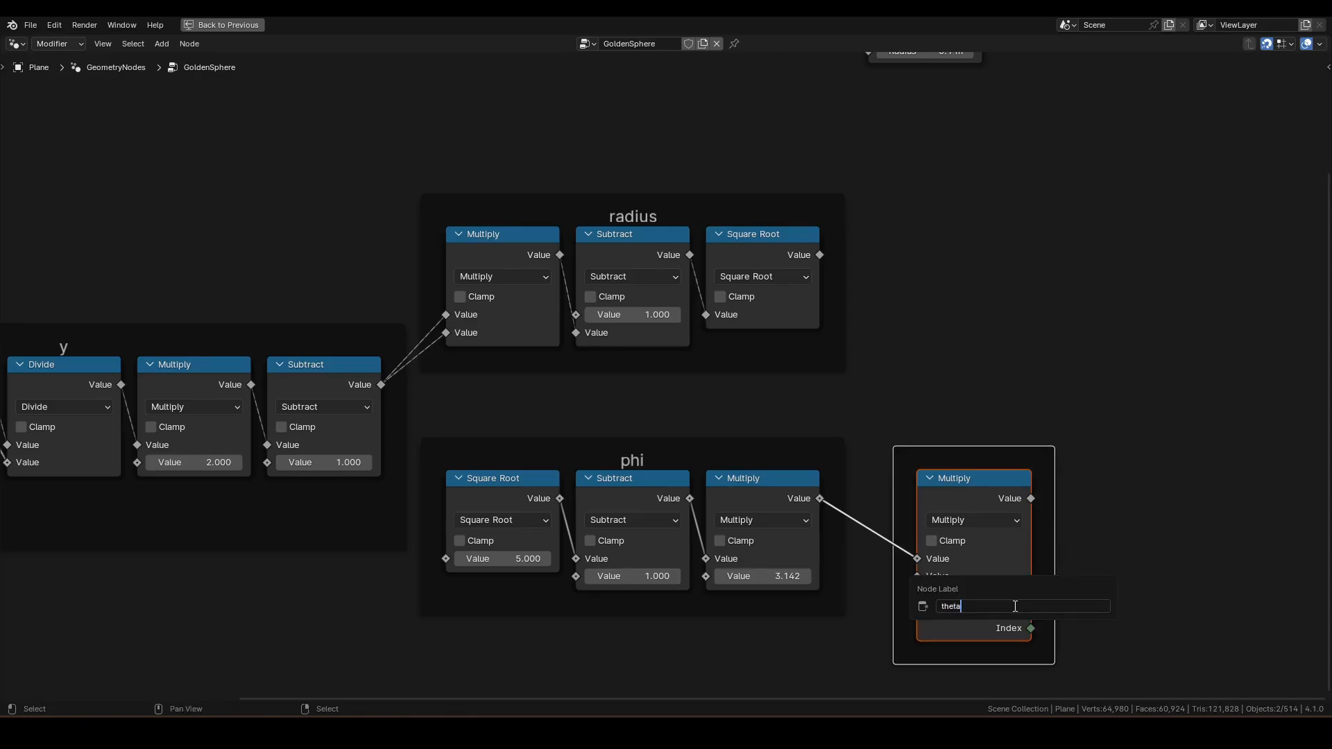
type("heta")
key("Return")
left_click_drag(1007, 444, 983, 445)
Step: Add a Cosine node fed by the theta Multiply output and place it level with the radius frame
middle_click_drag(1041, 412, 1006, 422)
scroll(1025, 416, "down", 2)
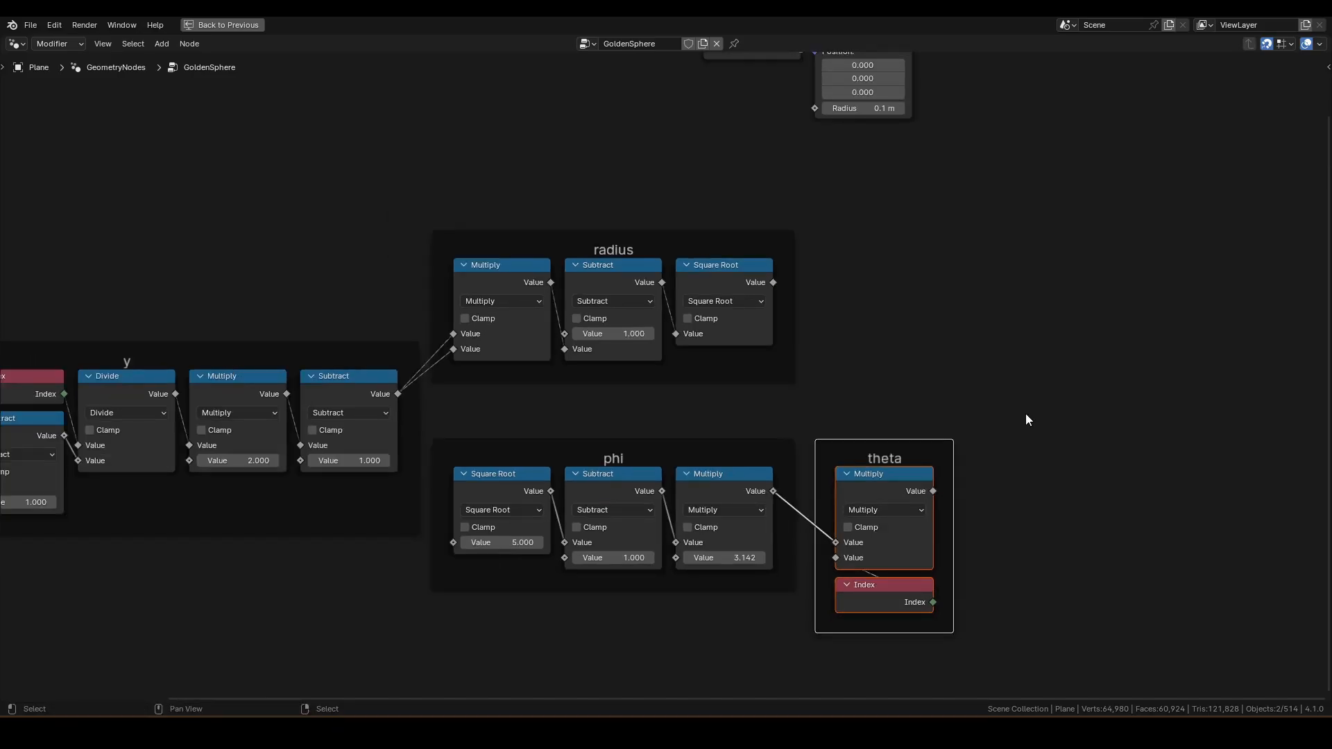
scroll(960, 426, "up", 1)
left_click_drag(881, 506, 1050, 302)
type("cos")
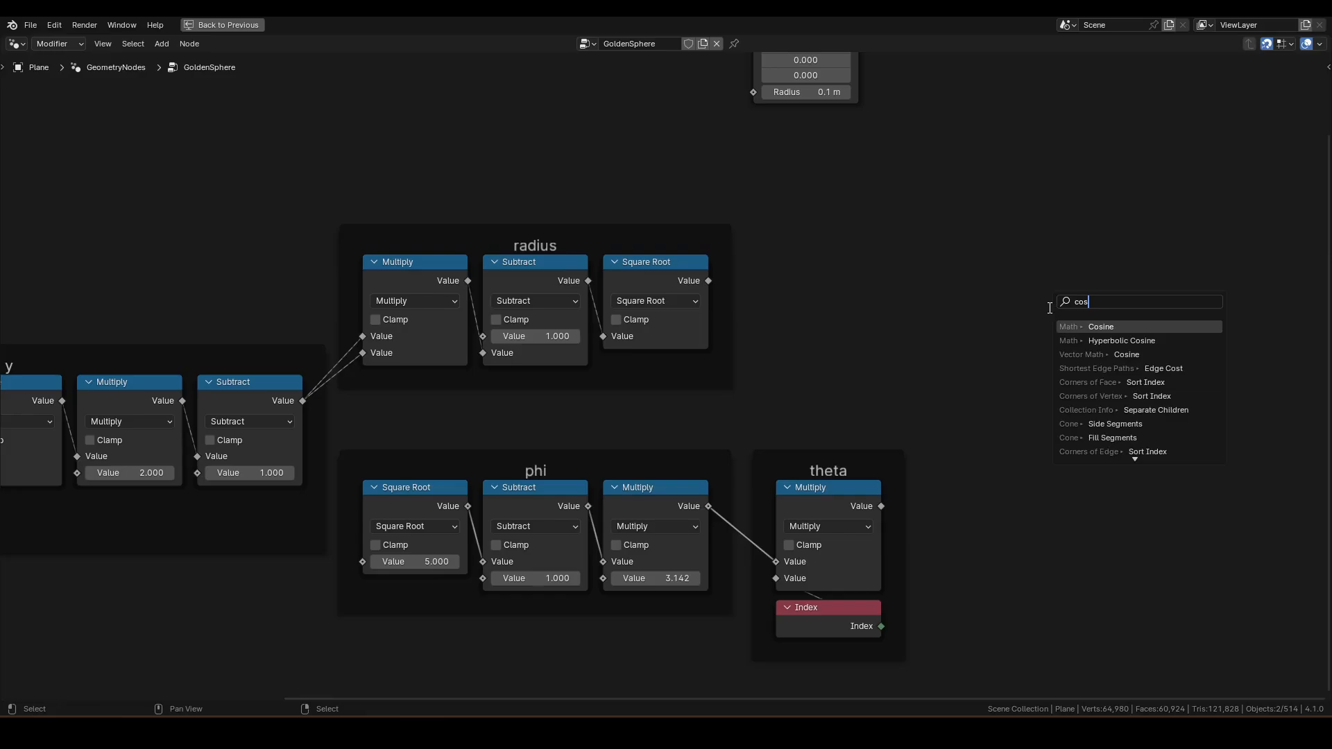
key("Return")
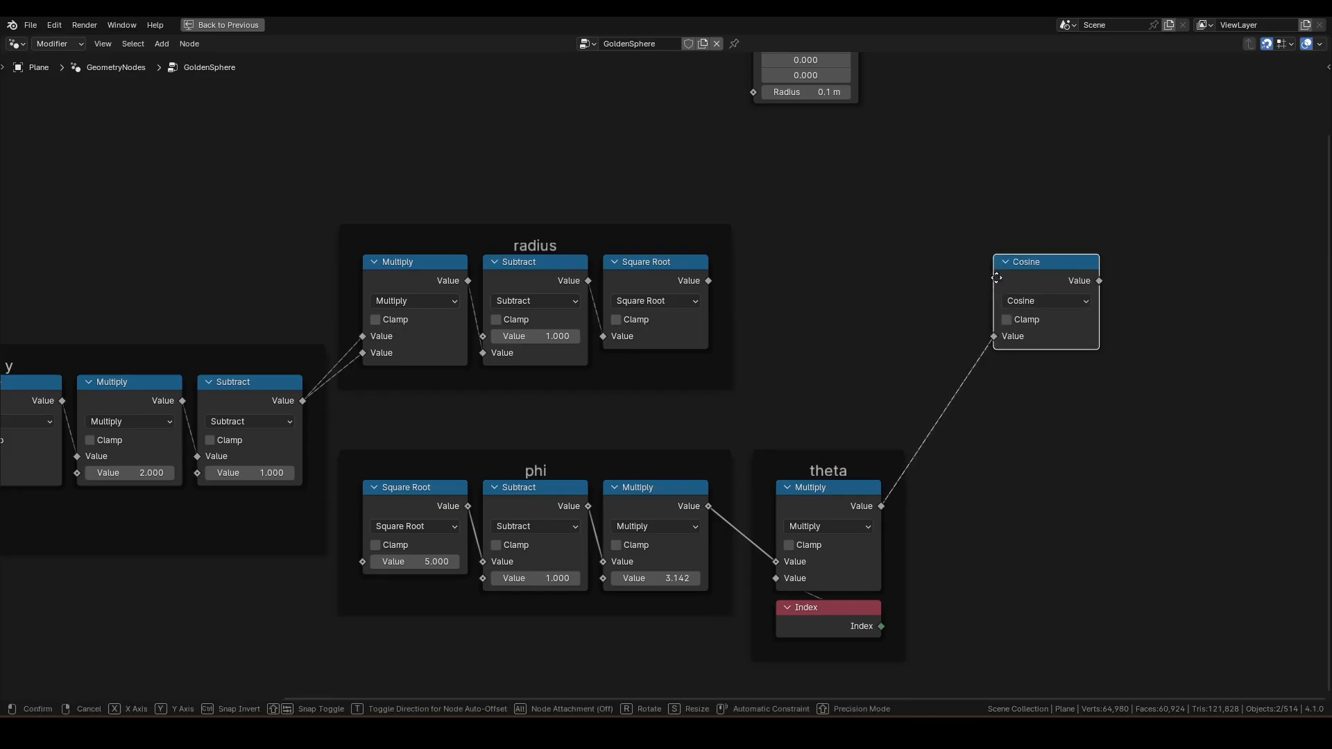
left_click(945, 280)
Step: Add a Multiply node after the Cosine node and link the radius frame's Square Root output to its second value
left_click_drag(1054, 281, 1087, 279)
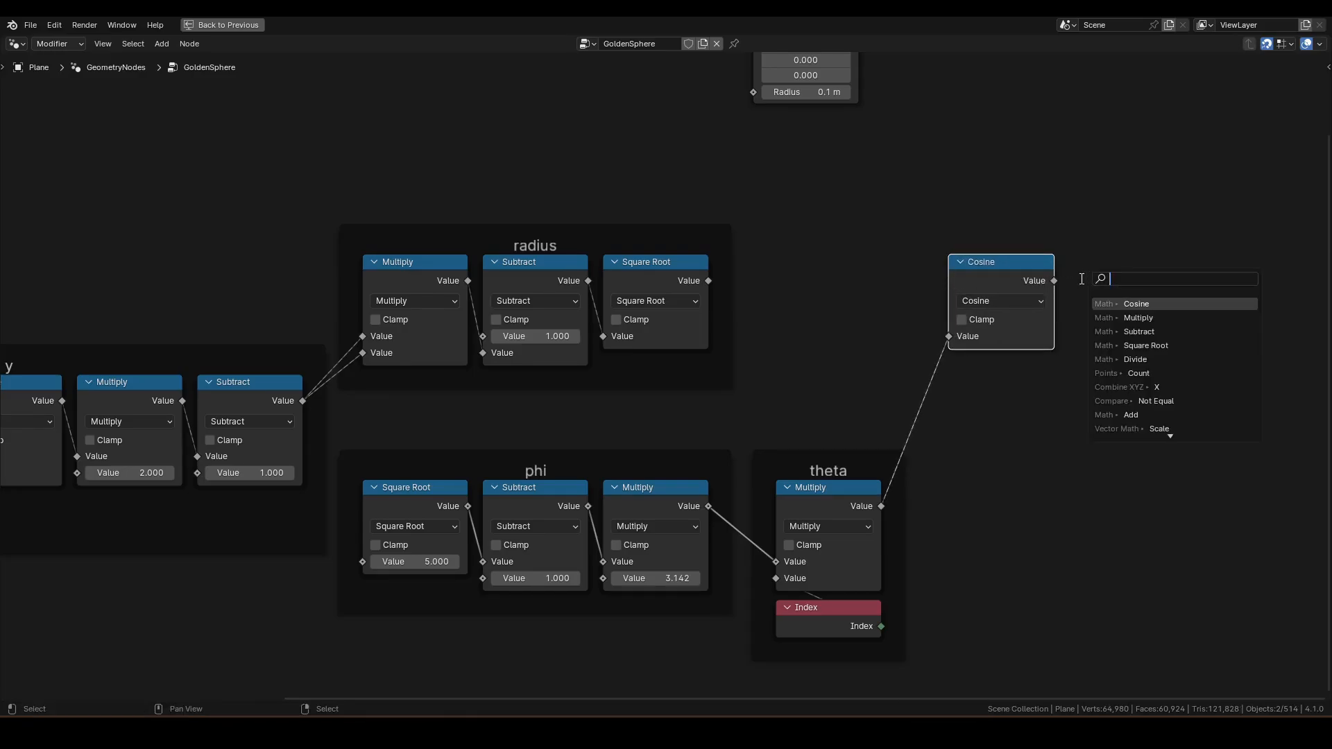
type("mul")
key("Return")
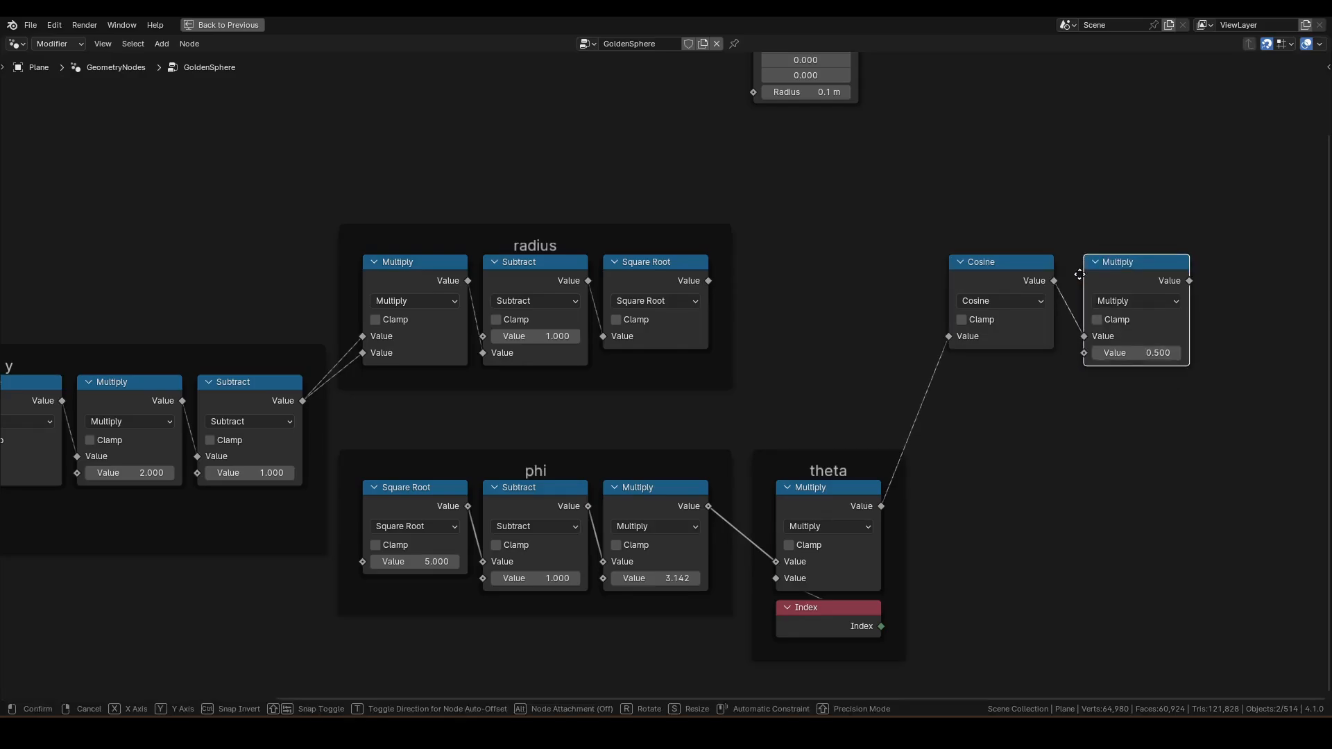
left_click(1066, 264)
left_click(709, 278)
left_click_drag(709, 280, 1083, 362)
Step: Join the Cosine node and its Multiply node in a frame labelled x
left_click_drag(1193, 387, 925, 212)
key("ctrl+j")
key("F2")
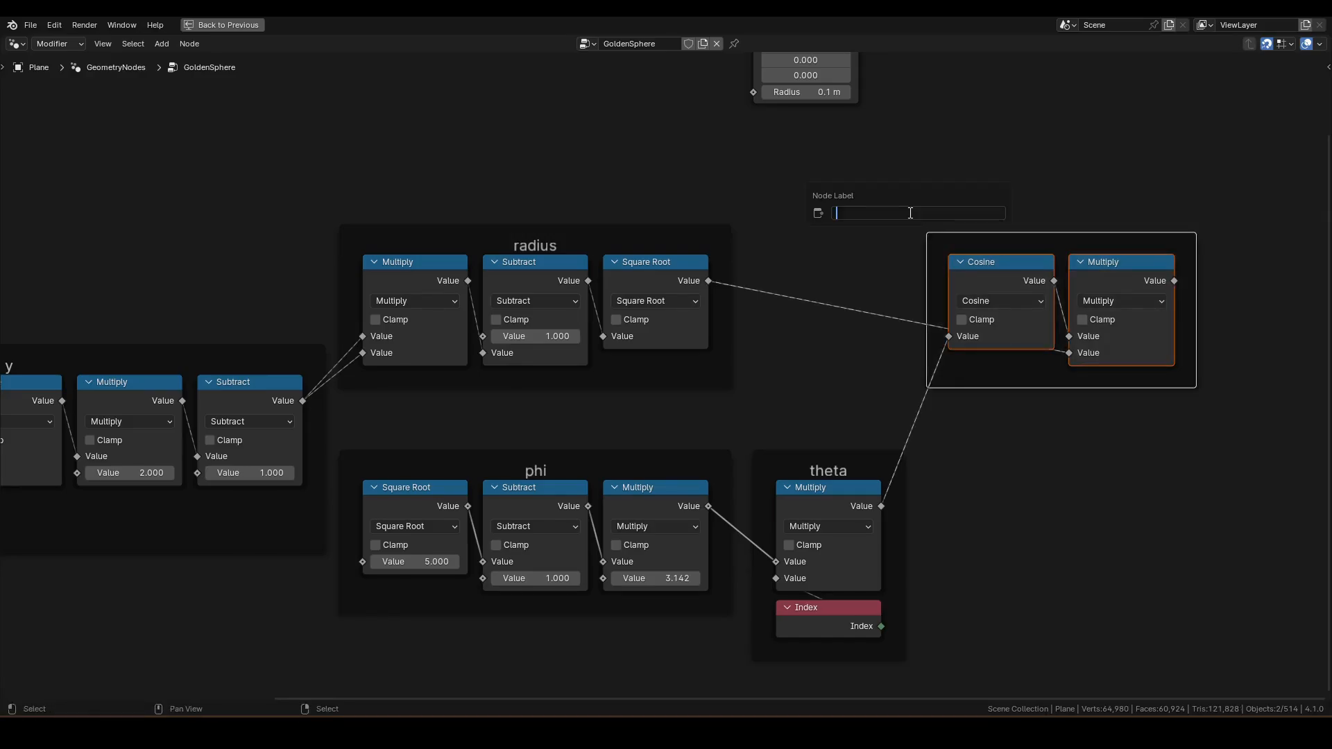
key("Return")
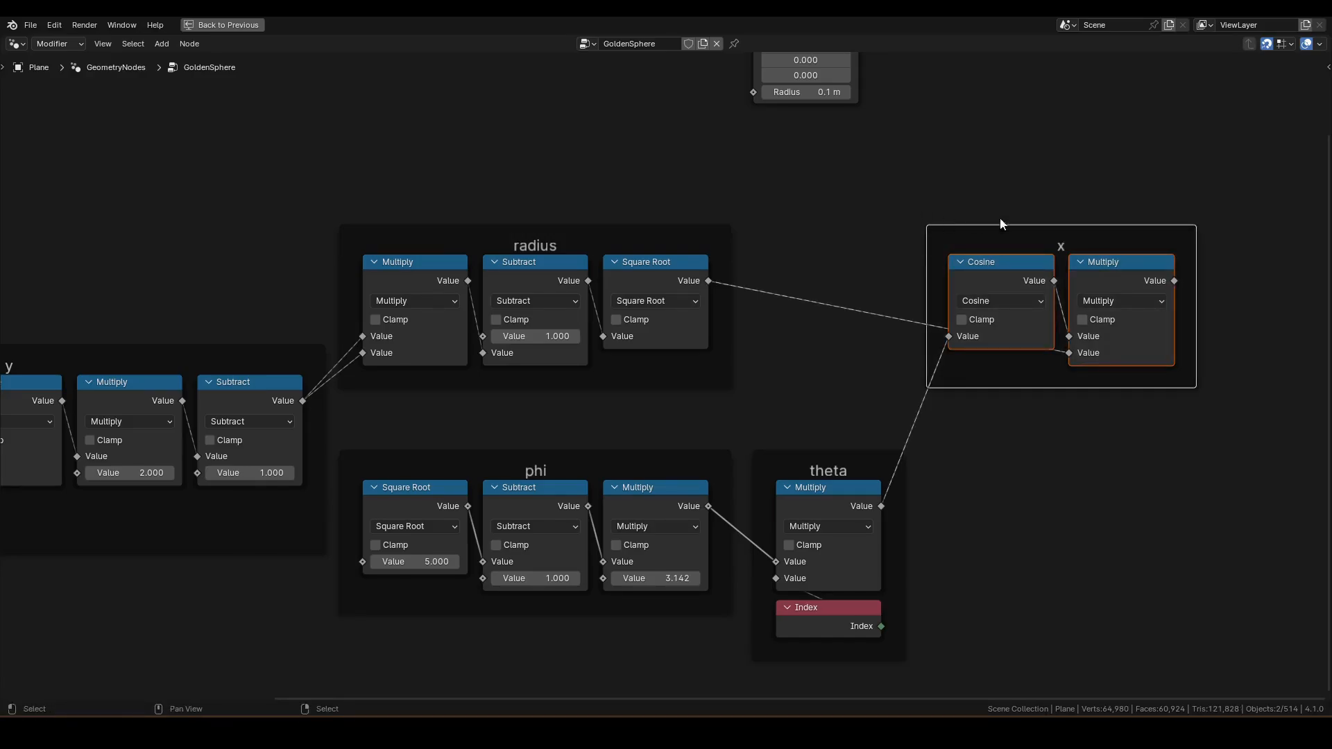
left_click_drag(993, 228, 1000, 228)
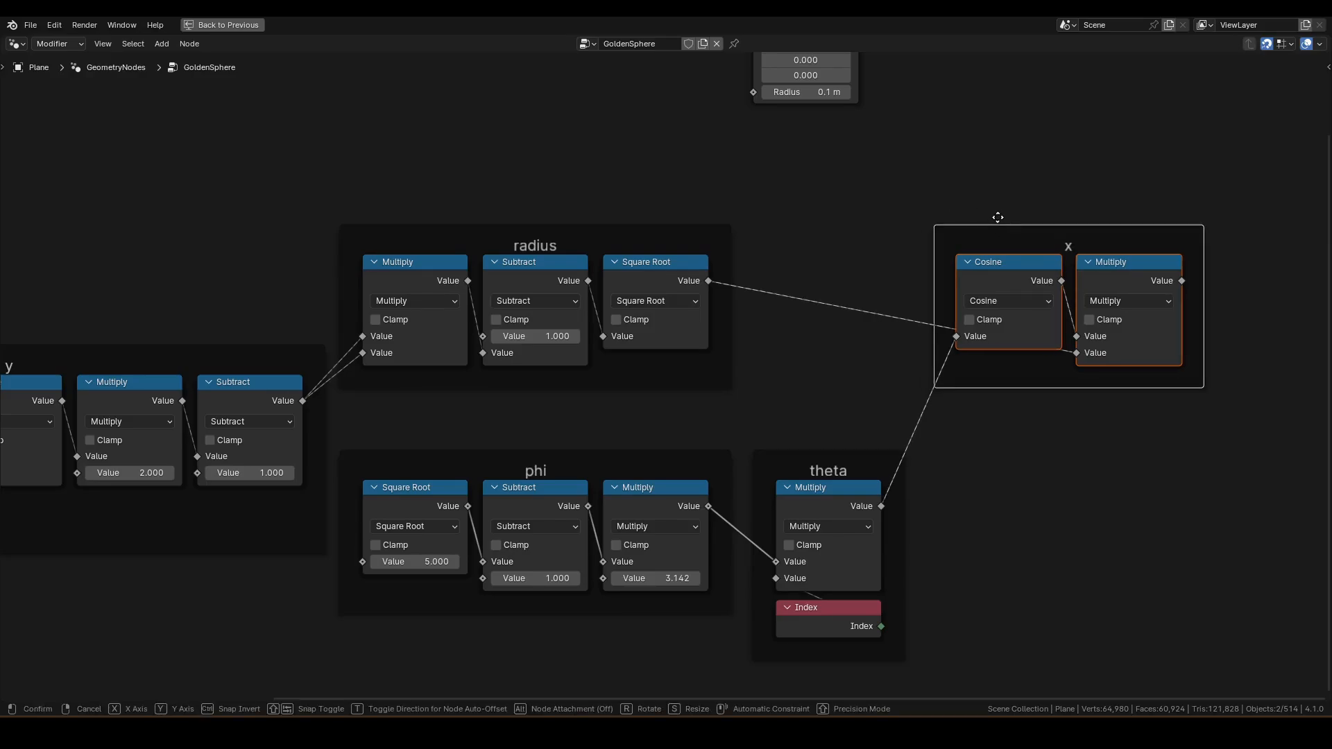
Step: Duplicate the x frame with its input links and place the copy straight below, level with the theta frame
key("g")
key("y")
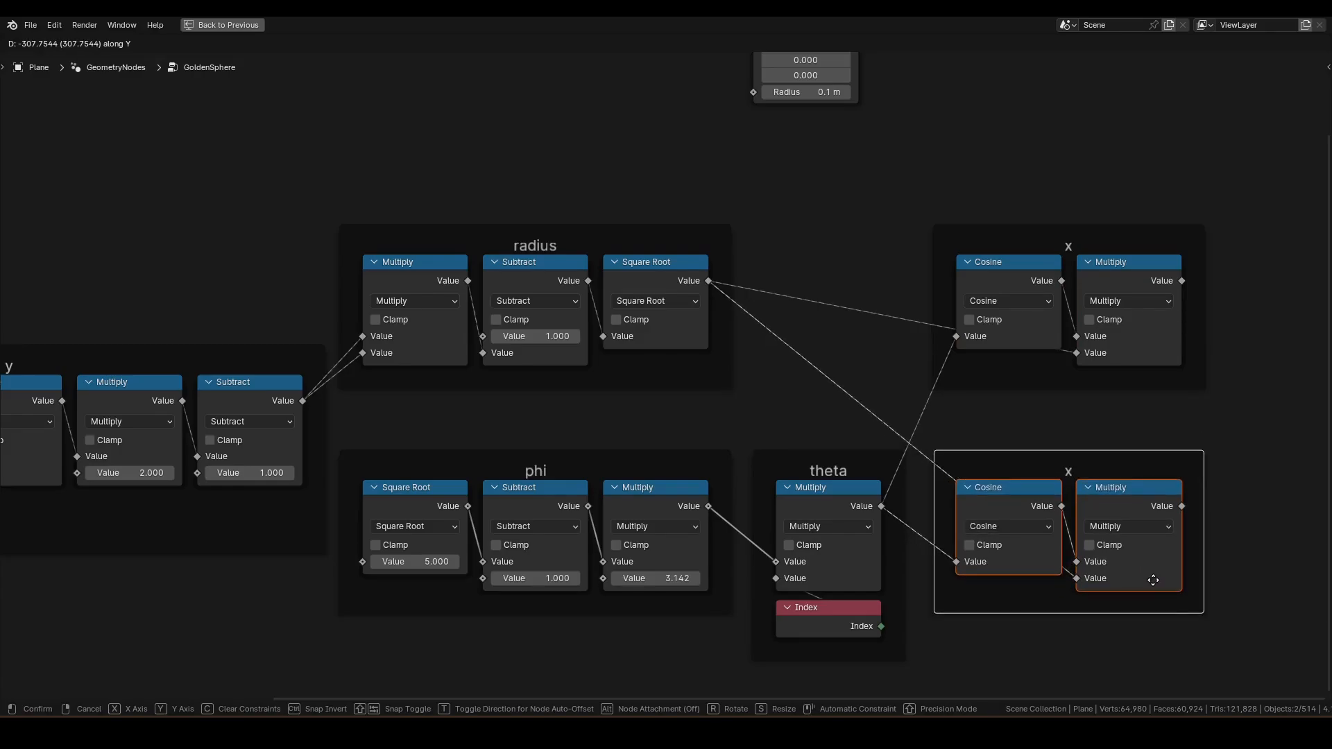
left_click(1155, 576)
Step: Change the duplicated Cosine node's operation to Sine and relabel its frame z
middle_click_drag(1026, 517, 980, 507)
left_click(964, 516)
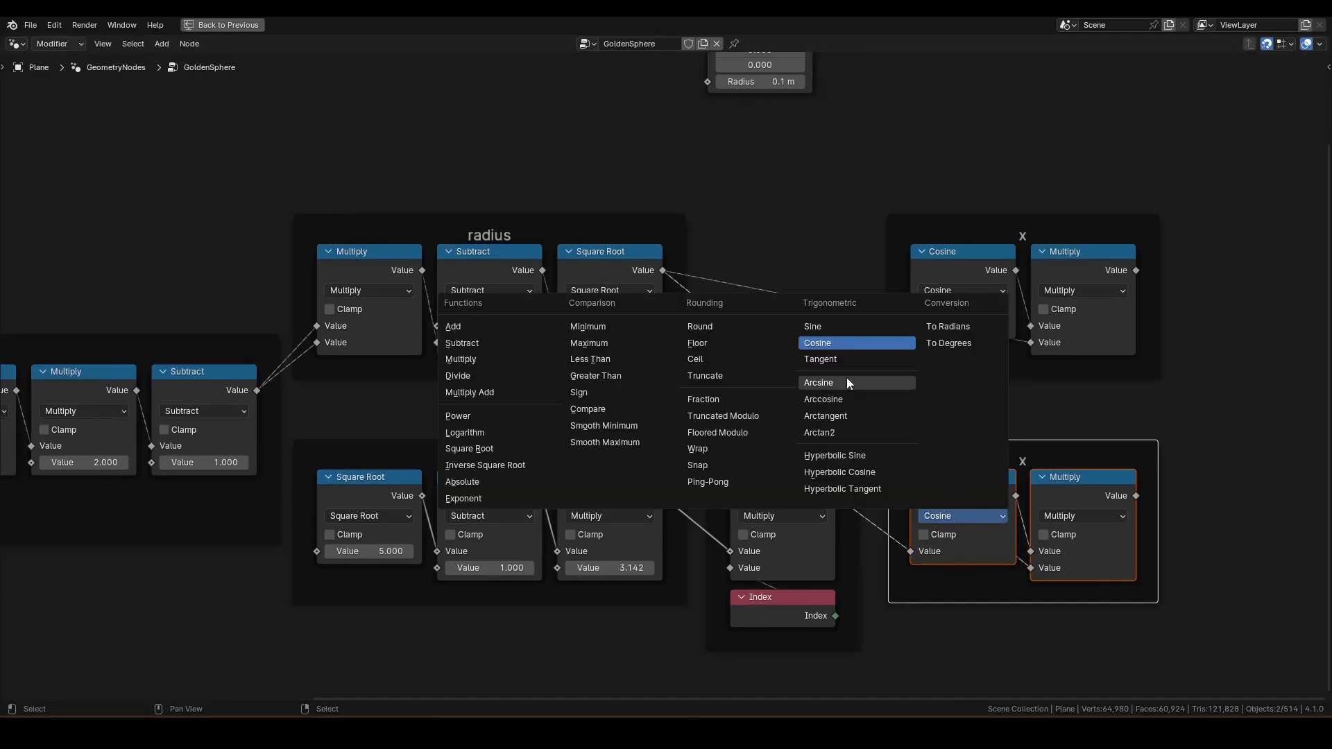
left_click(843, 328)
middle_click_drag(1067, 399, 887, 399)
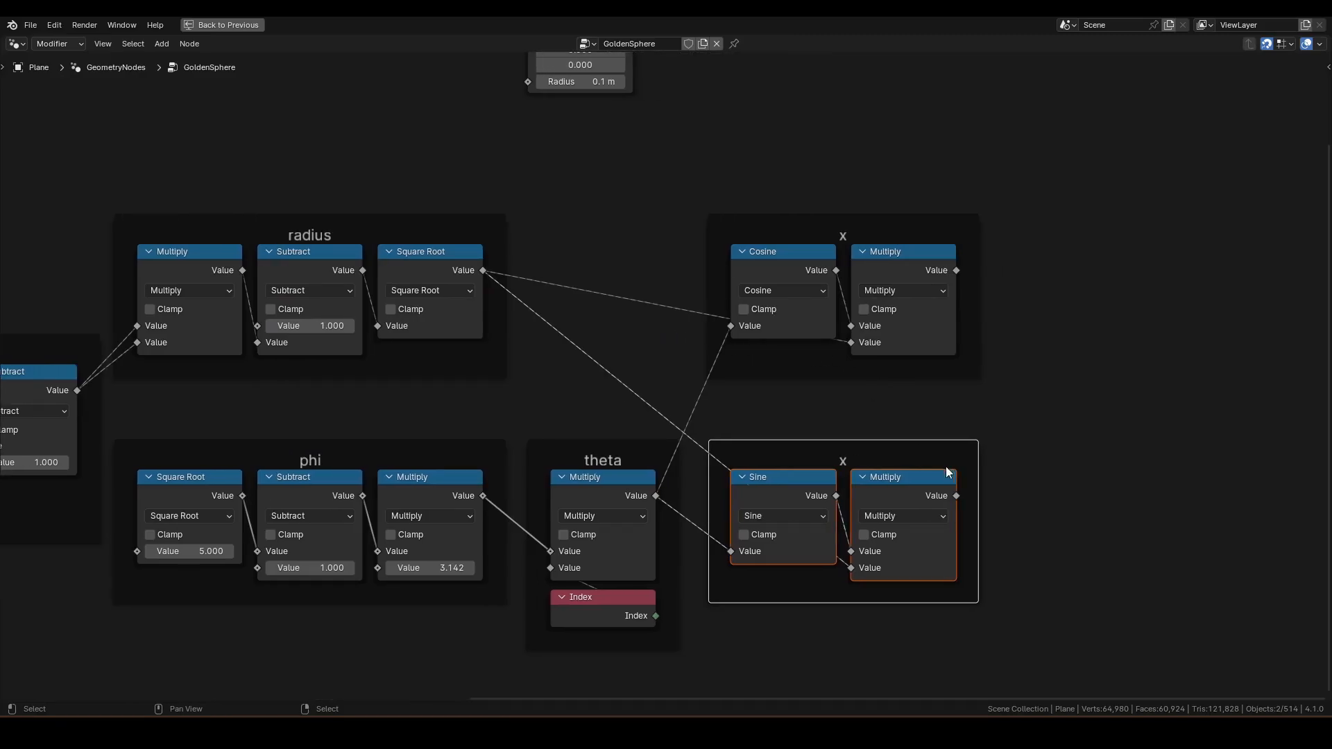
key("F2")
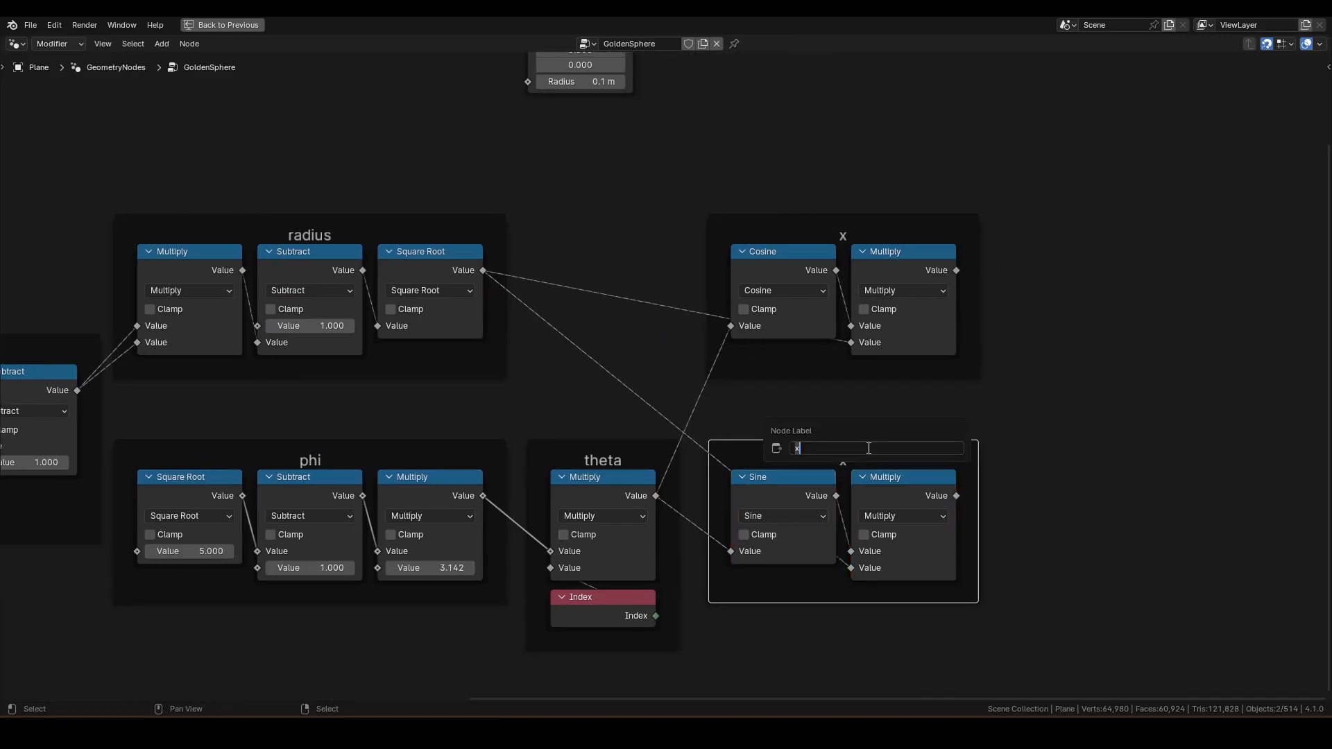
key("Return")
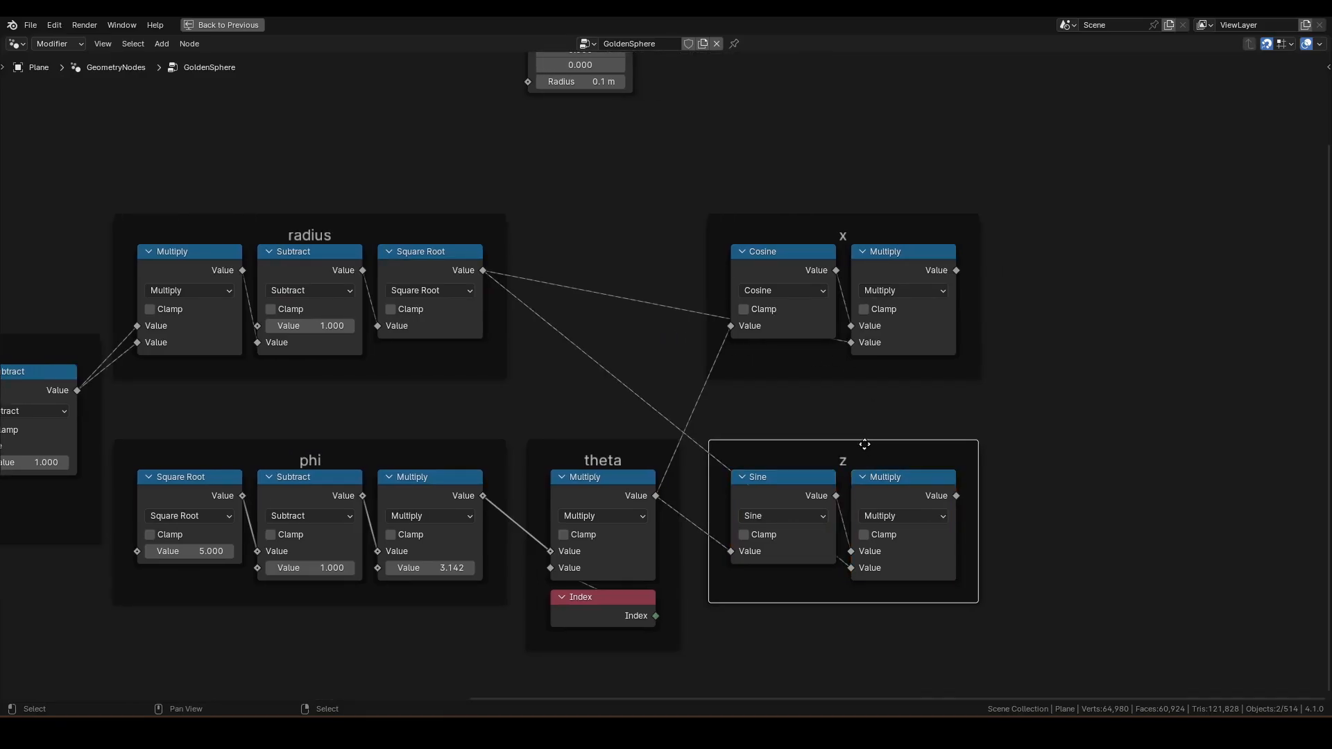
left_click(1034, 410)
mouse_move(817, 216)
left_mouse_down()
mouse_move(887, 217)
mouse_move(816, 219)
left_mouse_up()
Step: Add a Combine XYZ node beyond the x and z frames, with its X input fed by the x frame's Multiply output
middle_click_drag(1013, 312, 921, 308)
left_click_drag(866, 270, 992, 310)
type("cx")
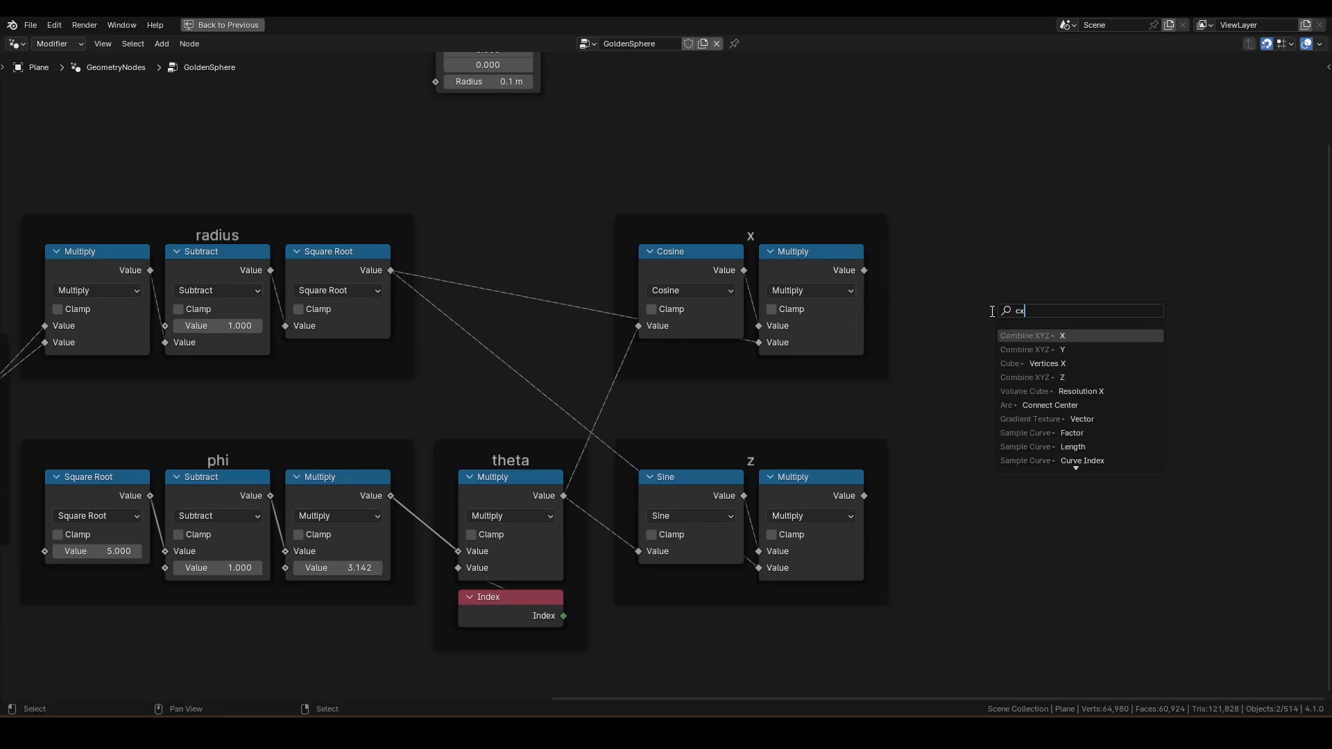
left_click(1024, 336)
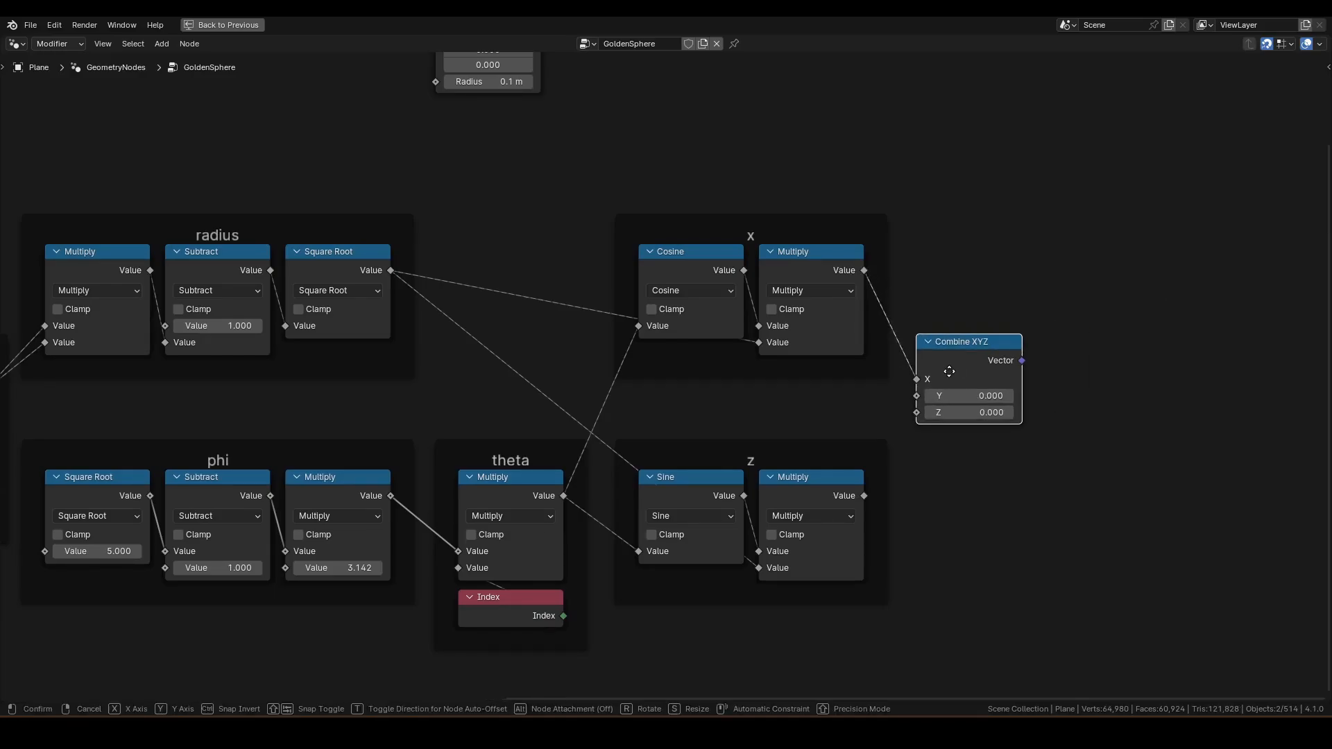
left_click(953, 388)
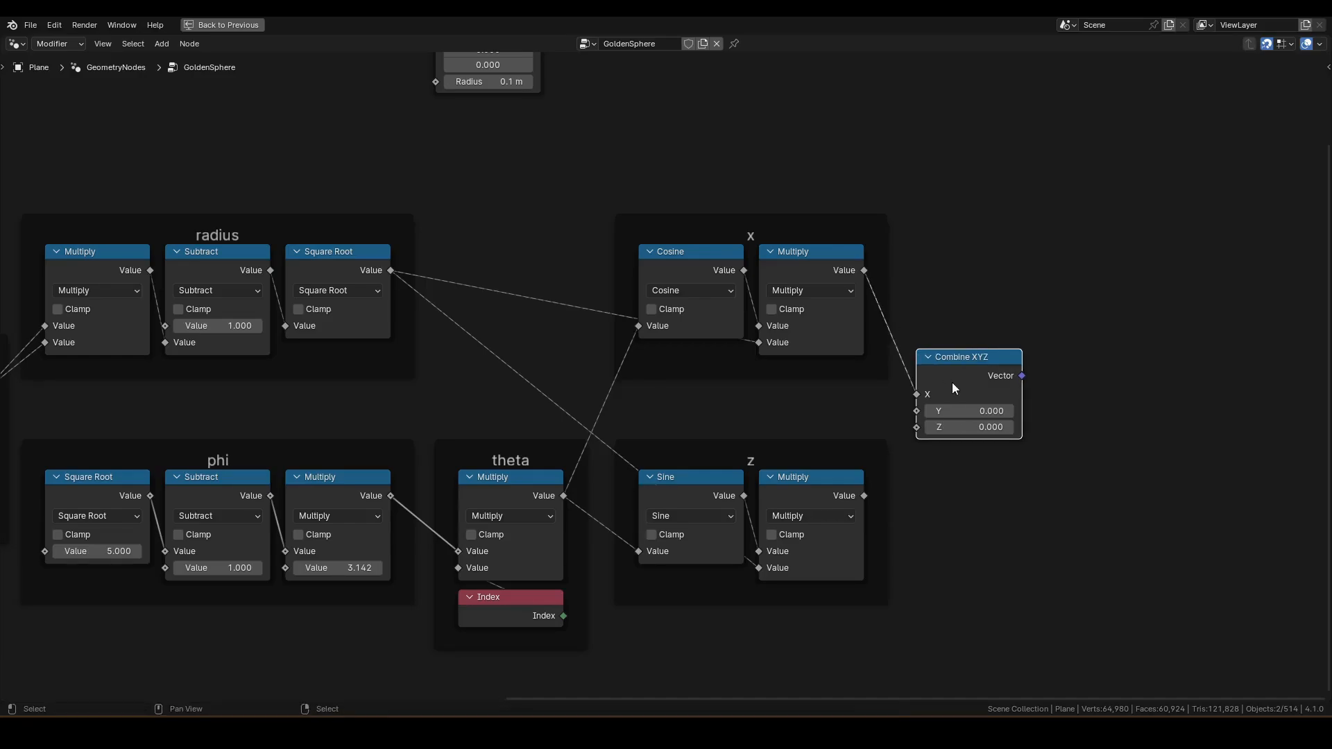
Step: Link the y frame's final Subtract output to the Combine XYZ node's Y and the z frame's Multiply output to its Z
middle_click_drag(596, 405, 859, 372)
scroll(689, 388, "down", 2)
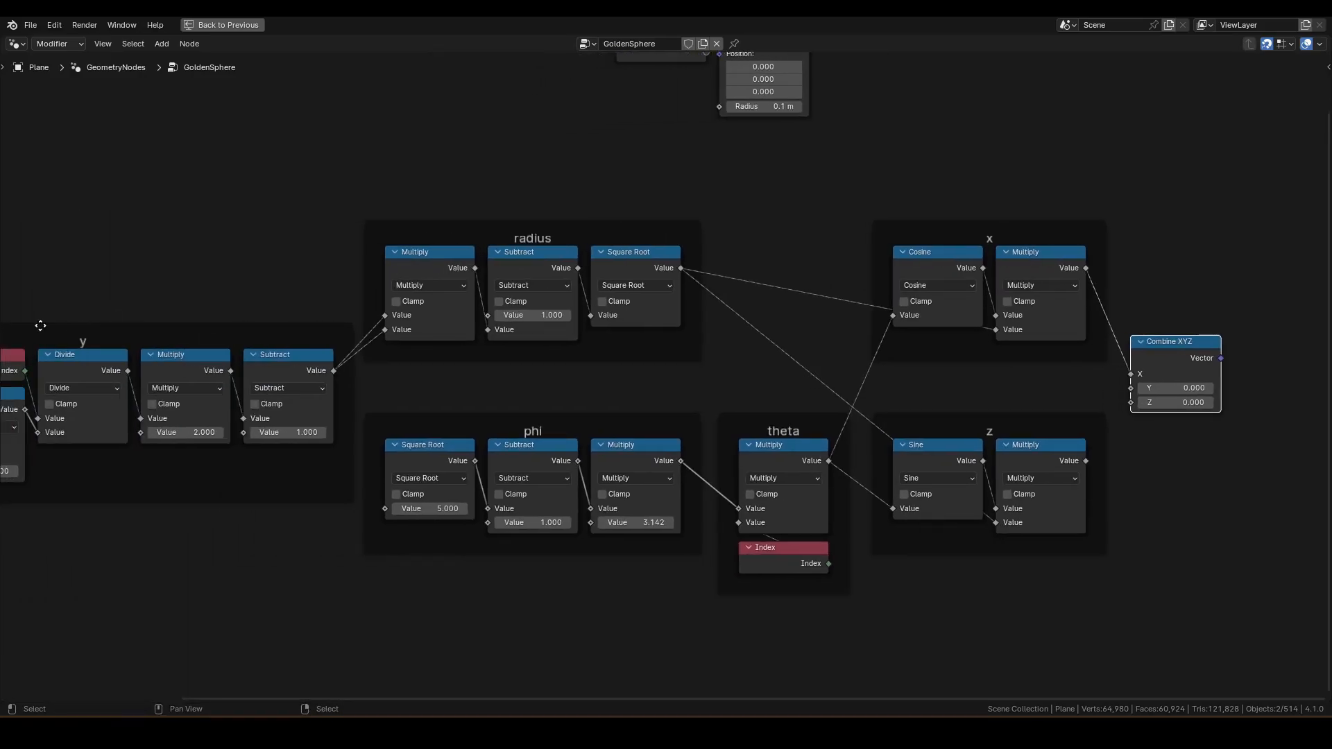
left_click_drag(334, 371, 1131, 388)
middle_click_drag(1108, 450, 908, 442)
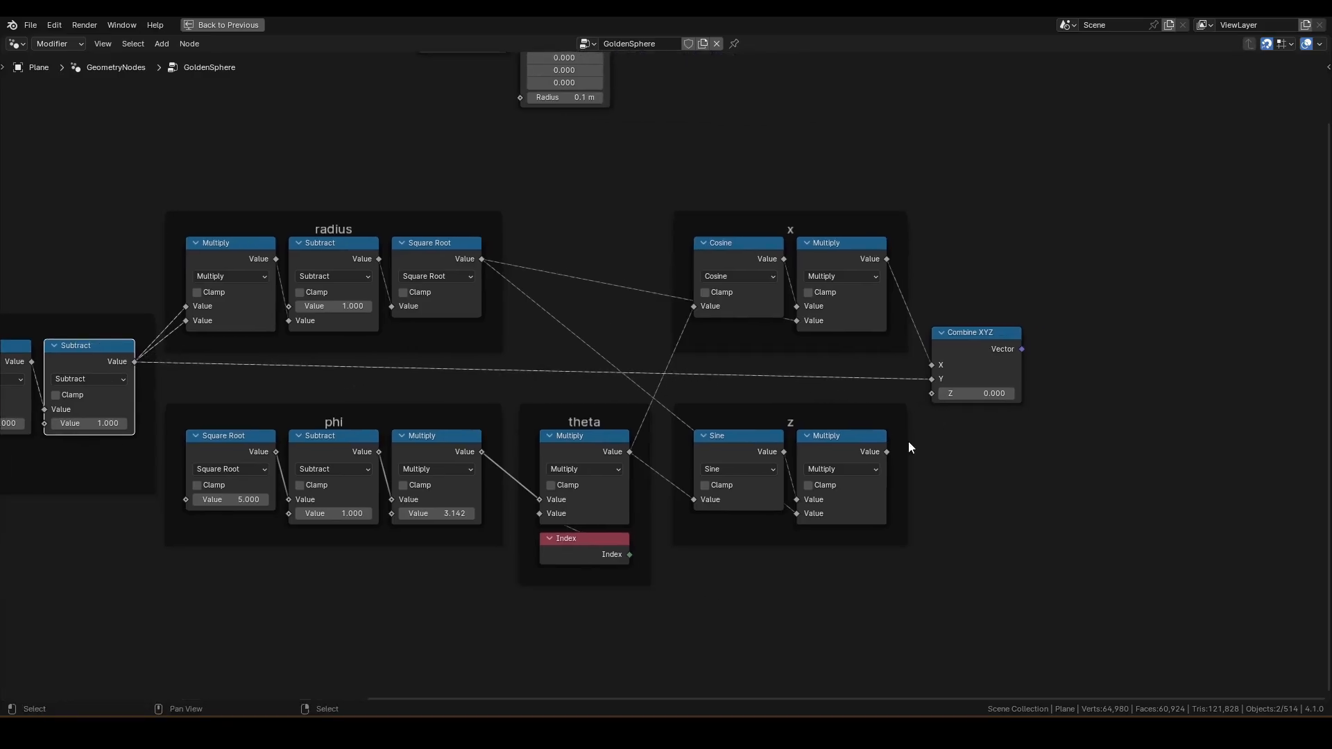
left_click_drag(887, 452, 933, 393)
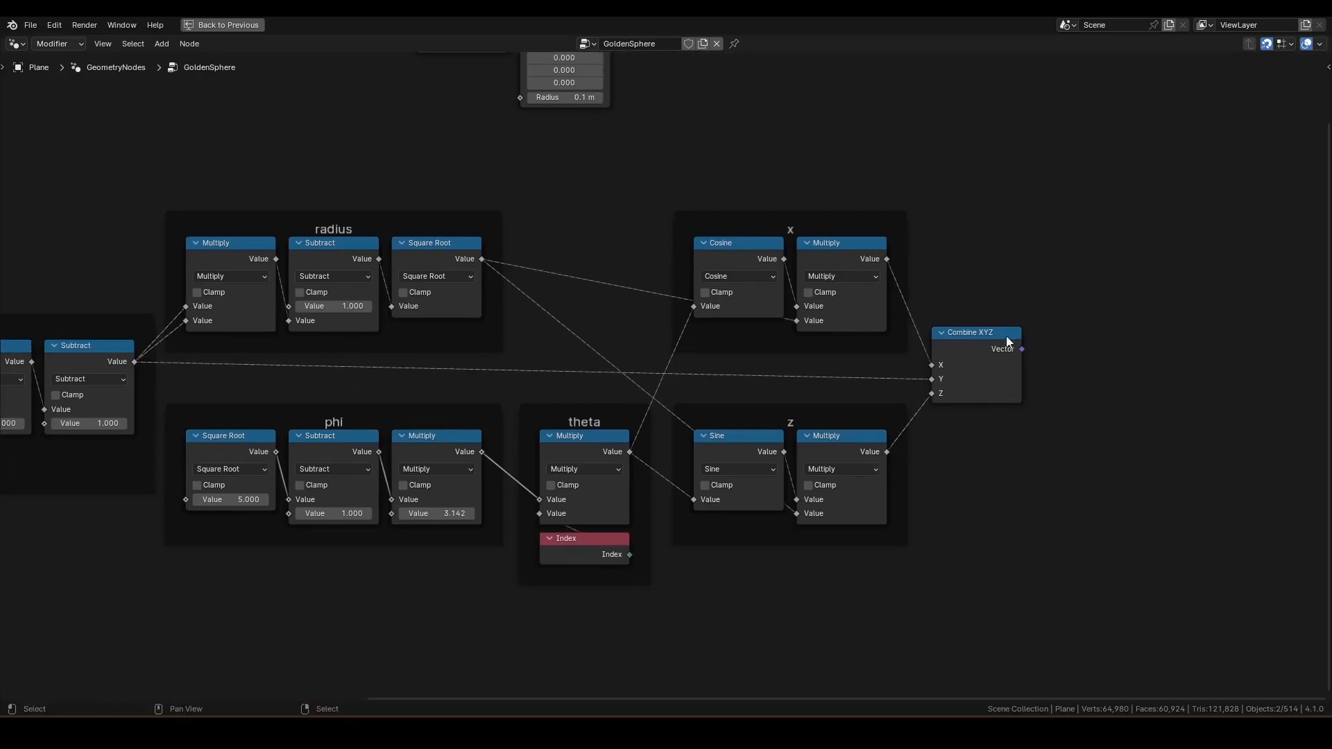
Step: Move the Group Input, Points and Group Output nodes together to just above the Combine XYZ node
middle_click_drag(1013, 340, 949, 471)
left_click_drag(904, 335, 334, 120)
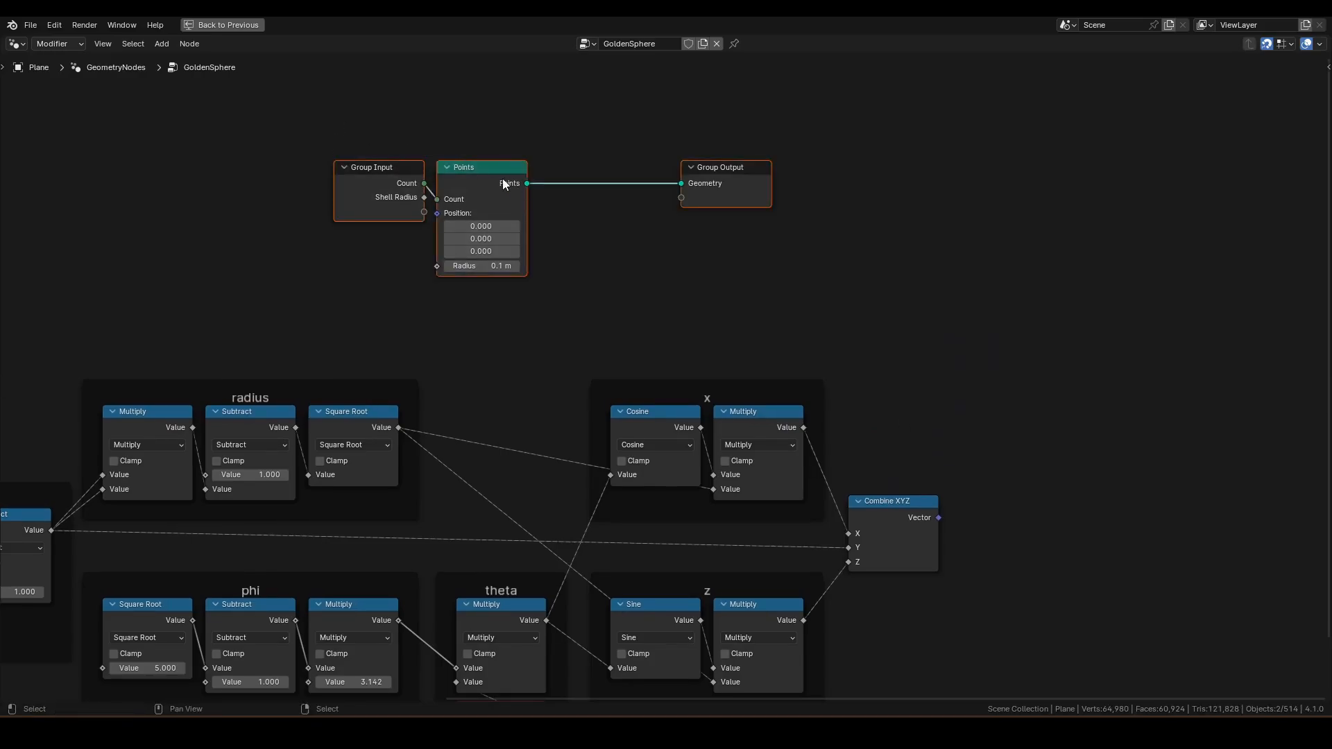
left_click_drag(505, 185, 1003, 381)
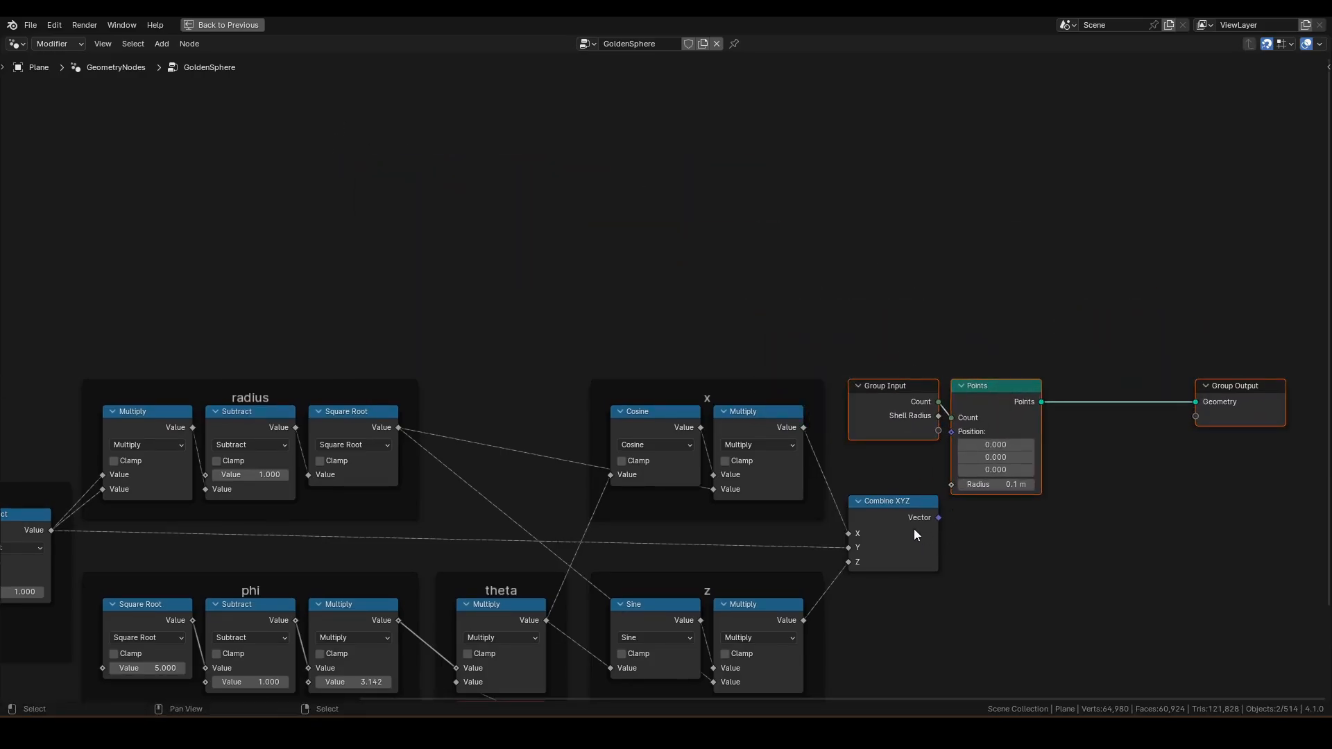
Step: Link the Combine XYZ node's Vector output to the Points node's Position and inspect the points in the 3D viewport
right_click_drag(913, 530, 1009, 454, "alt")
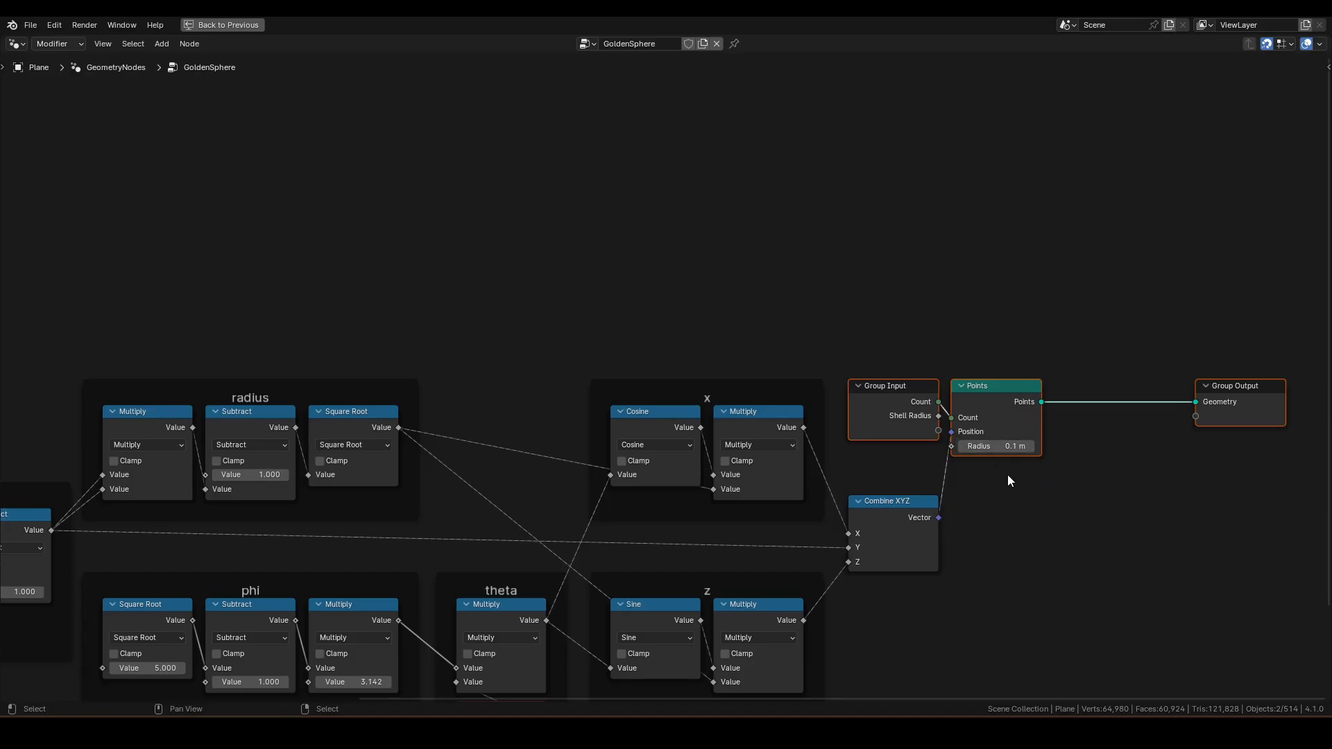
middle_click_drag(1005, 498, 964, 498)
scroll(1001, 379, "down", 4)
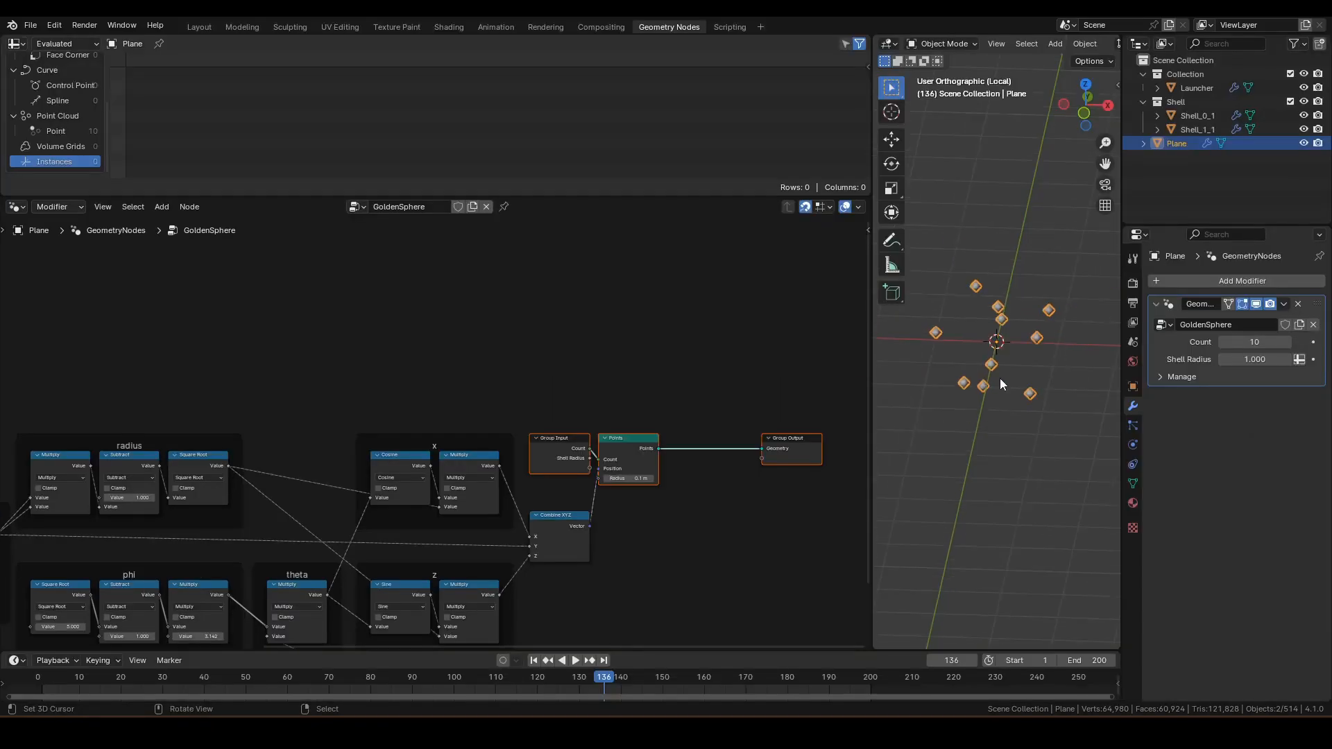
middle_click_drag(992, 392, 1023, 428, "shift")
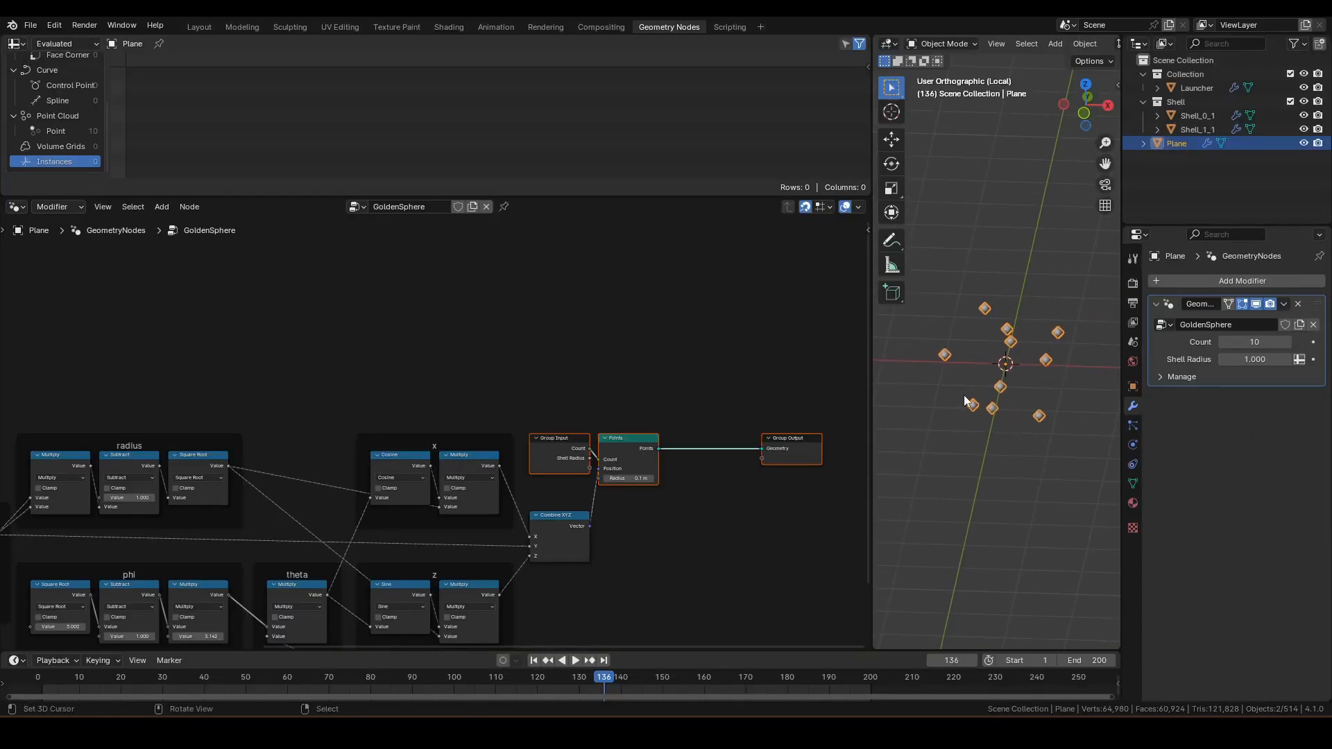
middle_click_drag(1034, 368, 996, 418)
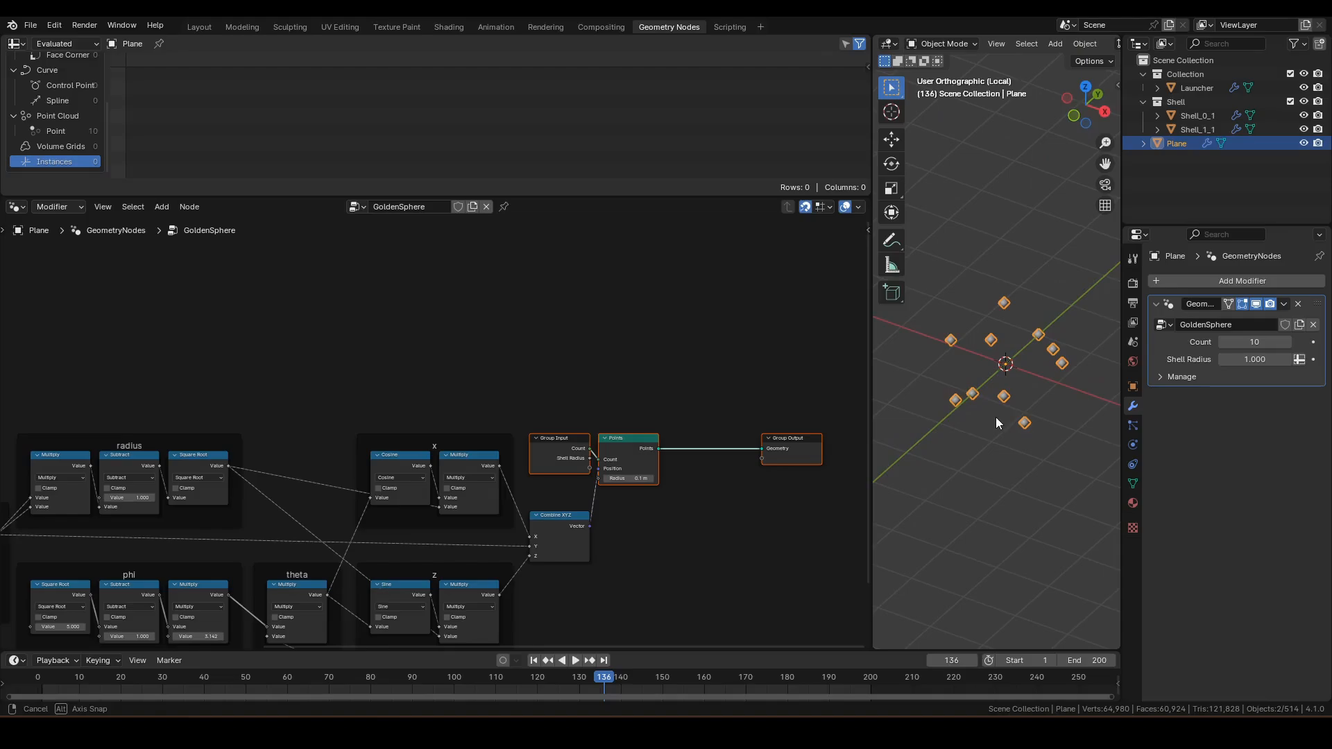
middle_click_drag(996, 417, 996, 417)
Step: Set the GoldenSphere modifier's Count to 500 and inspect the point distribution from another angle
left_click(1269, 337)
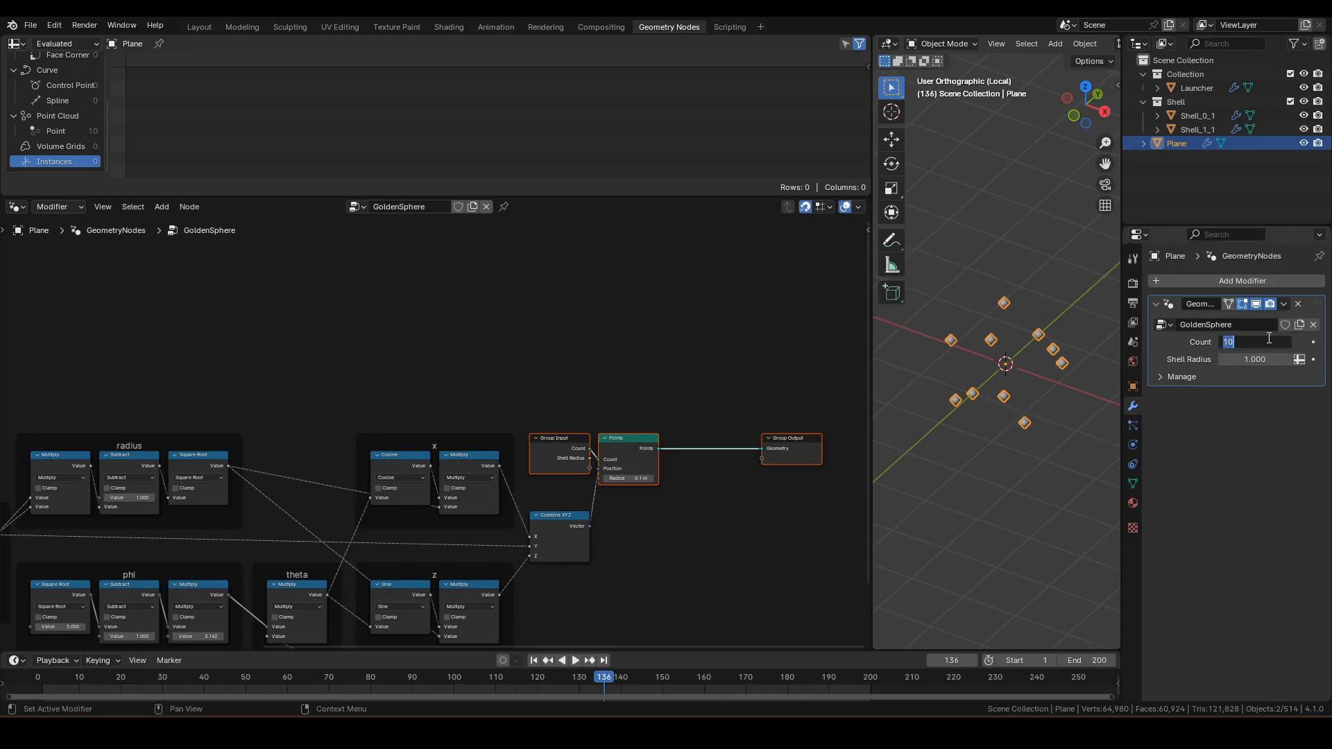
type("500")
key("Return")
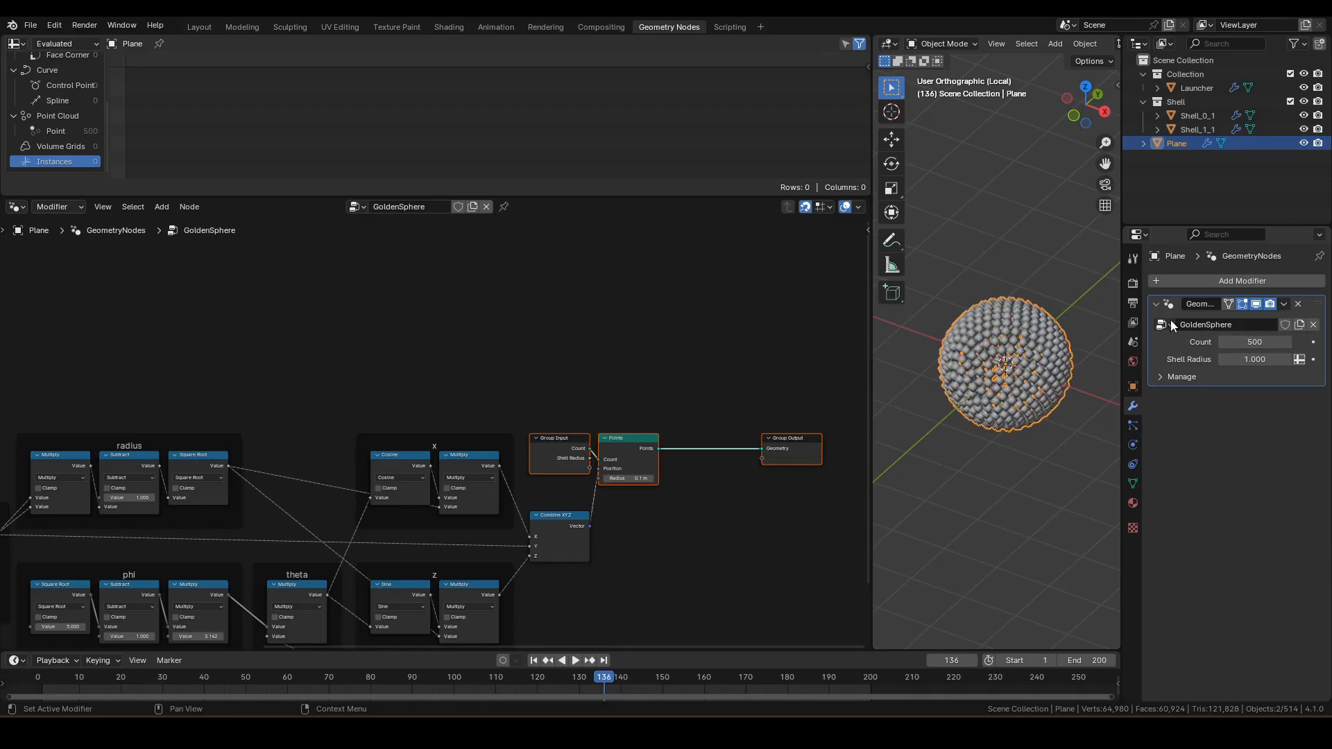
middle_click_drag(1009, 372, 971, 404)
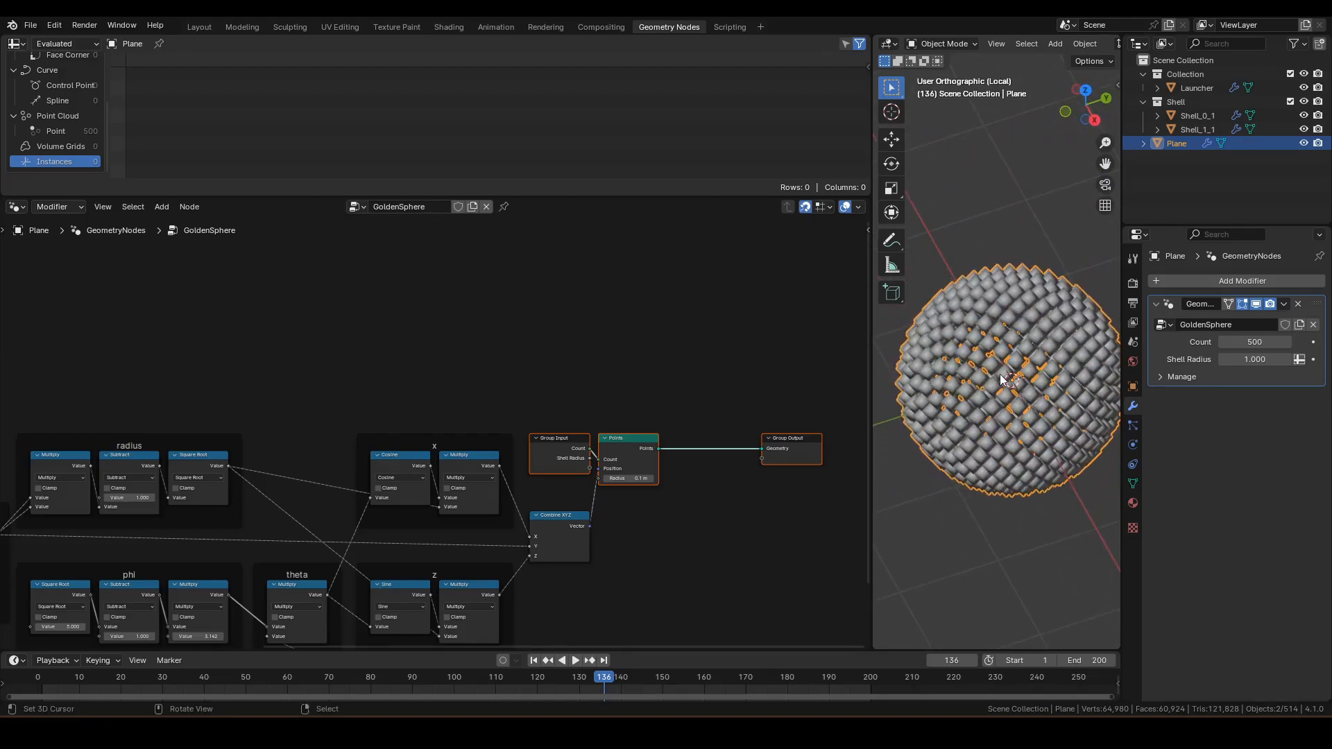
Step: Set the GoldenSphere modifier's Count to 100 and deselect the Plane
left_click(1254, 341)
key("Return")
mouse_move(995, 395)
middle_mouse_down()
mouse_move(1044, 328)
mouse_move(960, 295)
mouse_move(897, 382)
mouse_move(1014, 394)
mouse_move(1008, 406)
middle_mouse_up()
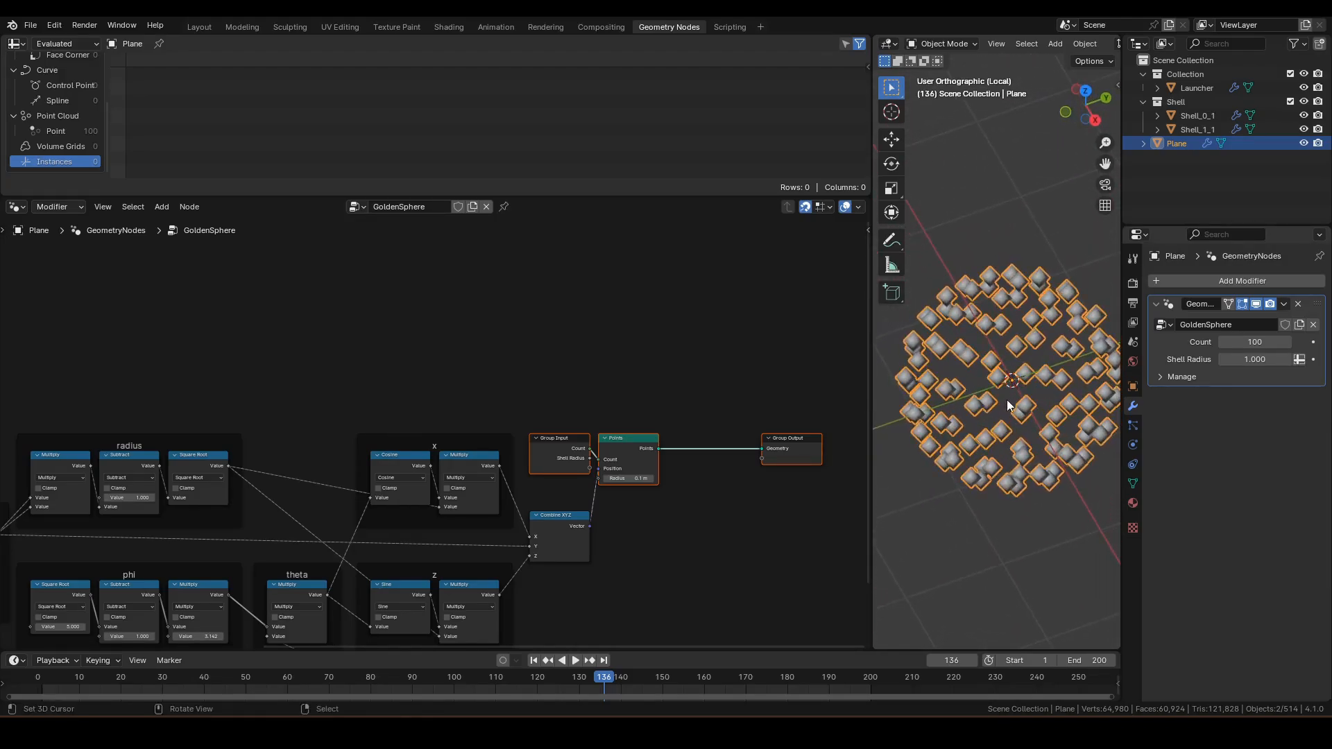
left_click(1007, 406)
Step: Insert a Transform Geometry node on the link between the Points and Group Output nodes
middle_click_drag(755, 515, 515, 484)
scroll(515, 484, "up", 3)
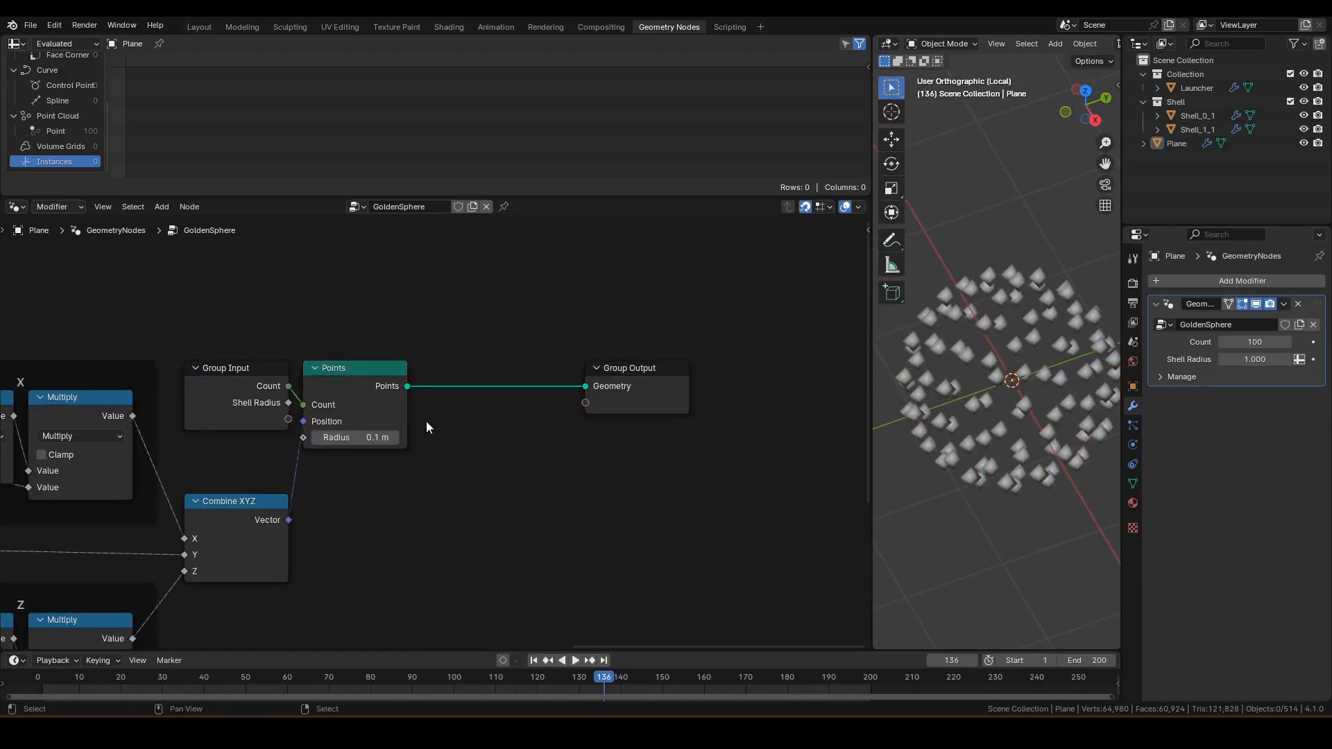
key("shift+a")
type("trans")
key("Return")
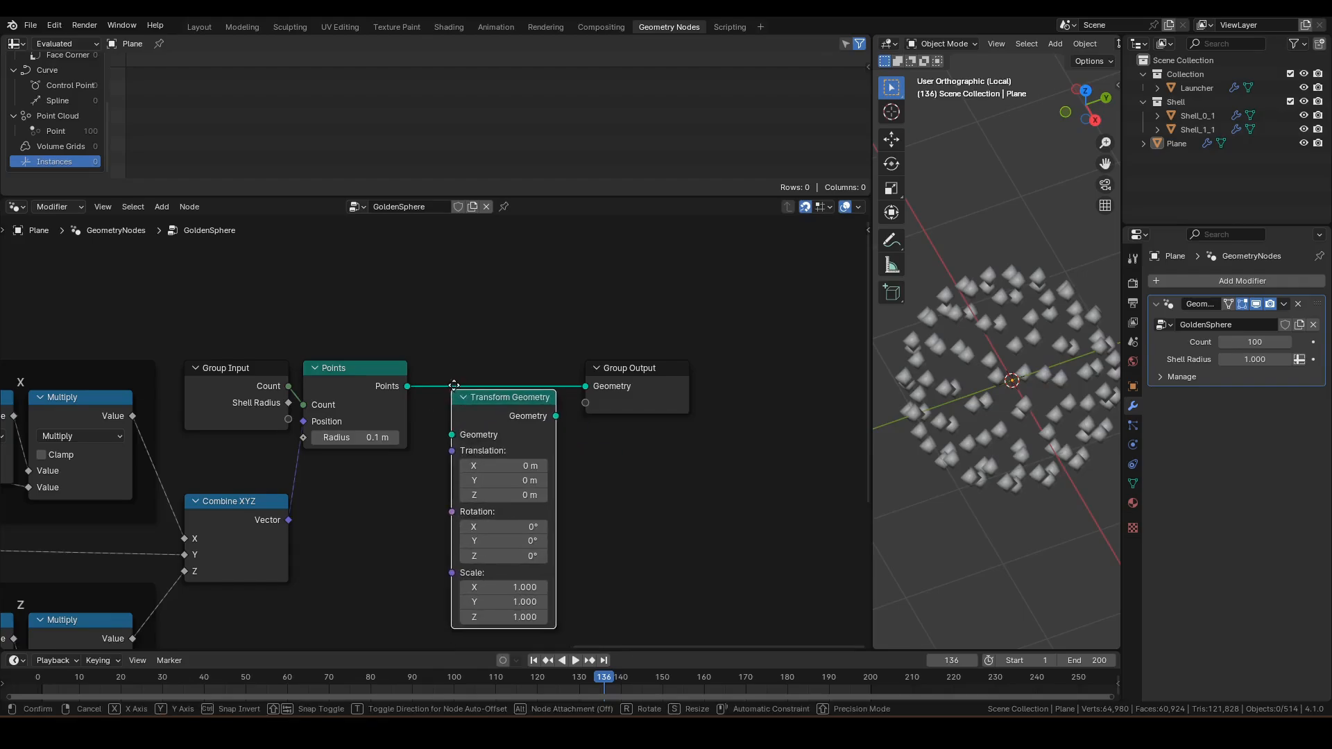
left_click(423, 369)
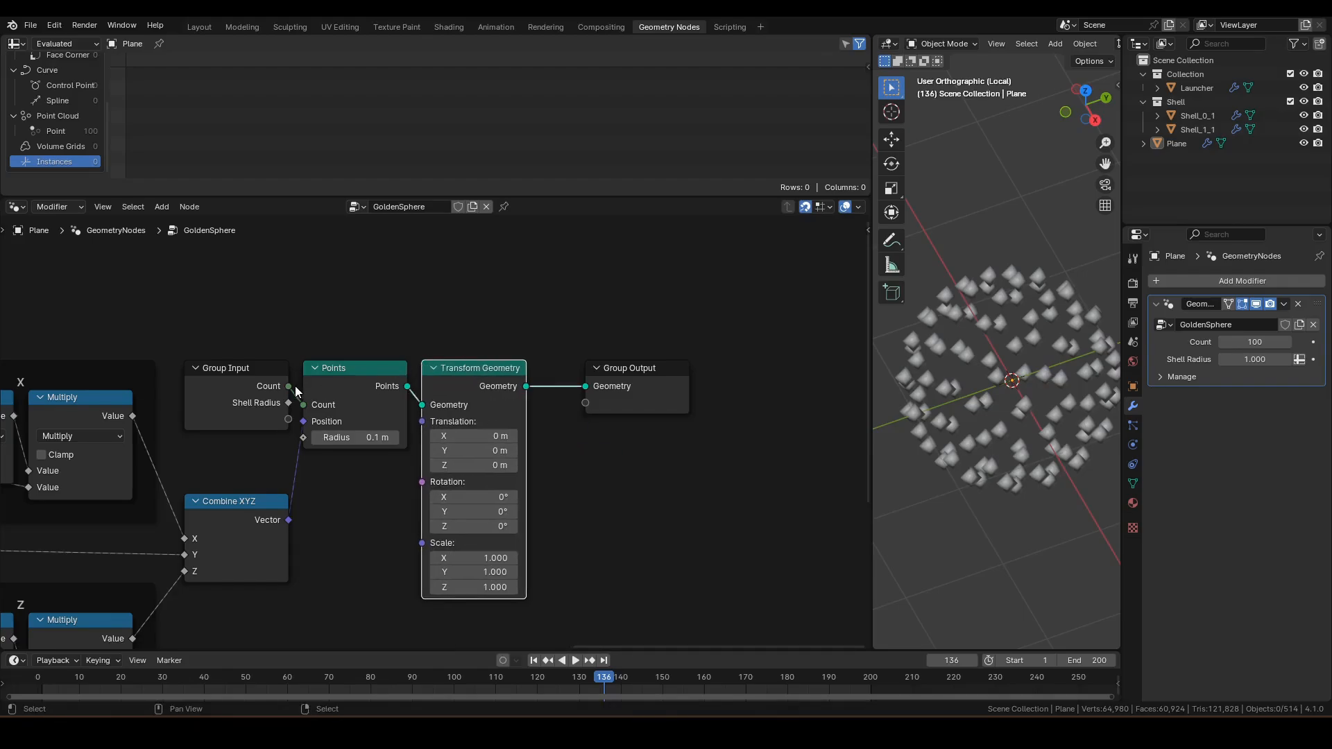
Step: Link the Group Input's Shell Radius to the Transform Geometry node's Scale and hide that node's unused sockets
left_click_drag(288, 403, 435, 542)
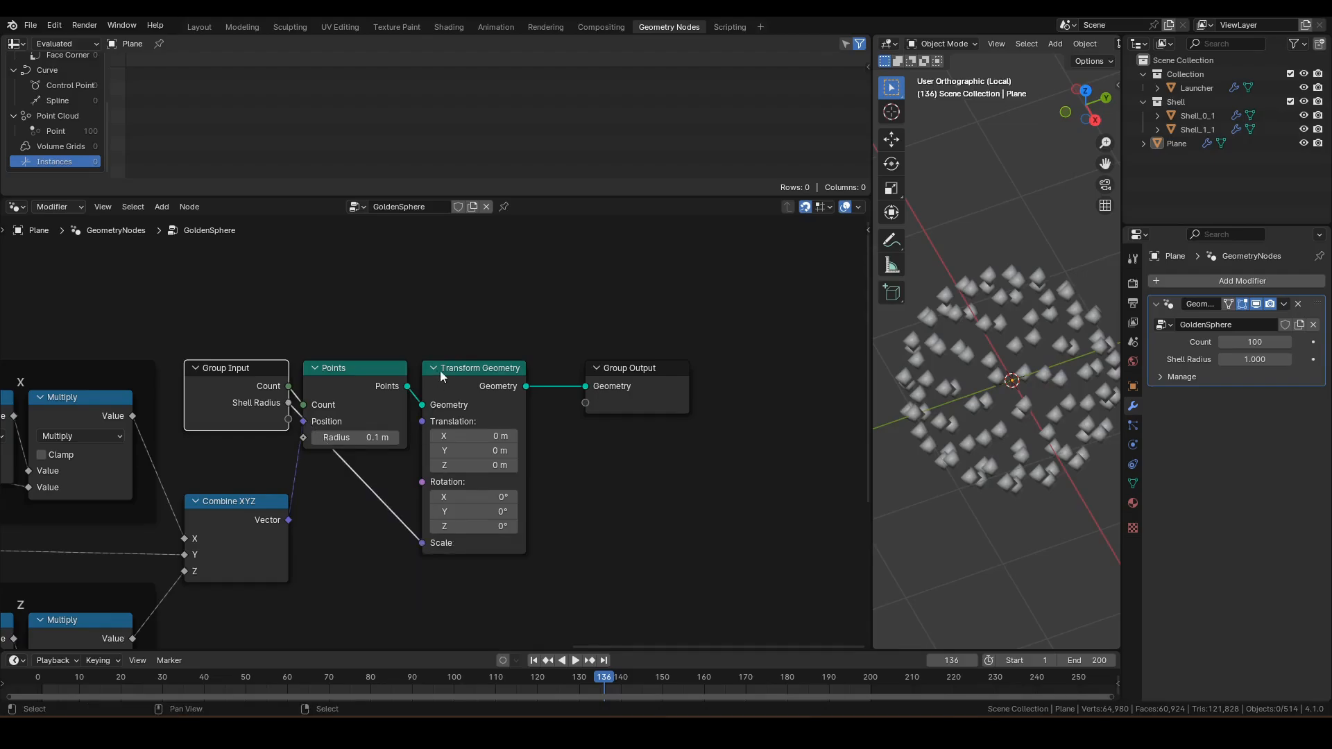
left_click(440, 376)
key("ctrl+h")
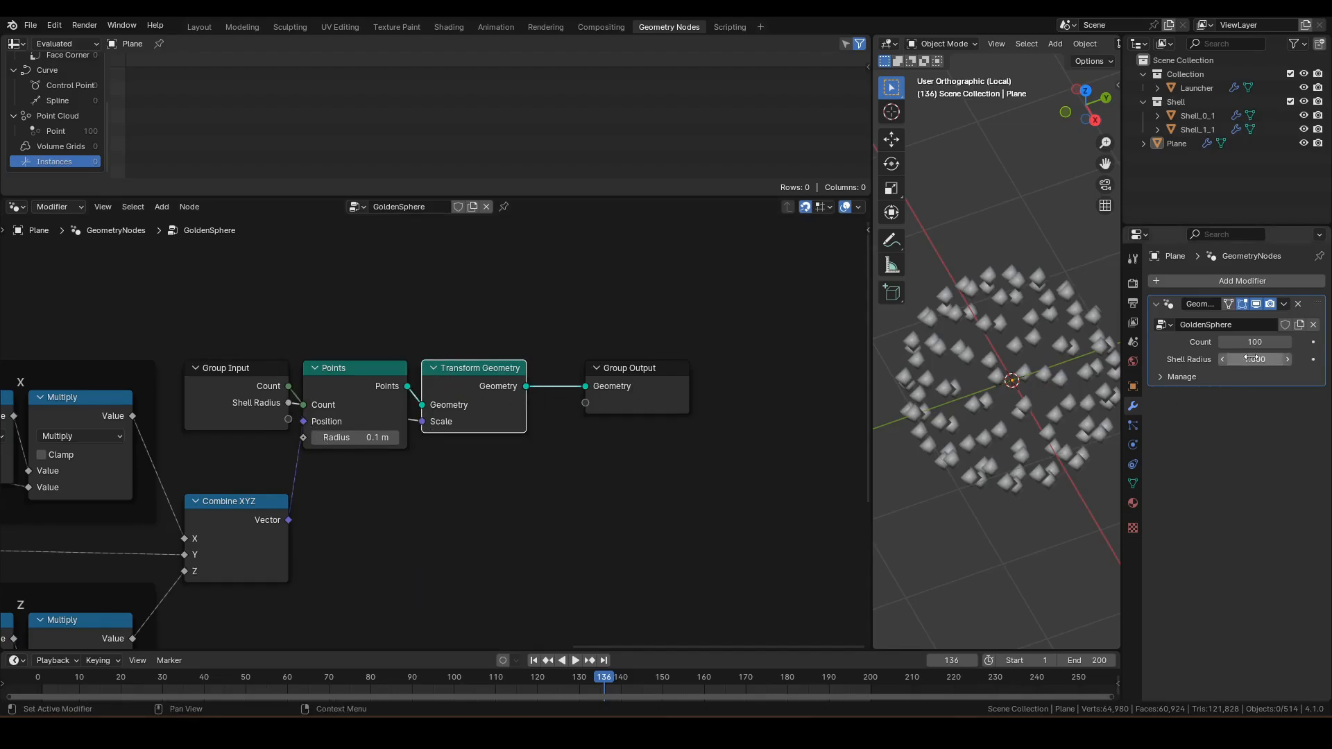
Step: Test the modifier's Shell Radius by raising it to 1.130 and set it back to 1
left_click_drag(1251, 359, 1266, 359)
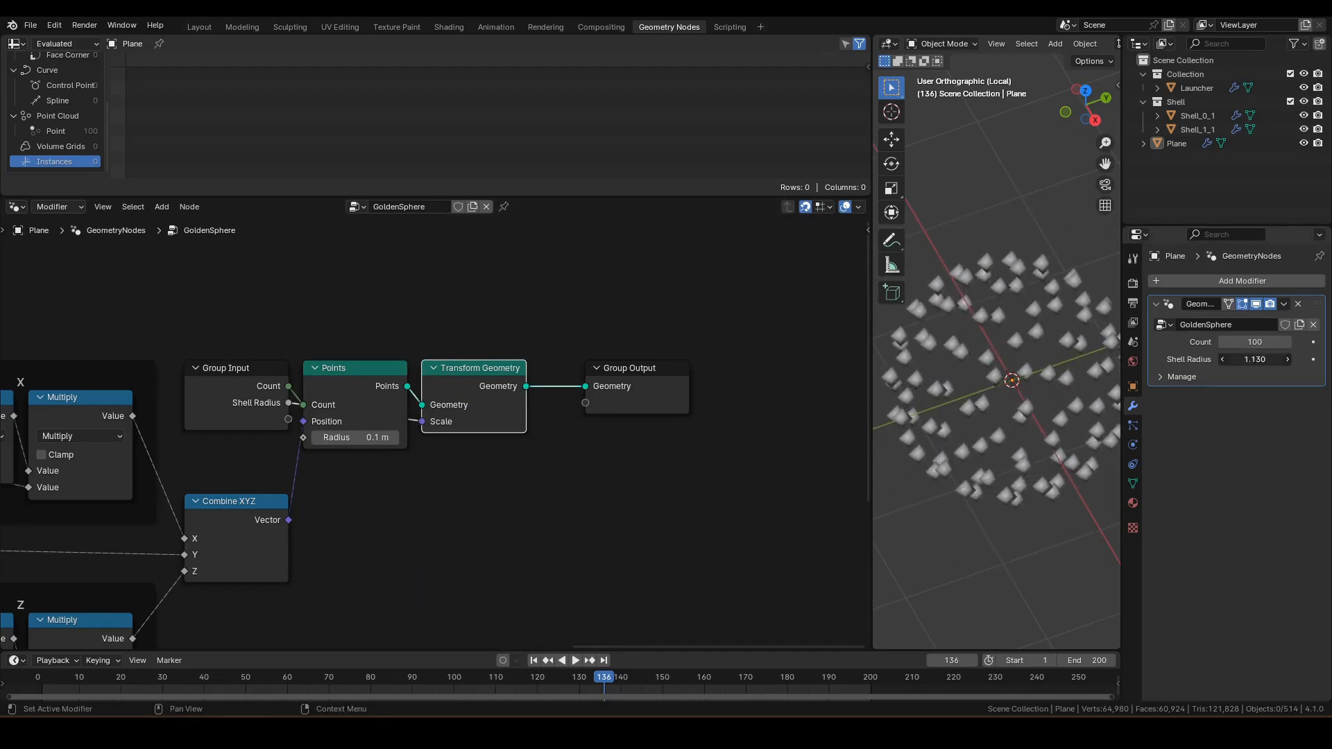
type("1")
key("Return")
Step: Move the Group Output node farther out and insert a Points to Vertices node between it and Transform Geometry
middle_click_drag(648, 456, 467, 451)
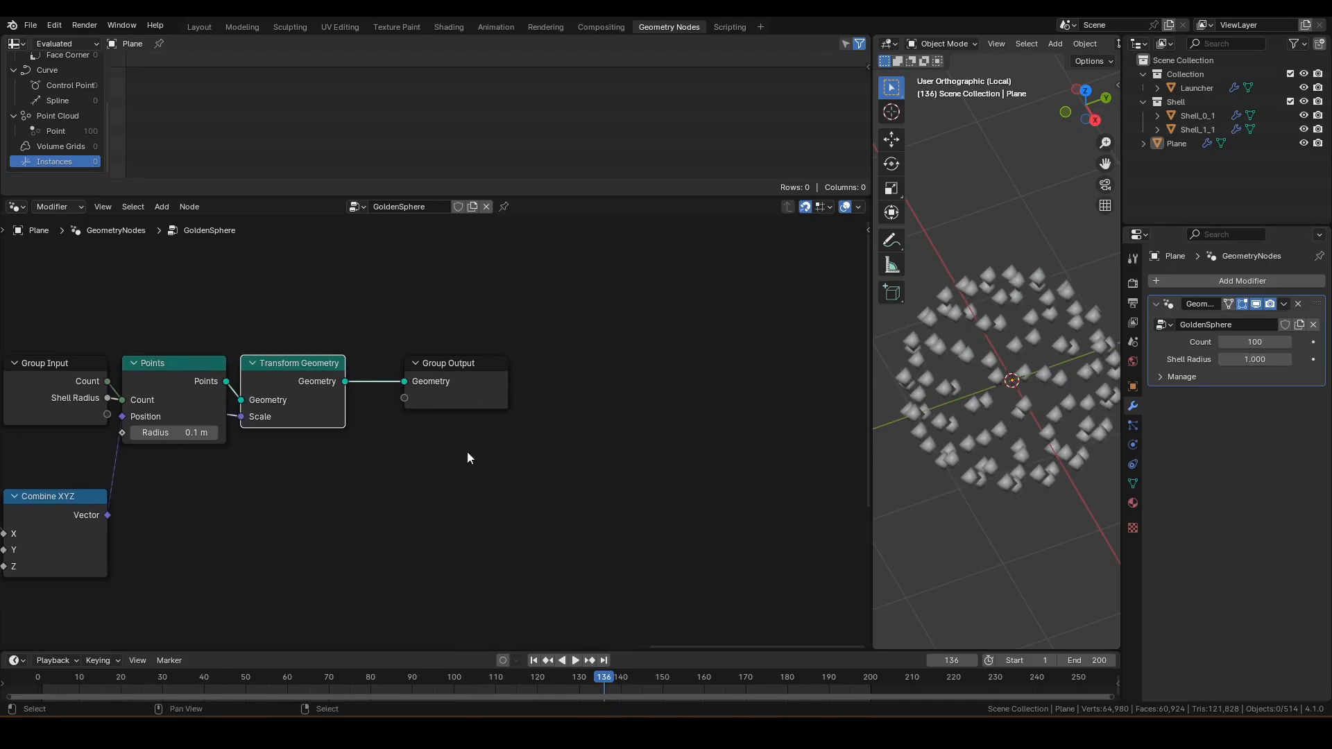
left_click(460, 395)
key("F3")
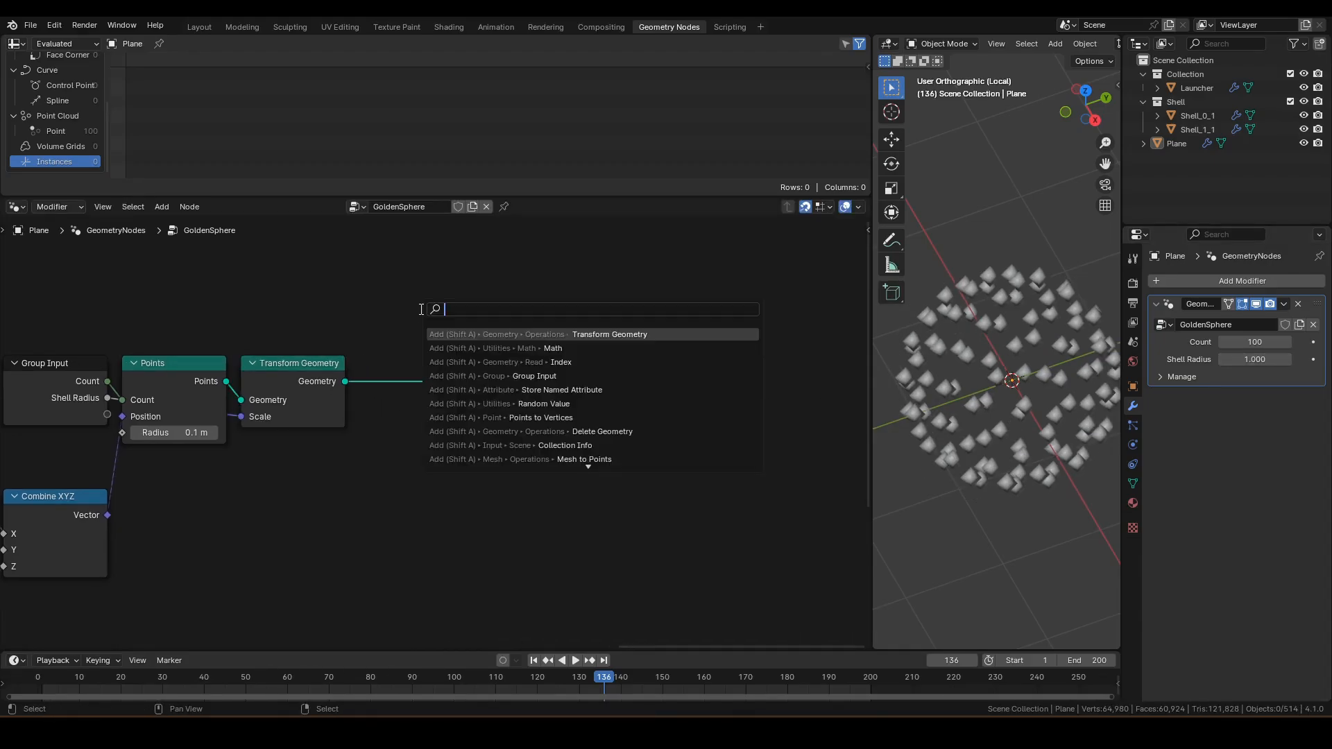
type("pyt")
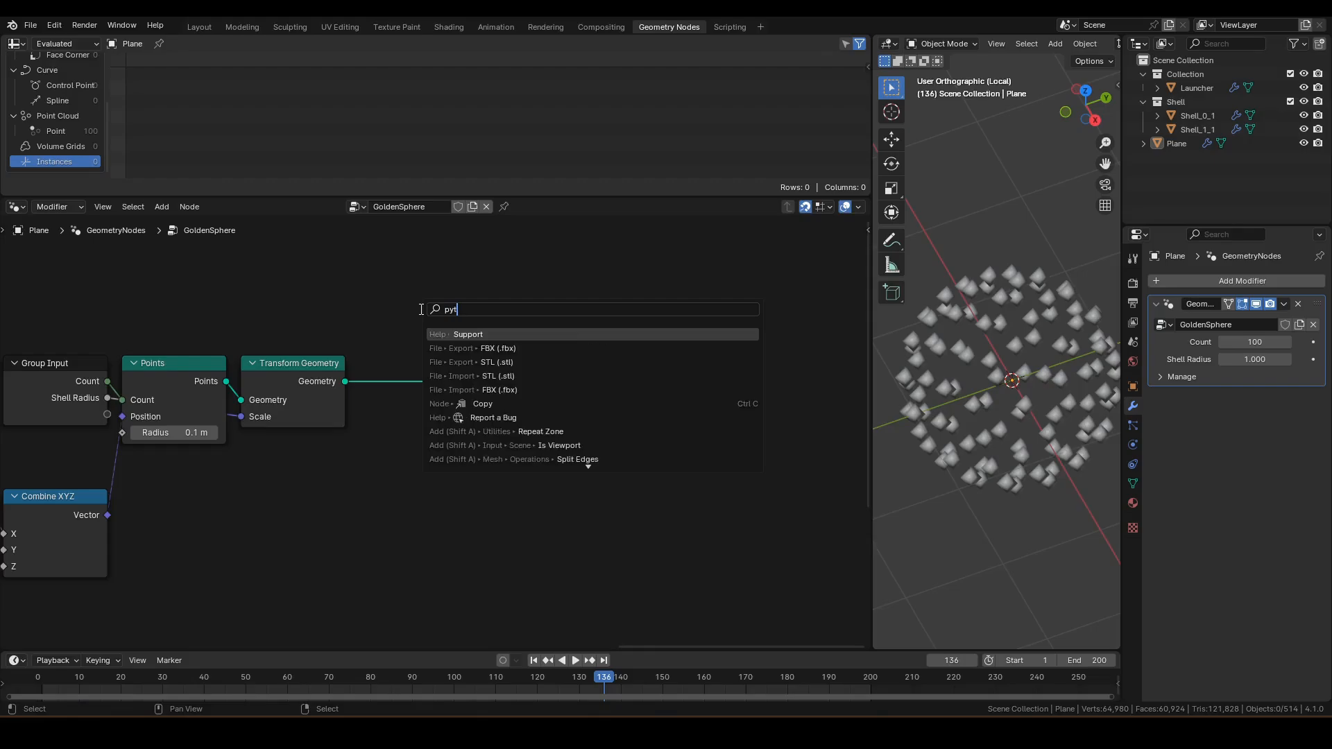
key("BackSpace")
key("BackSpace")
type("tv")
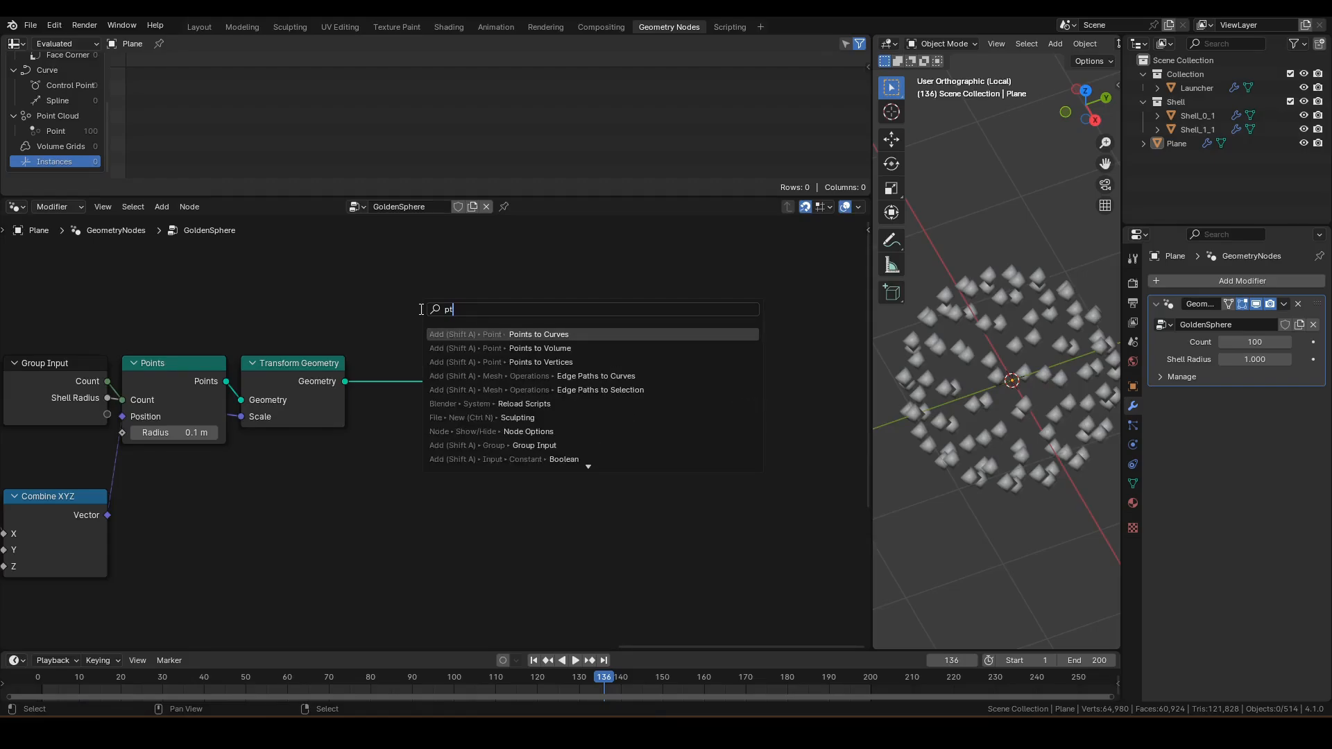
key("Down")
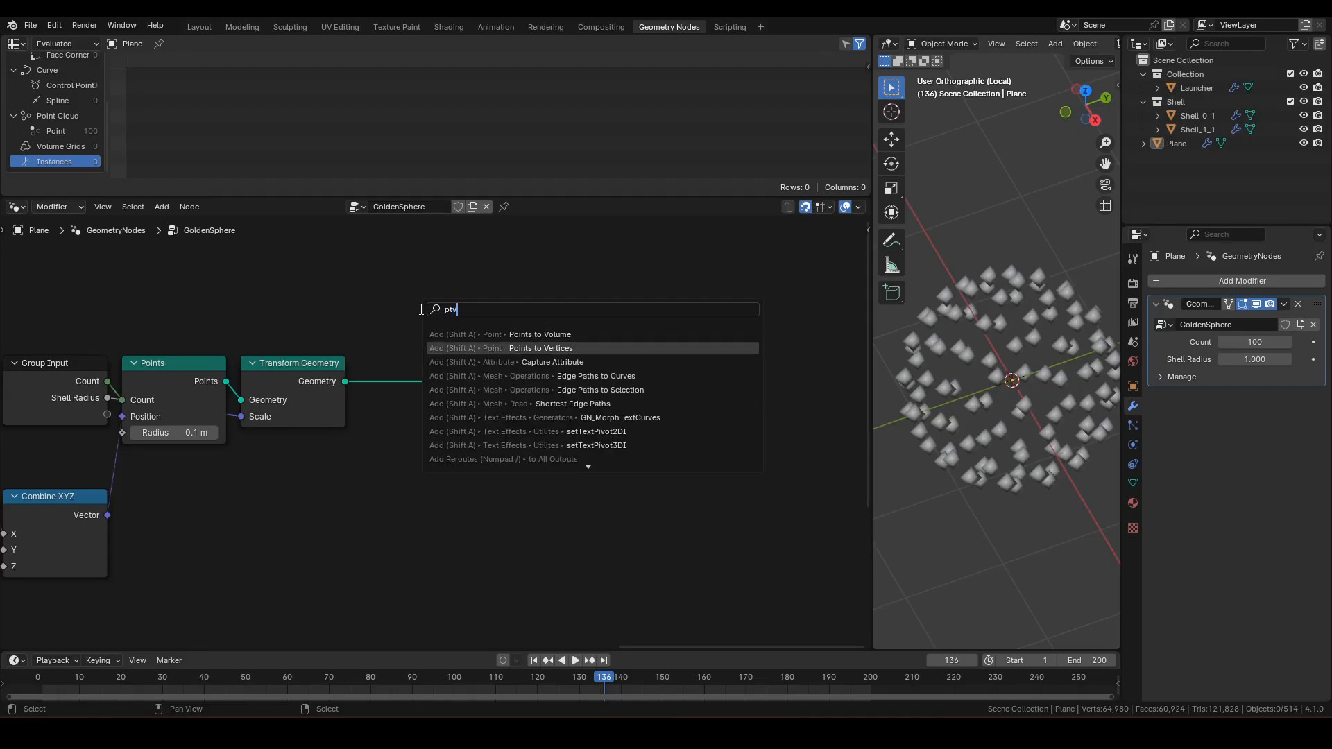
key("Return")
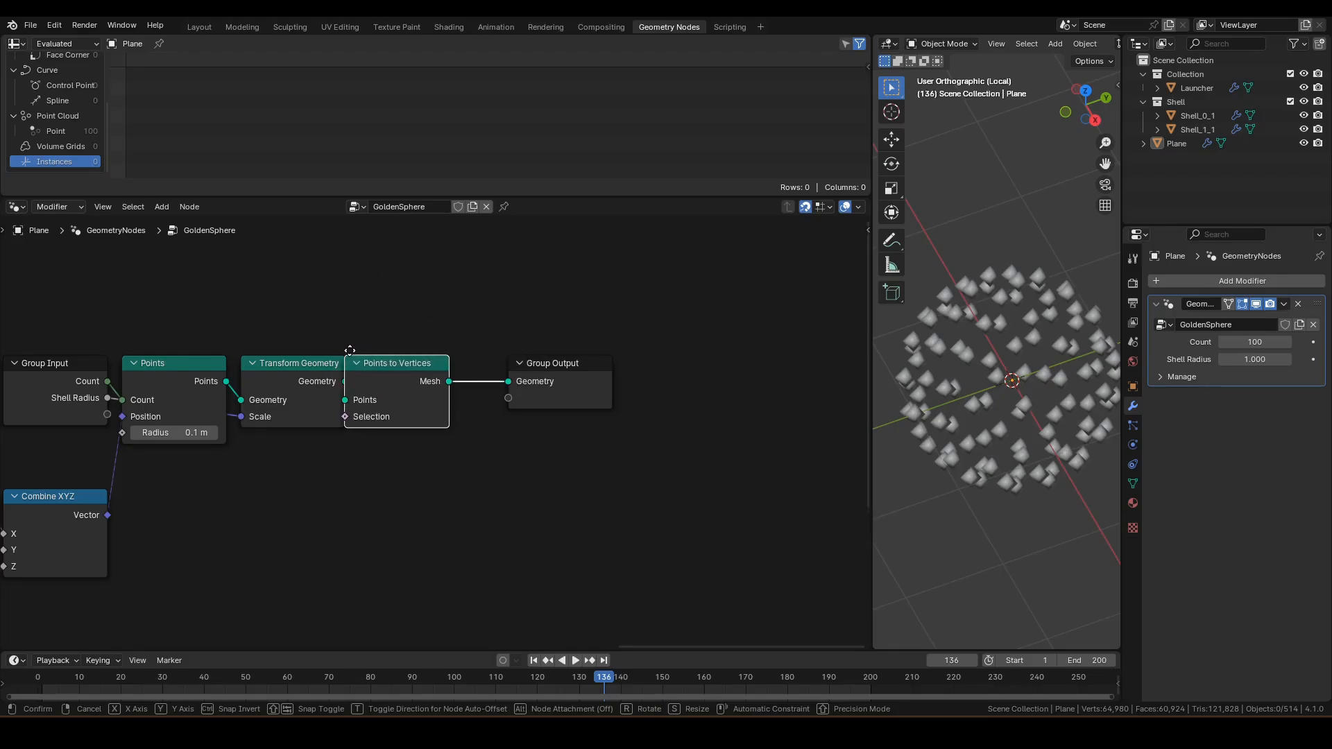
left_click(366, 355)
Step: Select the Plane object and show its mesh Vertex data in the spreadsheet
left_click(984, 361)
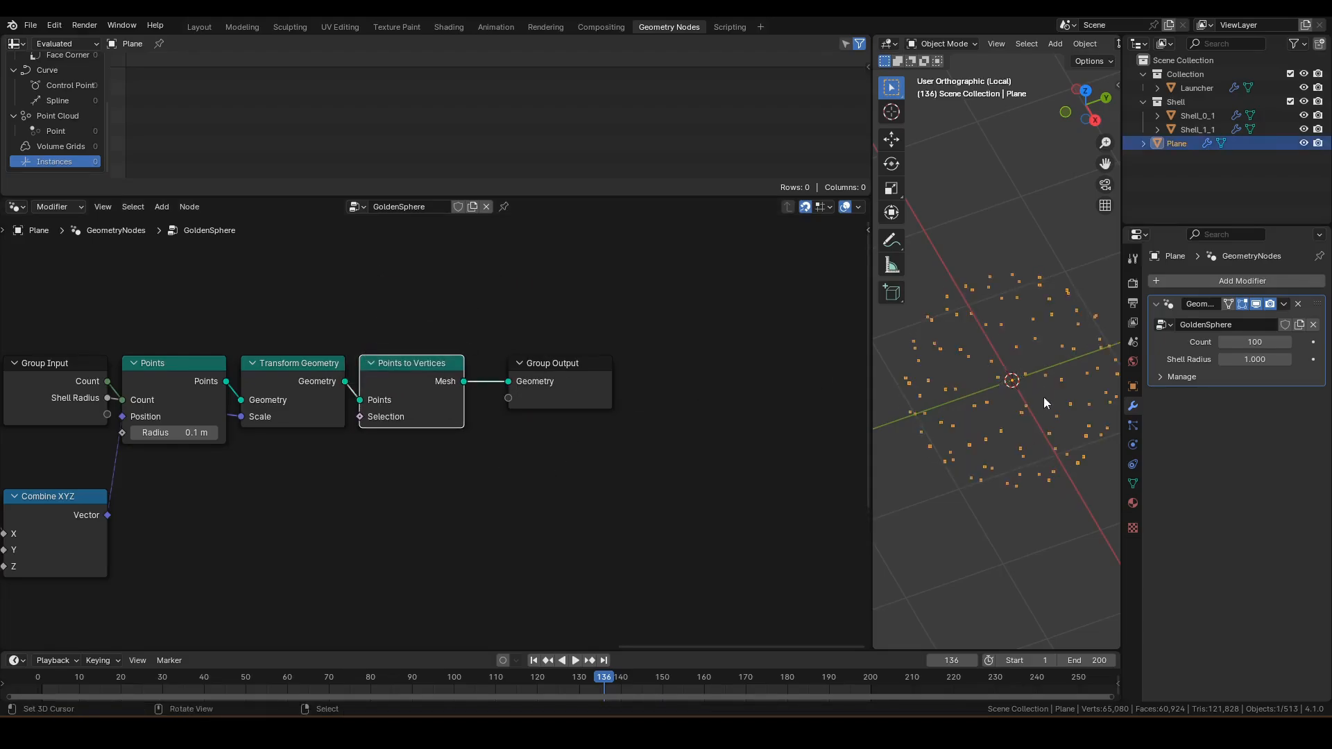
middle_click_drag(1035, 380, 1009, 369)
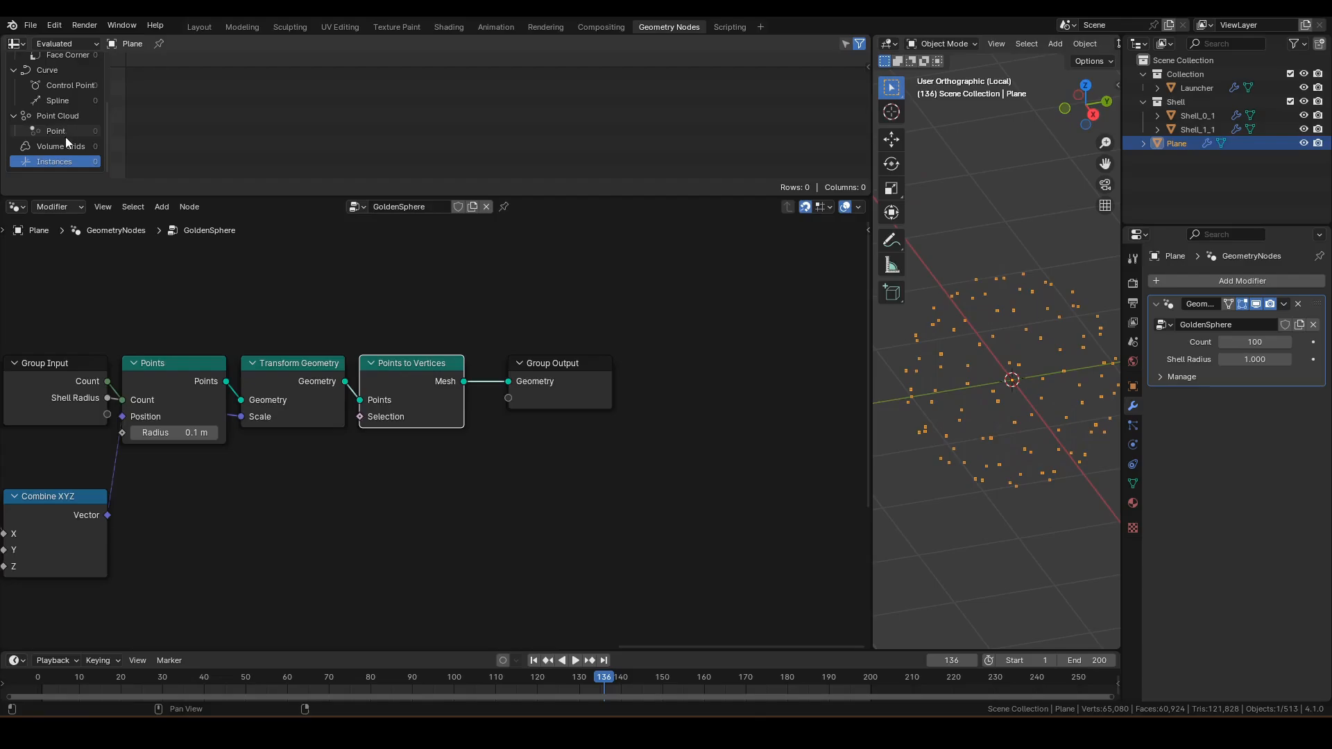
scroll(69, 126, "up", 5)
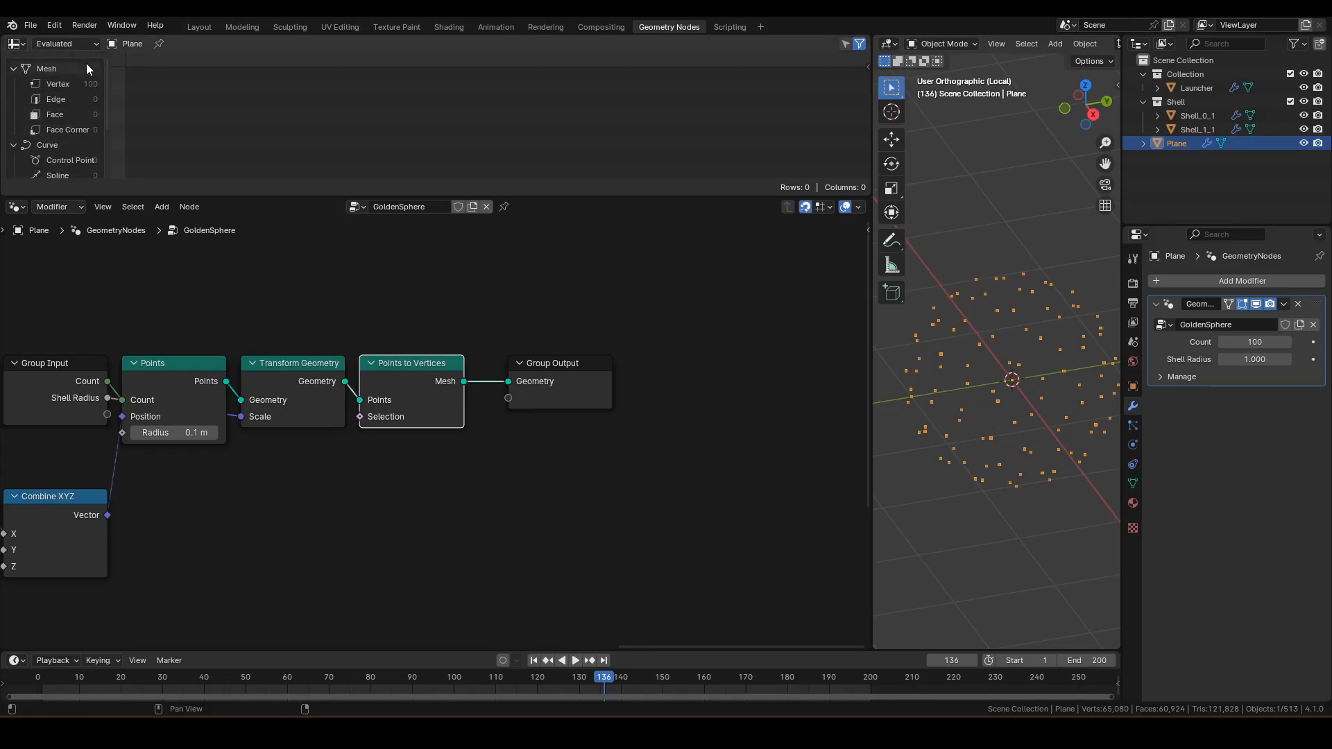
left_click(68, 82)
left_click(774, 414)
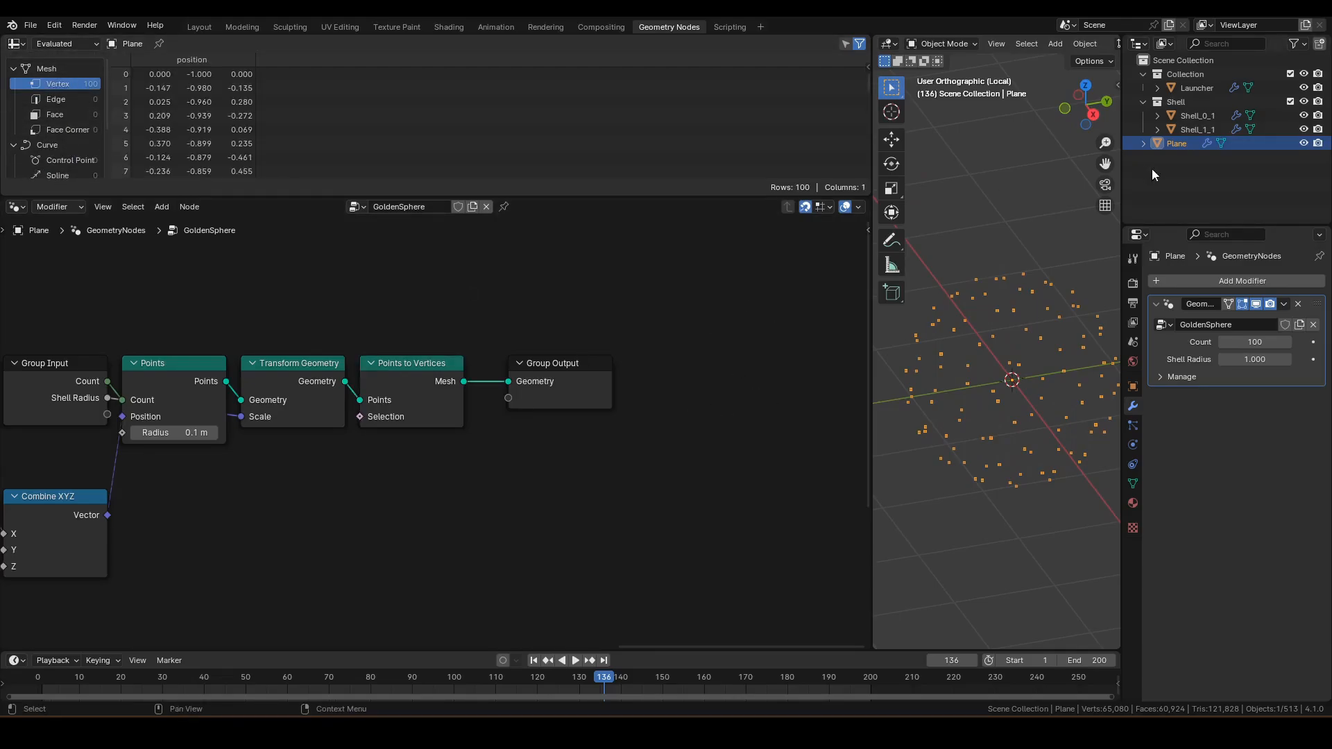
Step: Examine the stored attributes in the ShellBuilder nodes of Shell_1_1 and return to the Plane object
left_click(1210, 127)
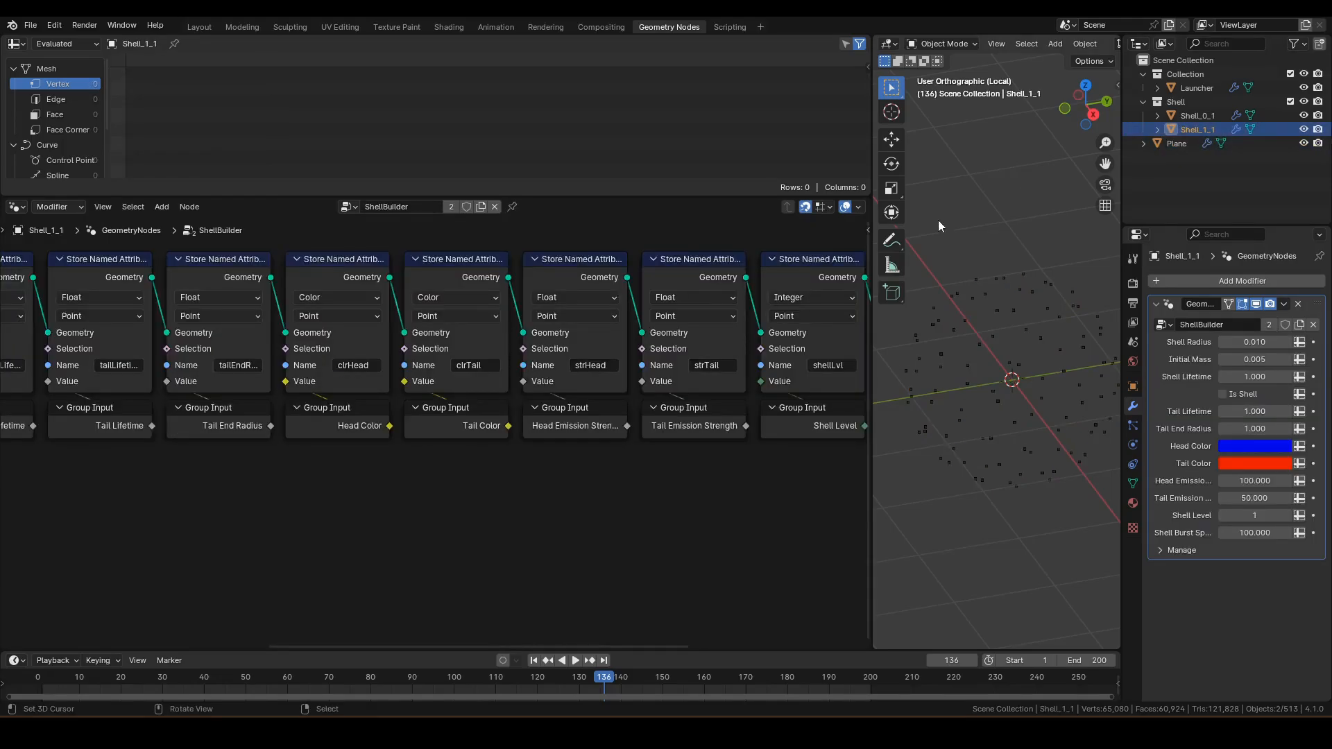
middle_click_drag(379, 315, 242, 347)
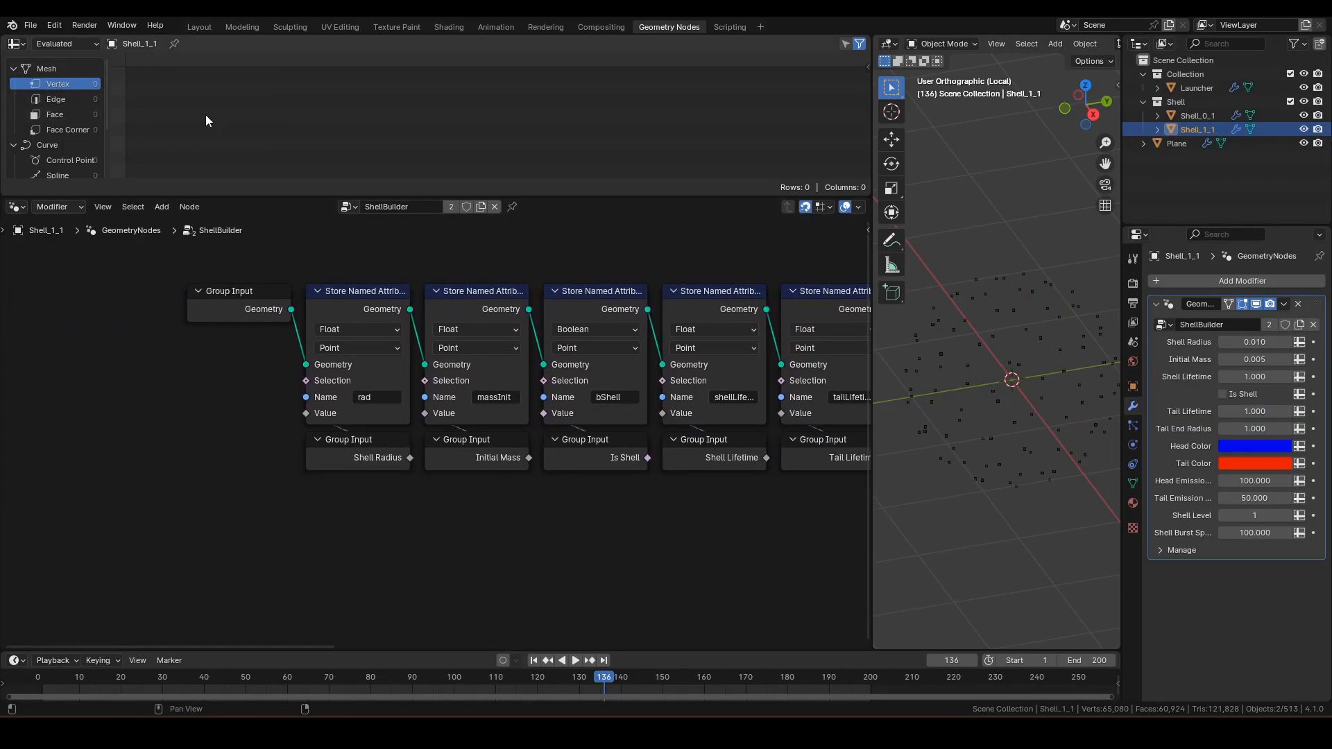
left_click(1179, 142)
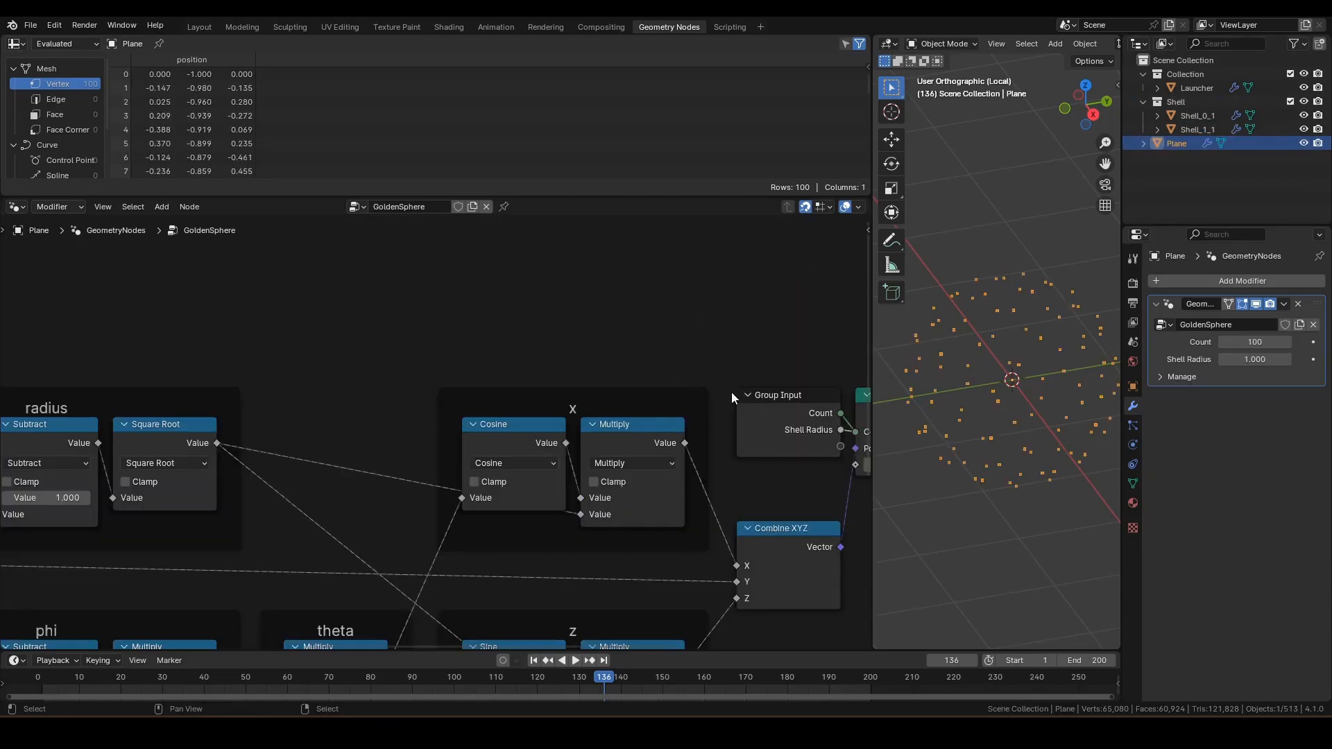
Step: Move the Group Output node close beside the Points to Vertices node
middle_click_drag(731, 396, 145, 340)
left_click_drag(702, 369, 661, 371)
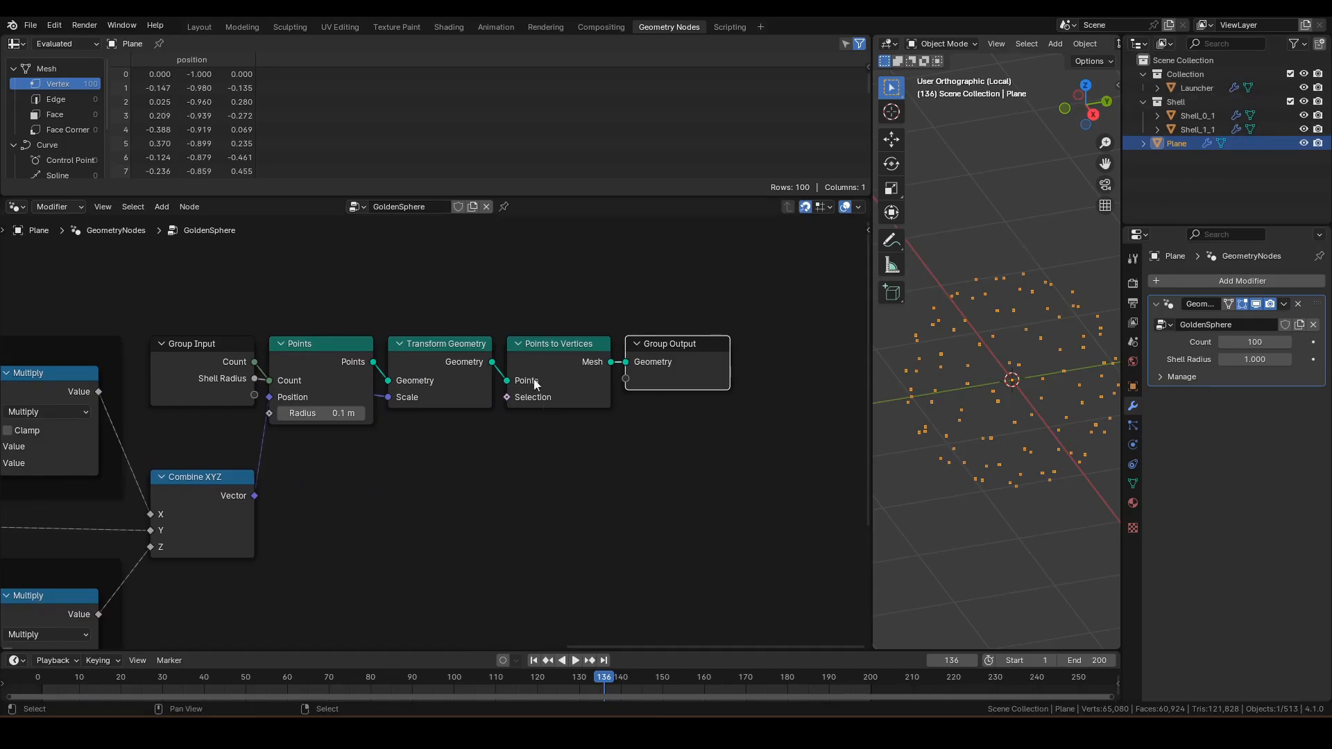
left_click(706, 456)
Step: Review the whole GoldenSphere node tree in a maximized editor, from the y frame through to the Group Output
key("ctrl+space")
scroll(416, 428, "down", 8)
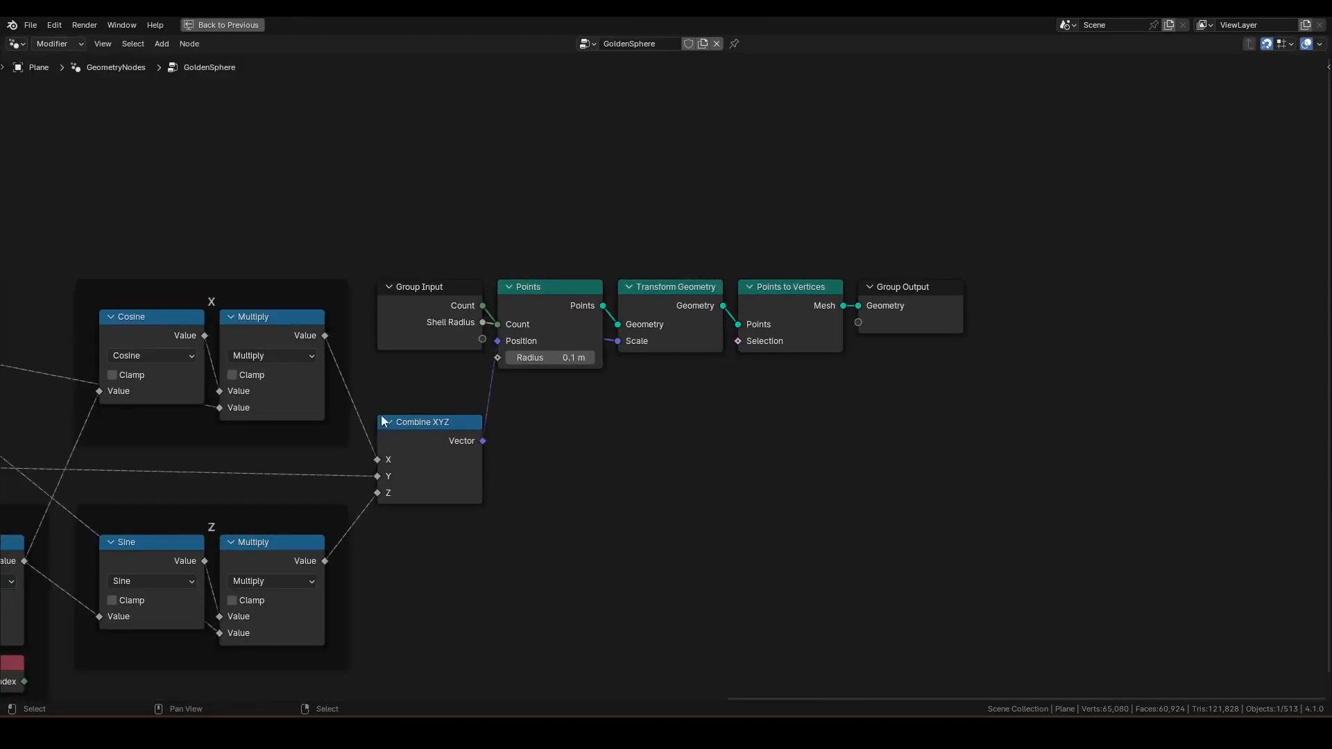
middle_click_drag(289, 414, 698, 347)
scroll(697, 353, "down", 1)
middle_click_drag(618, 357, 959, 332)
scroll(960, 331, "up", 1)
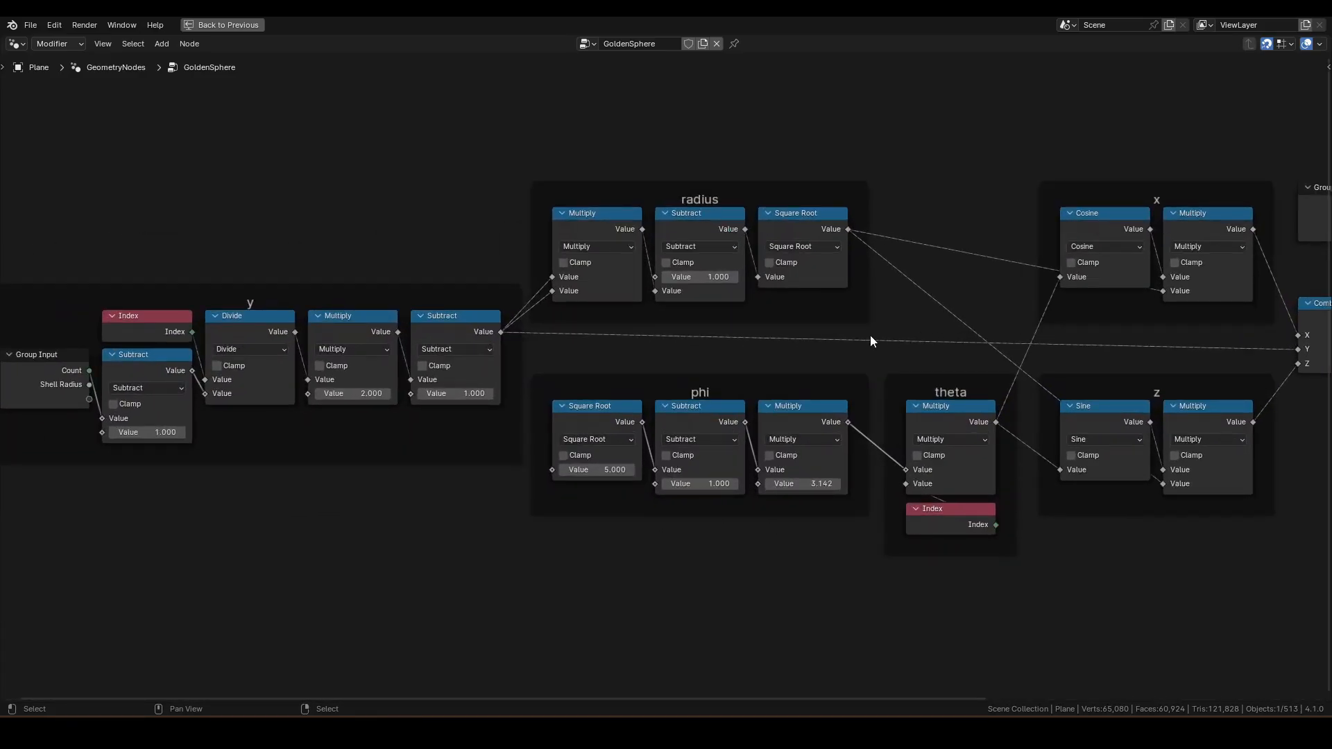
middle_click_drag(871, 340, 962, 362)
scroll(958, 364, "up", 1)
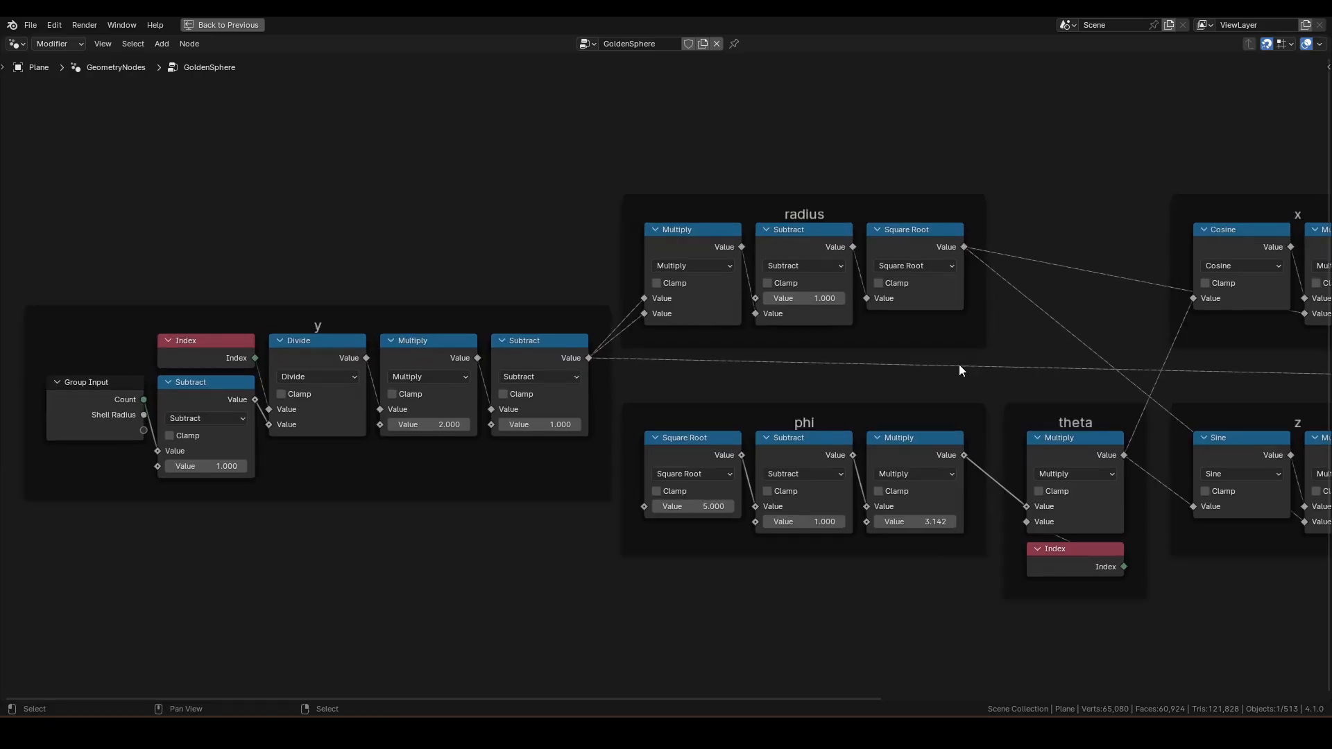
scroll(764, 358, "up", 1)
middle_click_drag(765, 358, 776, 411)
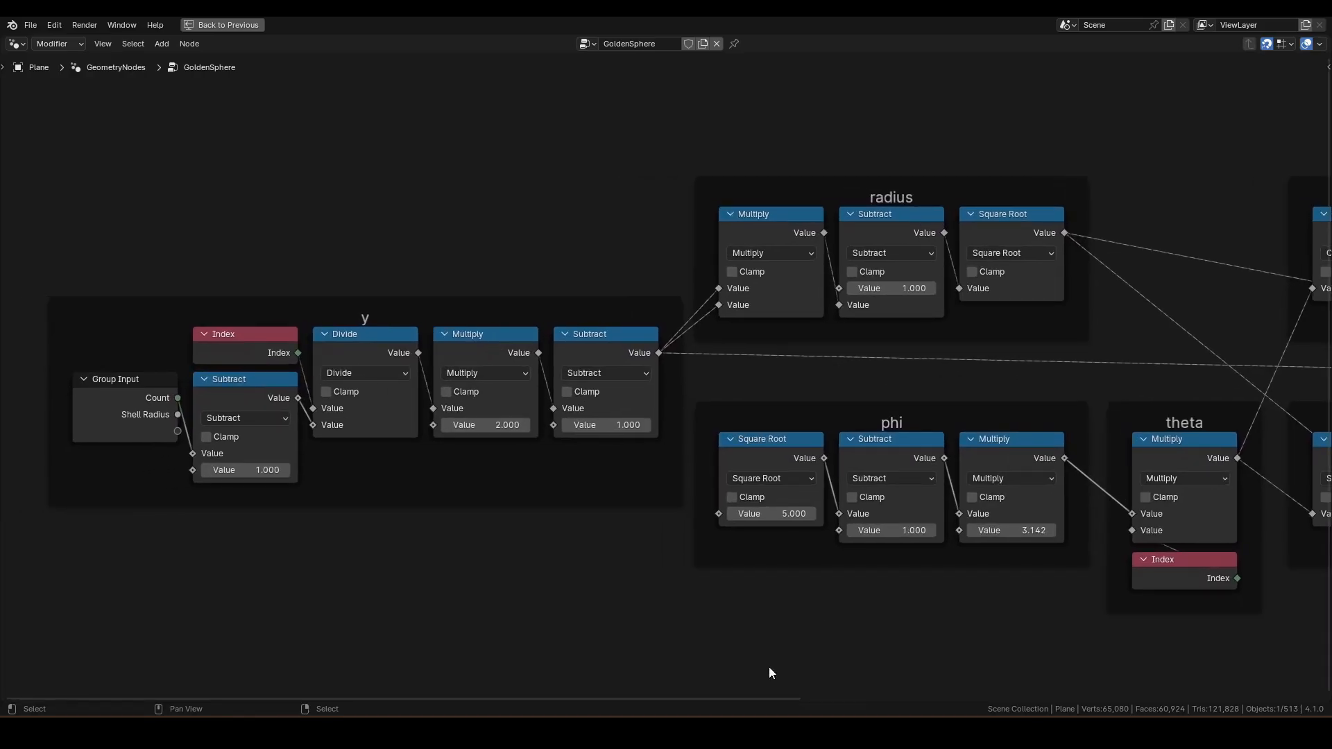
left_click_drag(672, 698, 869, 698)
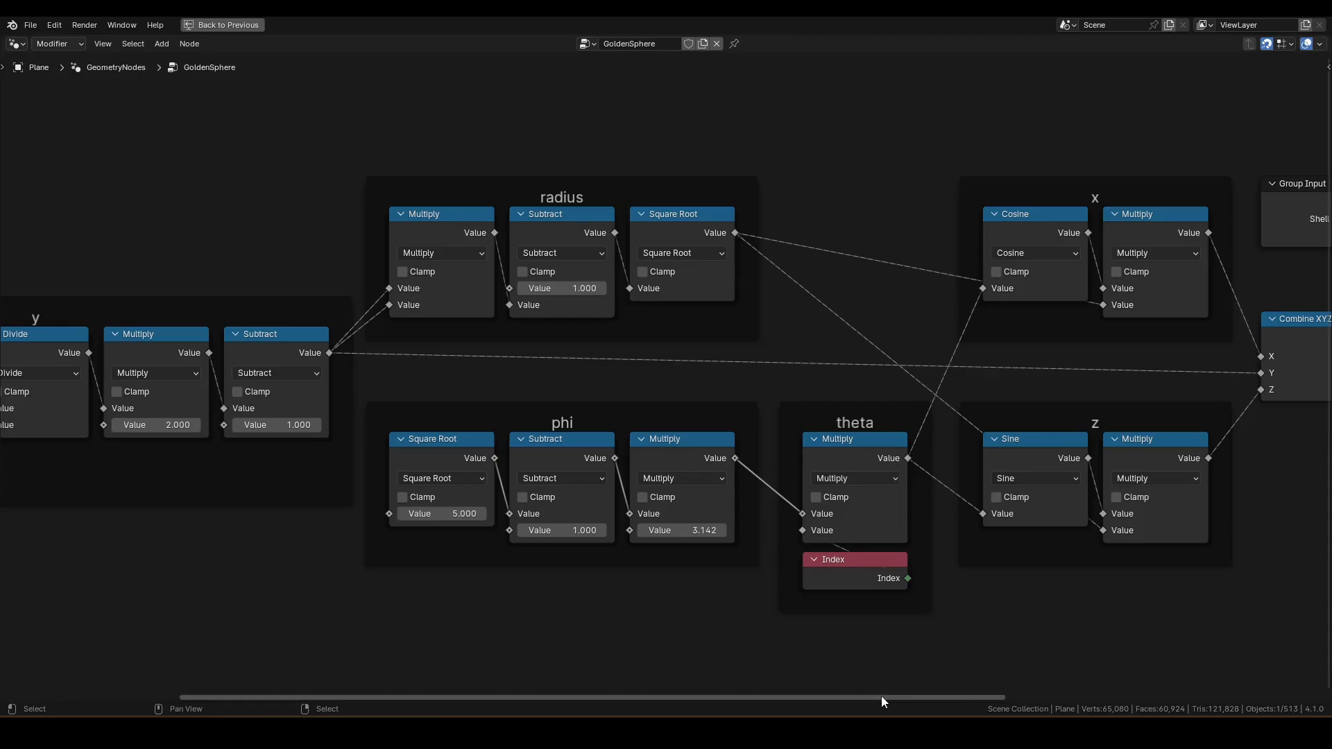
left_click_drag(881, 697, 1250, 697)
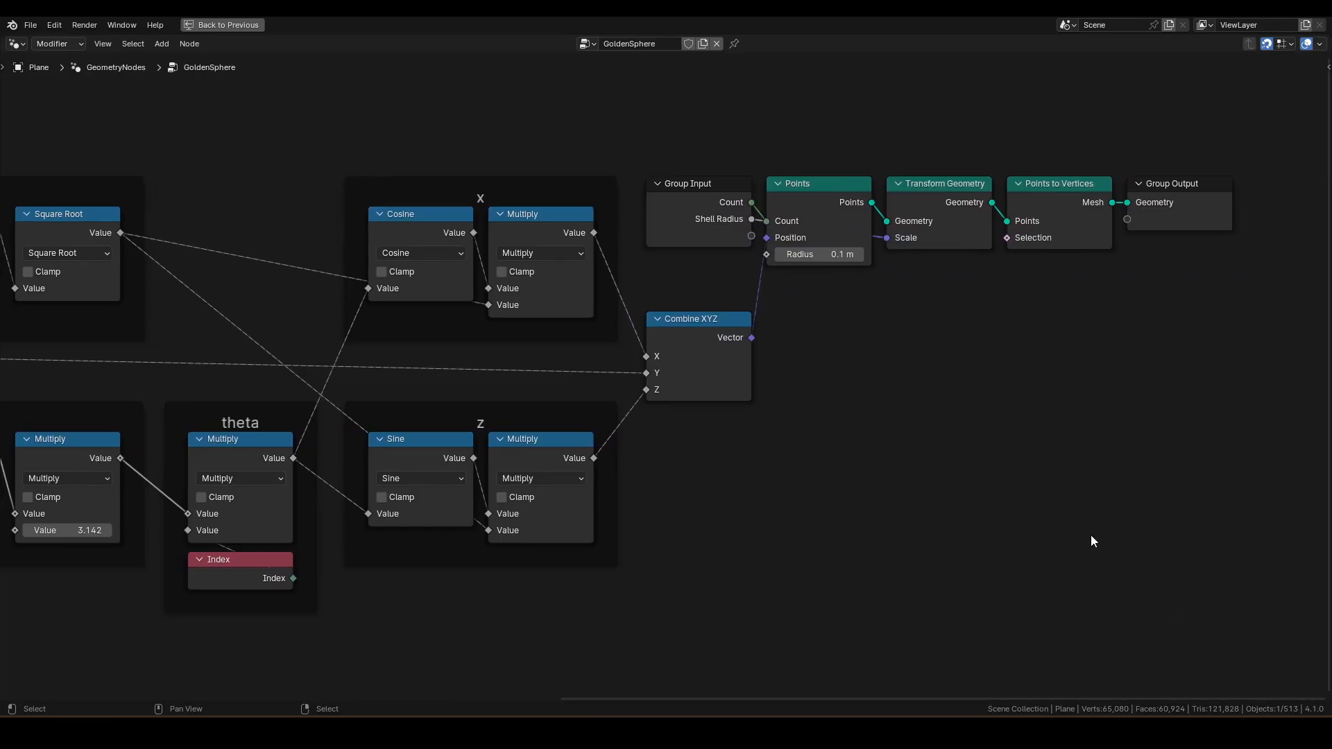
key("ctrl+space")
middle_click_drag(674, 481, 513, 479)
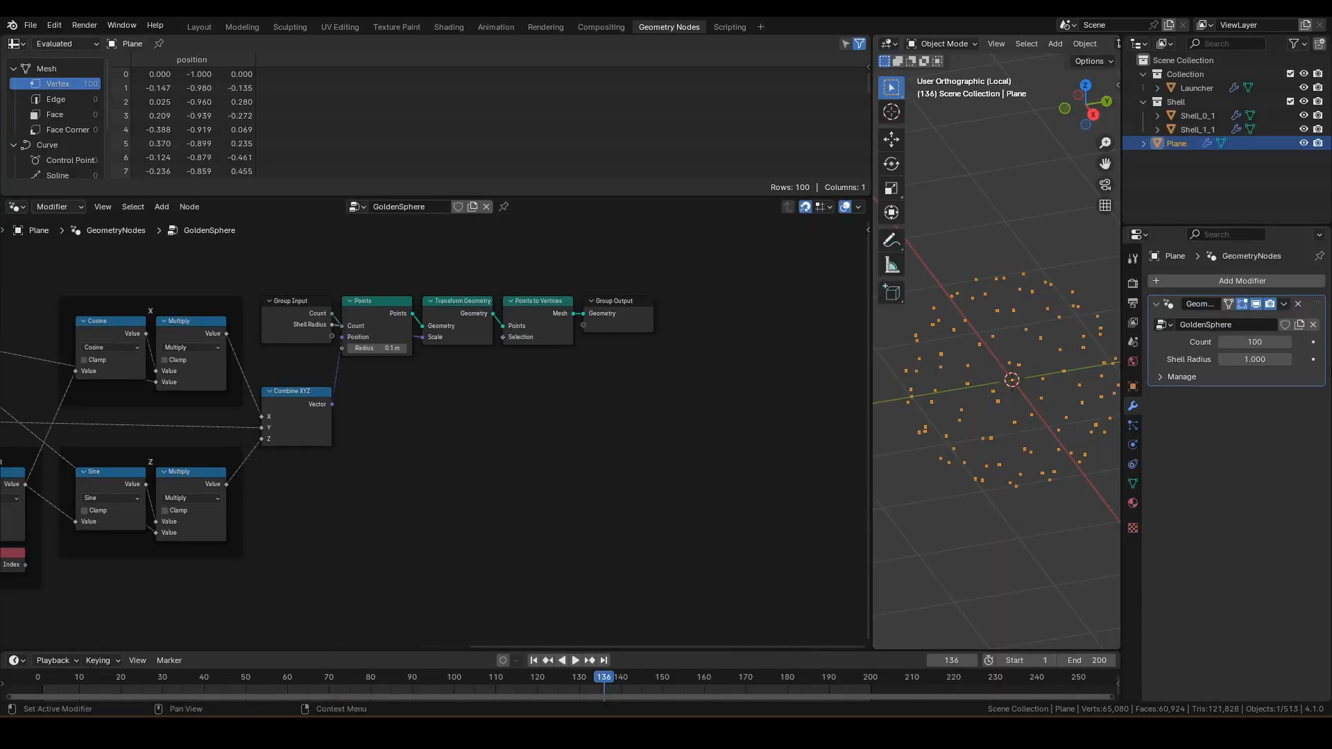
Step: Protect the GoldenSphere node group with a fake user and delete the Plane object
left_click(1282, 324)
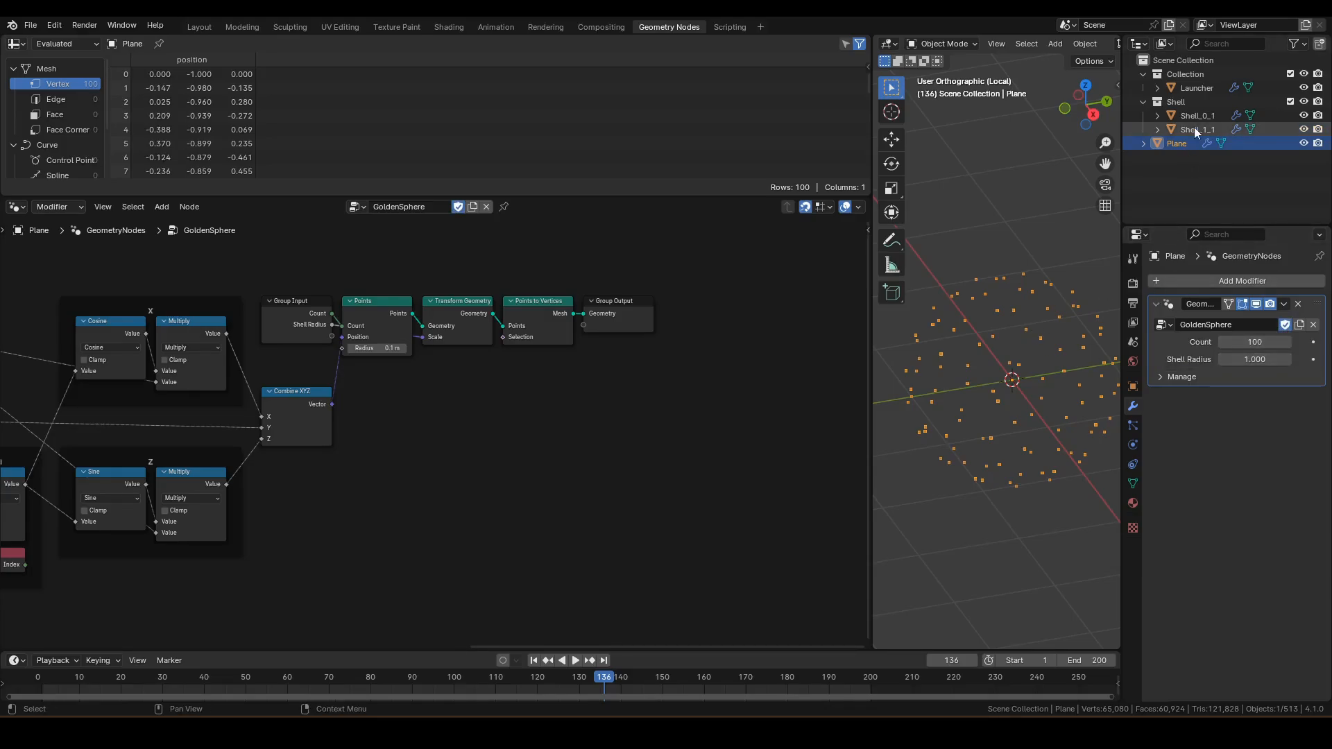
key("x")
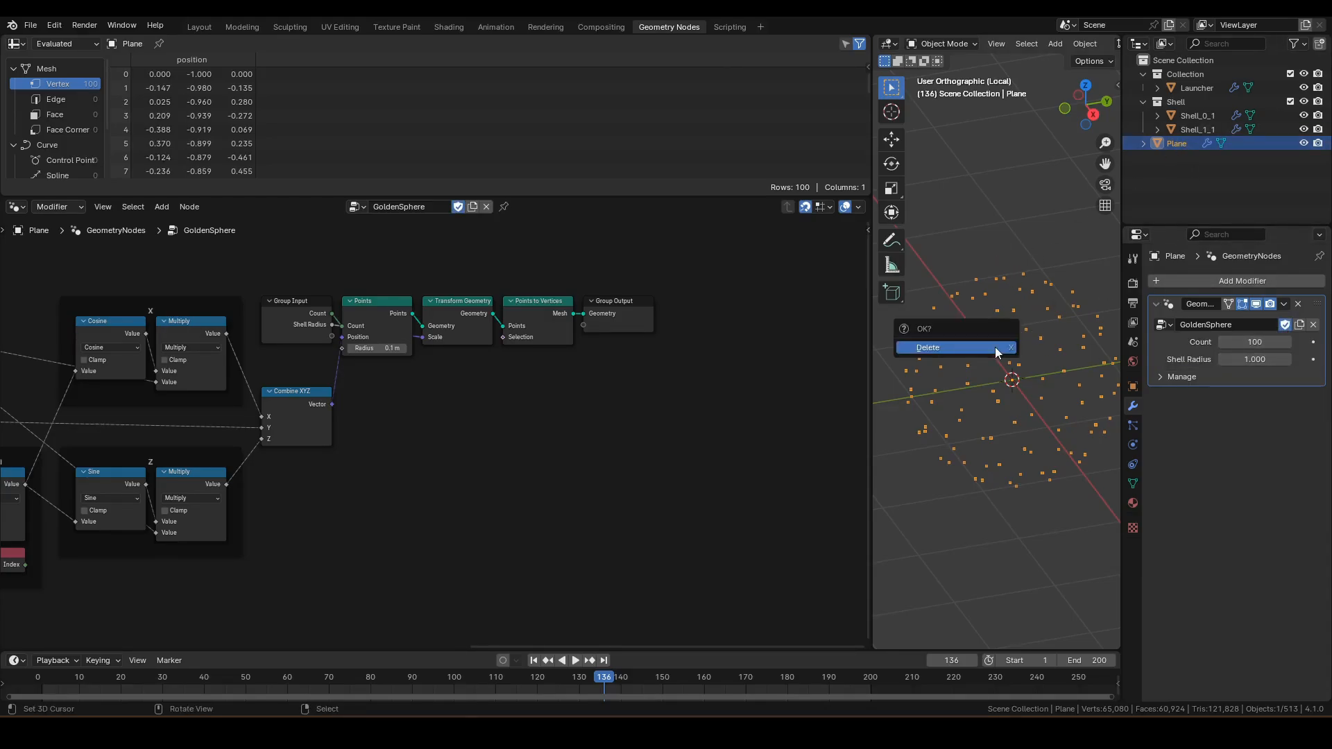
left_click(995, 348)
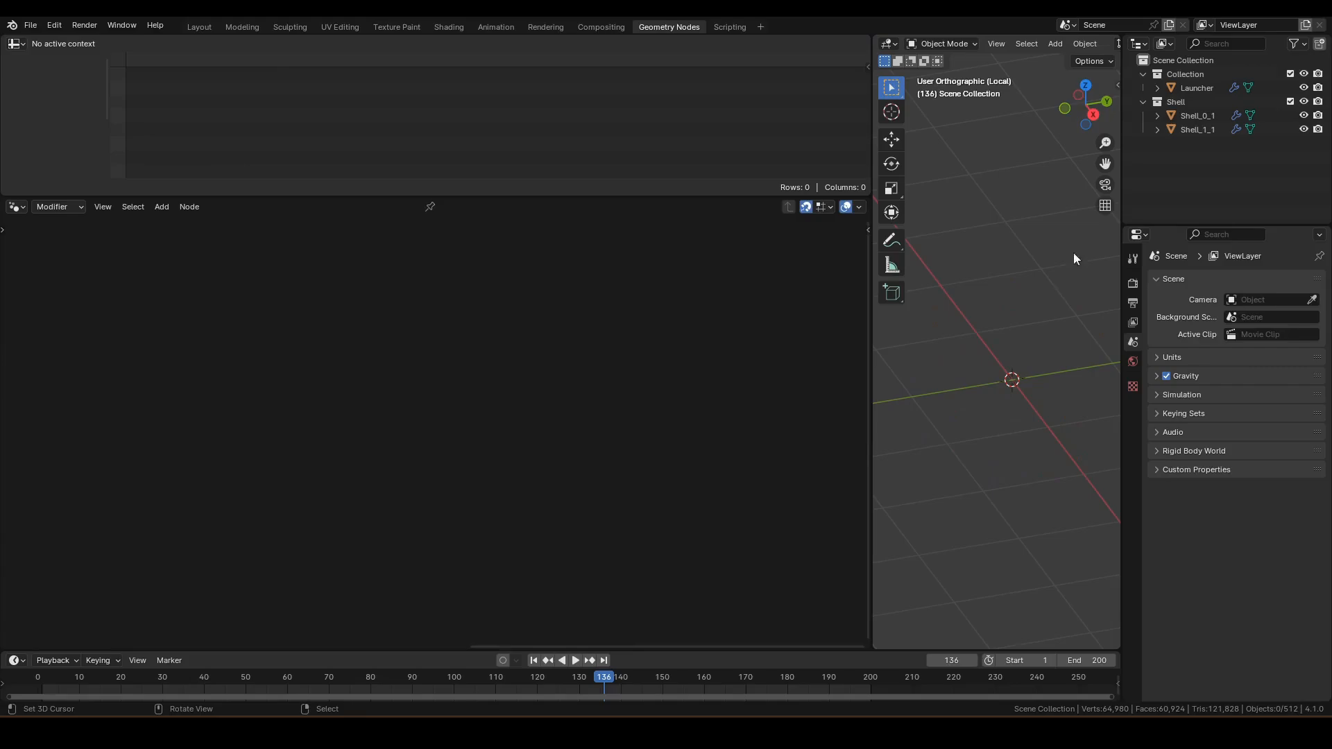
Step: Add a Geometry Nodes modifier using GoldenSphere to Shell_1_1 and place it above the ShellBuilder modifier
left_click(1201, 128)
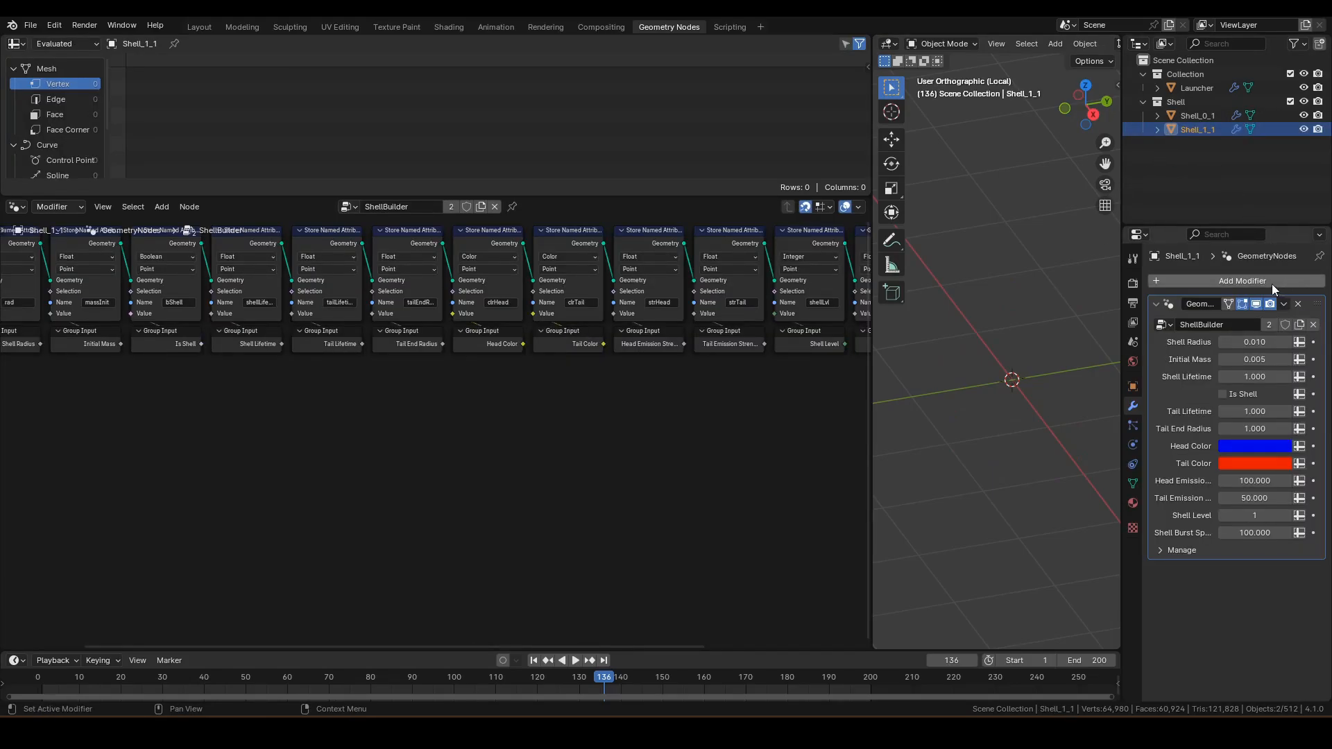
left_click(1237, 281)
left_click(1176, 277)
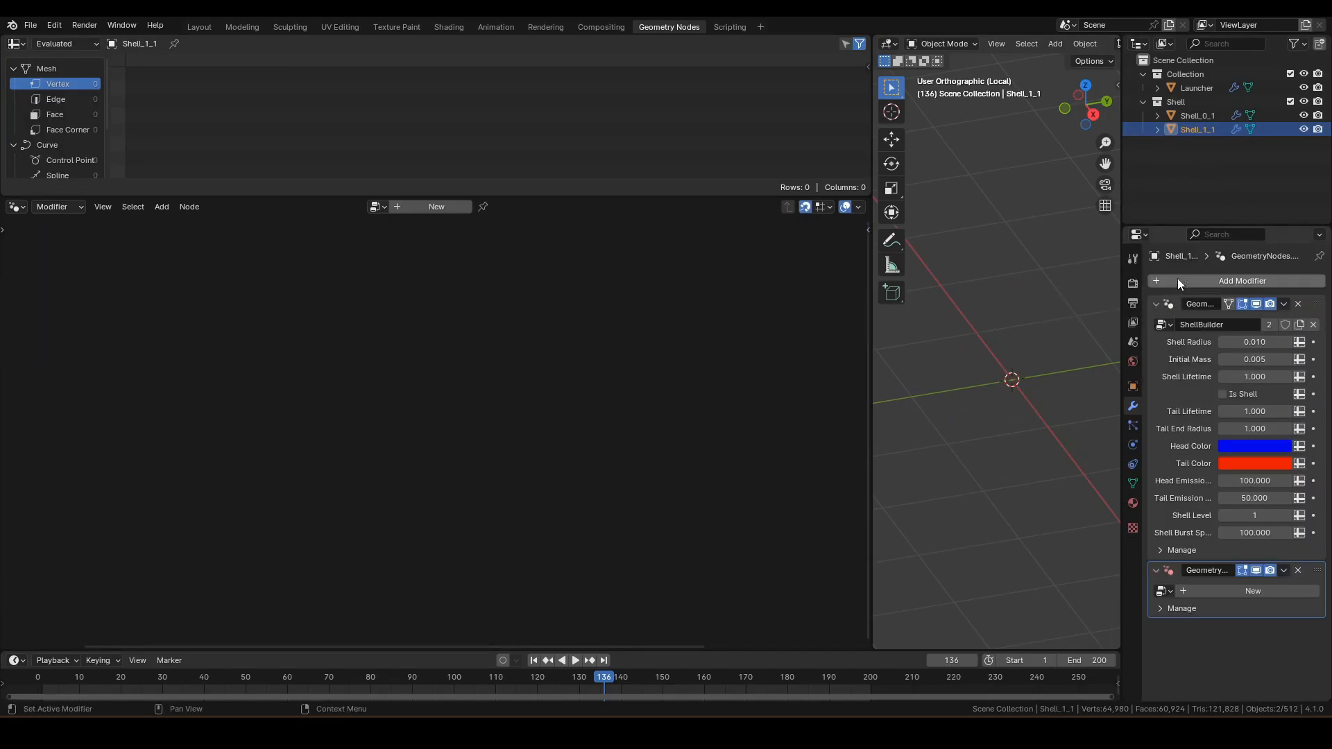
left_click(1167, 592)
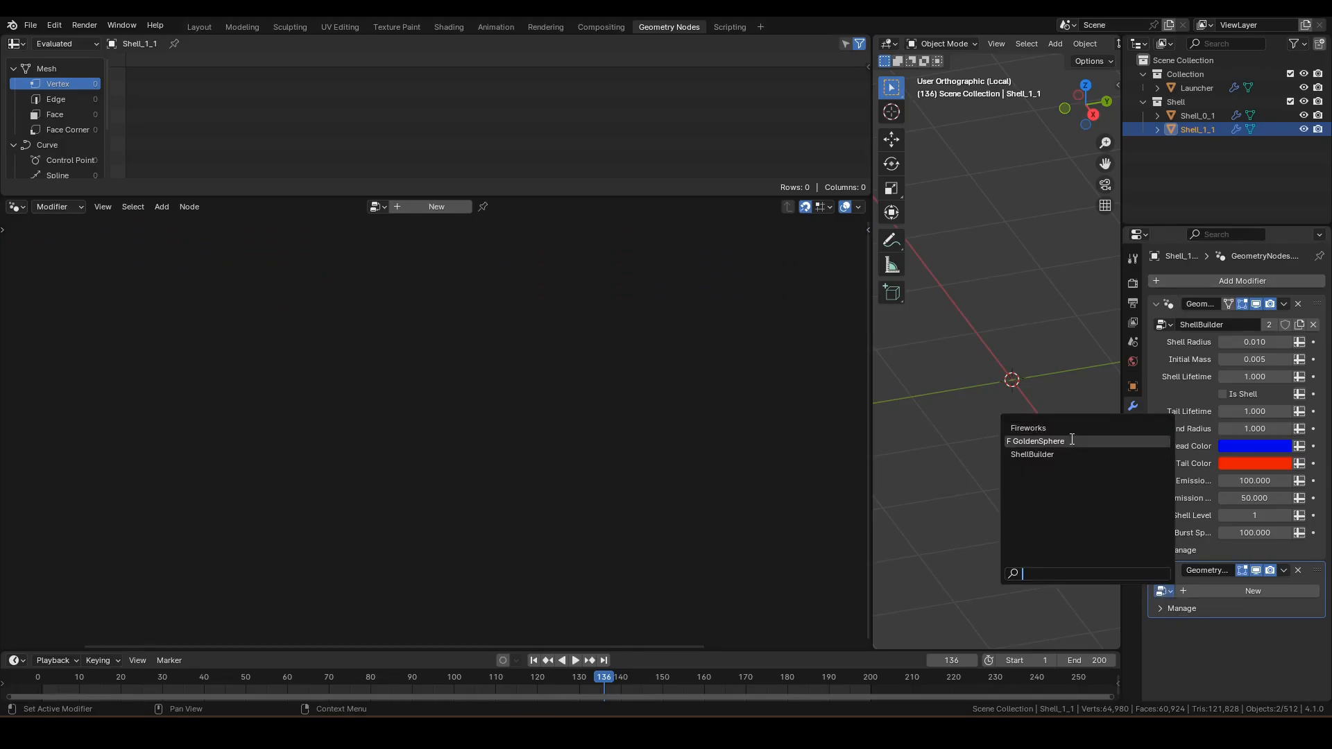
left_click(1110, 441)
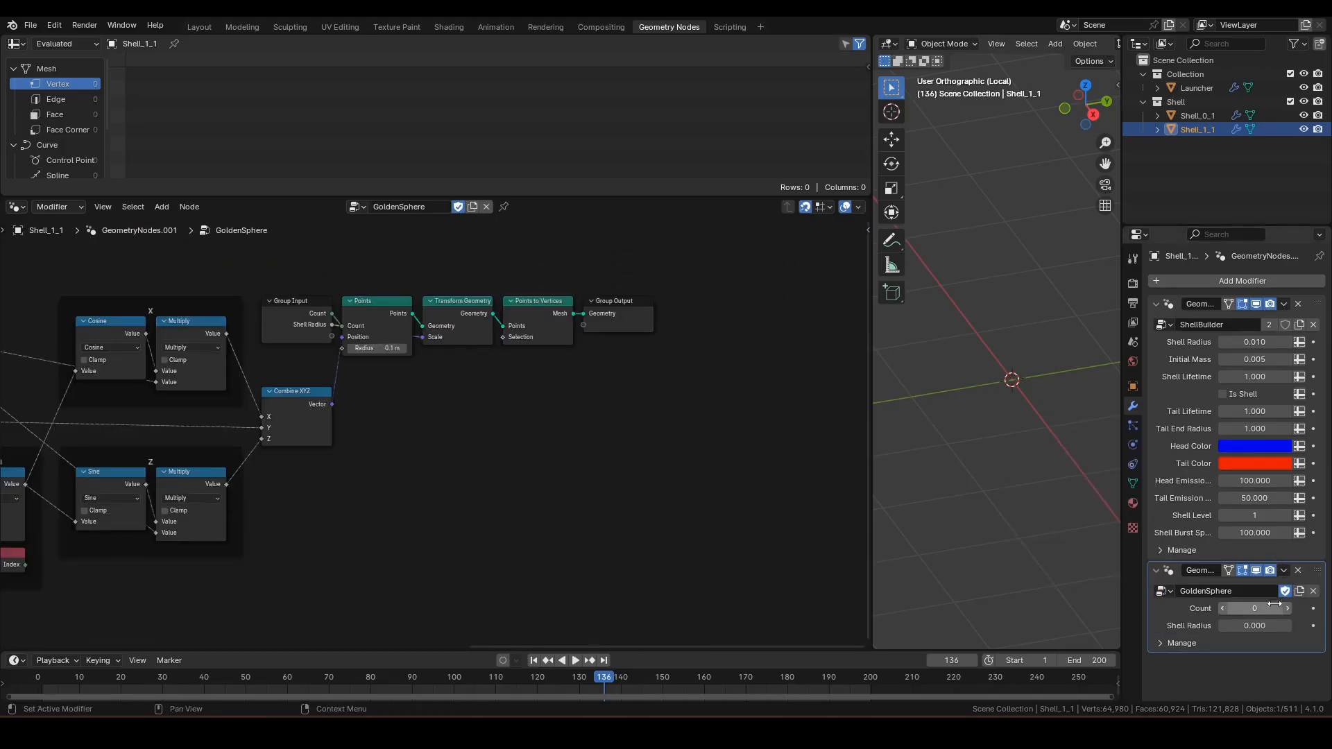
left_click_drag(1316, 572, 1297, 305)
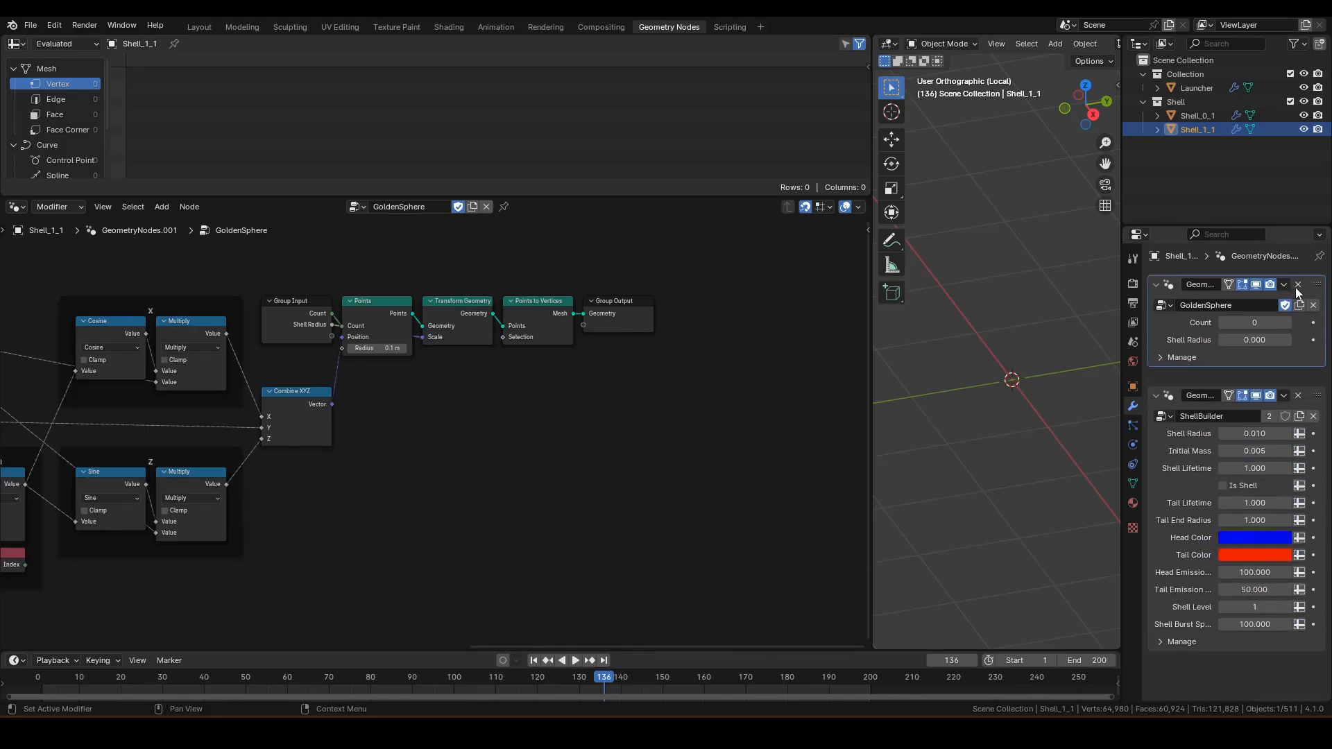
Step: Set the GoldenSphere modifier's Count to 500 and Shell Radius to 1
left_click(1254, 343)
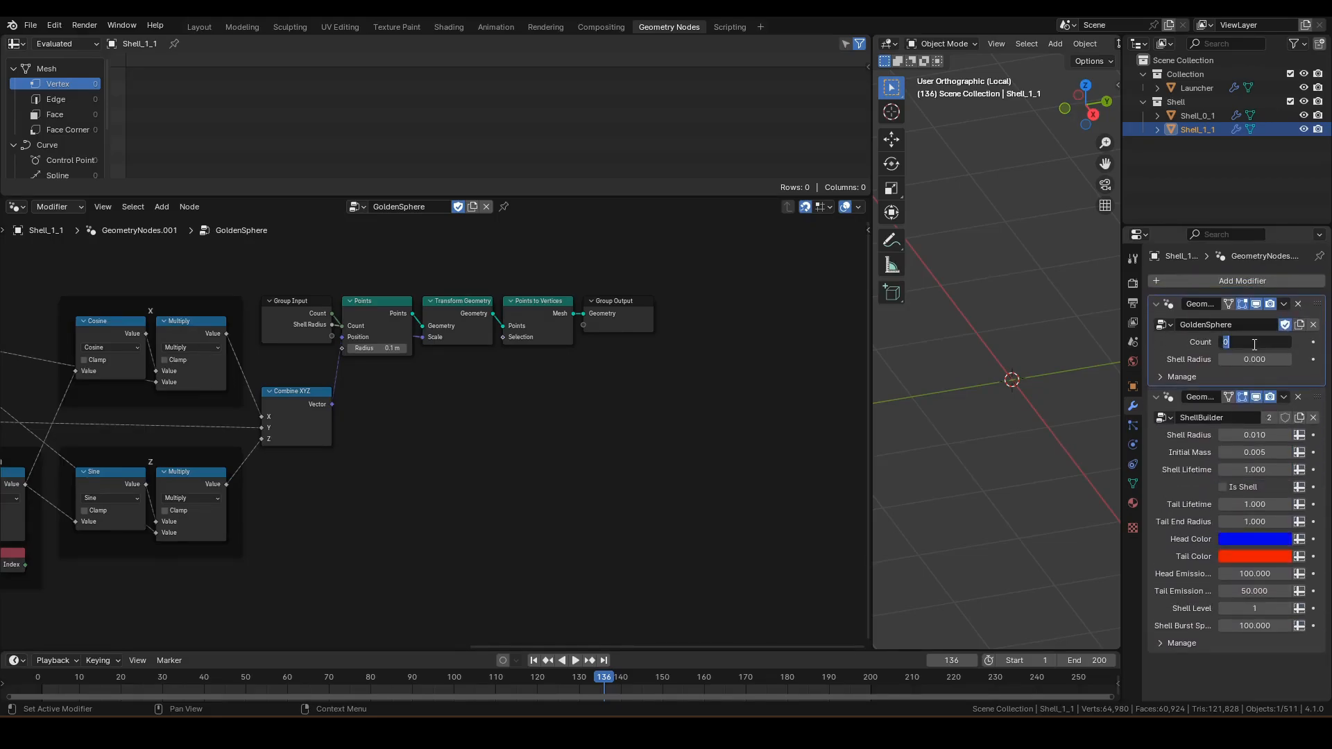
type("500")
key("Tab")
type("1")
key("Return")
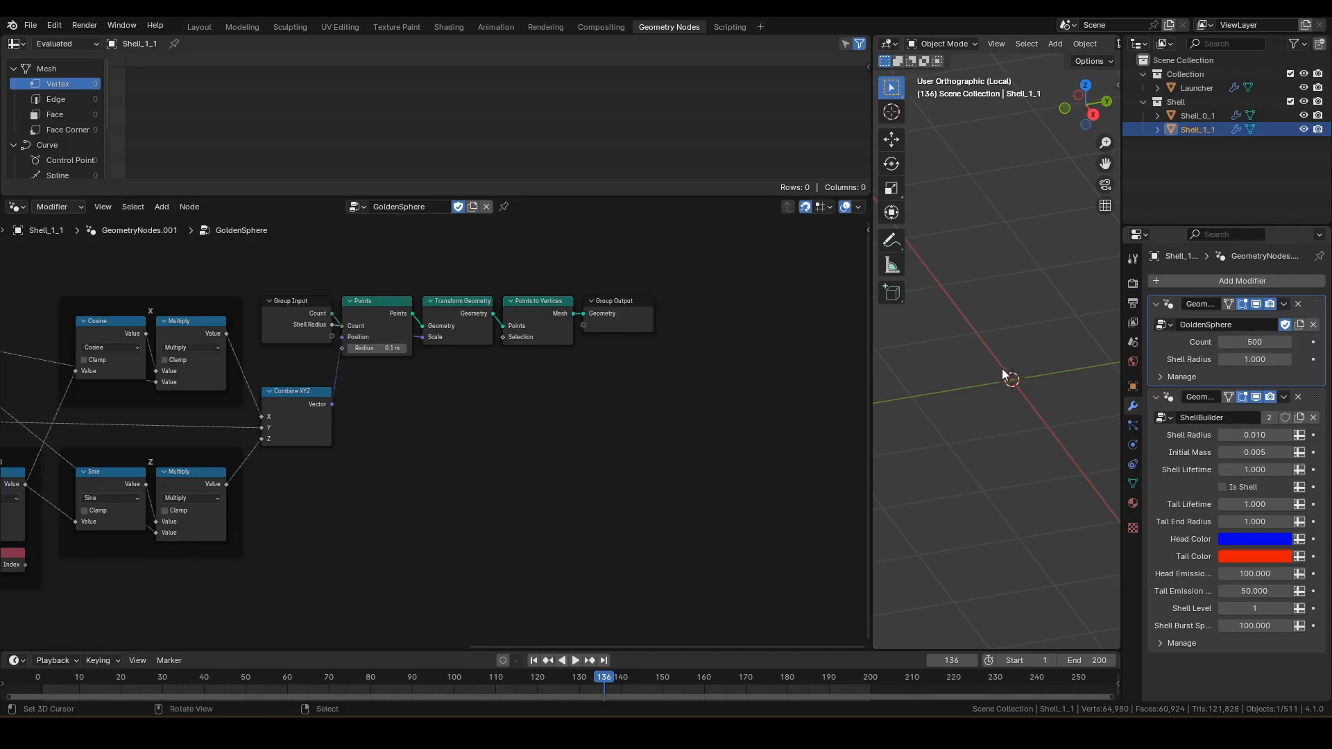
Step: Leave local view and play the animation from the start in Rendered viewport shading, stopping after the burst
key("KP_Divide")
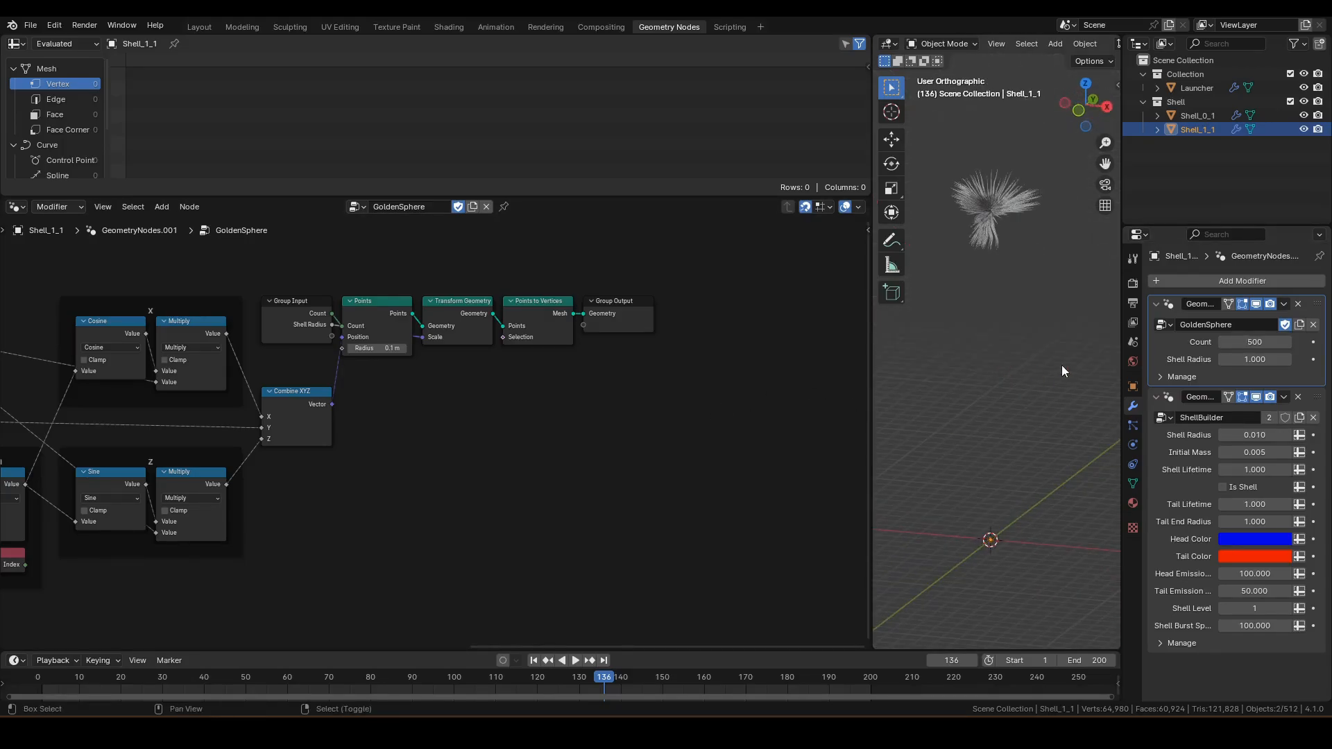
key("shift+Left")
key("space")
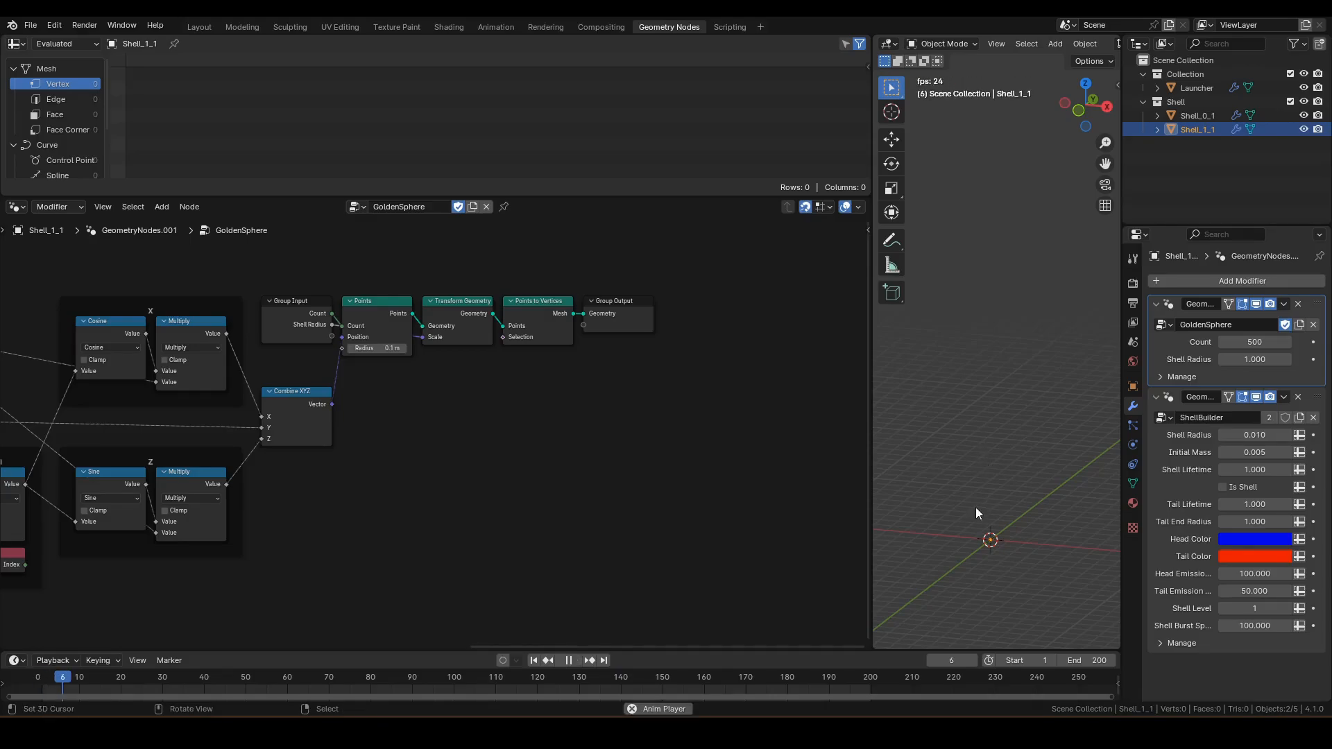
key("z")
left_click(1096, 447)
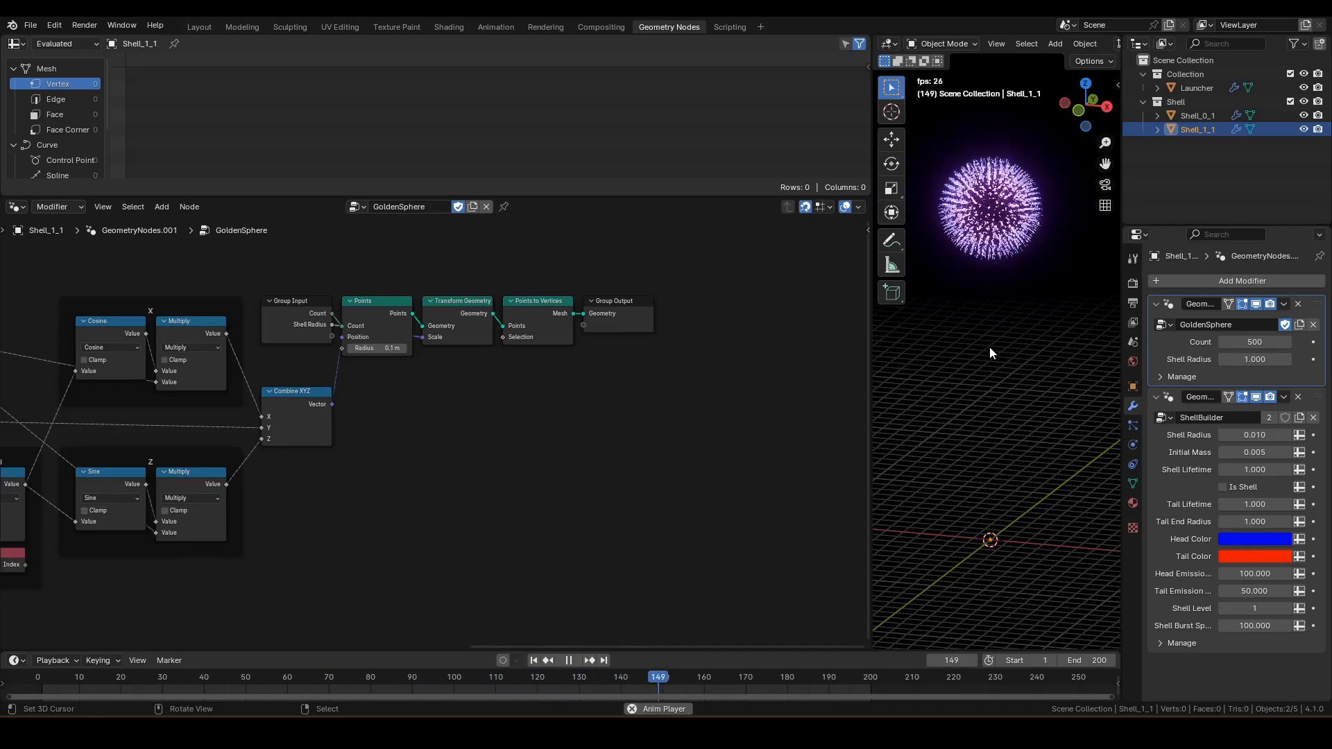
key("space")
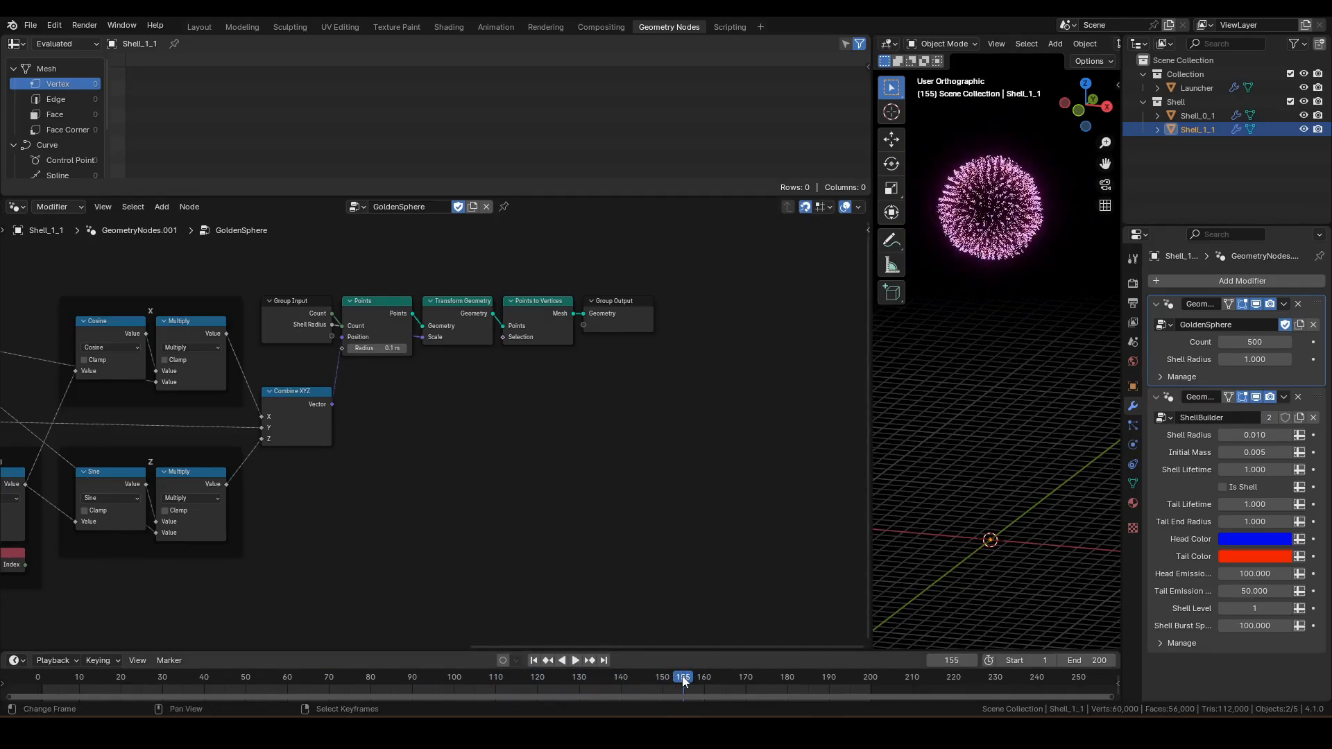
Step: Examine the burst up close at frame 141, checking the Launcher, and replay the animation to watch how long the shells last
left_click_drag(682, 678, 624, 678)
scroll(950, 292, "up", 4)
middle_click_drag(960, 244, 968, 483, "shift")
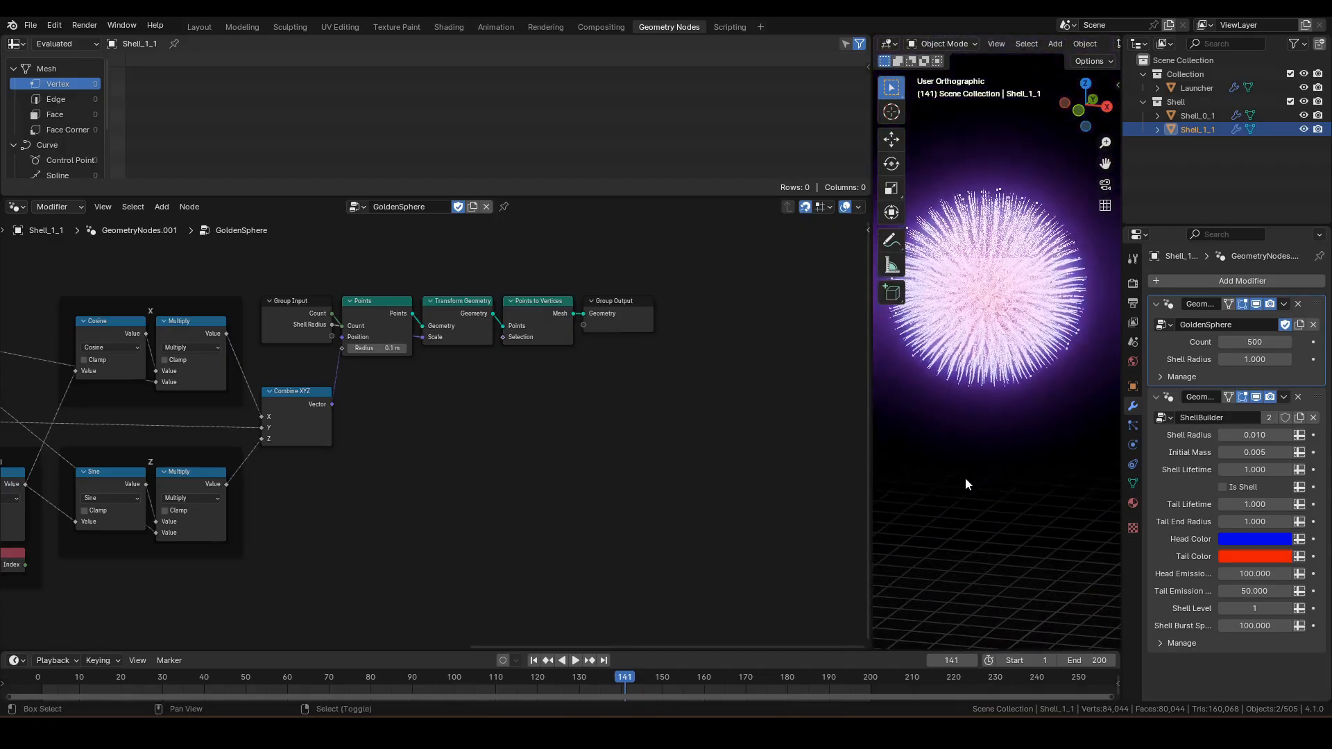
scroll(967, 471, "up", 3)
middle_click_drag(968, 287, 1004, 372, "shift")
left_click(1031, 381)
scroll(1016, 363, "down", 4)
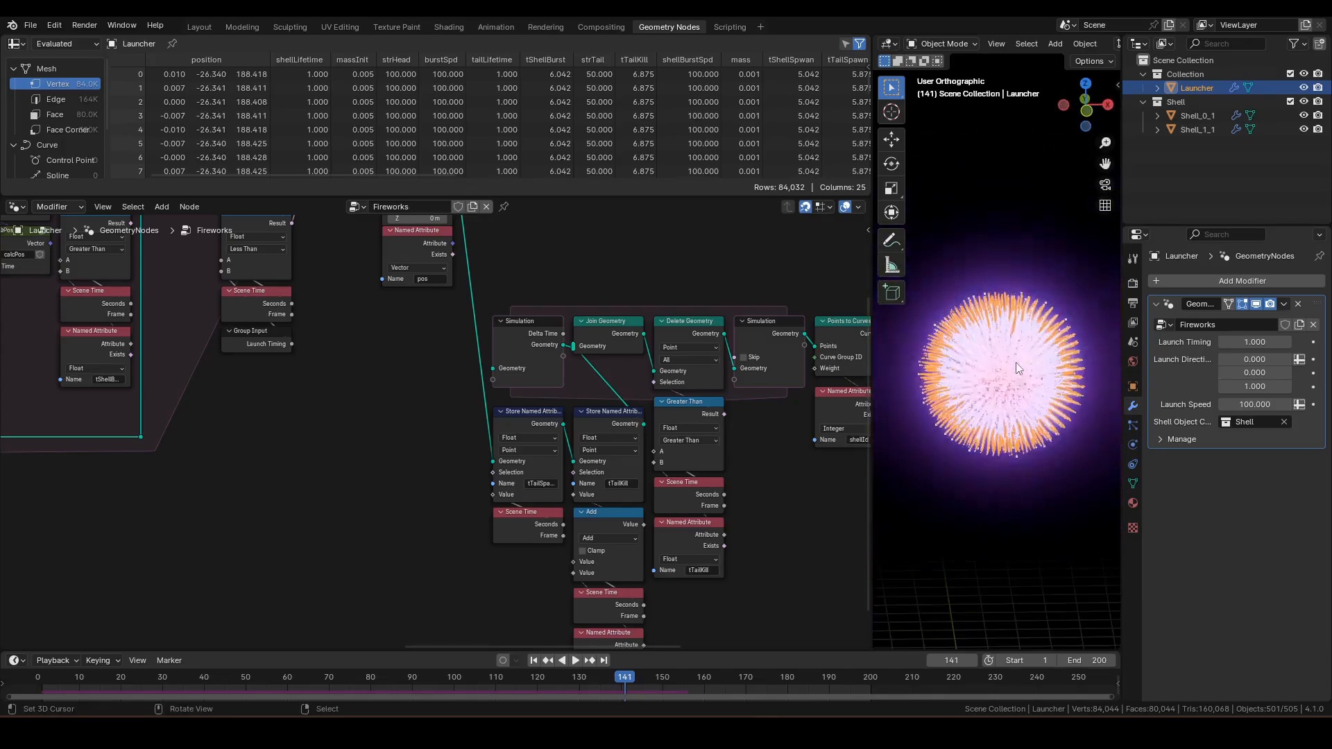
scroll(1016, 364, "down", 4)
middle_click_drag(992, 456, 988, 406, "shift")
left_click(988, 405)
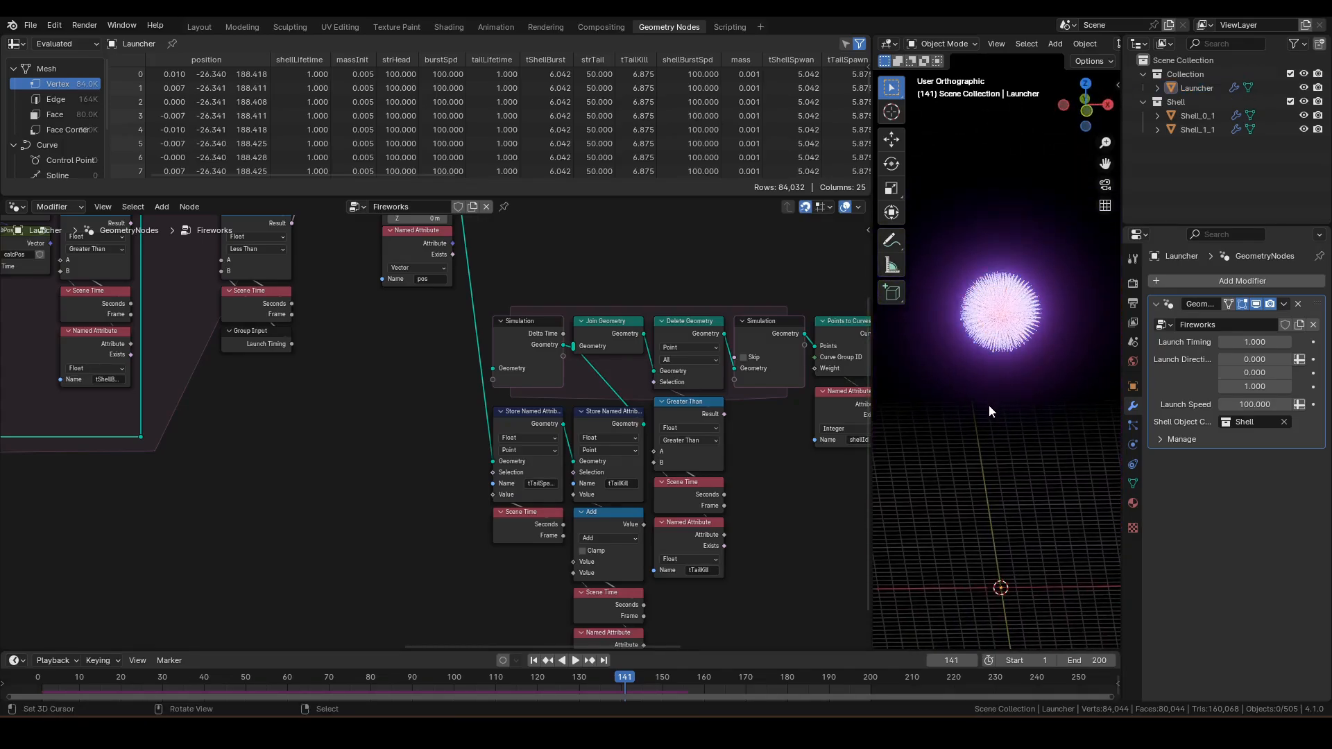
key("space")
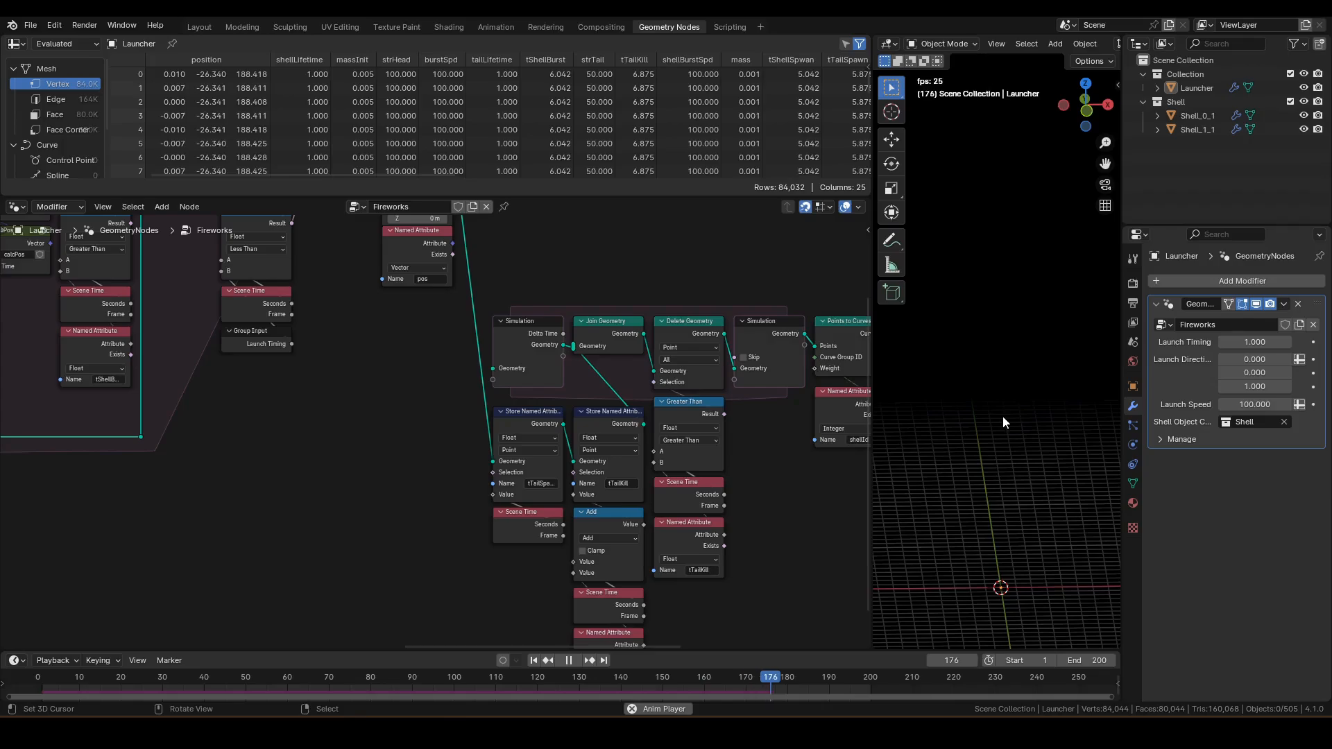
key("space")
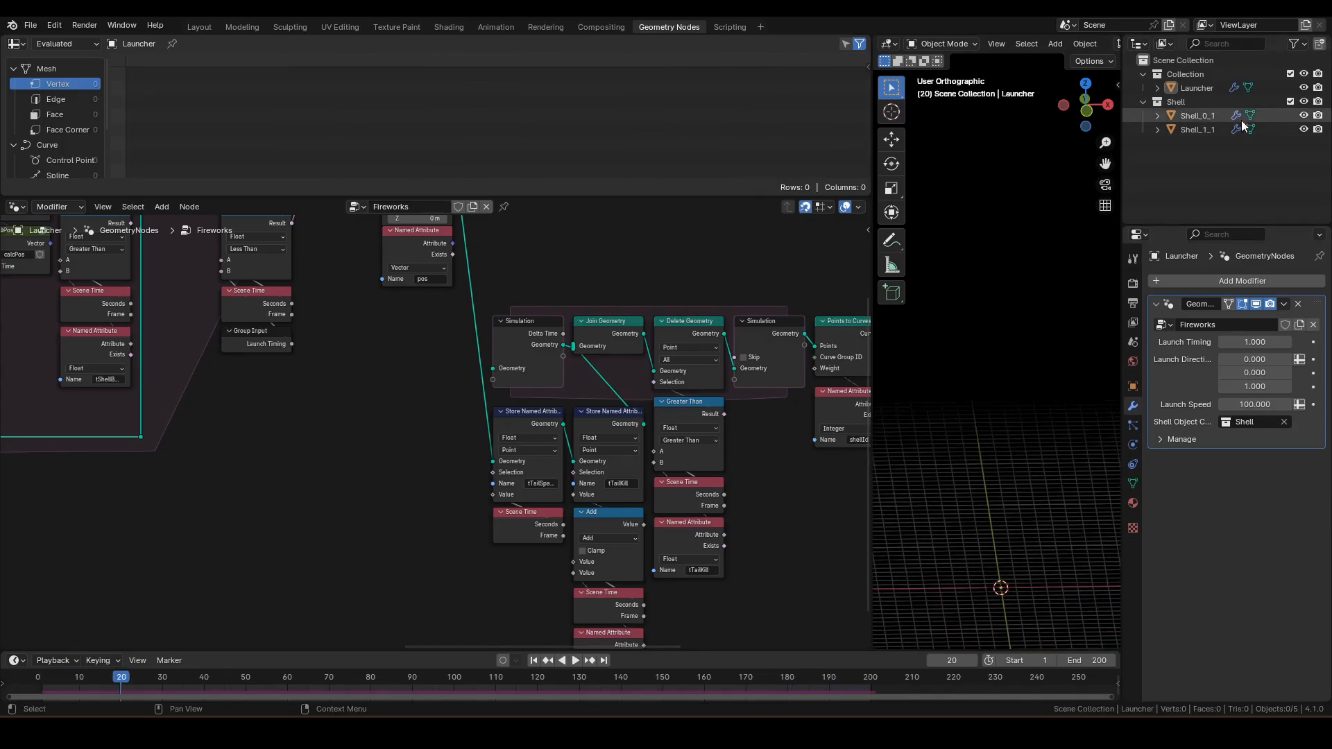
Step: Set Shell_1_1's Shell Lifetime to 3 in ShellBuilder and extend the scene's end frame to 250
left_click(1192, 128)
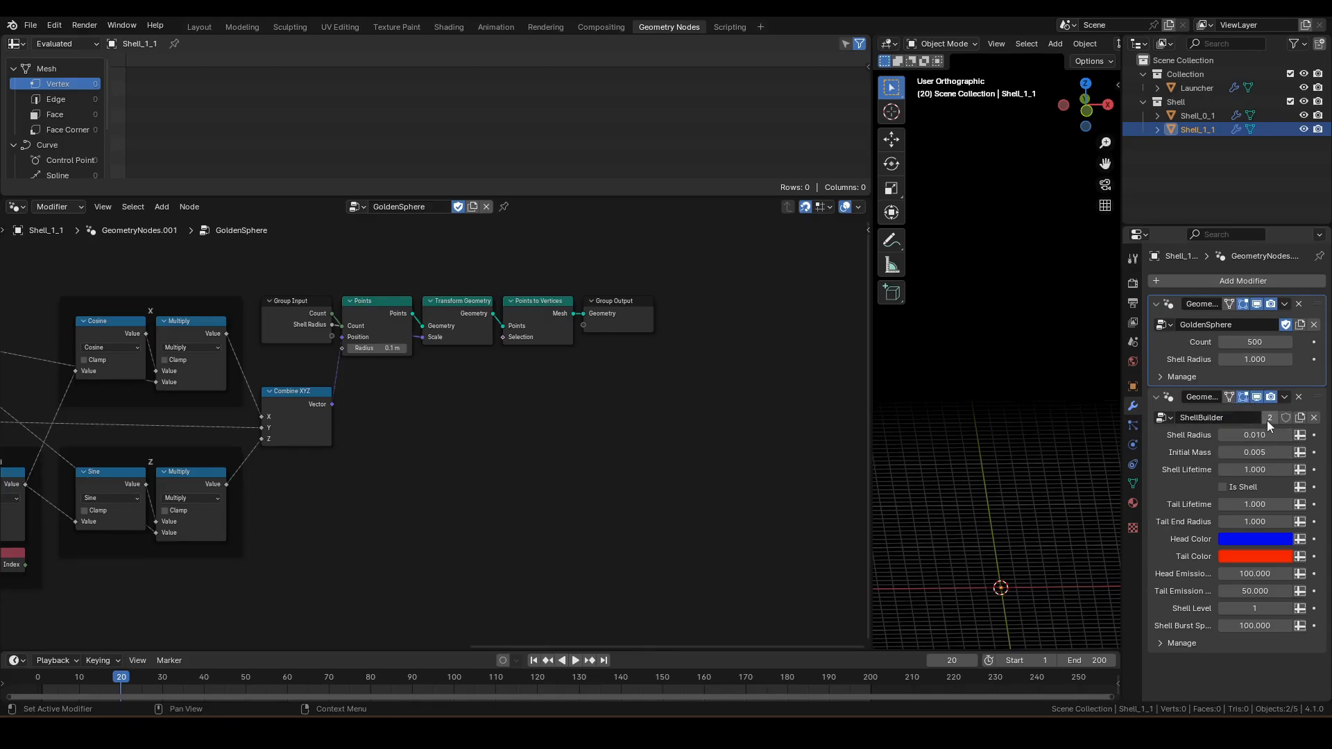
left_click(1263, 469)
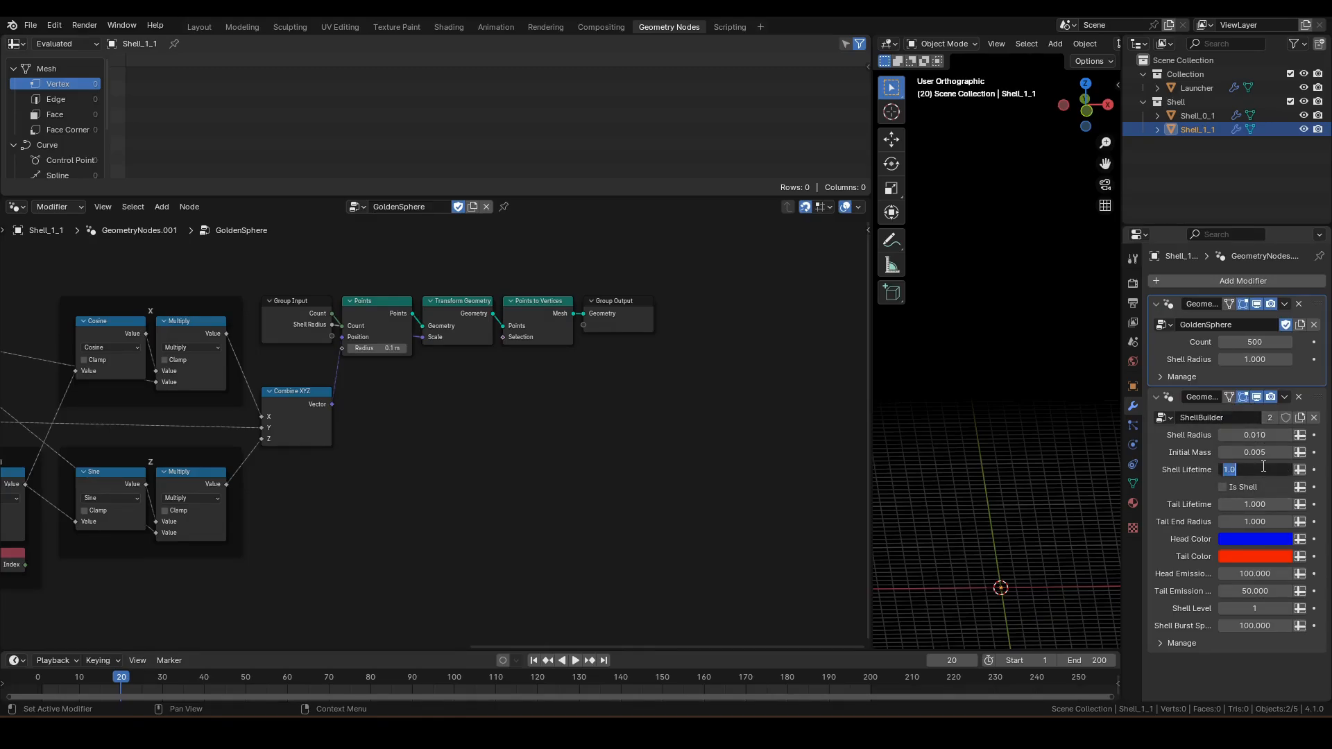
type("3")
key("Return")
left_click(1098, 661)
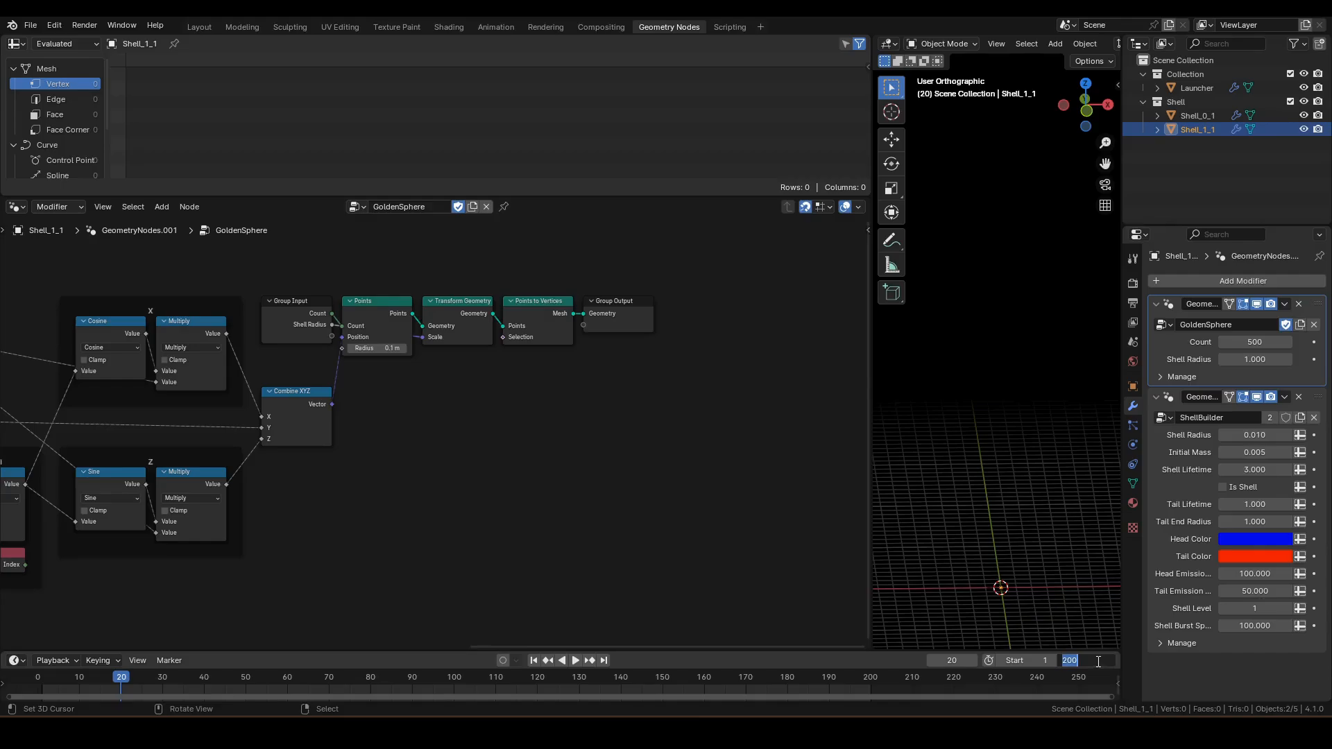
key("Return")
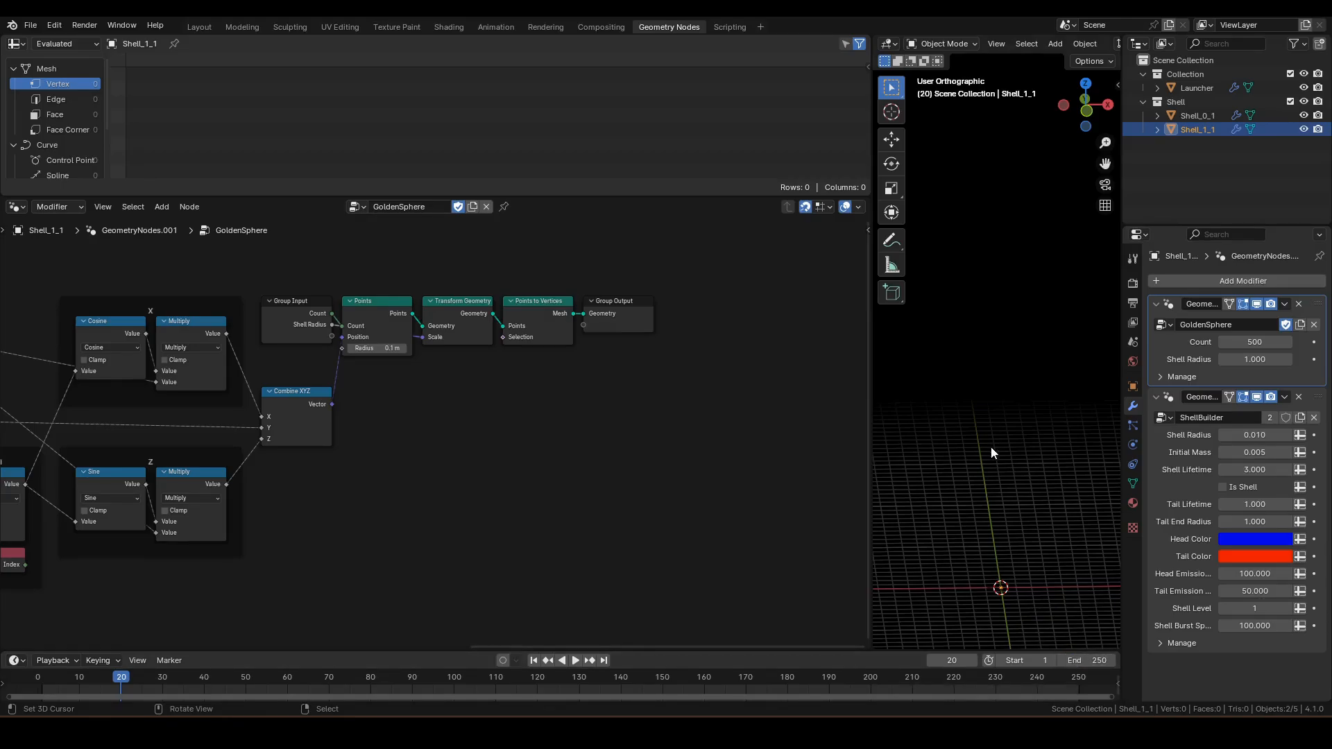
Step: Play the extended animation and inspect the expanded burst at frame 185
key("space")
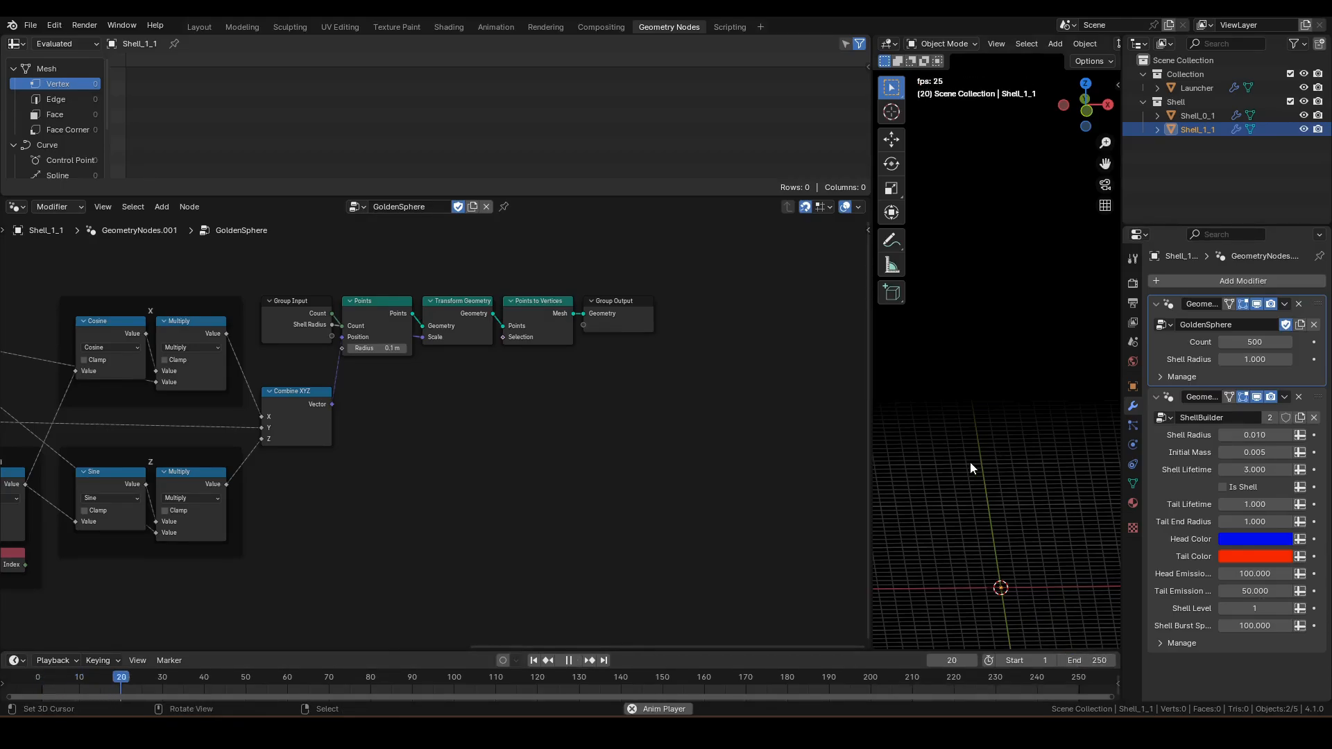
middle_click_drag(970, 461, 997, 460)
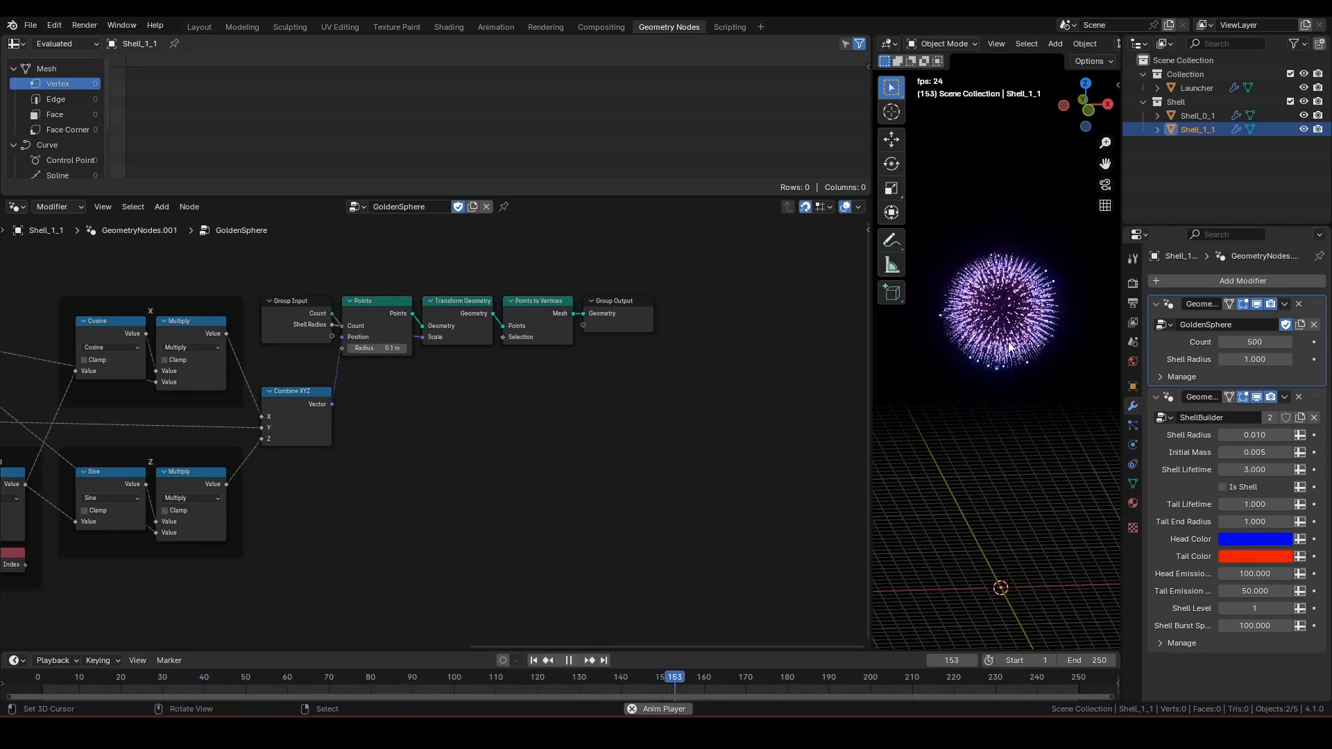
key("space")
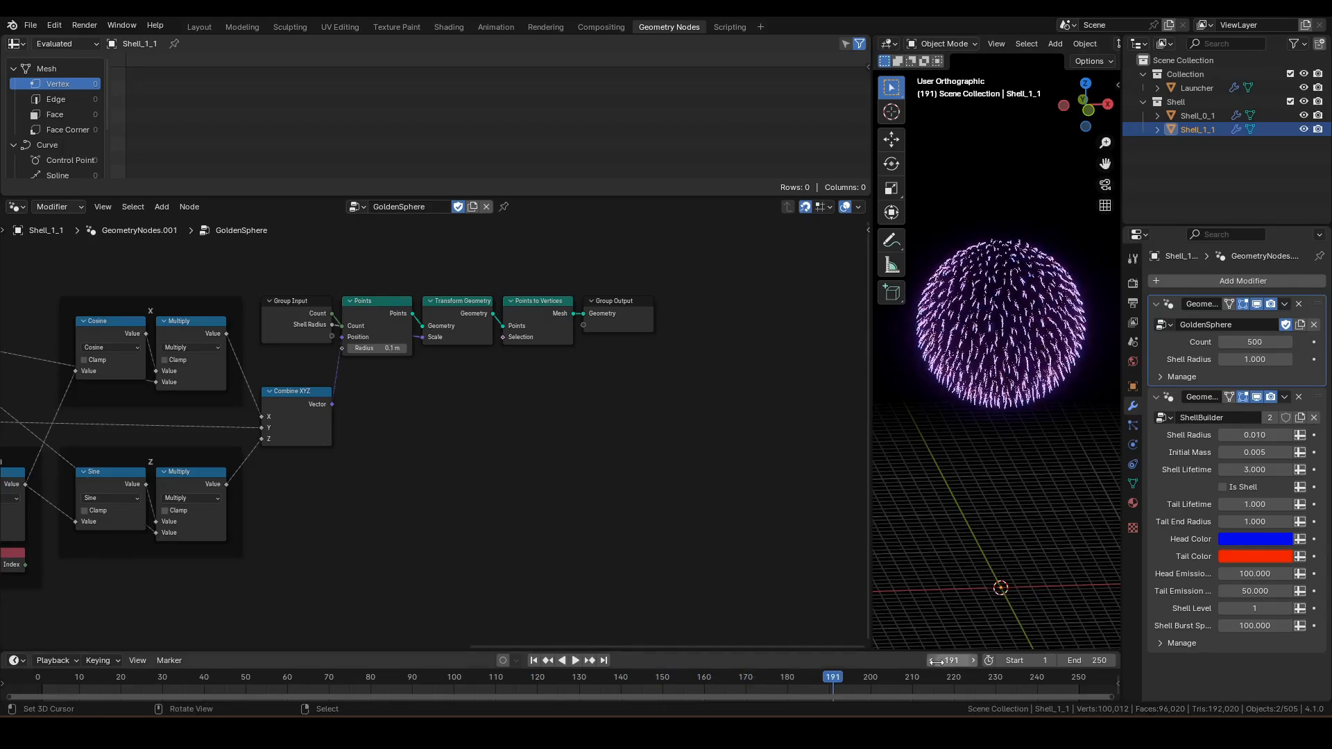
left_click_drag(835, 689, 809, 677)
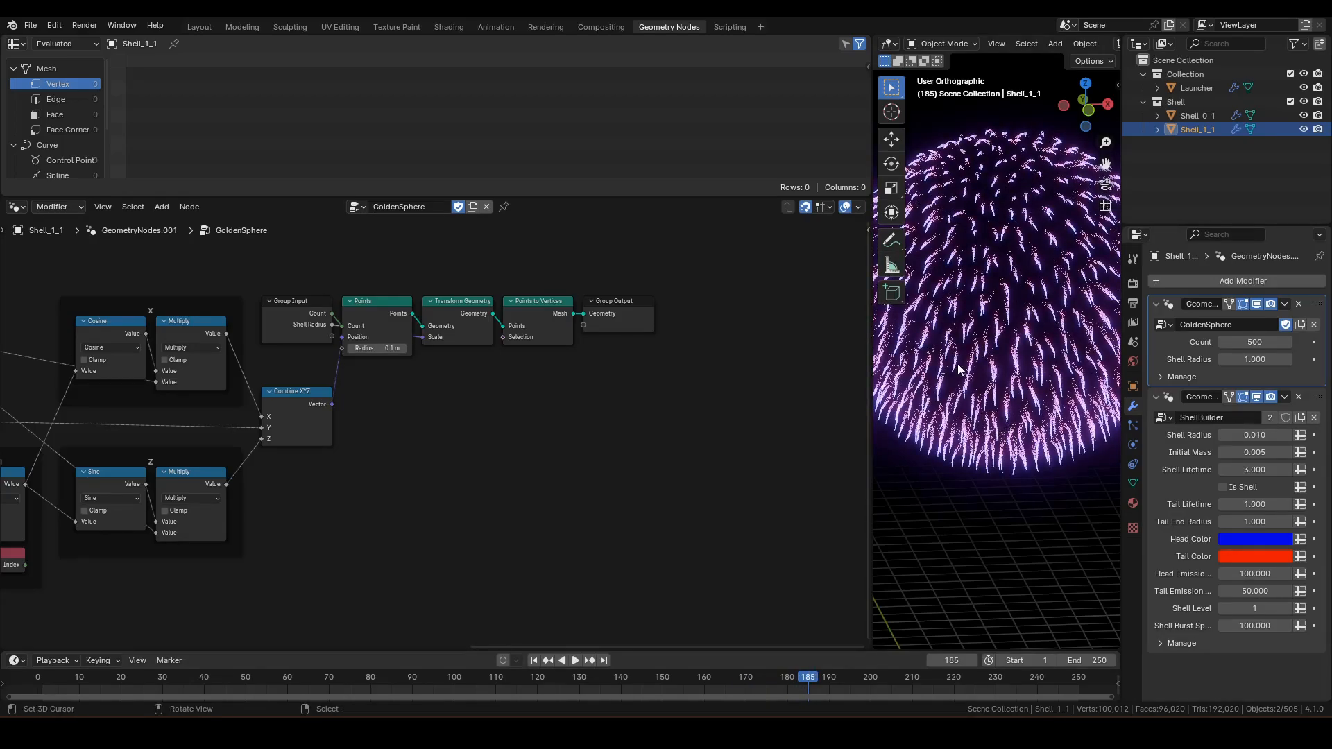
scroll(971, 451, "down", 3)
Step: Make ShellBuilder the active modifier of Shell_1_1 and examine its Shell Lifetime and Tail Lifetime attribute nodes
middle_click_drag(632, 387, 623, 449)
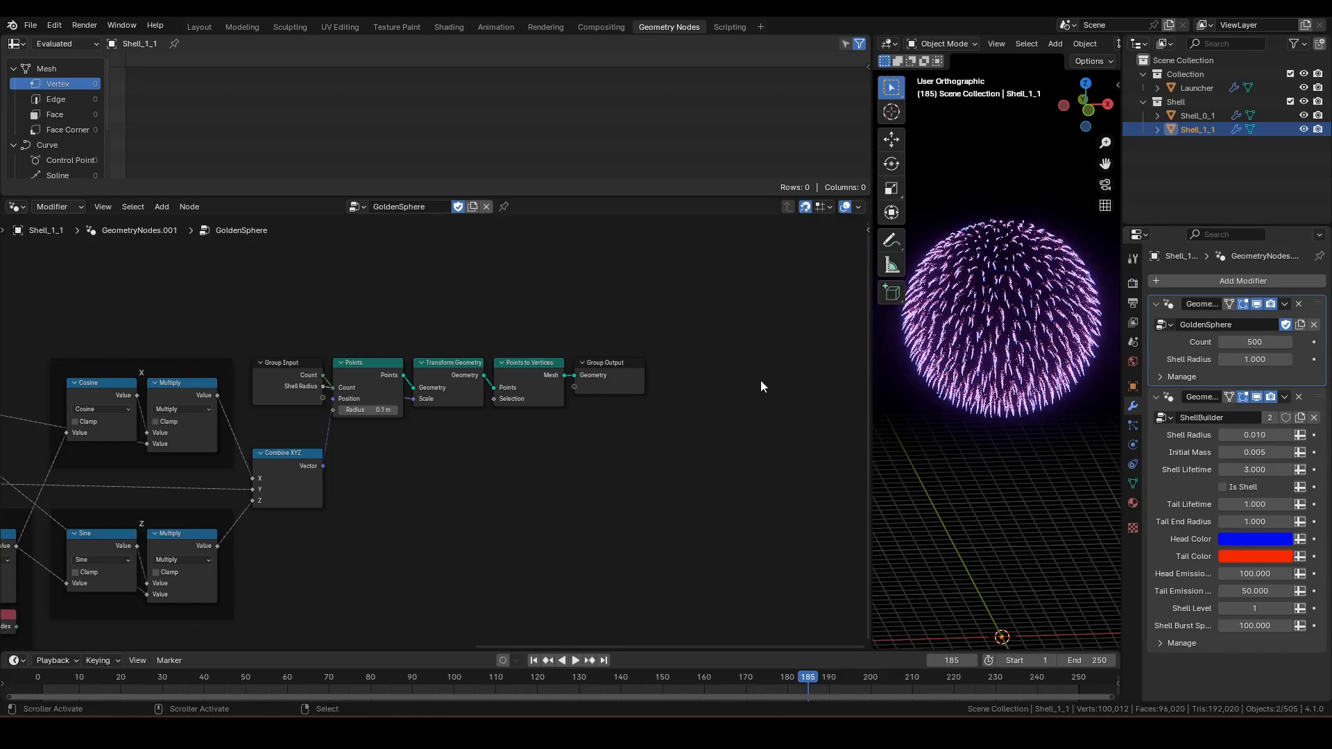
left_click(1315, 394)
middle_click_drag(284, 409, 444, 425)
scroll(501, 438, "up", 4)
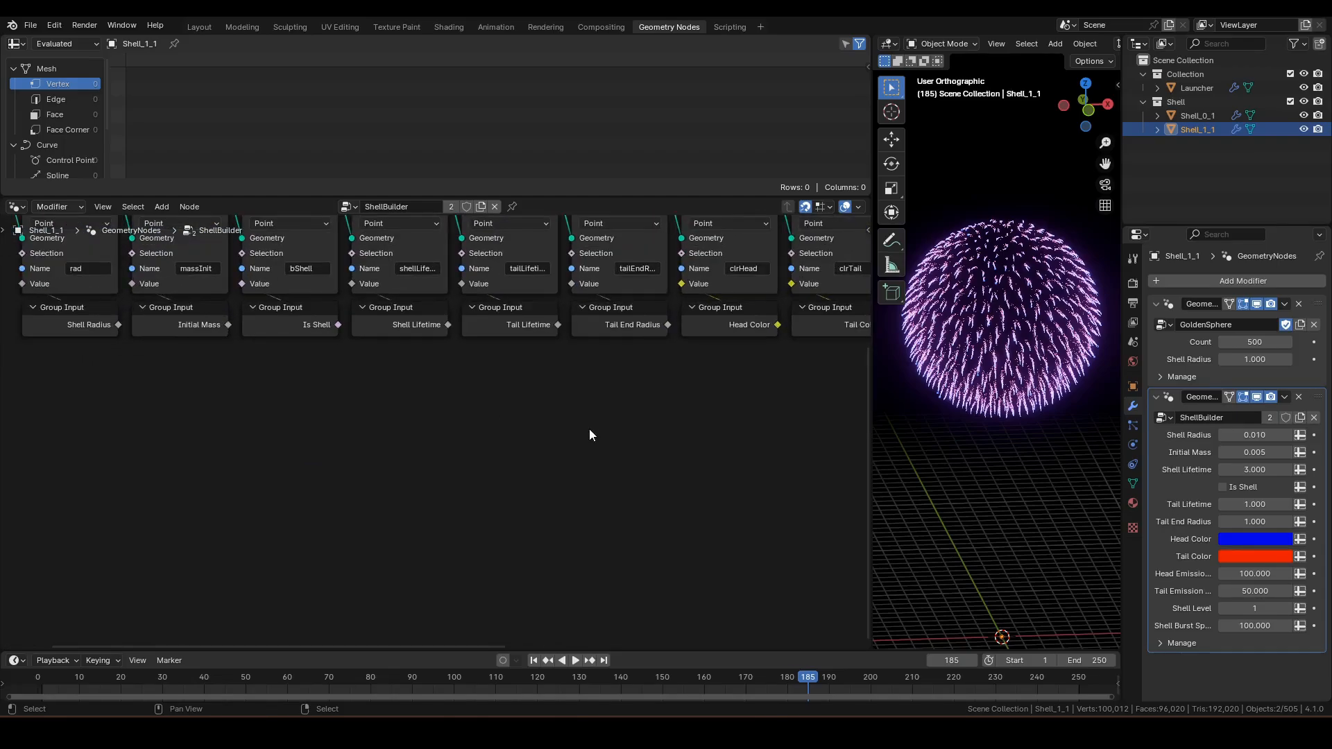
middle_click_drag(589, 435, 545, 495)
left_click_drag(515, 481, 338, 247)
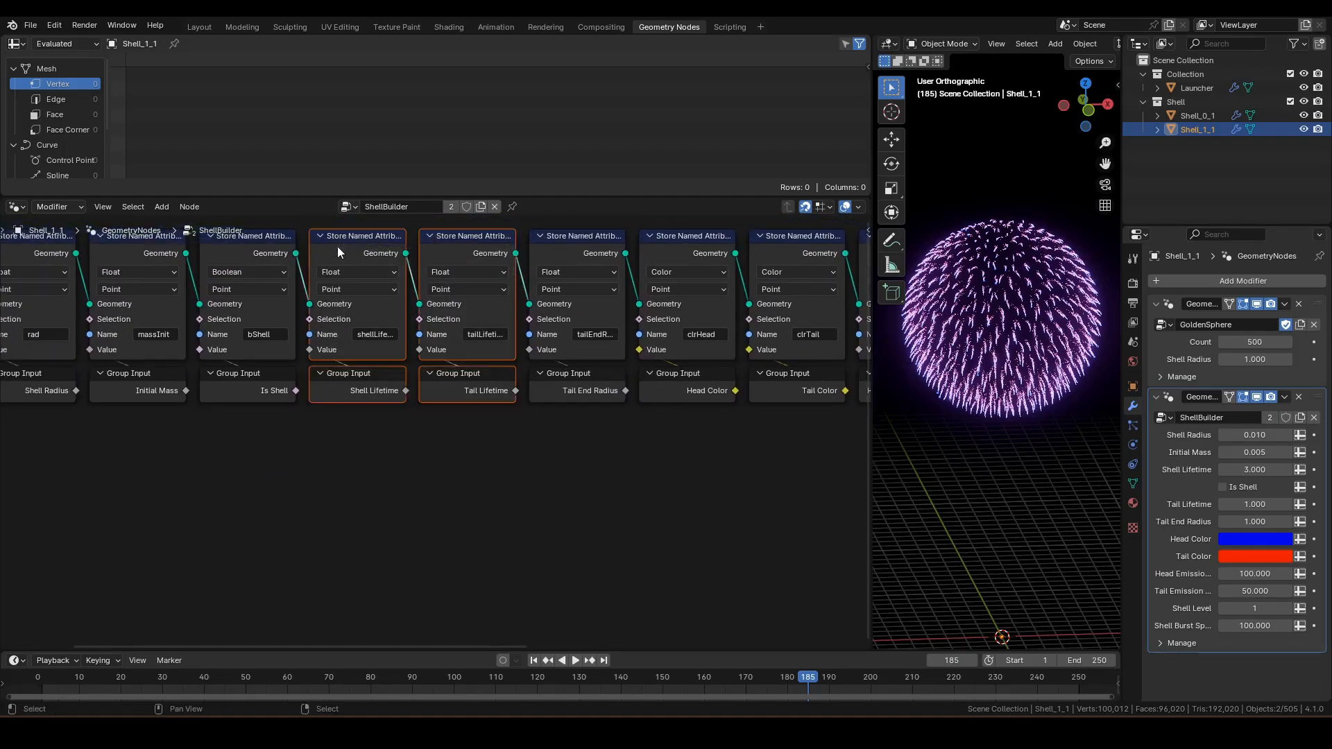
left_click(448, 458)
scroll(422, 510, "up", 2)
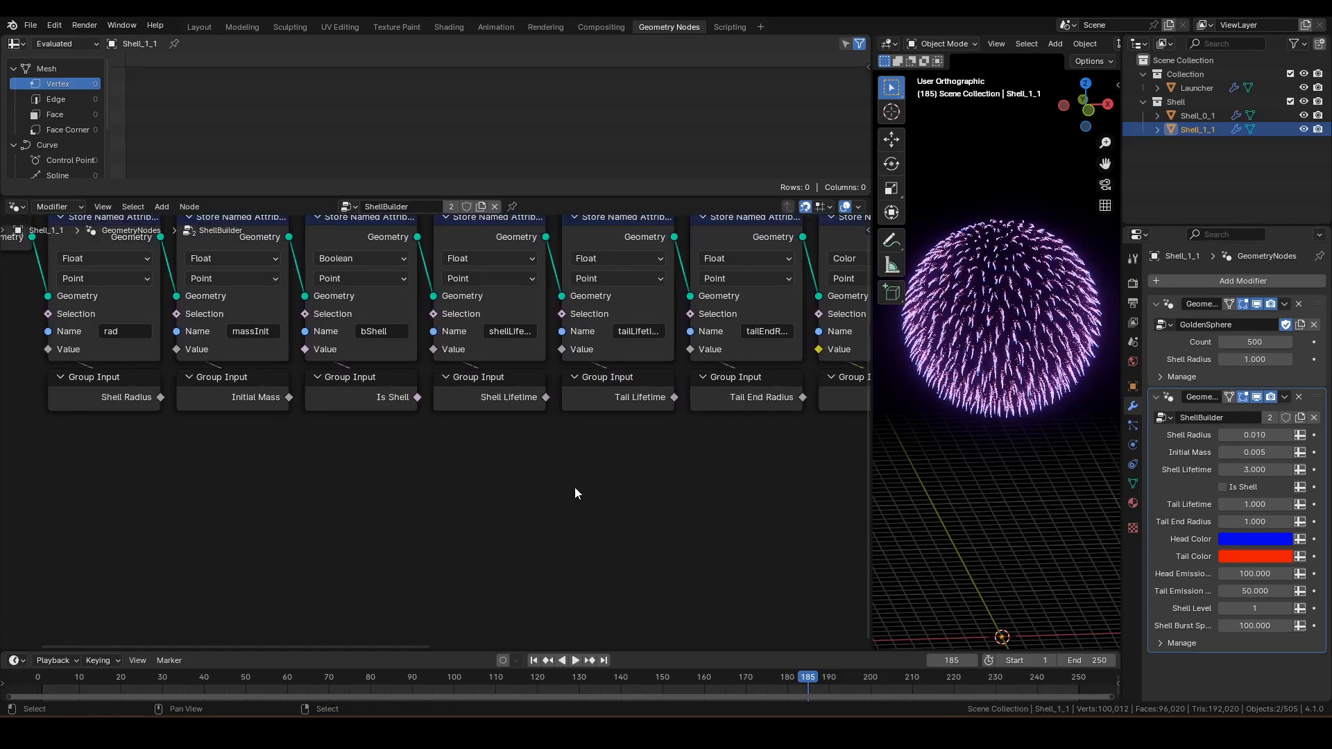
scroll(575, 487, "down", 2)
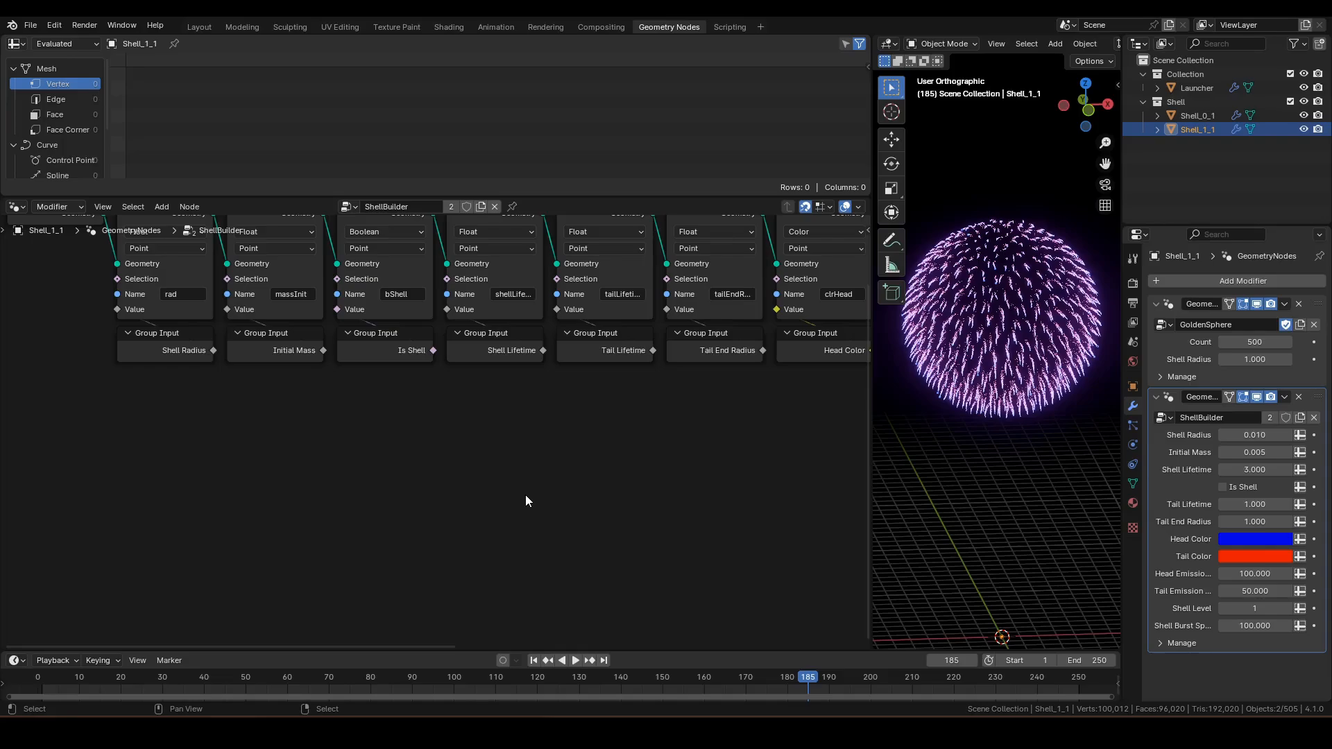
Step: Add a Random Value node below the Shell Lifetime input in the ShellBuilder tree
key("F3")
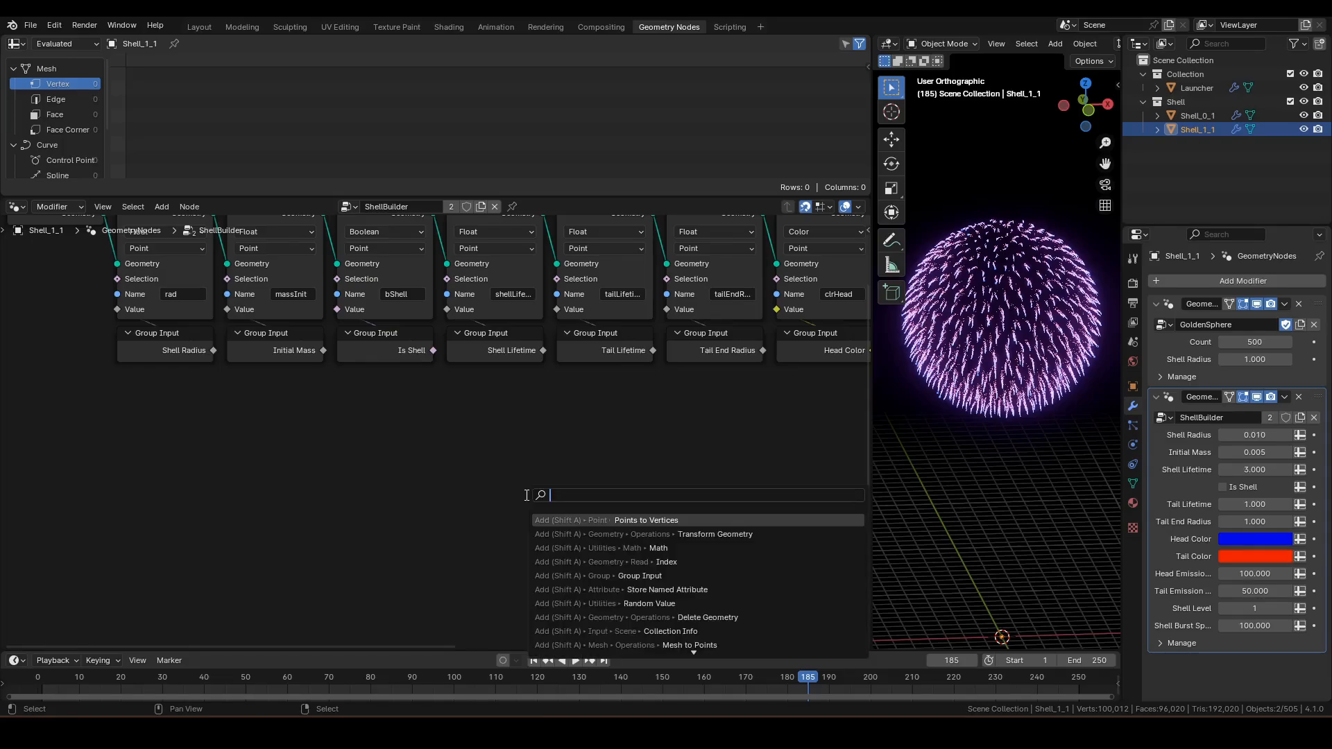
type("rand")
key("Return")
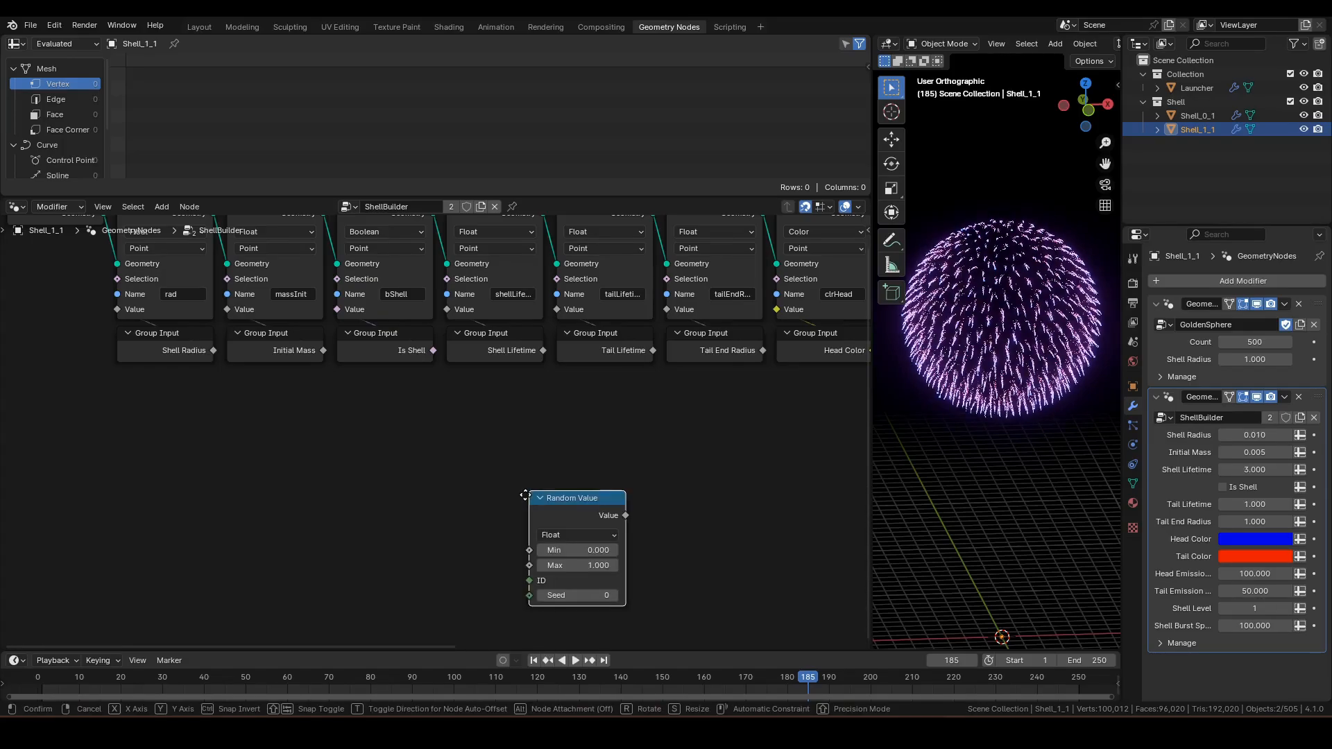
left_click(511, 458)
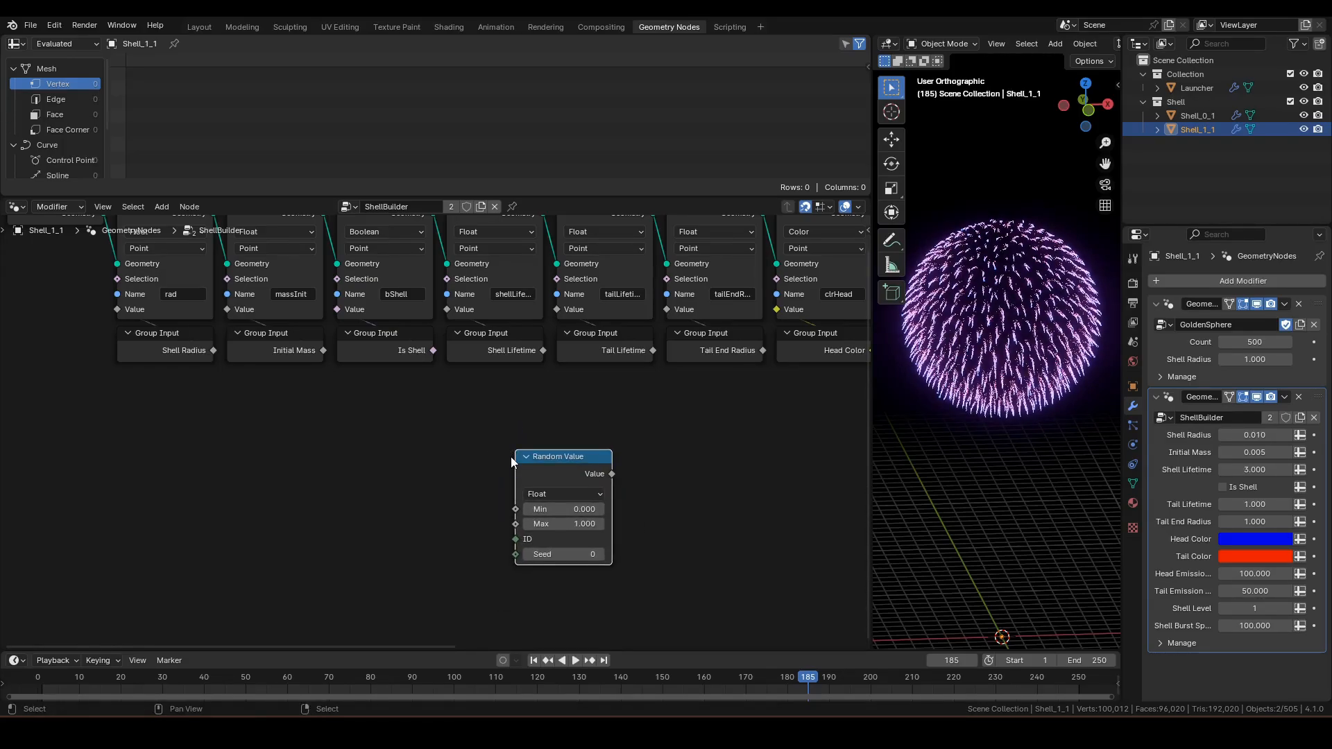
Step: Group the Random Value node and remove the Min, Max and ID inputs from the group interface, moving Group Input aside
key("ctrl+g")
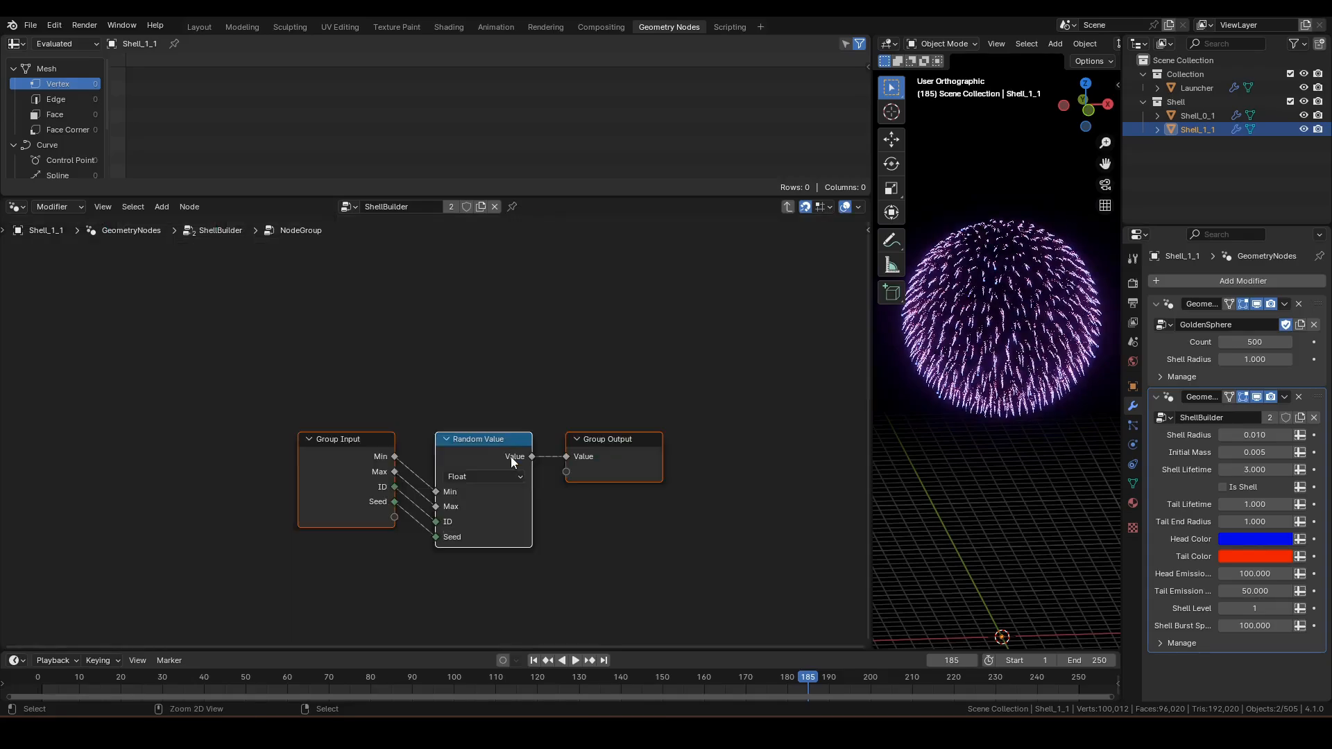
key("Home")
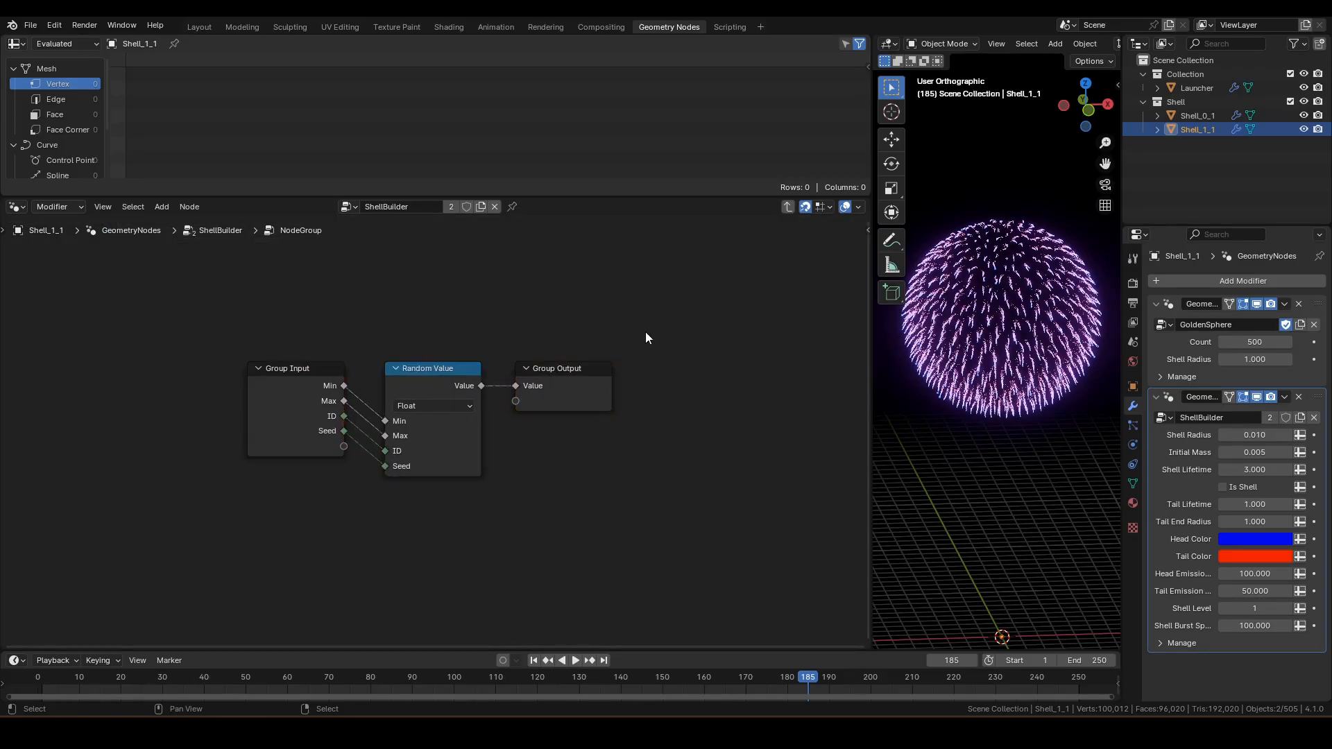
key("n")
left_click(725, 263)
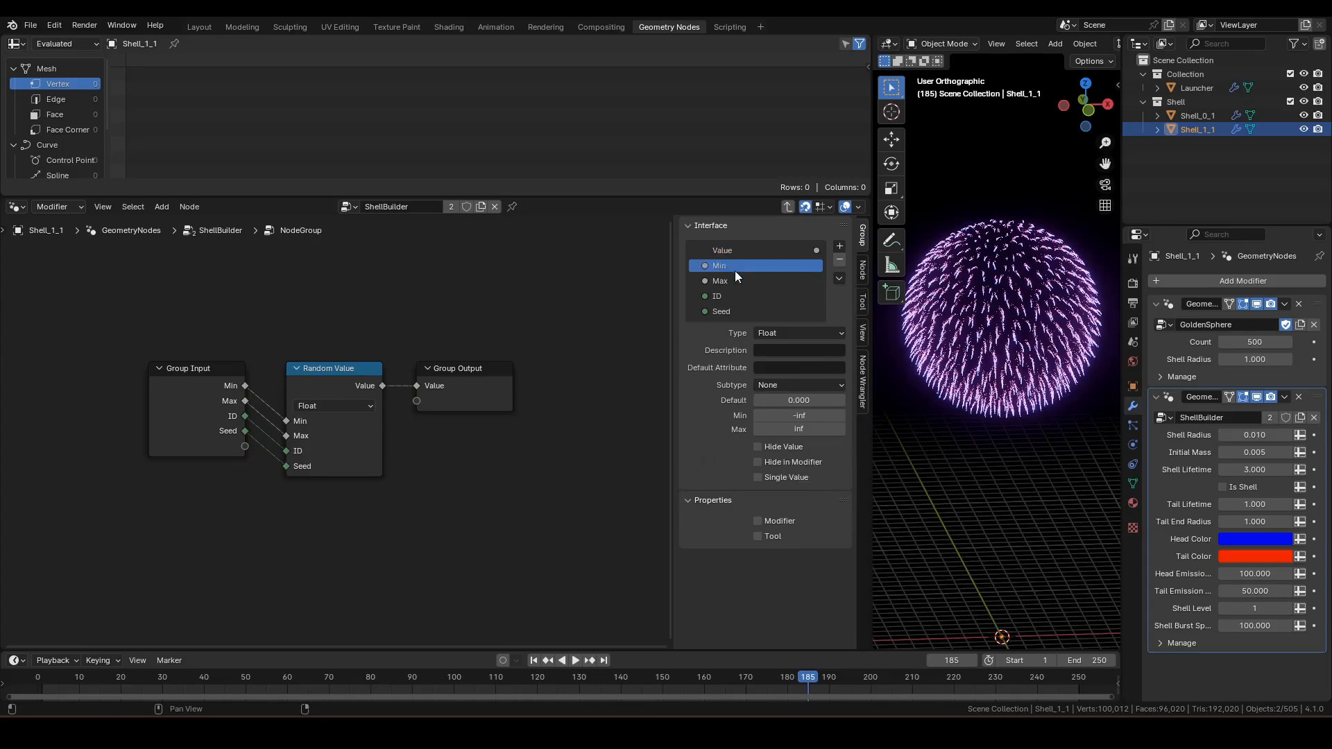
left_click(838, 261)
left_click(839, 261)
left_click(839, 261)
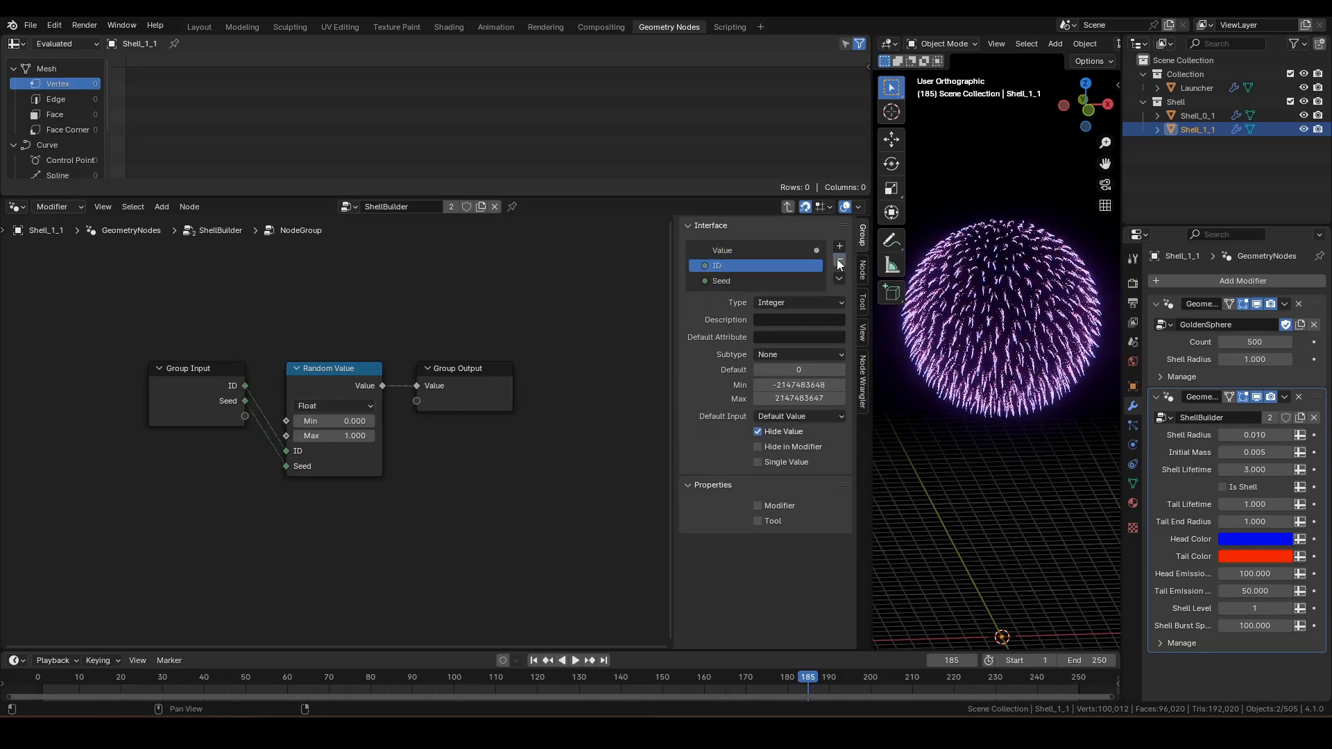
left_click_drag(197, 369, 101, 451)
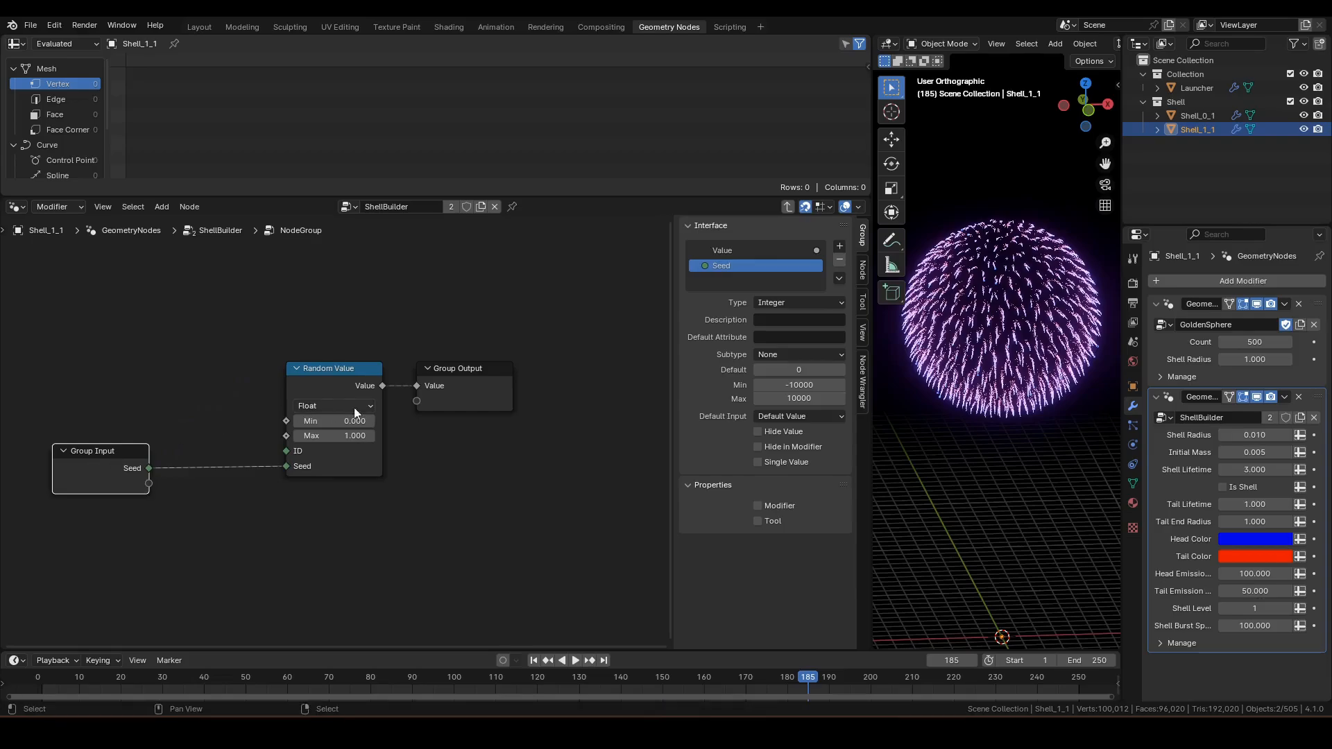
Step: Add a Float input named Base Value to the node group's interface
left_click(840, 247)
left_click(914, 262)
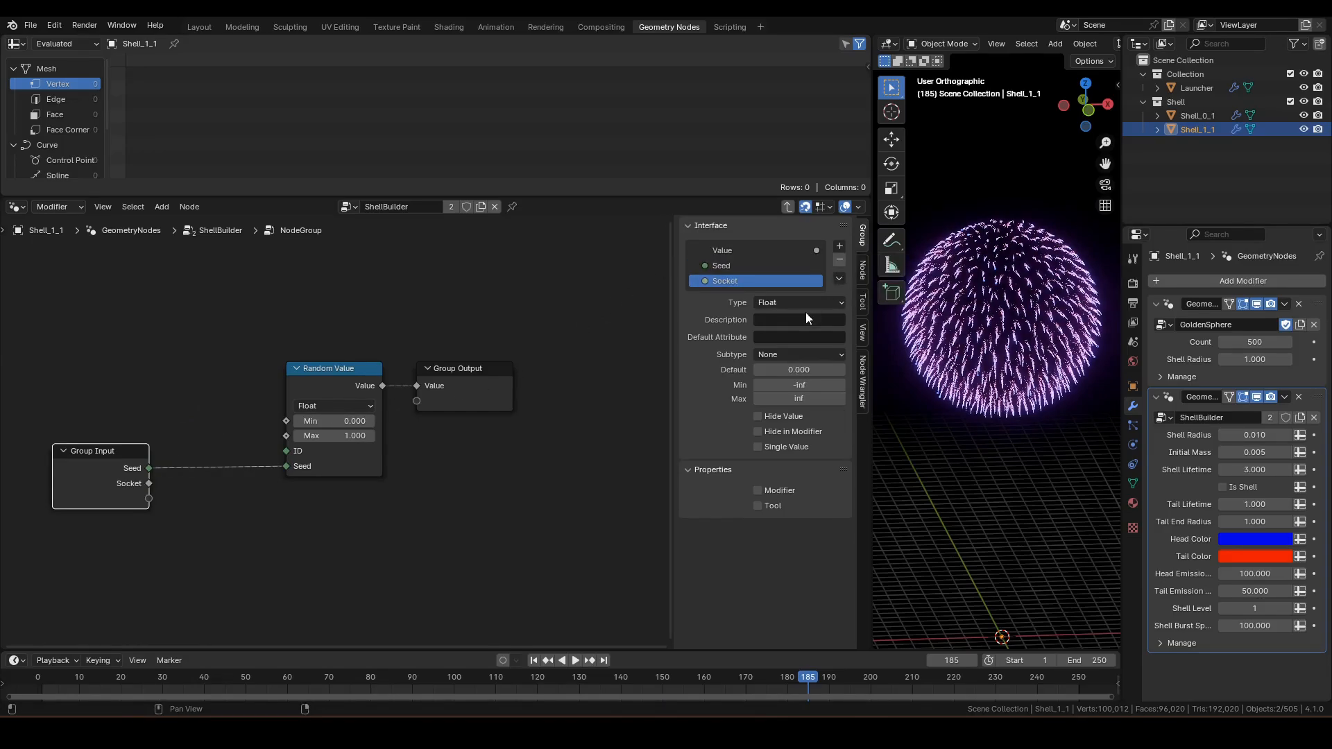
double_click(753, 281)
type("Base Value")
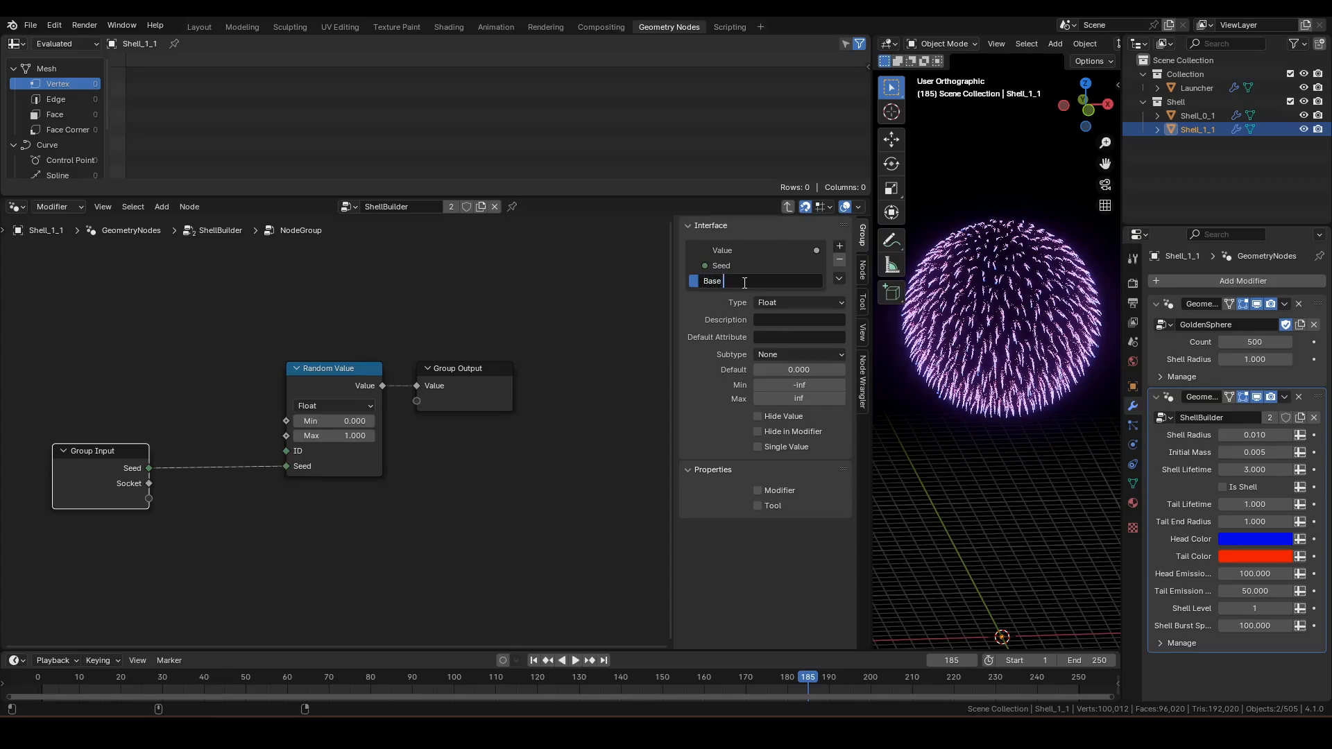
key("Return")
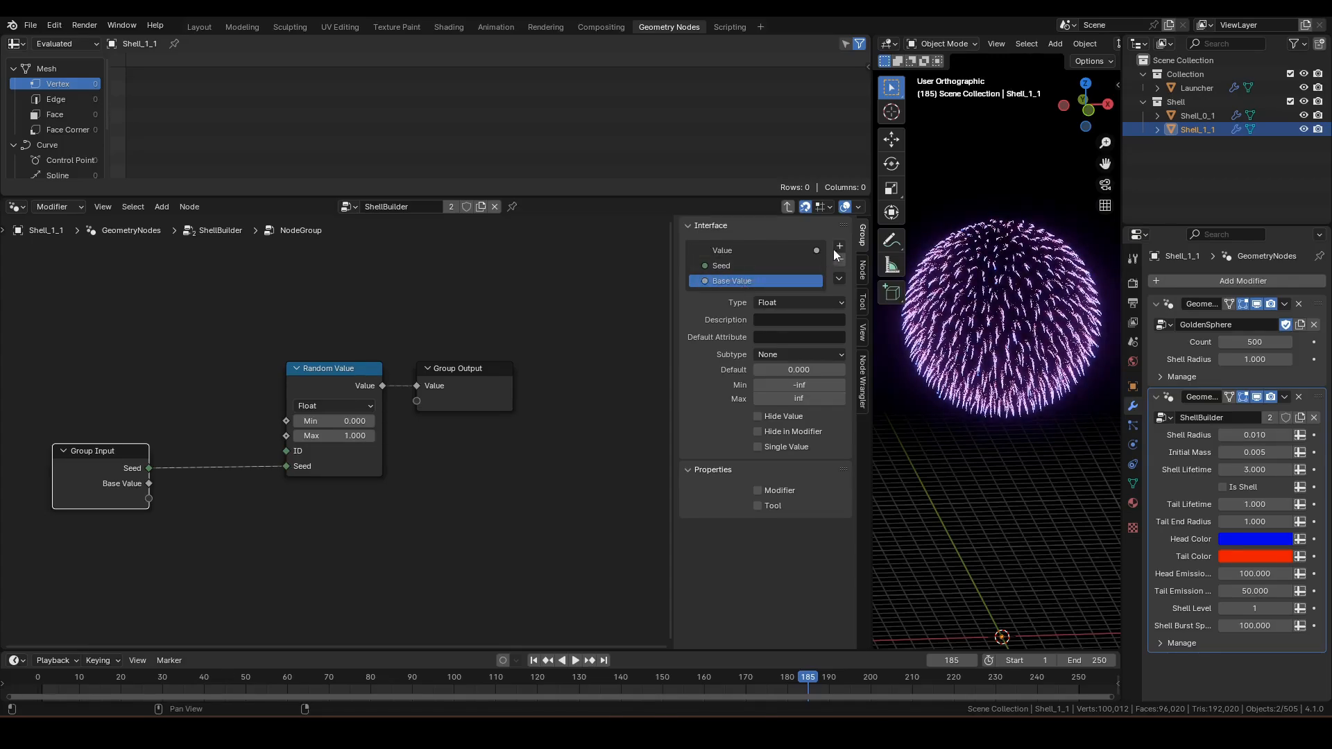
Step: Add another group input named Randomness to the node group's interface
left_click(840, 247)
left_click(850, 262)
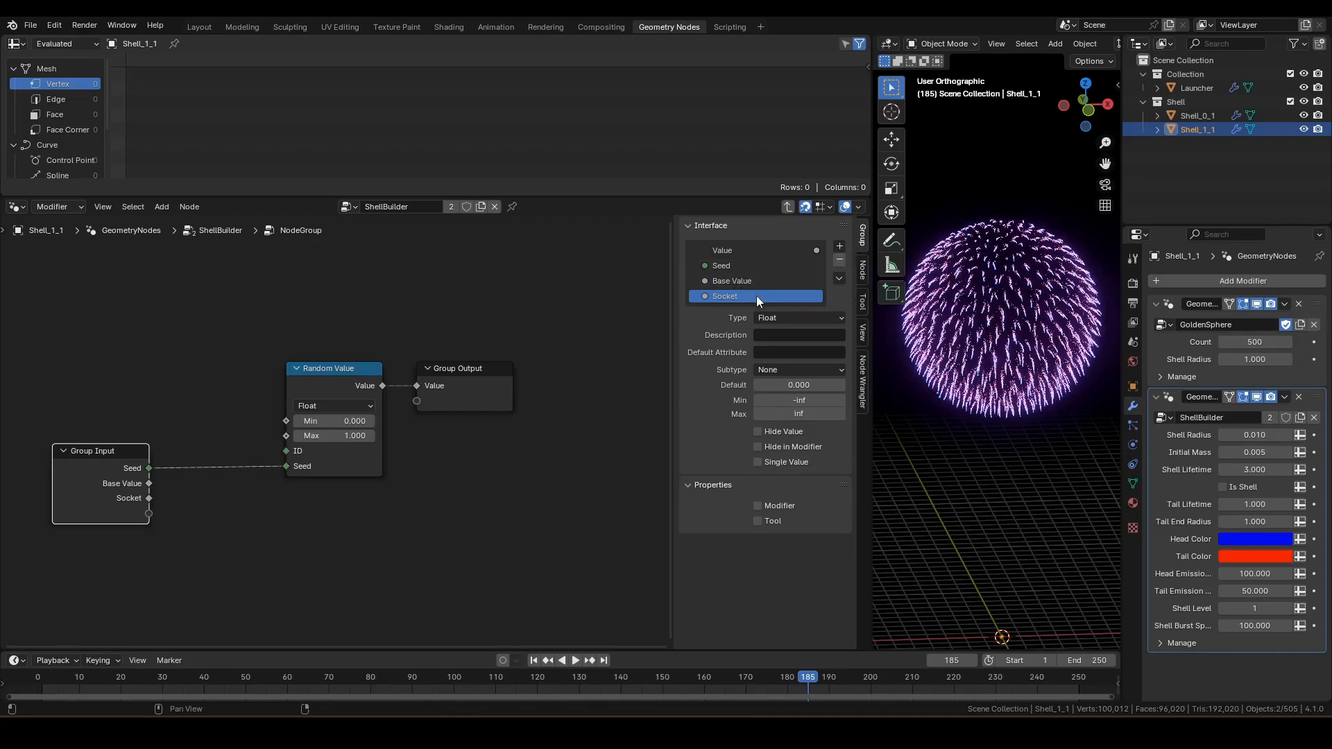
double_click(756, 296)
type("Random")
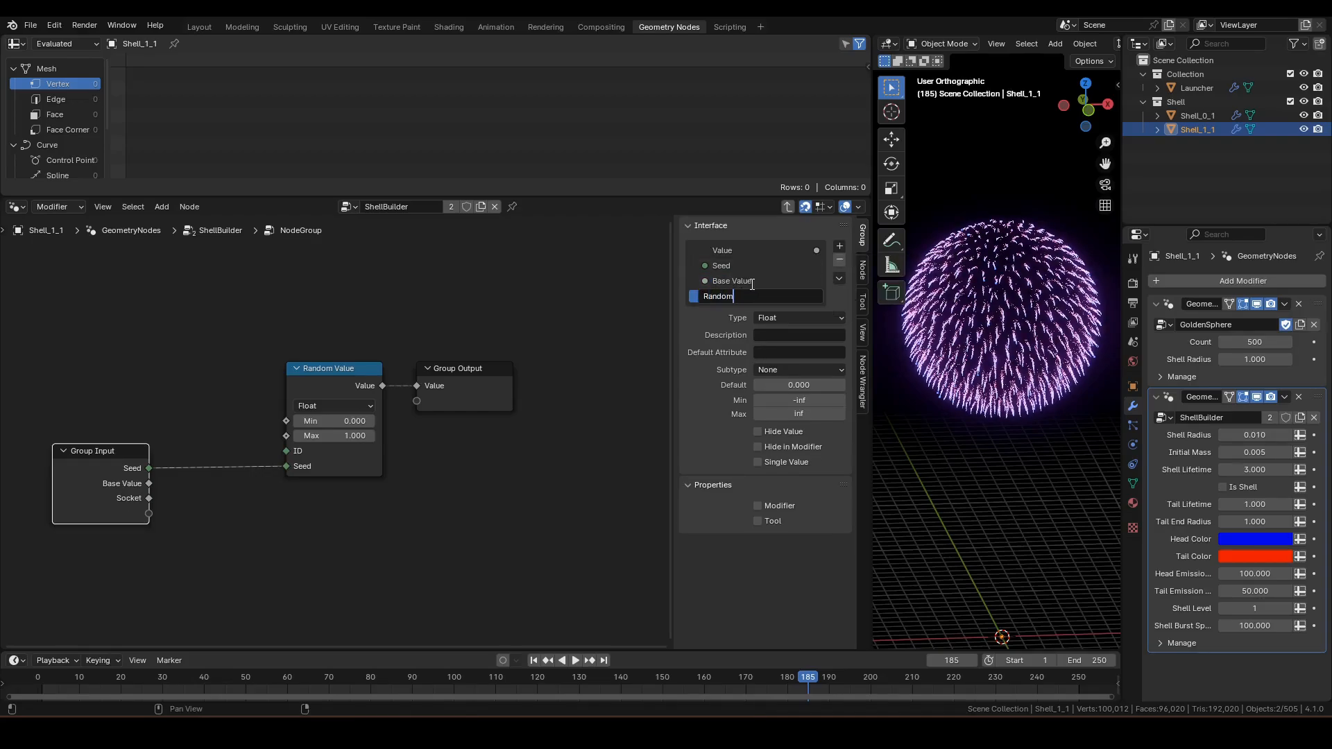
type("ness")
key("Return")
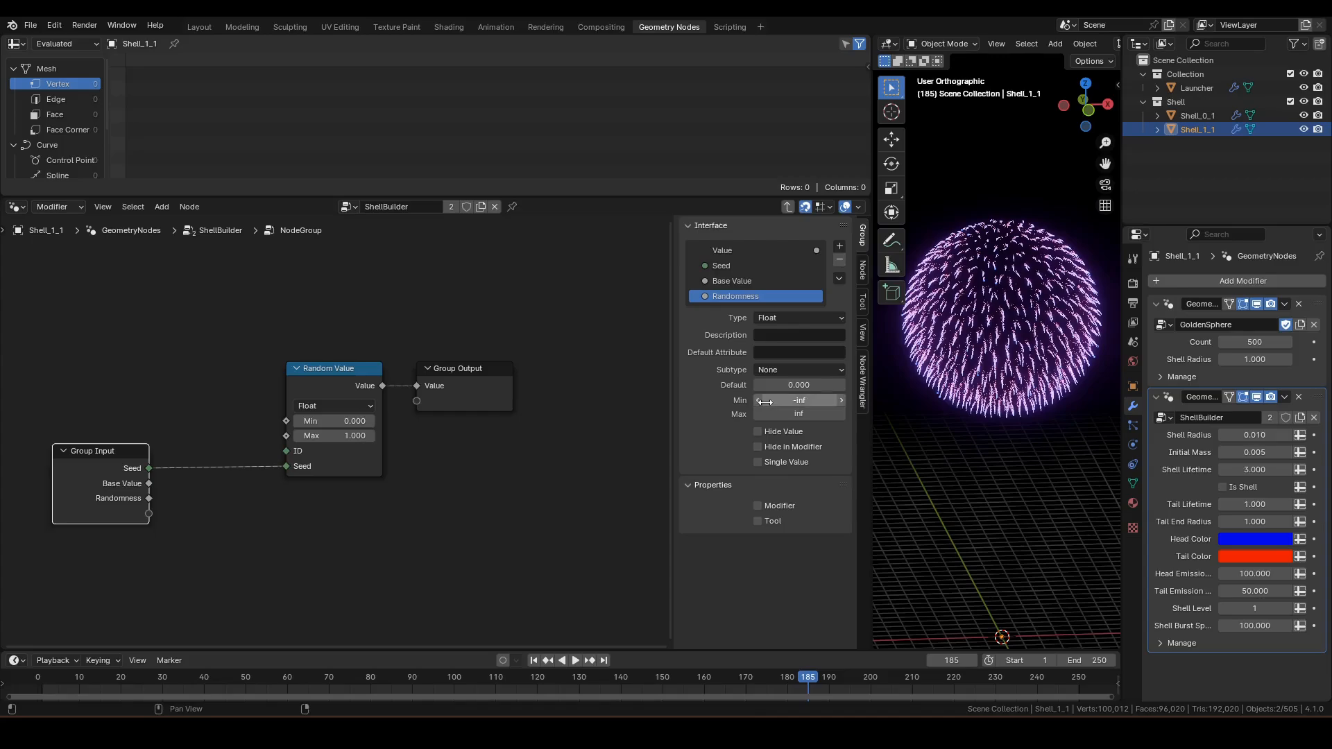
Step: Limit the Randomness input to a minimum of 0 and a maximum of 1
left_click(798, 401)
type("0")
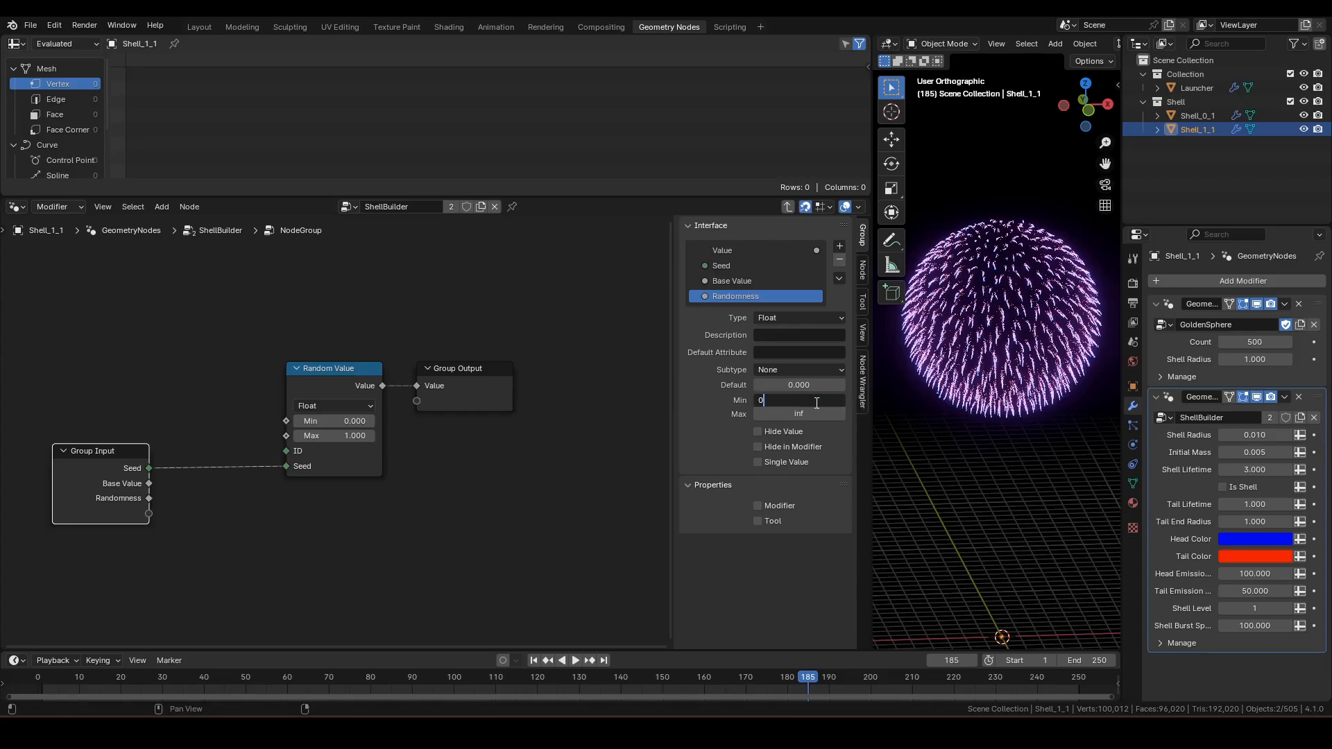
key("Return")
left_click(789, 414)
type("1")
key("Return")
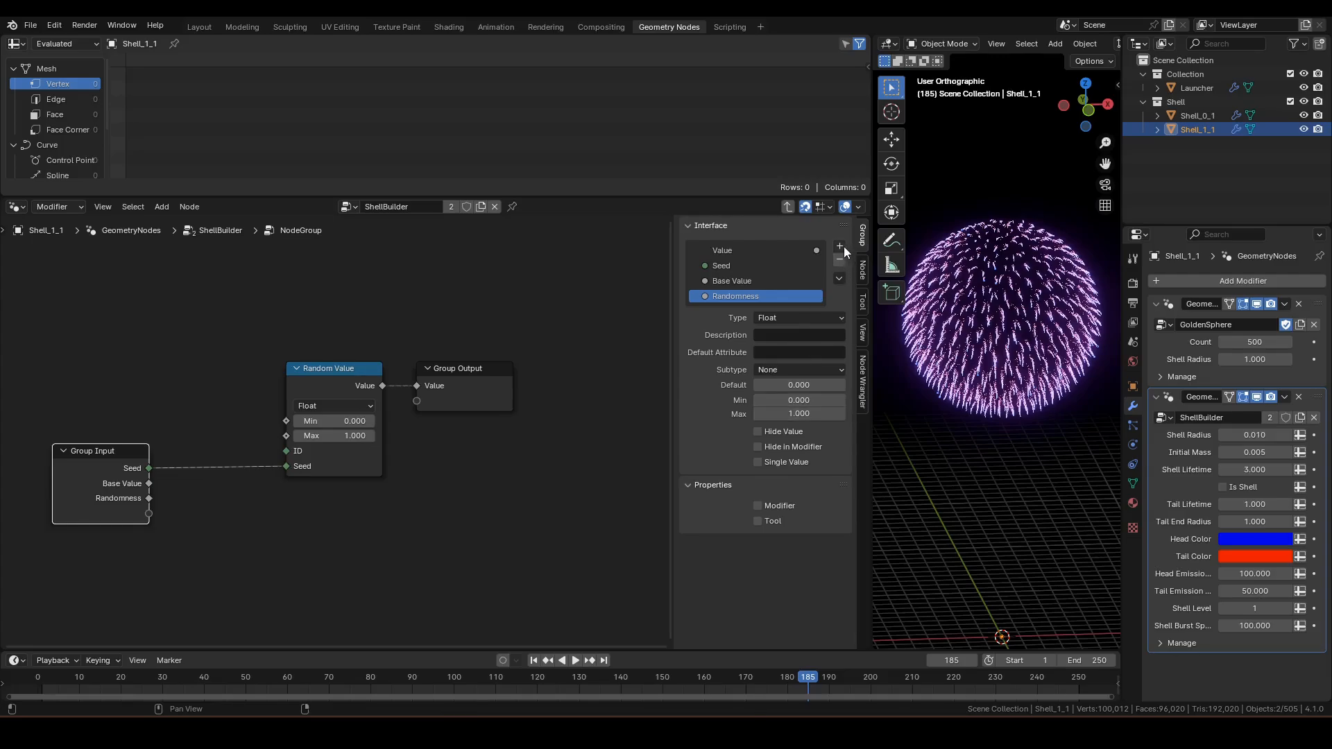
Step: Add a group input named Multiplier and set its type to Integer
left_click(840, 246)
left_click(895, 262)
double_click(735, 310)
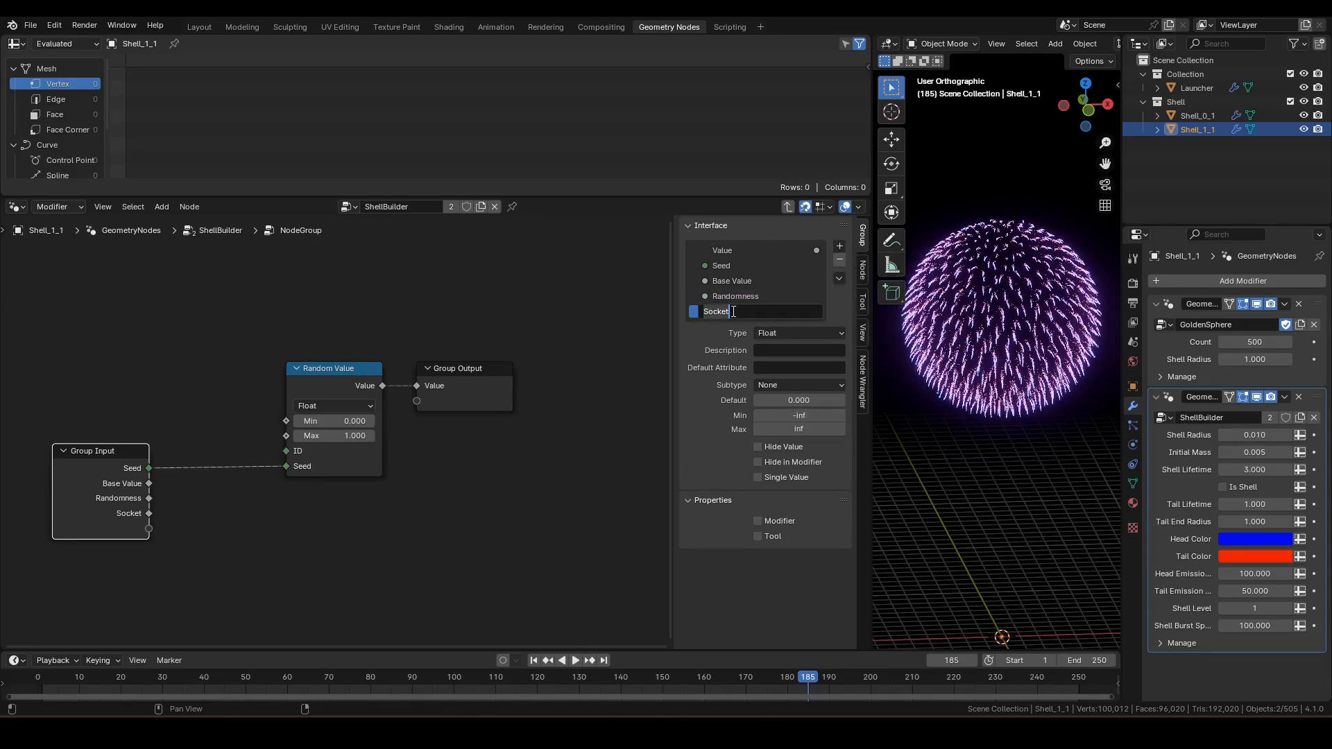
type("Multiplier")
key("Return")
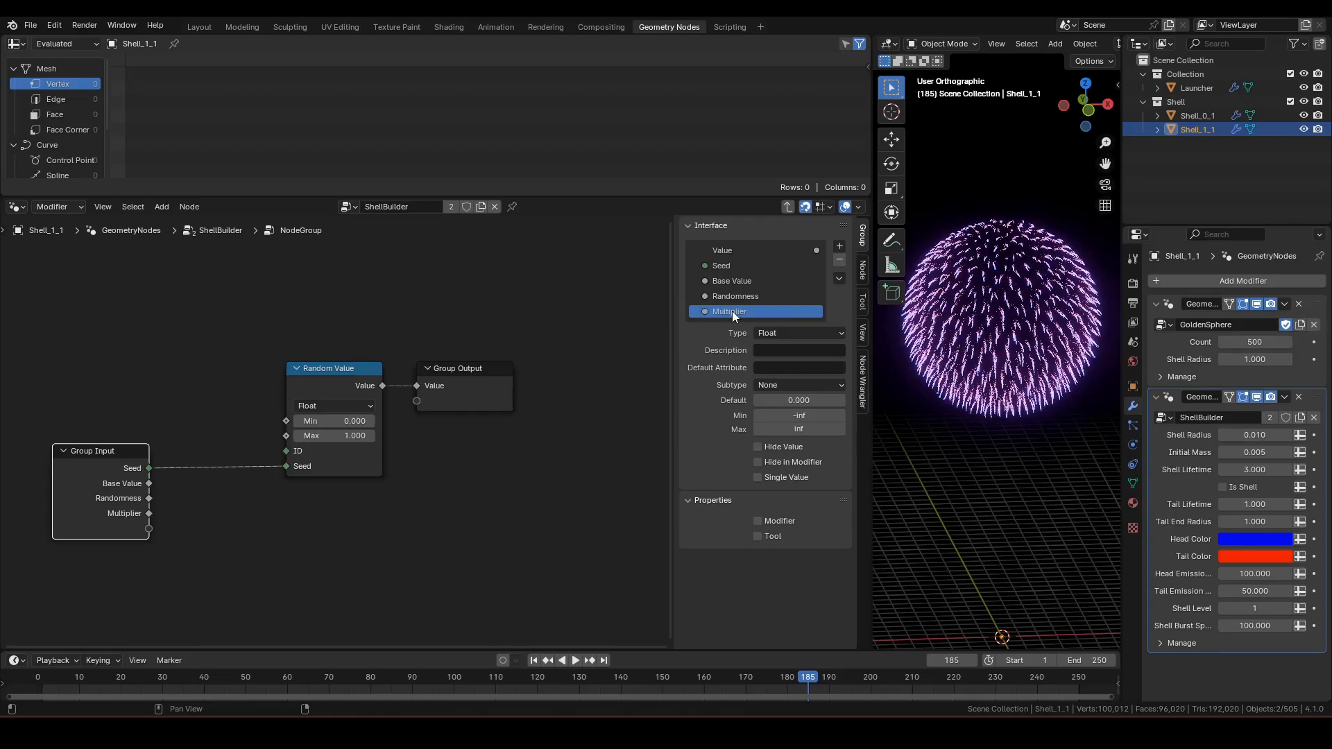
left_click(821, 336)
left_click(795, 410)
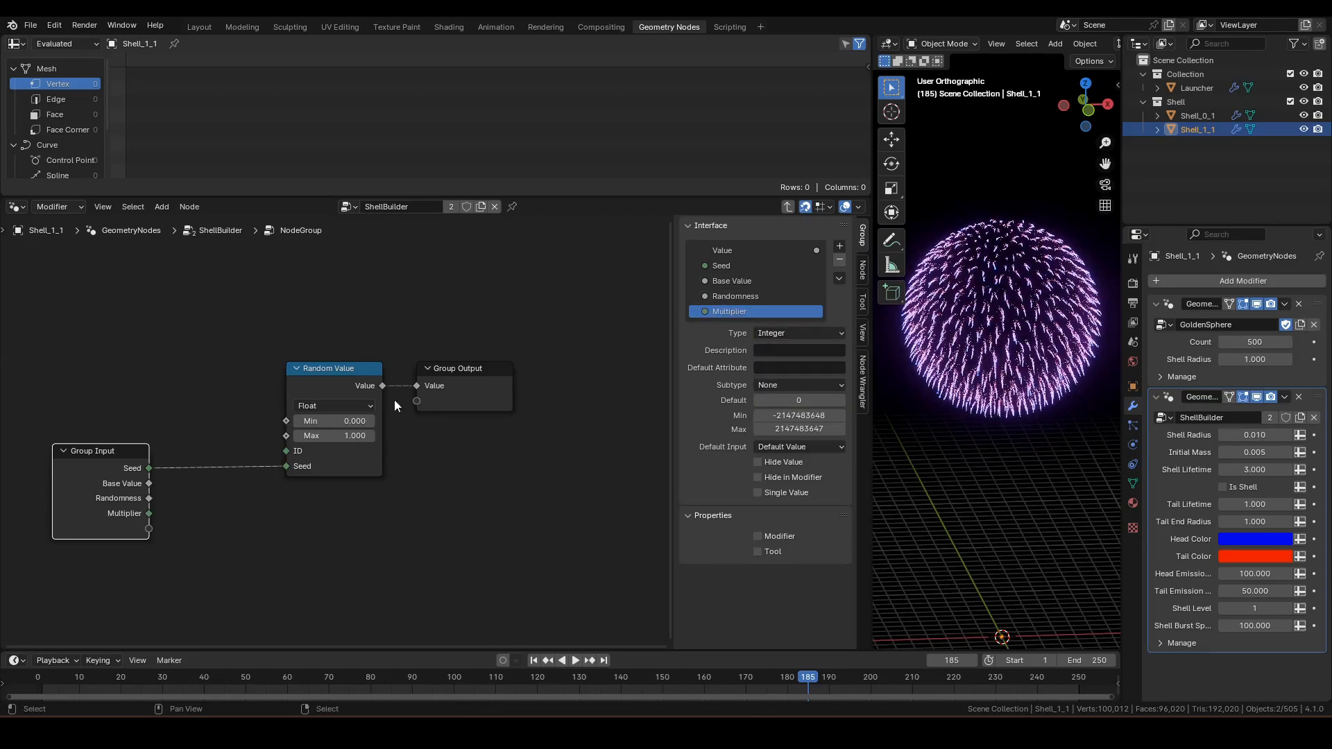
Step: Insert a Multiply math node between Group Input's Seed and Random Value's Seed, with Multiplier as its second value
middle_click_drag(294, 413, 377, 400)
scroll(382, 399, "down", 1)
left_click_drag(218, 448, 169, 448)
left_click(236, 483)
key("F3")
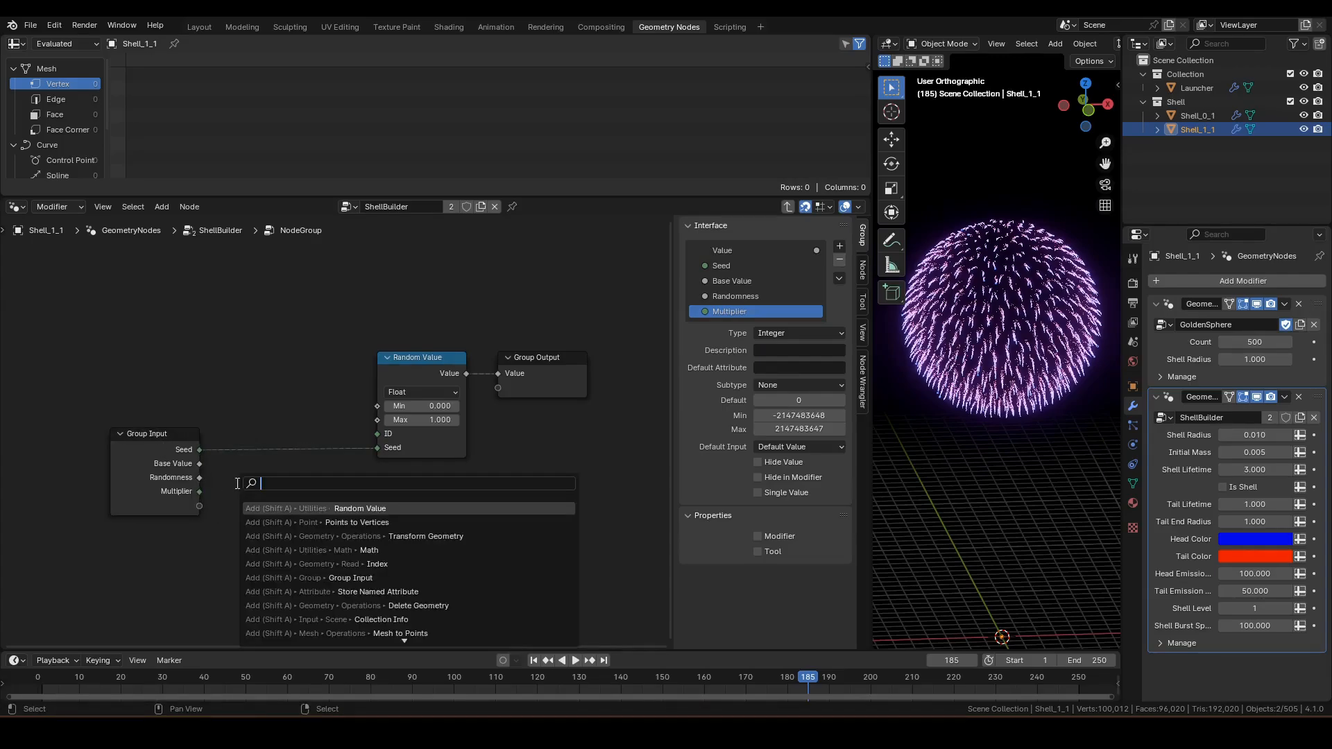
type("add")
key("Return")
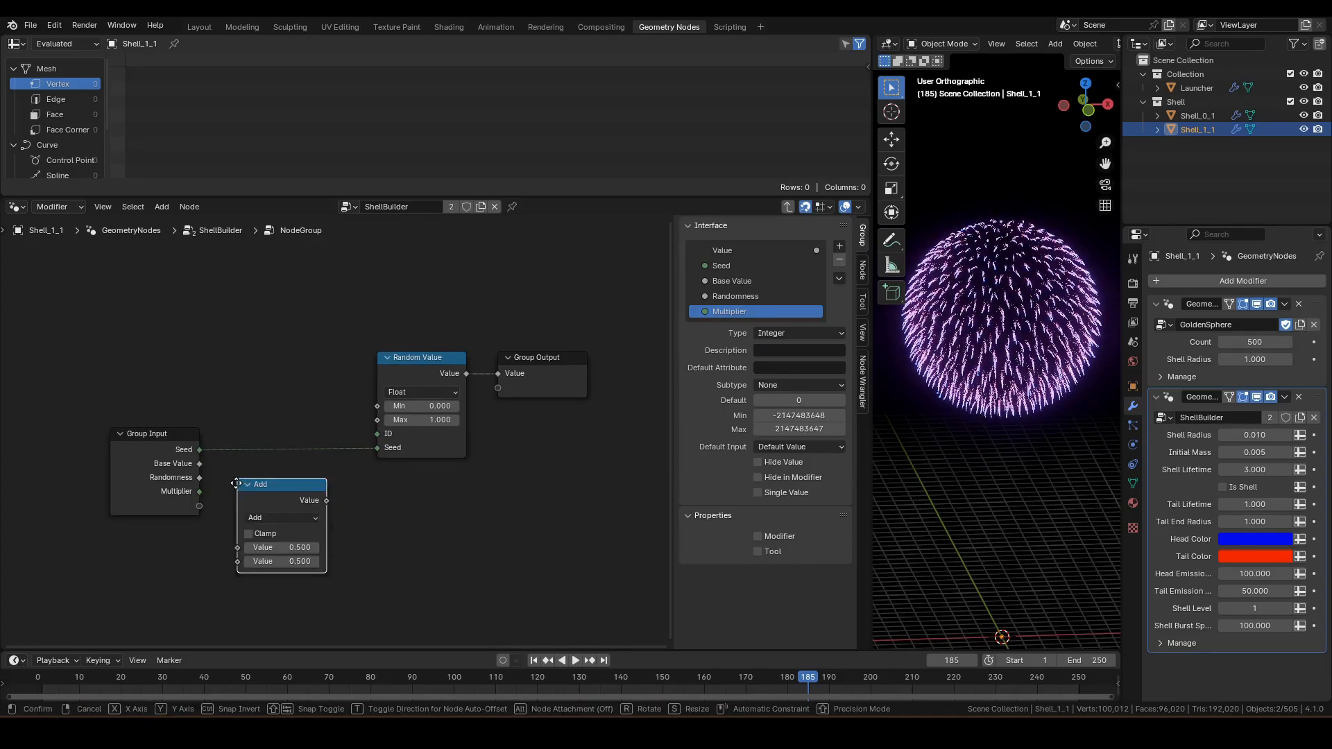
left_click(236, 428)
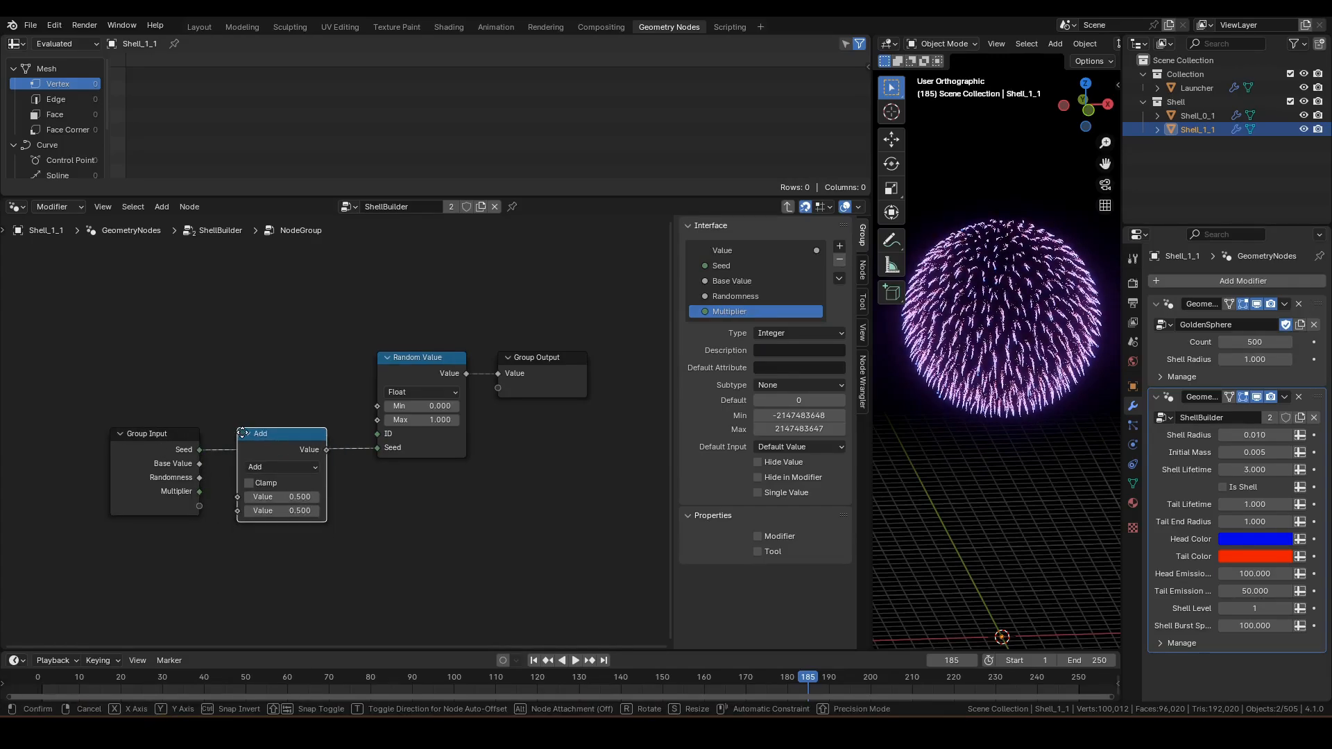
left_click(280, 468)
left_click(263, 529)
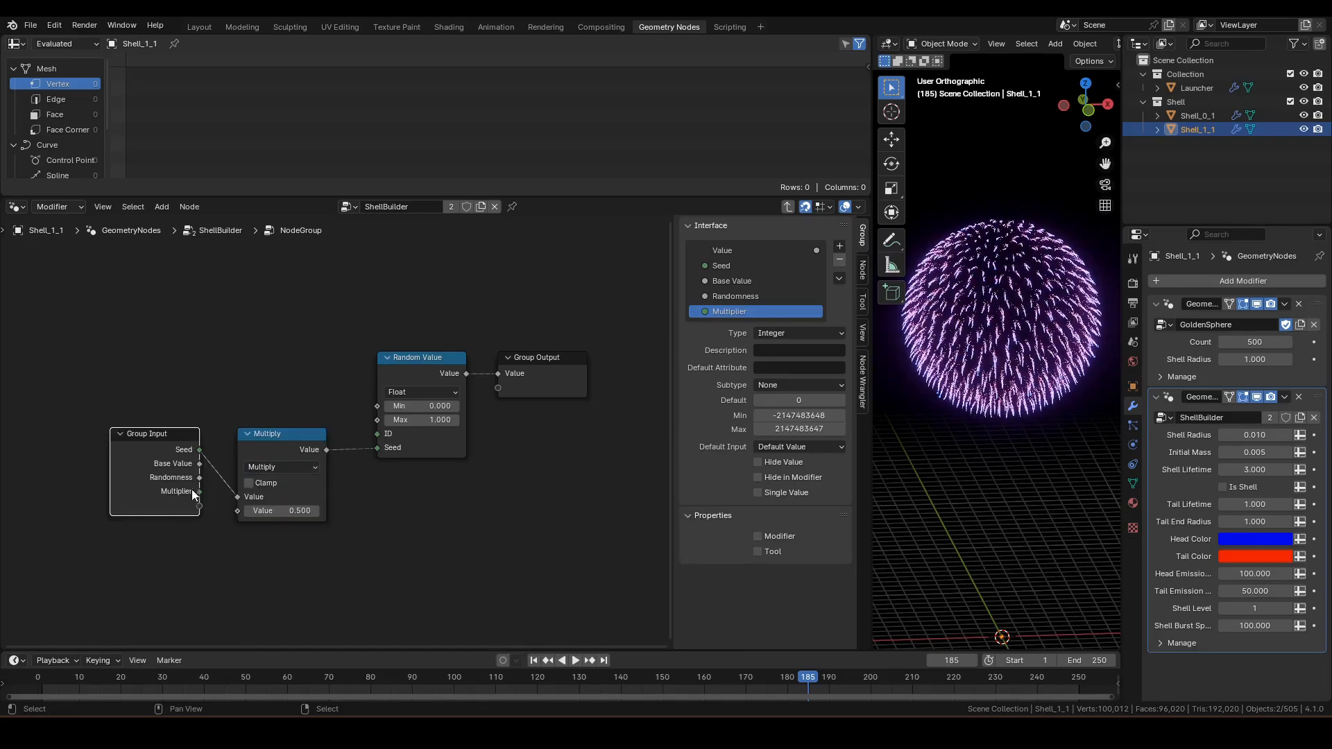
left_click_drag(199, 491, 232, 514)
mouse_move(279, 439)
left_mouse_down()
mouse_move(291, 437)
mouse_move(253, 437)
left_mouse_up()
Step: Feed Random Value's Min from a Subtract math node that subtracts the Randomness input from 1
left_click_drag(375, 407, 298, 368)
type("sub")
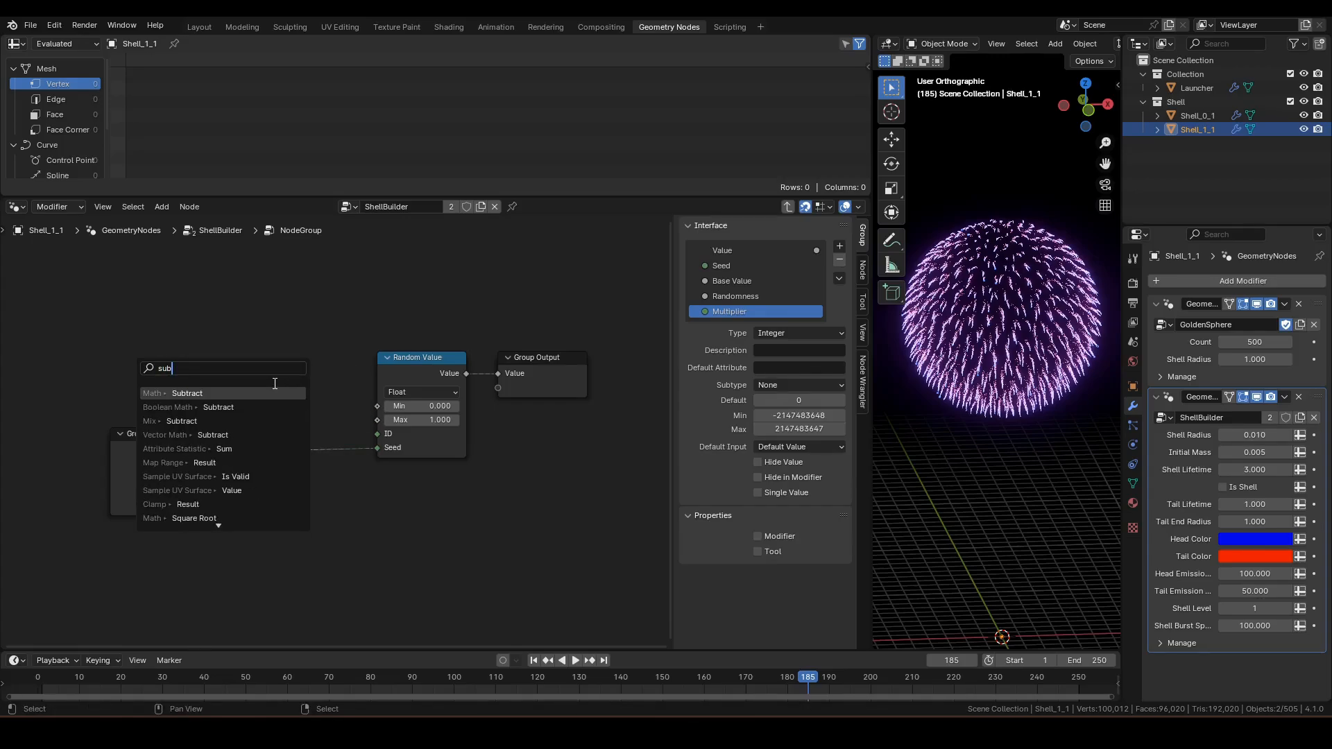
key("Return")
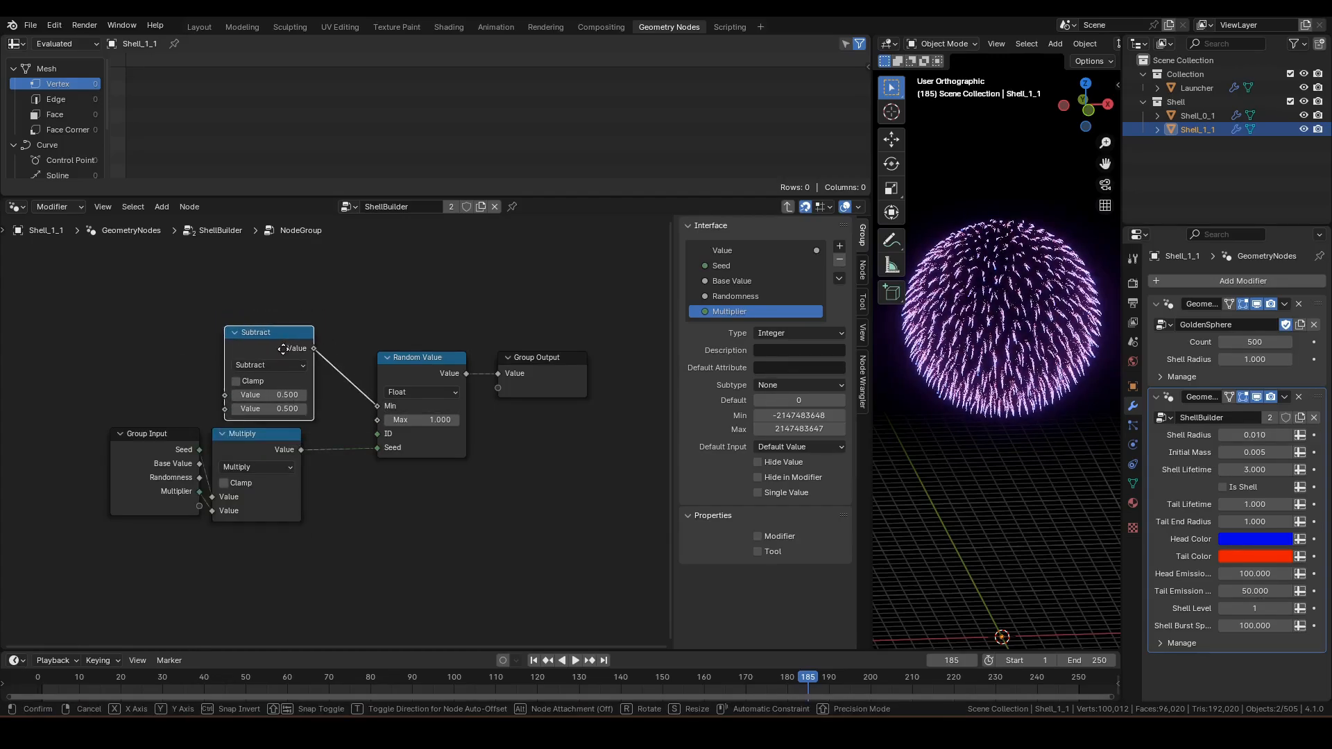
left_click(276, 351)
left_click(262, 394)
type("1")
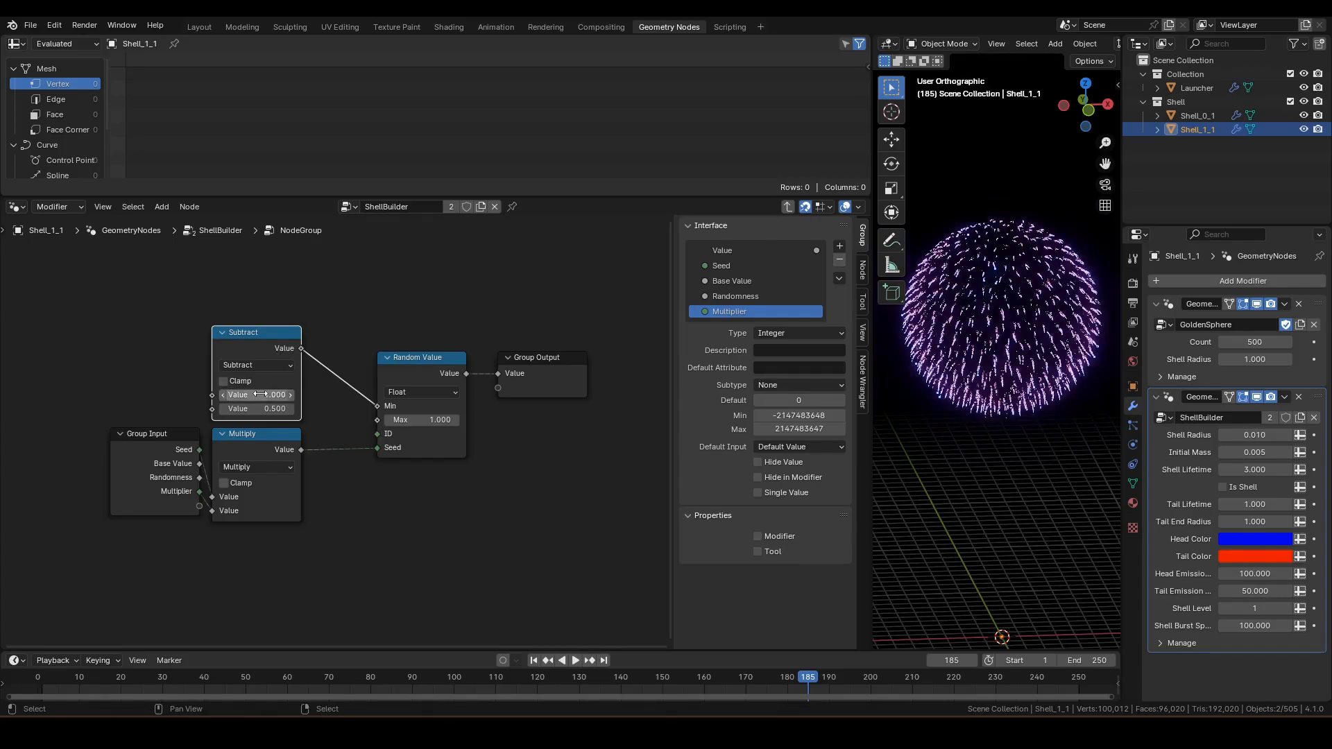
key("Return")
left_click_drag(213, 409, 186, 387)
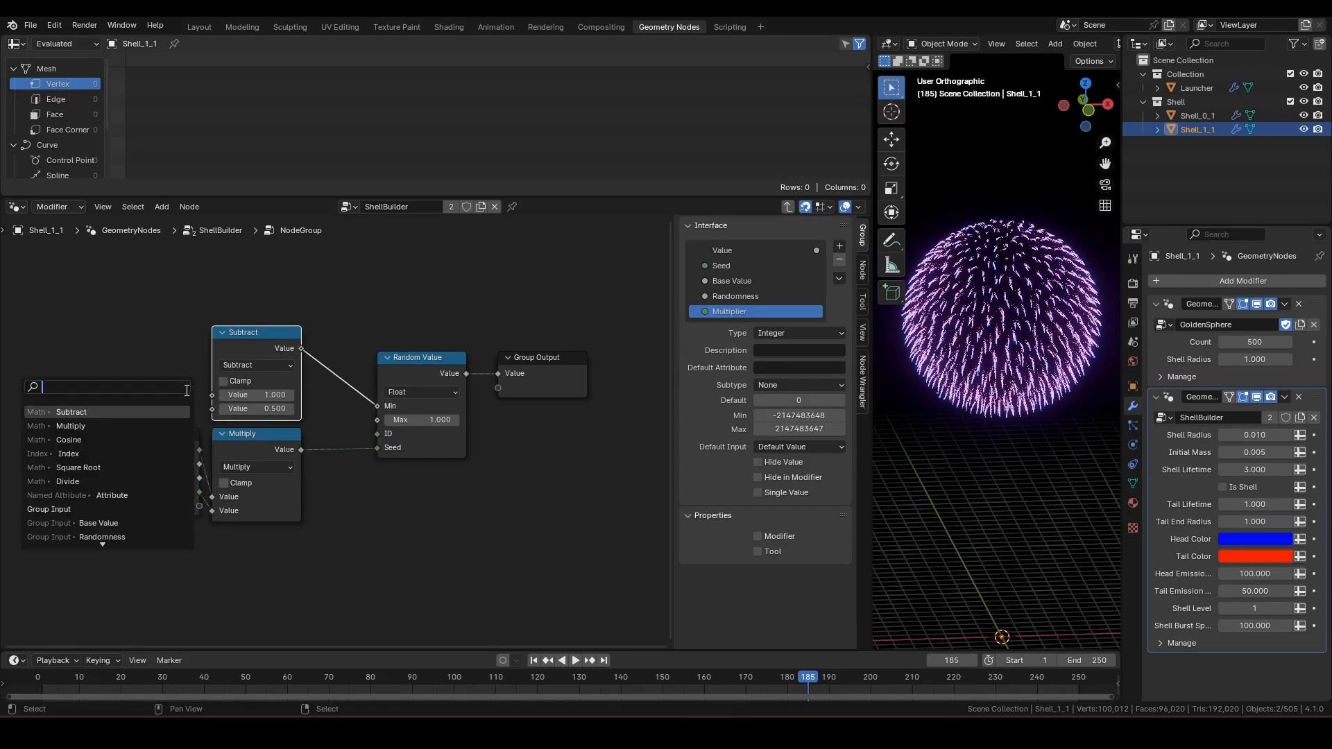
type("randomne")
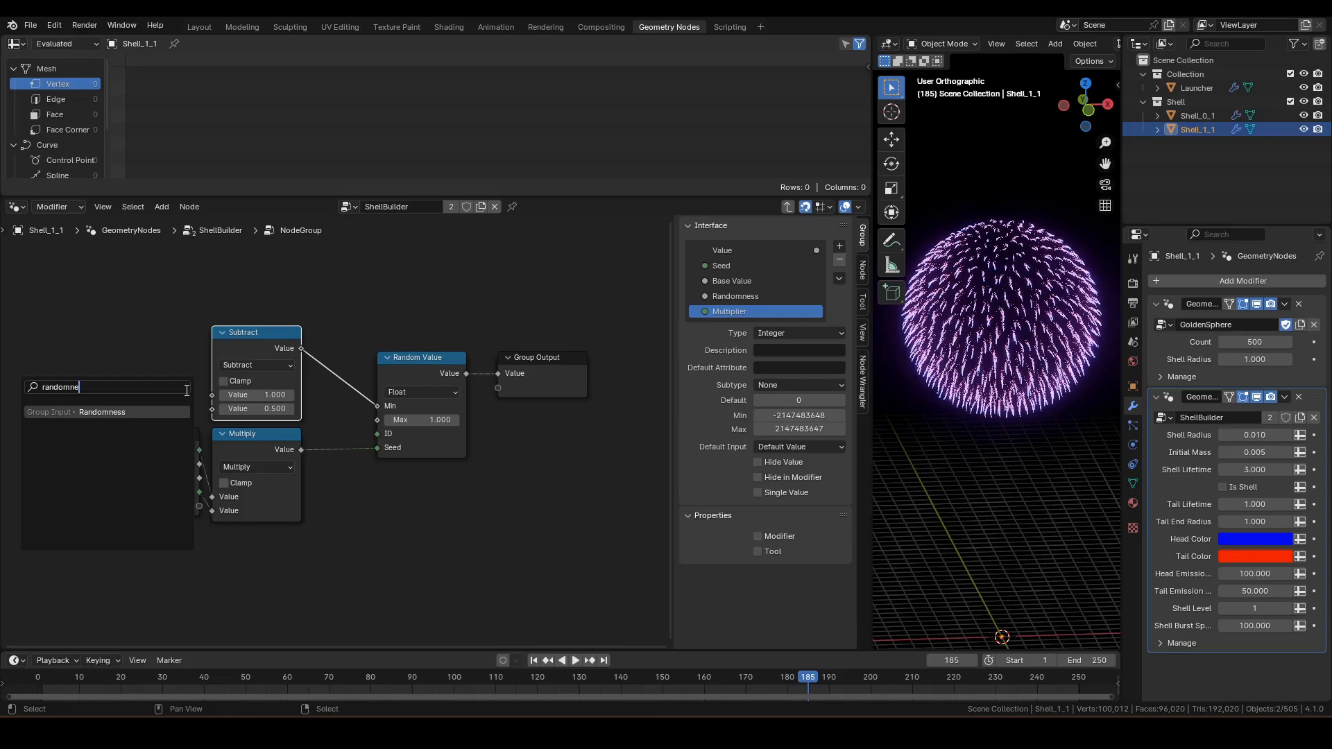
key("Return")
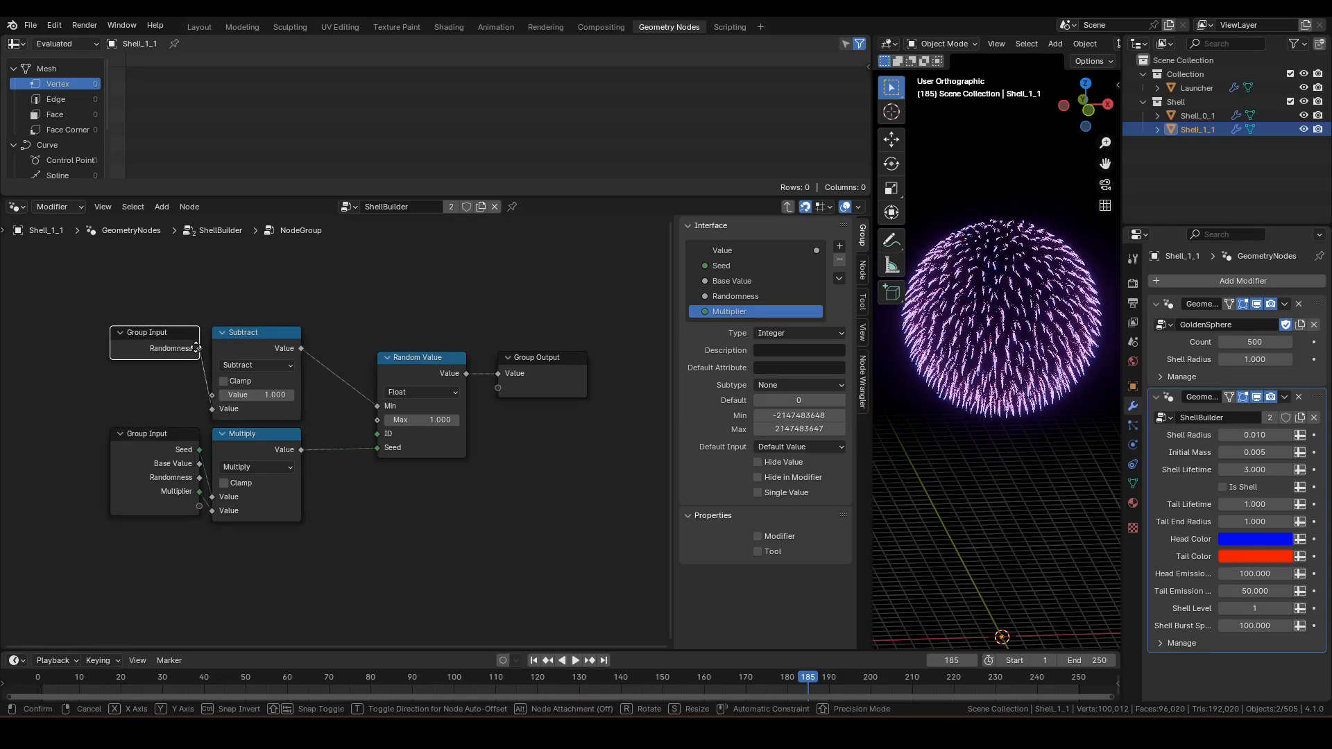
left_click(198, 351)
Step: Insert a copy of the Multiply node between Random Value and Group Output, with the Base Value input as its second value
left_click_drag(410, 365, 346, 341)
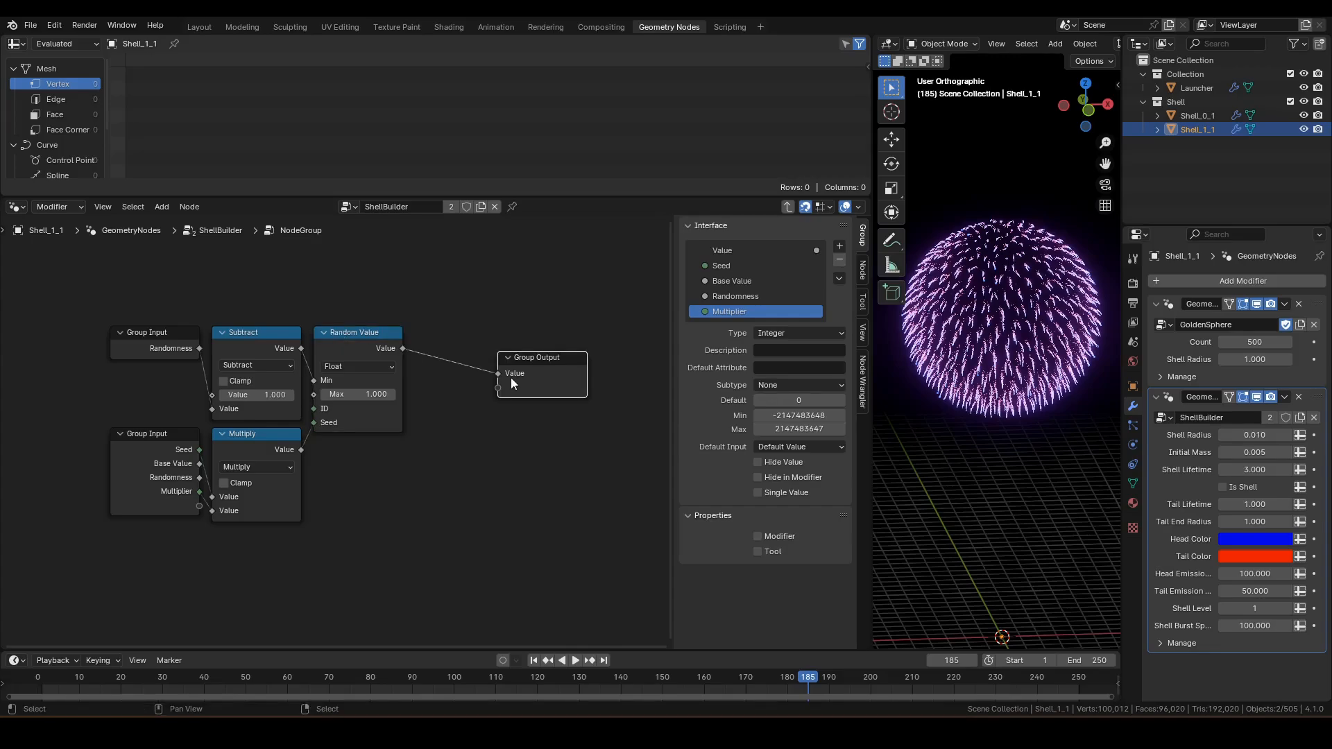
left_click_drag(510, 377, 580, 352)
left_click(278, 444)
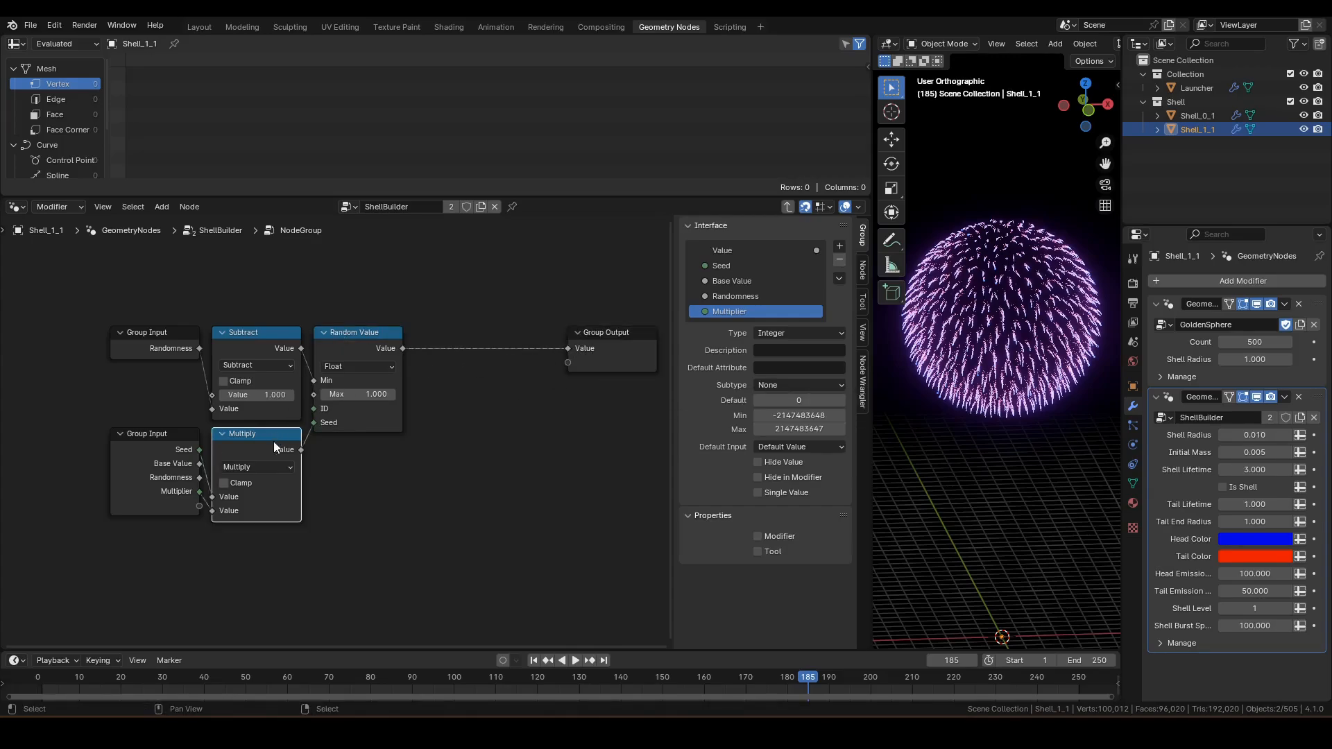
key("shift+d")
left_click(500, 345)
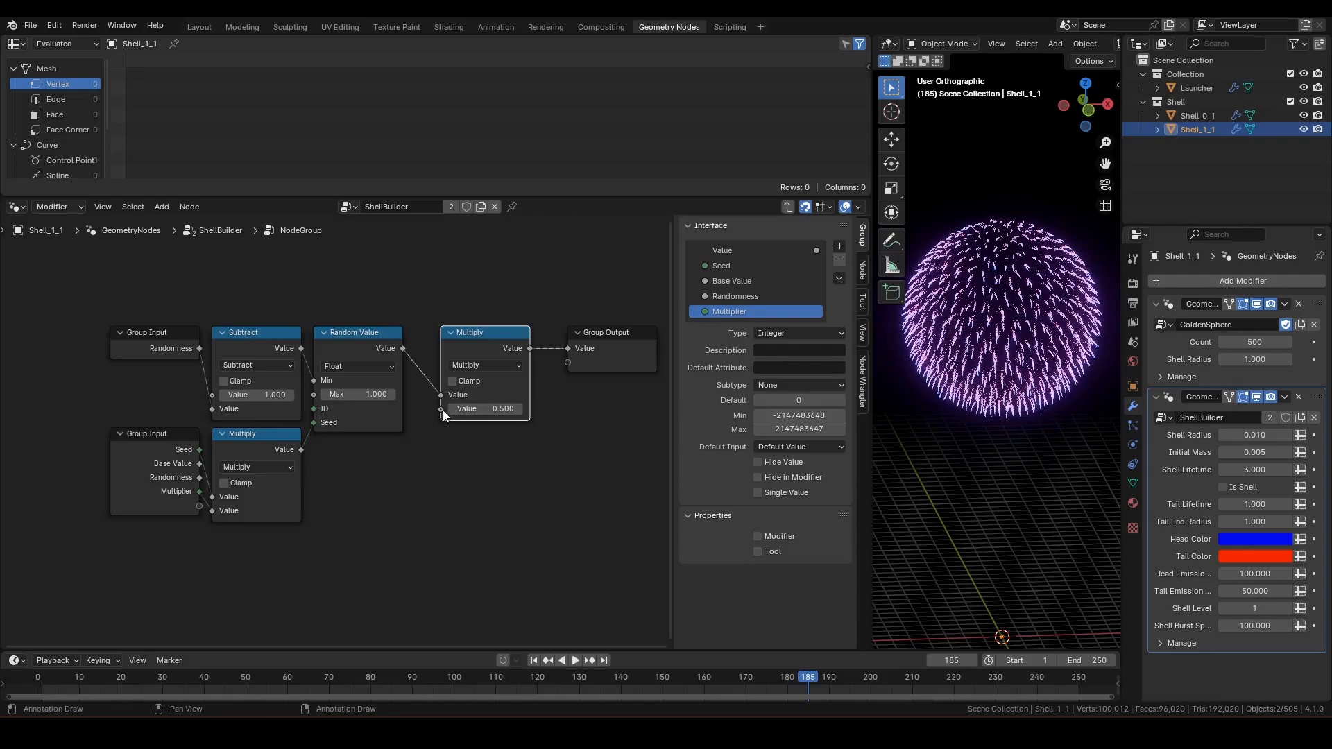
left_click_drag(441, 409, 406, 479)
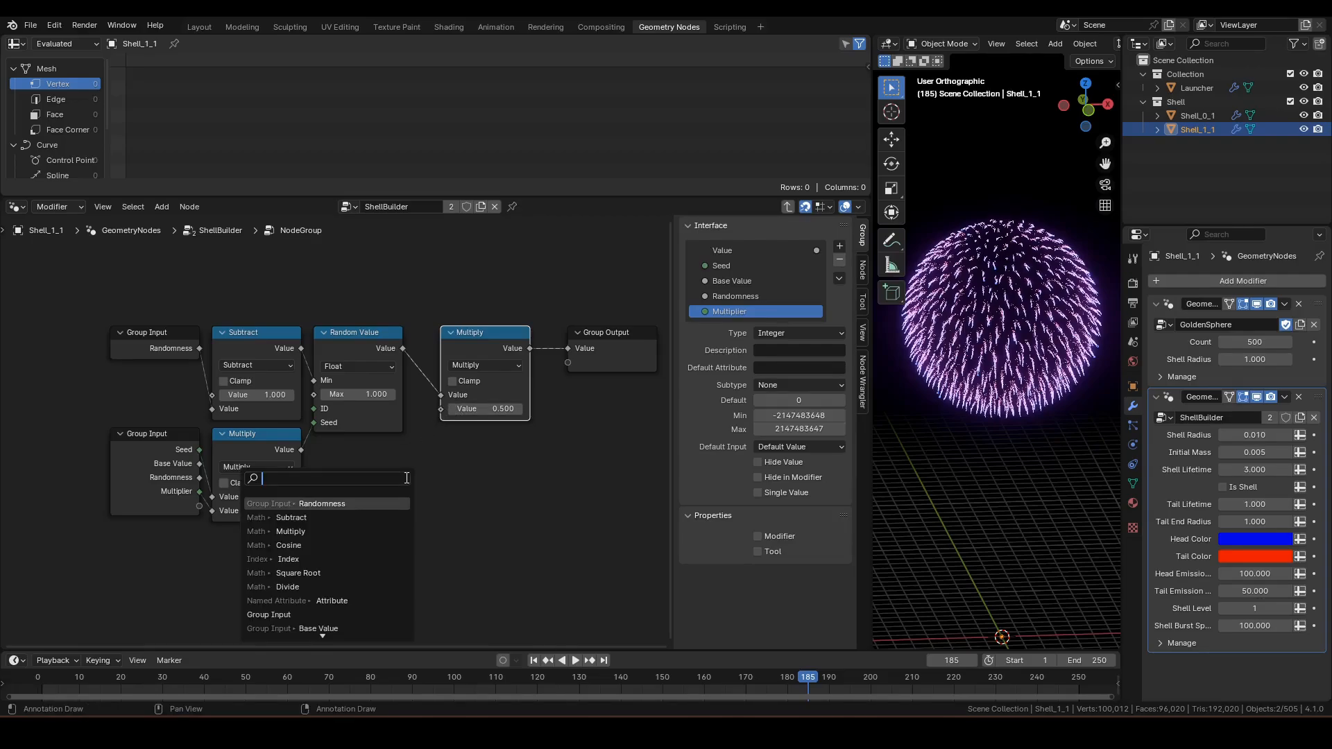
type("base va")
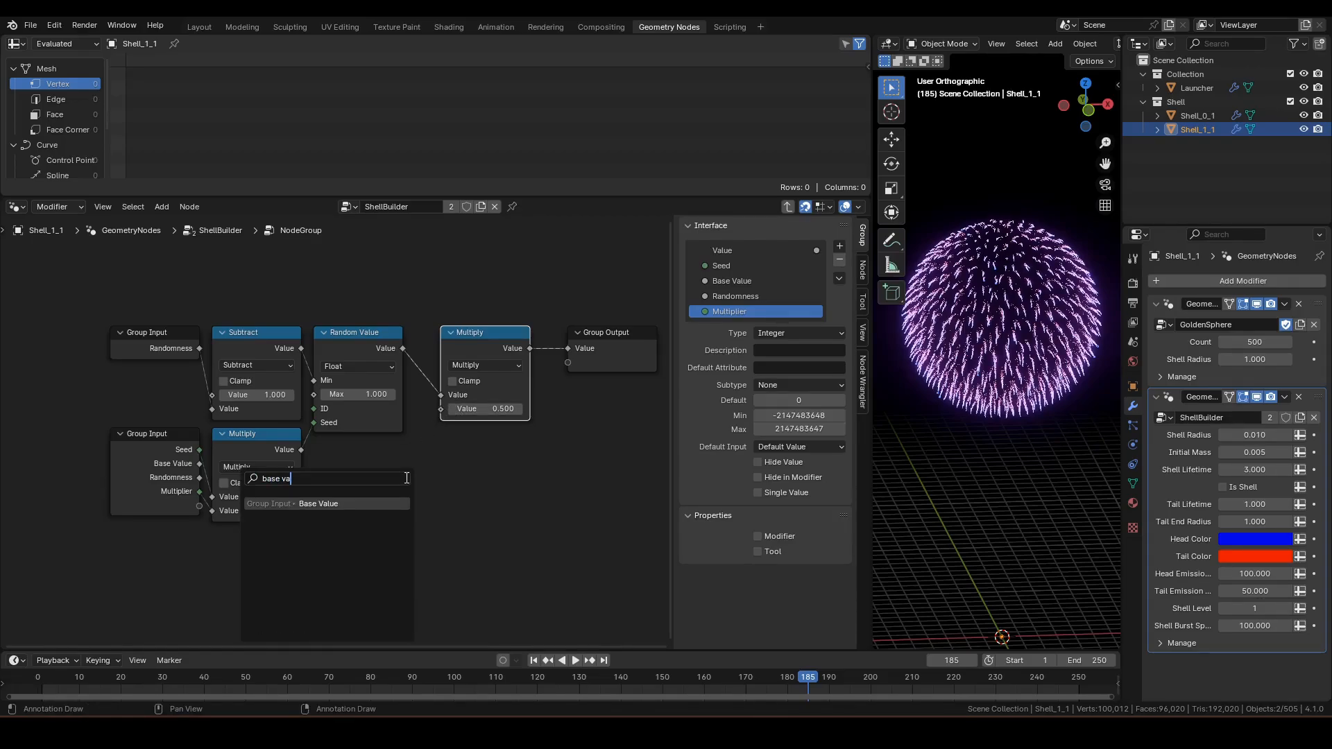
key("Return")
left_click(413, 456)
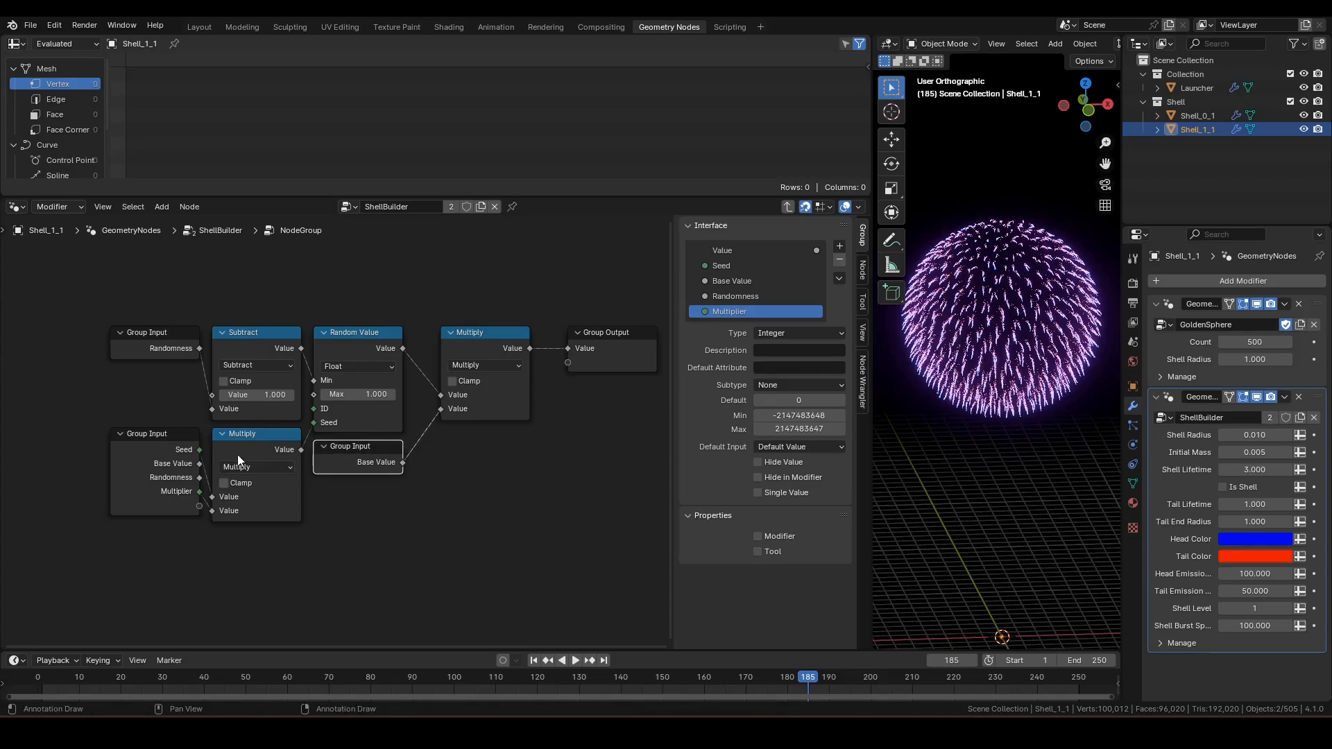
Step: Hide the unused sockets of the Seed and Multiplier Group Input node and move the final Multiply and Group Output nodes closer together
left_click(174, 461)
key("ctrl+h")
left_click_drag(495, 349, 470, 349)
left_click(512, 510)
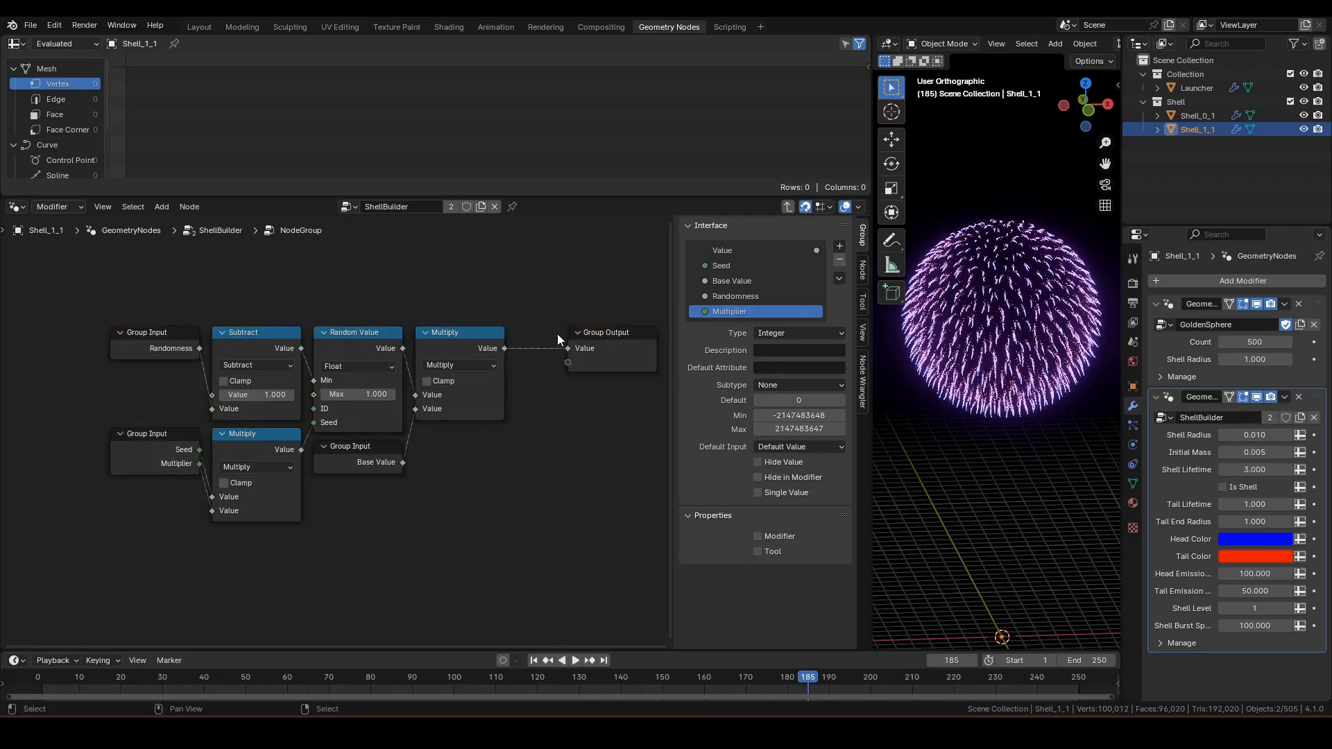
left_click_drag(556, 334, 512, 335)
Step: Return from the node group to ShellBuilder and rename the group randomHelper
key("Tab")
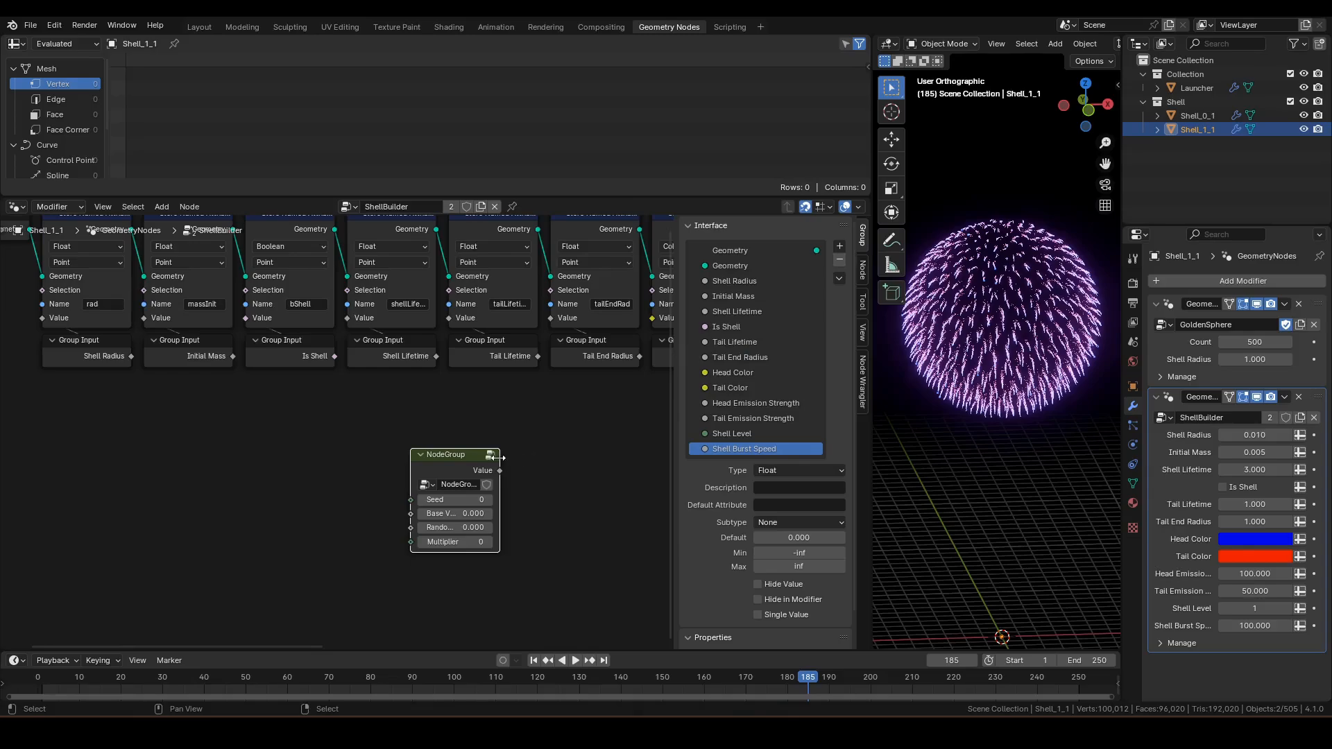
double_click(472, 448)
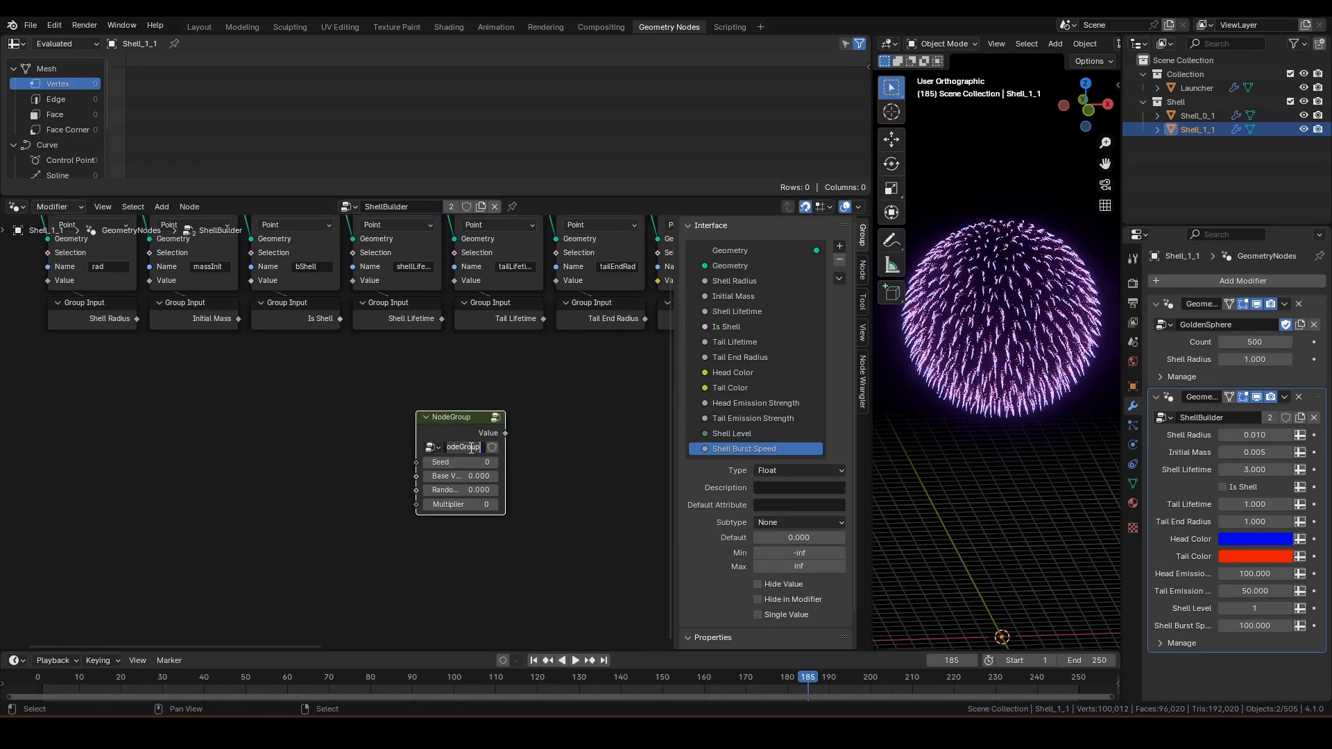
type("randomShelper")
key("Return")
scroll(480, 443, "up", 2)
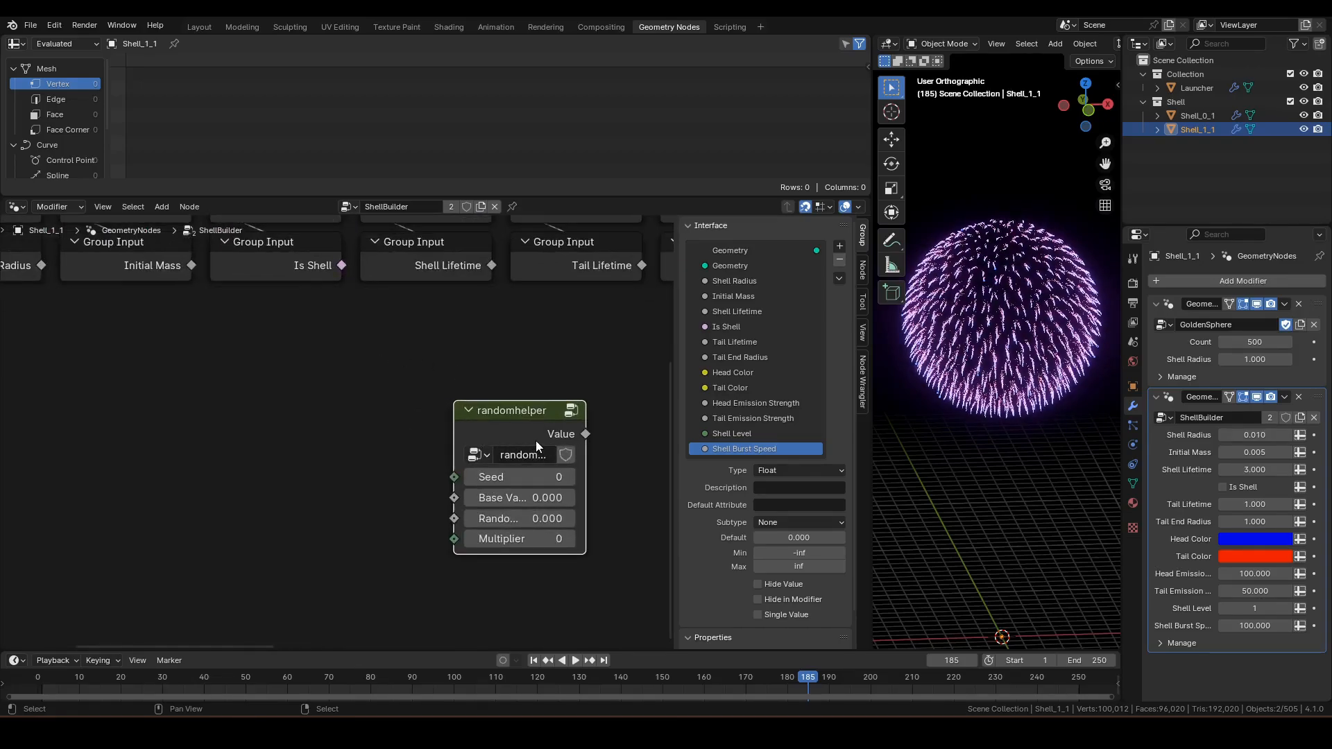
double_click(521, 456)
key("Delete")
type("Helper")
key("Return")
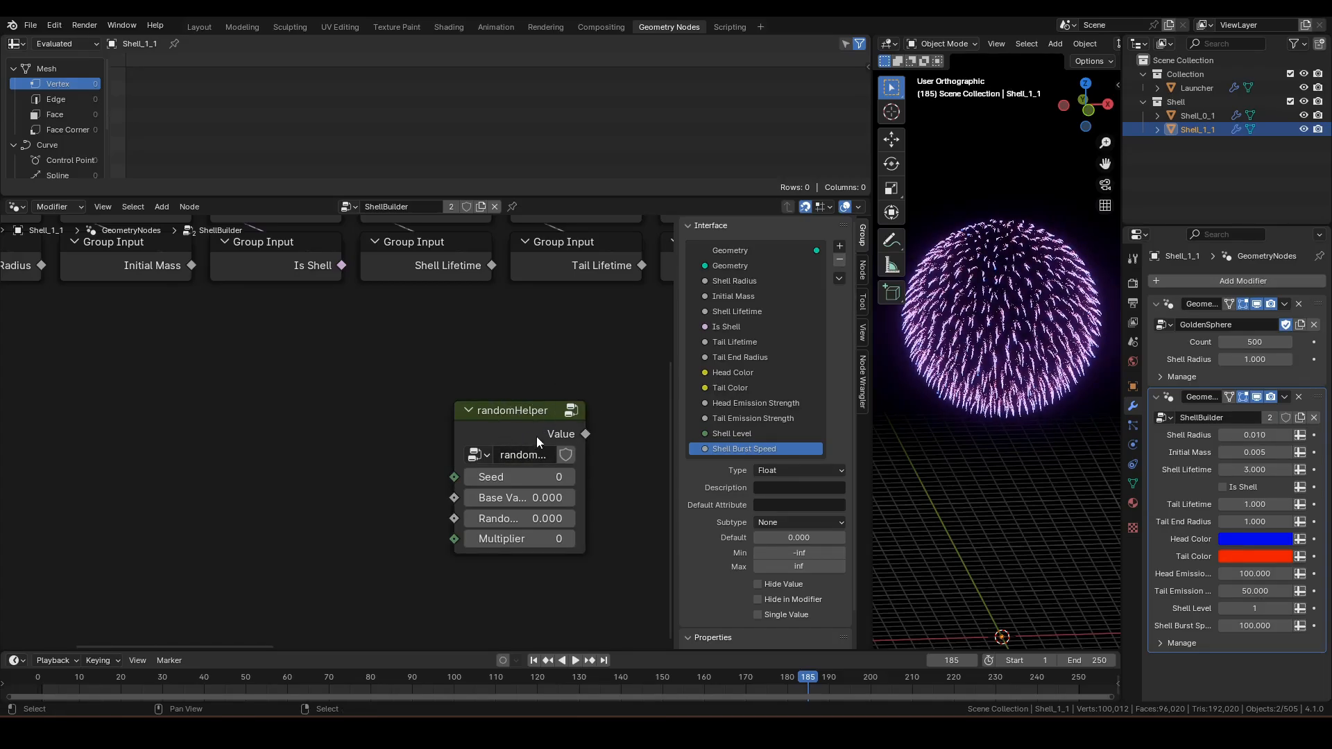
Step: Move the Shell Lifetime Group Input and the randomHelper node side by side below the Store Named Attribute row
middle_click_drag(518, 377, 414, 422)
middle_click_drag(444, 327, 442, 392)
left_click(316, 273)
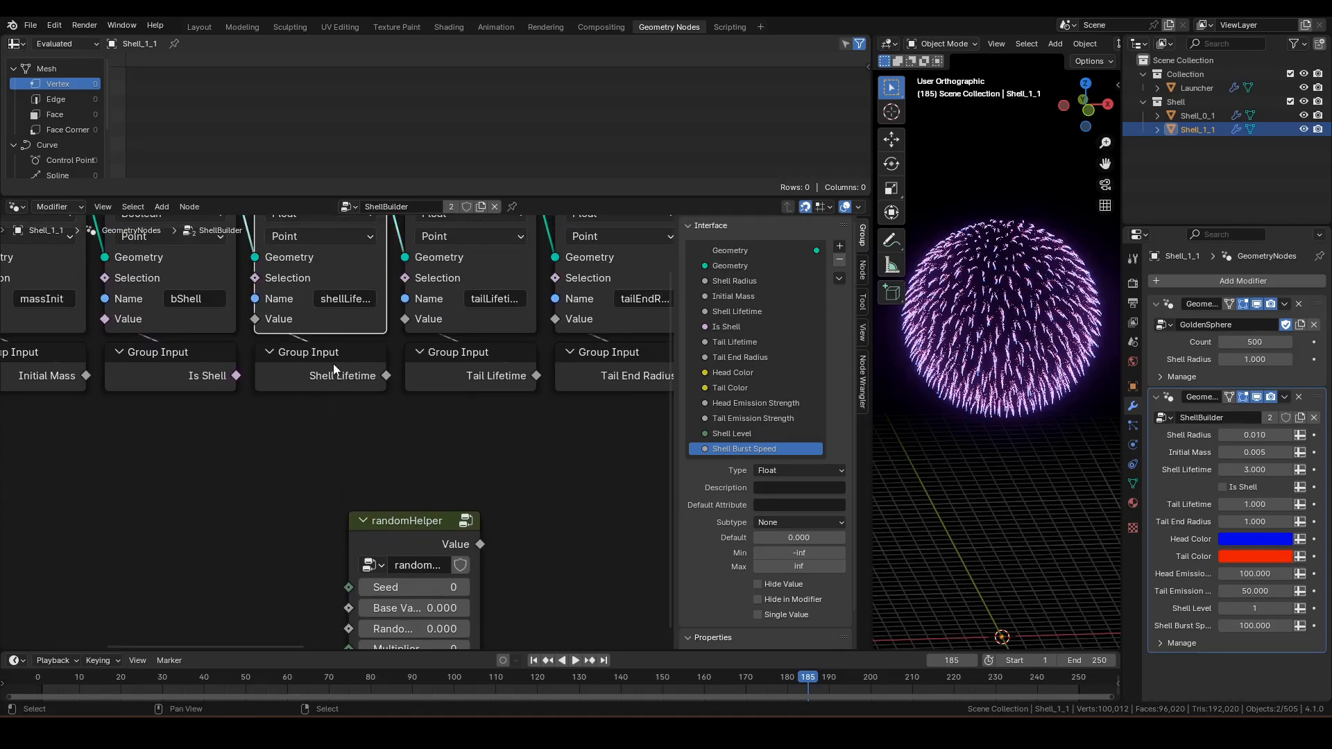
left_click_drag(333, 364, 122, 488)
middle_click_drag(261, 461, 327, 412)
left_click_drag(452, 474, 340, 475)
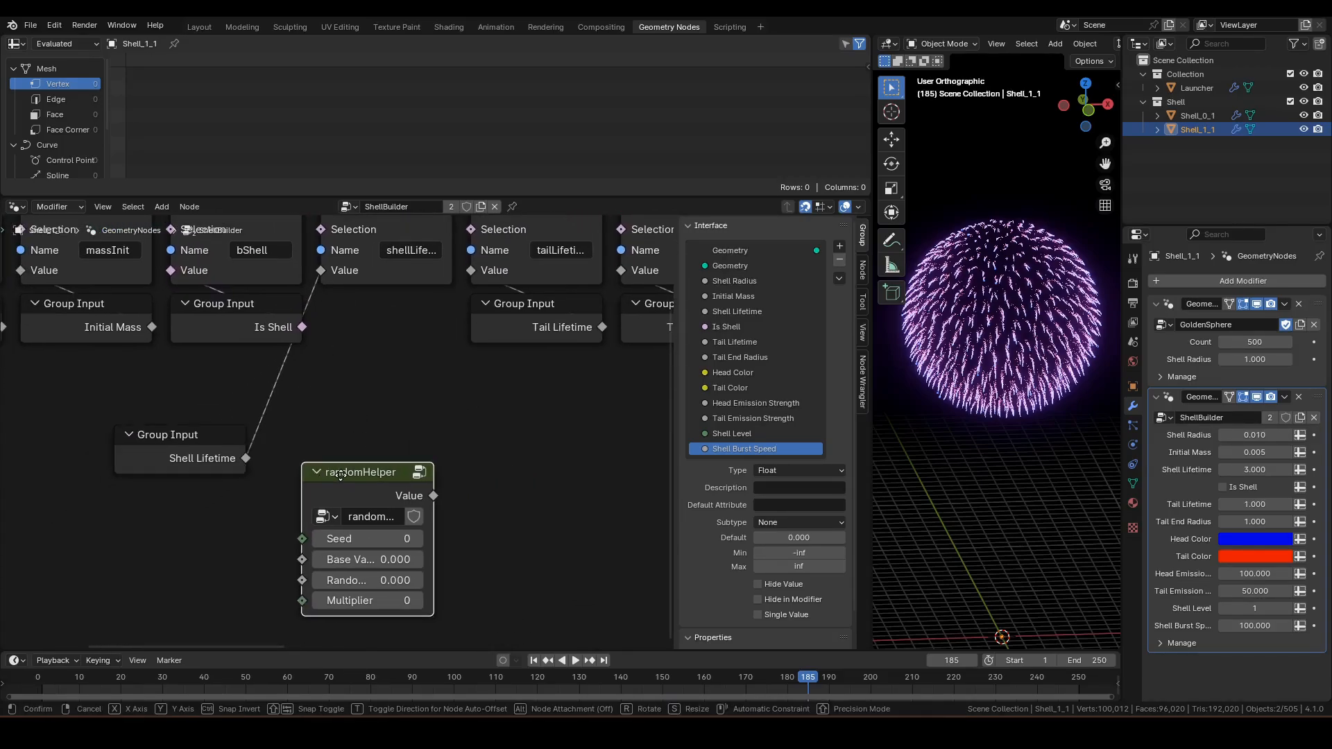
middle_click_drag(352, 422, 409, 413)
left_click_drag(236, 437, 199, 455)
left_click(312, 472)
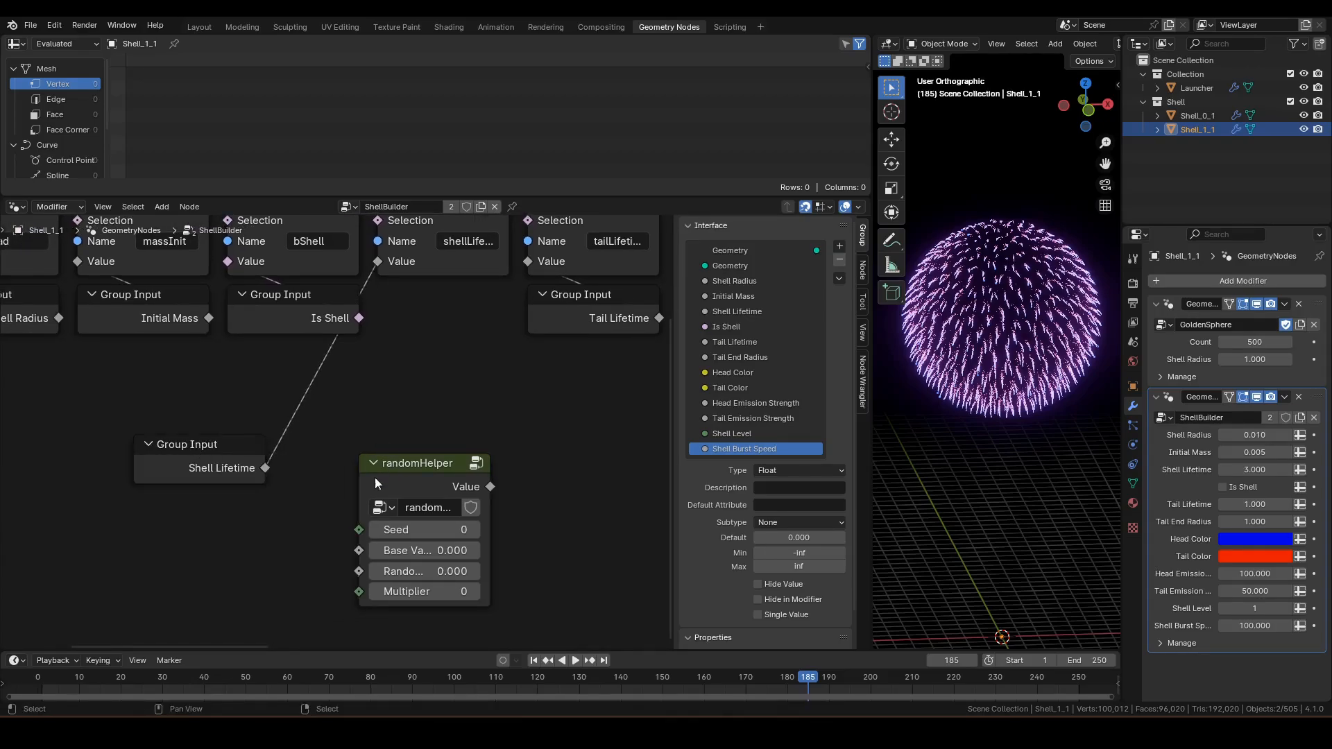
middle_click_drag(360, 530, 419, 466)
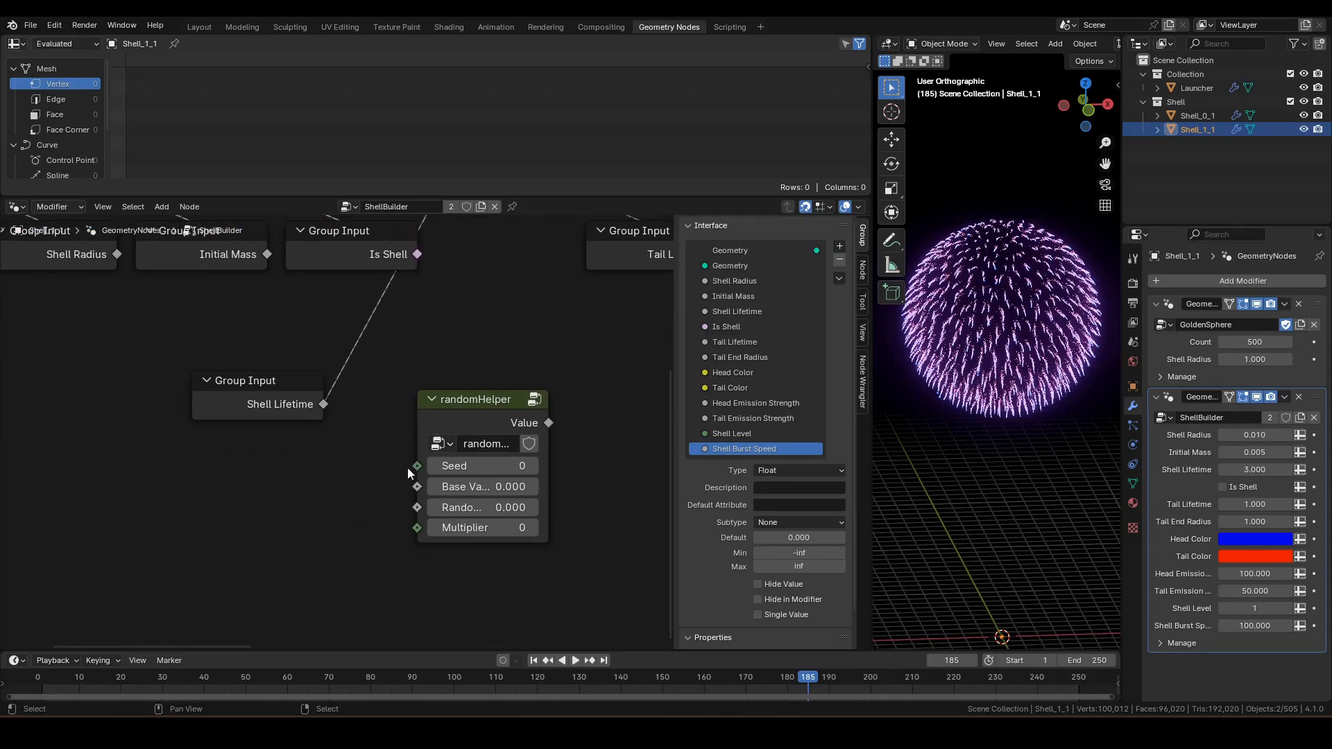
Step: Feed randomHelper's Seed from a new Seed group input, placing its node below the Shell Lifetime Group Input
left_click_drag(417, 465, 352, 490)
type("gi")
key("Return")
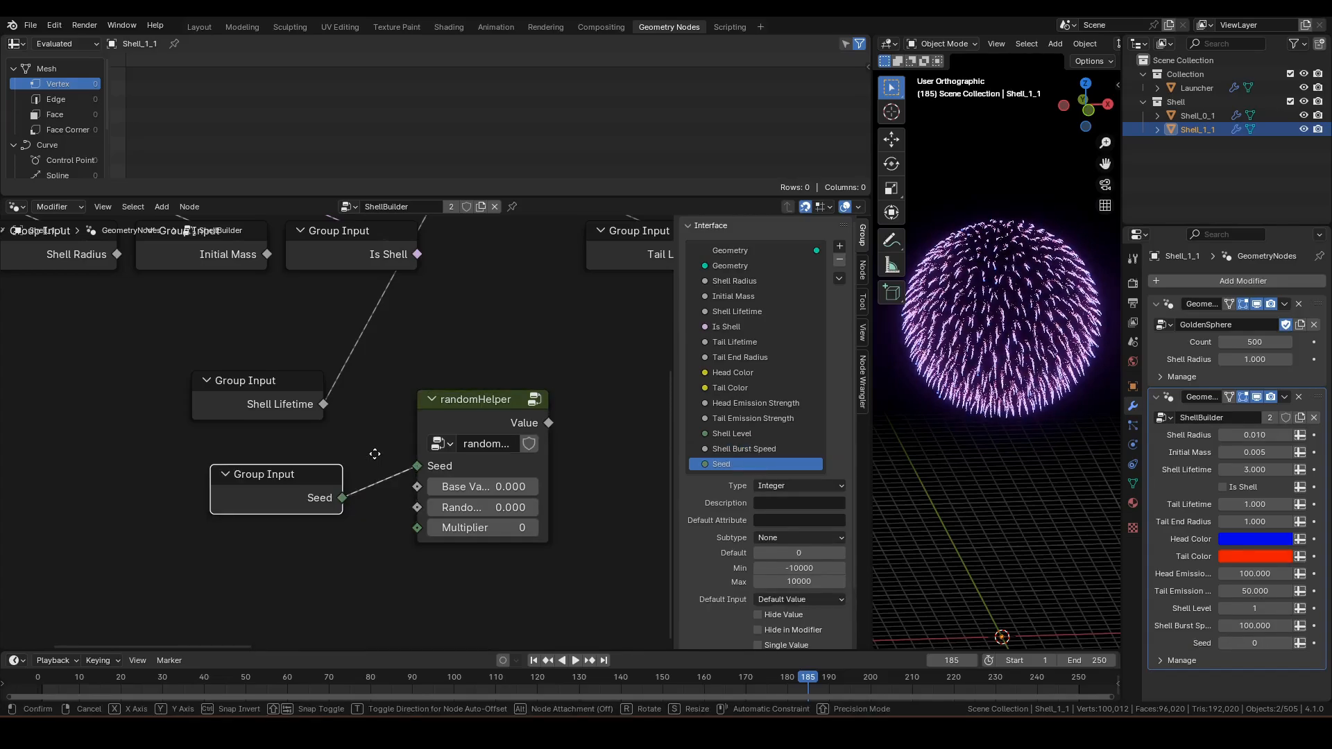
left_click(356, 434)
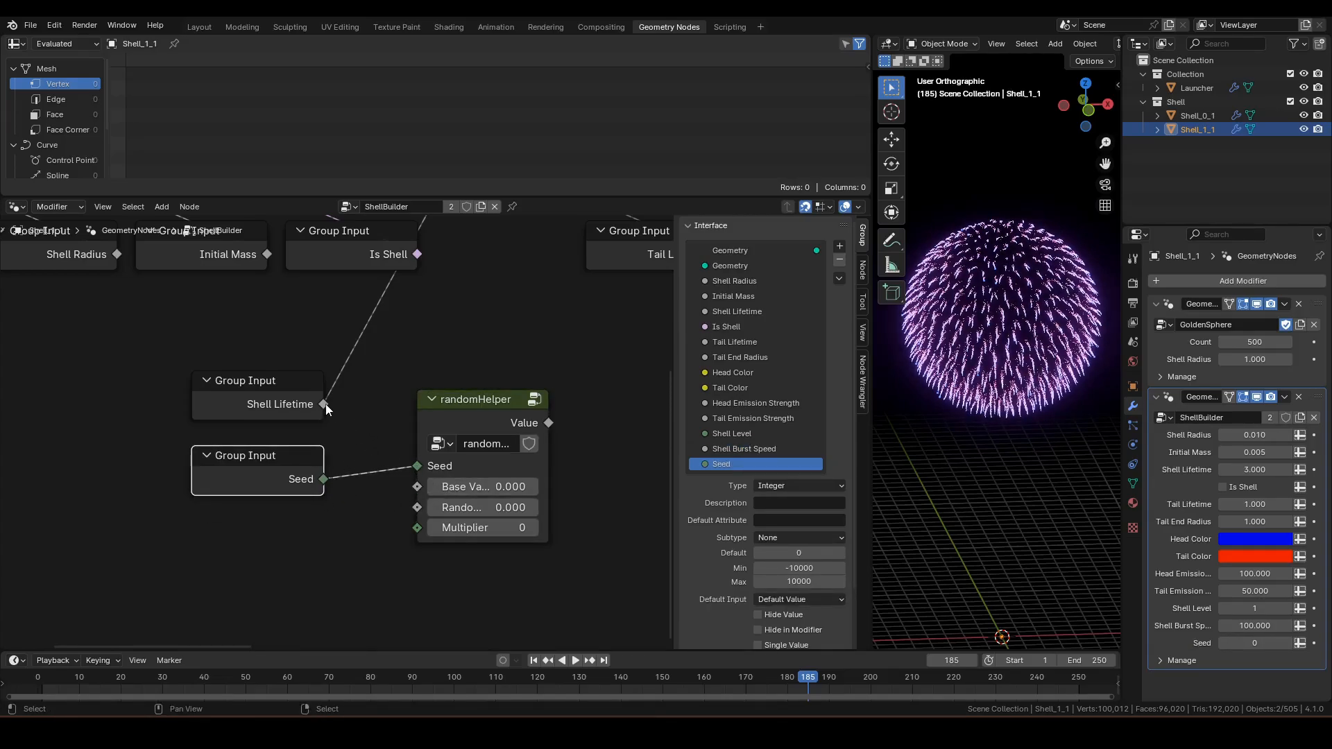
Step: Connect Shell Lifetime to randomHelper's Base Value and feed its Randomness from a new group input
left_click_drag(324, 404, 382, 403)
left_click_drag(411, 479, 369, 528)
type("gi")
key("Return")
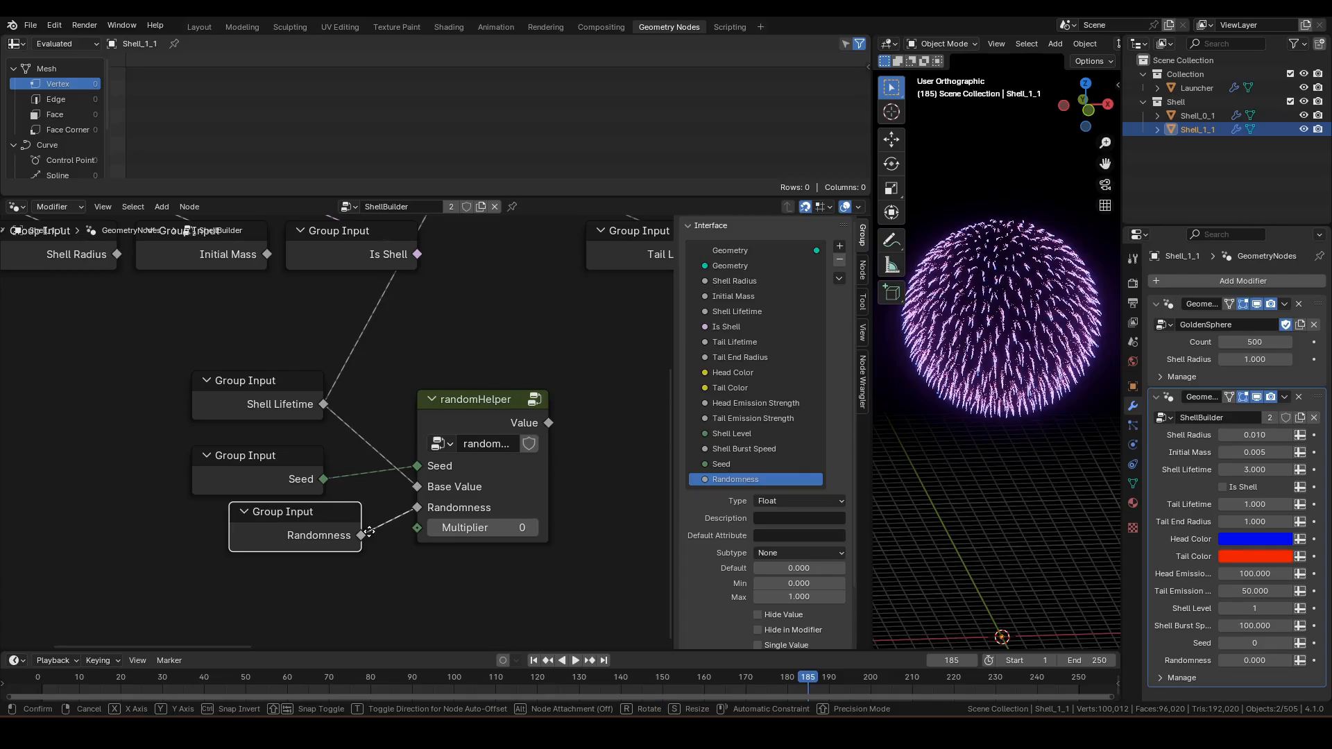
left_click(316, 533)
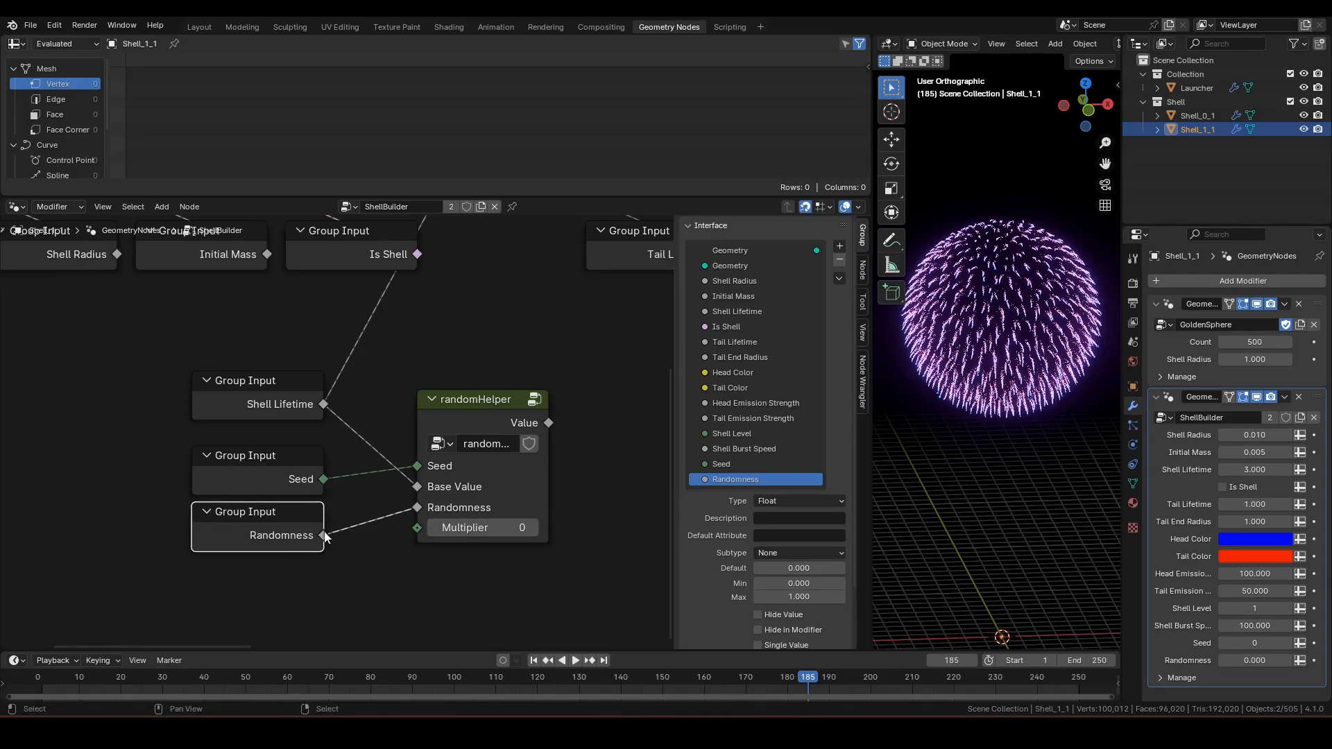
Step: Rename the new Randomness input of ShellBuilder to Shell Lifetime Randomness
double_click(738, 480)
key("Home")
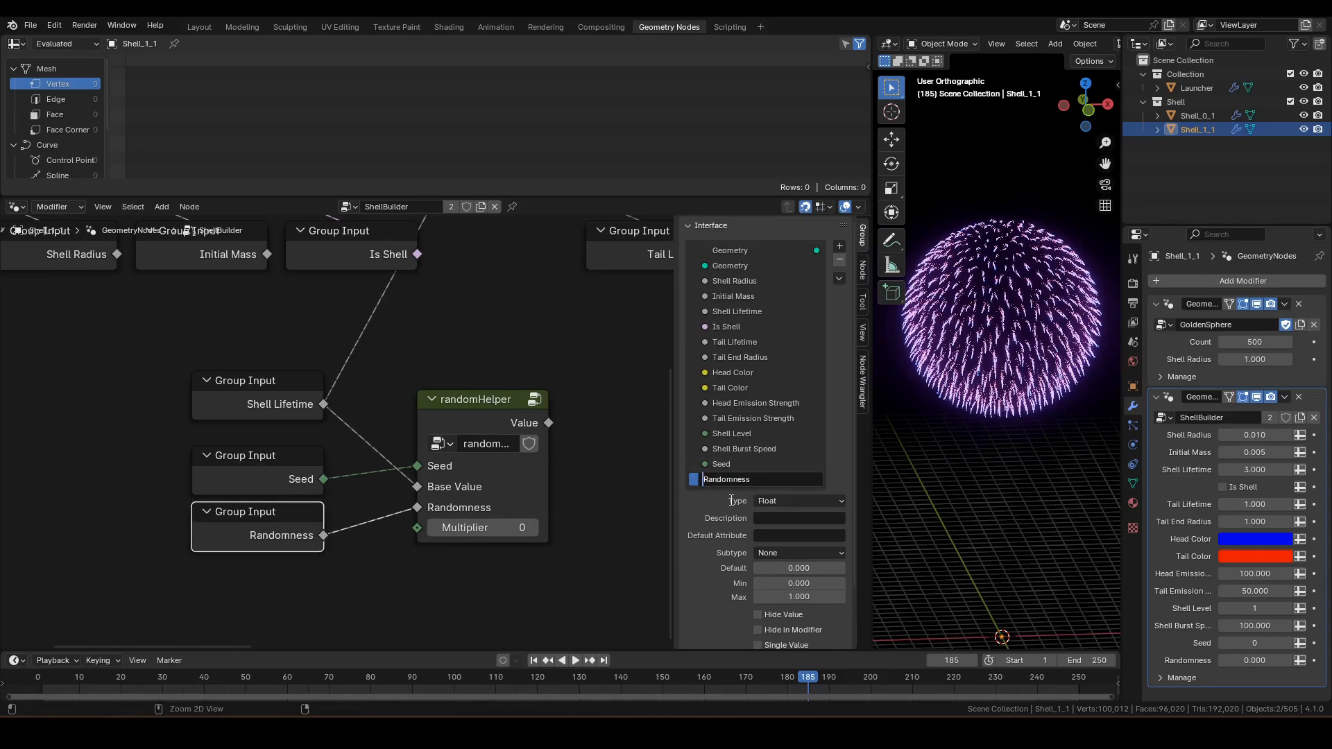
type("Shell Lifetime")
key("Return")
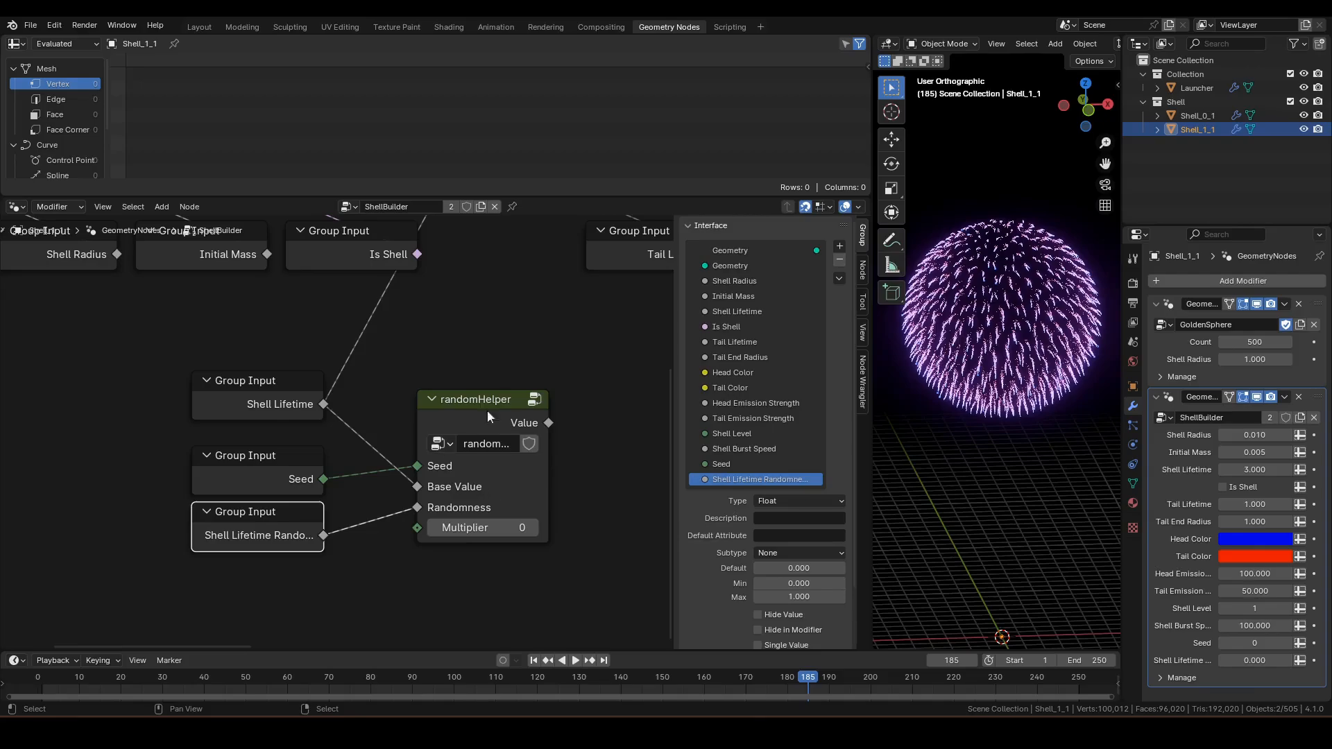
Step: Cut Shell Lifetime's direct link to its Store Named Attribute node and feed that Value from randomHelper instead
right_click_drag(344, 326, 381, 353, "ctrl")
scroll(383, 353, "down", 5)
middle_click_drag(473, 330, 460, 439)
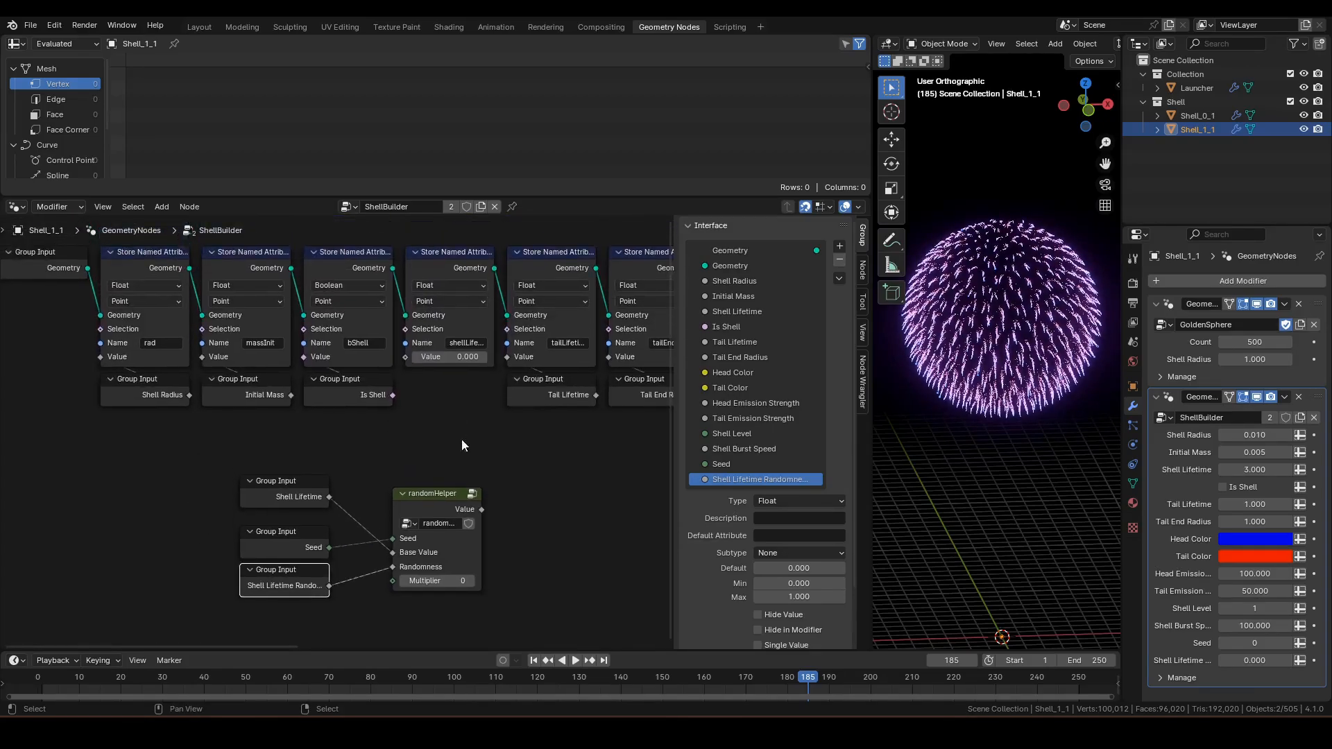
left_click_drag(481, 509, 409, 358)
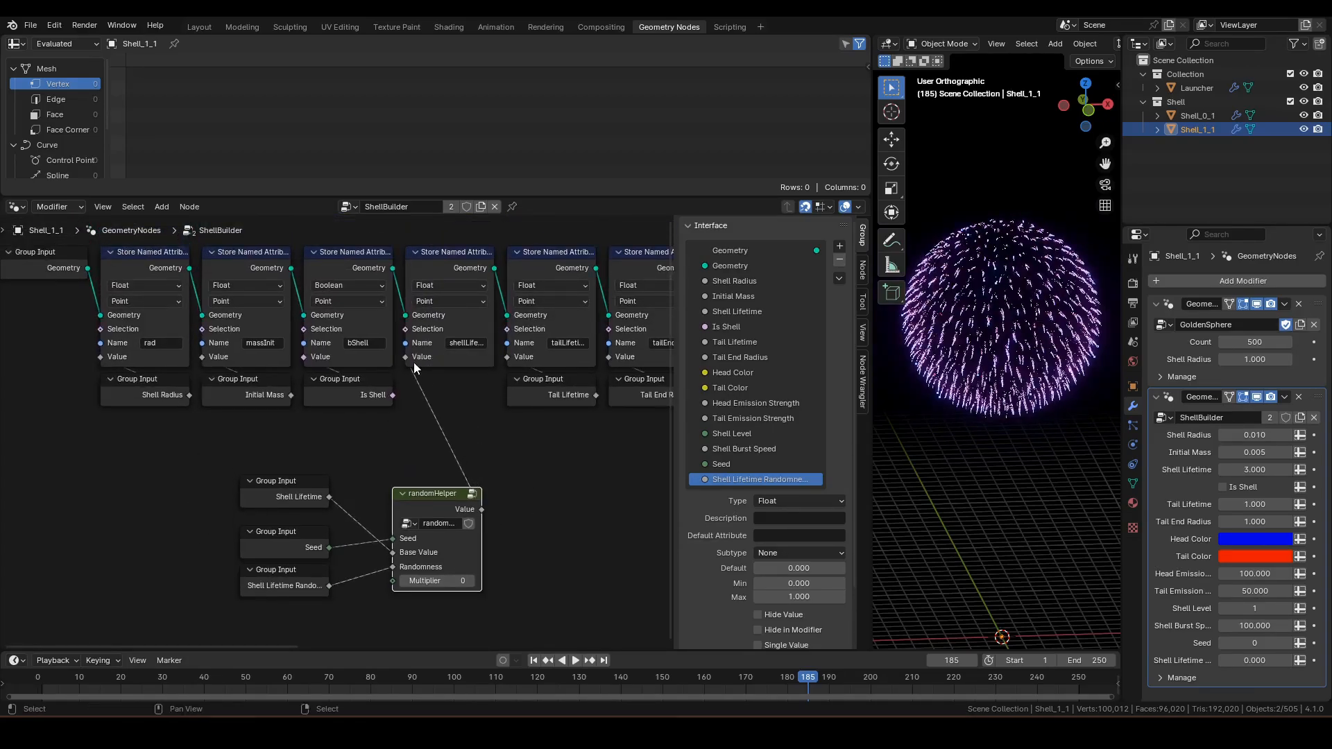
Step: Stack the Group Input nodes beside randomHelper in the order Seed, Shell Lifetime, Shell Lifetime Randomness
middle_click_drag(470, 421, 492, 343)
left_click_drag(321, 506, 321, 545)
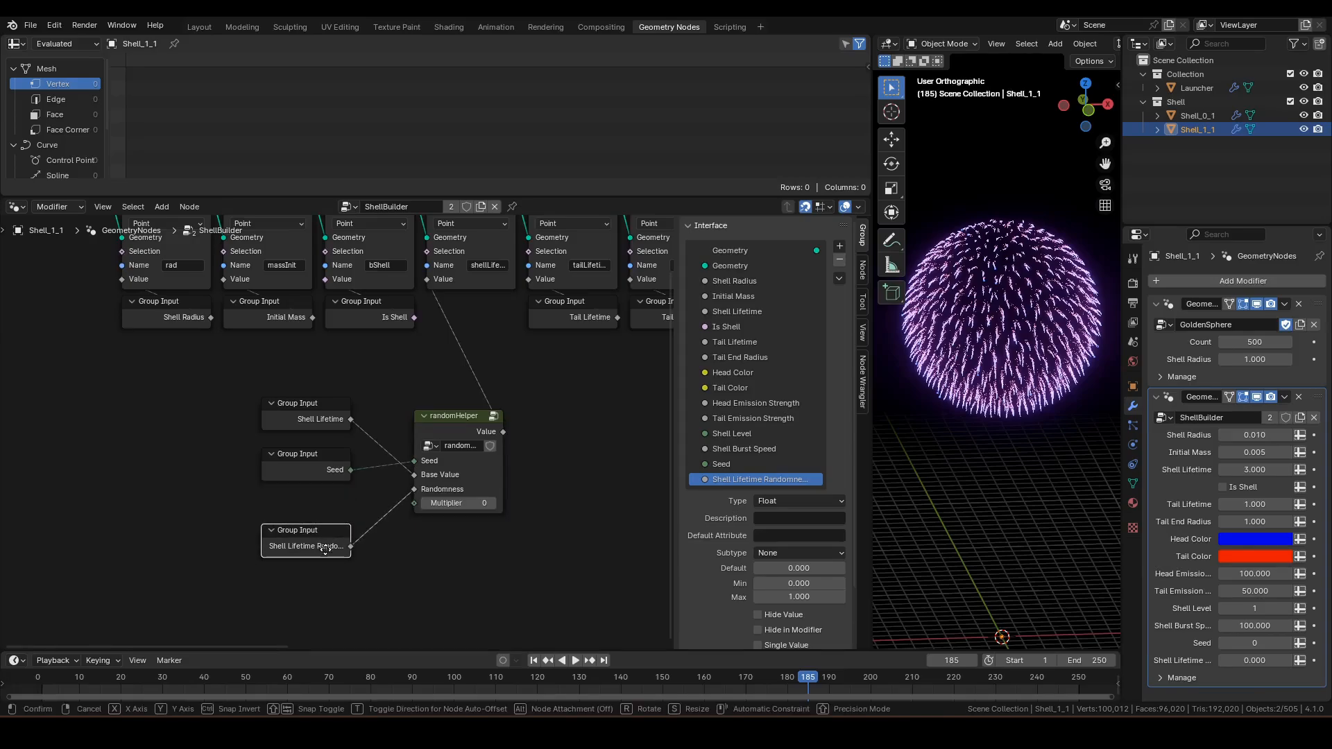
left_click_drag(320, 427, 320, 516)
left_click_drag(275, 426, 314, 536)
left_click_drag(301, 477, 351, 439)
left_click(585, 414)
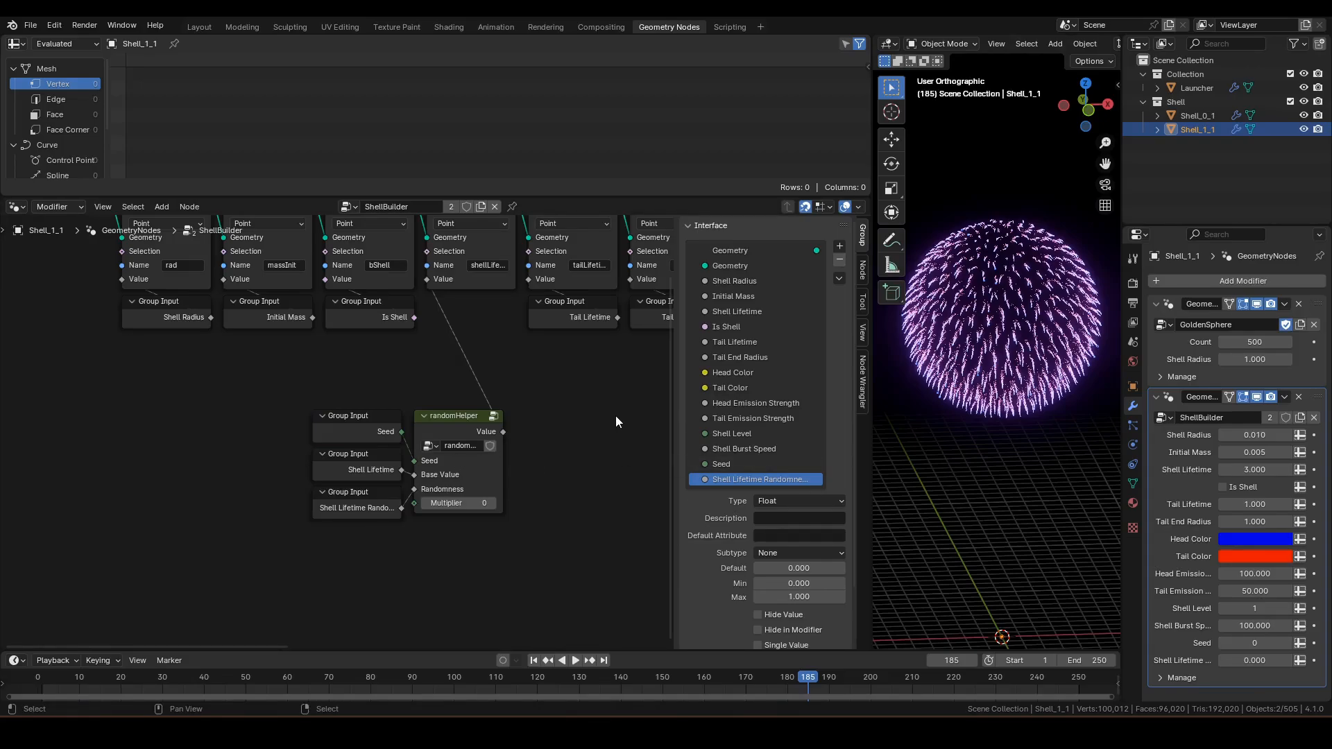
Step: Play the animation from the first frame to review the burst without lifetime randomness
key("shift+Left")
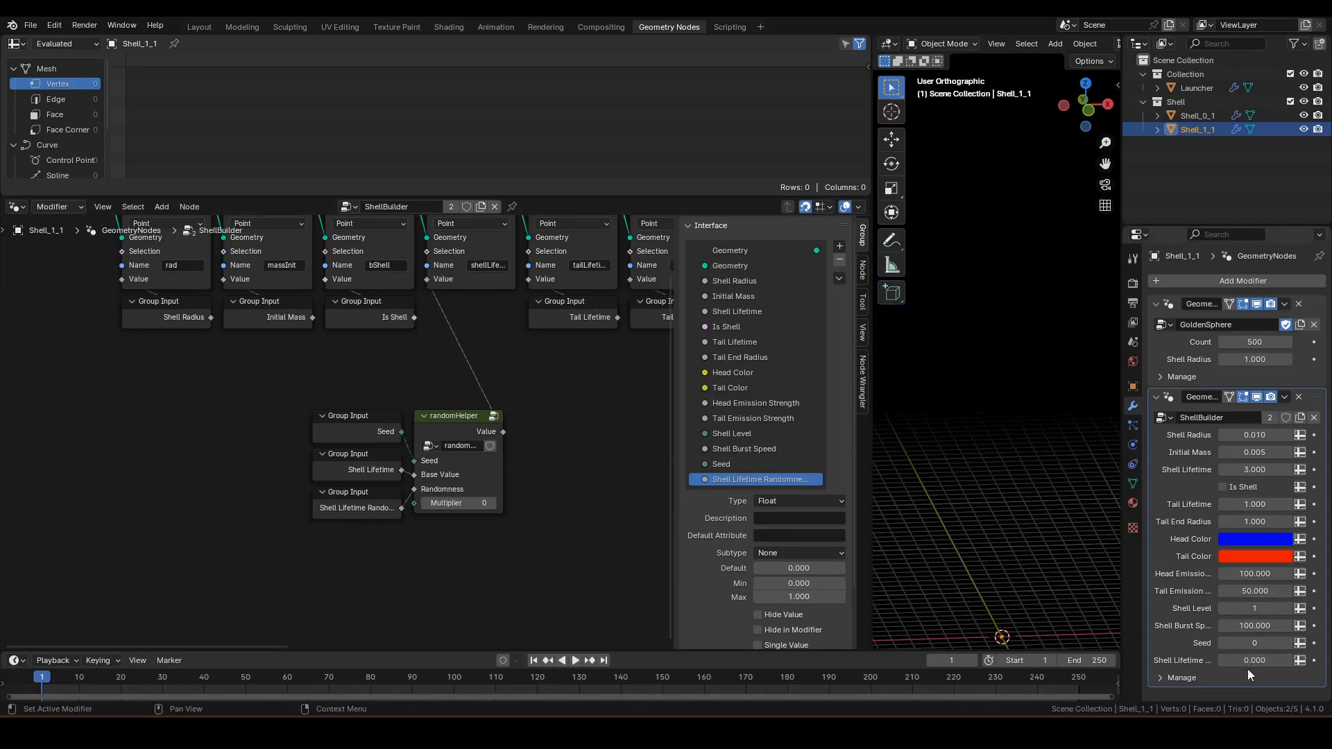
key("space")
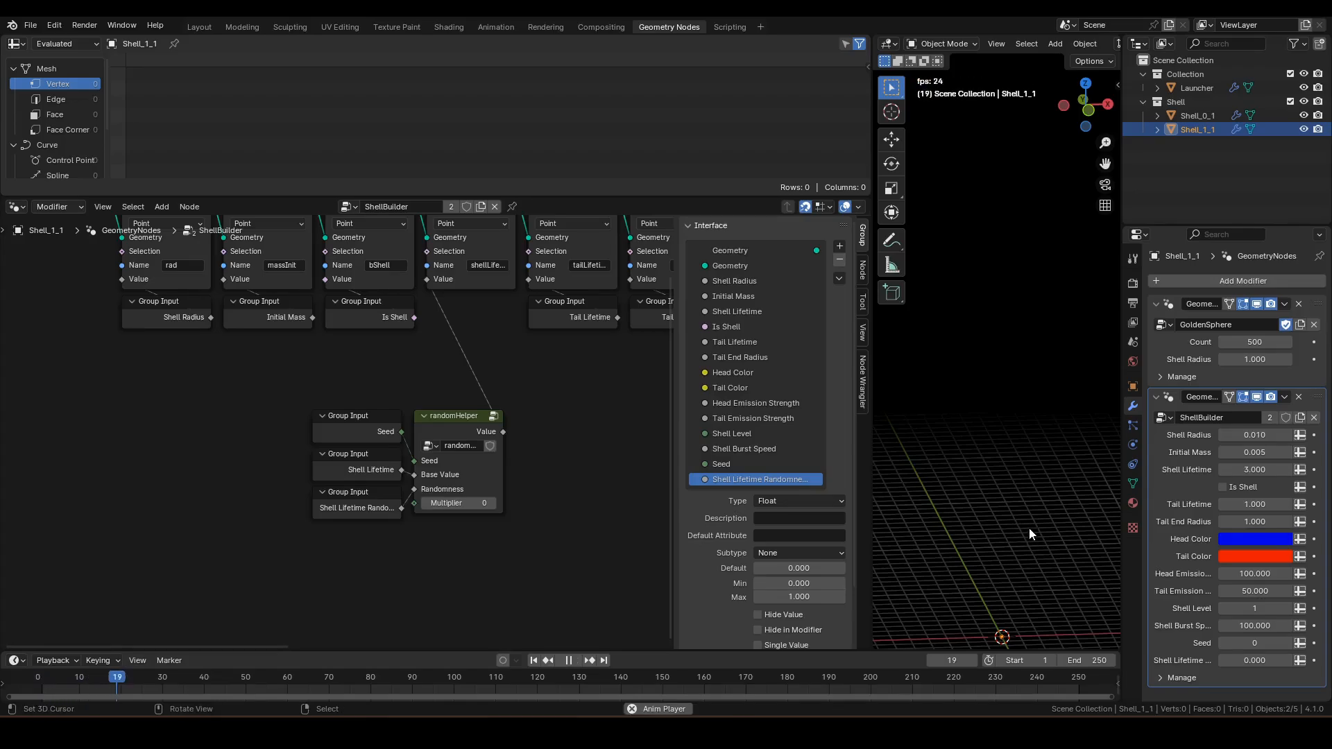
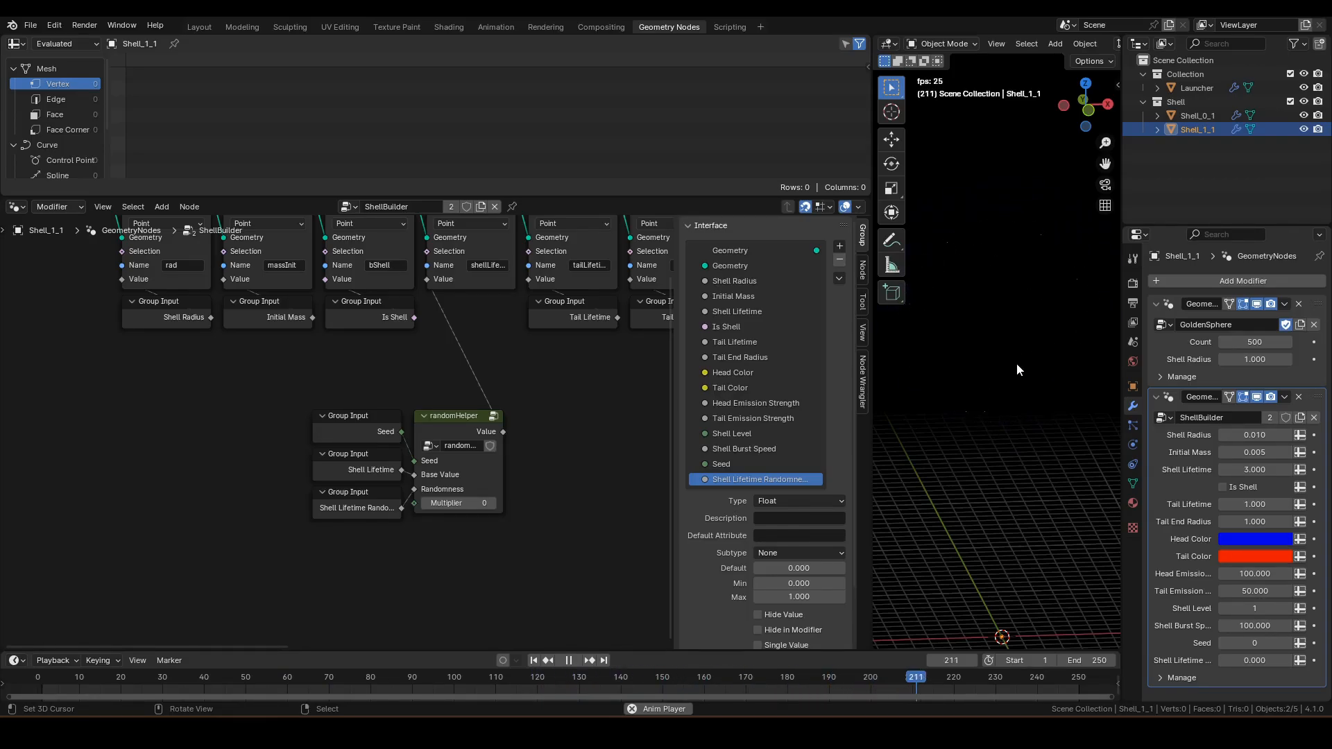
key("space")
Step: Set Shell Lifetime Randomness to 1 in the ShellBuilder modifier and play the animation to check the burst
left_click(1255, 660)
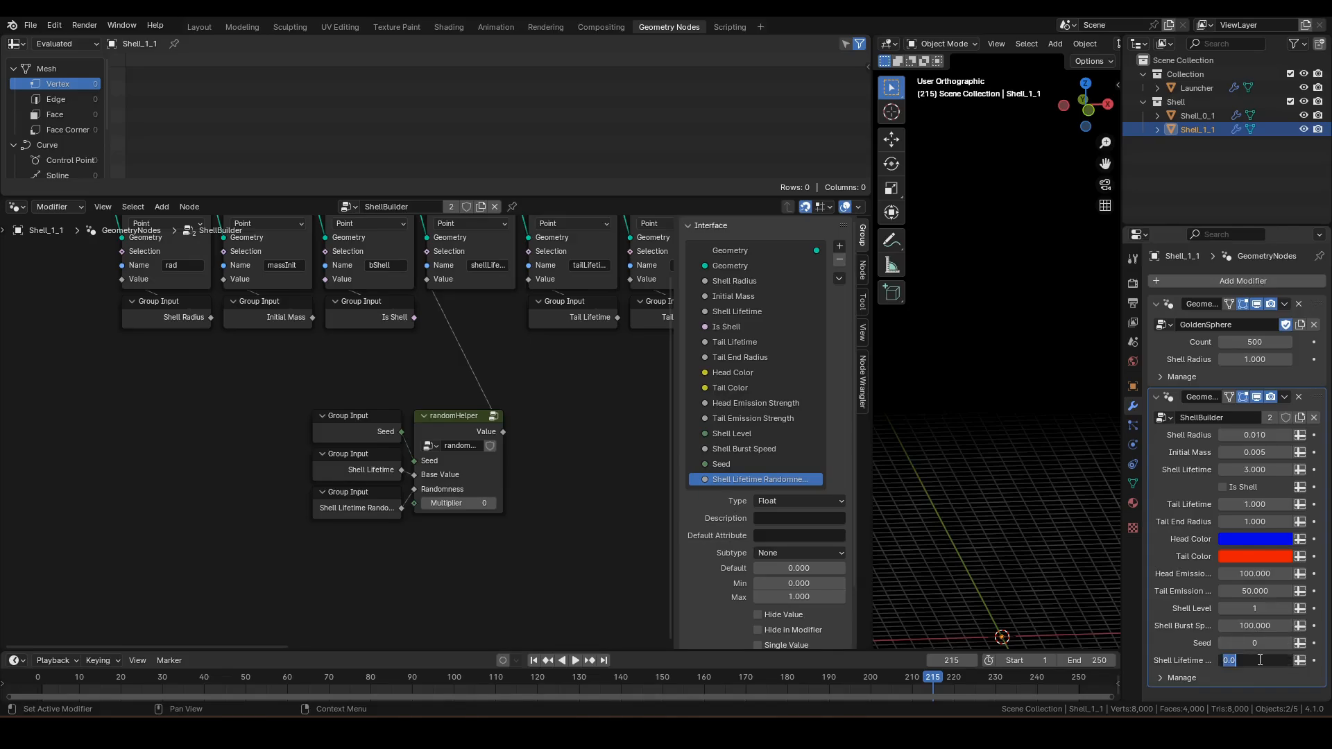
type("1")
key("Return")
key("space")
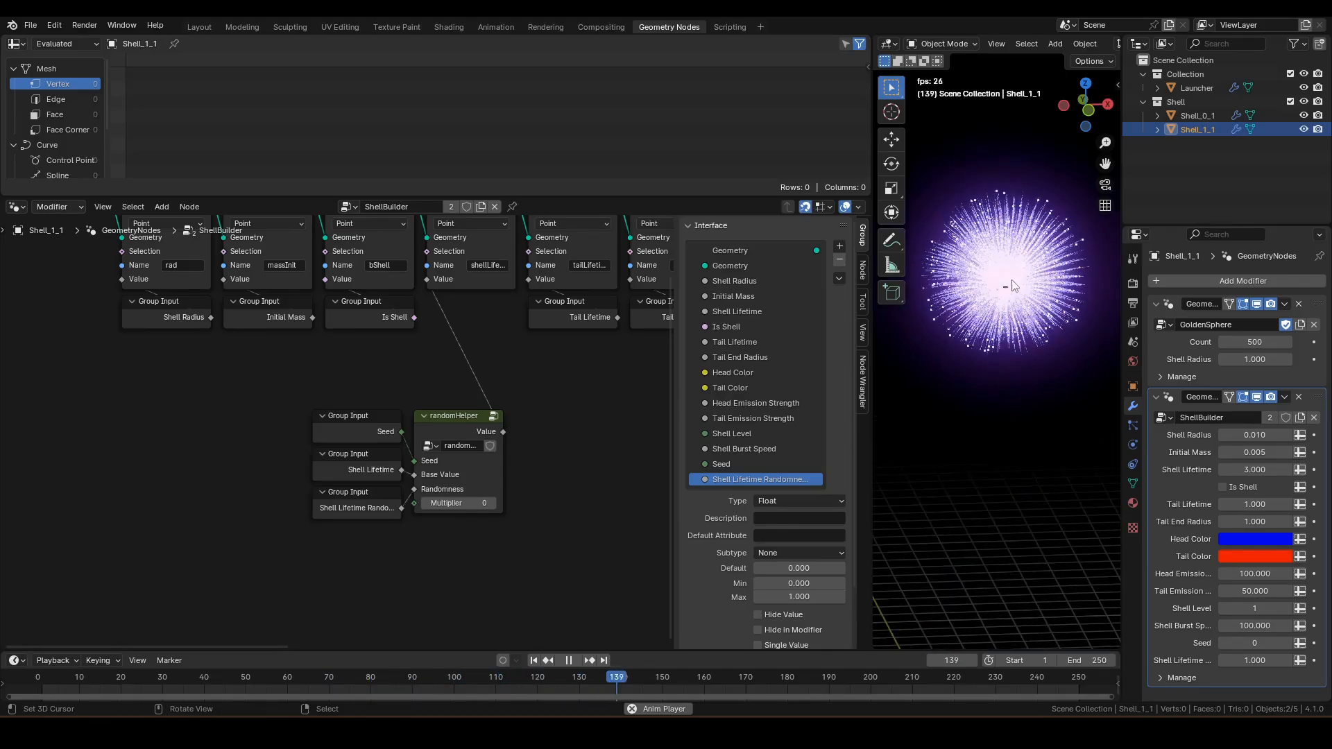
key("space")
middle_click_drag(1015, 284, 1008, 307)
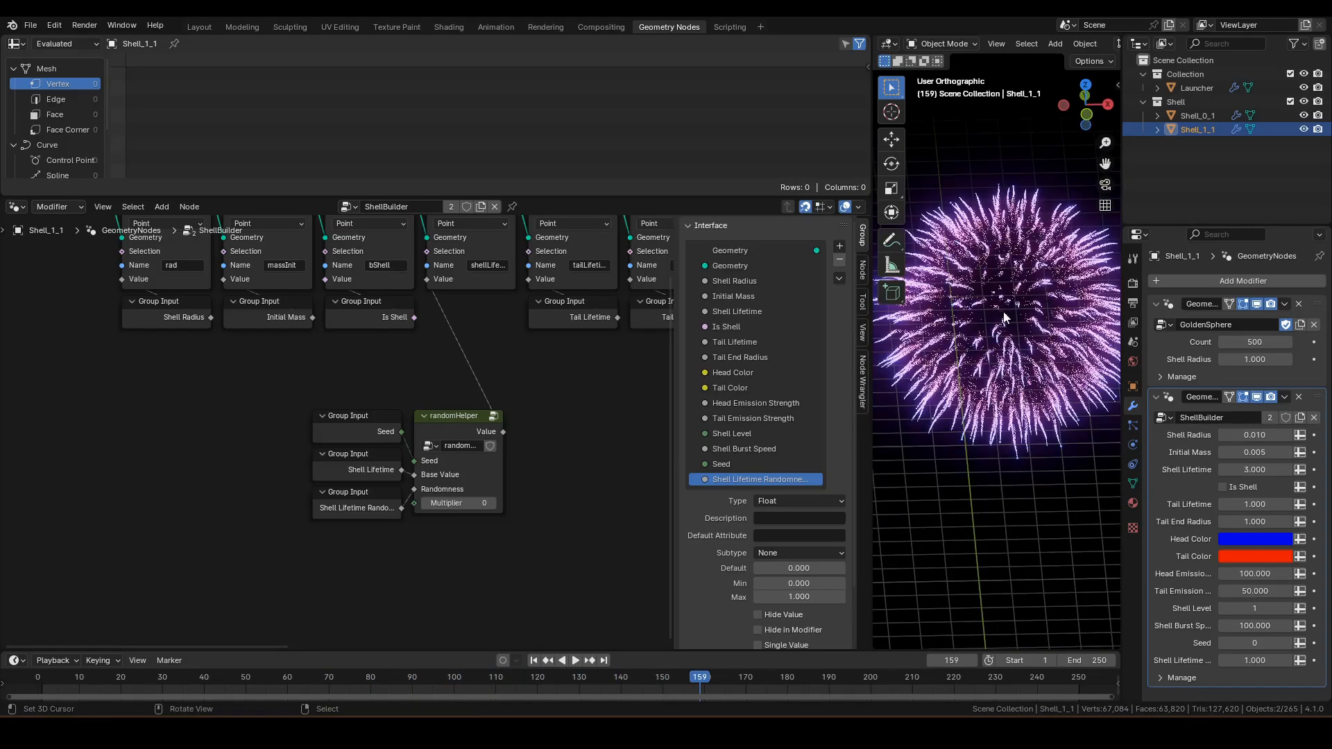
key("space")
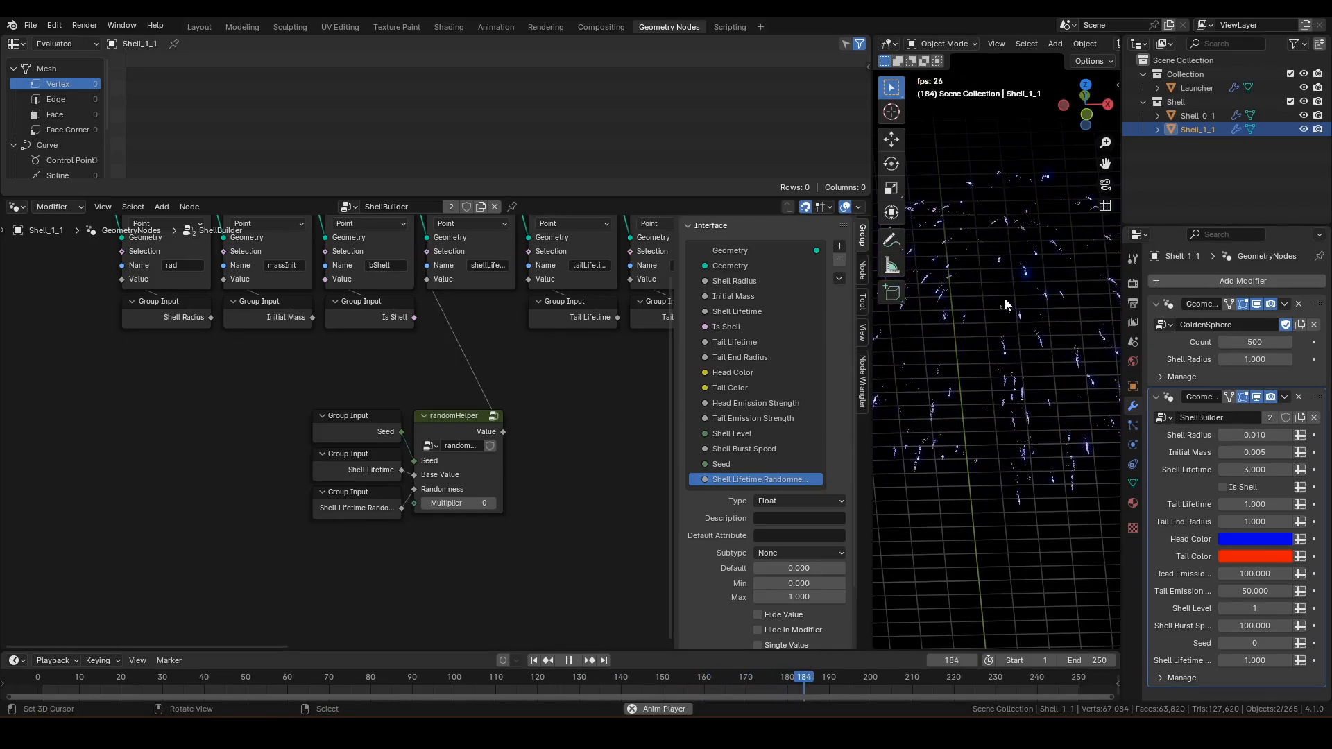
key("space")
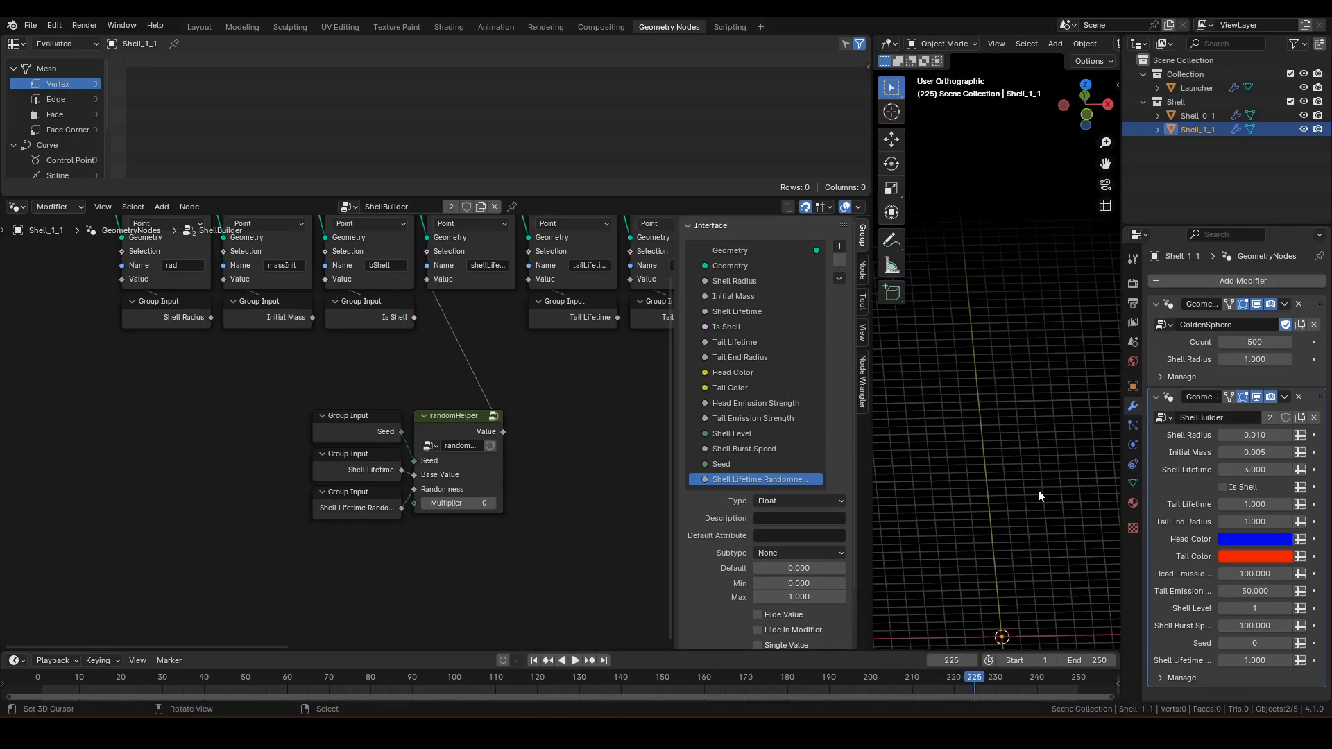
mouse_move(1038, 489)
middle_mouse_down()
mouse_move(1035, 450)
mouse_move(1040, 507)
middle_mouse_up()
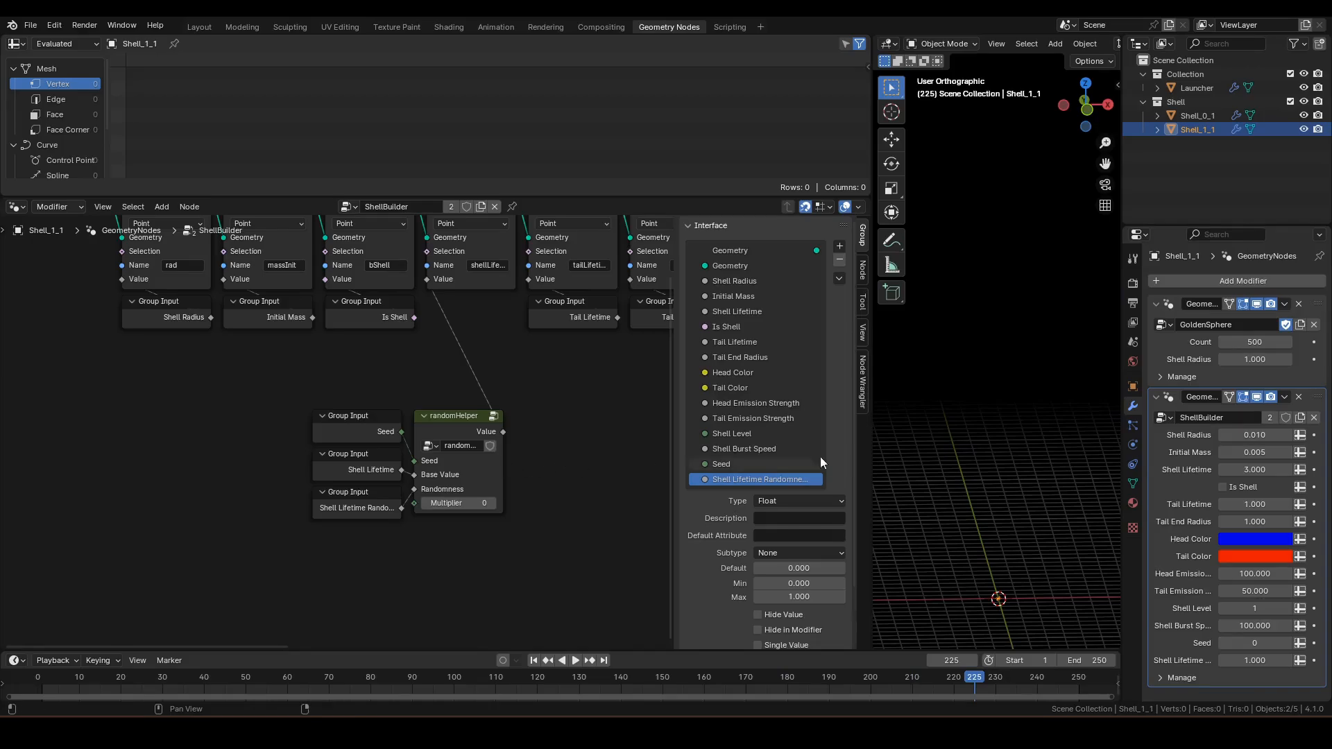
Step: Set Shell Lifetime Randomness to 0.2 in the ShellBuilder modifier and replay the animation
left_click(1254, 661)
type(".2")
key("space")
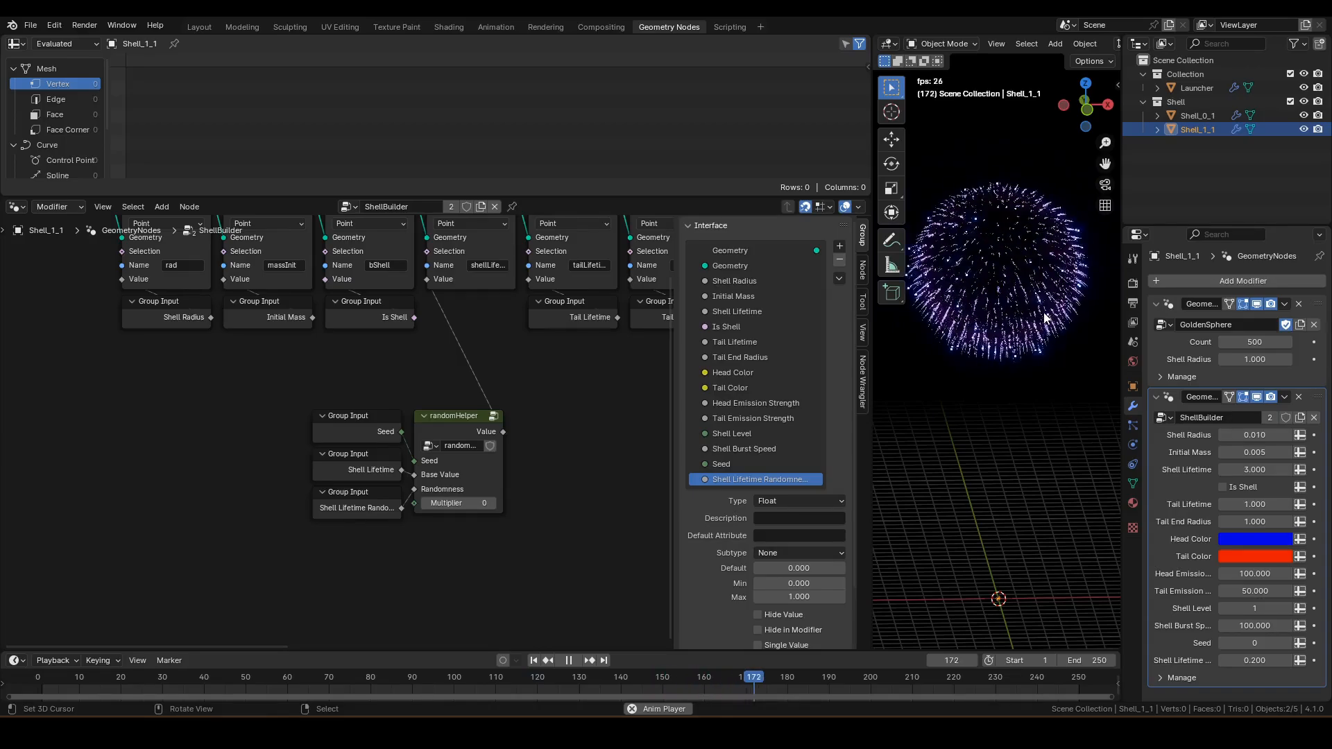
key("space")
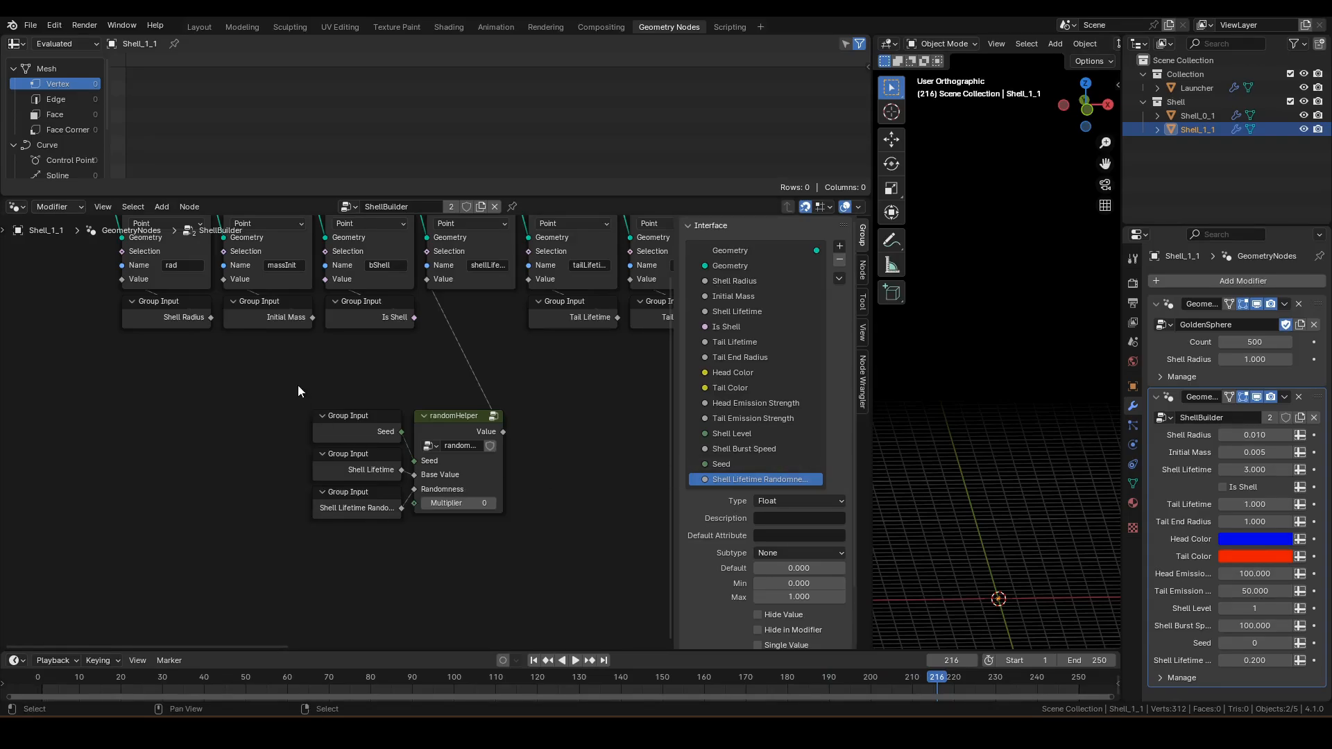
Step: Move the three Group Input nodes beneath randomHelper and set its Multiplier to 10
left_click_drag(298, 385, 386, 501)
left_click_drag(357, 437, 458, 553)
left_click(459, 503)
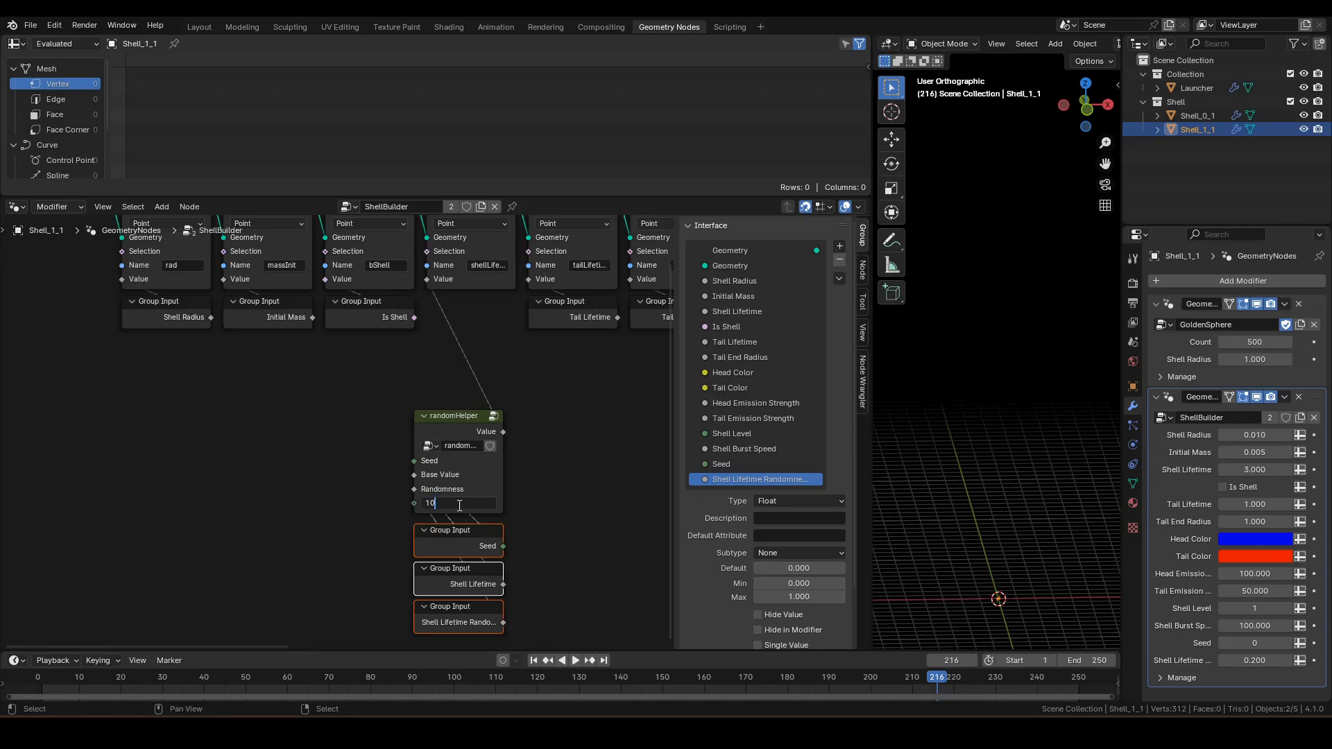
type("10")
key("Return")
Step: Move randomHelper and its three Group Input nodes directly beneath the shell lifetime Store Named Attribute node
left_click_drag(330, 416, 528, 628)
left_click_drag(439, 422, 477, 323)
middle_click_drag(477, 323, 309, 436)
Step: Detach the Tail Lifetime Group Input and move it lower, then duplicate randomHelper with its Seed Group Input beside it
left_click(333, 380)
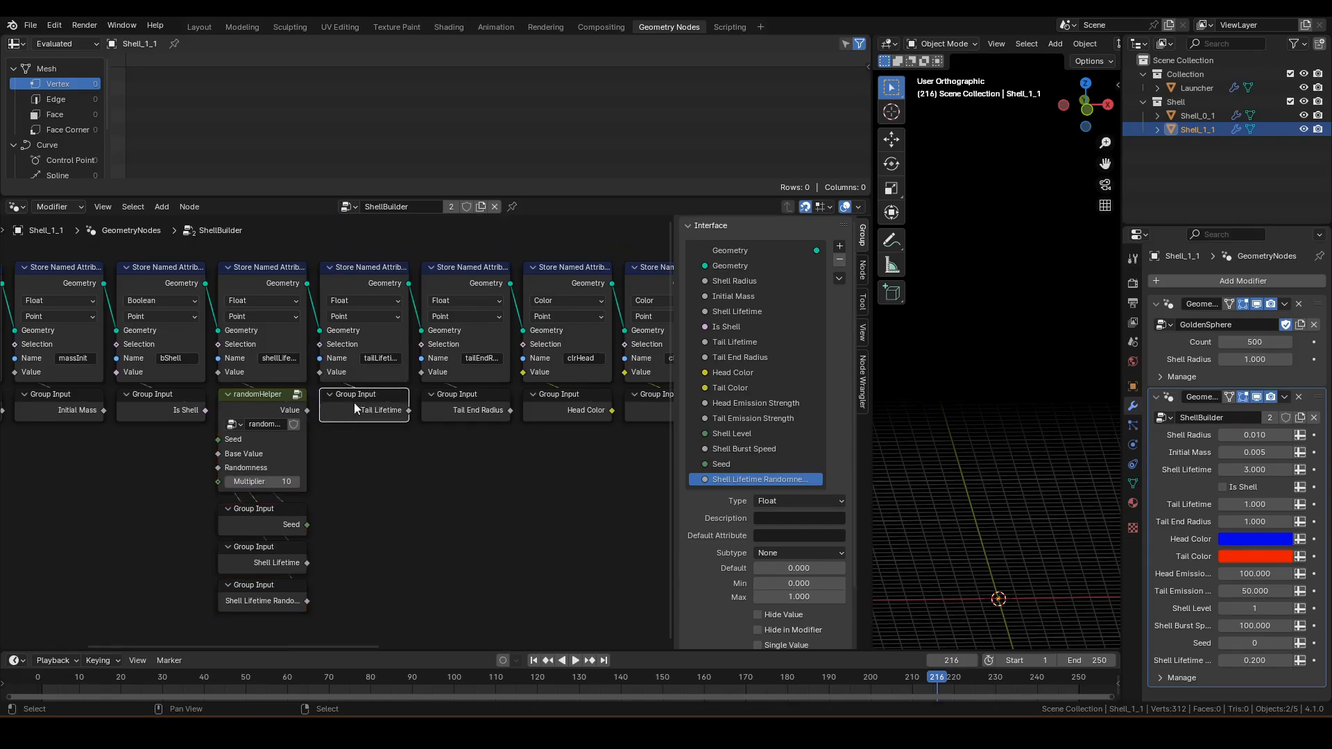
left_click_drag(363, 406, 376, 609, "alt")
left_click(208, 389)
left_click_drag(186, 440, 303, 531)
key("shift+d")
left_click(555, 558)
left_click(393, 527)
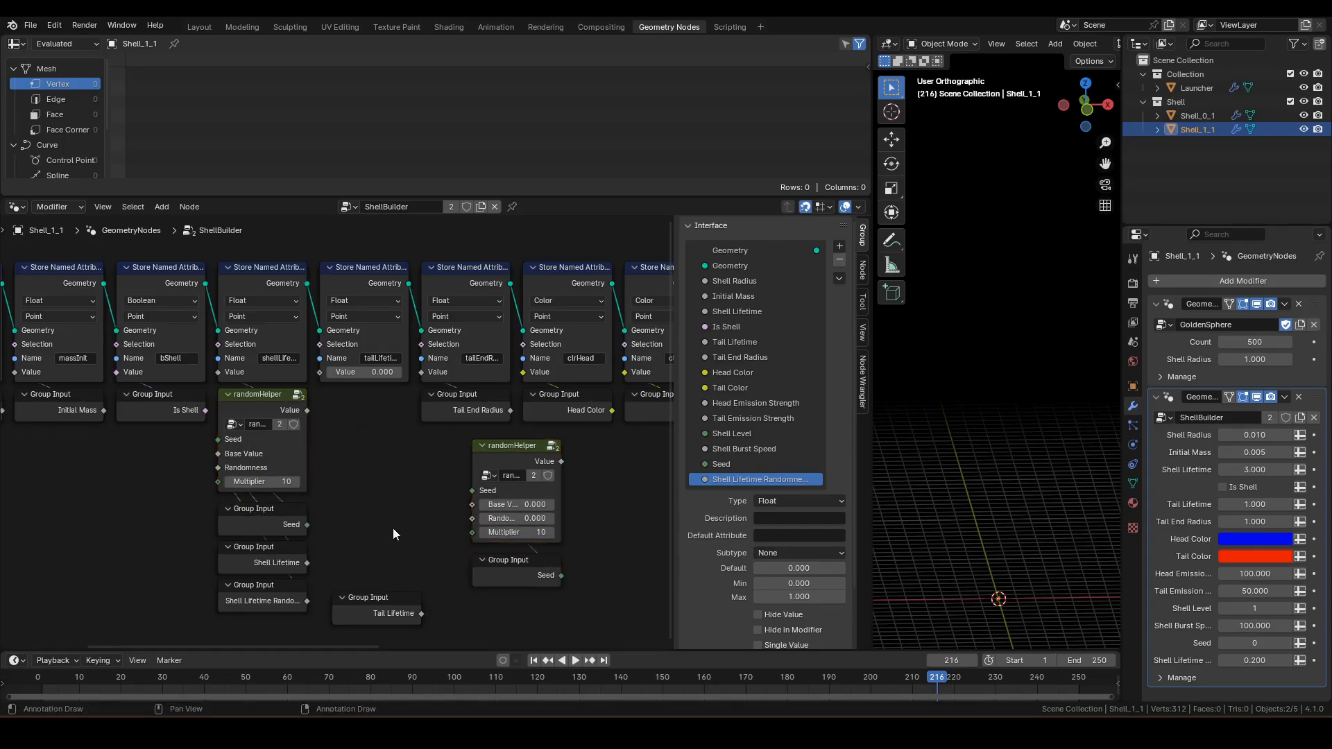
Step: Connect Tail Lifetime to the duplicate randomHelper's Base Value and feed its Randomness from a new group input, stacking the input nodes beside it
left_click_drag(530, 579, 403, 465)
left_click_drag(401, 600, 473, 504)
left_click_drag(403, 568, 446, 560)
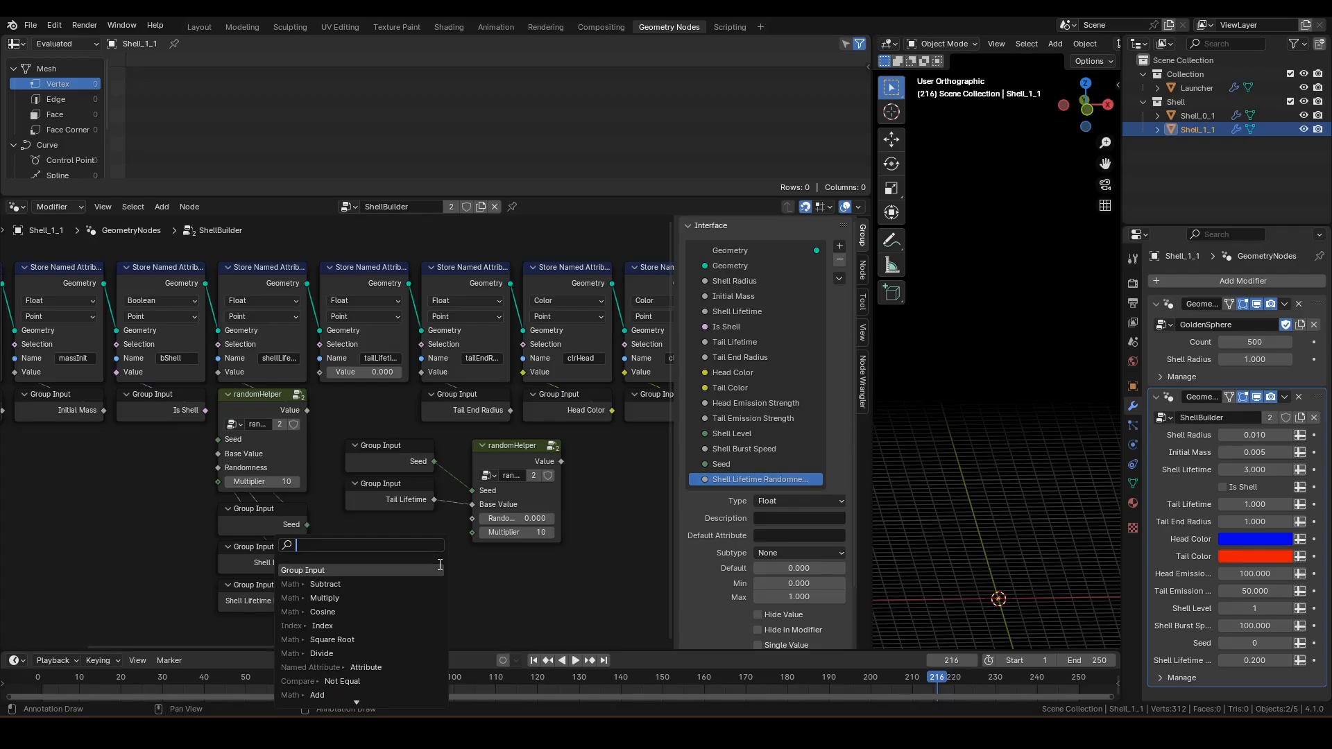
left_click(440, 565)
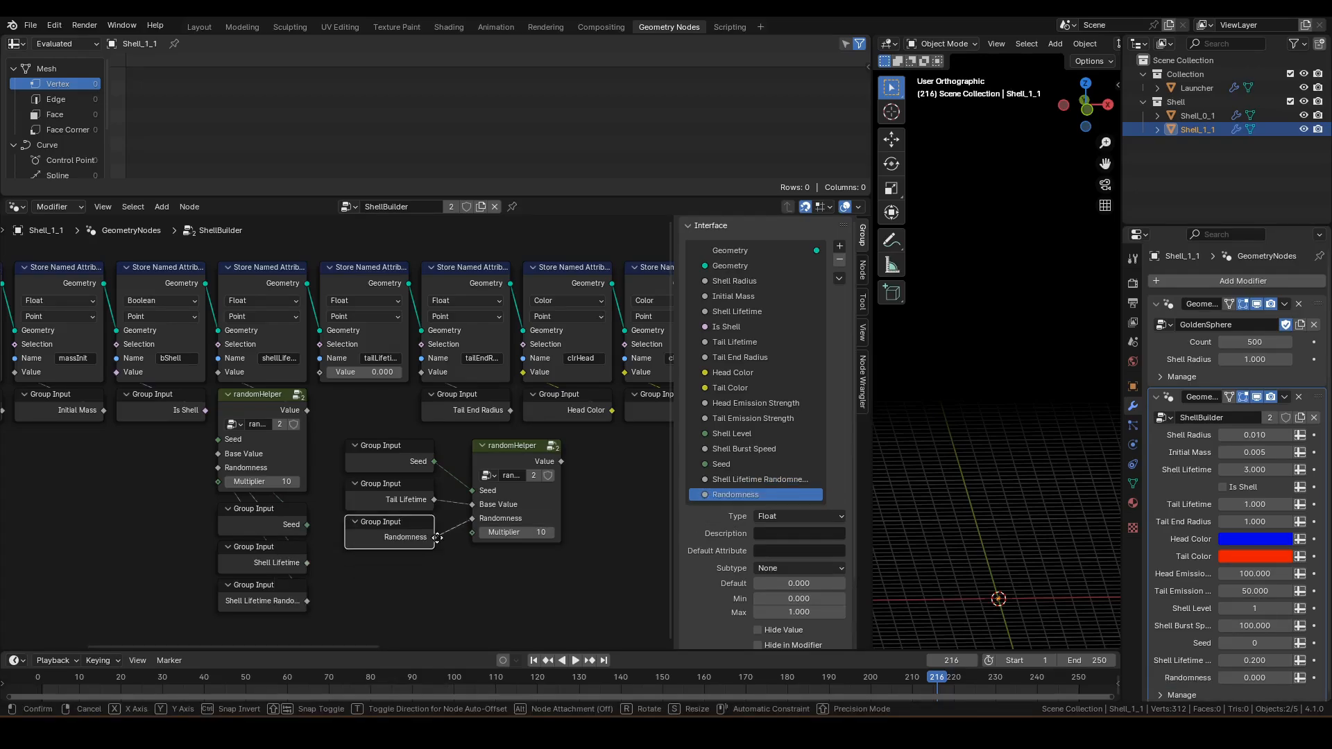
left_click(438, 539)
Step: Rename the Randomness group input to Tail Lifetime Randomness and connect the duplicate randomHelper's Value to the tail lifetime Store Named Attribute
double_click(776, 493)
key("Home")
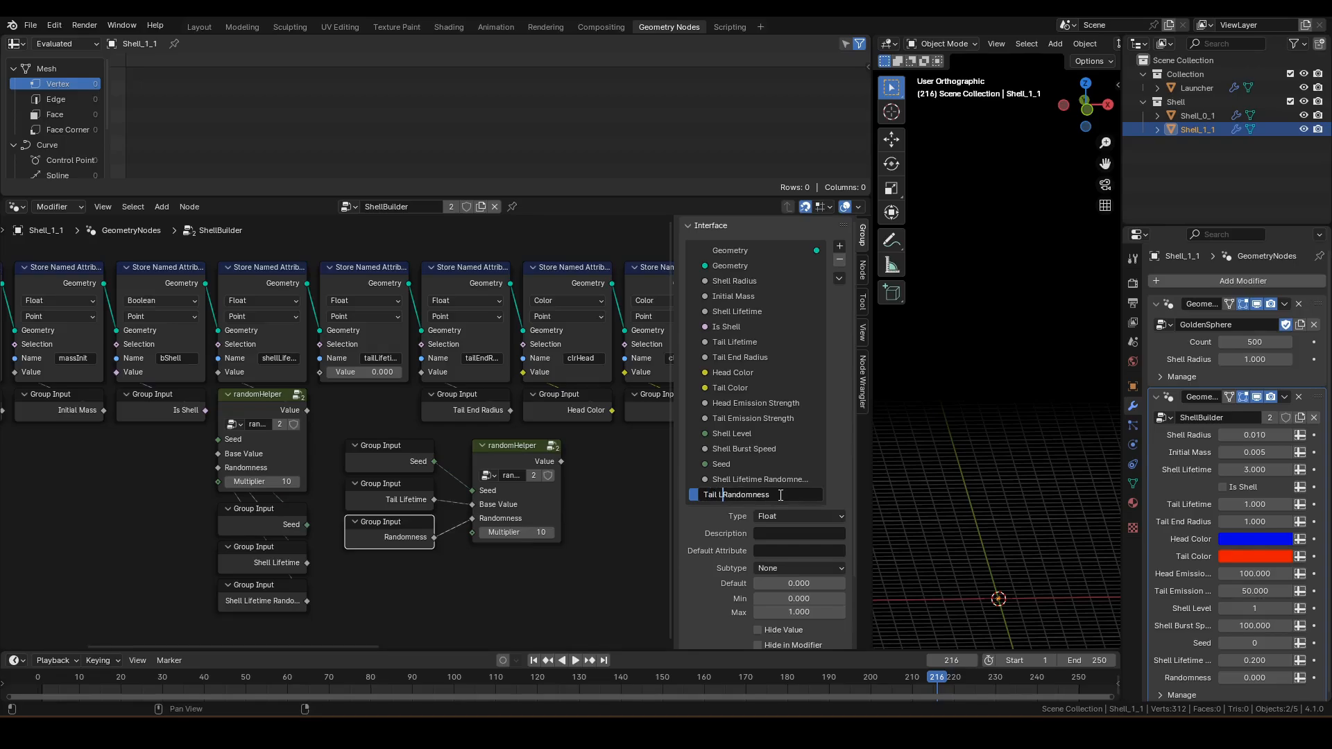
type("Tail Lifetime")
key("Return")
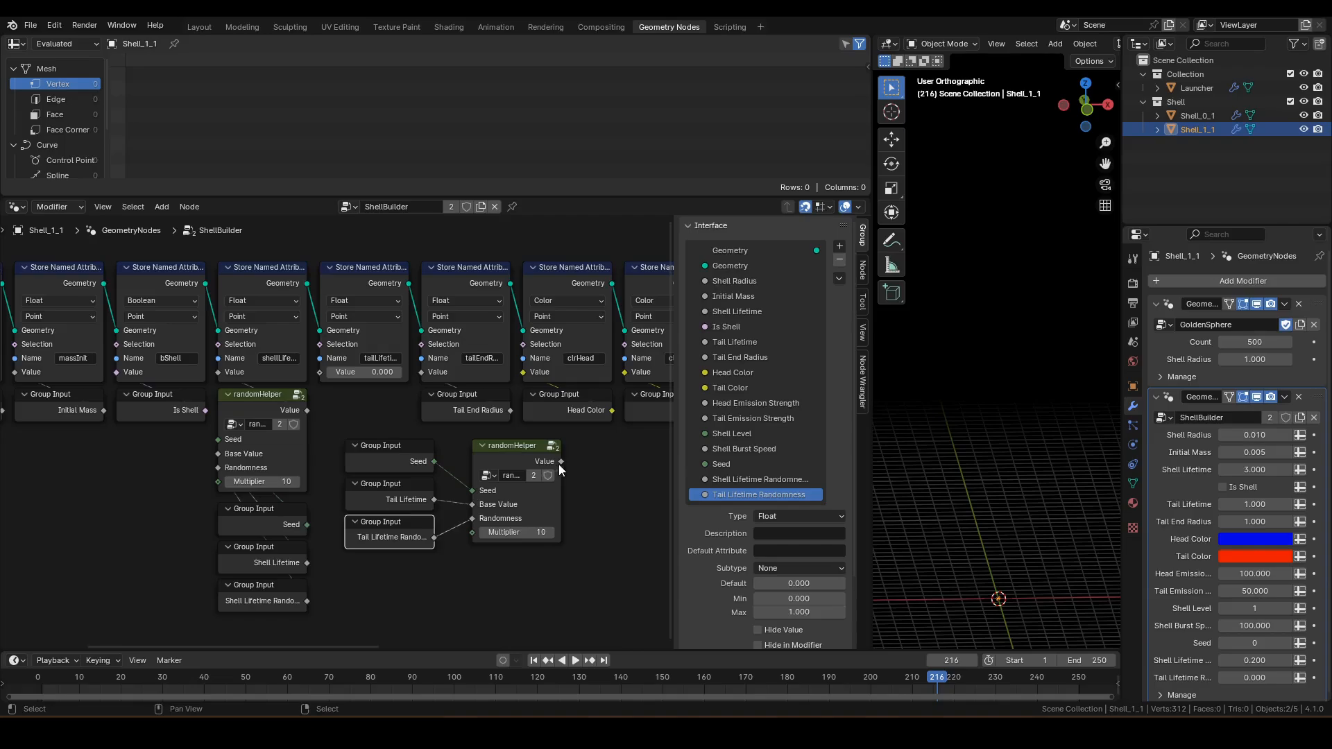
left_click_drag(560, 462, 320, 372)
Step: Stack the three Group Input nodes beneath the duplicate randomHelper and move the whole stack directly under the tail lifetime Store Named Attribute node
left_click_drag(344, 427, 410, 602)
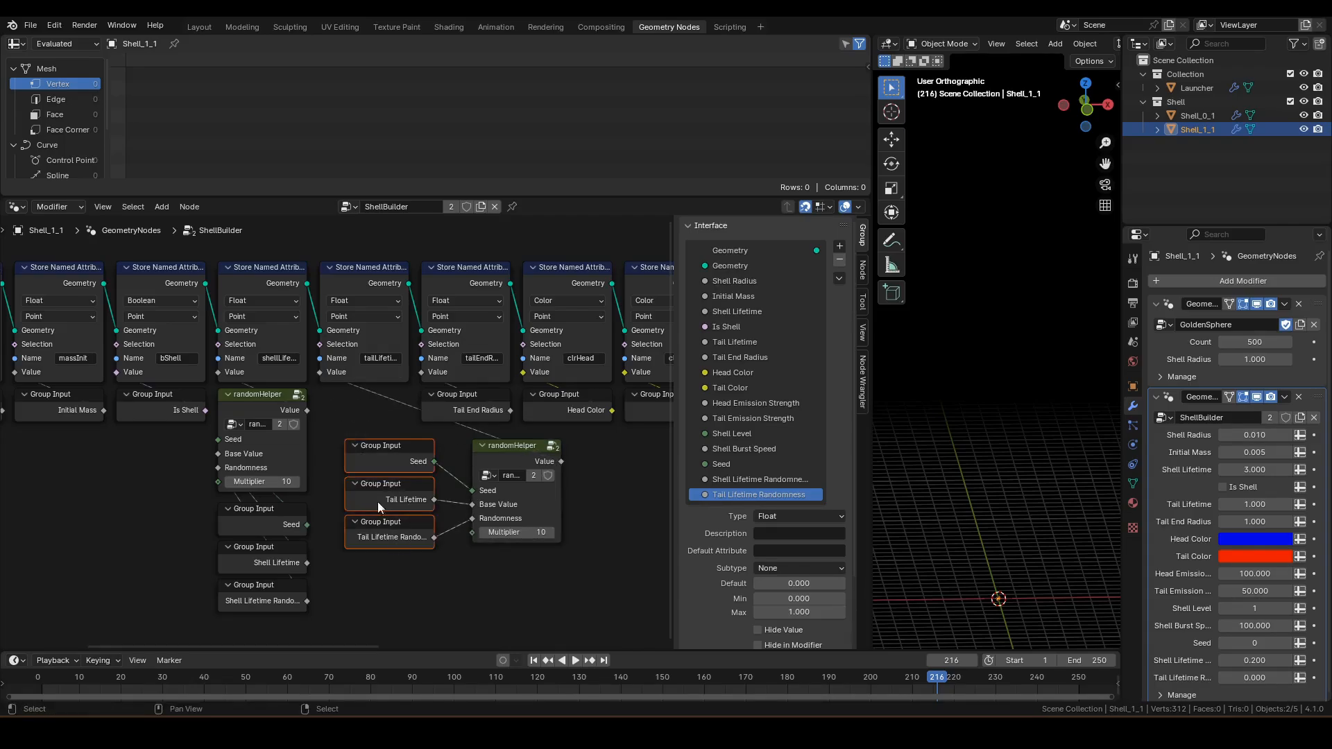
key("g")
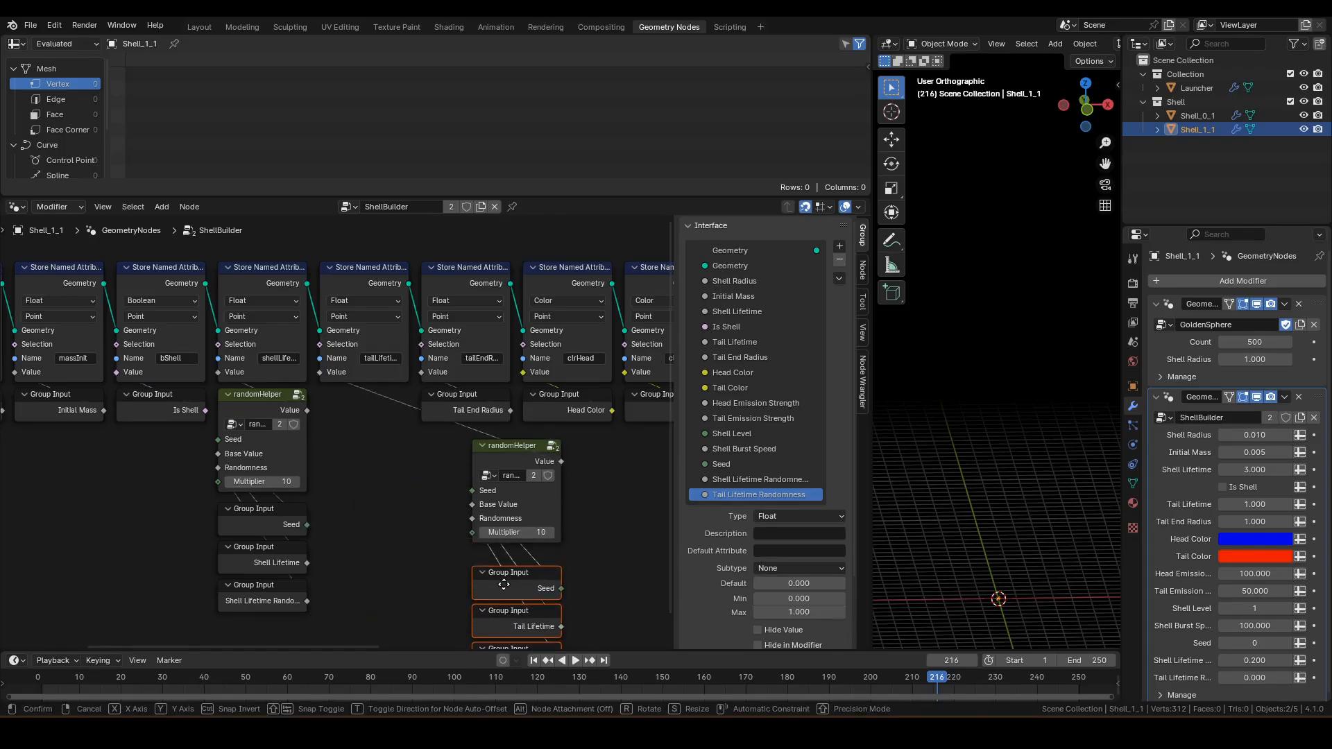
left_click(503, 579)
left_click(502, 461, "shift")
key("g")
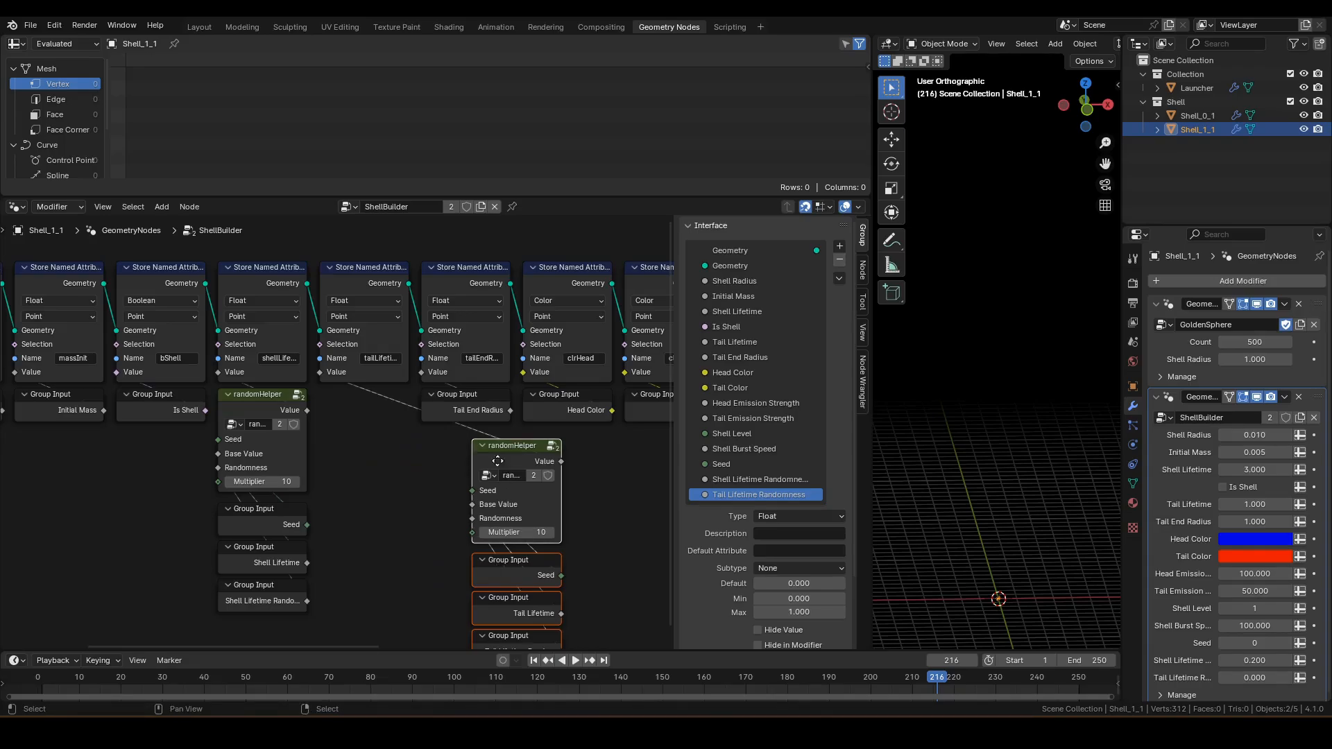
left_click(351, 410)
left_click(513, 478)
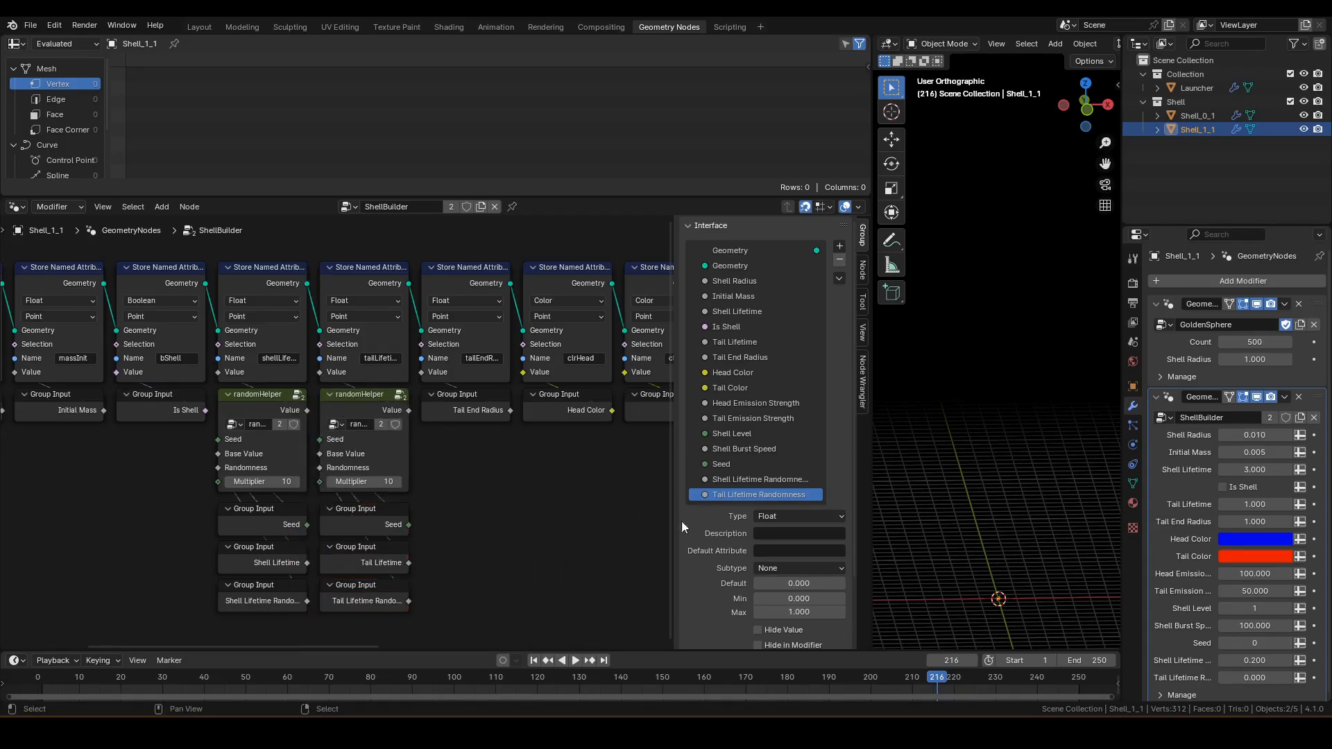
Step: Set Shell_1_1's Tail Lifetime Randomness to 0.5 and play the animation to check the burst
left_click(1249, 680)
type(".5")
key("Return")
key("space")
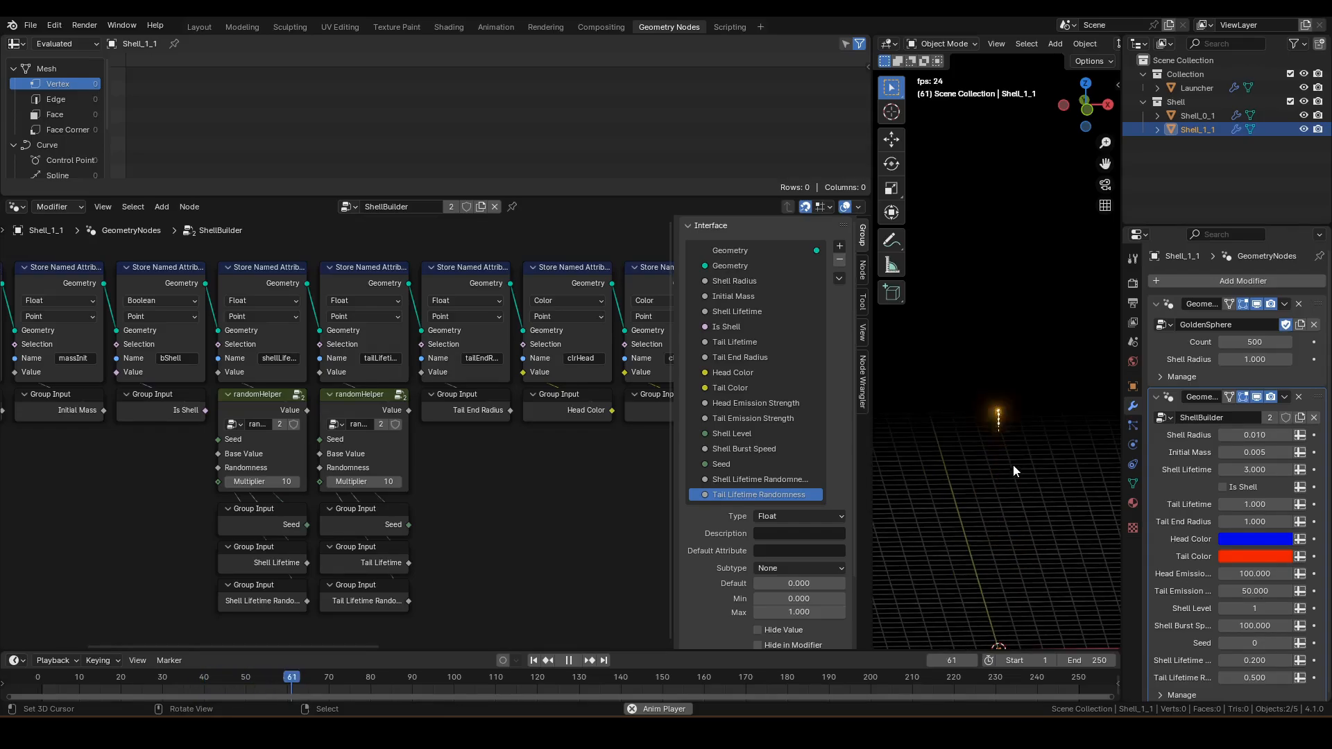
mouse_move(997, 443)
middle_mouse_down()
mouse_move(960, 443)
mouse_move(975, 423)
mouse_move(1002, 450)
middle_mouse_up()
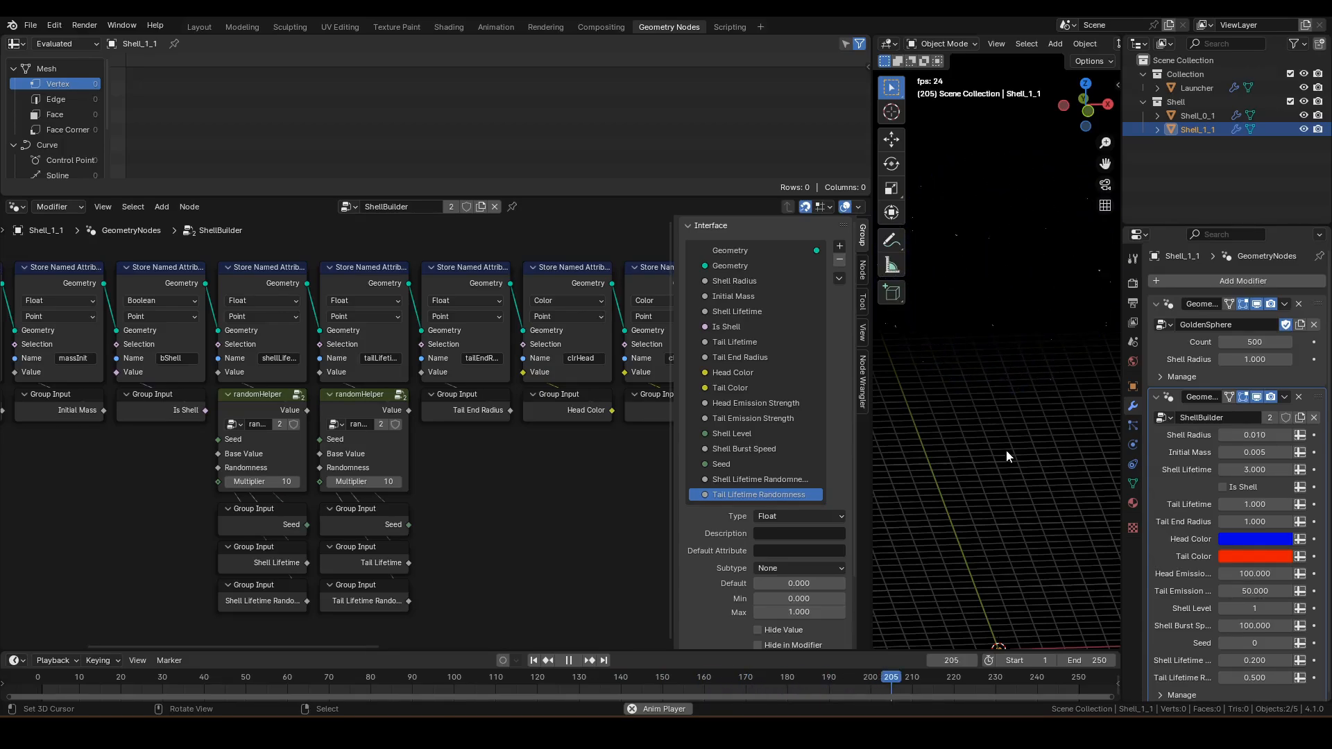
key("space")
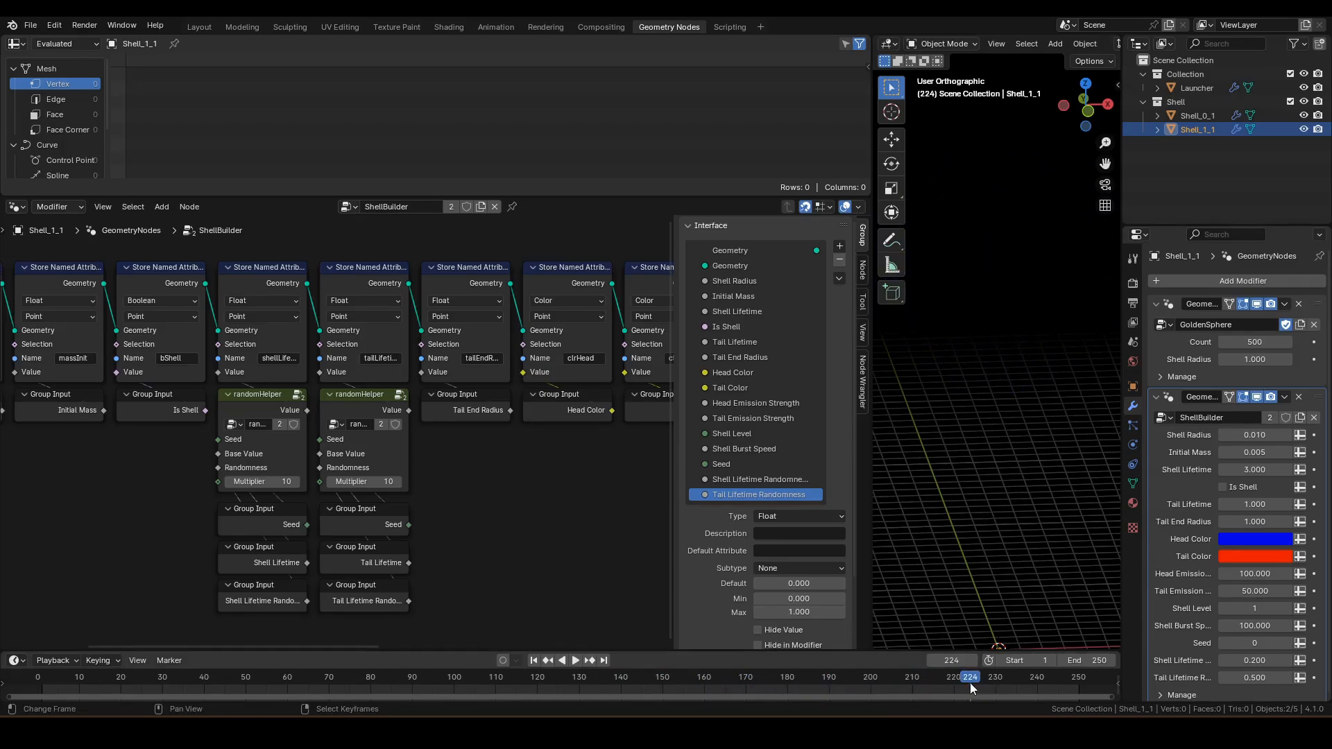
Step: Scrub back to frame 188 and examine the burst's tails up close
left_click_drag(970, 682, 826, 685)
middle_click_drag(1064, 392, 935, 393)
scroll(992, 348, "up", 5)
middle_click_drag(992, 349, 874, 509, "shift")
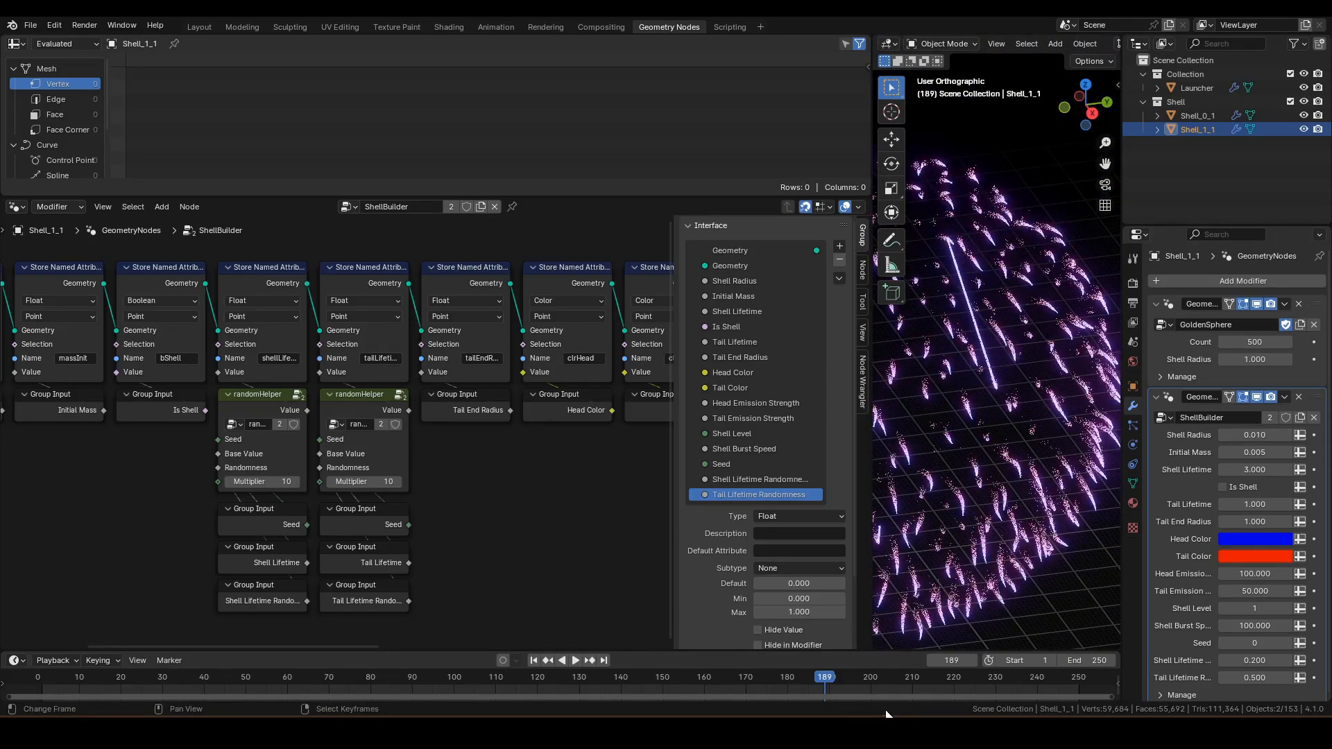
mouse_move(830, 680)
left_mouse_down()
mouse_move(797, 680)
mouse_move(846, 680)
mouse_move(820, 685)
left_mouse_up()
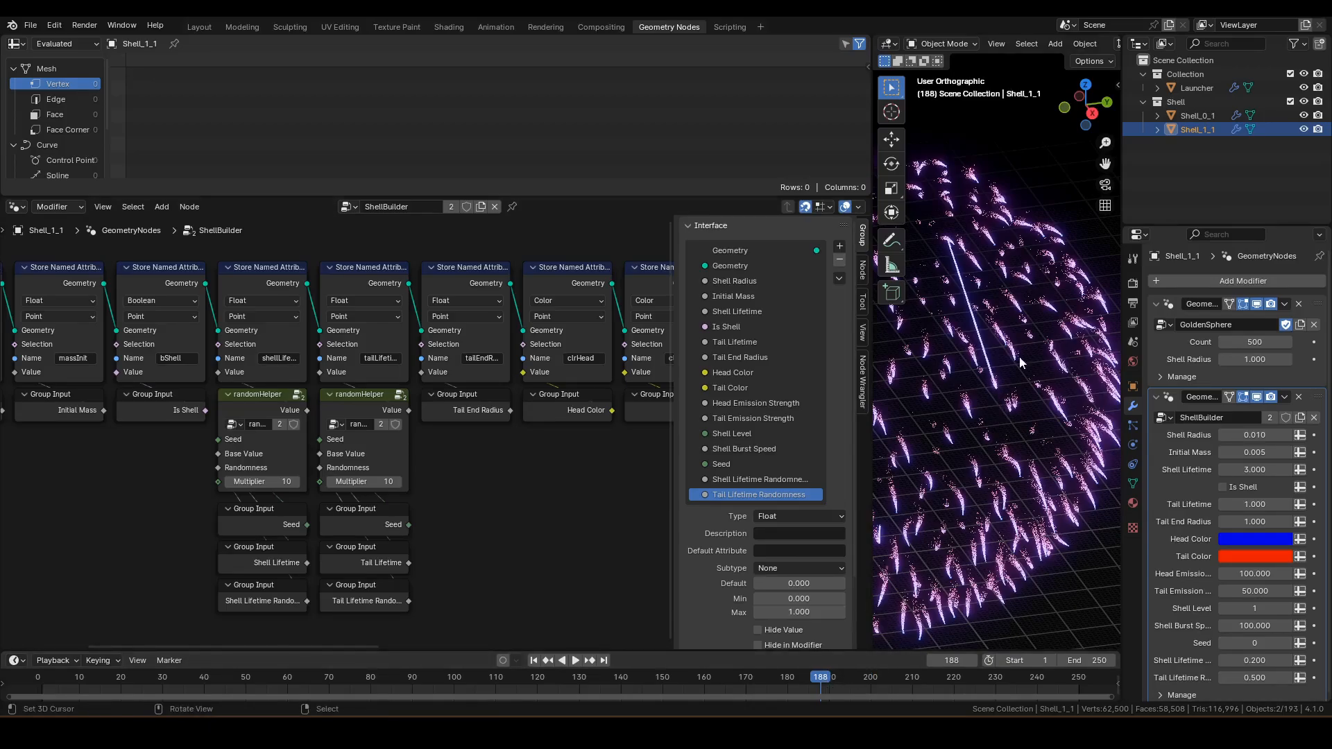
Step: Select the Launcher and open the calcMass node group inside its Fireworks node tree
left_click(974, 340)
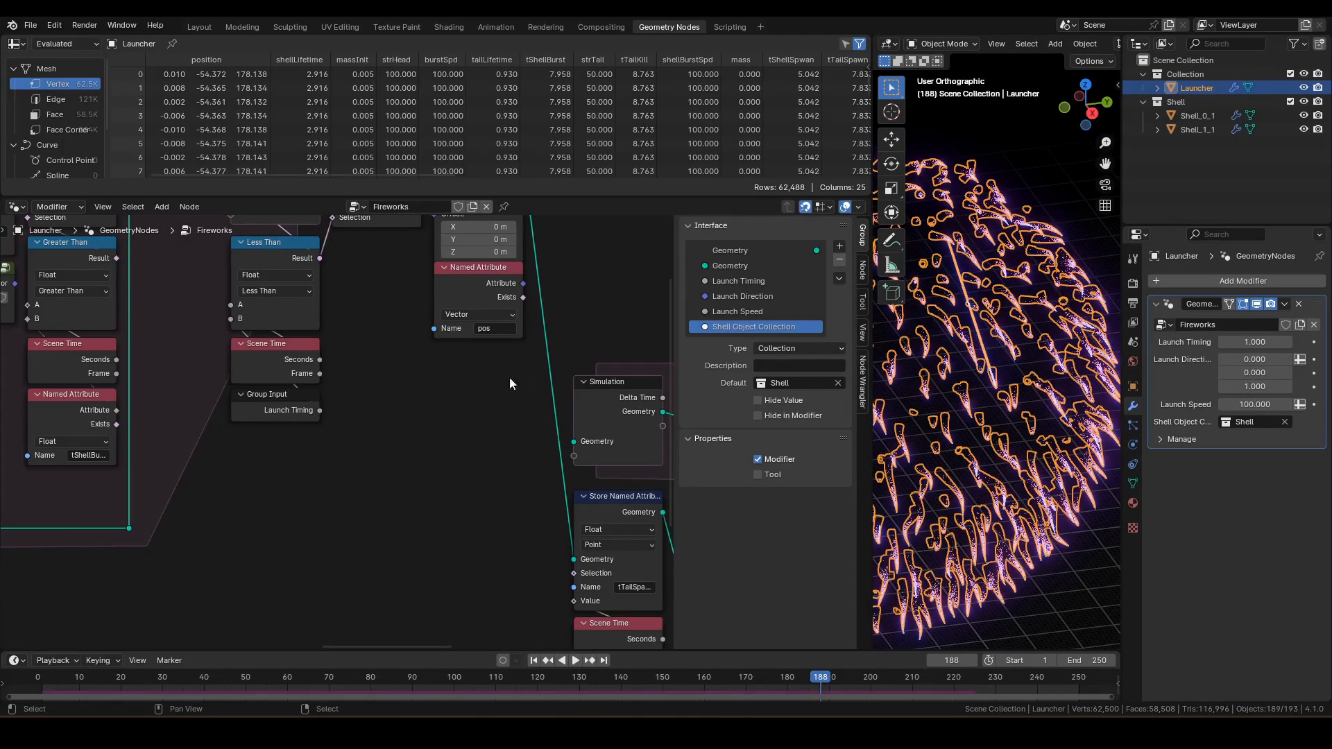
middle_click_drag(329, 392, 675, 475)
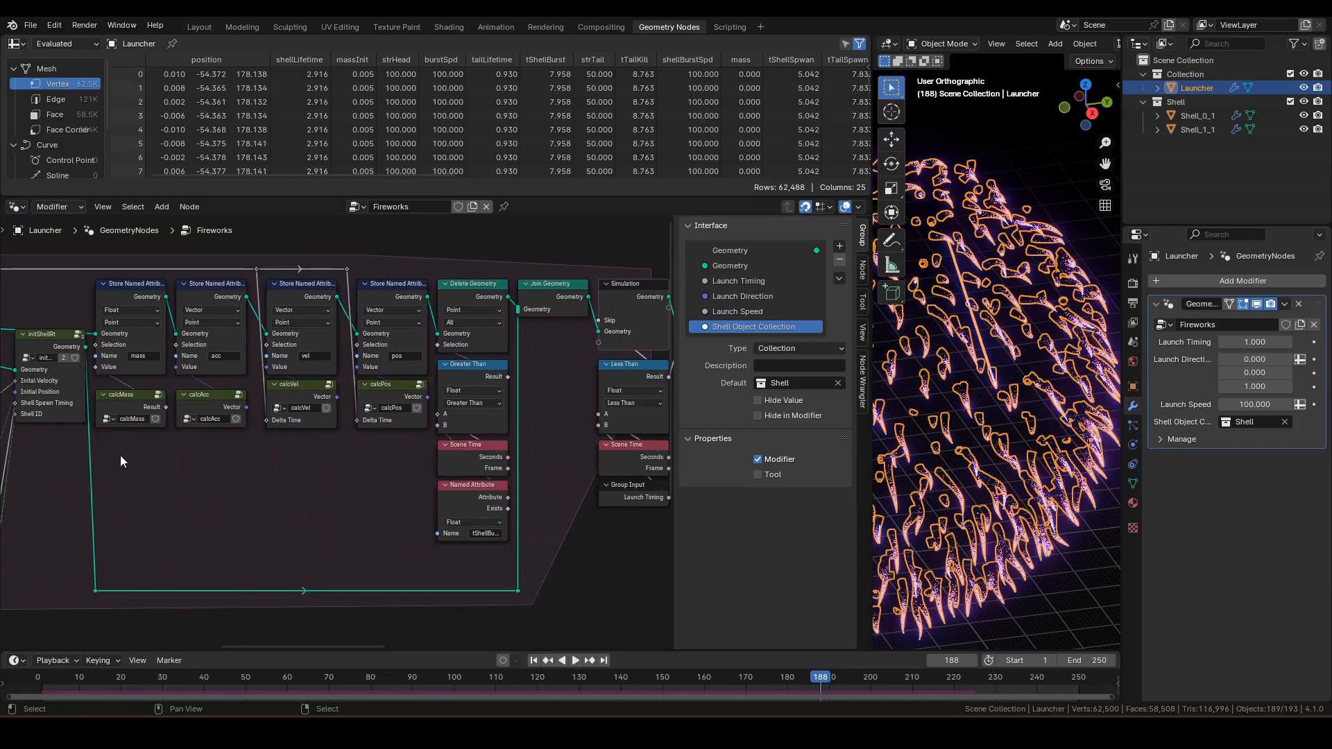
middle_click_drag(120, 456, 406, 496)
scroll(406, 499, "up", 3)
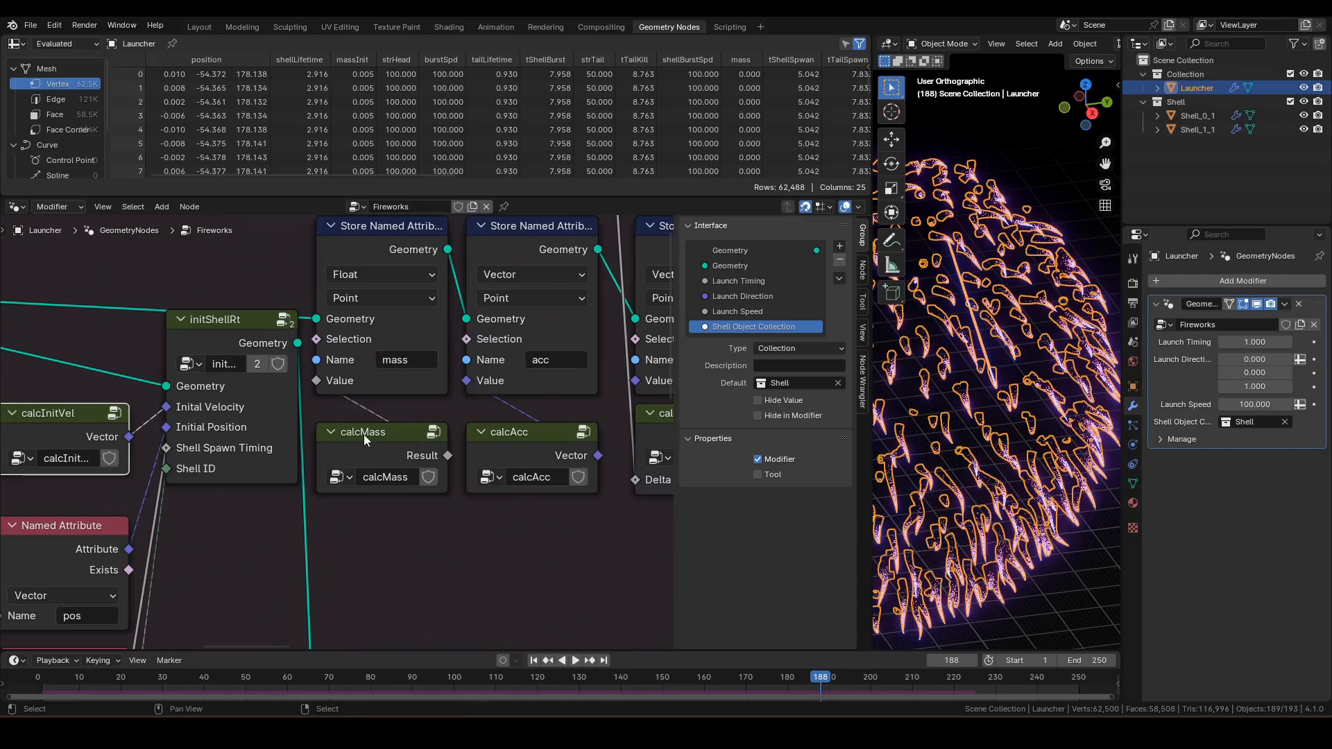
left_click(364, 435)
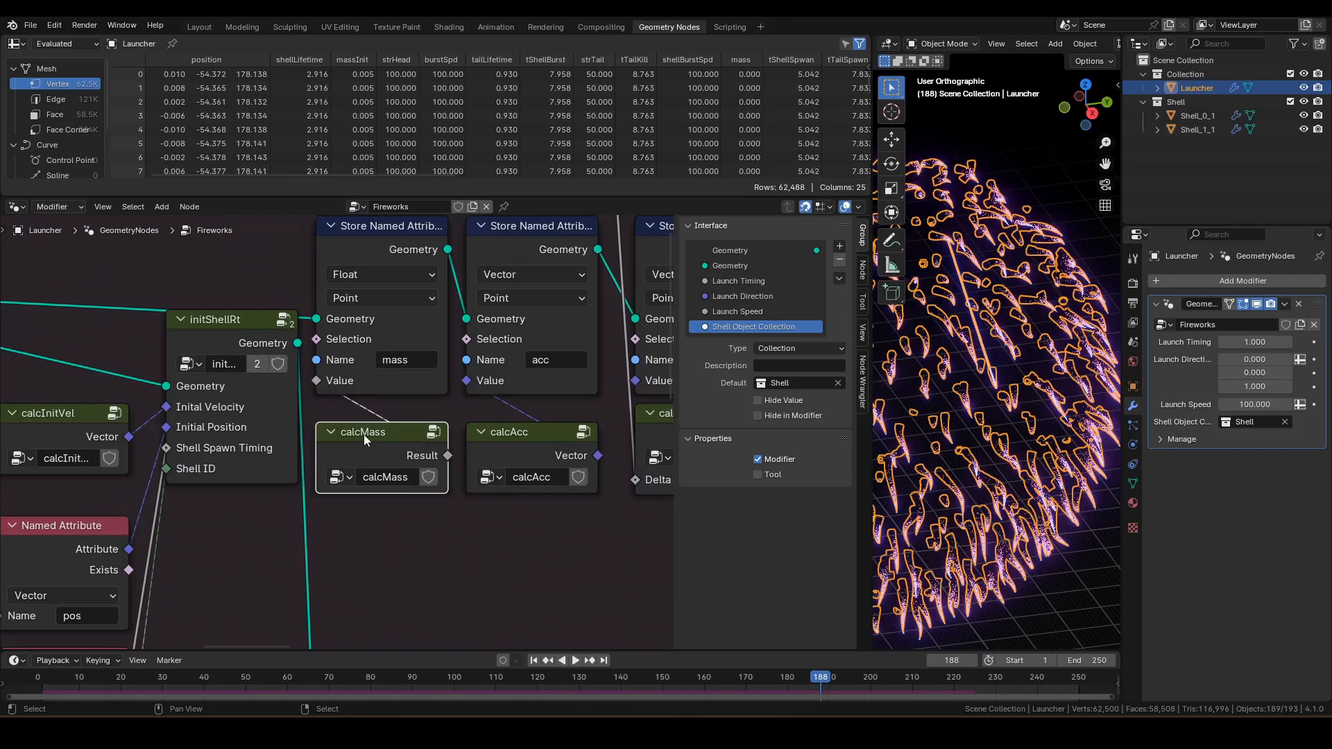
key("Tab")
key("n")
key("Home")
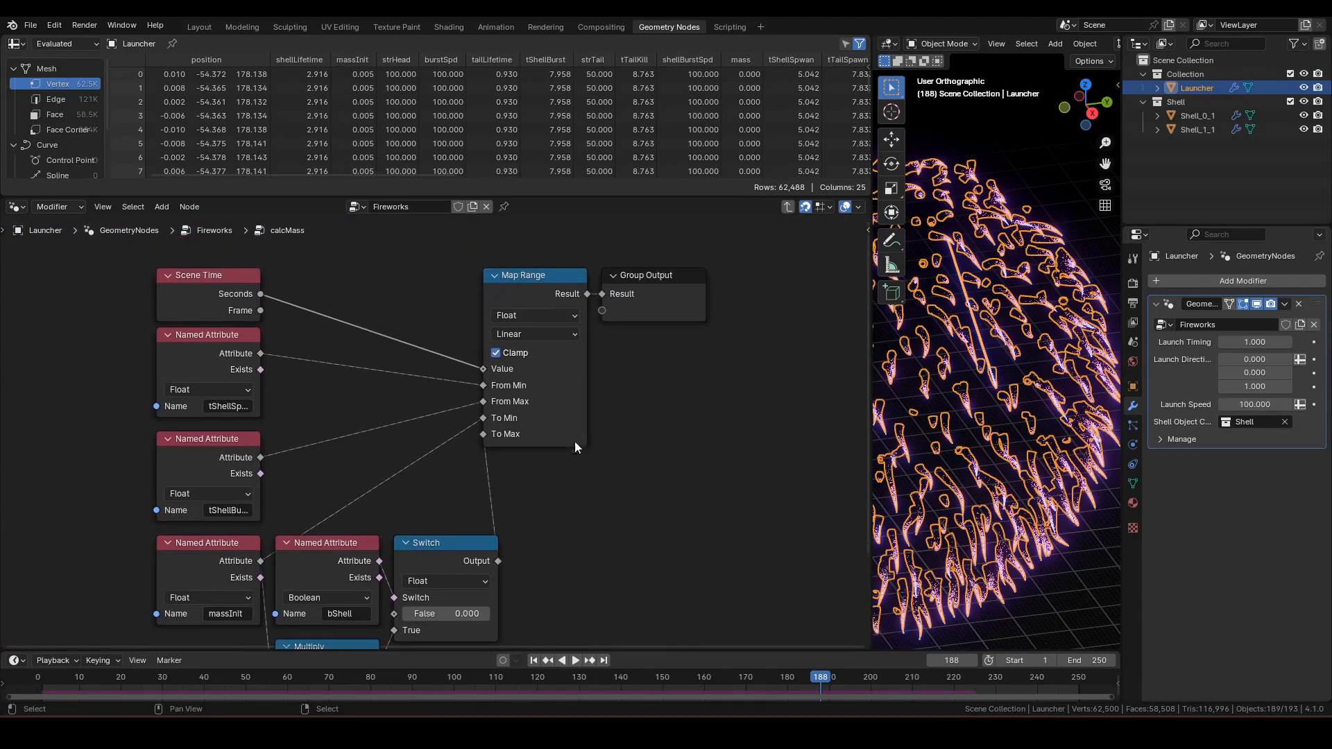
middle_click_drag(581, 484, 686, 338)
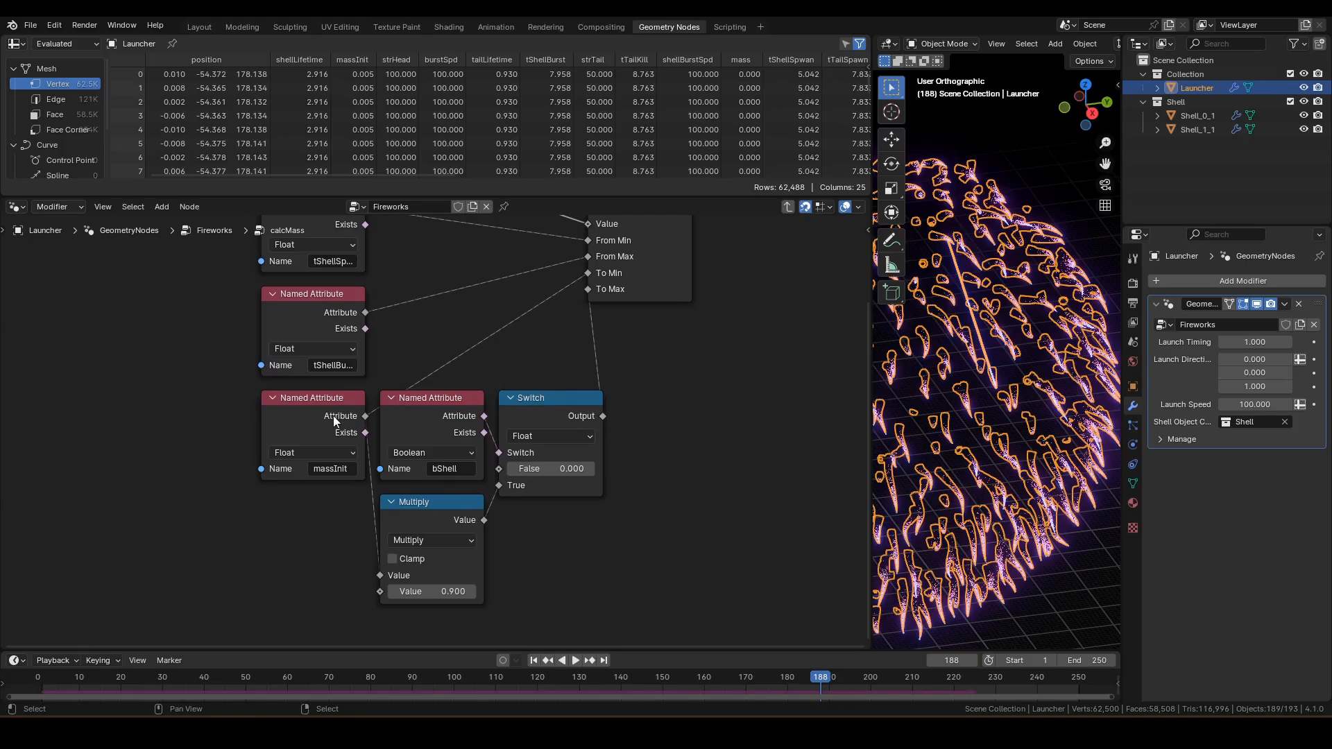
Step: Place the bShell Named Attribute beneath the Switch node and move both directly under the Map Range node
left_click(447, 399)
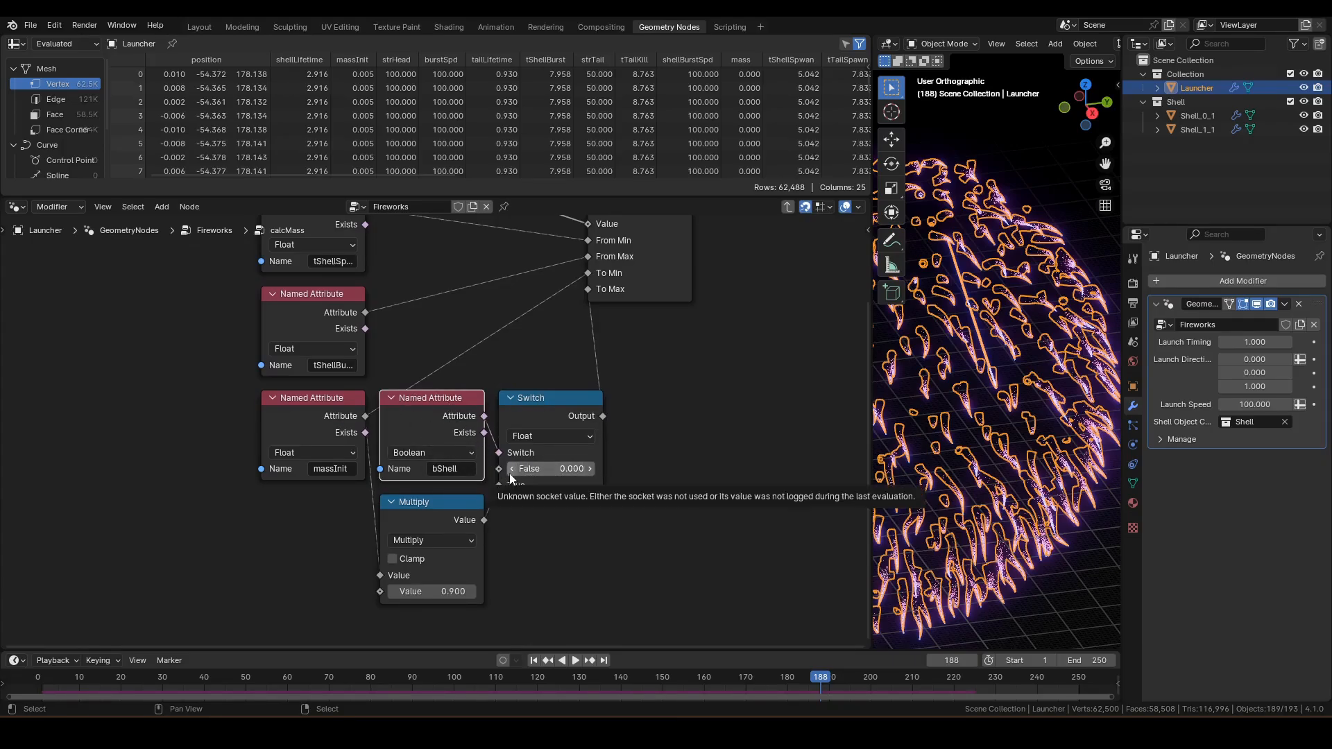
left_click(512, 402)
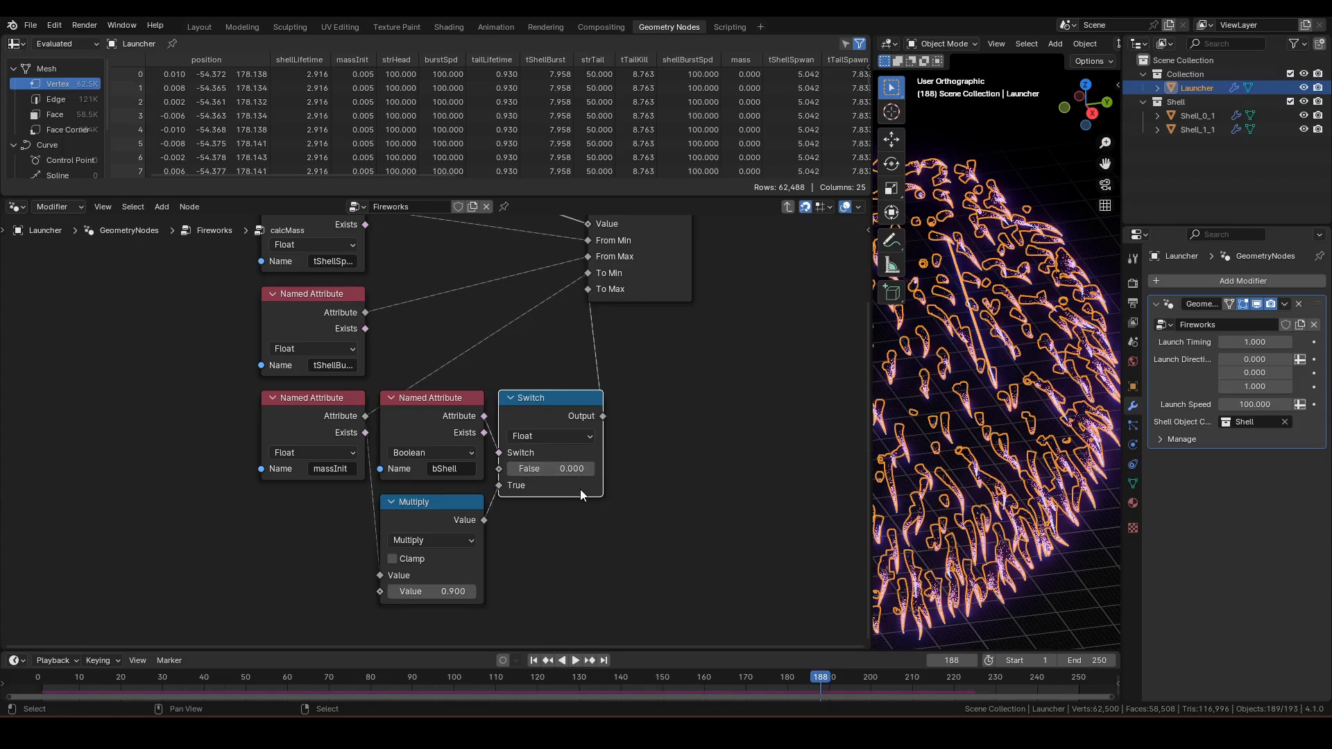
left_click_drag(435, 403, 554, 522)
left_click_drag(683, 394, 552, 526)
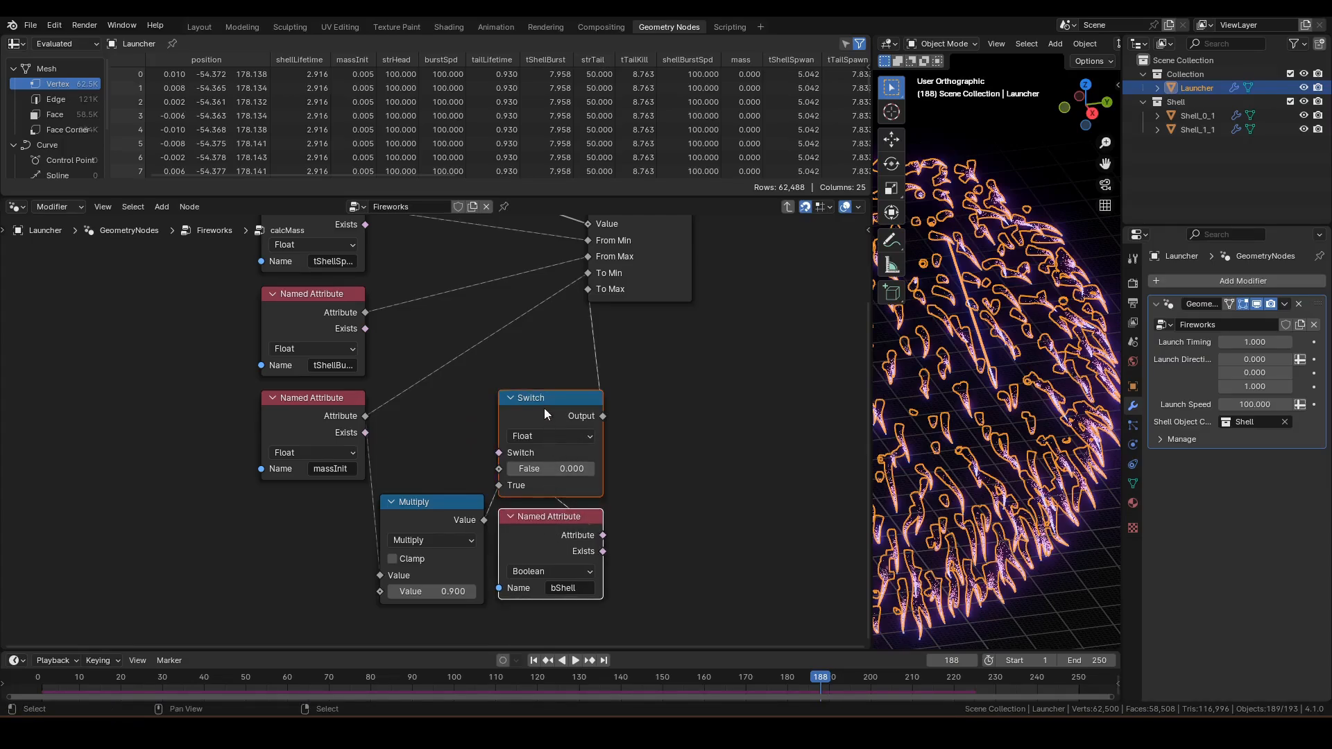
left_click_drag(544, 408, 643, 338)
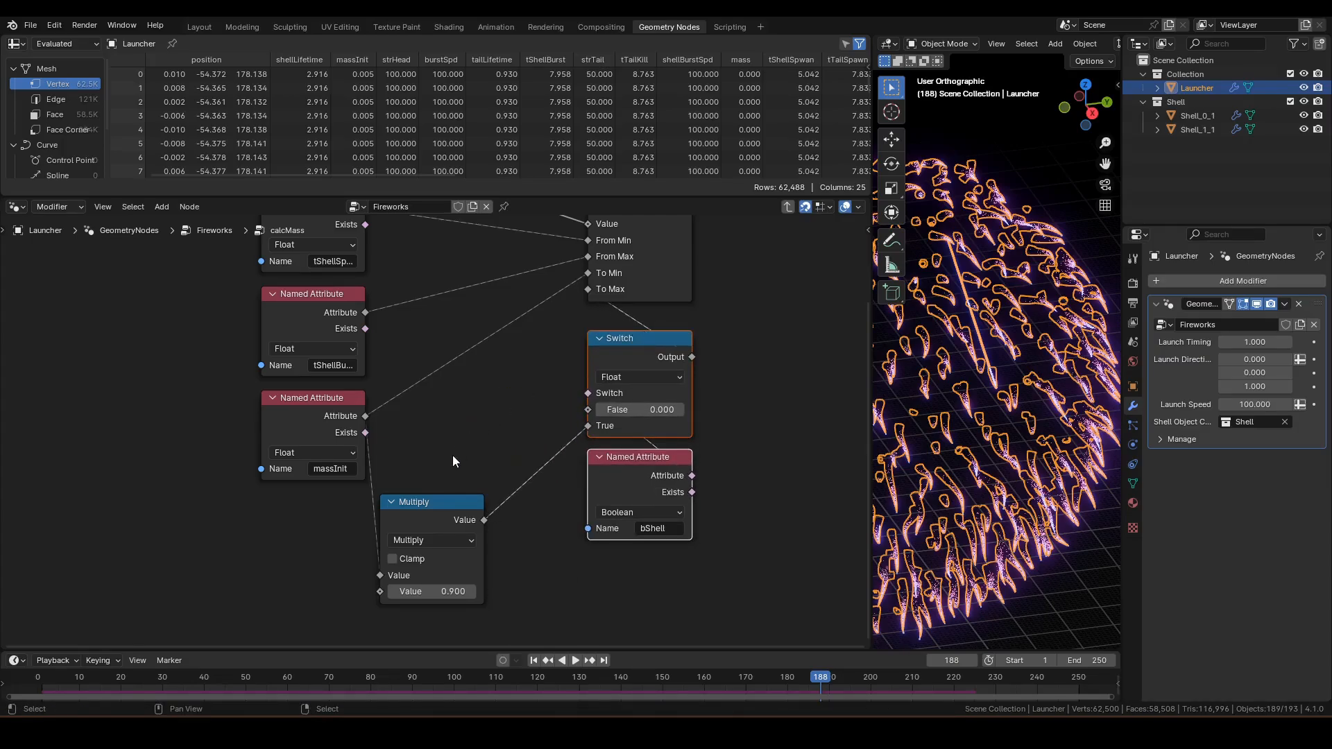
Step: Duplicate the Multiply node above the original and feed the massInit attribute into the copy's first value
left_click_drag(443, 512, 458, 556)
key("shift+d")
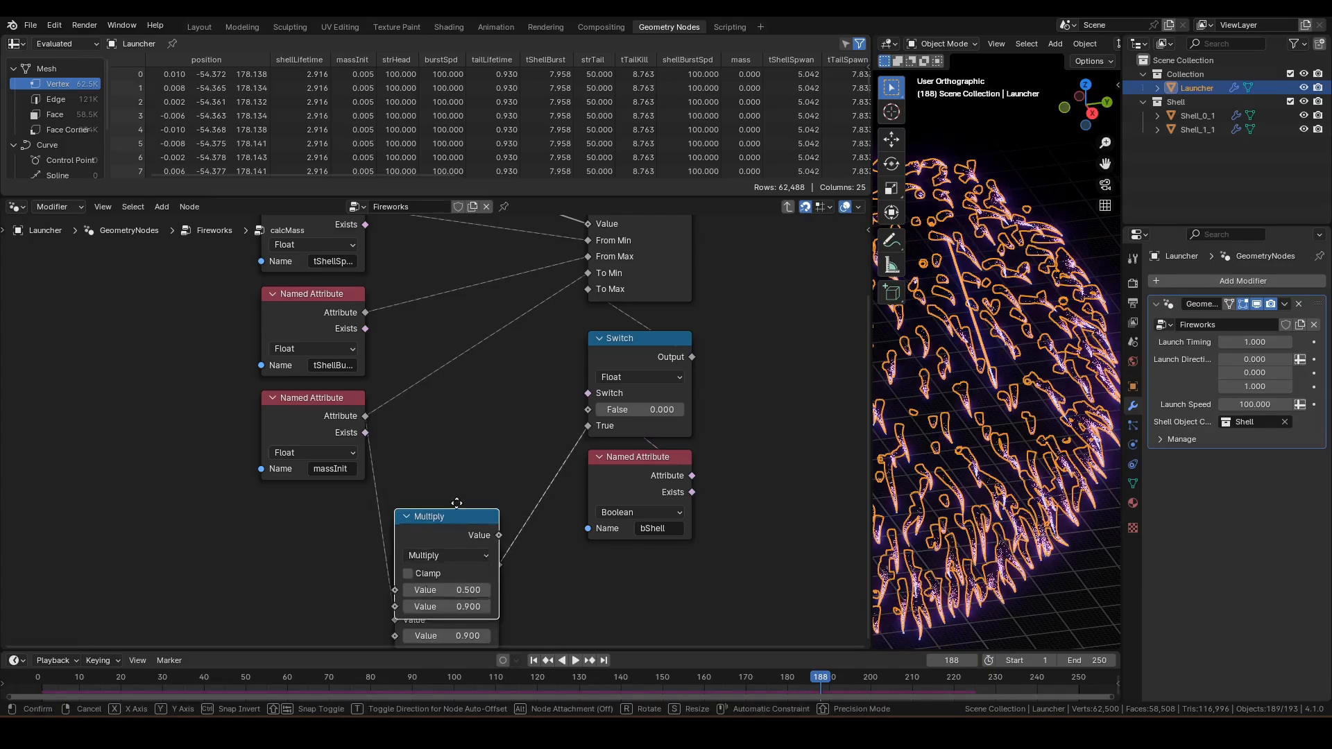
left_click(457, 426)
left_click(342, 421)
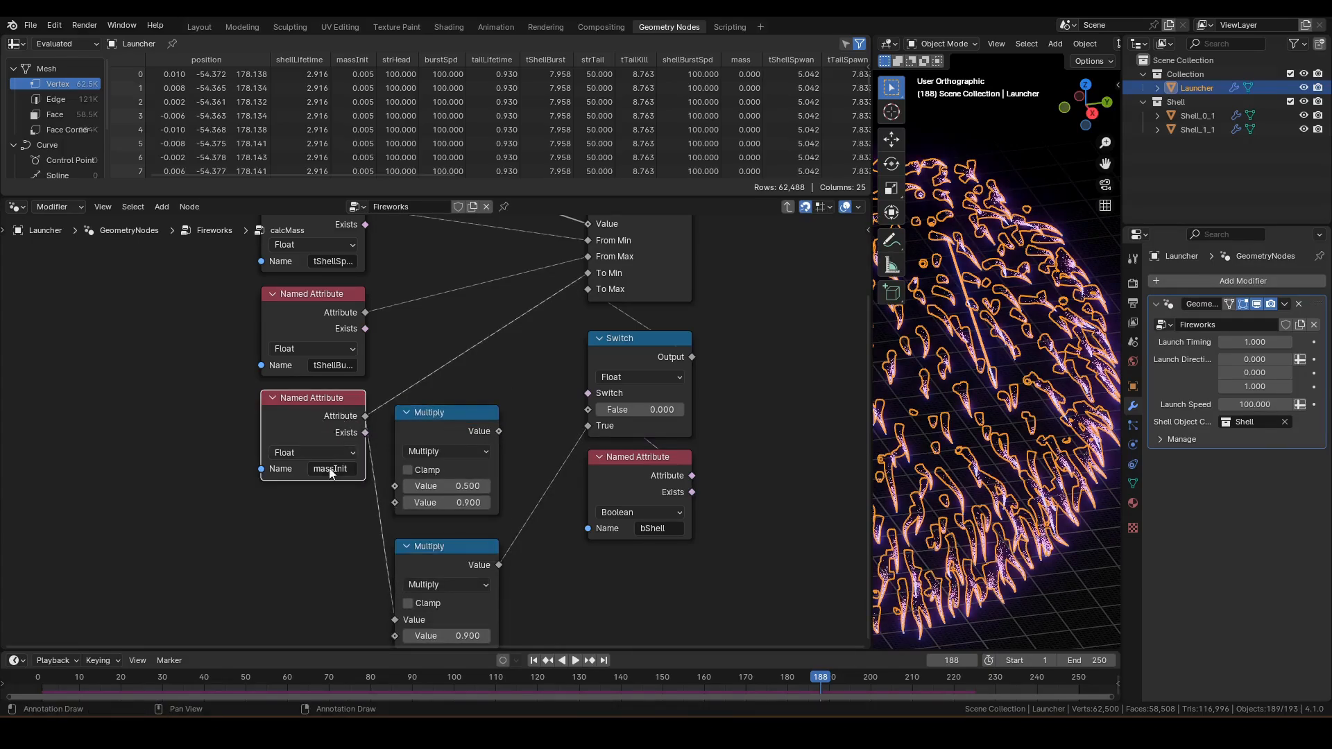
left_click_drag(366, 416, 395, 485)
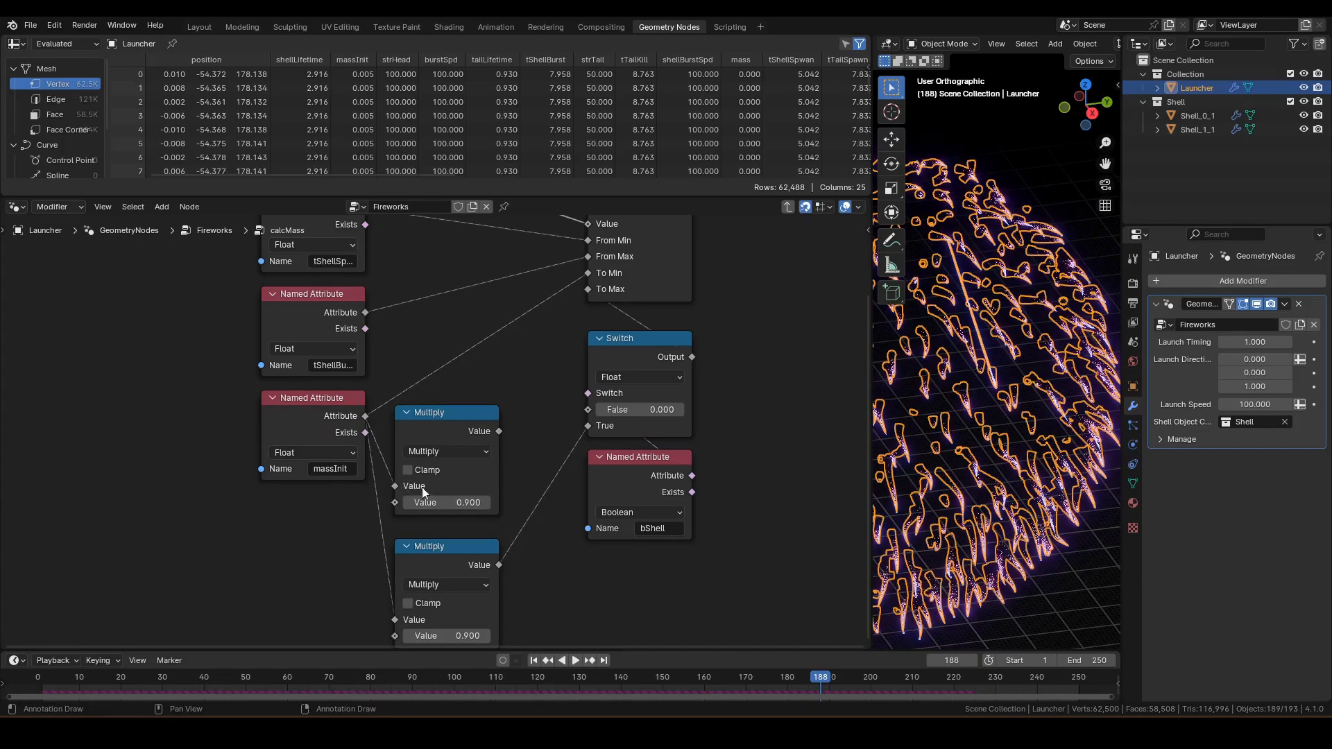
Step: Set the duplicate Multiply's second value to 0.01 and connect its output to the Switch's False input
left_click(446, 501)
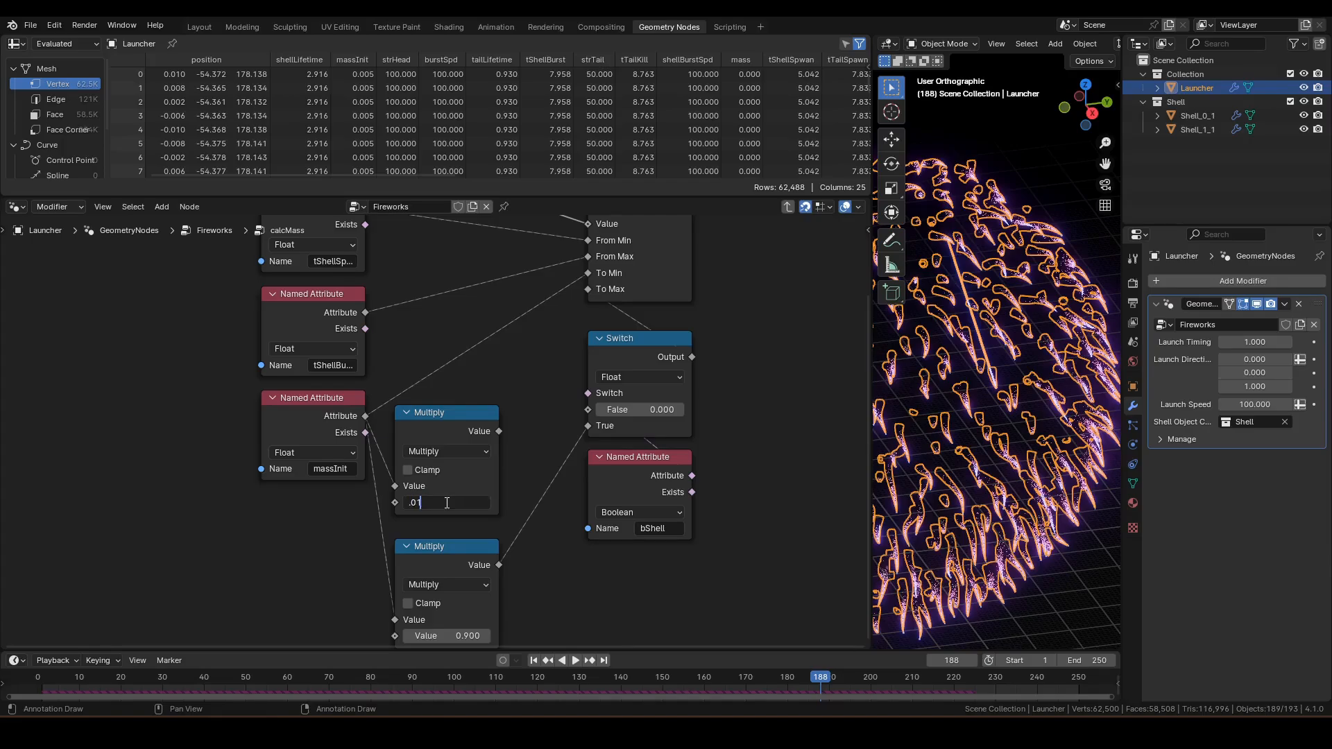
type(".01")
key("Return")
left_click_drag(499, 431, 439, 570)
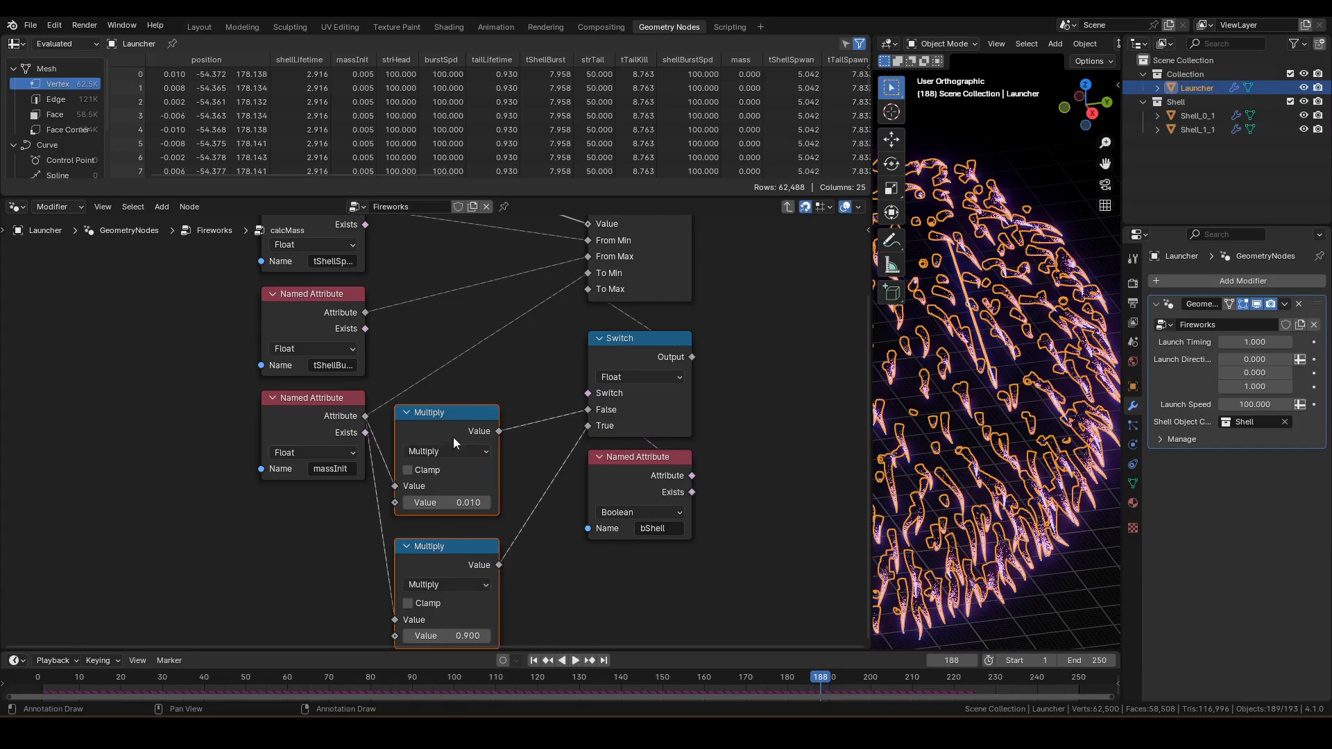
Step: Line up the two Multiply nodes between massInit and the Switch, with the 0.900 one directly beneath the 0.010 one
key("g")
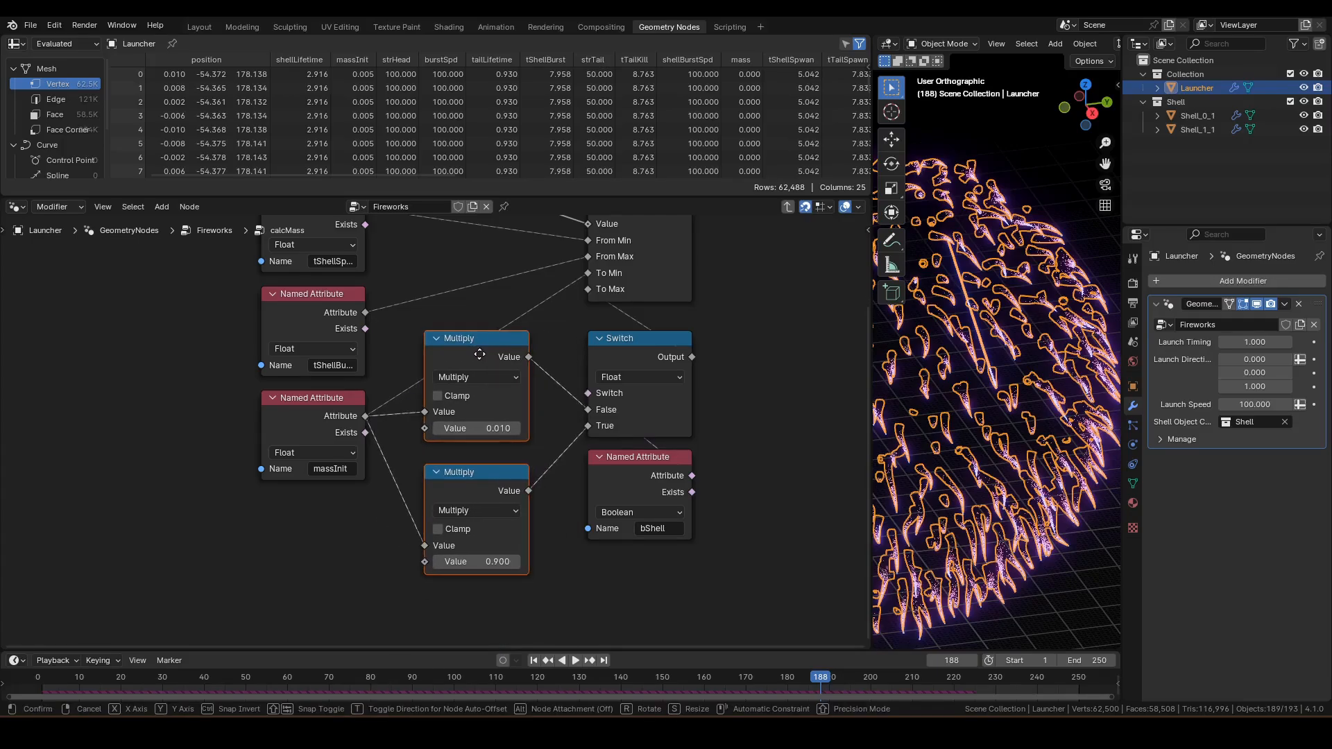
left_click(480, 354)
left_click(531, 438)
left_click_drag(510, 478, 505, 463)
left_click(558, 364)
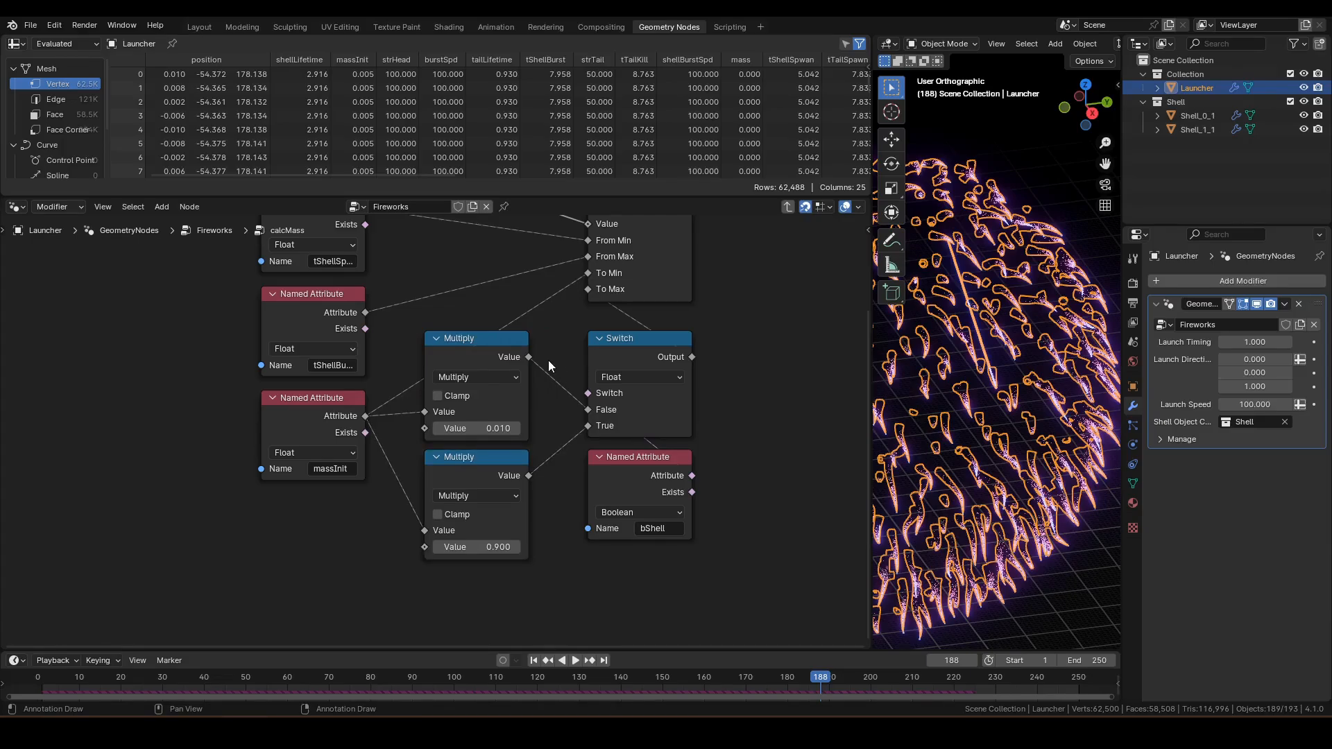
Step: Deselect everything and replay the fireworks from frame 1 to frame 188 with the whole burst in view
key("alt+a")
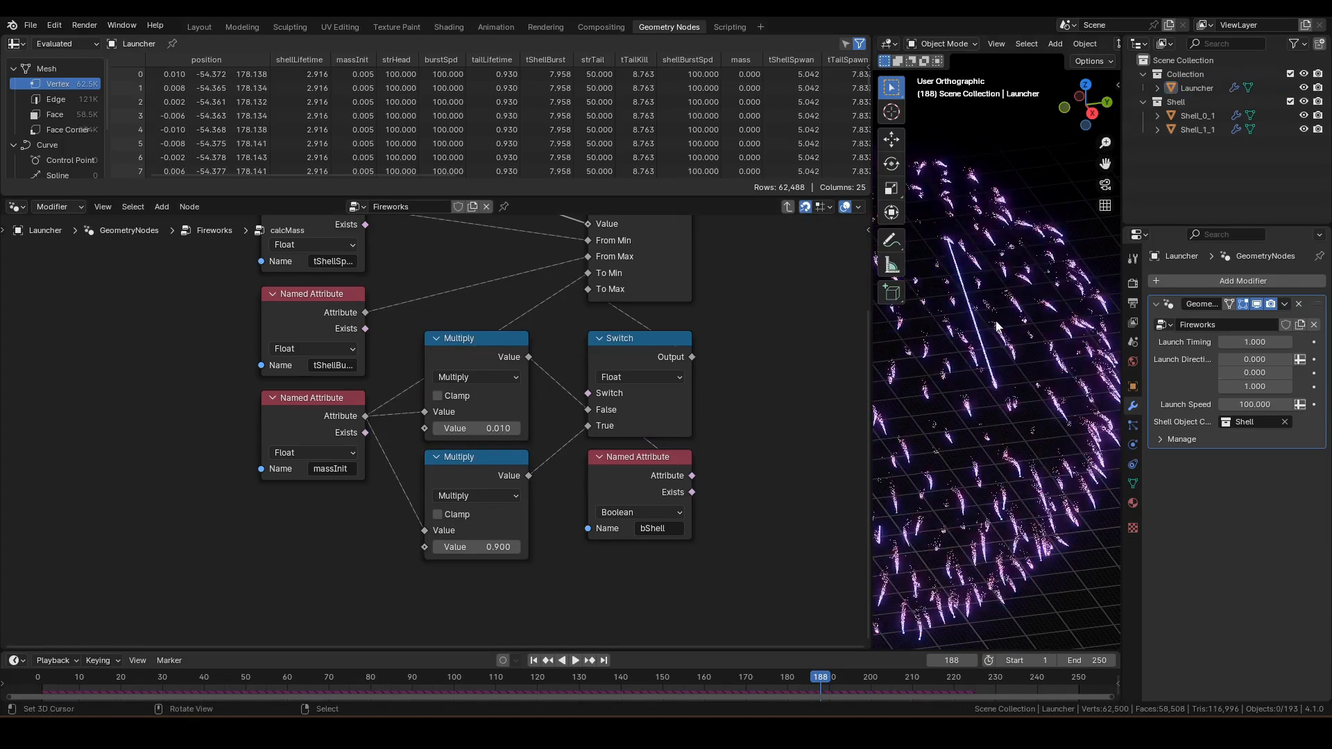
scroll(967, 319, "down", 4)
scroll(968, 323, "down", 2)
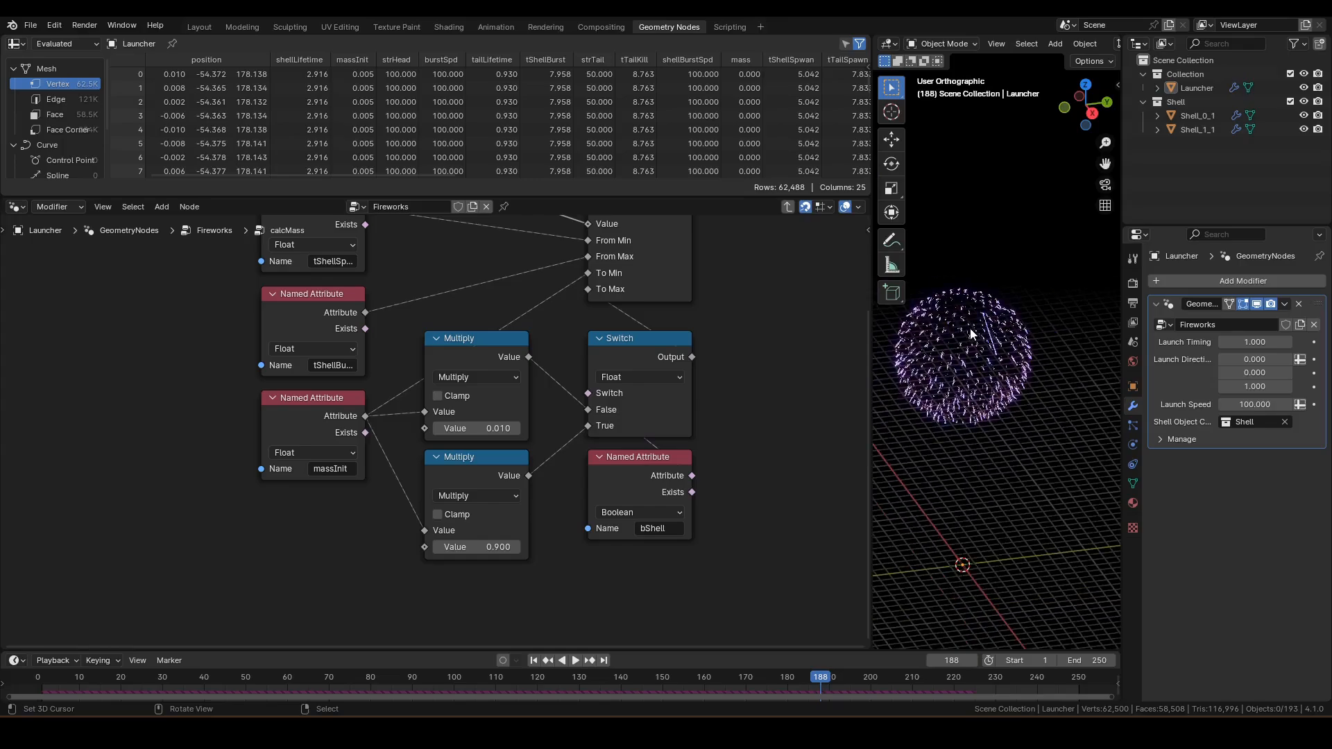
key("shift+Left")
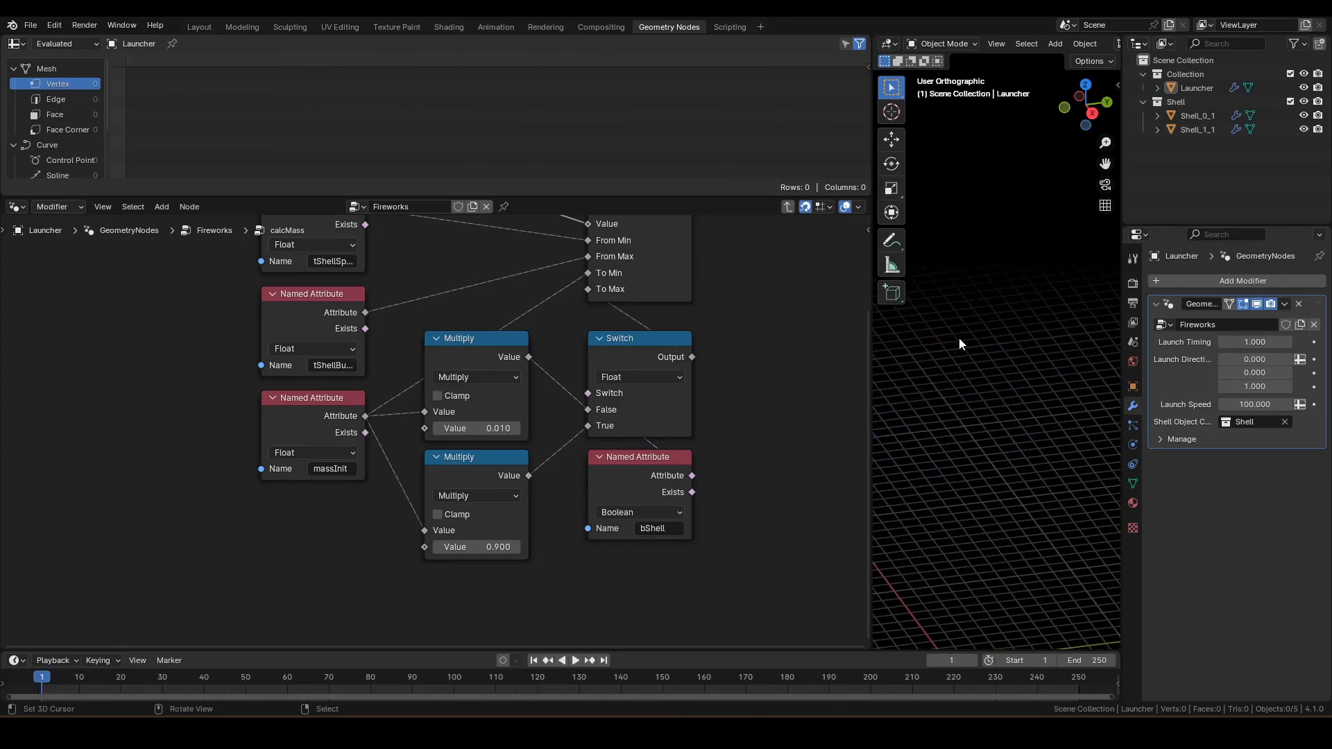
middle_click_drag(981, 376, 1021, 324, "shift")
key("space")
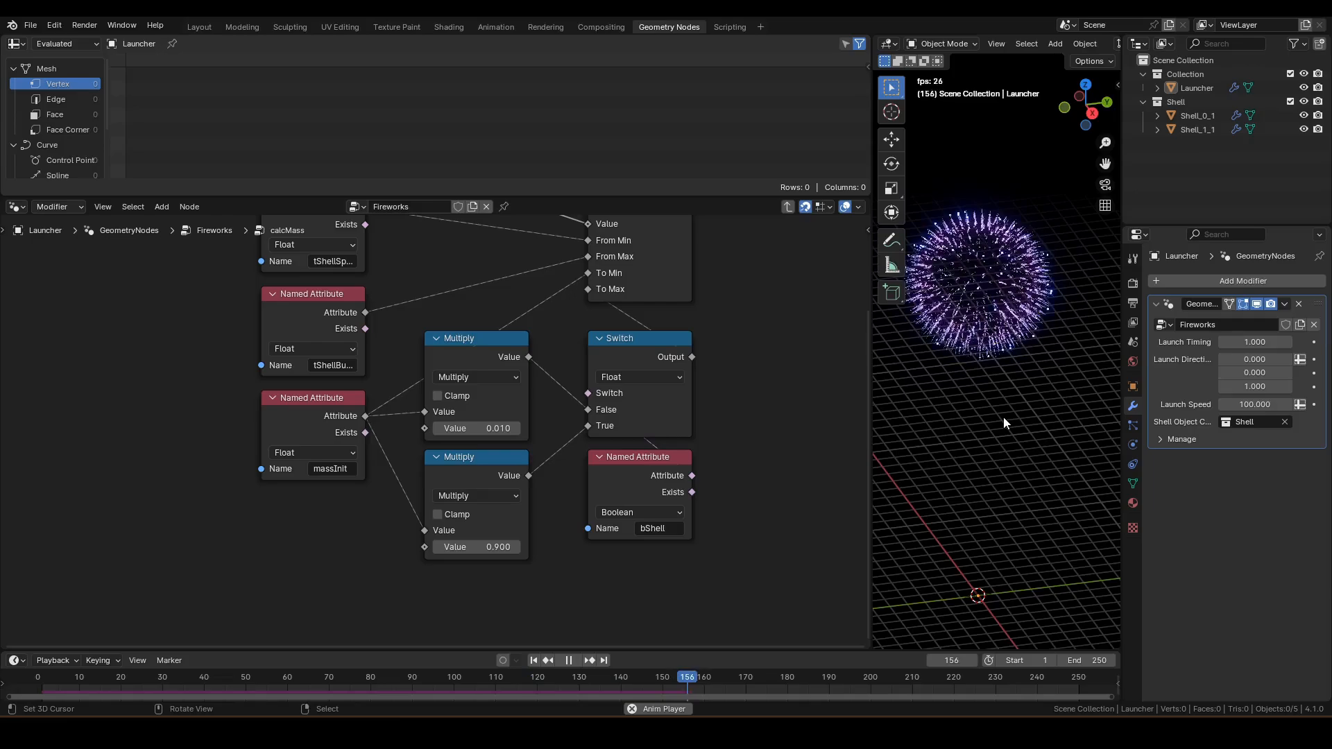
key("space")
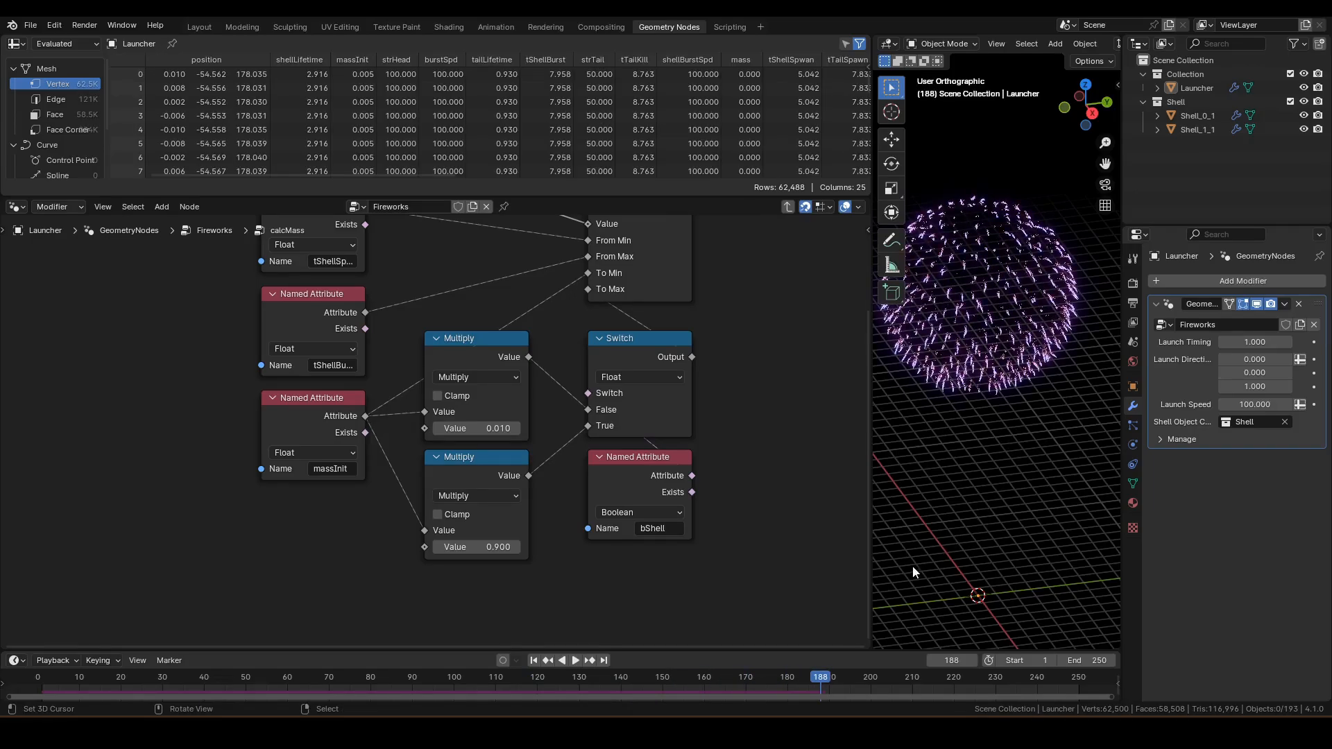
Step: Continue playback to frame 199 and scrub back to frame 171 to examine the burst
key("space")
key("space")
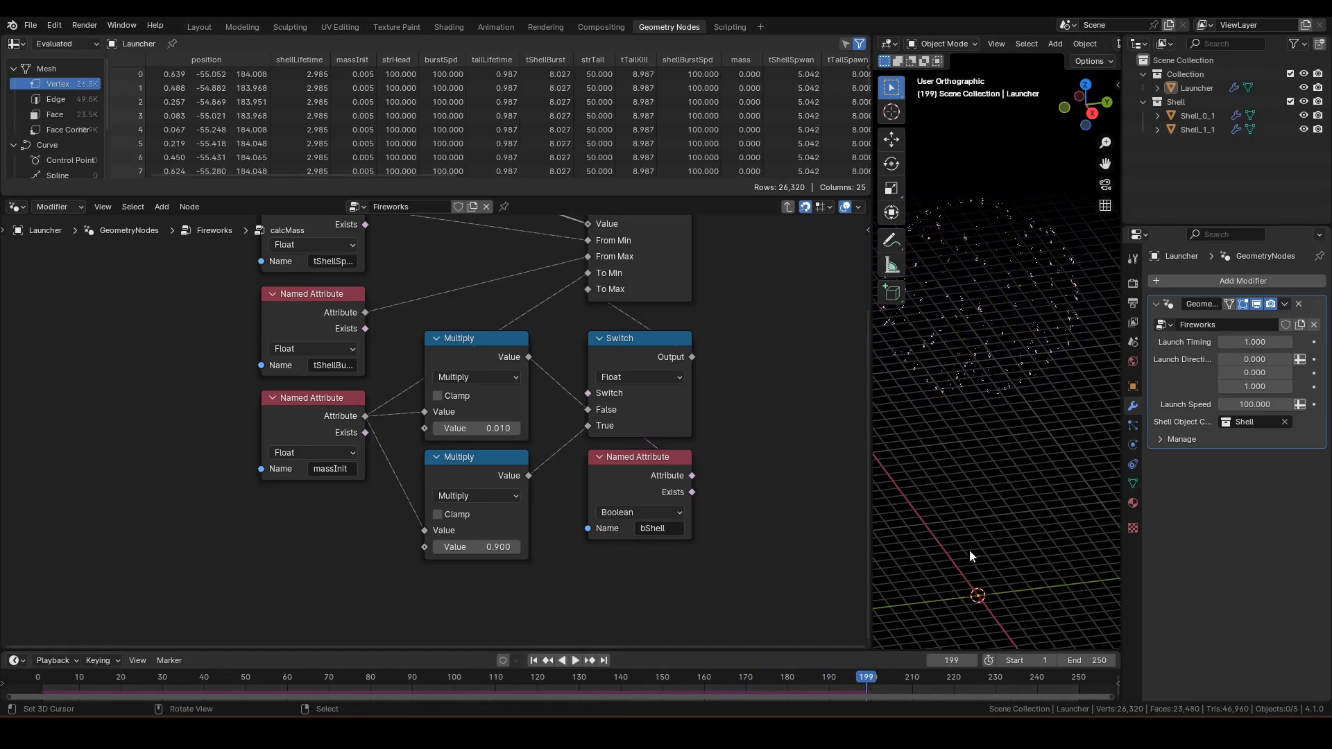
left_click_drag(867, 672, 749, 689)
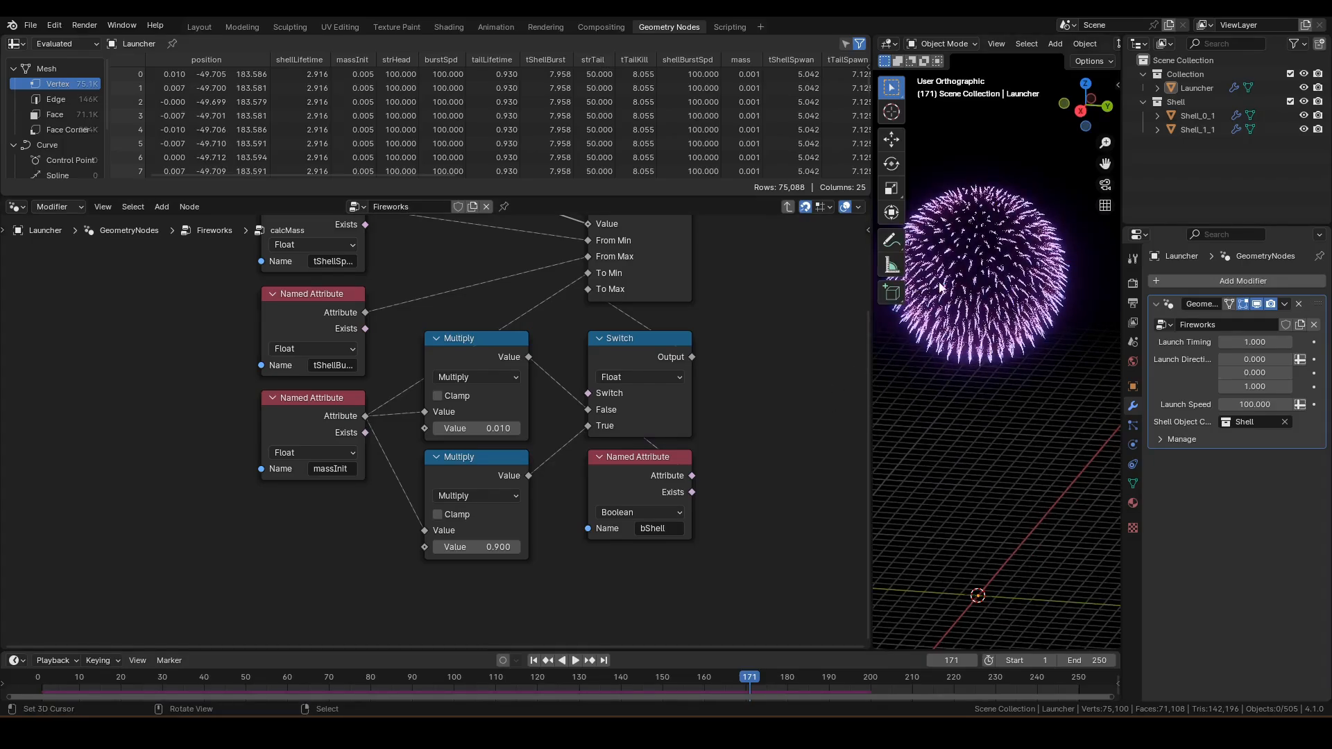
Step: Examine the burst's tails up close from another angle and scrub the timeline back to frame 149
scroll(810, 355, "down", 2)
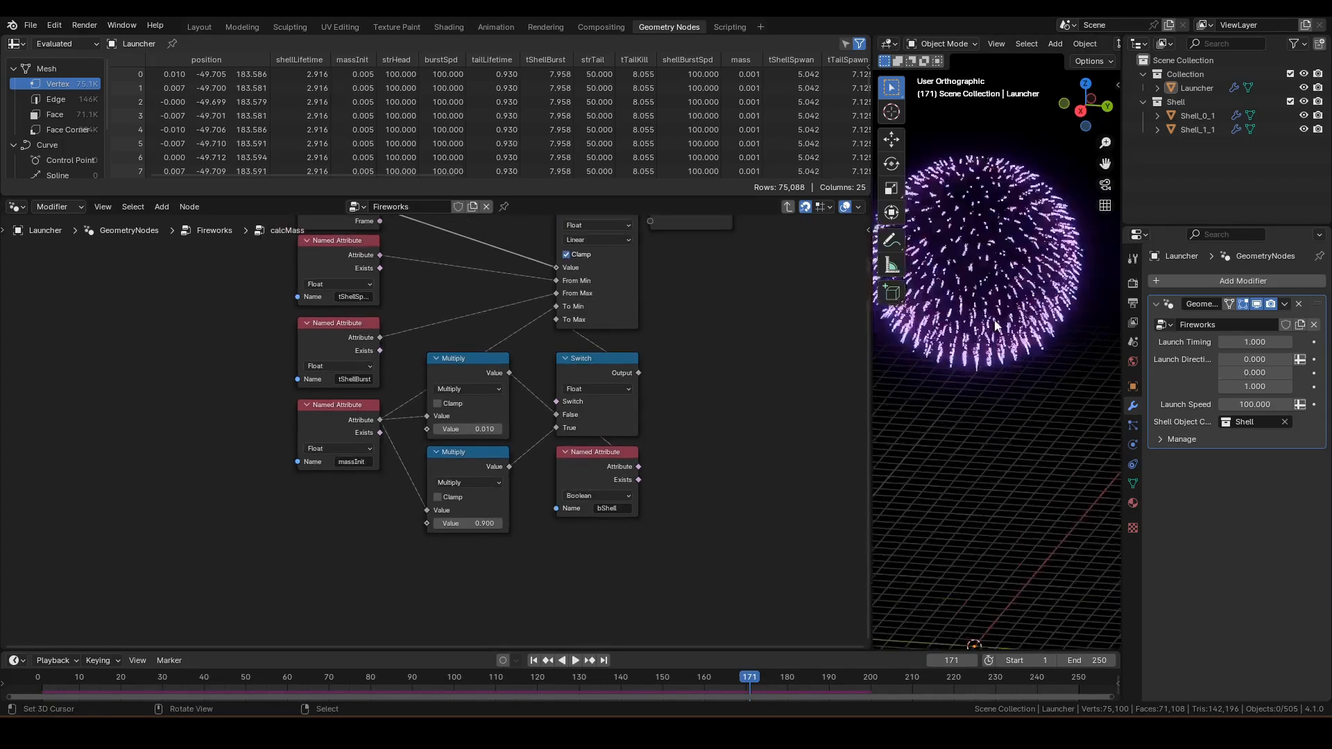
scroll(1036, 444, "up", 8)
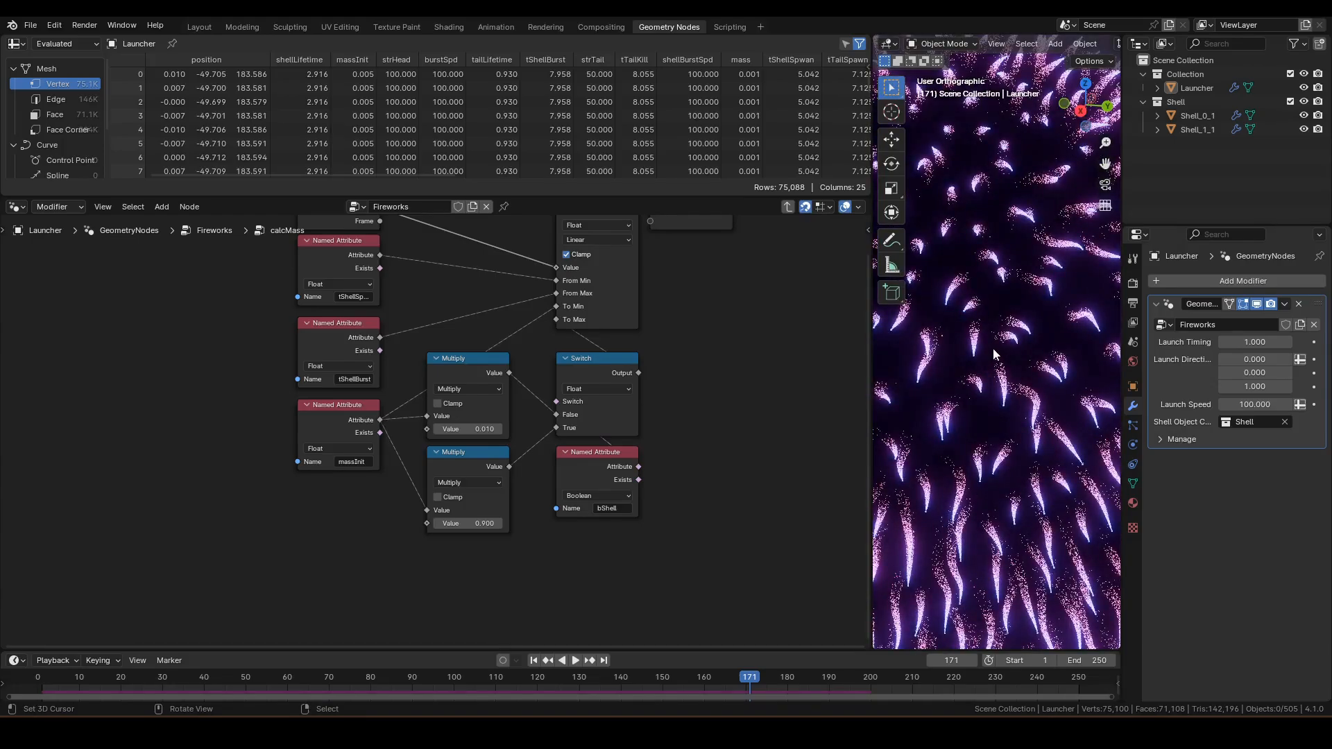
middle_click_drag(995, 354, 963, 347)
left_click_drag(755, 685, 658, 696)
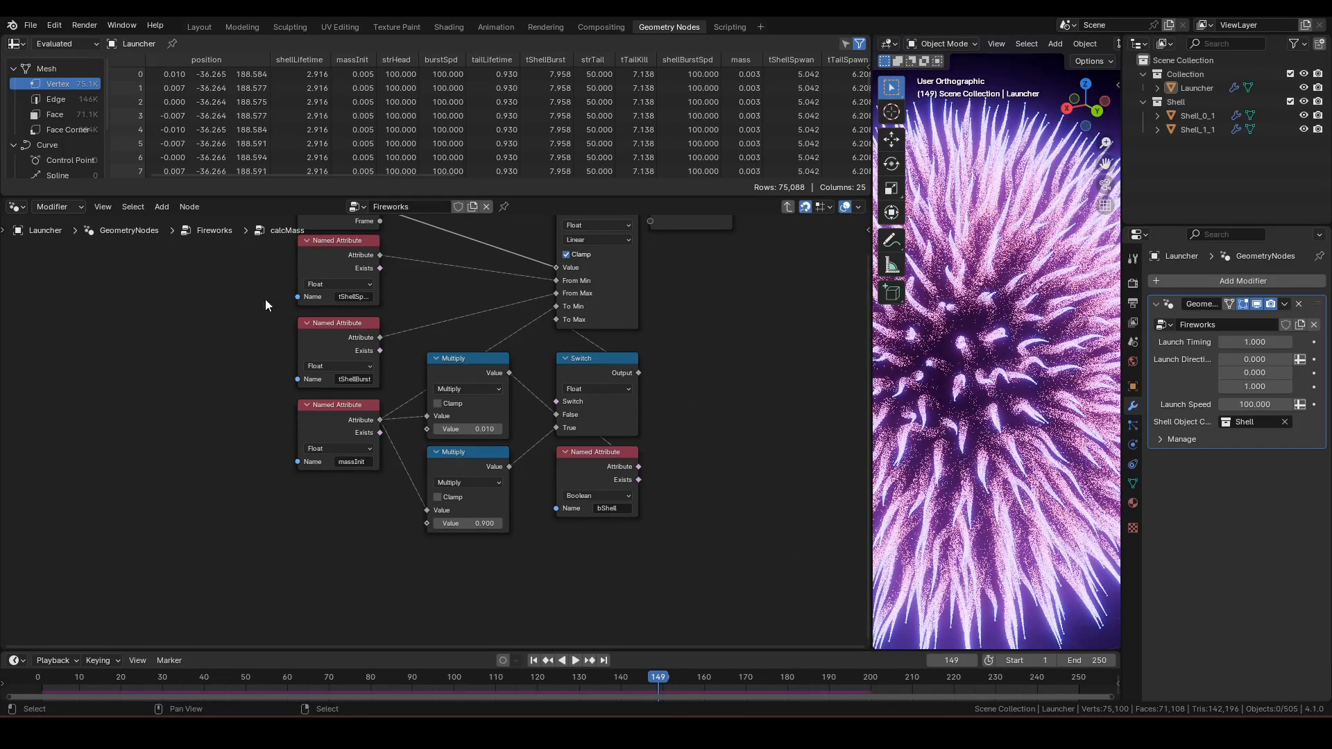
Step: Open the calcTailNoise group in the Fireworks tree and place the facTailLife Named Attribute node directly beneath the second Scale node
middle_click_drag(266, 305, 232, 463)
key("Tab")
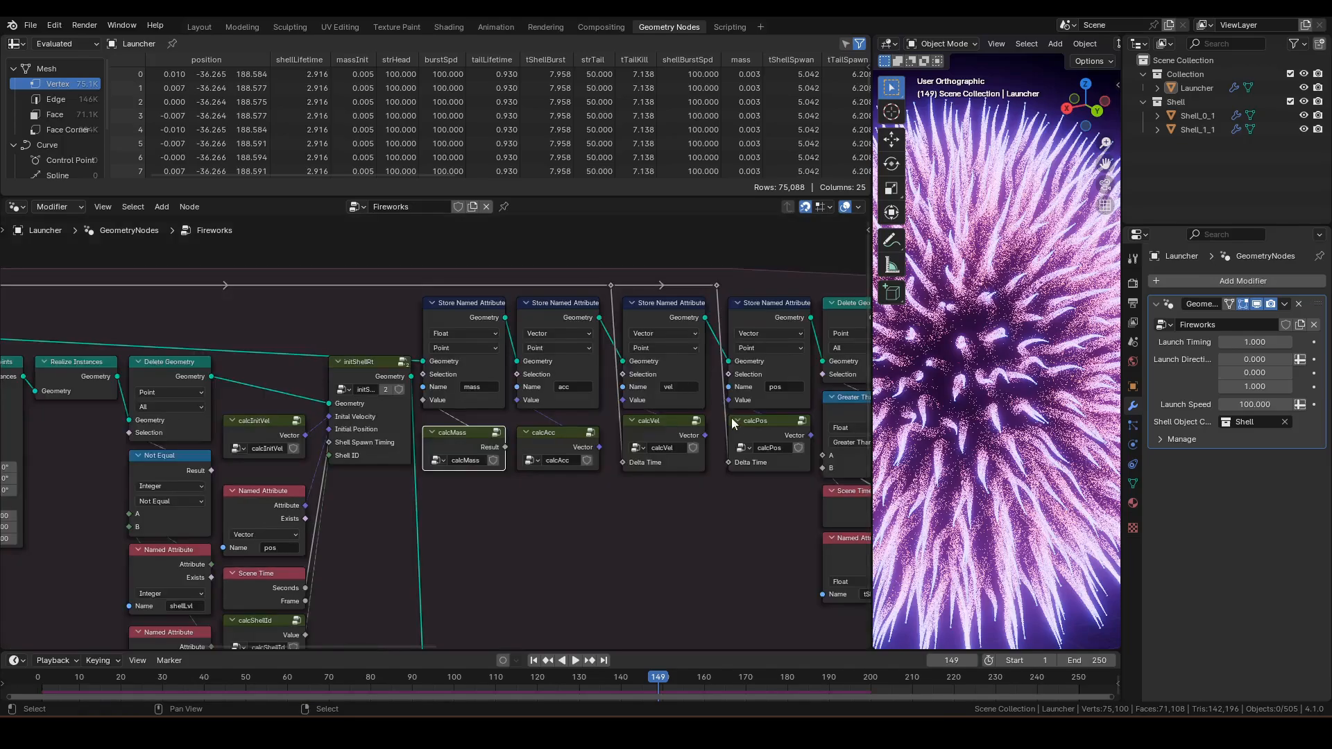
middle_click_drag(725, 448, 164, 557)
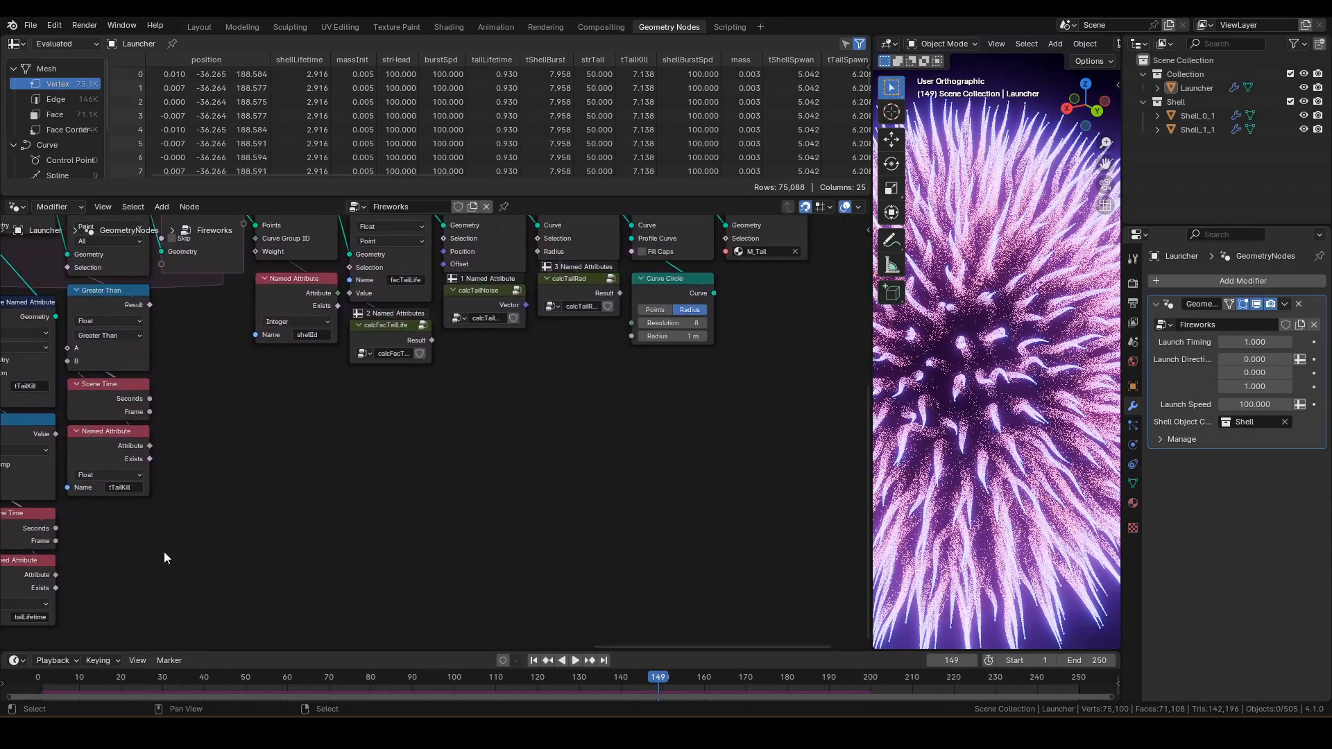
key("Tab")
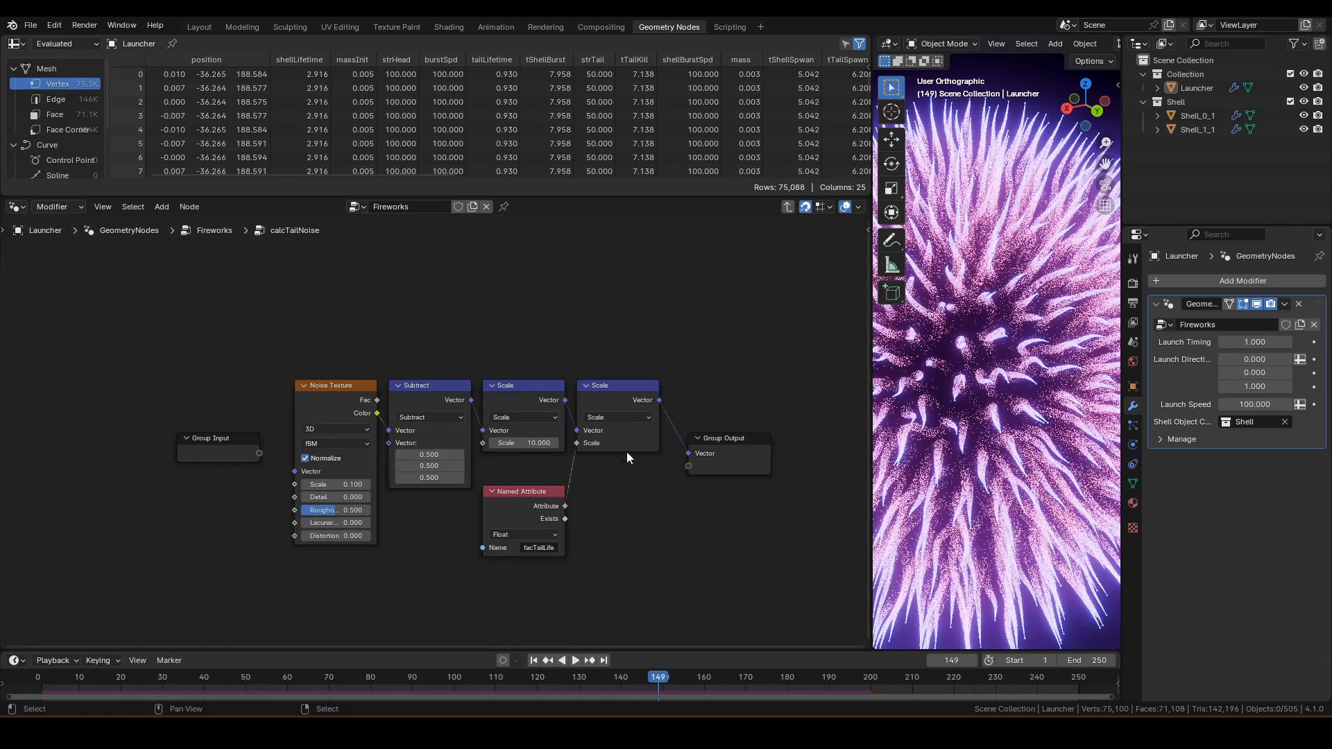
scroll(626, 472, "up", 3)
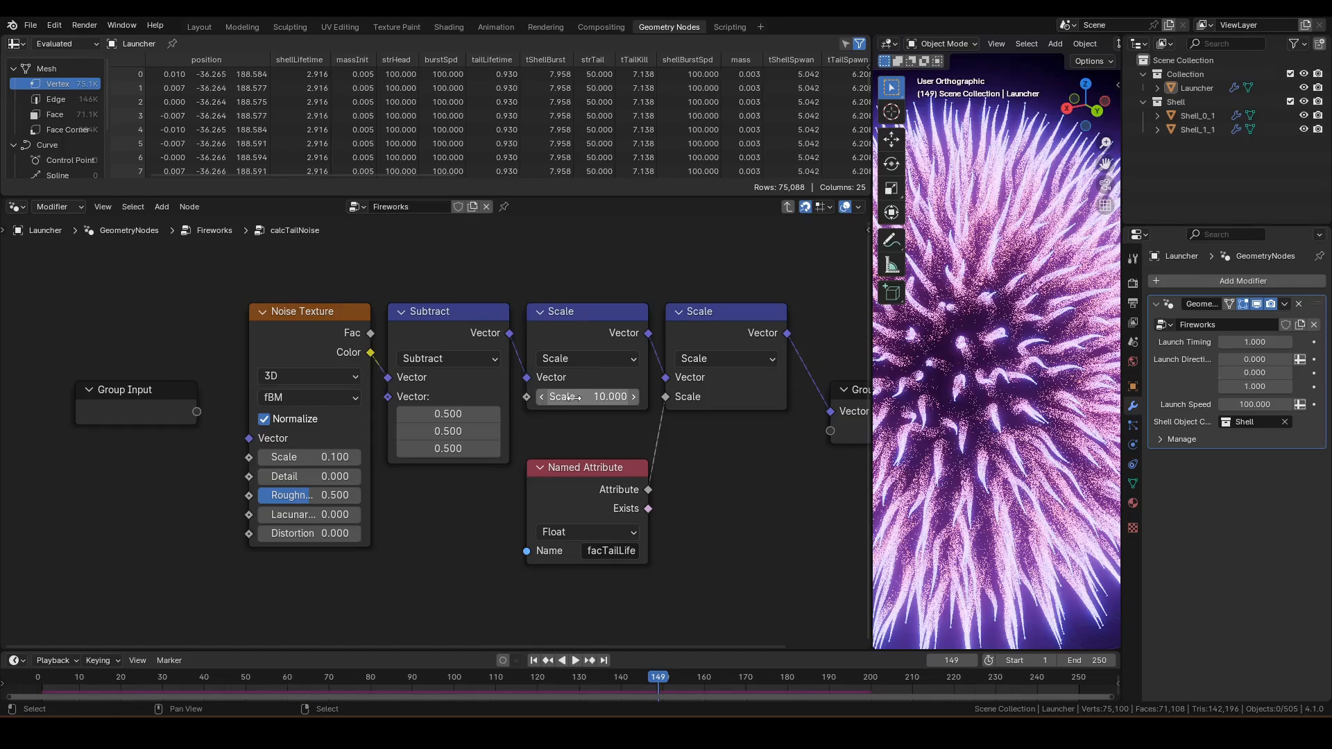
left_click_drag(608, 474, 751, 436)
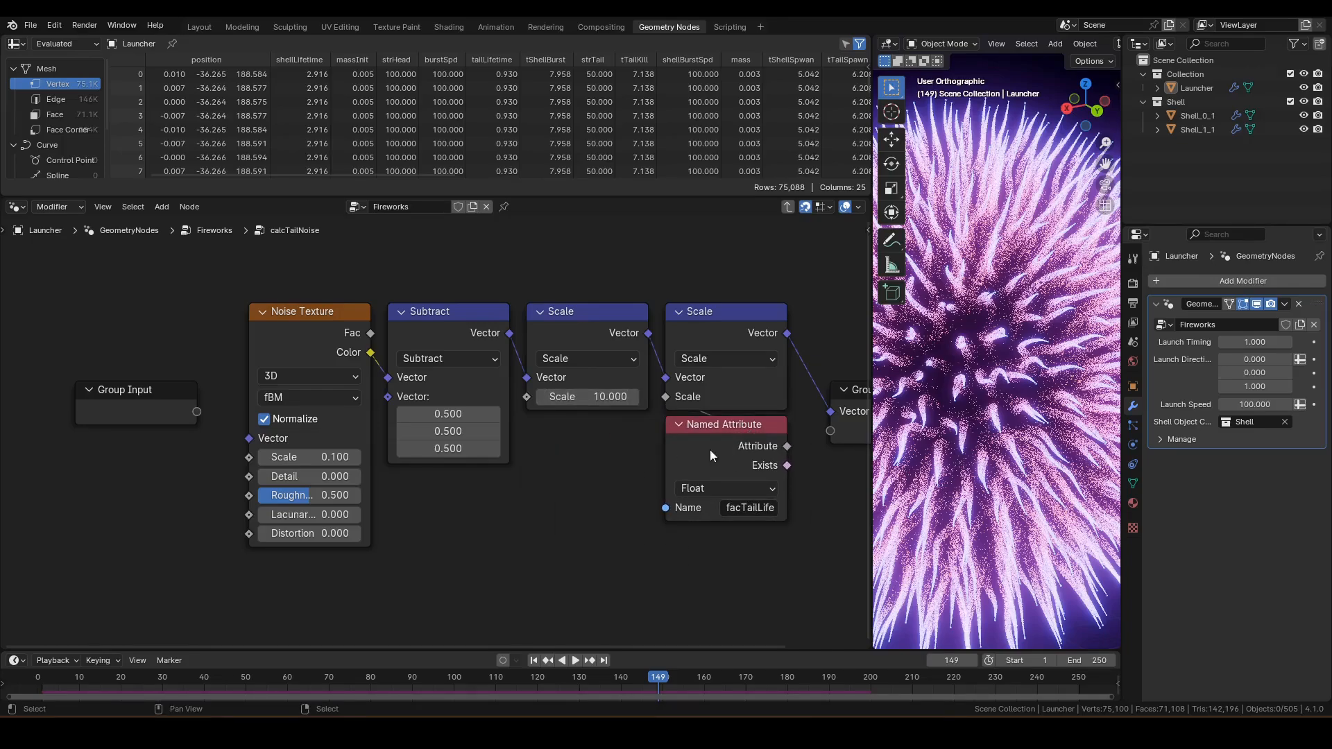
Step: In Shell_0_1's ShellBuilder tree, shift the Mesh to Points and Group Output nodes along X to make room for another node
left_click(1200, 117)
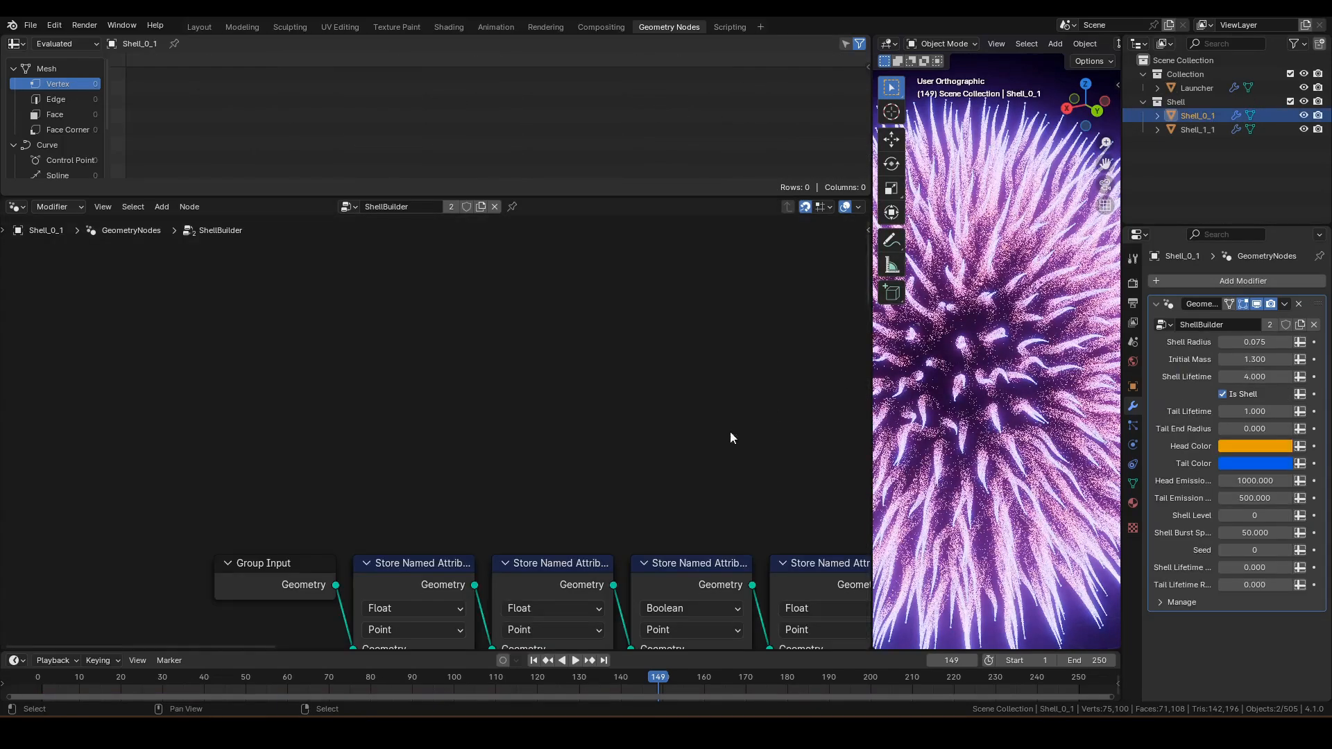
scroll(733, 436, "down", 4)
middle_click_drag(769, 510, 4, 281)
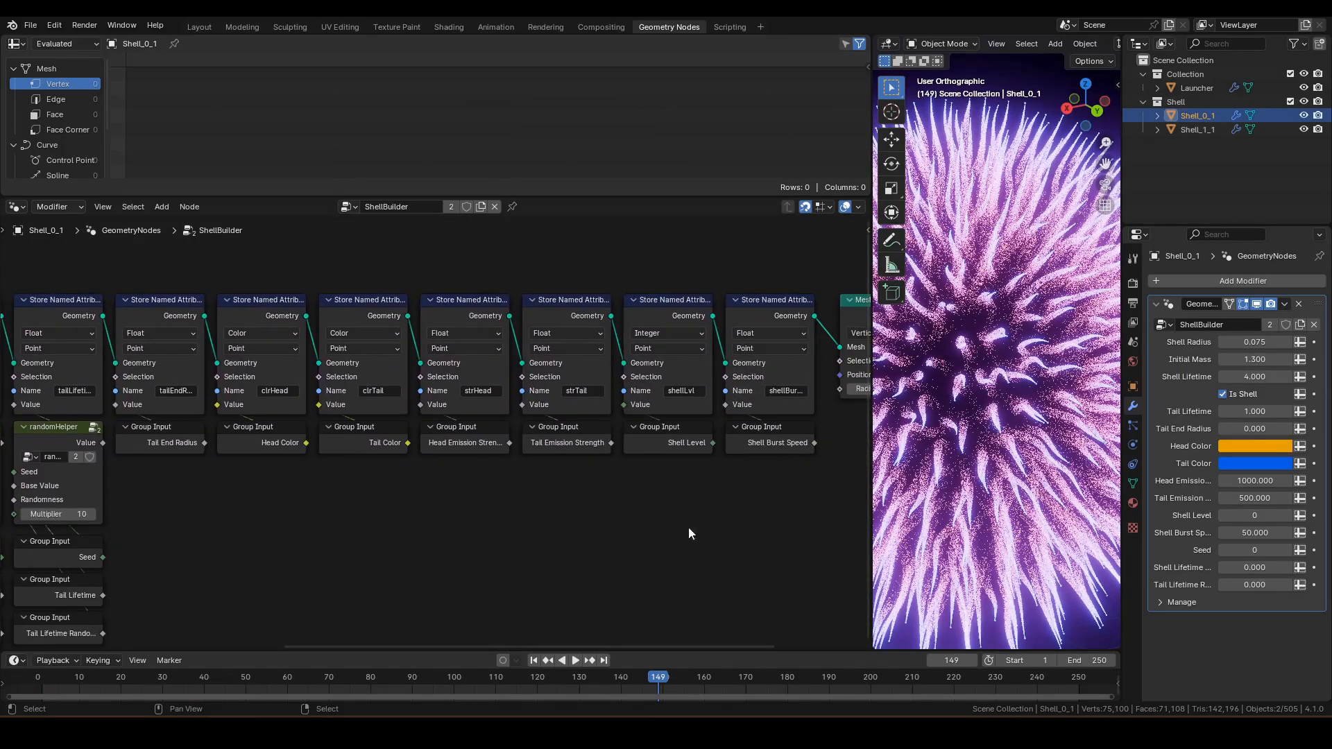
middle_click_drag(689, 534, 369, 533)
left_click_drag(710, 456, 495, 267)
key("g")
key("x")
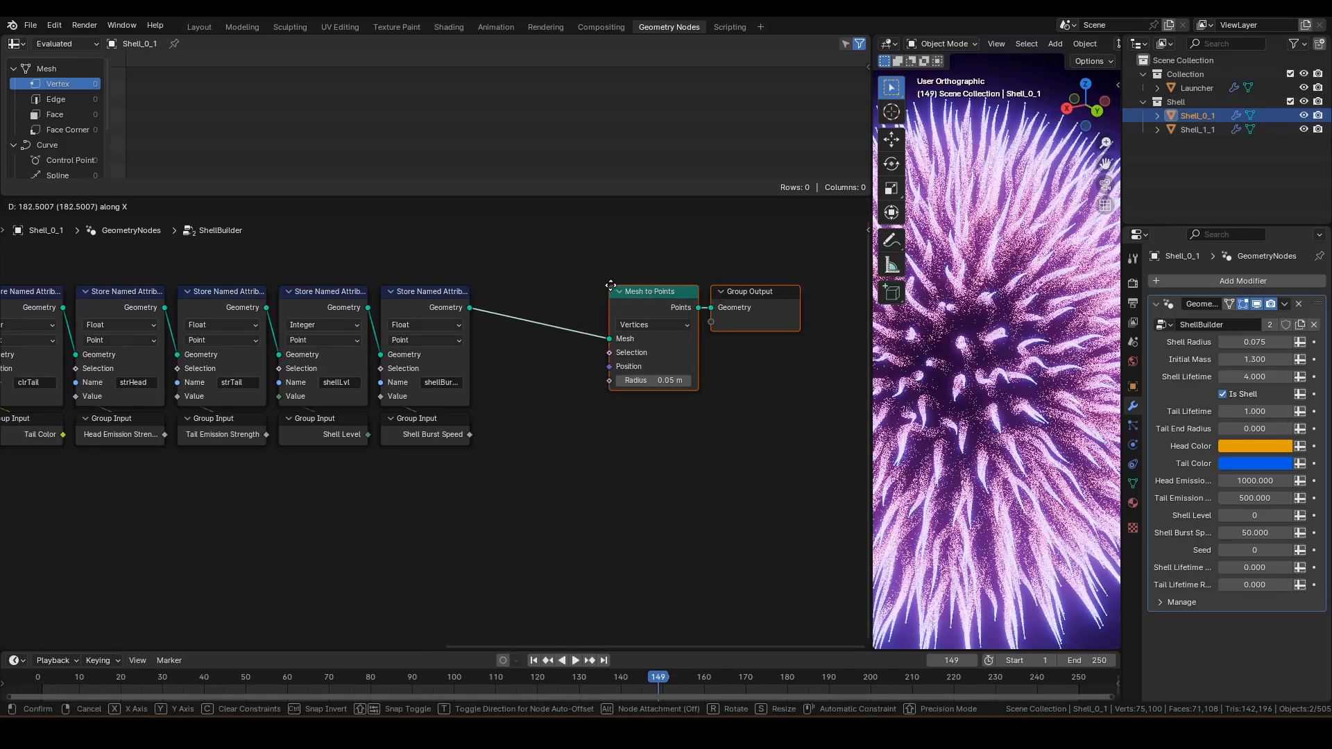
left_click(595, 296)
Step: Insert a Store Named Attribute node between the last Store Named Attribute and Mesh to Points, with the attribute name tailNoiseGain
scroll(591, 360, "up", 2)
middle_click_drag(591, 360, 568, 448)
key("F3")
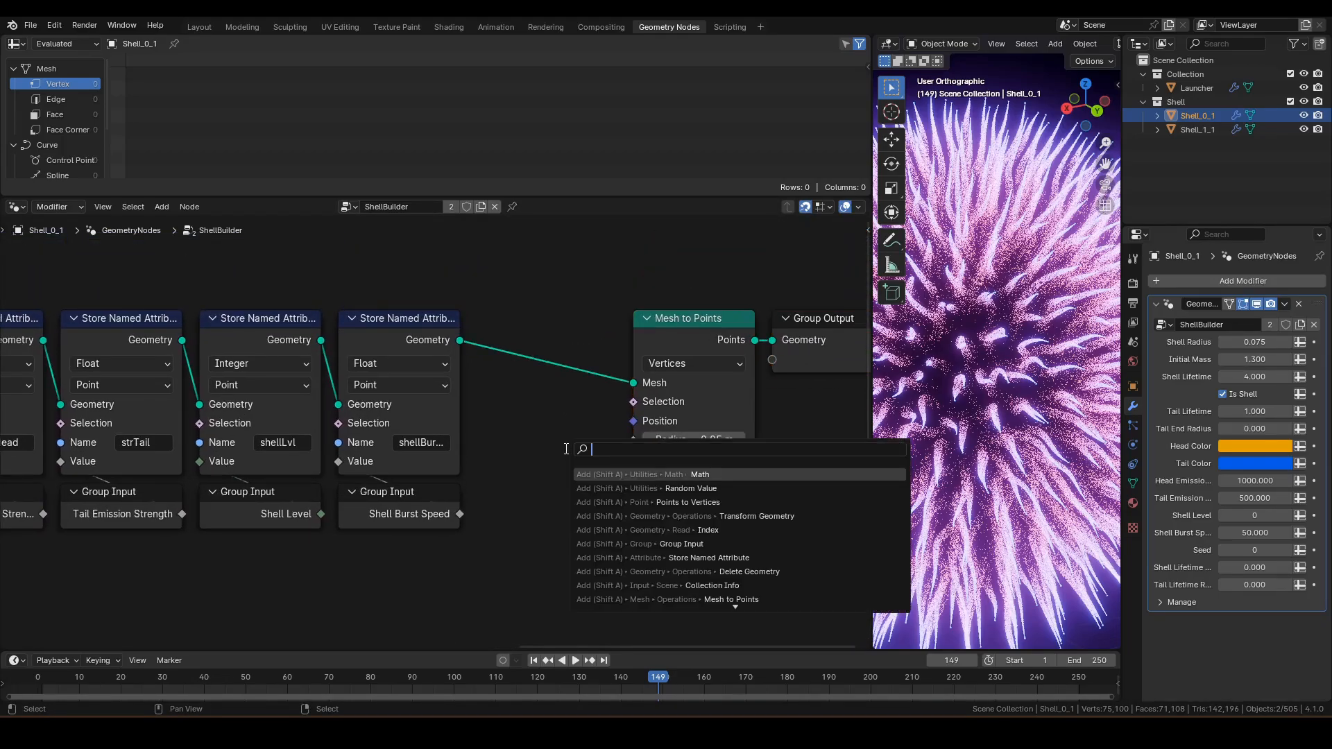
type("sna")
key("Return")
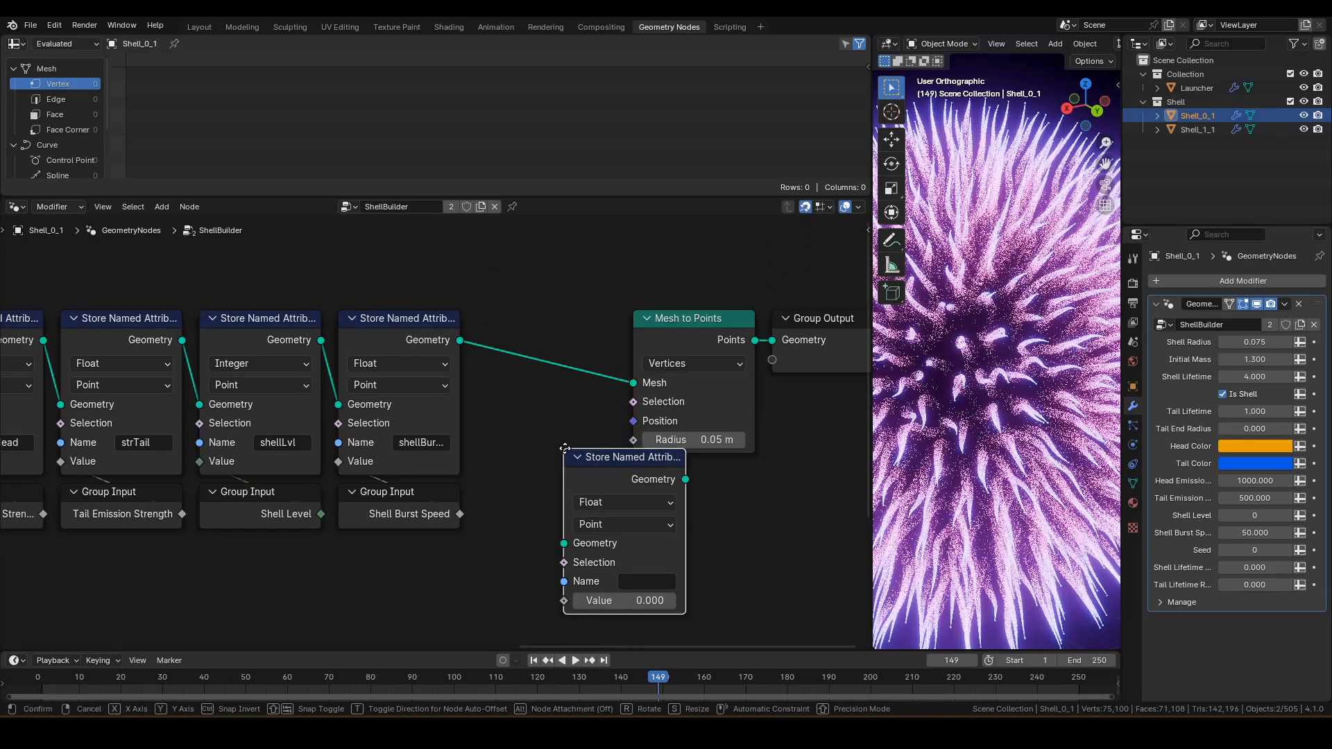
left_click(478, 319)
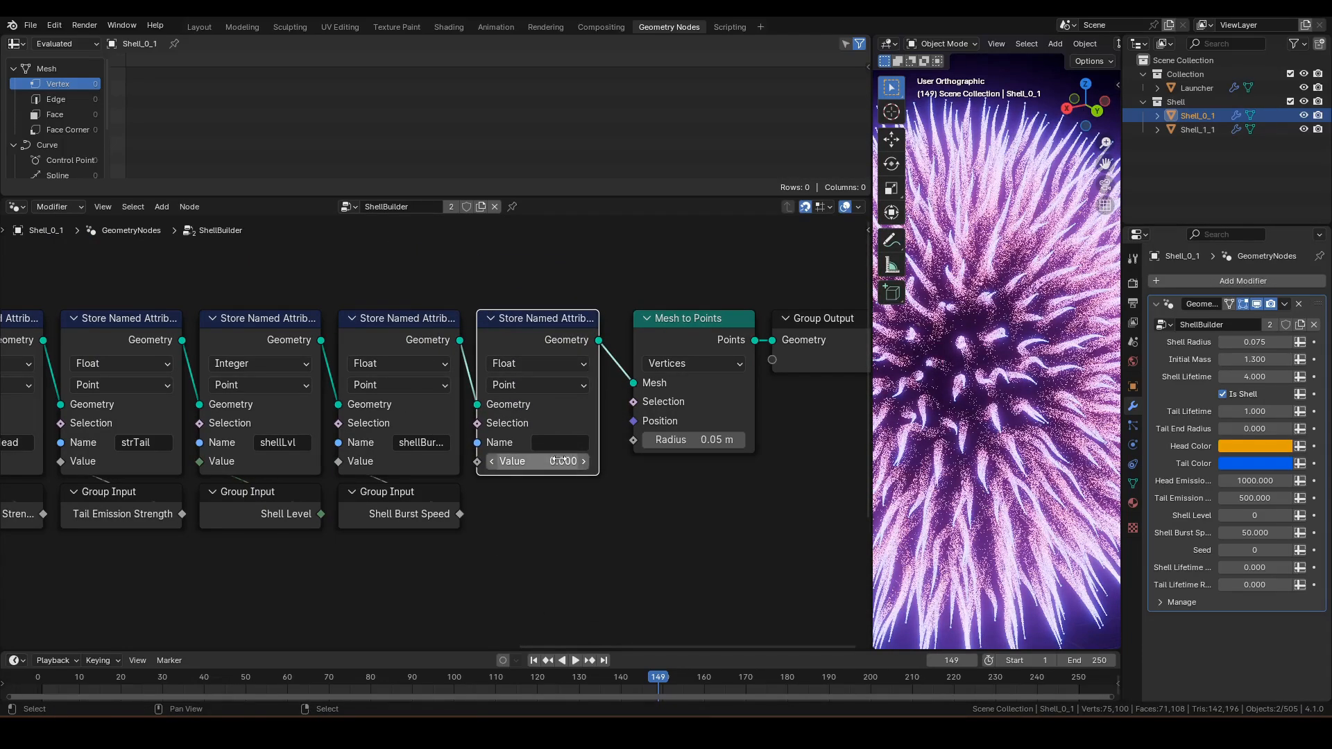
left_click(560, 443)
type("tailN")
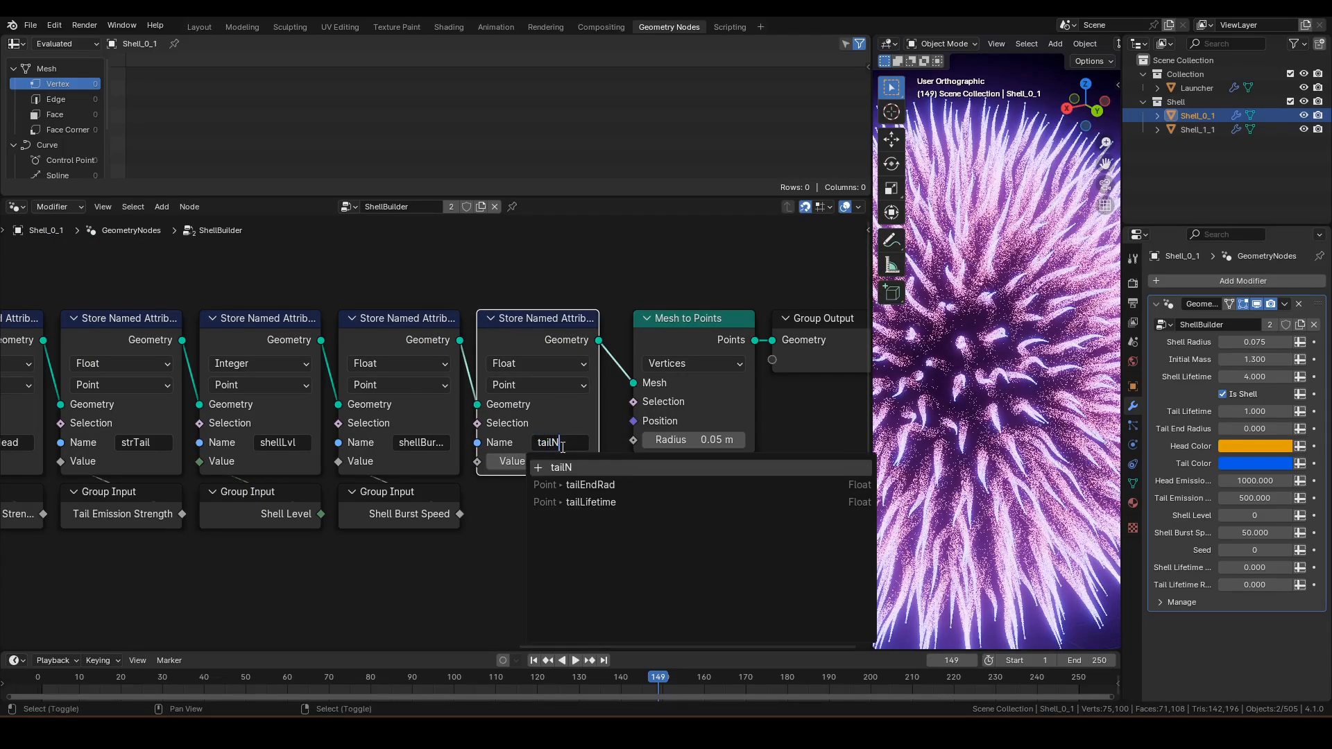
type("oiseGa")
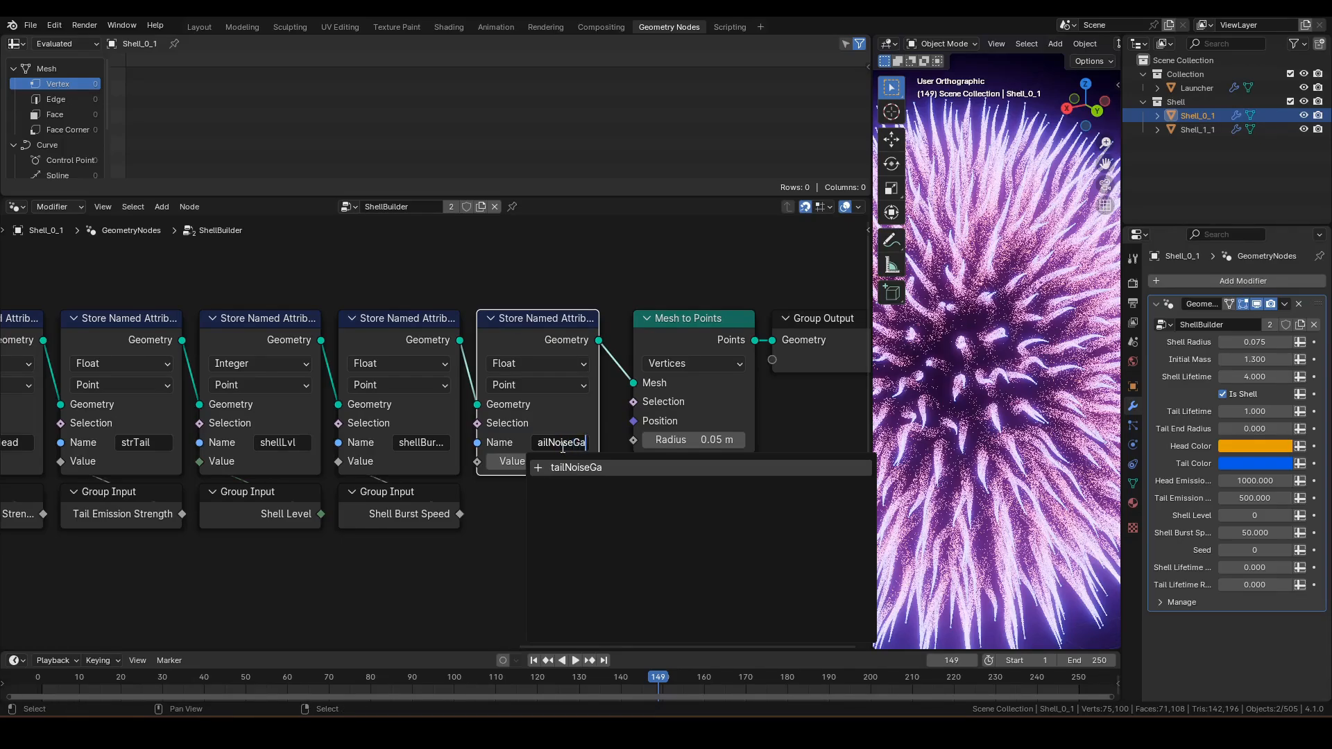
key("Return")
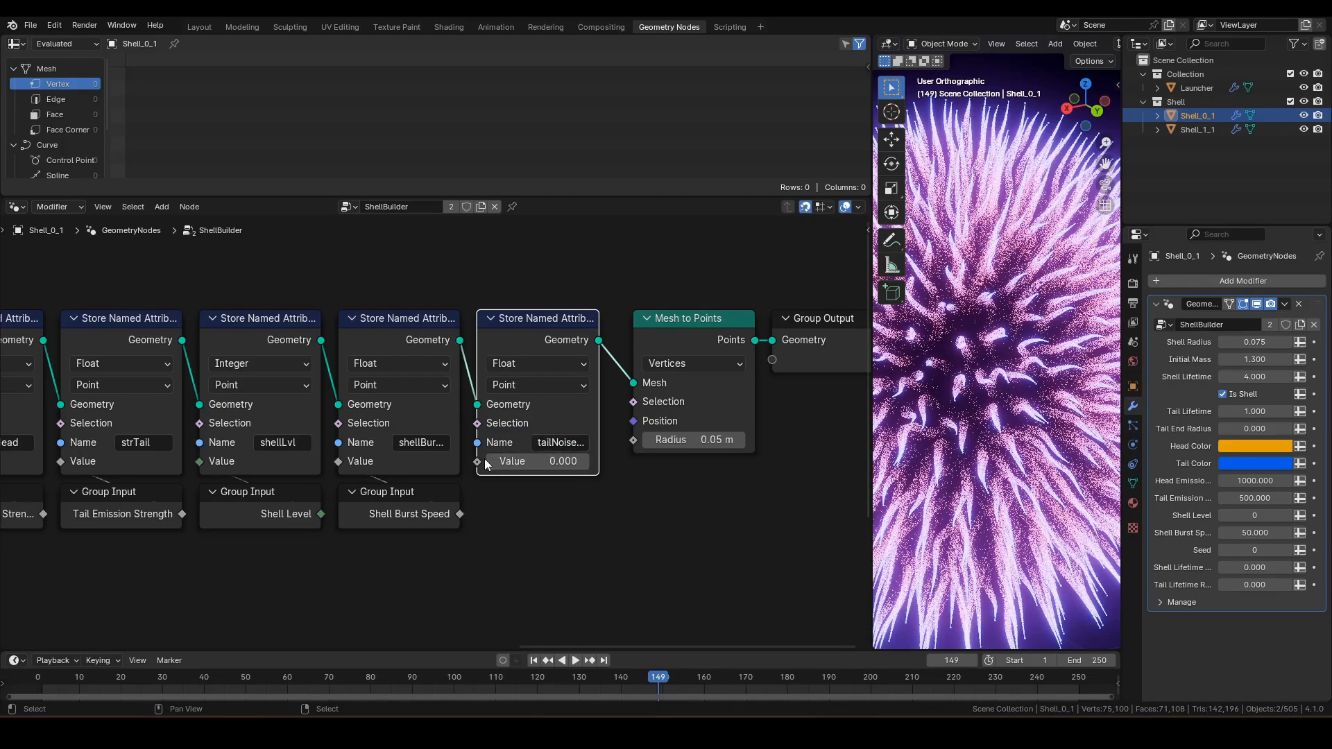
Step: Feed the new attribute's value from a Group Input node placed beneath it and name the exposed input Tail Noise Gain
left_click_drag(478, 461, 510, 511)
type("gi")
key("Return")
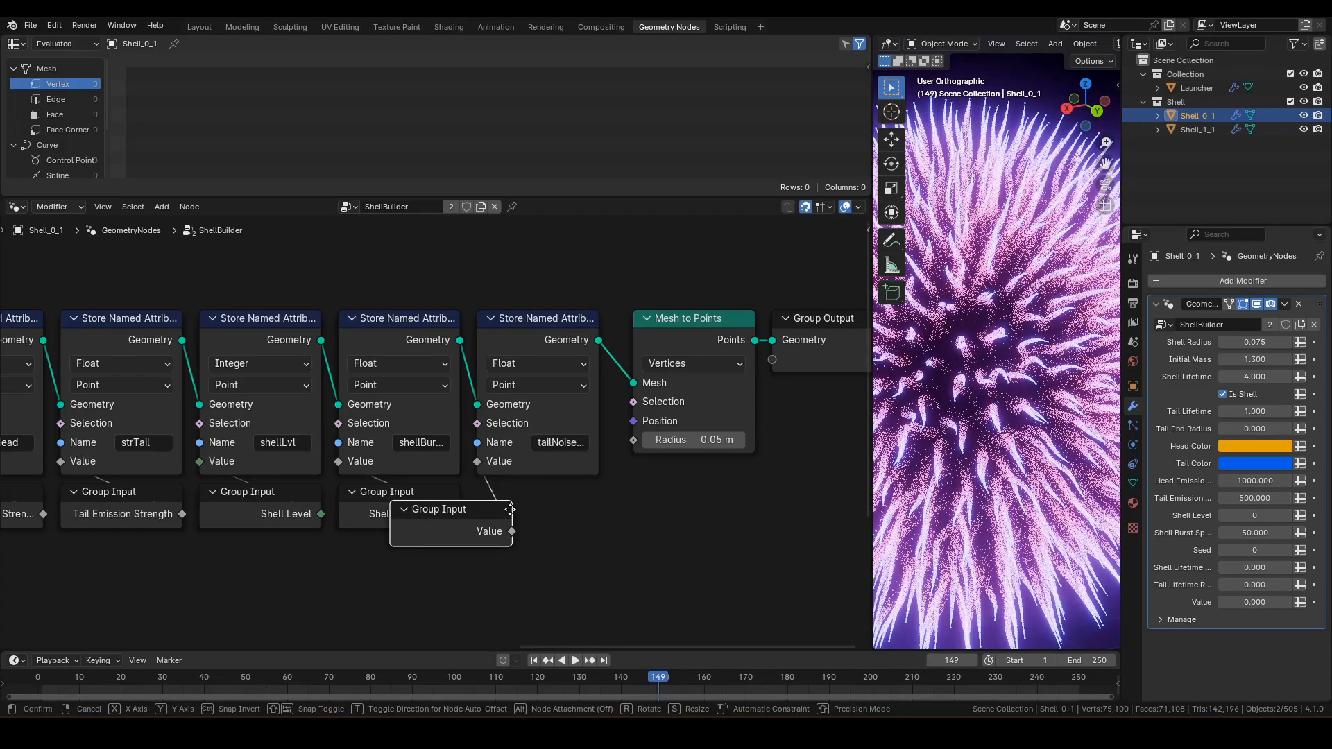
left_click(565, 498)
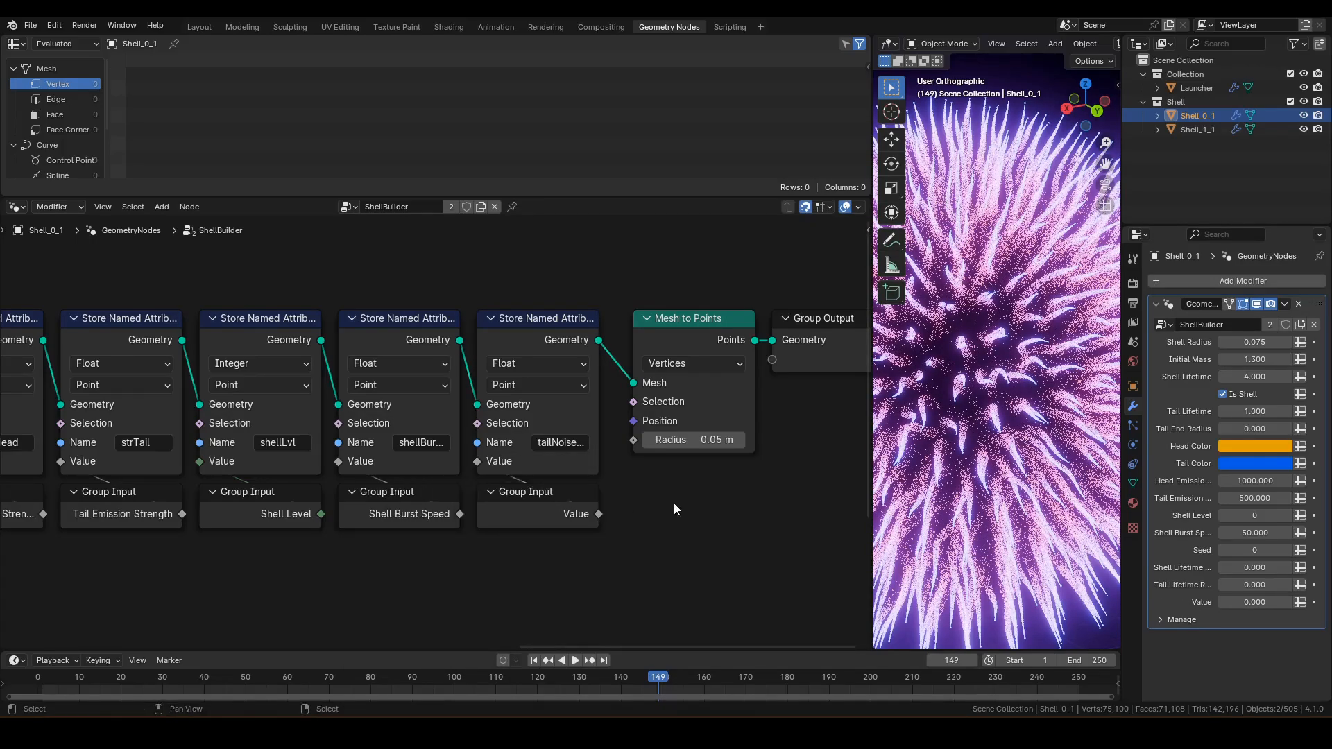
key("n")
double_click(744, 509)
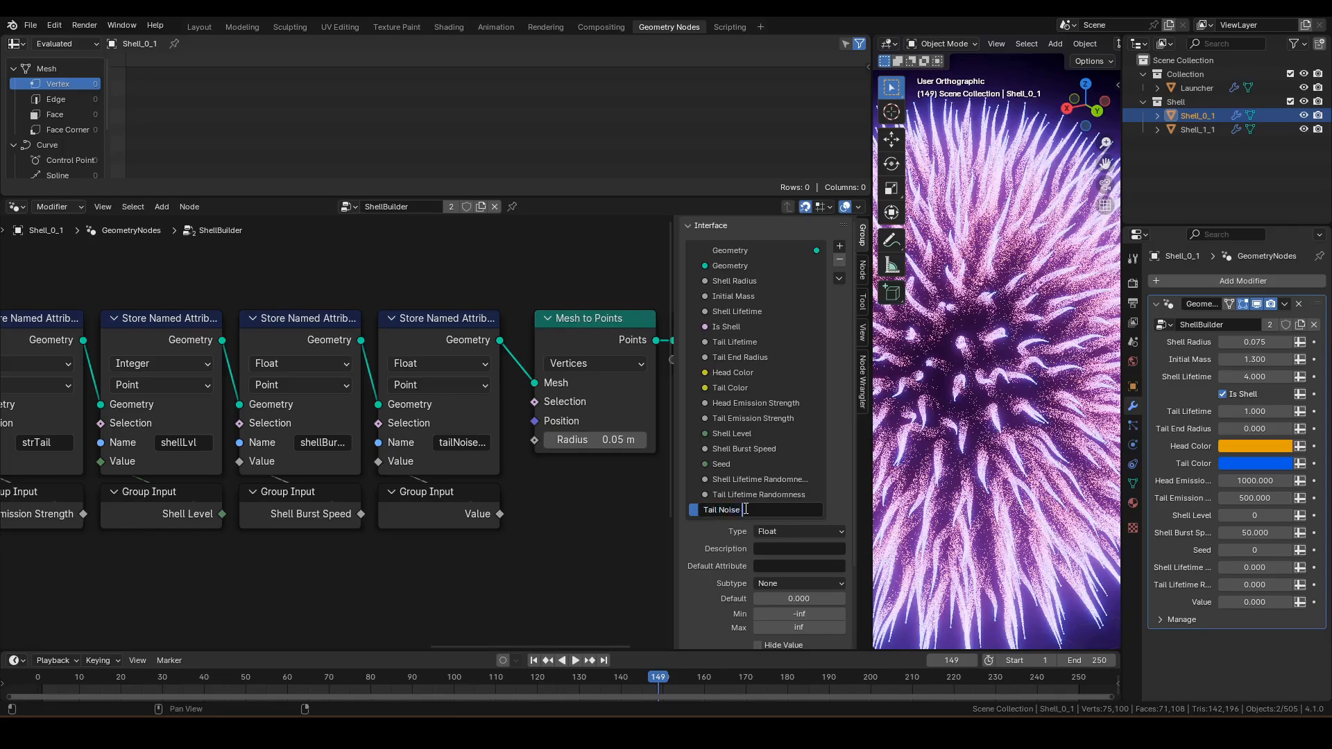
type("Tail Noise Gain")
key("Return")
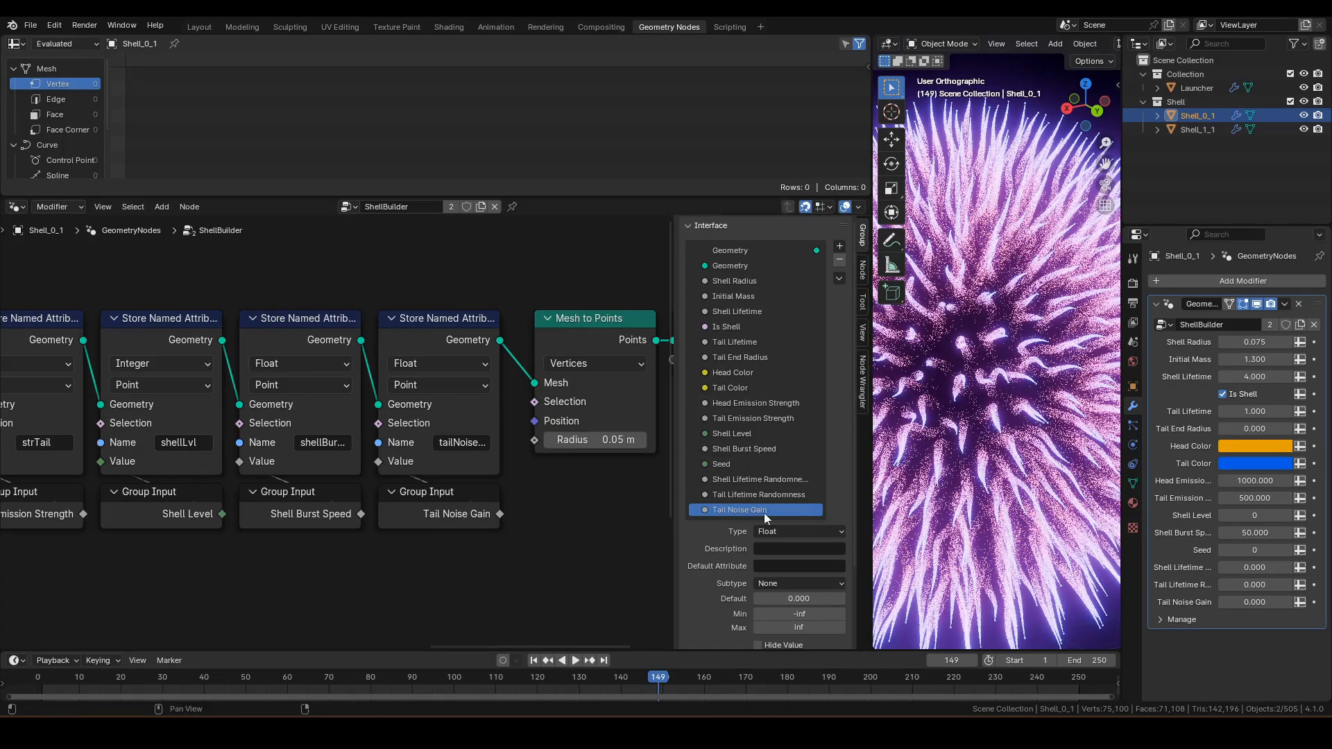
Step: In the Launcher's calcTailNoise group, drive the first Scale node's Scale input with a new Named Attribute node reading tailNoiseGain
left_click(1197, 88)
scroll(526, 379, "down", 5, "shift")
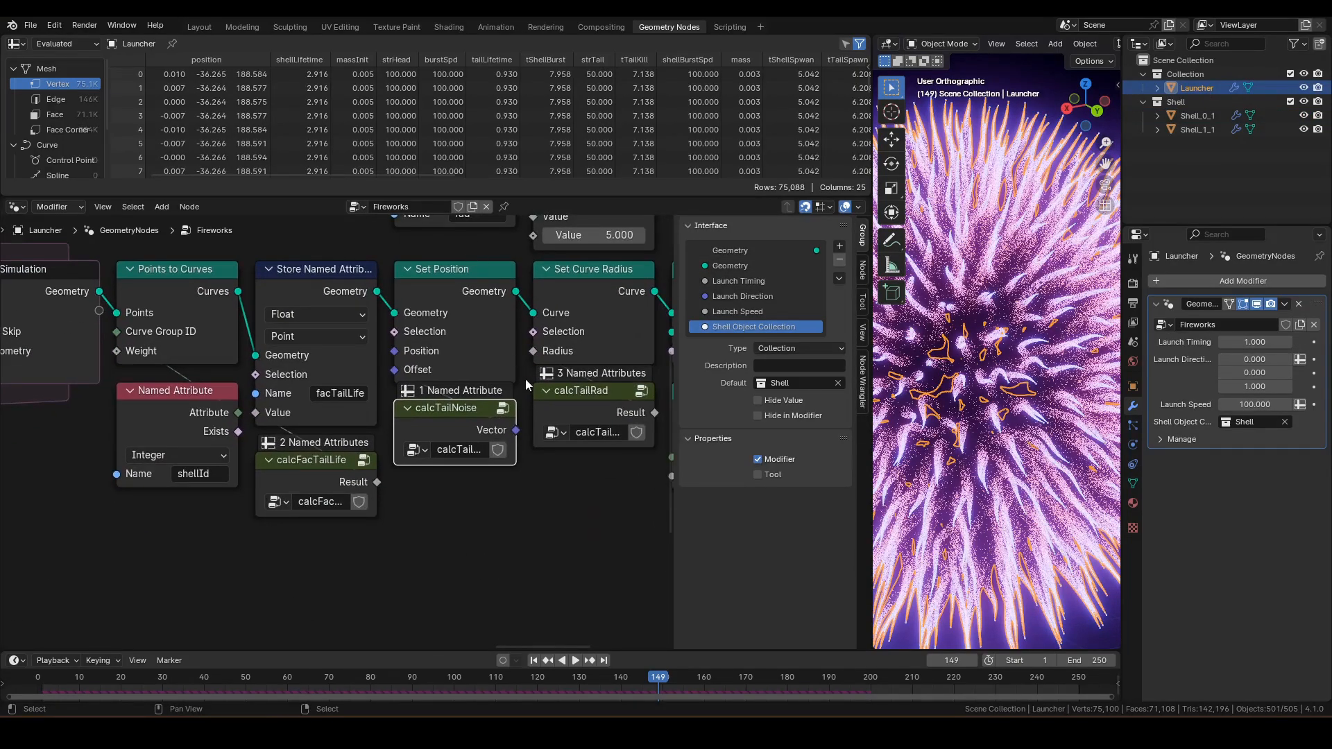
key("Tab")
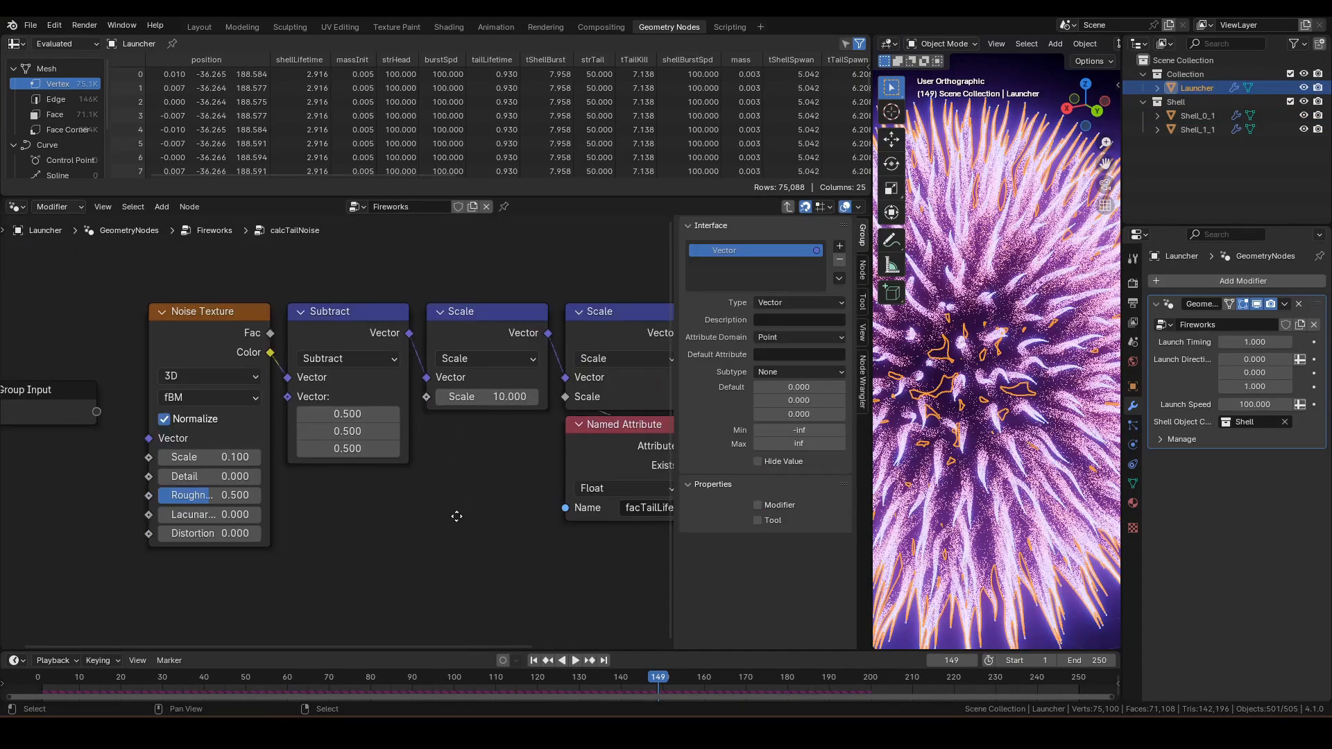
middle_click_drag(500, 509, 352, 462)
left_click_drag(326, 348, 360, 413)
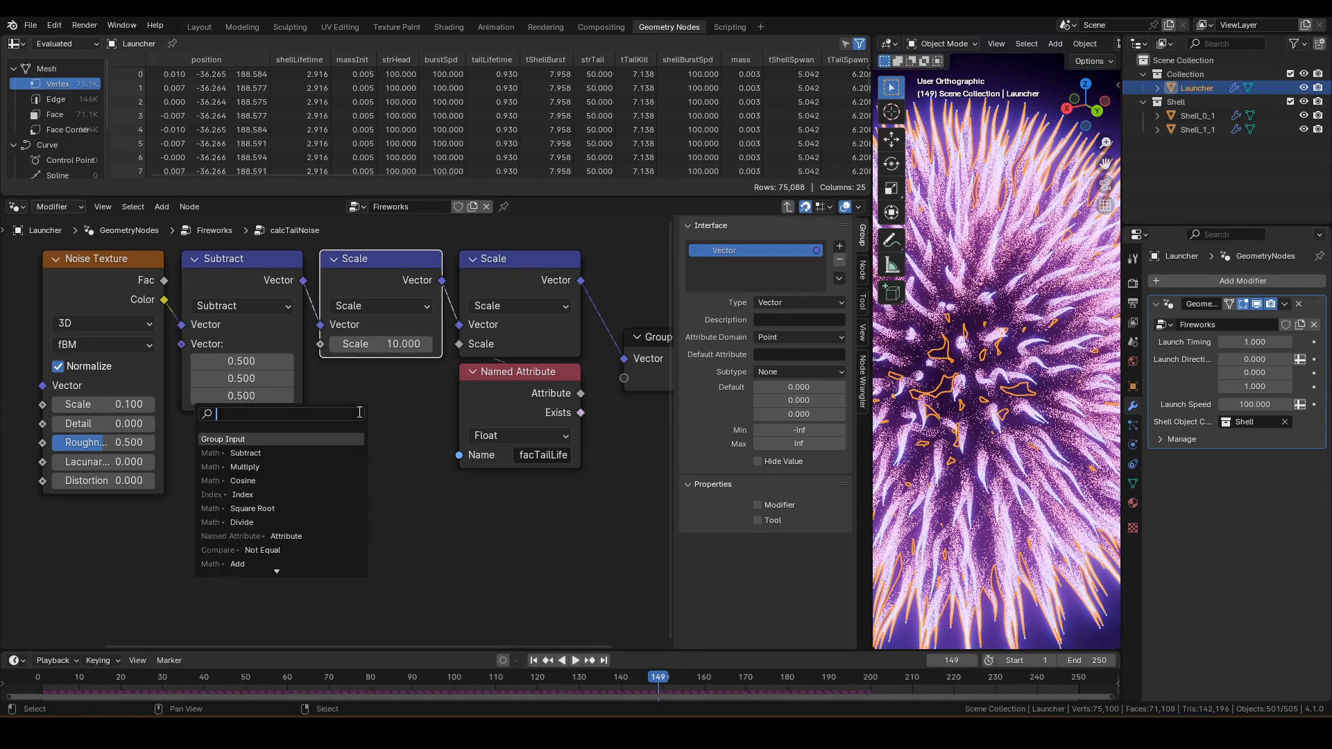
left_click(286, 537)
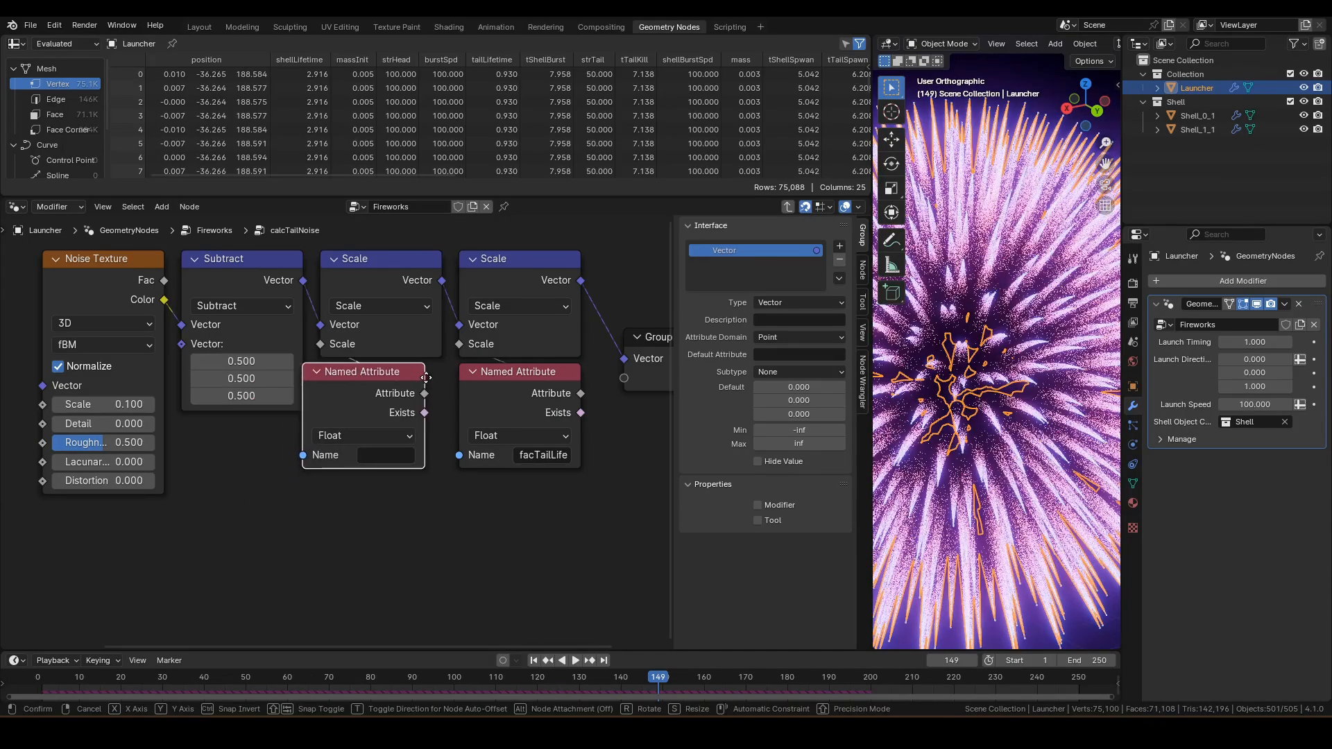
left_click(438, 376)
left_click(392, 457)
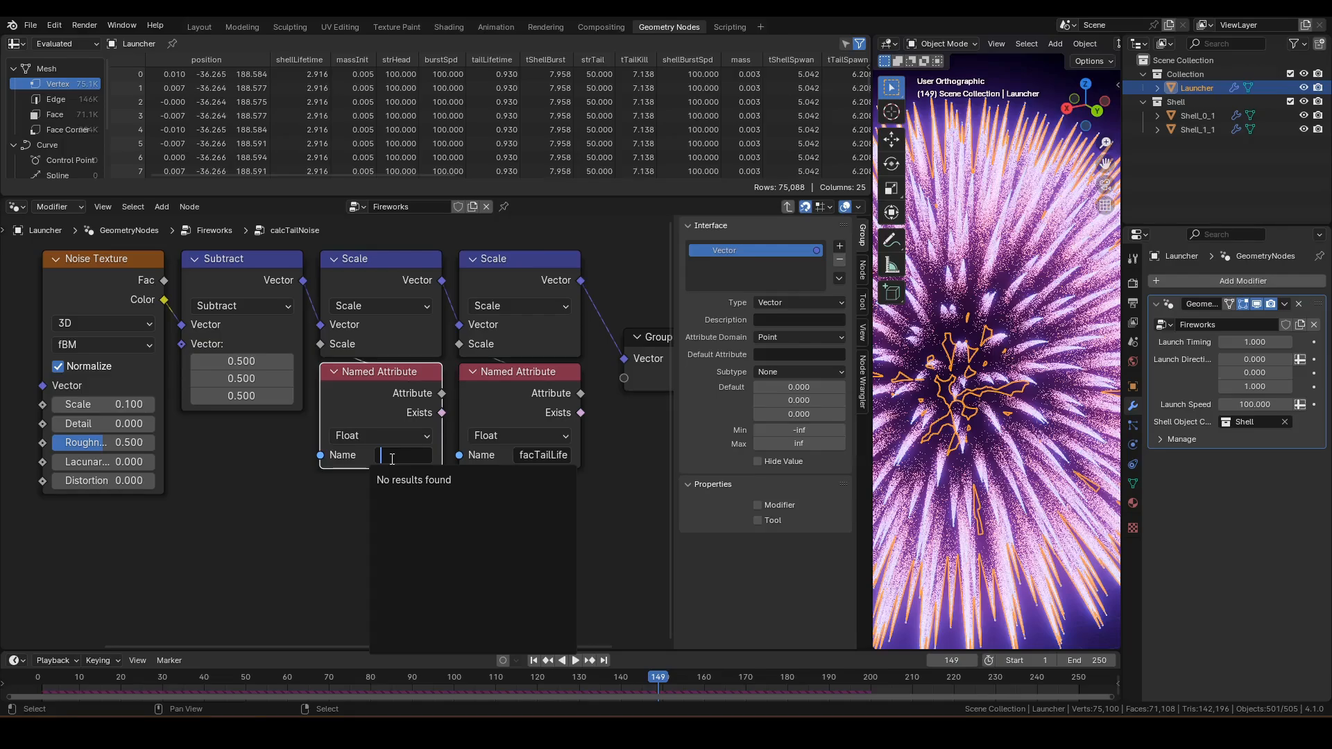
type("tail")
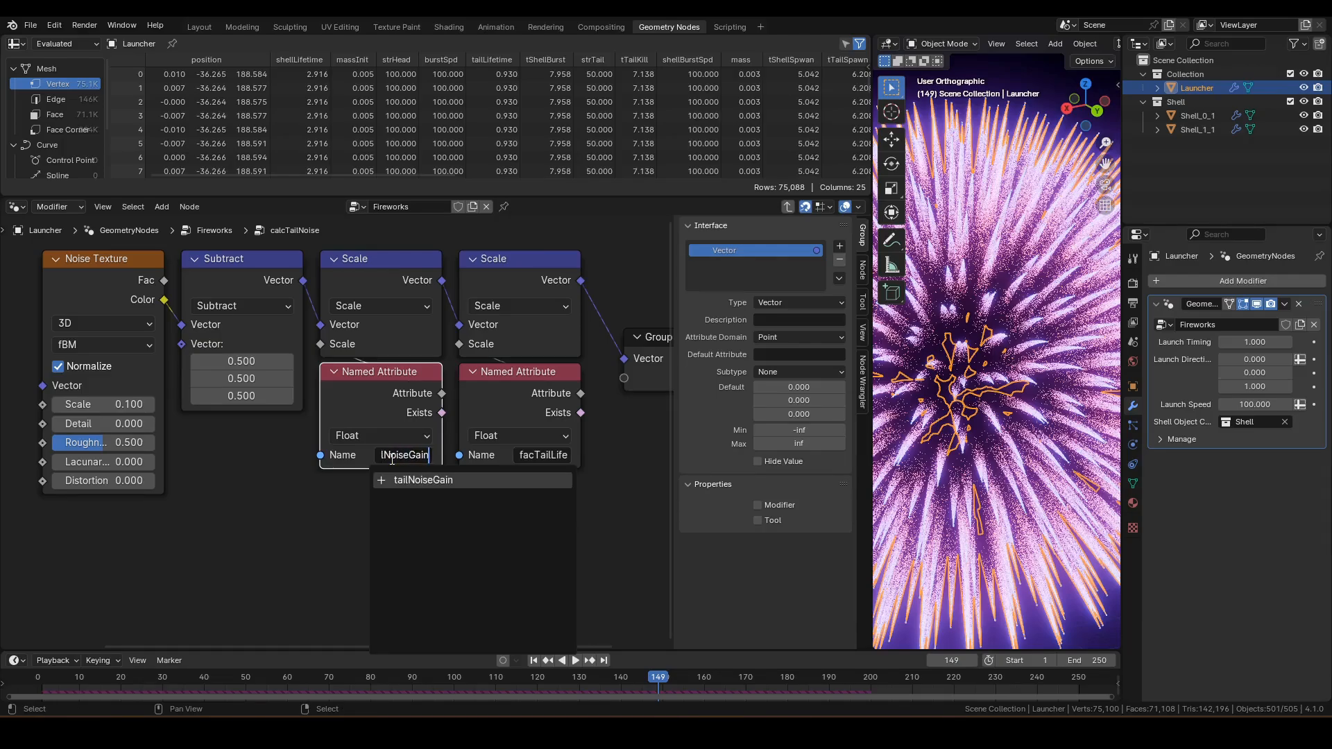
type("NoiseGain")
key("Return")
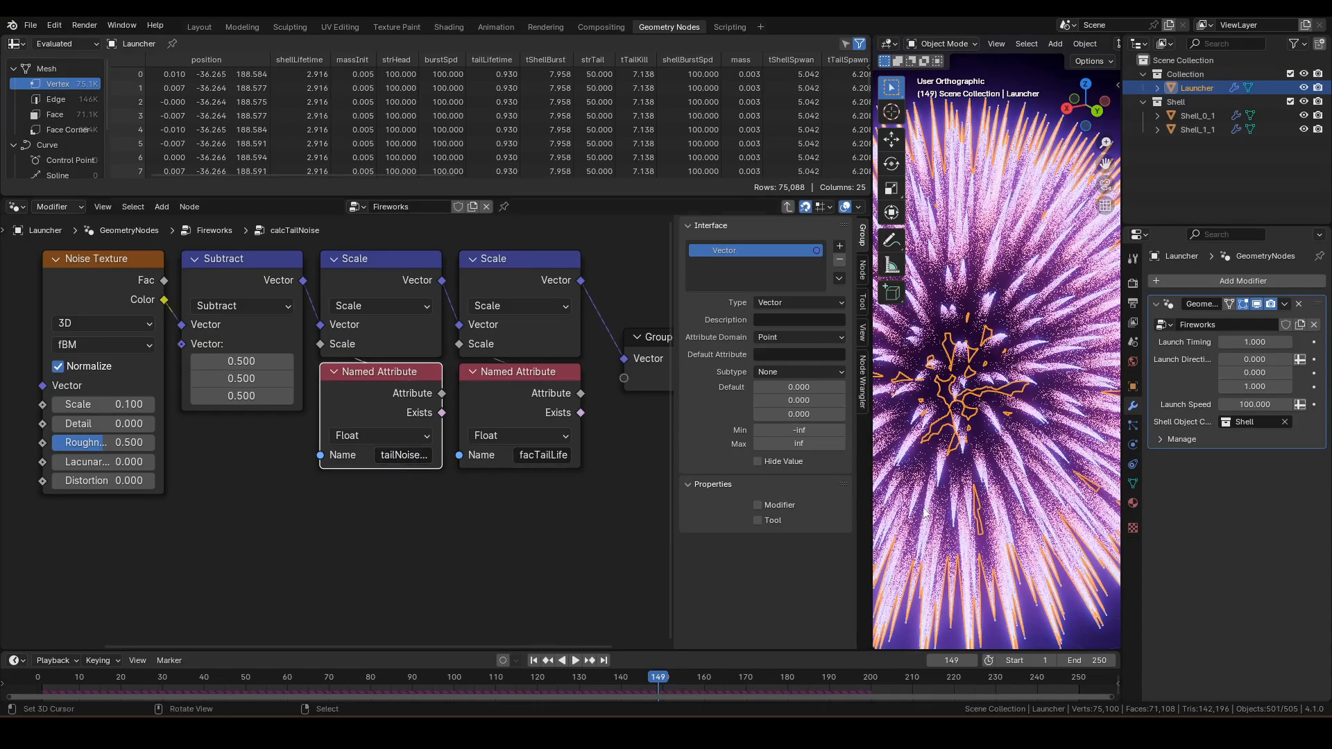
Step: Replay the fireworks from frame 1 to frame 44 with the rising shell and its tail in view
scroll(929, 499, "down", 5)
key("shift+Left")
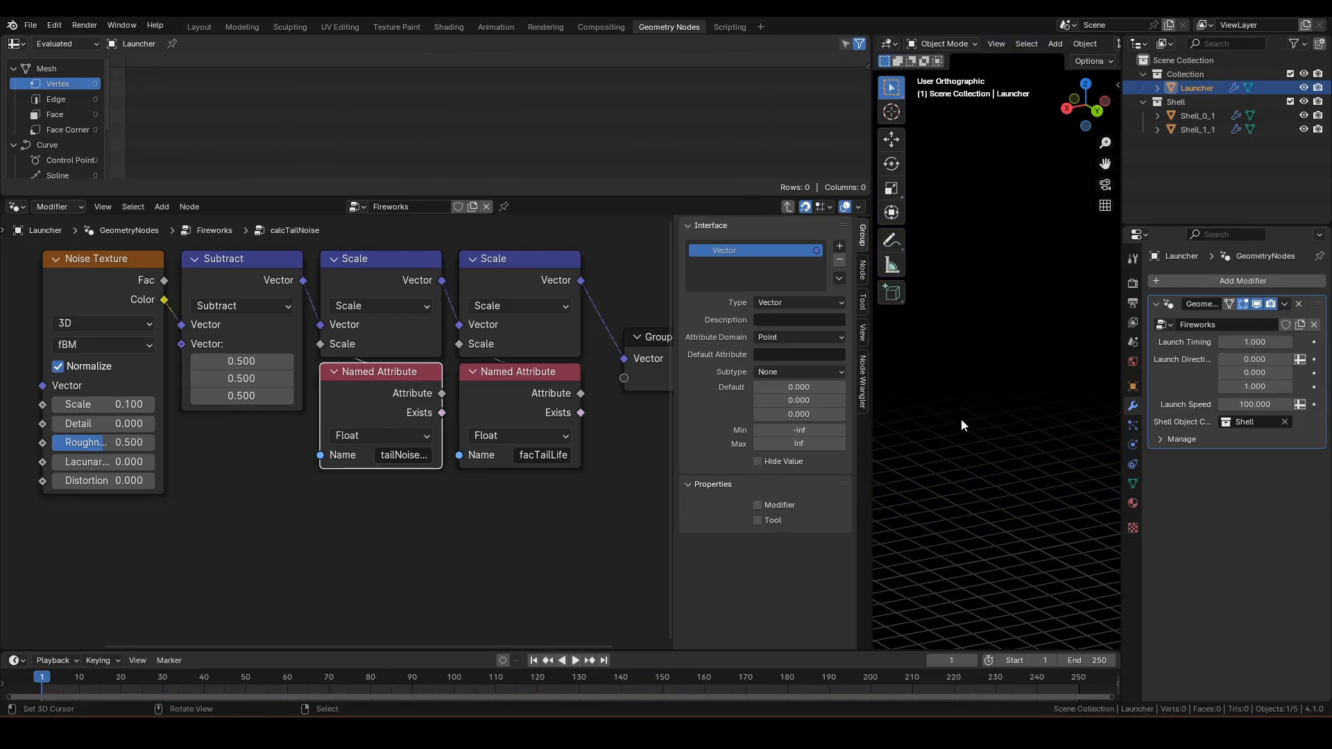
middle_click_drag(943, 393, 1001, 100, "shift")
key("space")
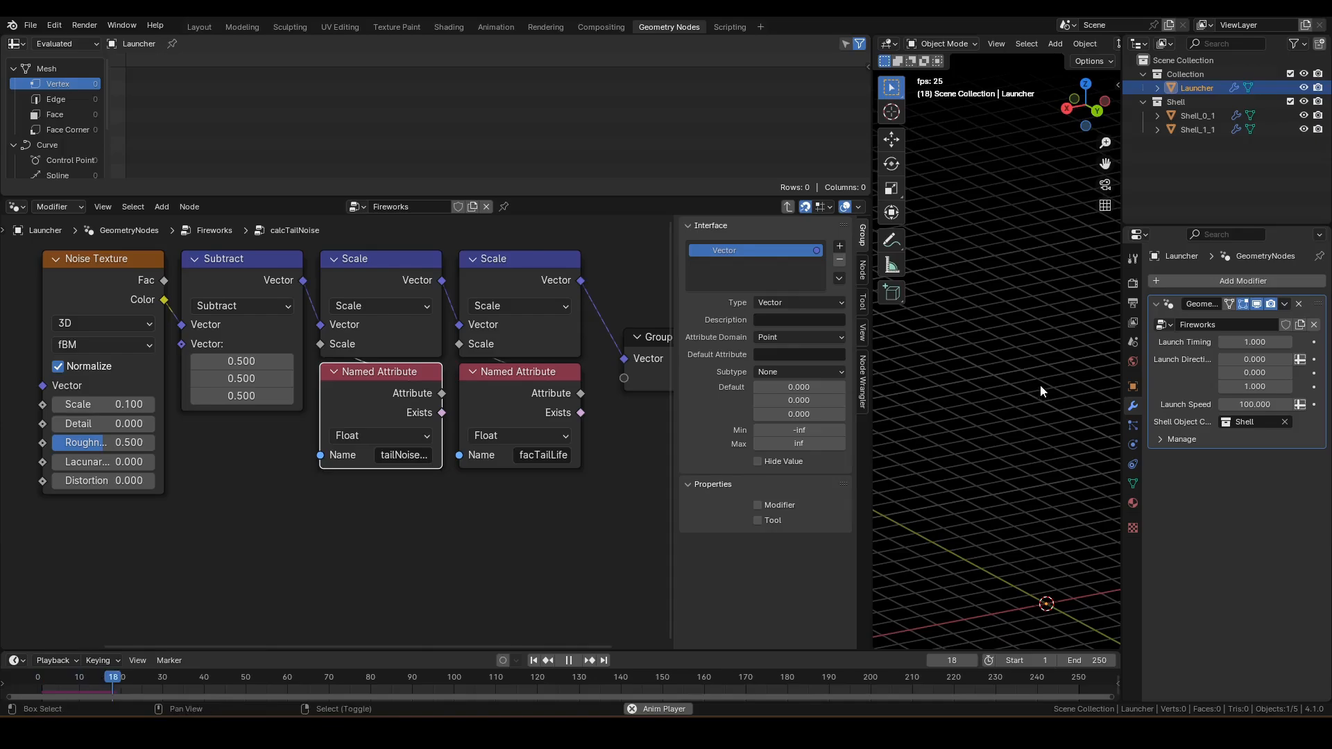
middle_click_drag(1039, 385, 1009, 405, "shift")
key("space")
scroll(1031, 459, "up", 2)
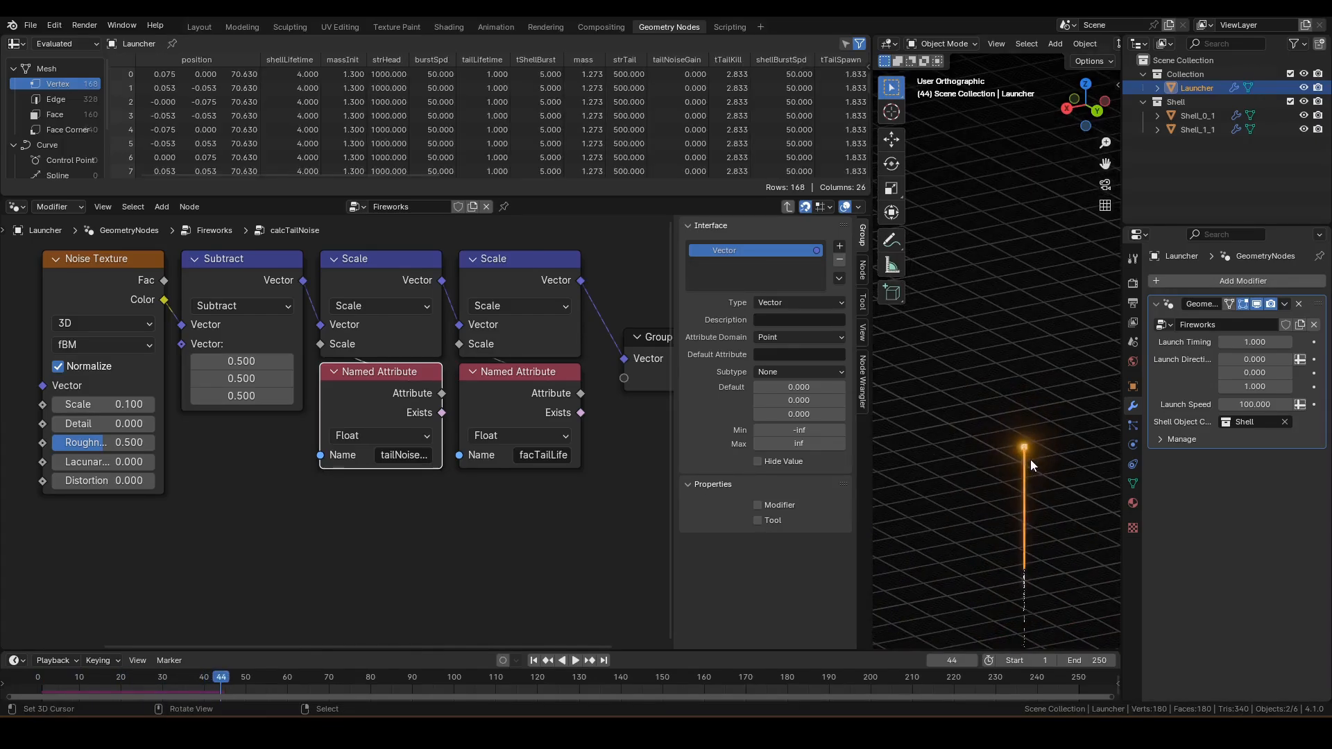
middle_click_drag(1036, 475, 1029, 422, "shift")
Step: Check the modifier inputs of Shell_0_1 and Shell_1_1, and continue playback to frame 146 to view the burst up close
left_click(1181, 114)
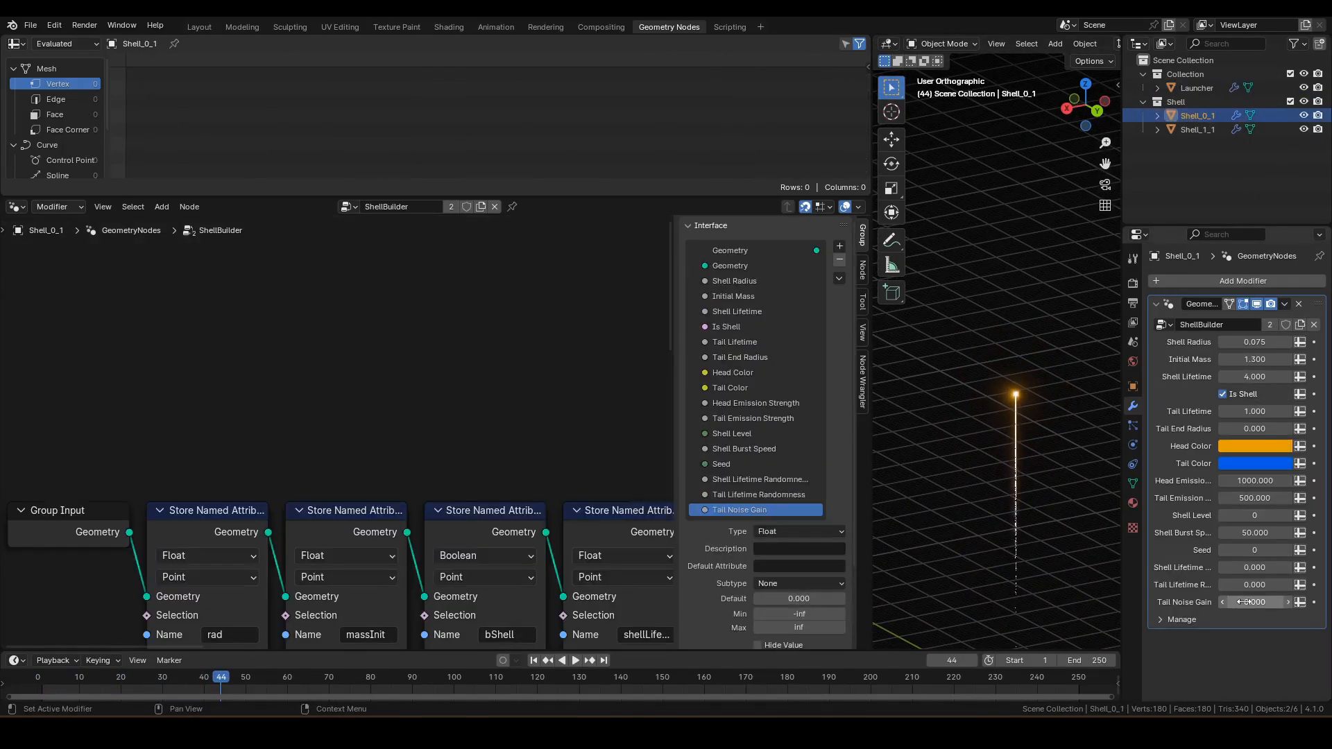
left_click(1193, 129)
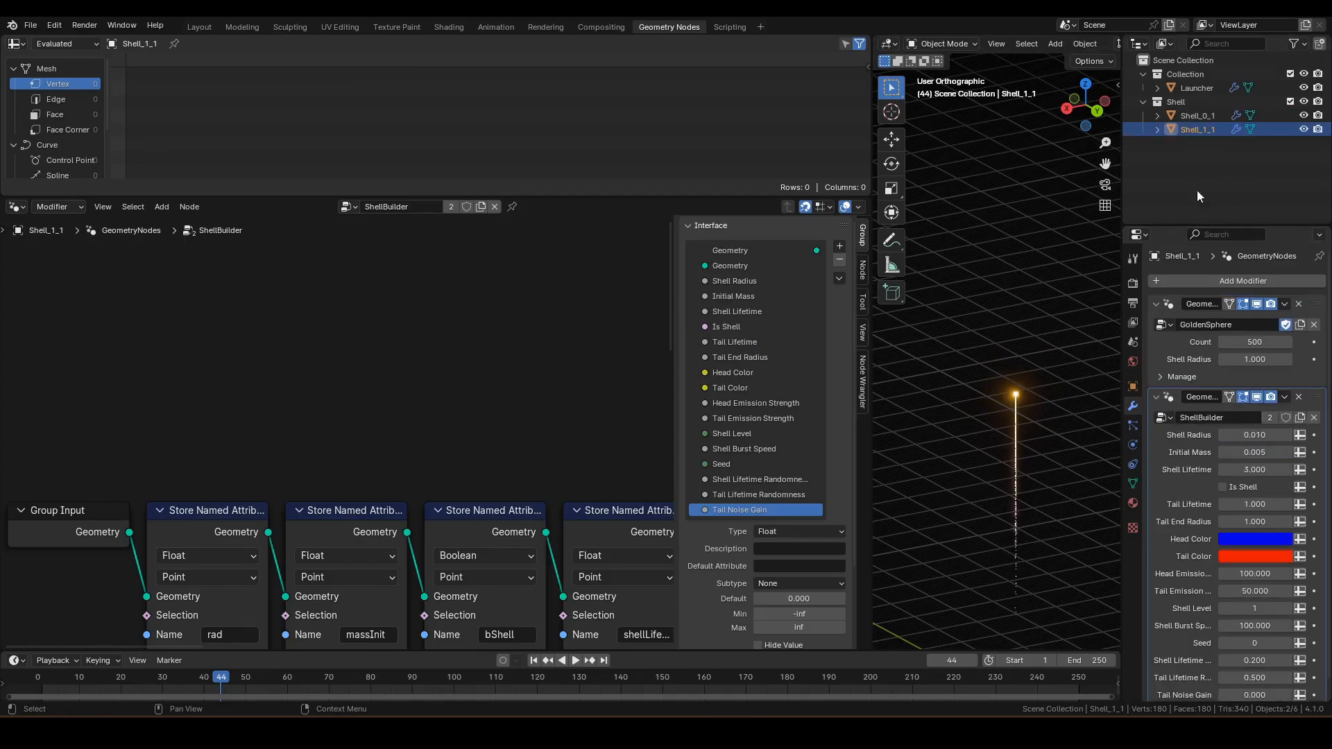
scroll(1235, 486, "down", 1)
key("space")
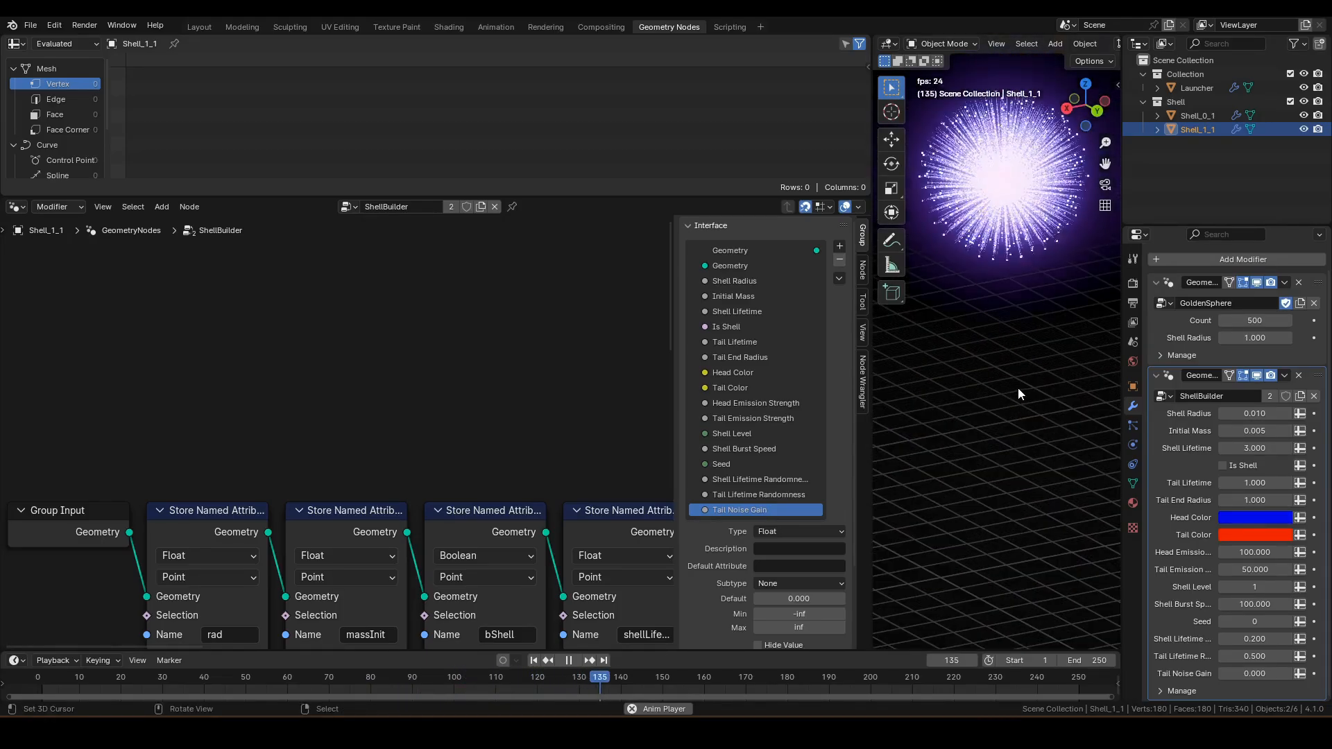
key("space")
key("KP_5")
scroll(992, 219, "up", 5)
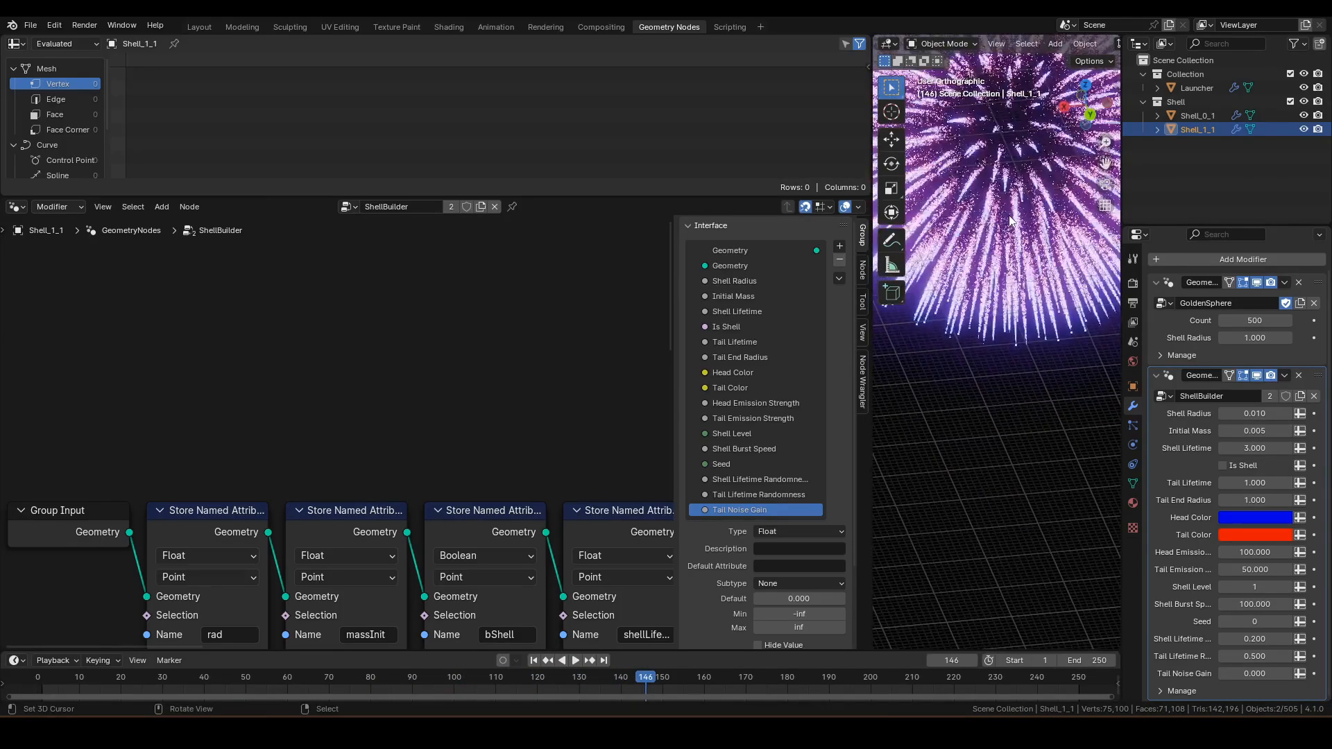
Step: View the whole burst from farther away and play the animation on from frame 146 to frame 222
middle_click_drag(997, 300, 986, 290)
scroll(1013, 374, "down", 4)
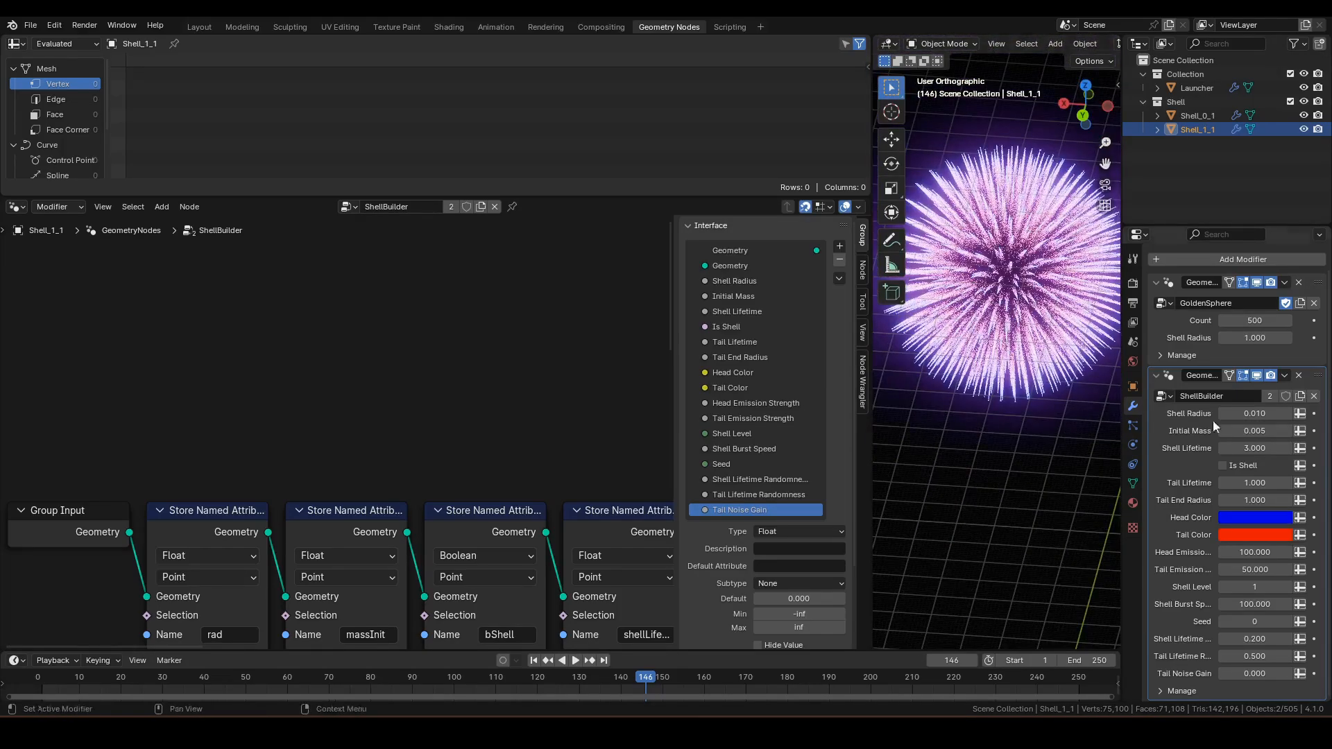
key("space")
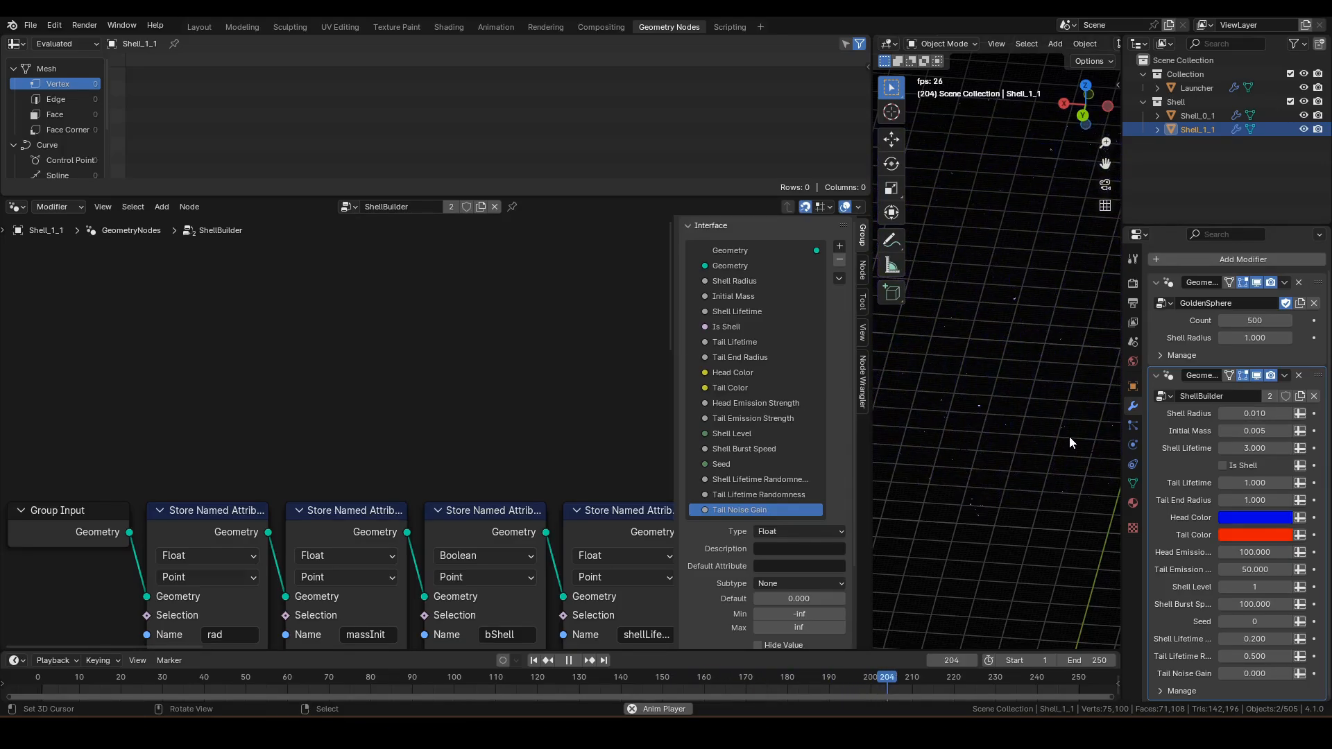
key("space")
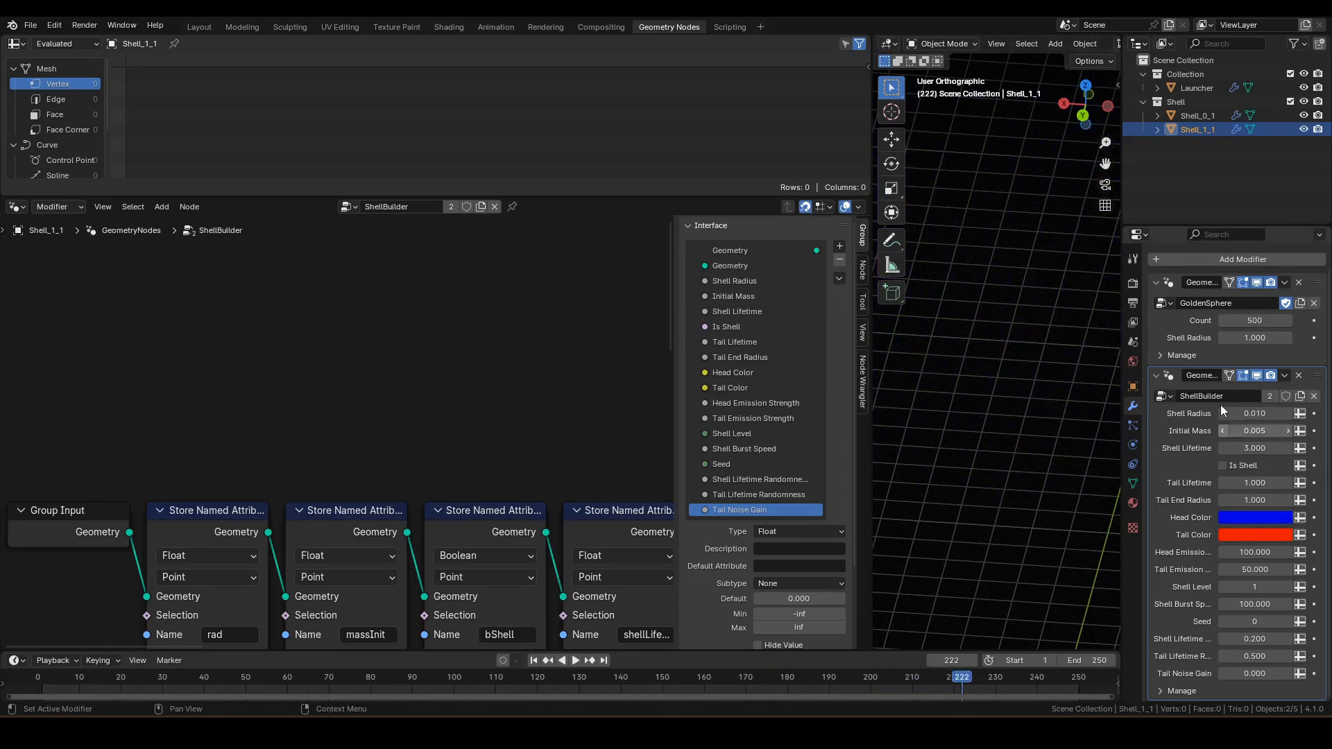
Step: Set Tail Noise Gain to 20 in the ShellBuilder modifier of both Shell_1_1 and Shell_0_1
left_click(1249, 674)
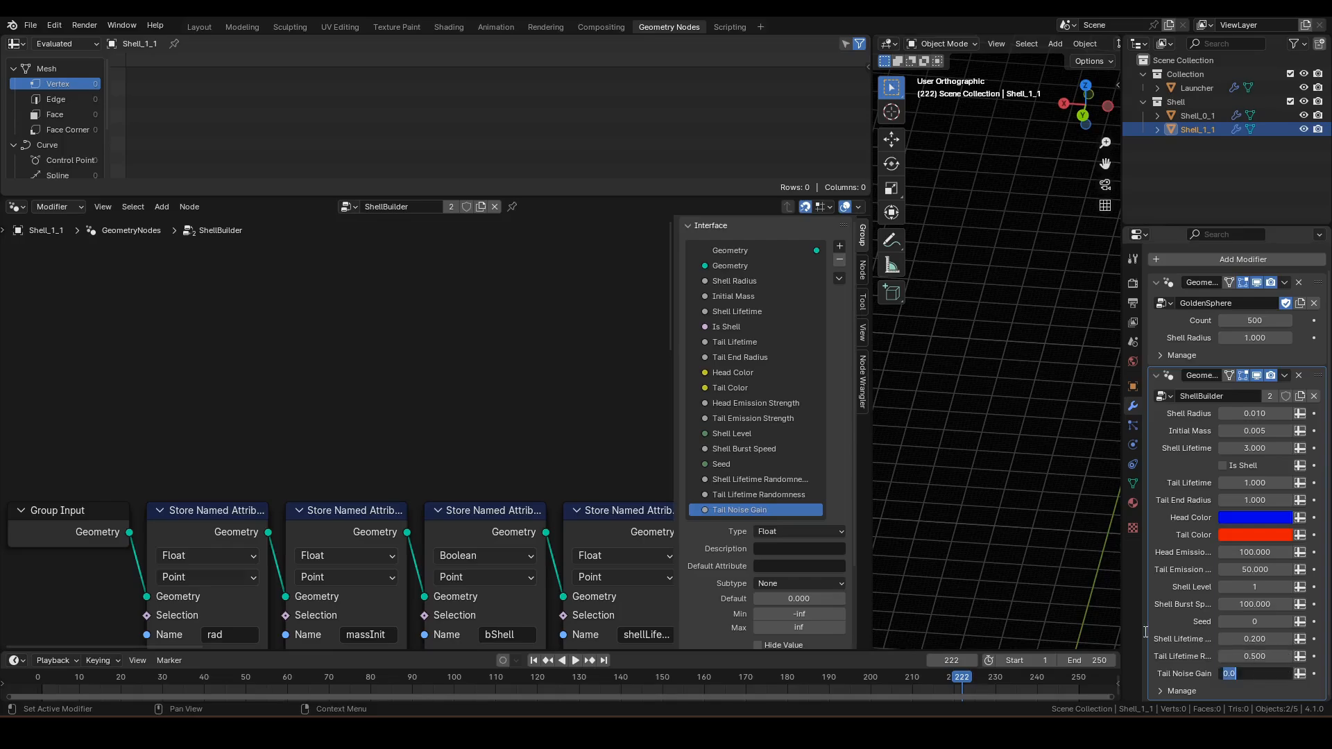
key("Return")
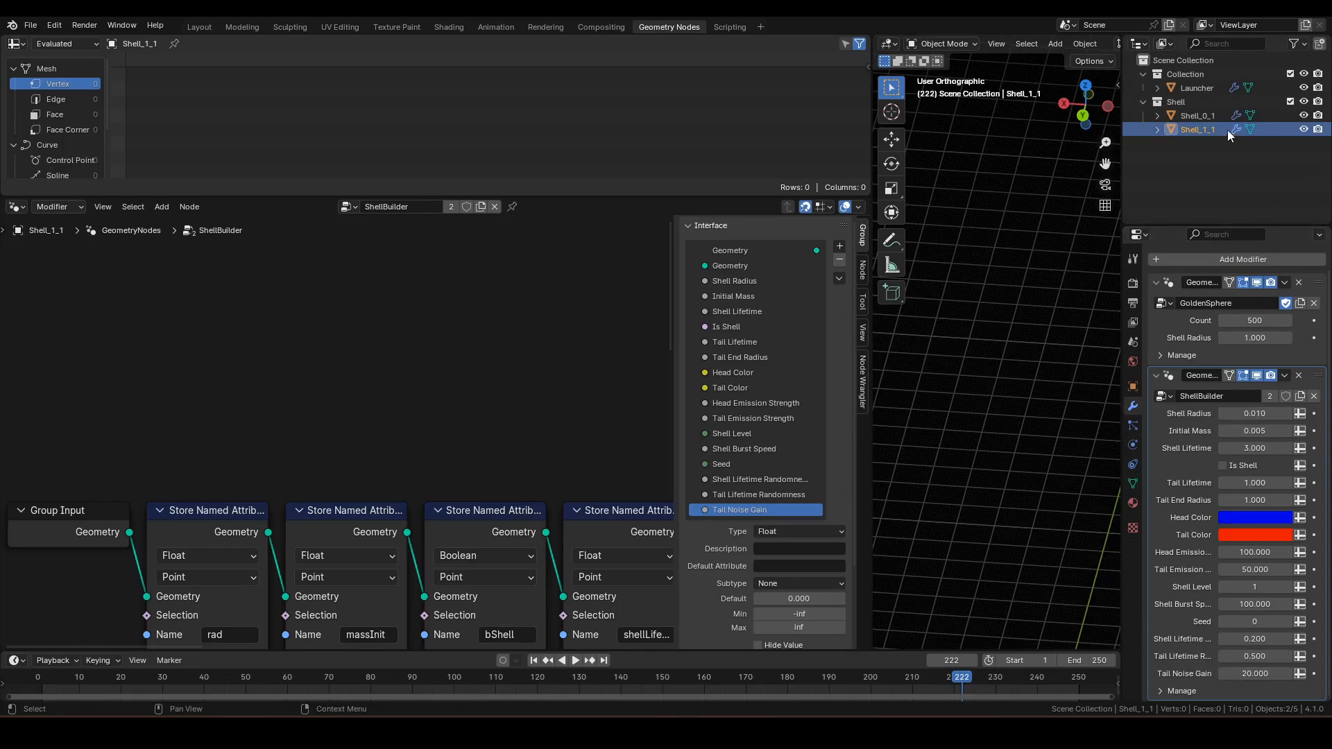
left_click(1205, 116)
left_click(1267, 602)
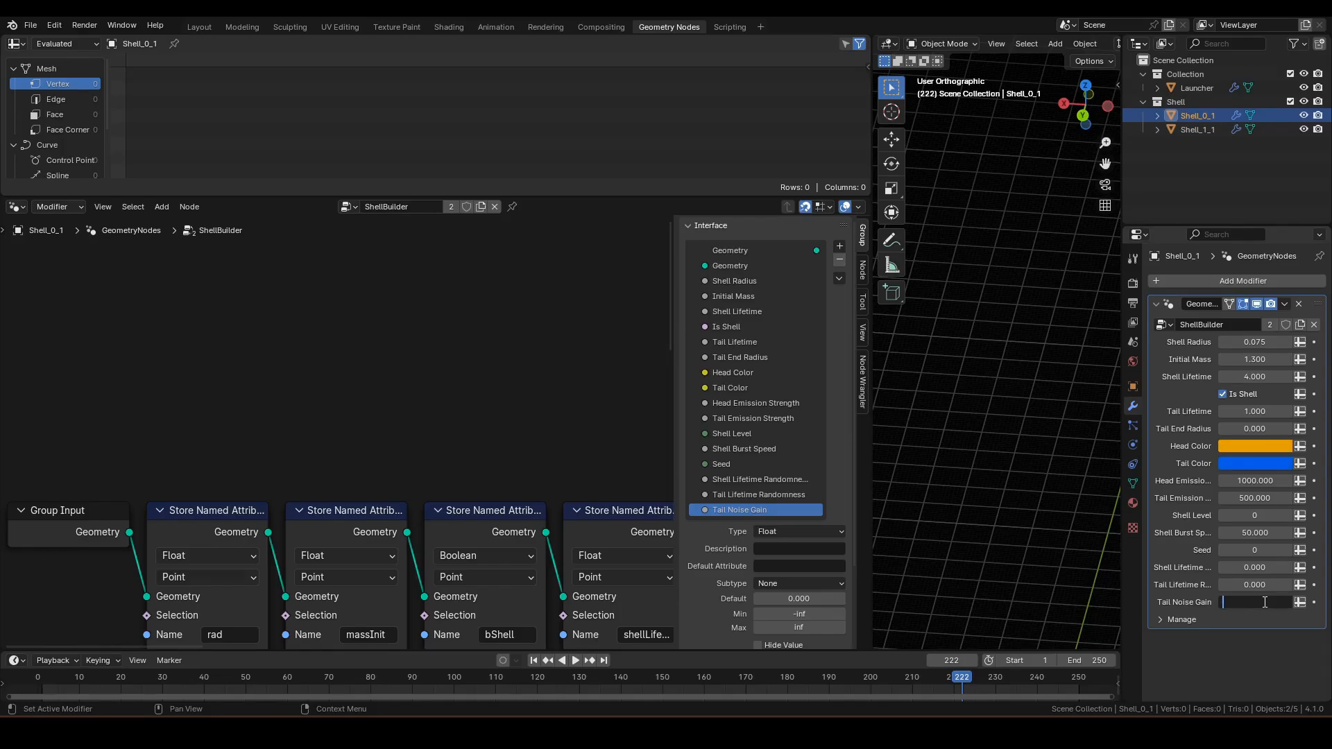
type("20")
key("Return")
Step: Replay the fireworks from the start of the timeline, following the rising shell and its burst past frame 195
key("space")
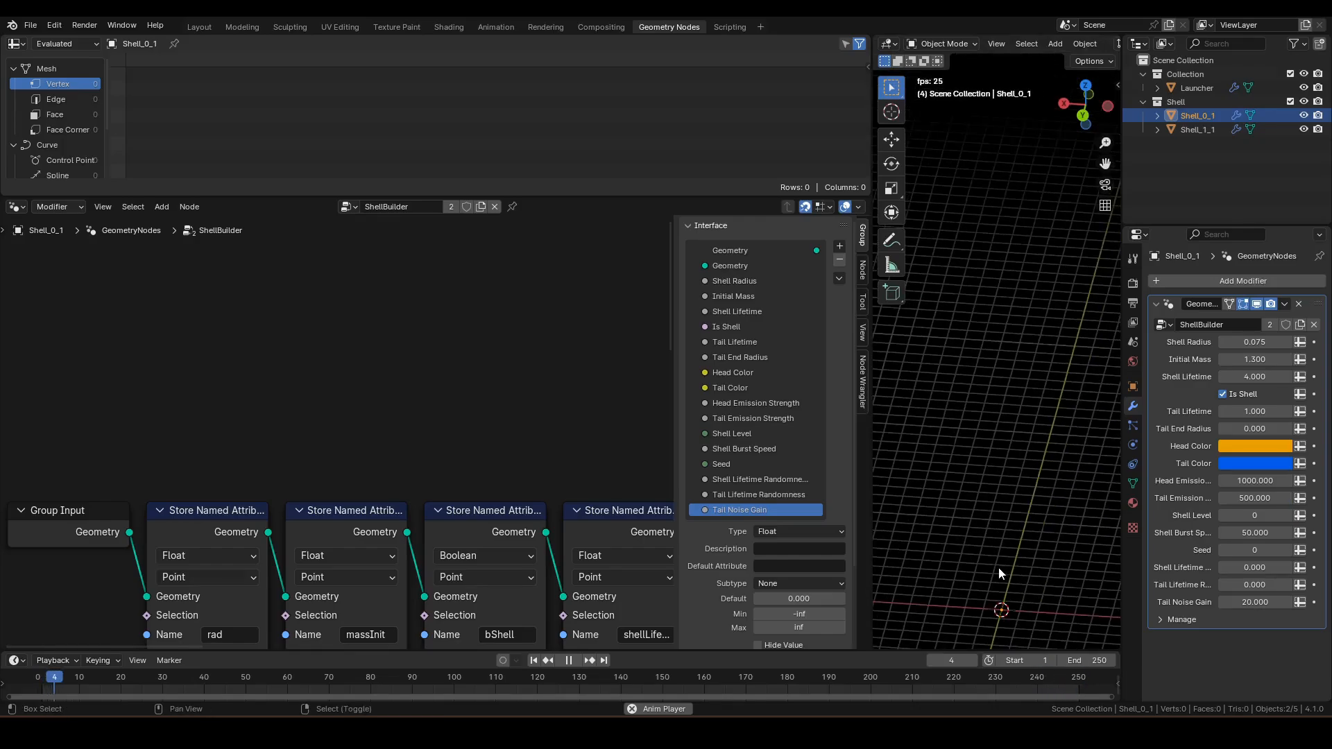
middle_click_drag(992, 499, 1017, 465, "shift")
scroll(993, 532, "up", 4)
scroll(989, 332, "up", 3)
middle_click_drag(988, 327, 1042, 417, "shift")
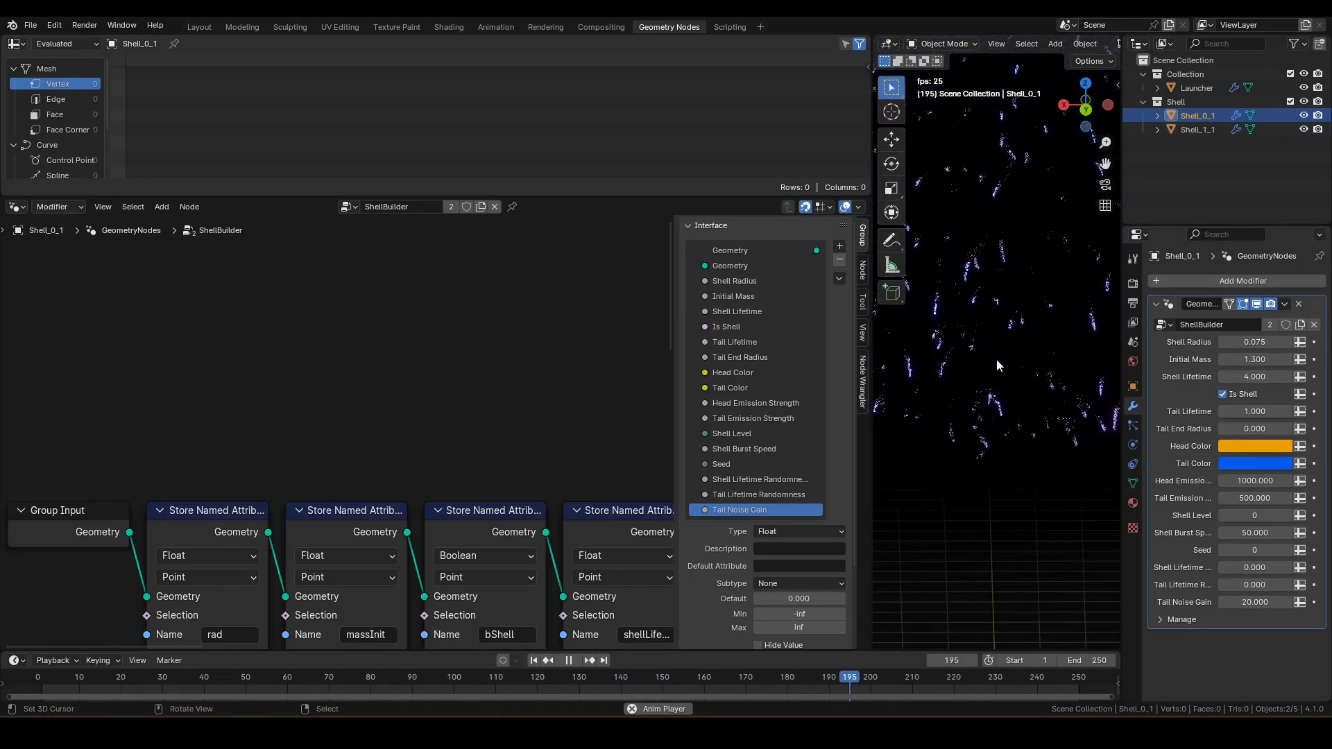
key("space")
Step: Scrub back to the burst and play it to frame 164 to examine the noise in its tails
left_click_drag(888, 683, 638, 698)
middle_click_drag(989, 267, 999, 438, "shift")
scroll(1013, 430, "up", 3)
scroll(962, 438, "down", 5)
scroll(1000, 440, "up", 3)
scroll(1008, 443, "down", 3)
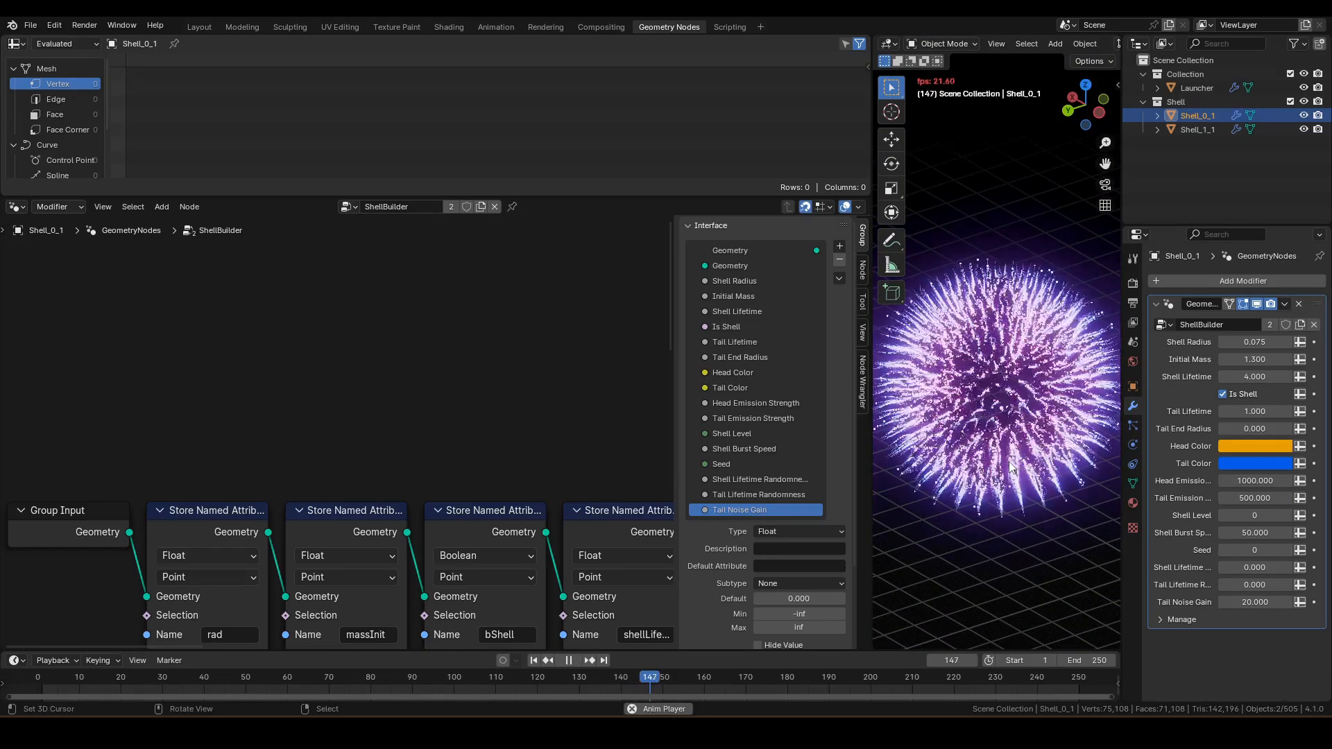
Step: Hide the node editor's sidebar and show the GoldenSphere node tree of Shell_1_1
middle_click_drag(497, 473, 505, 382)
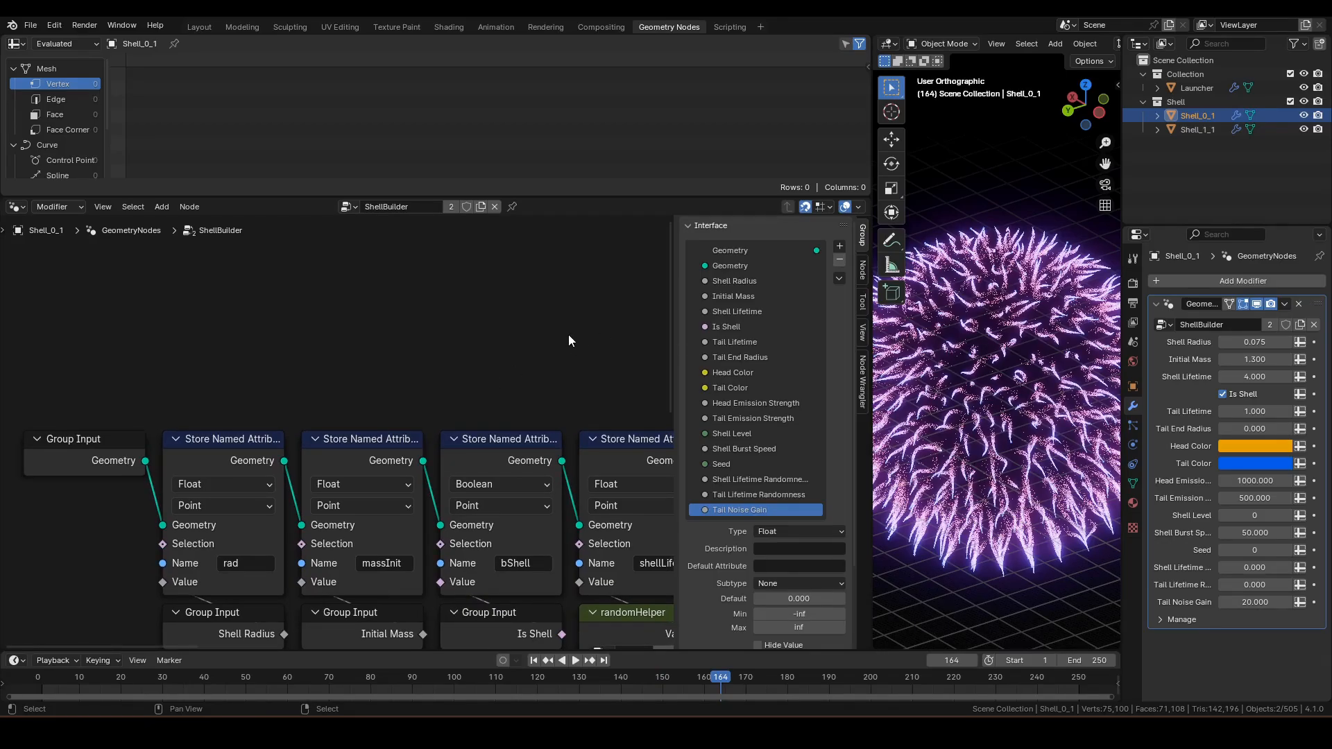
key("n")
middle_click_drag(736, 413, 503, 289)
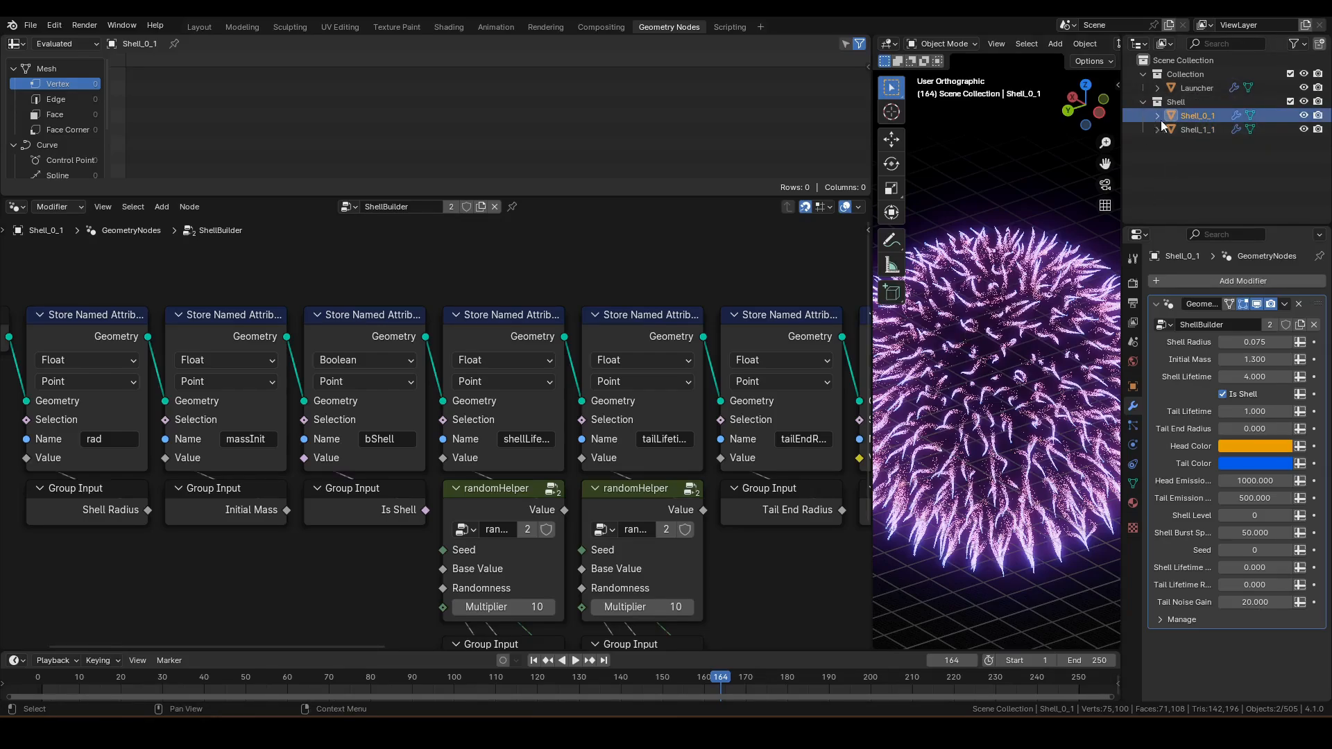
left_click(1211, 131)
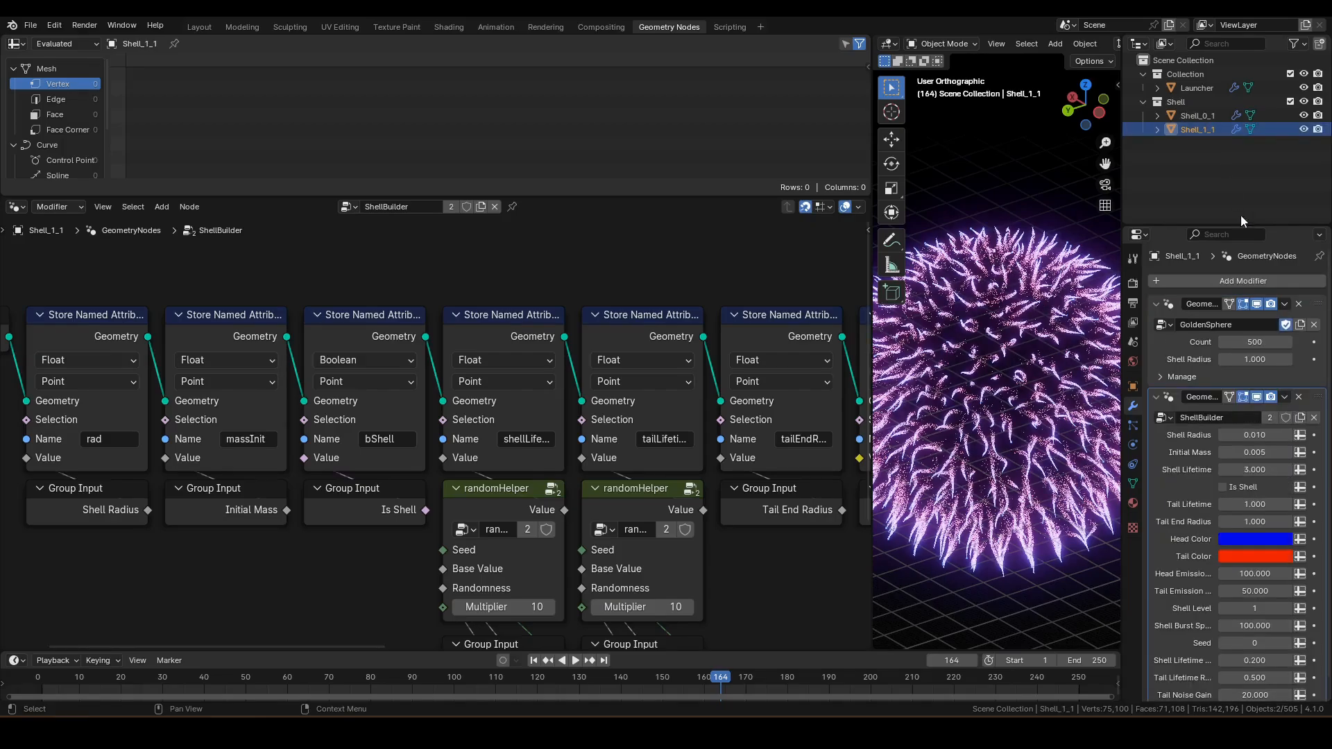
left_click(1319, 310)
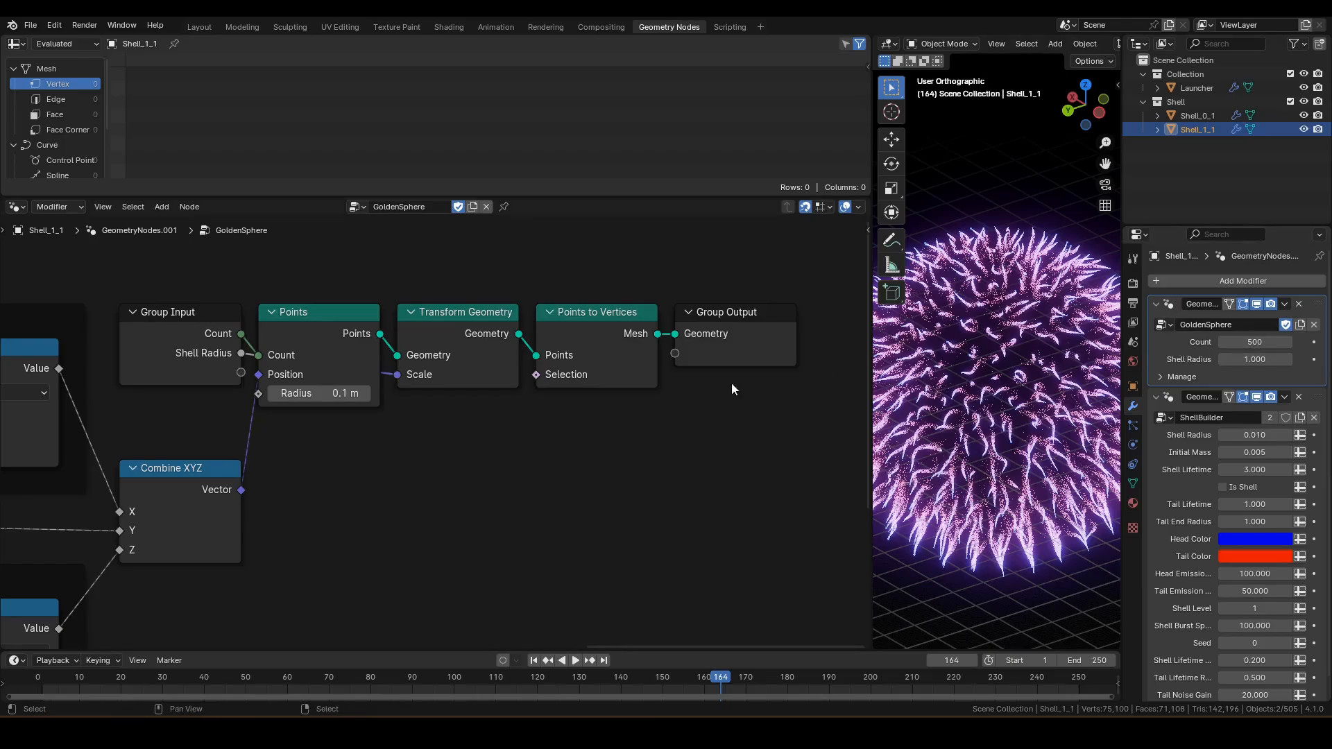
Step: Examine the GoldenSphere tree in a maximized editor, from the y, radius, phi and theta frames through to the Group Output
middle_click_drag(456, 439, 51, 321)
key("ctrl+space")
scroll(627, 397, "down", 4)
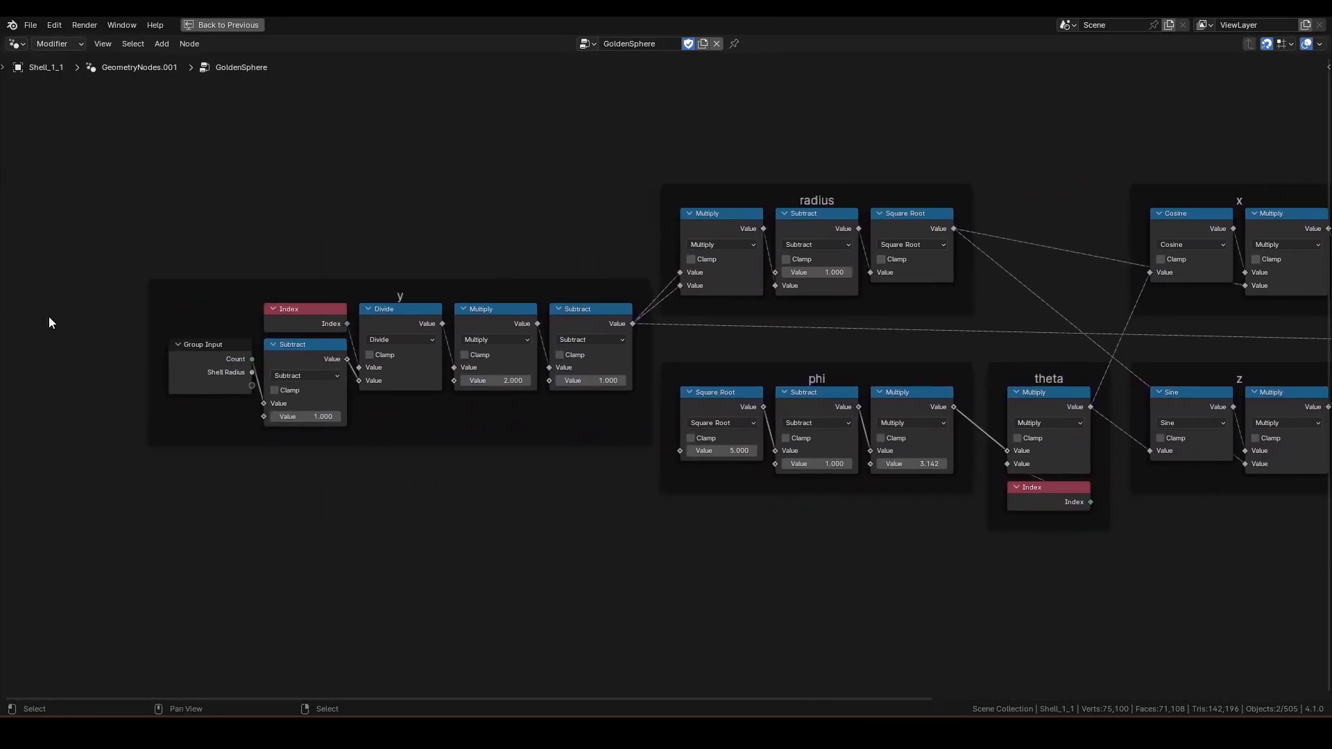
scroll(277, 417, "up", 1)
scroll(278, 417, "up", 1)
middle_click_drag(201, 458, 353, 458)
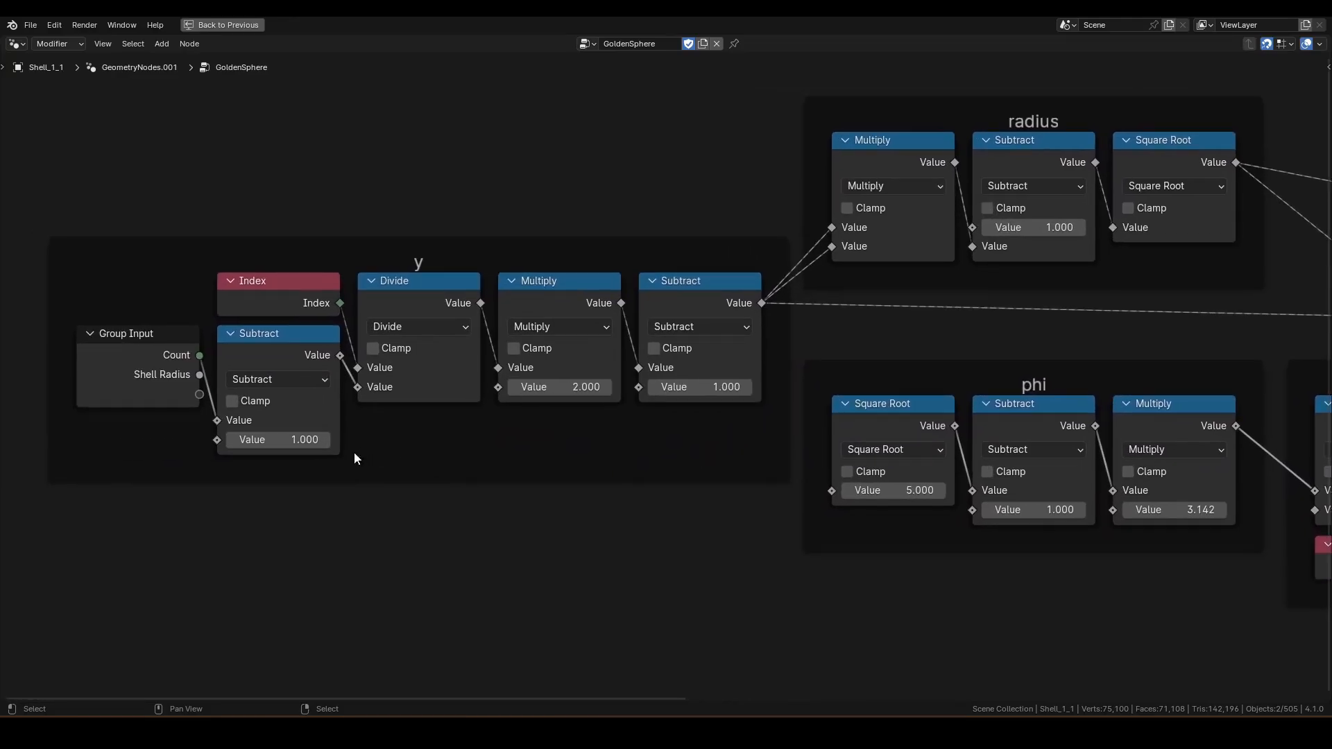
left_click_drag(405, 694, 401, 694)
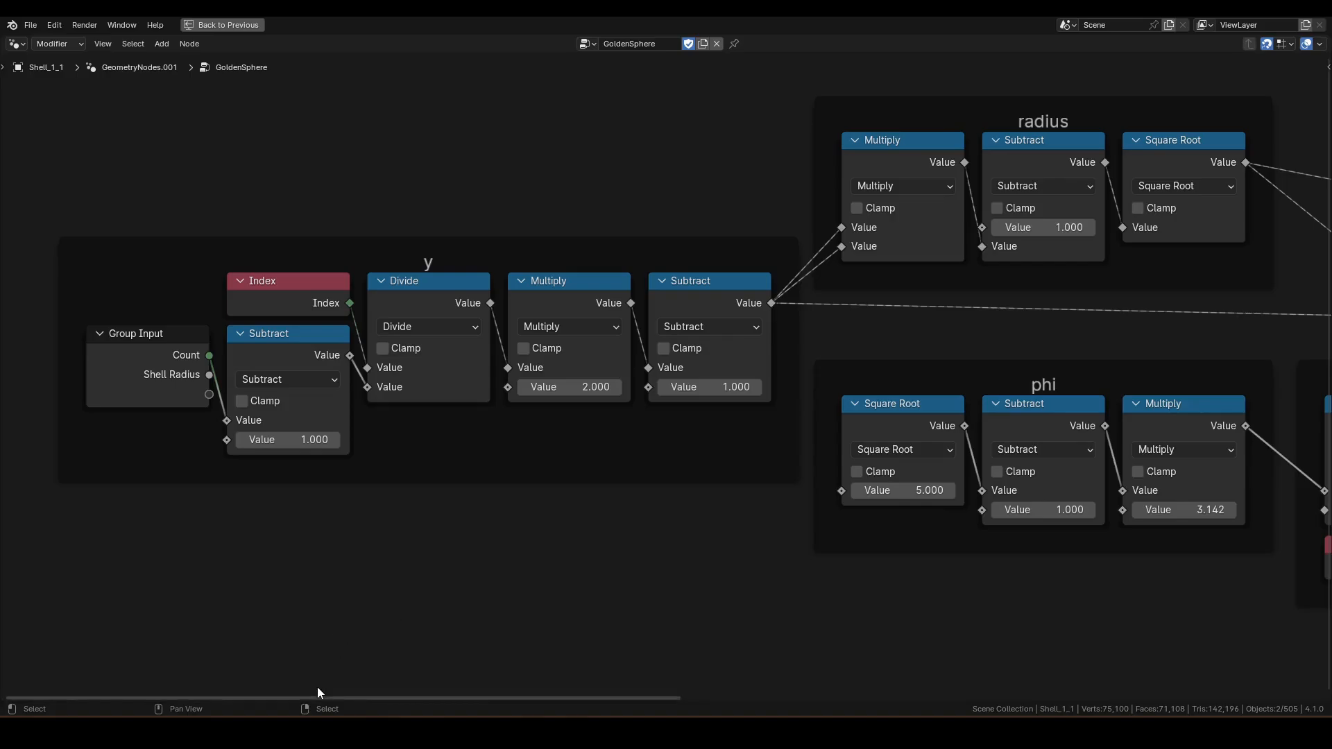
left_click_drag(318, 696, 508, 684)
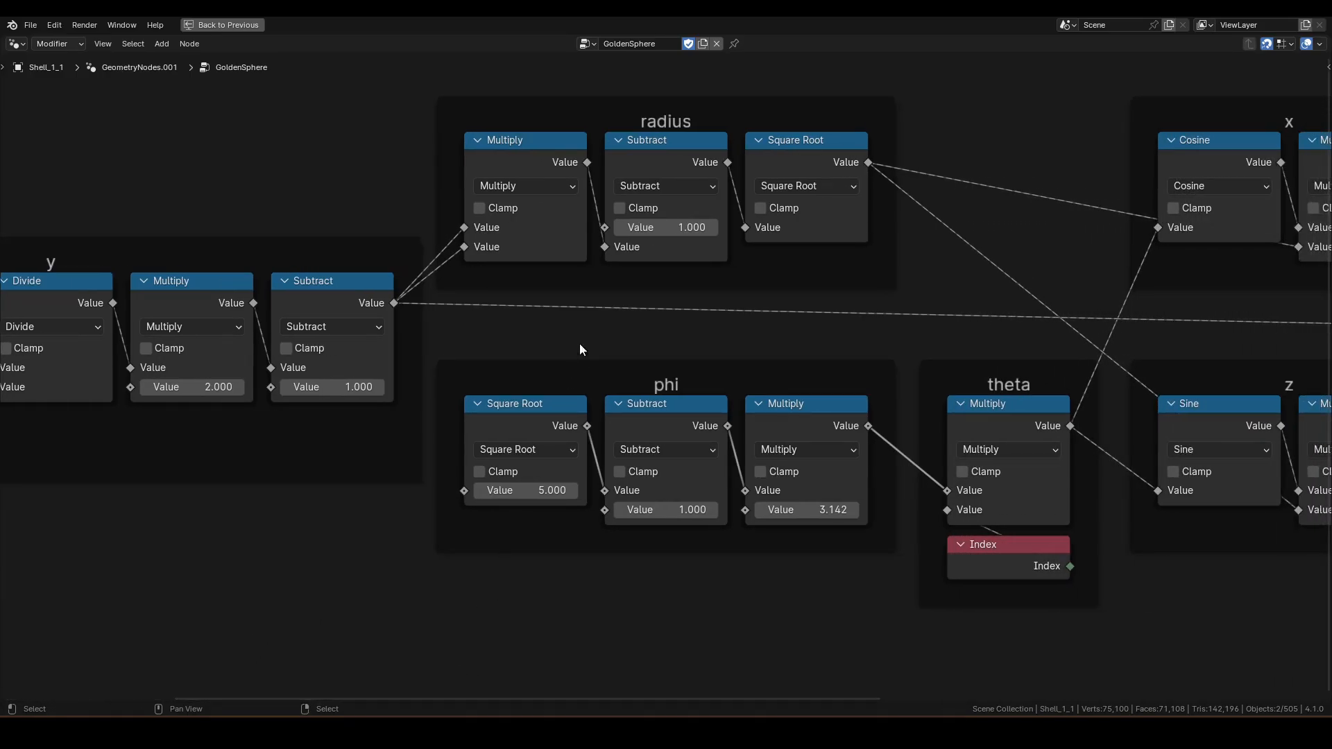
left_click(668, 163)
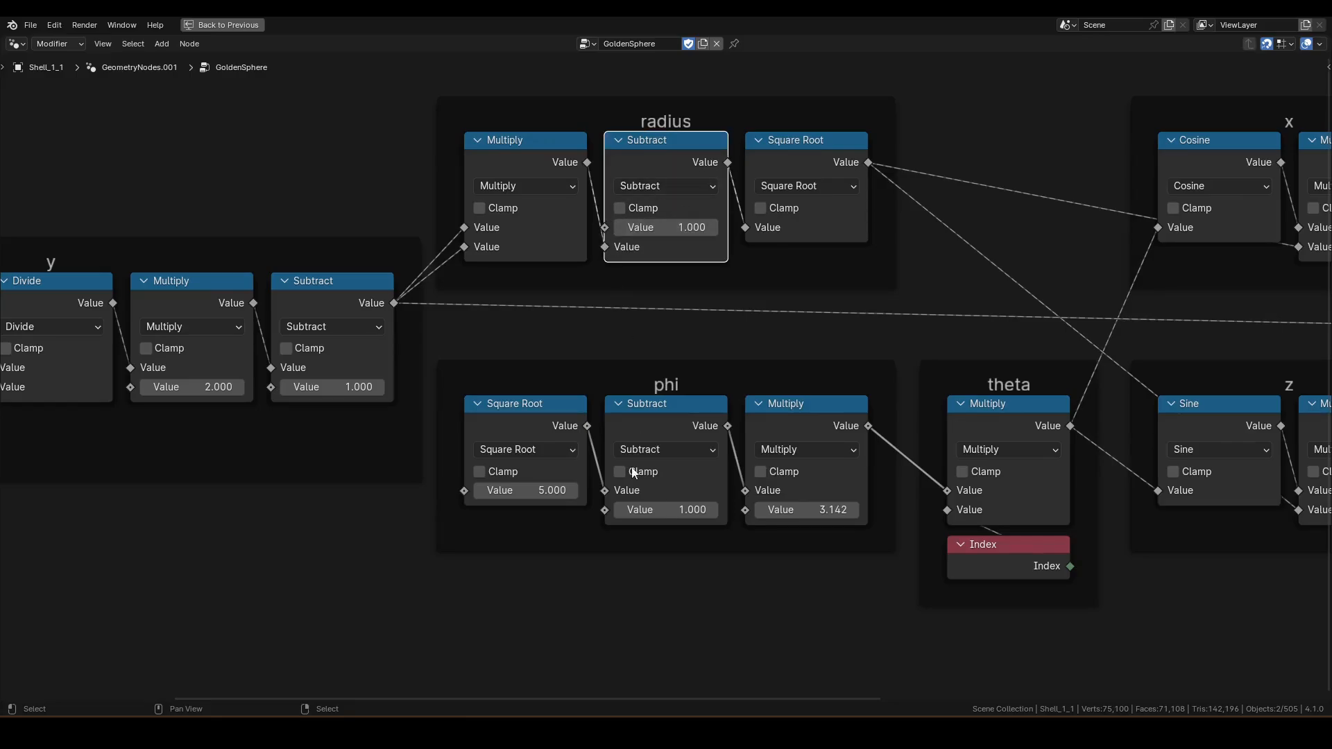
left_click_drag(597, 697, 1067, 696)
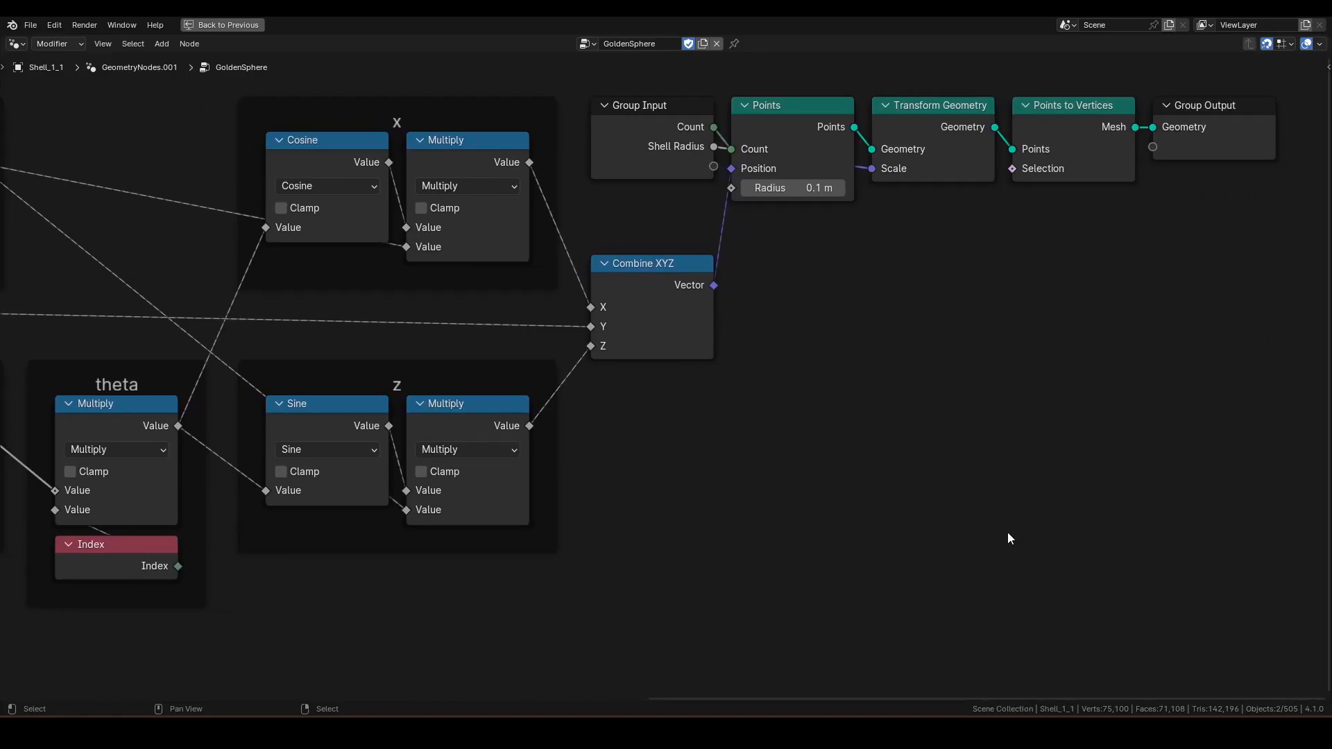
key("ctrl+space")
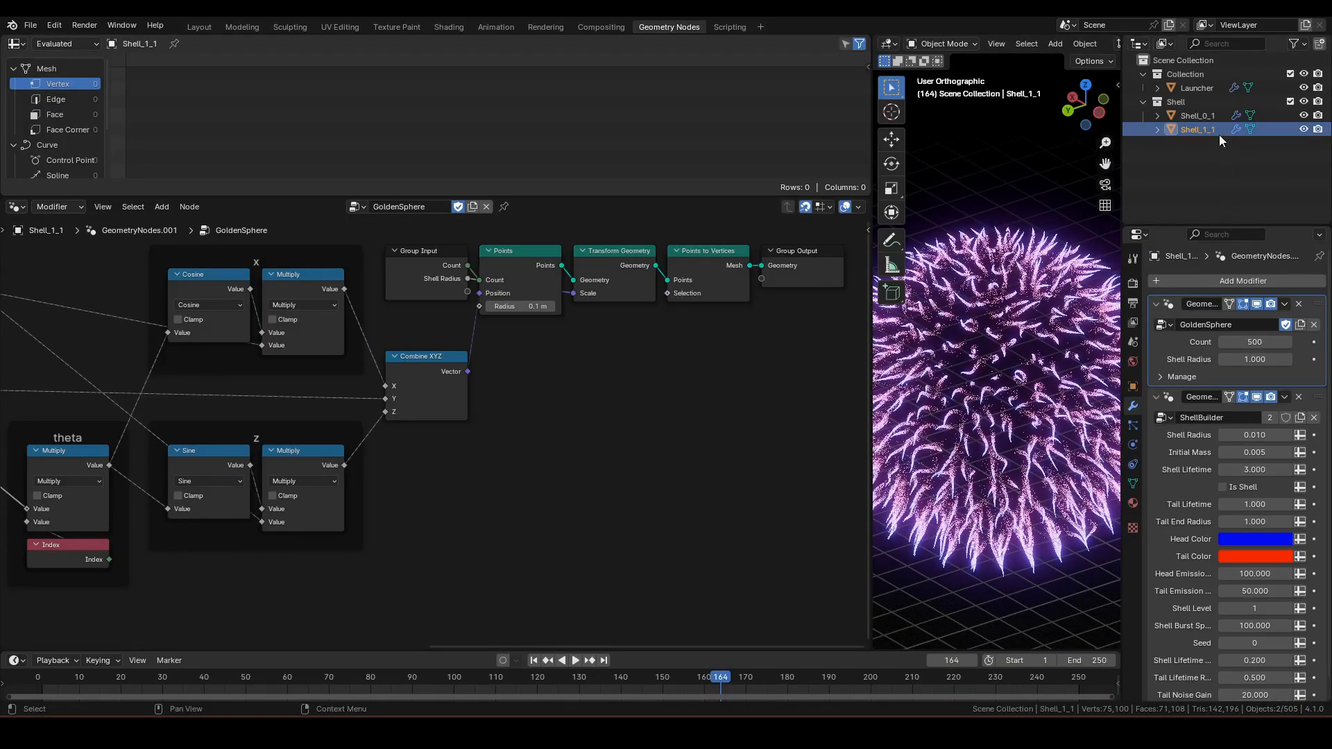
Step: In Shell_1_1's ShellBuilder tree, set the Multiplier of the randomHelper node feeding tailLifetime to 20
left_click(1323, 403)
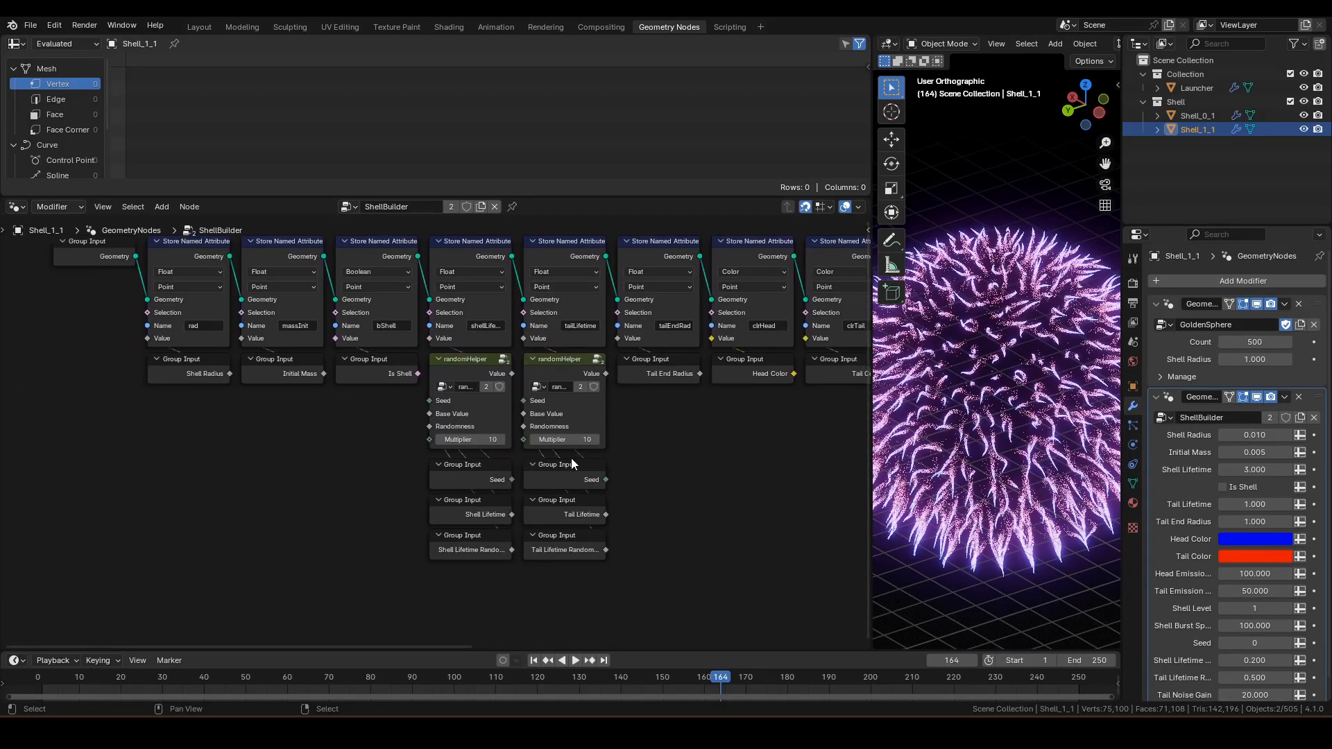
left_click(581, 438)
type("20")
key("Return")
middle_click_drag(621, 493, 598, 500)
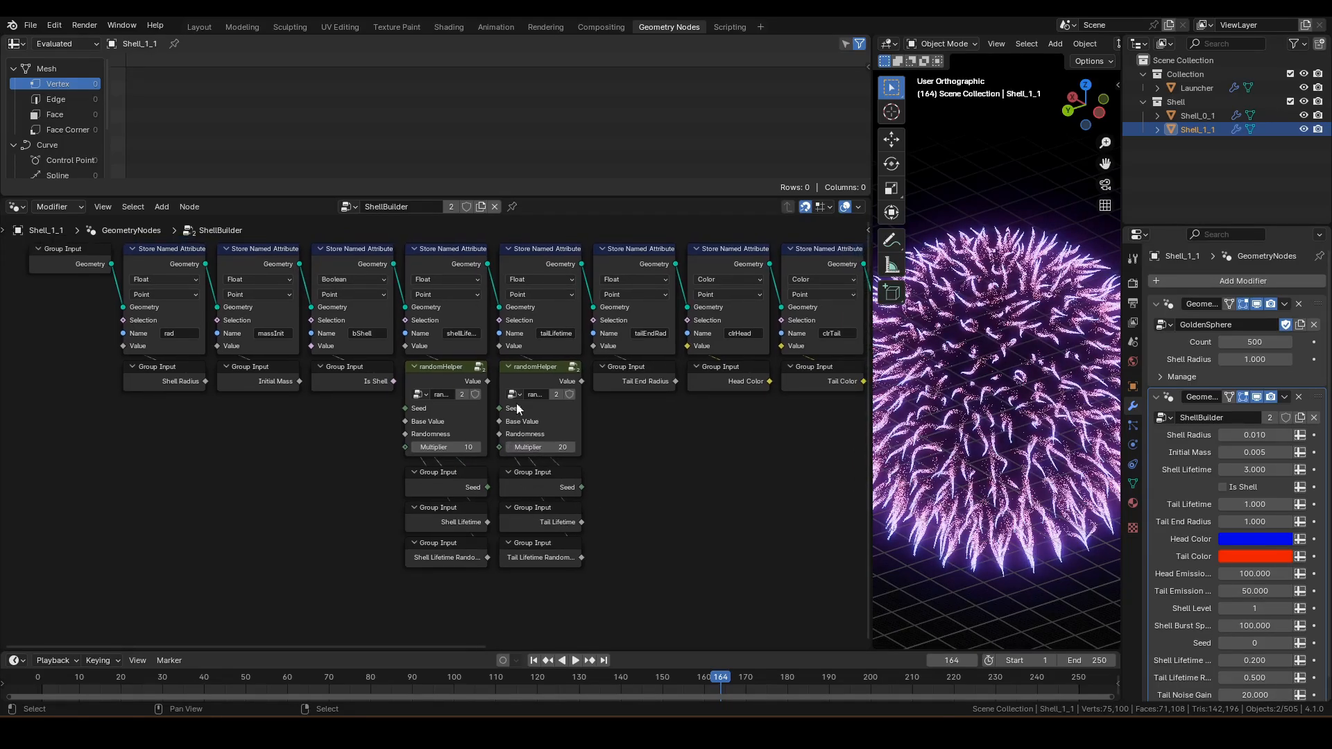
Step: Inspect the nodes inside the randomHelper group that feeds the shell lifetime, and return to the ShellBuilder tree
scroll(552, 492, "up", 1)
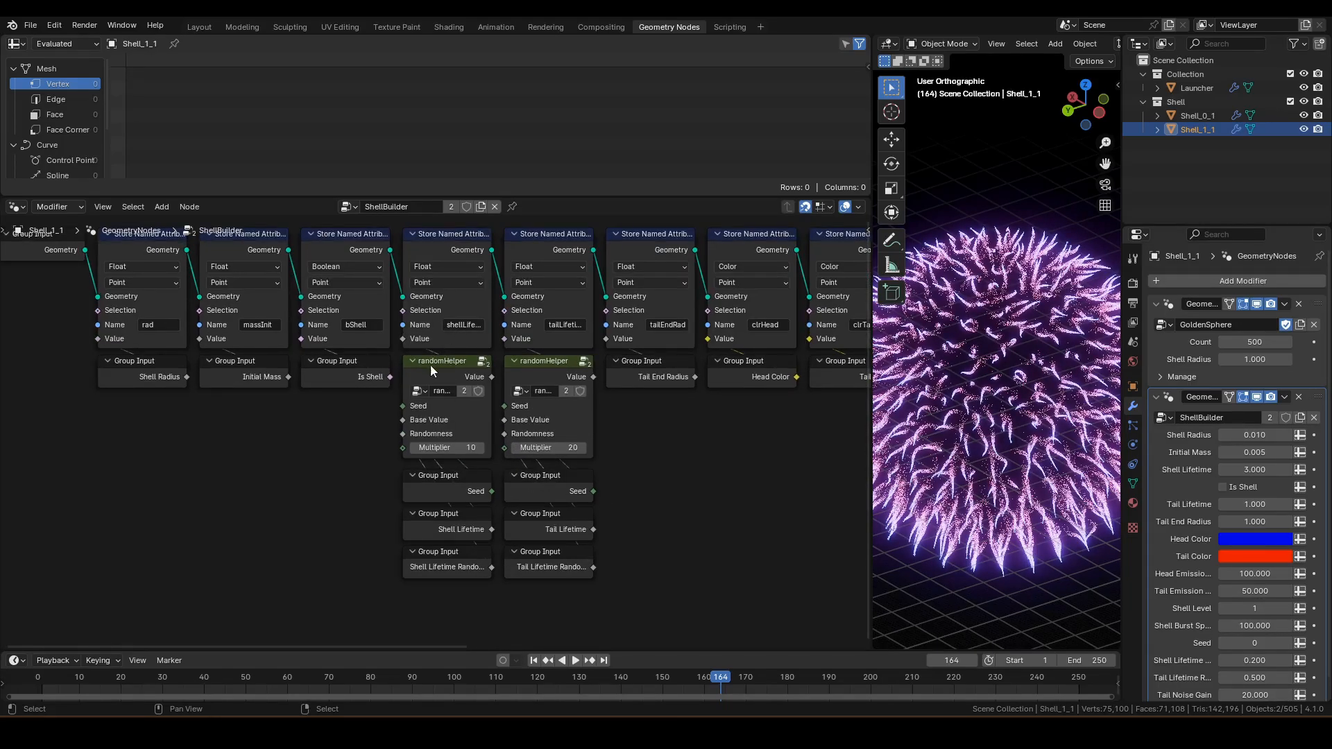
left_click(553, 371)
left_click(440, 369)
key("Tab")
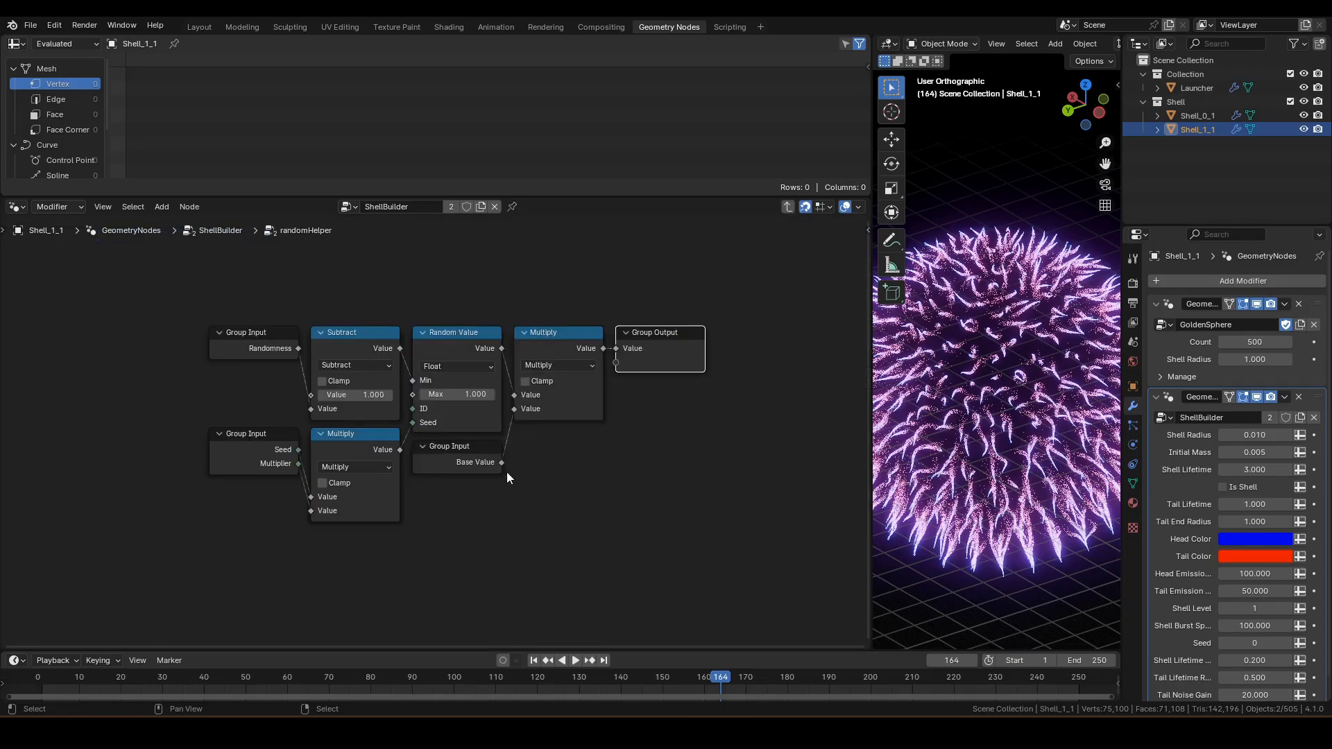
scroll(515, 493, "up", 2)
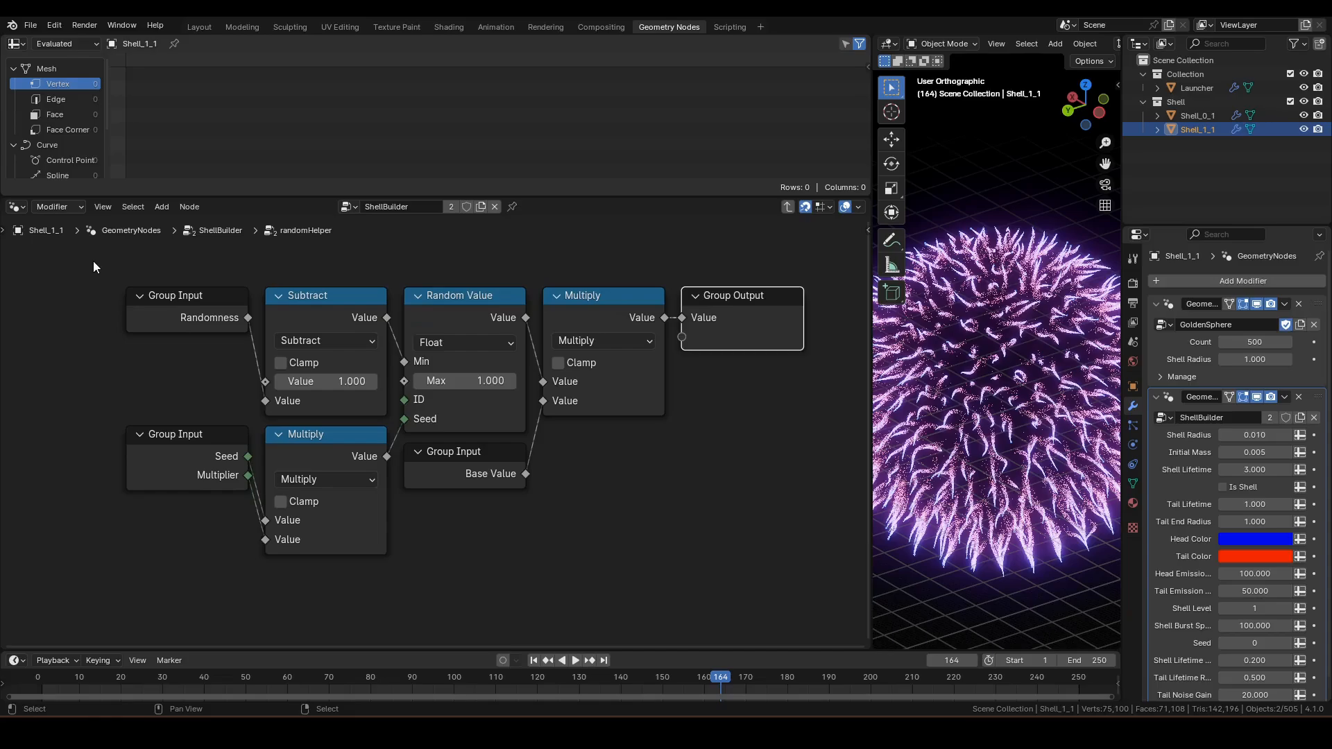
left_click_drag(98, 264, 815, 577)
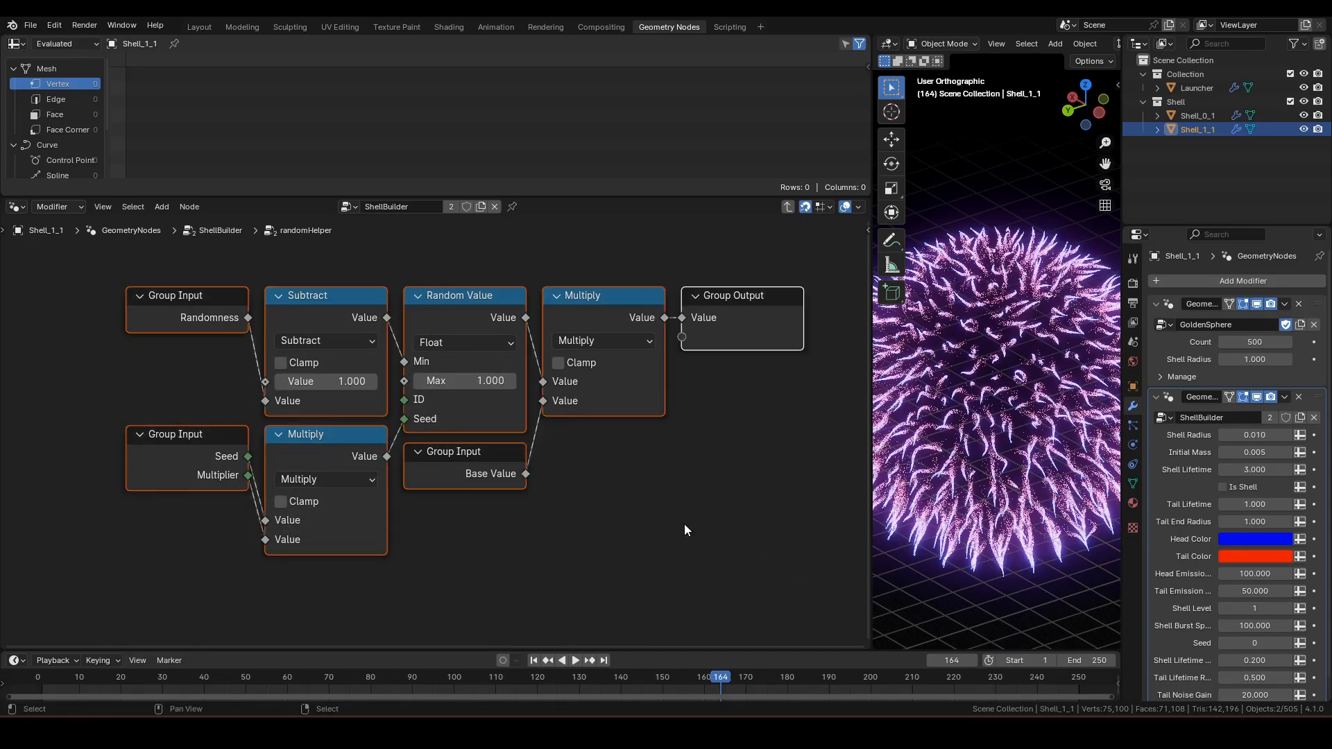
key("Tab")
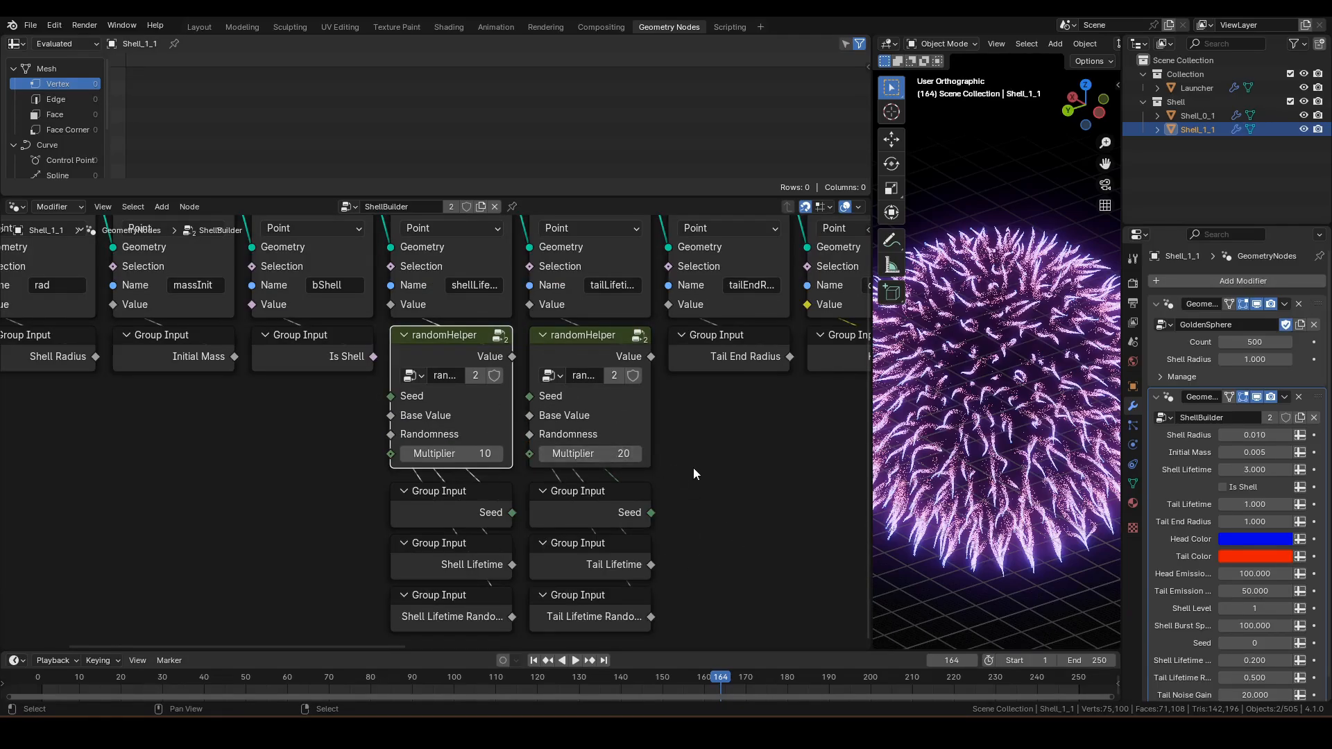
scroll(761, 421, "down", 2)
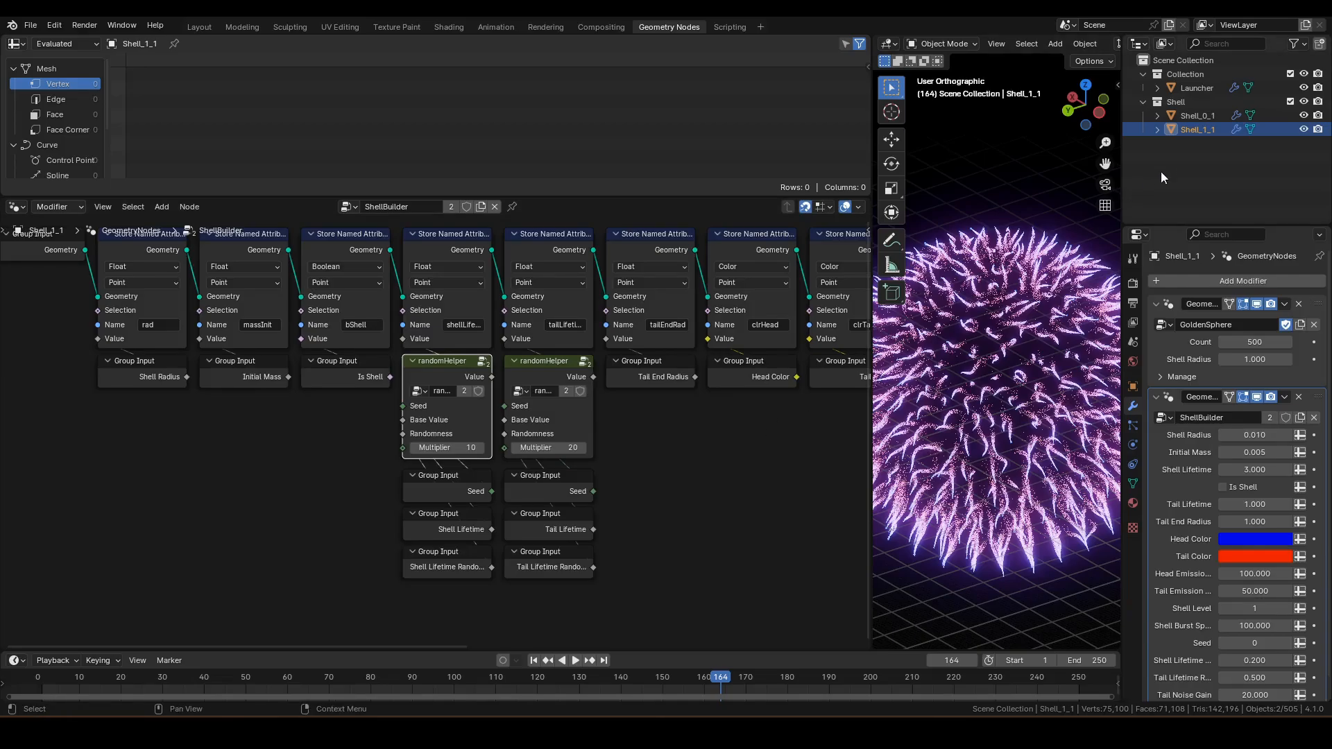
Step: Review the Launcher's calcMass group, checking the Multiply node with the 0.010 factor, and return to the Fireworks tree
left_click(1197, 88)
middle_click_drag(508, 344, 311, 312)
key("Tab")
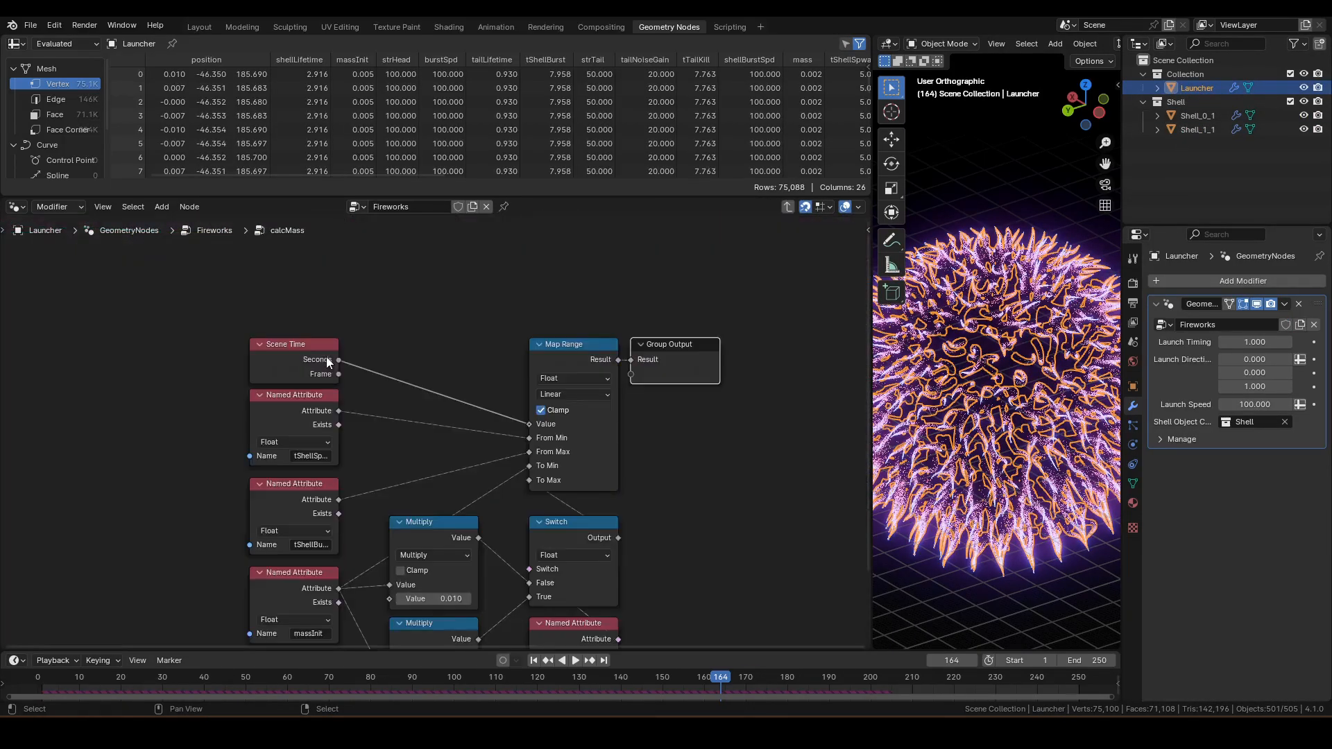
key("Home")
left_click_drag(369, 411, 481, 510)
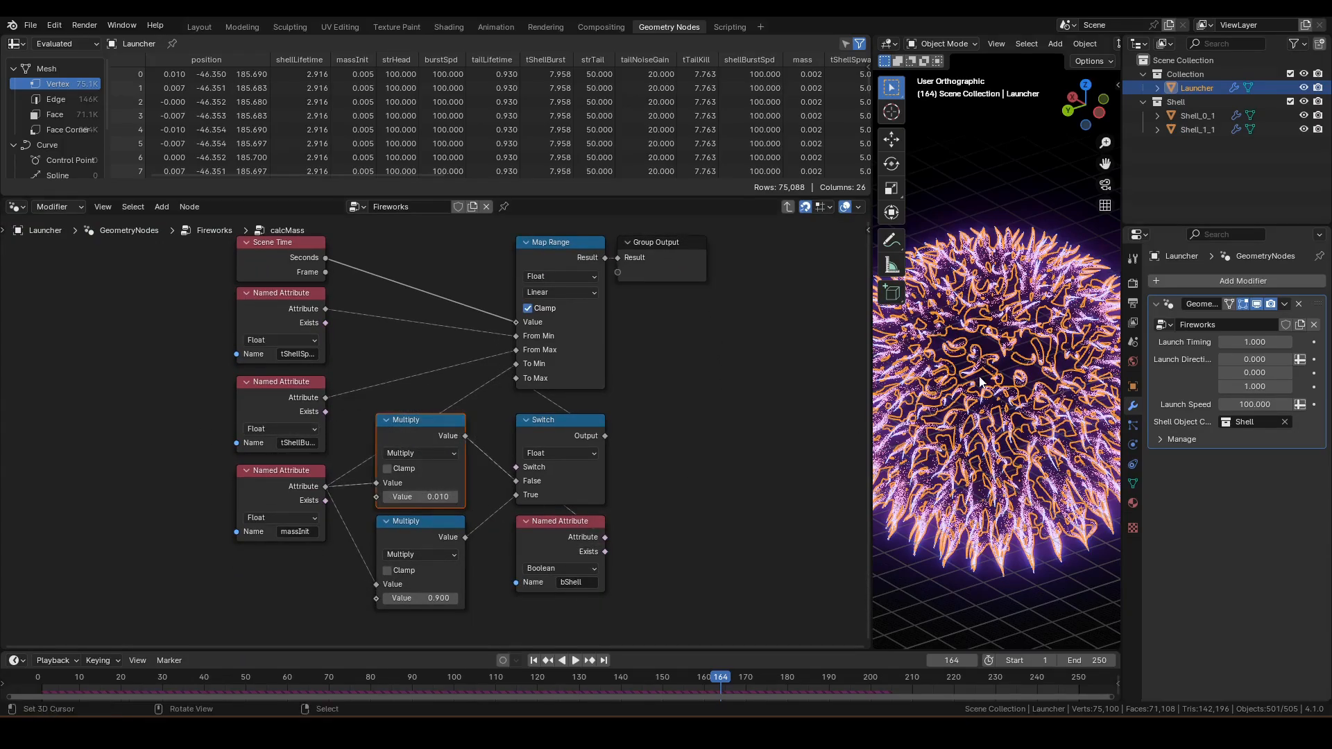
left_click(980, 381)
left_click(435, 419)
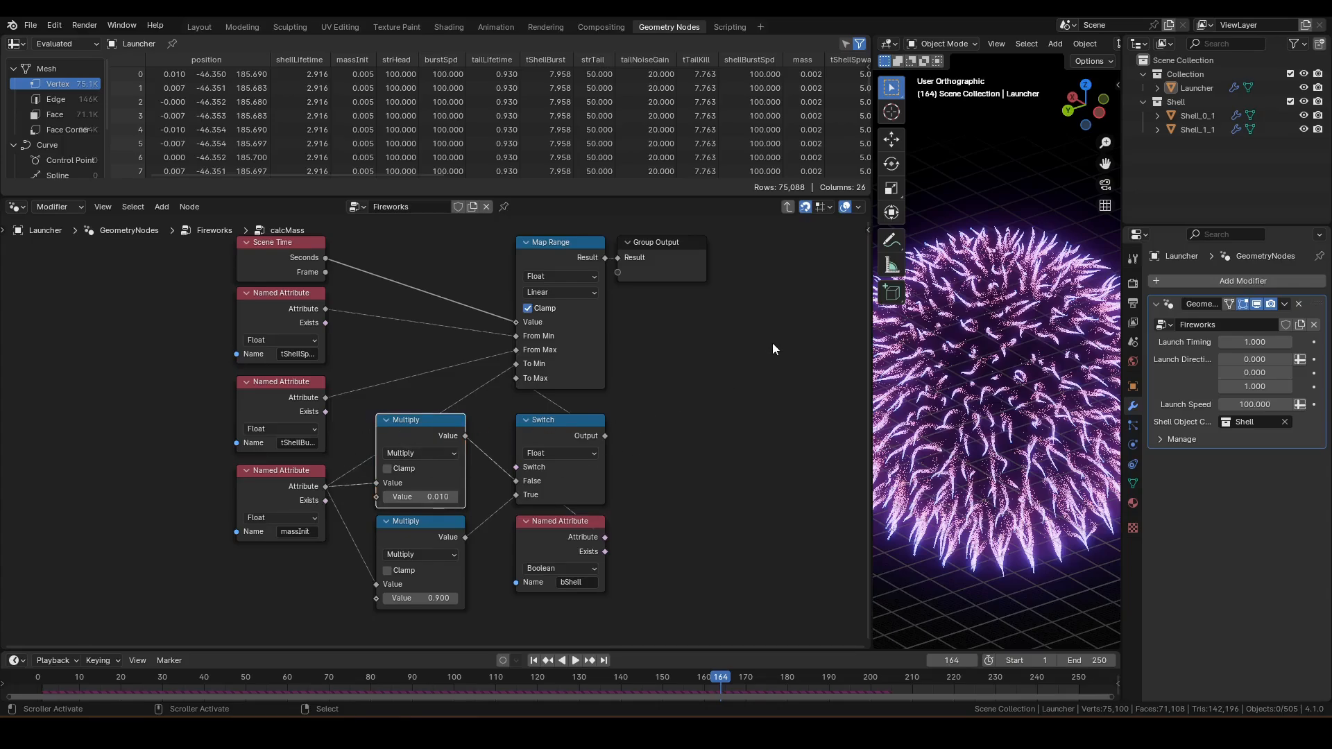
key("Tab")
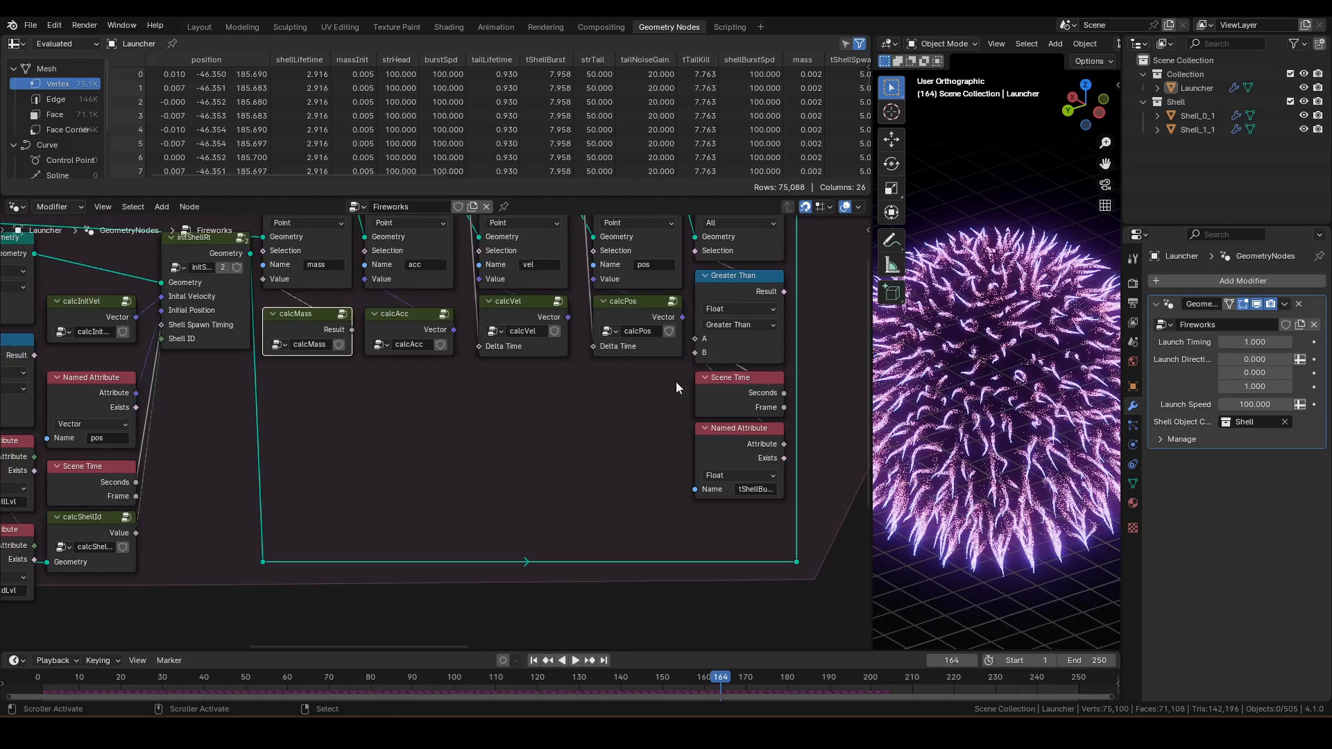
Step: Review Shell_0_1's ShellBuilder tree along its Store Named Attribute chain to the Tail Noise Gain input
left_click(1202, 117)
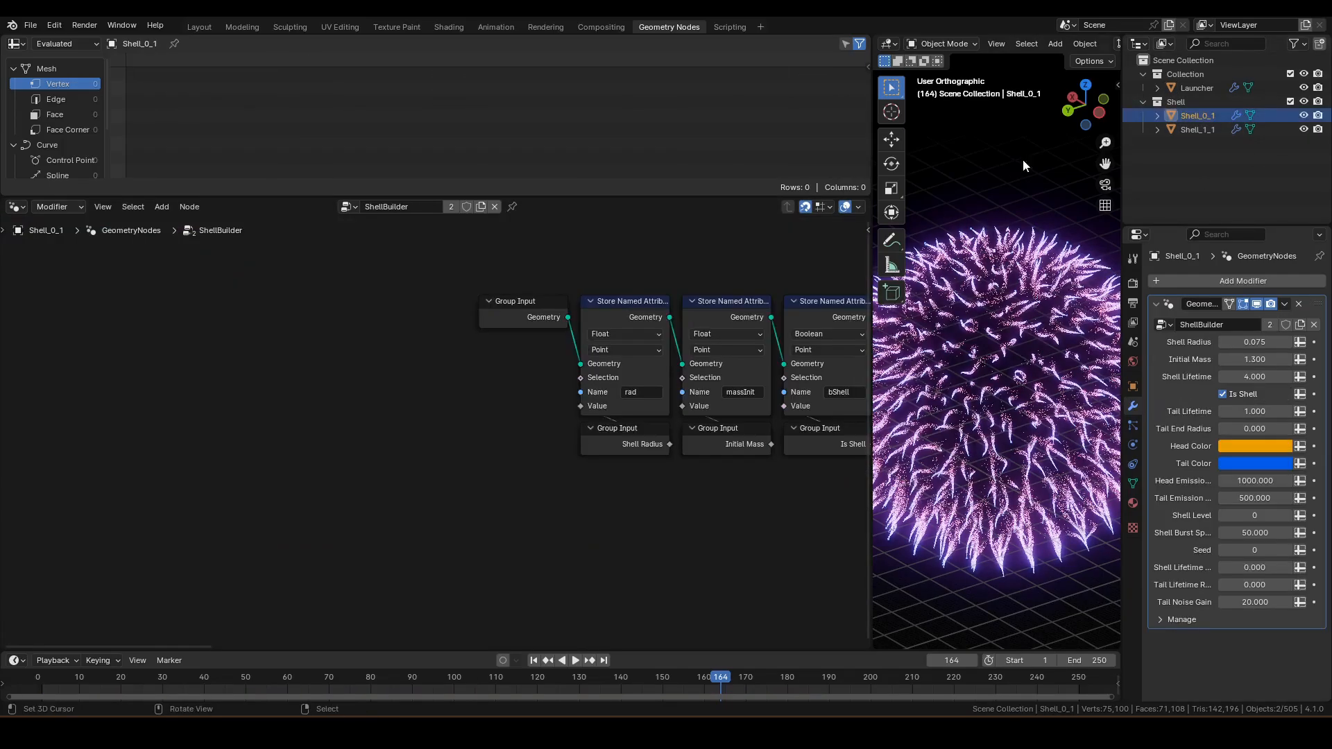
scroll(697, 341, "up", 3)
middle_click_drag(618, 344, 259, 331)
scroll(478, 442, "up", 4)
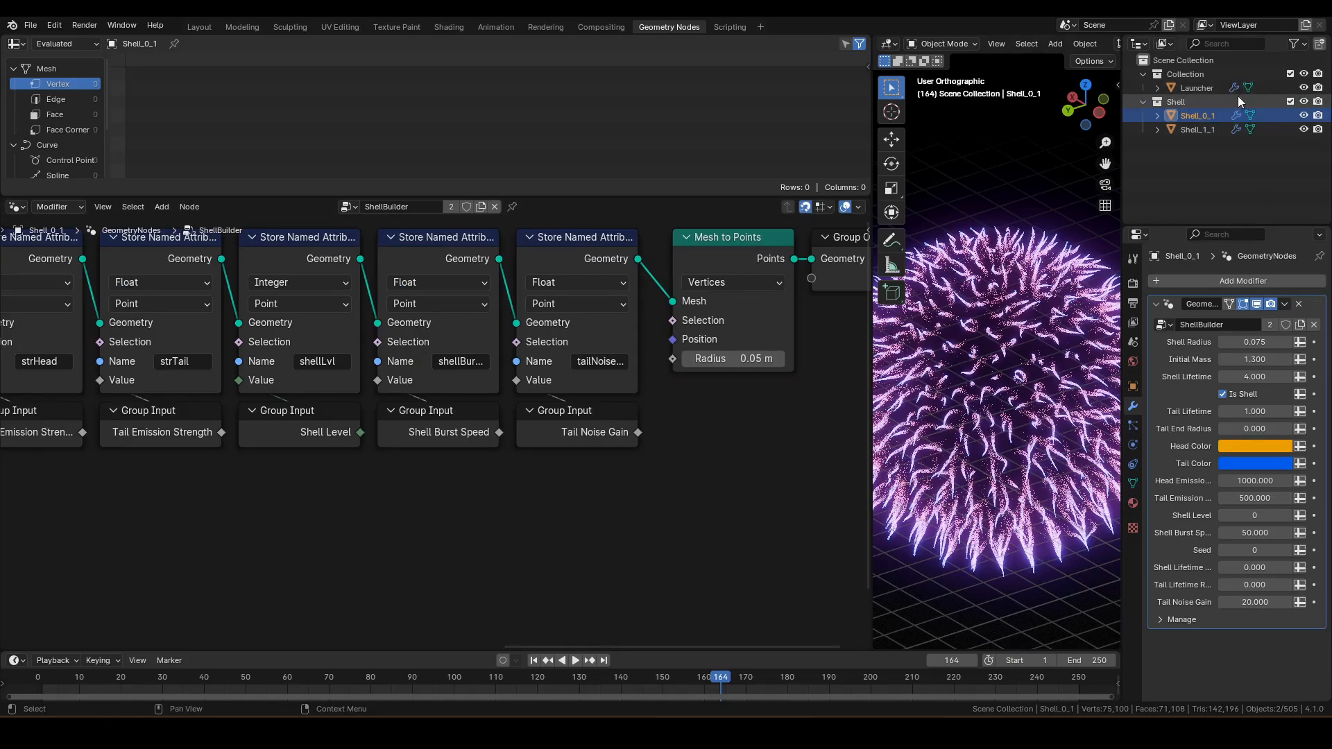
Step: Open the Launcher's calcTailNoise group and examine its Noise Texture, Subtract and Scale nodes with their Named Attribute inputs
left_click(1197, 88)
middle_click_drag(768, 386, 453, 328)
left_click(298, 466)
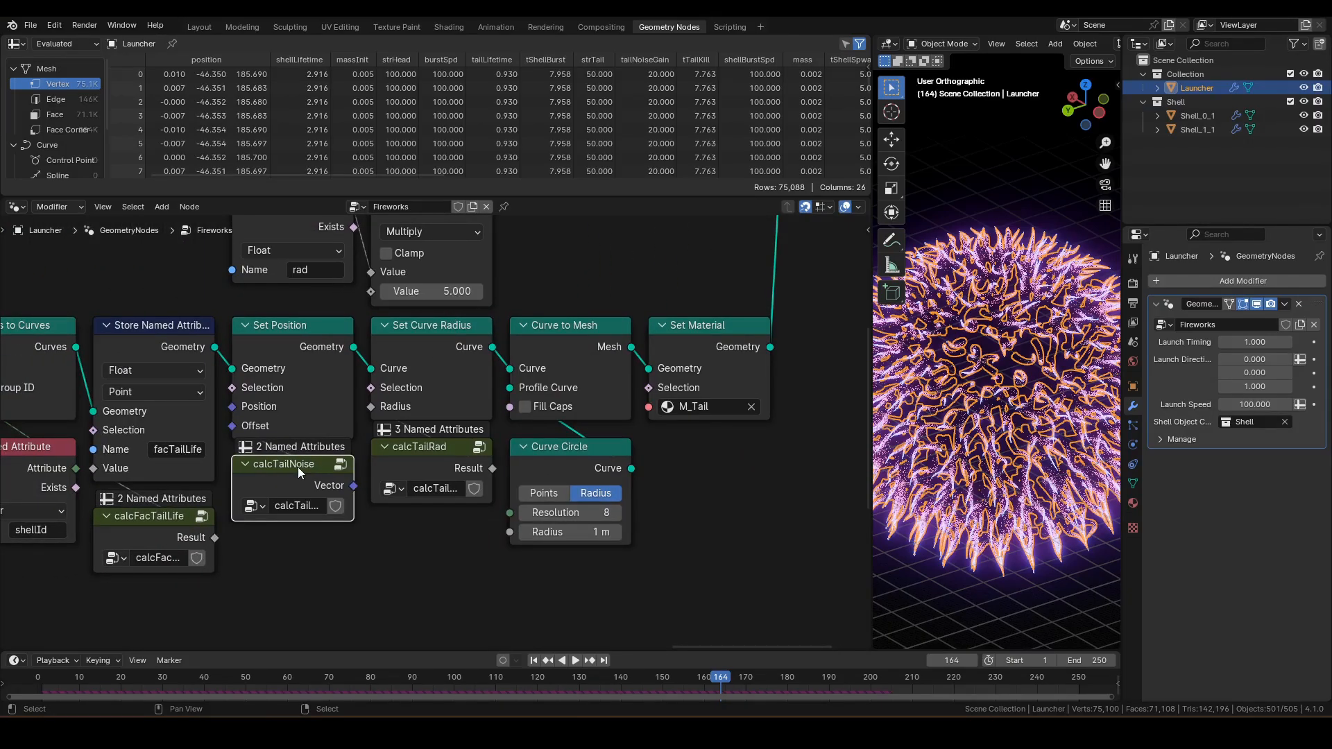
key("Tab")
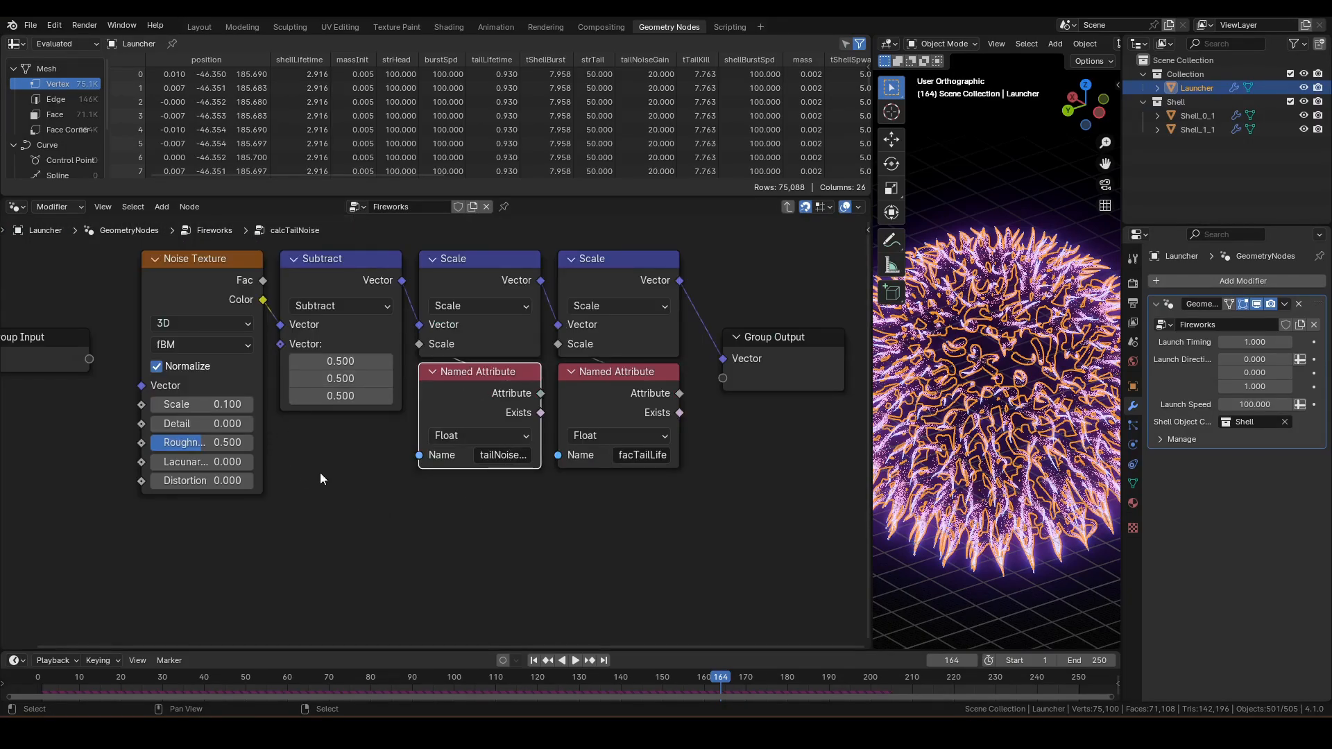
left_click(726, 469)
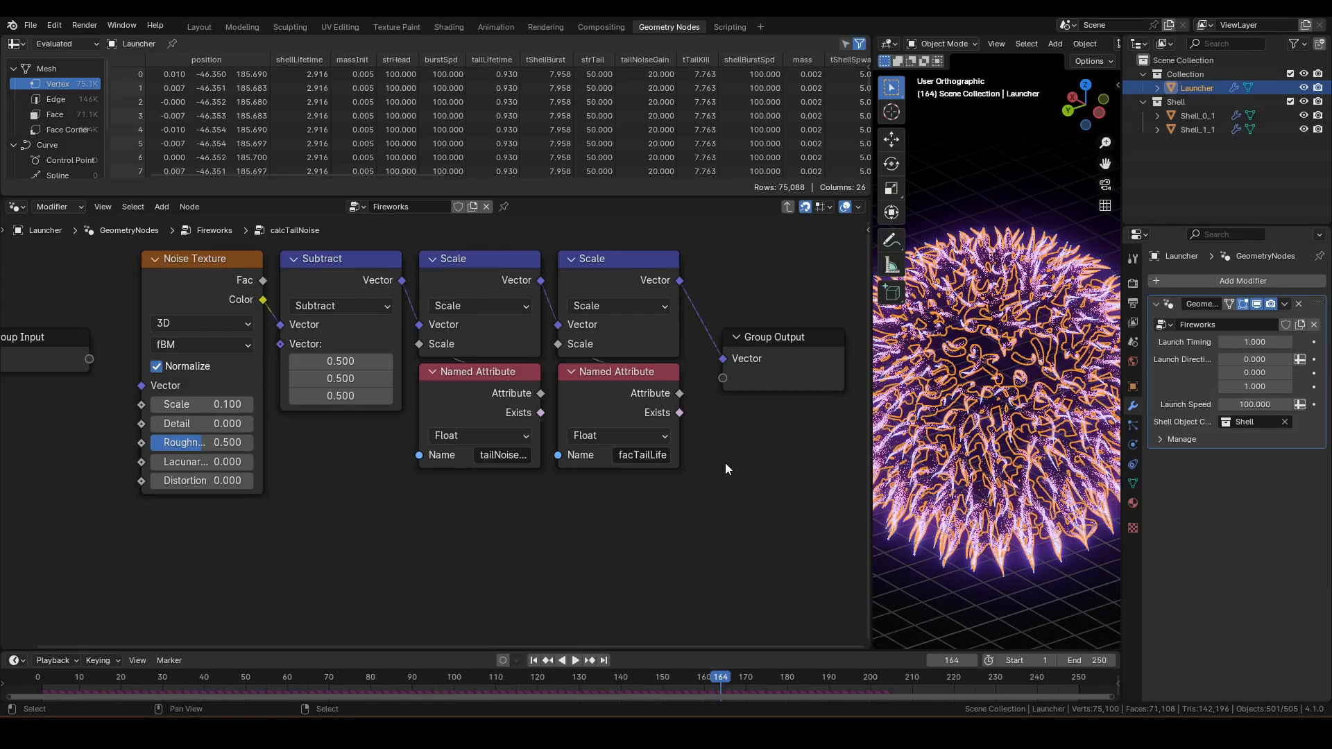
Step: Play the fireworks animation from the first frame with nothing selected and the viewport toolbar hidden, and stop it after the burst
key("shift+Left")
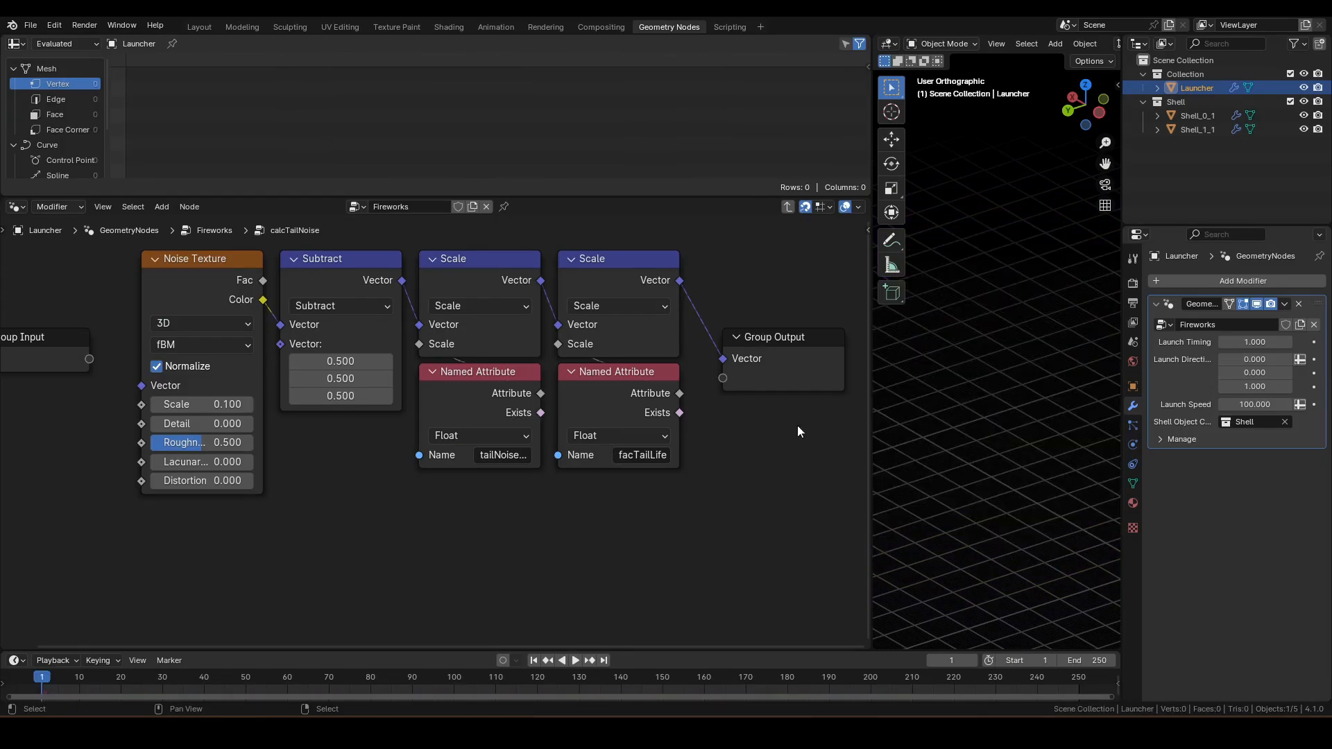
key("space")
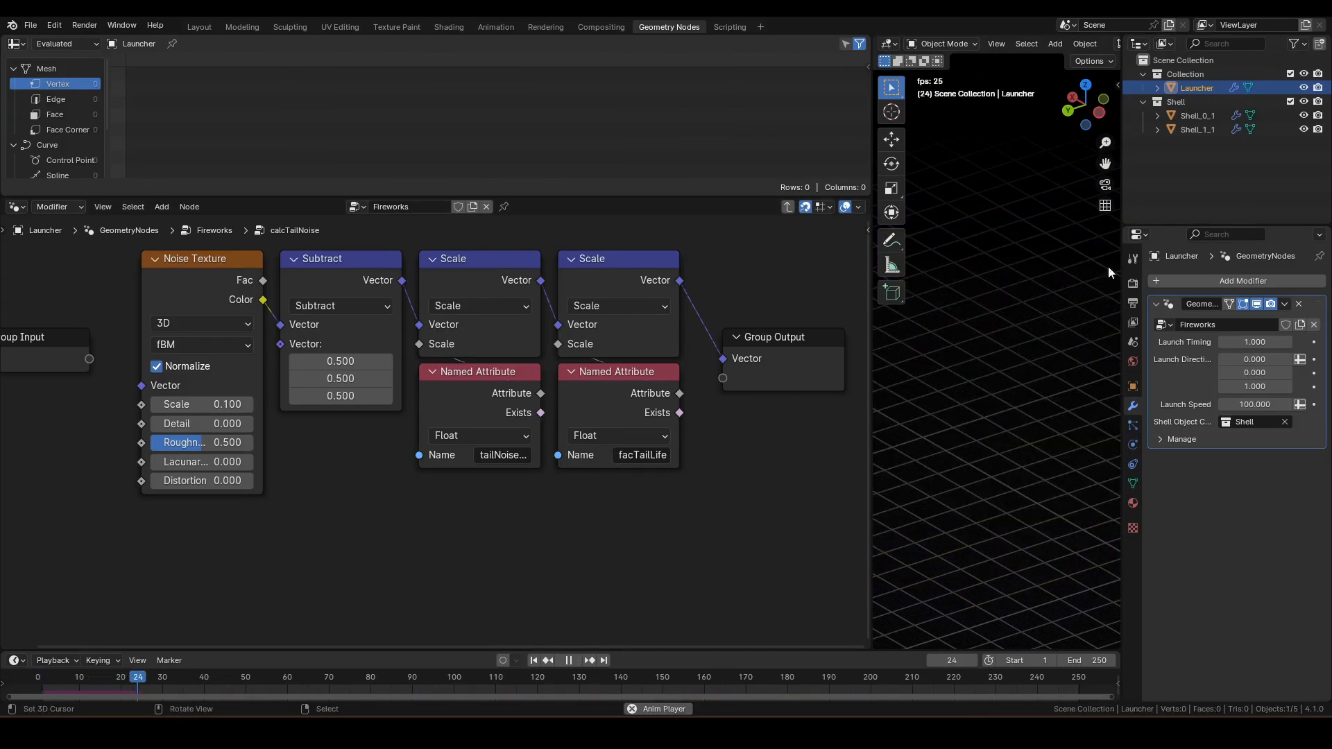
left_click(1029, 354)
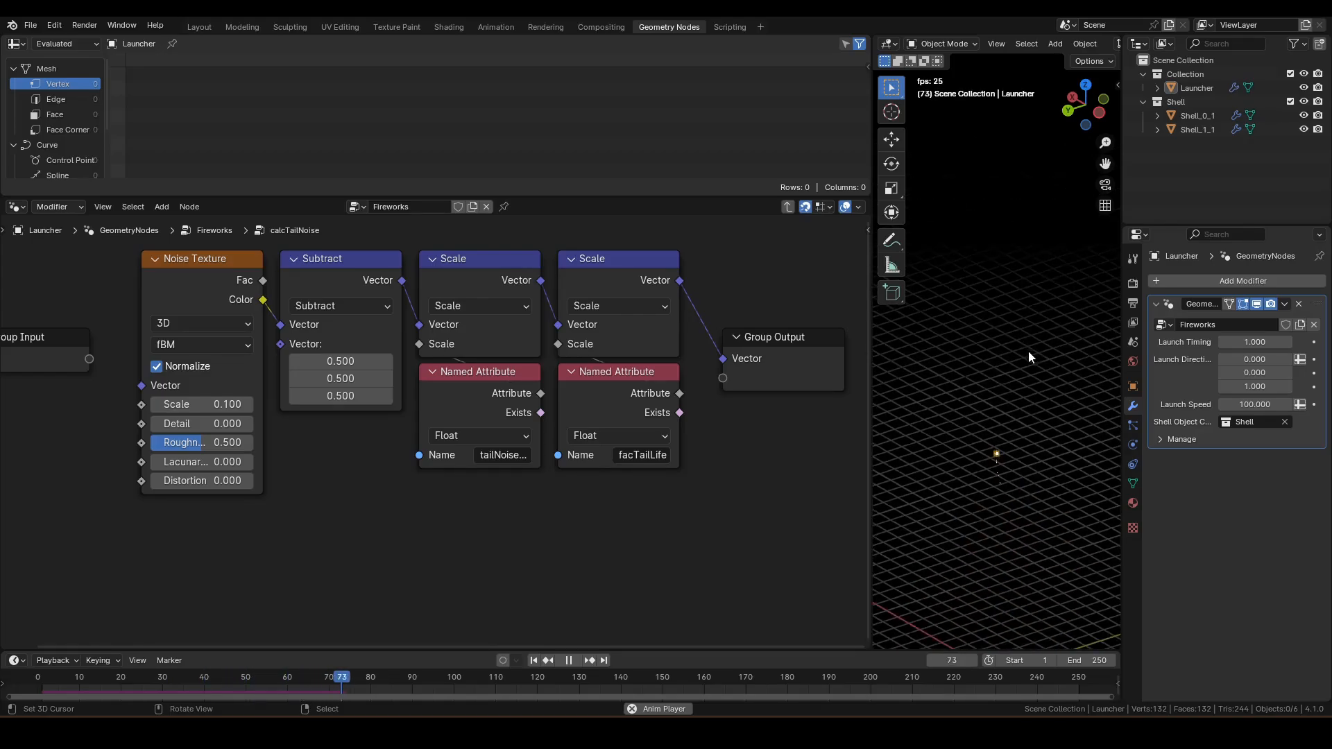
scroll(1023, 257, "up", 1)
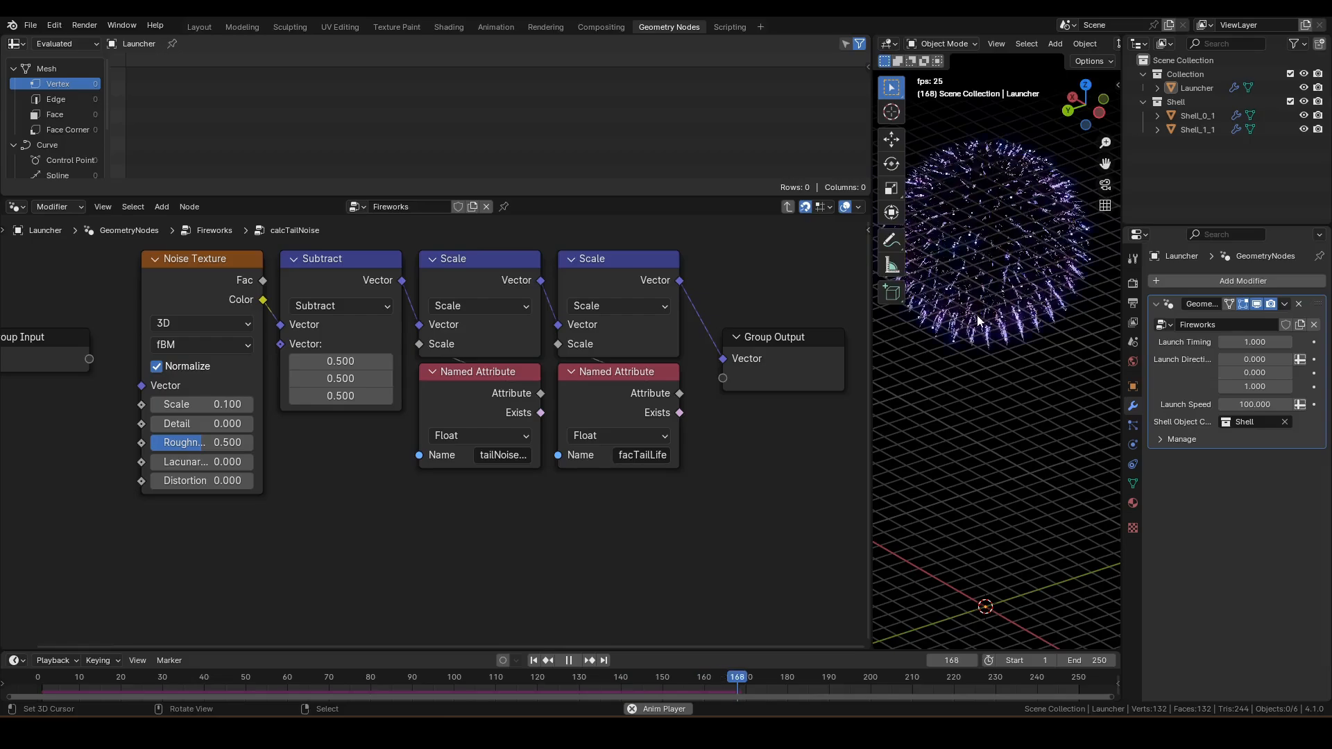
middle_click_drag(968, 317, 1031, 312, "shift")
key("t")
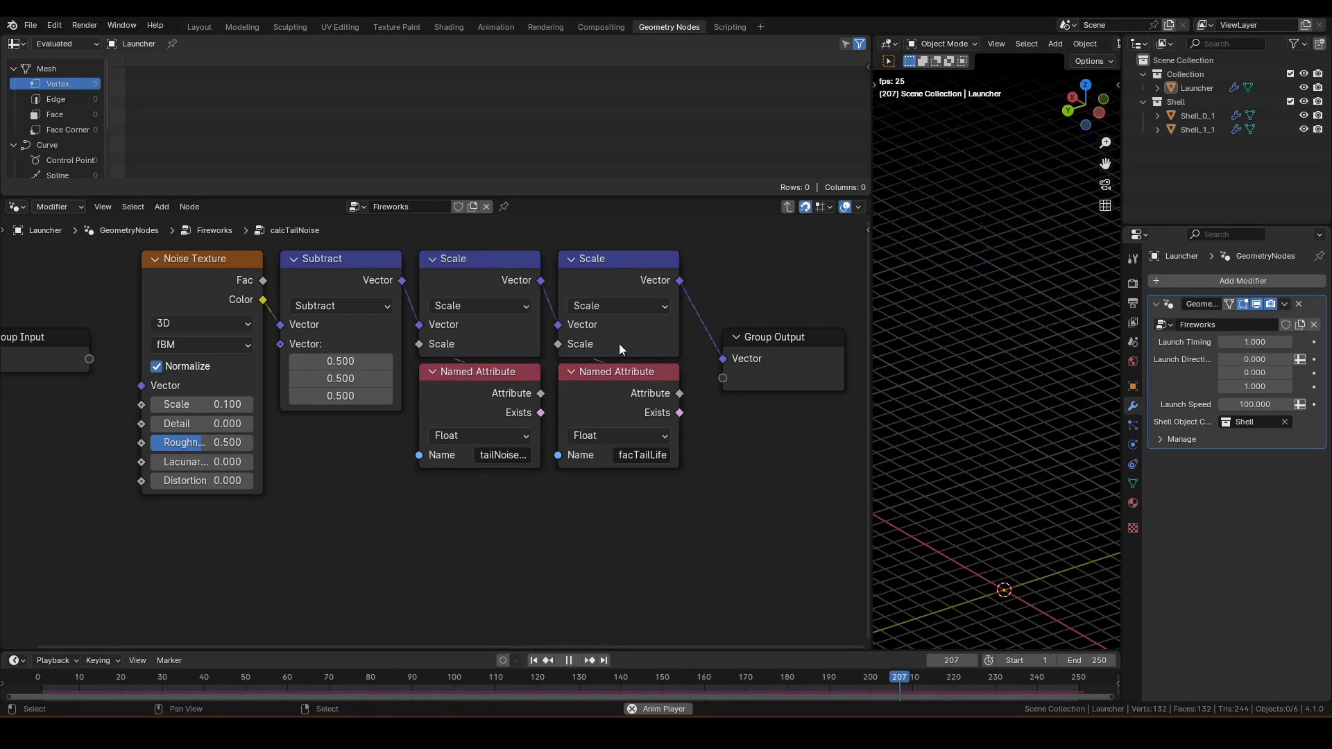
key("space")
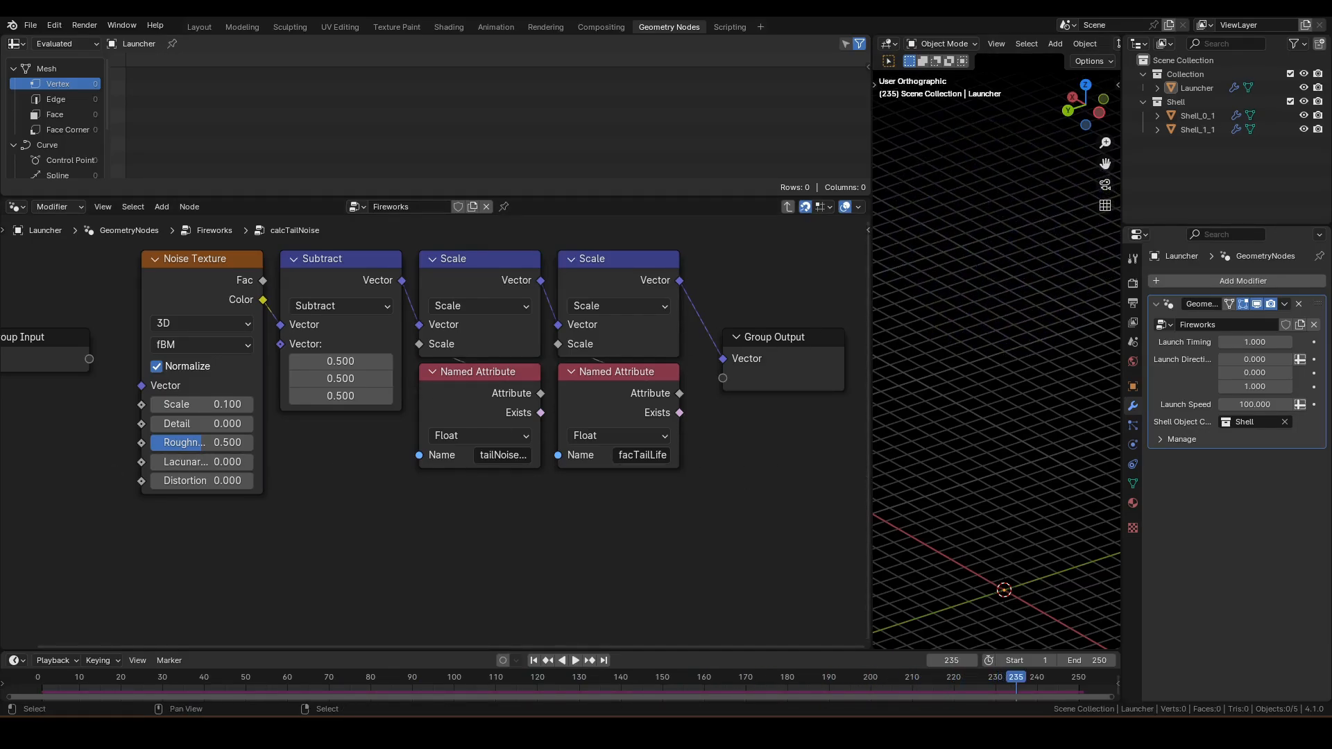